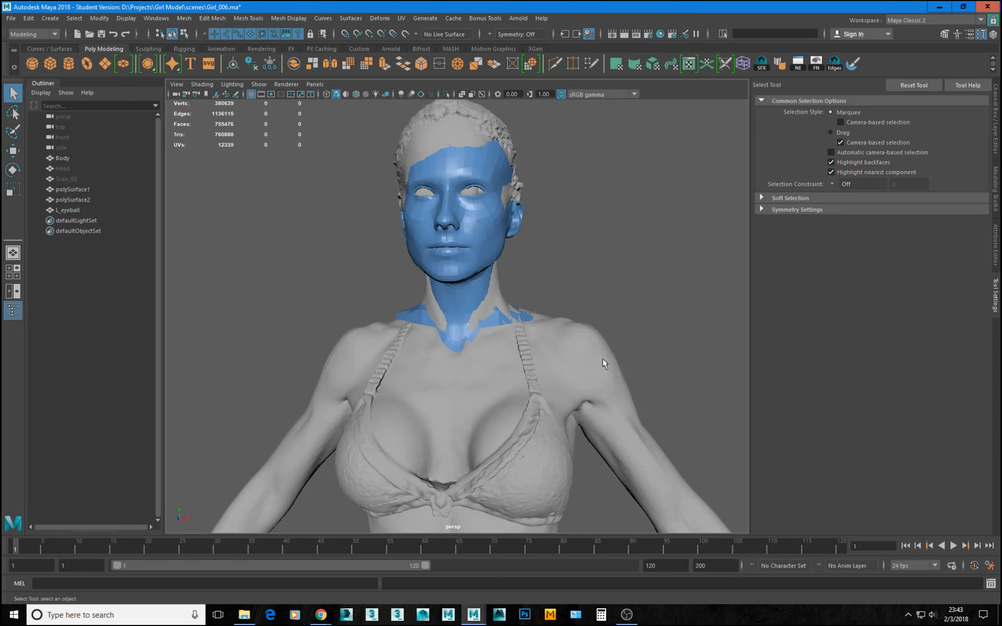
Examine the retopologized face and the scanned upper body from the front and from both sides.
left_click_drag(541, 403, 372, 415, "alt")
right_click_drag(520, 457, 750, 458, "alt")
left_click_drag(452, 367, 597, 342, "alt")
left_click_drag(575, 402, 501, 407, "alt")
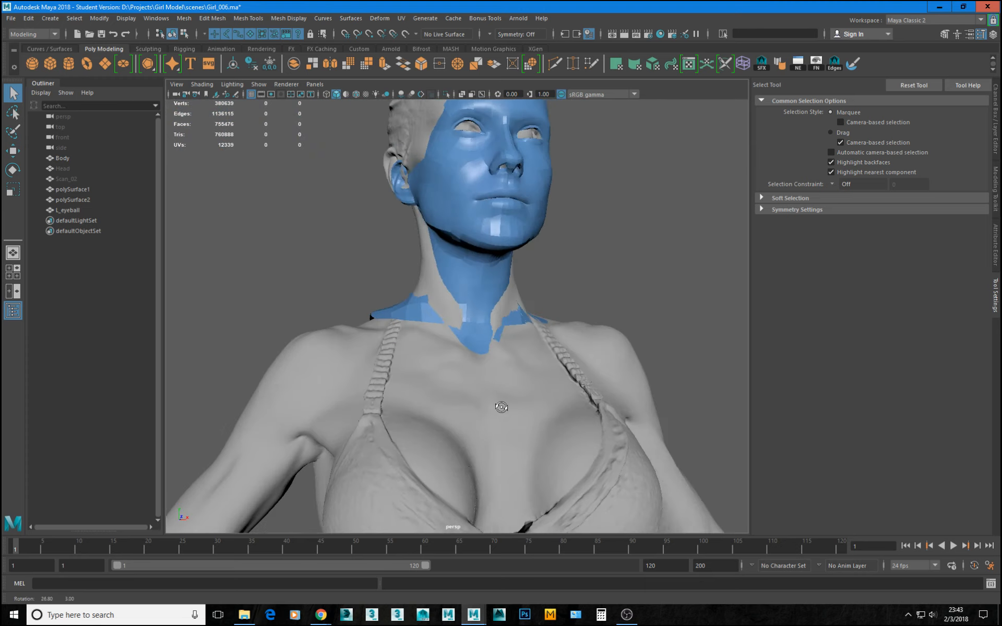
right_click_drag(501, 407, 422, 408, "alt")
left_click_drag(517, 328, 451, 459, "alt")
right_click_drag(451, 459, 559, 460, "alt")
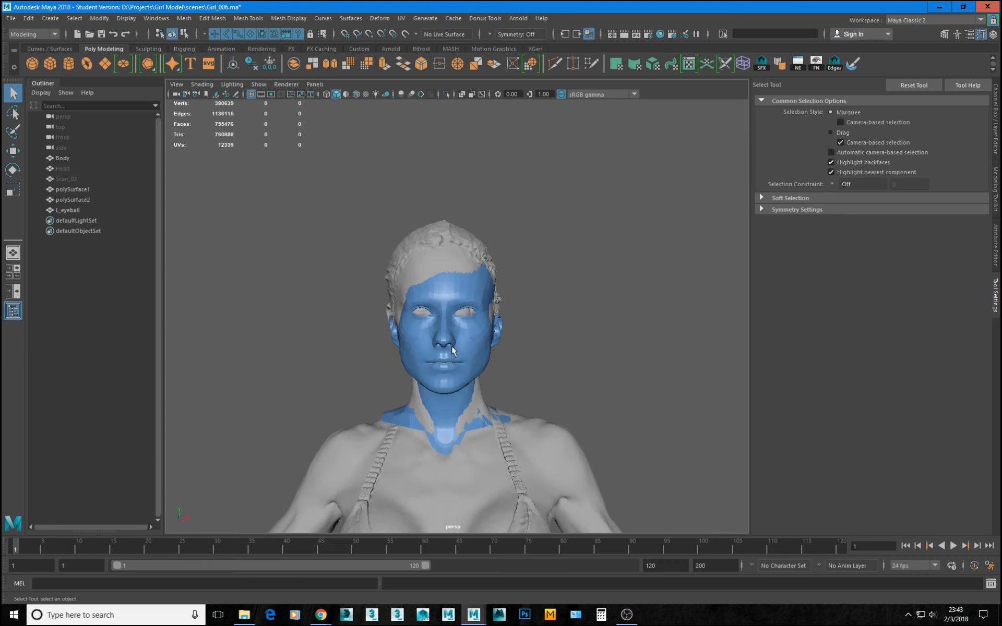
middle_click_drag(459, 474, 444, 298, "alt")
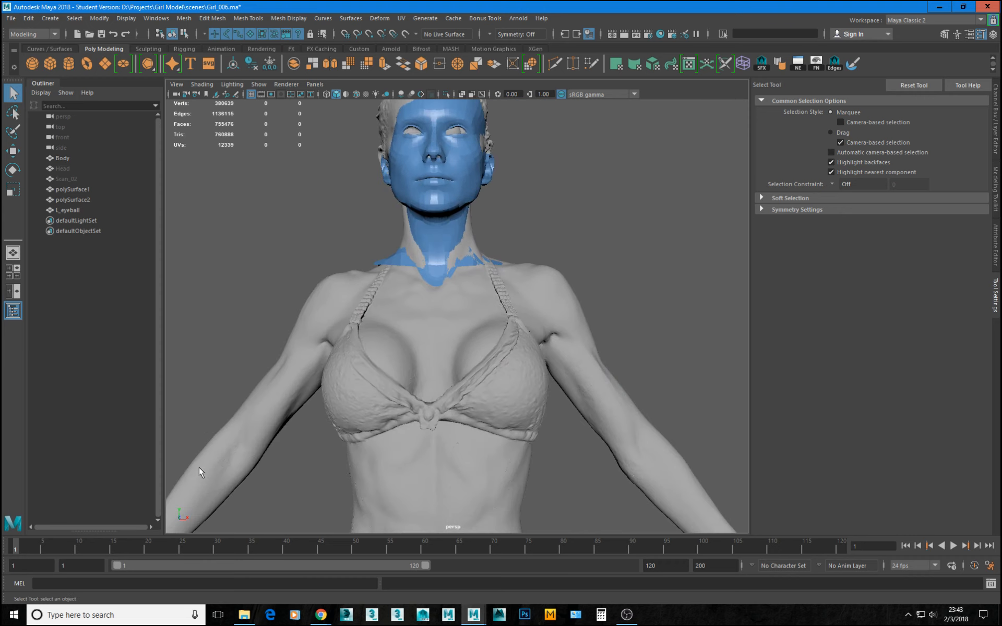
Examine the body scan's wireframe in the front view, from the hips and legs up to the head.
key("space")
middle_click_drag(354, 470, 354, 354, "alt")
key("space")
right_click_drag(262, 422, 379, 452, "alt")
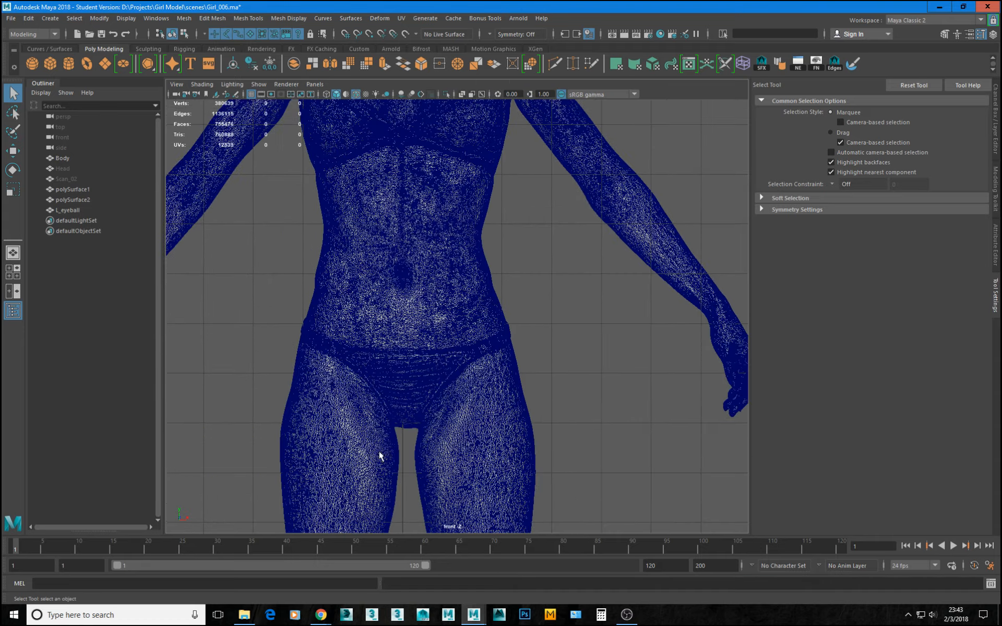
middle_click_drag(400, 422, 405, 300, "alt")
right_click_drag(250, 319, 351, 349, "alt")
middle_click_drag(347, 265, 402, 268, "alt")
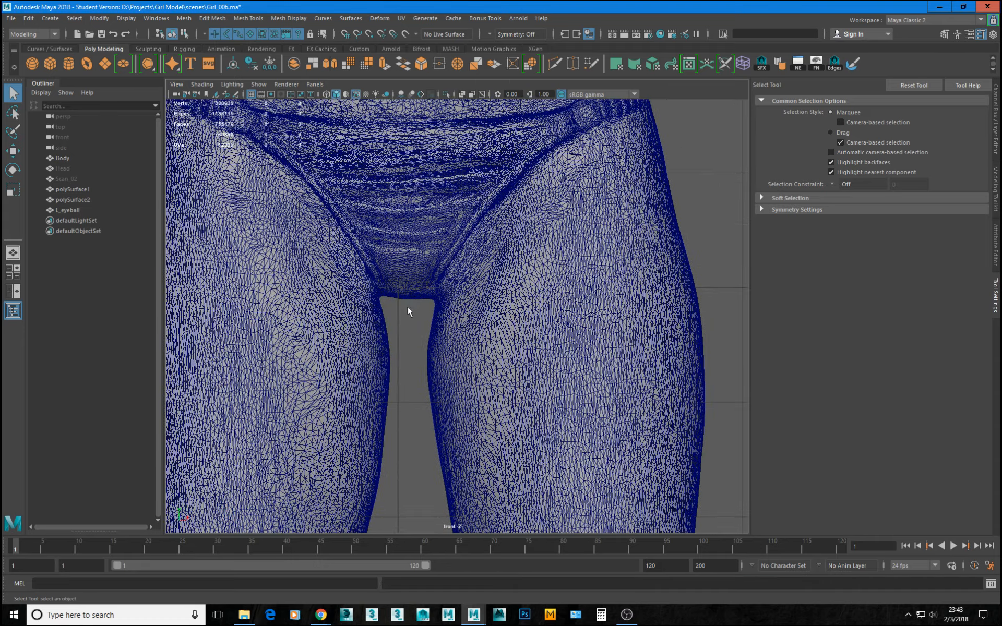
middle_click_drag(411, 402, 433, 266, "alt")
right_click_drag(542, 339, 373, 317, "alt")
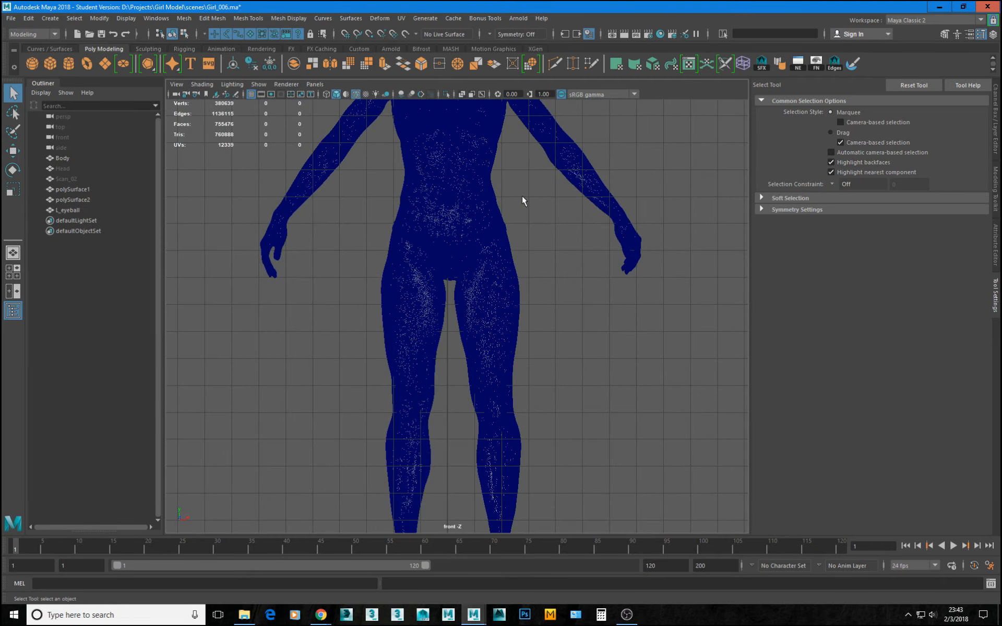
middle_click_drag(435, 187, 405, 361, "alt")
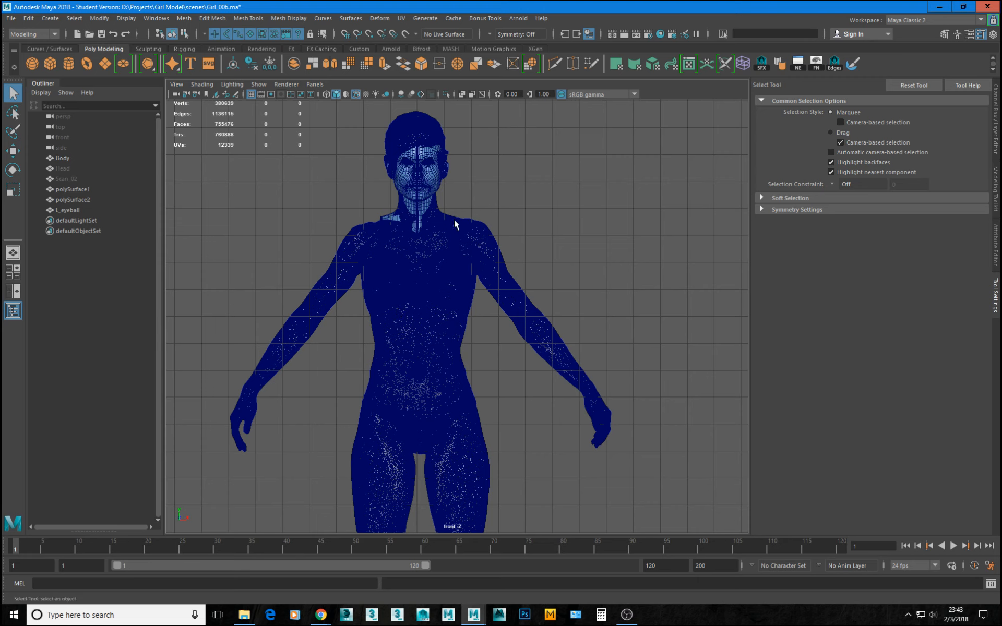
Return to the perspective view and examine the side of the head, the ear and the neck.
key("space")
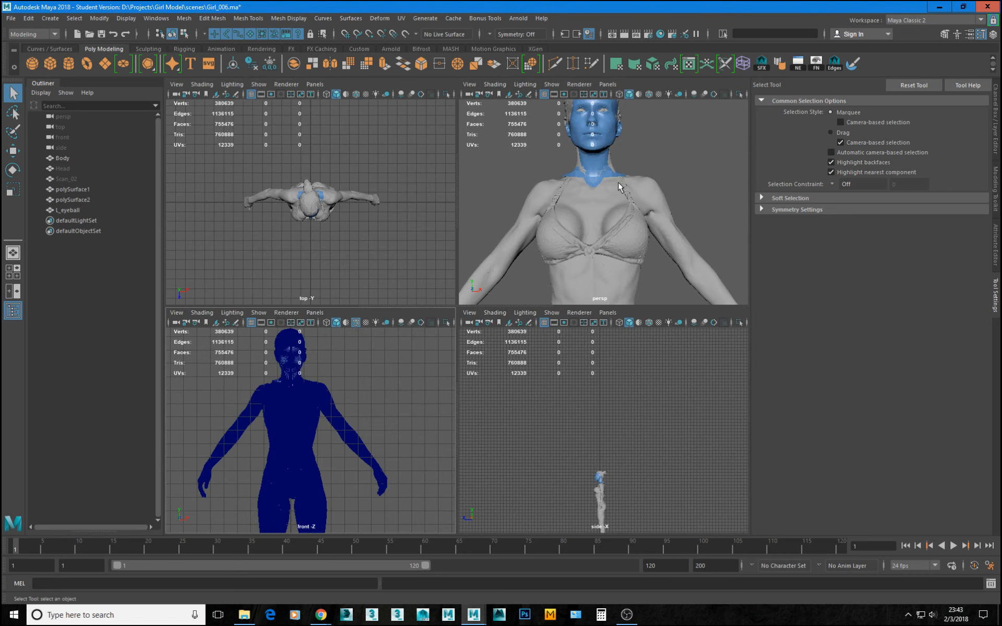
key("space")
left_click_drag(620, 284, 481, 340, "alt")
right_click_drag(481, 340, 543, 342, "alt")
left_click_drag(542, 341, 622, 358, "alt")
middle_click_drag(495, 260, 637, 479, "alt")
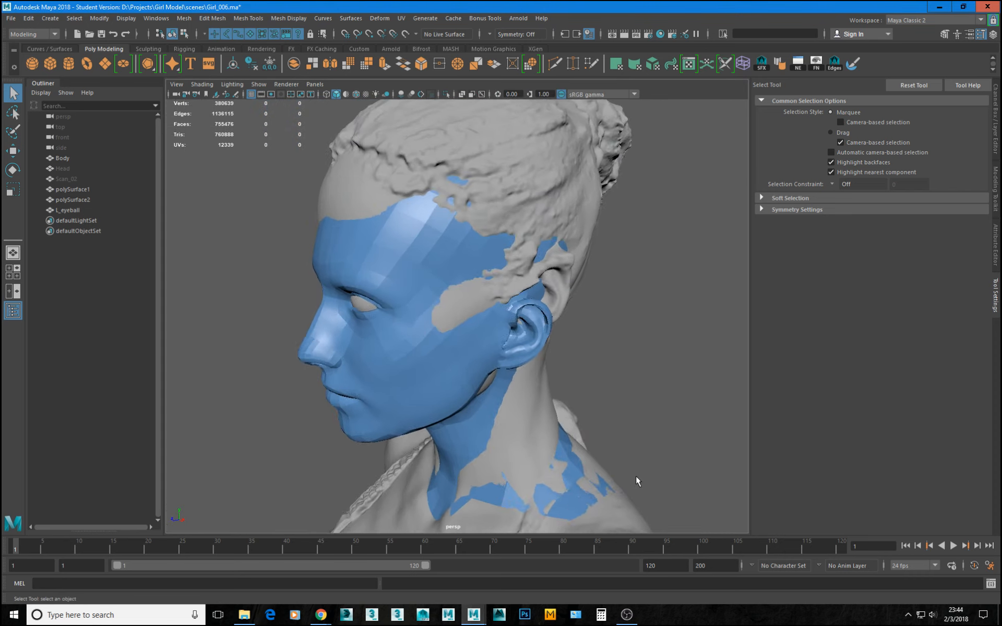
right_click_drag(637, 479, 538, 431, "alt")
left_click_drag(537, 430, 582, 436, "alt")
left_click_drag(644, 411, 321, 258, "alt")
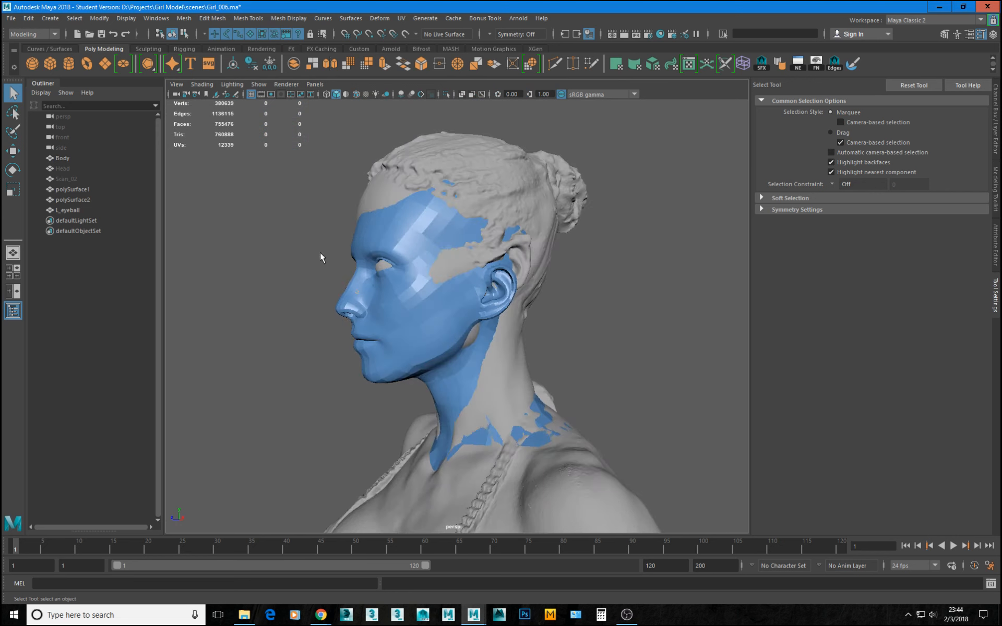
Unhide the Head mesh and isolate it to examine it from the side and front.
left_click(67, 169)
key("shift+h")
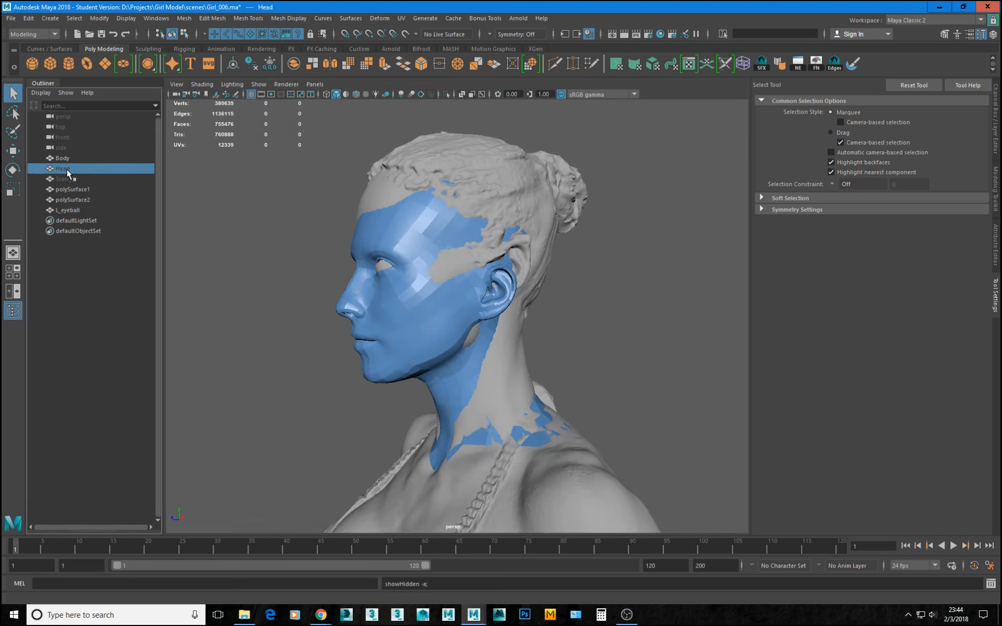
key("ctrl+1")
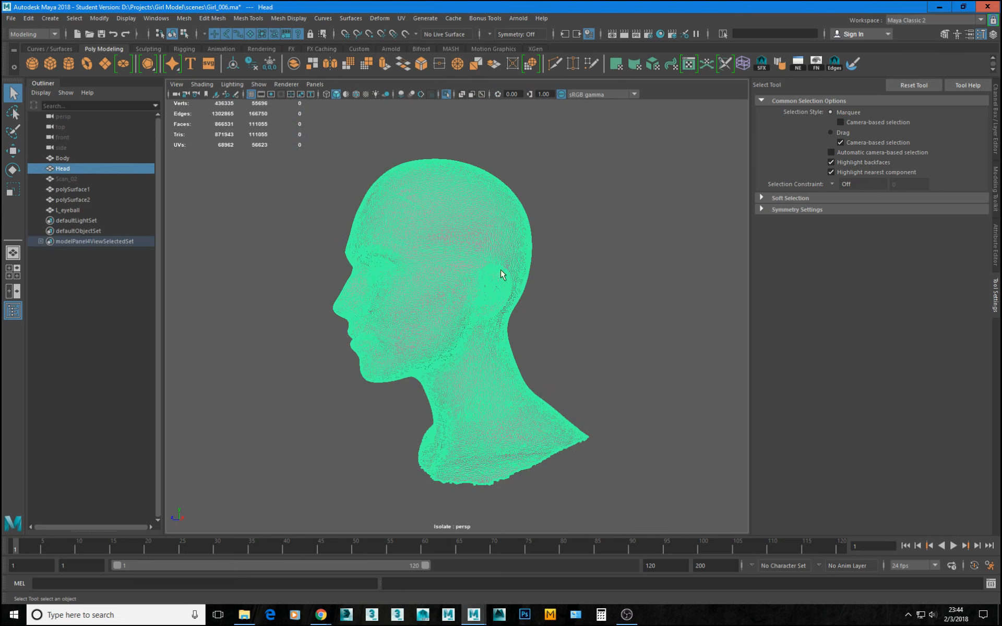
left_click(615, 252)
left_click_drag(616, 251, 545, 280, "alt")
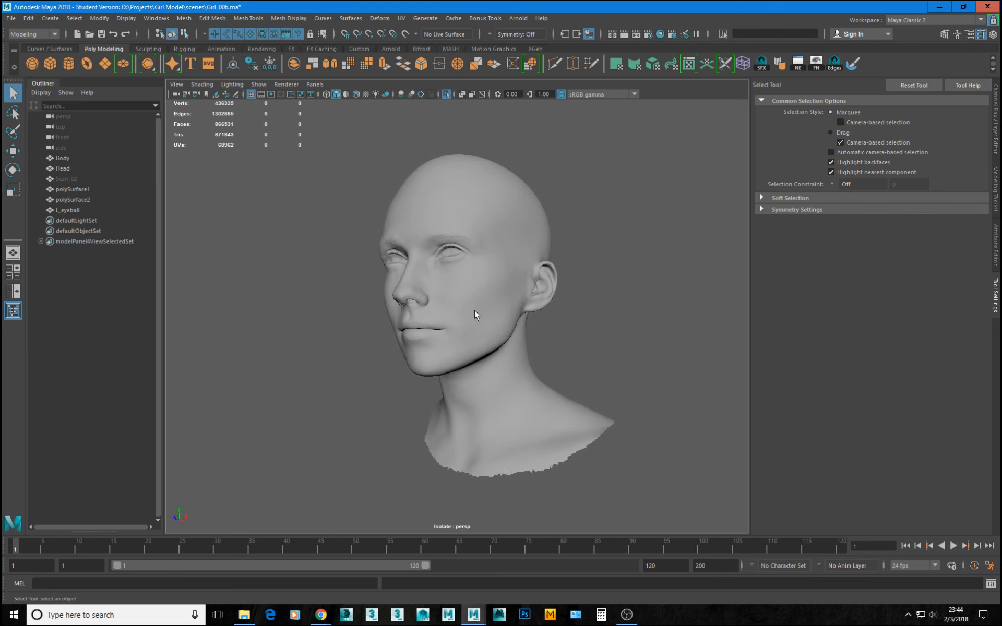
Exit isolation of the Head mesh and hide it again.
left_click(477, 352)
key("ctrl+1")
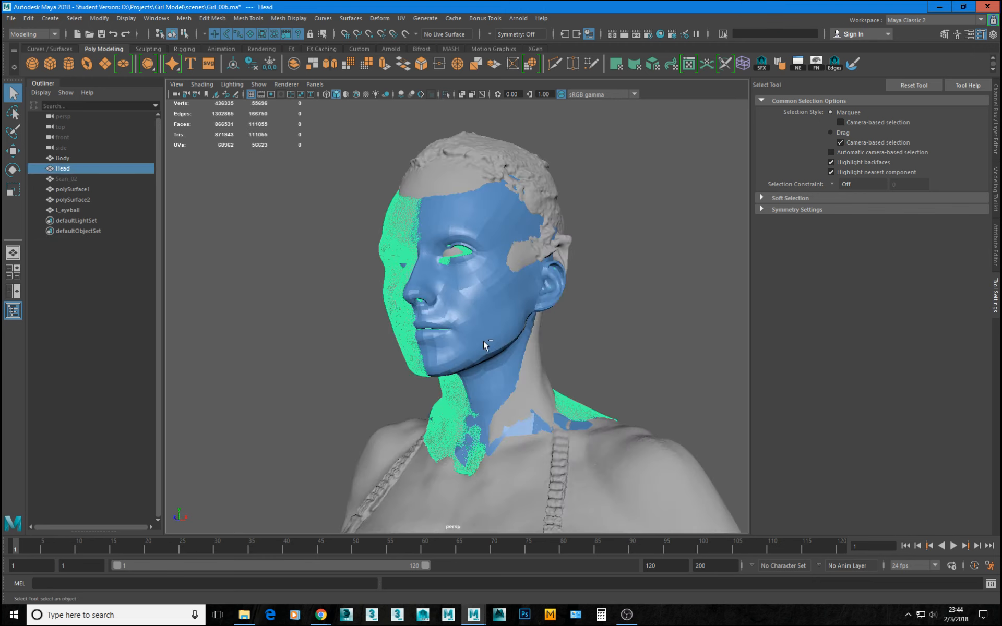
key("ctrl+h")
left_click_drag(485, 341, 552, 342, "alt")
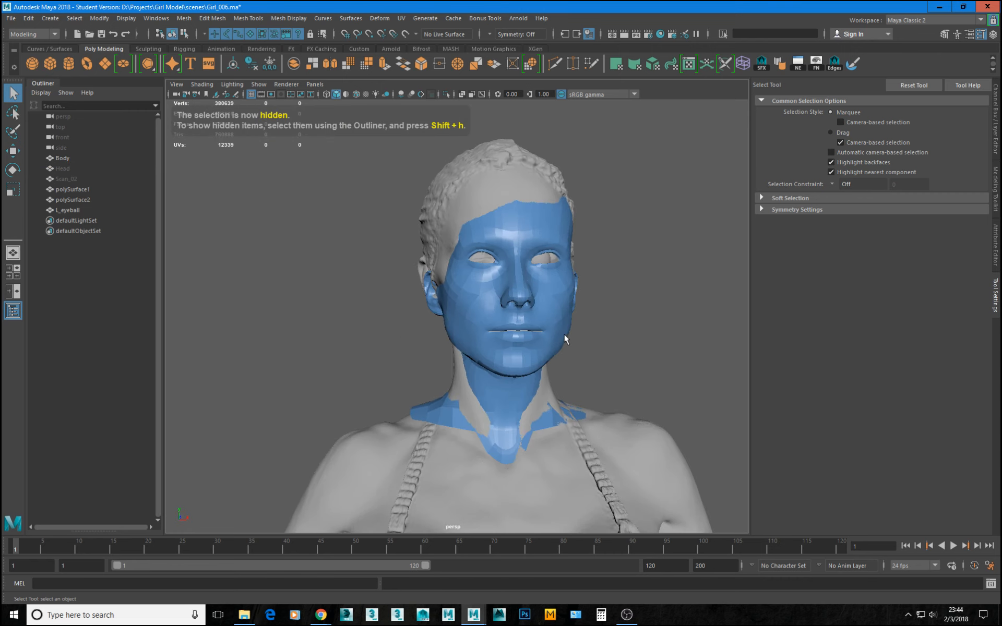
Isolate the two mirrored face halves, polySurface1 and polySurface2, in the perspective view.
left_click(564, 335)
left_click(481, 304, "shift")
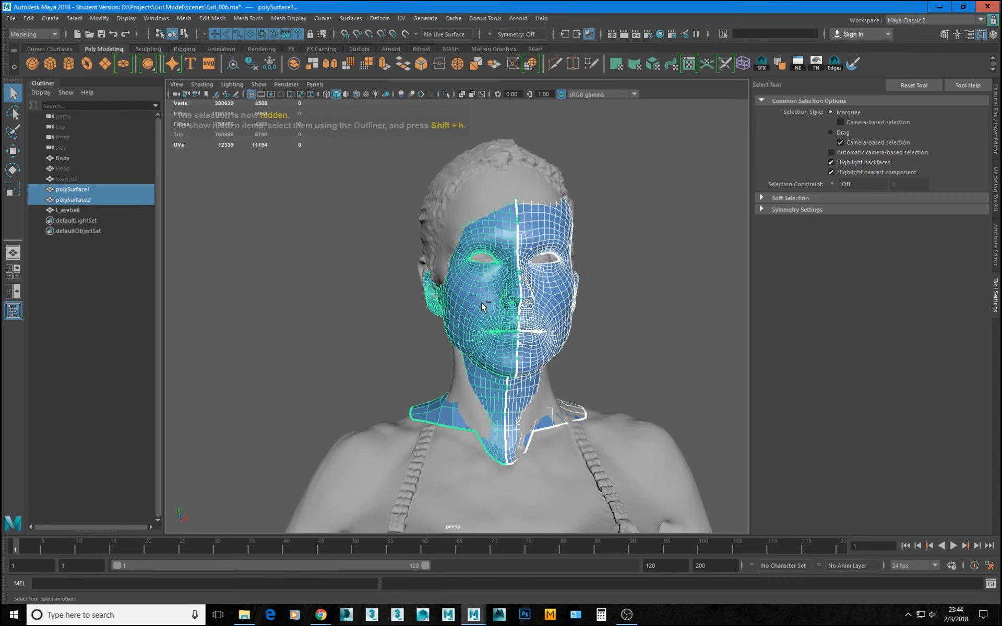
key("ctrl+1")
left_click(609, 306)
left_click_drag(608, 307, 508, 355, "alt")
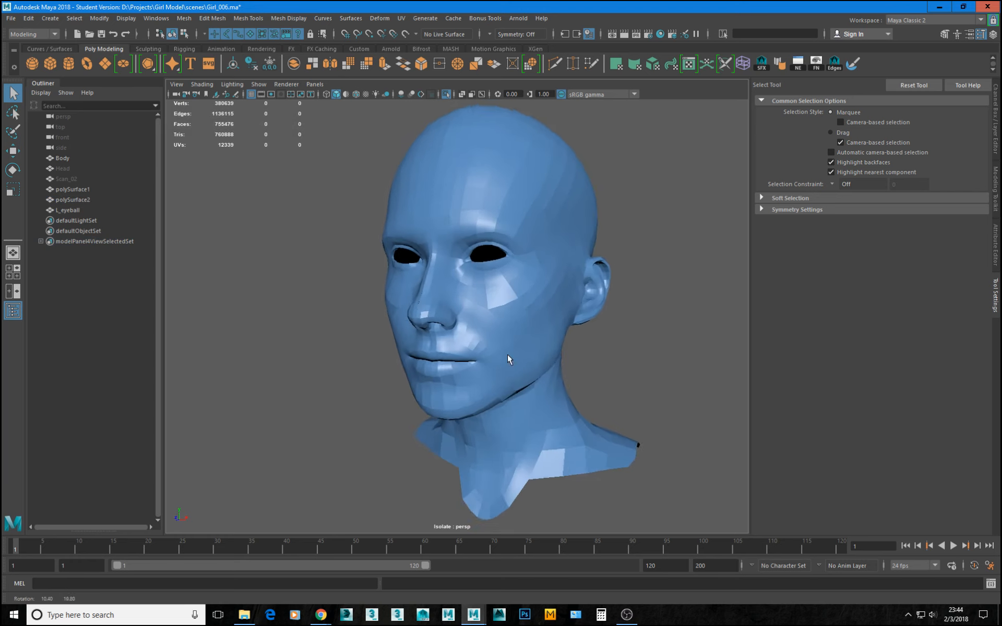
scroll(512, 340, "up", 2)
Preview the isolated head smoothed, inspect its profile and ear, and restore the unsmoothed display.
left_click(518, 315)
key("3")
left_click(649, 295)
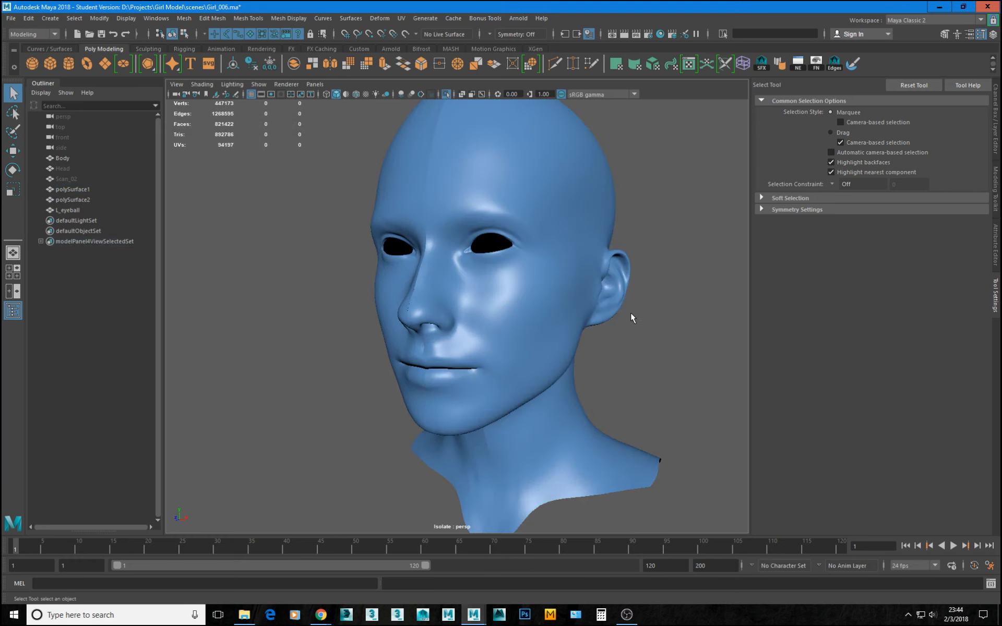
left_click_drag(633, 317, 518, 331, "alt")
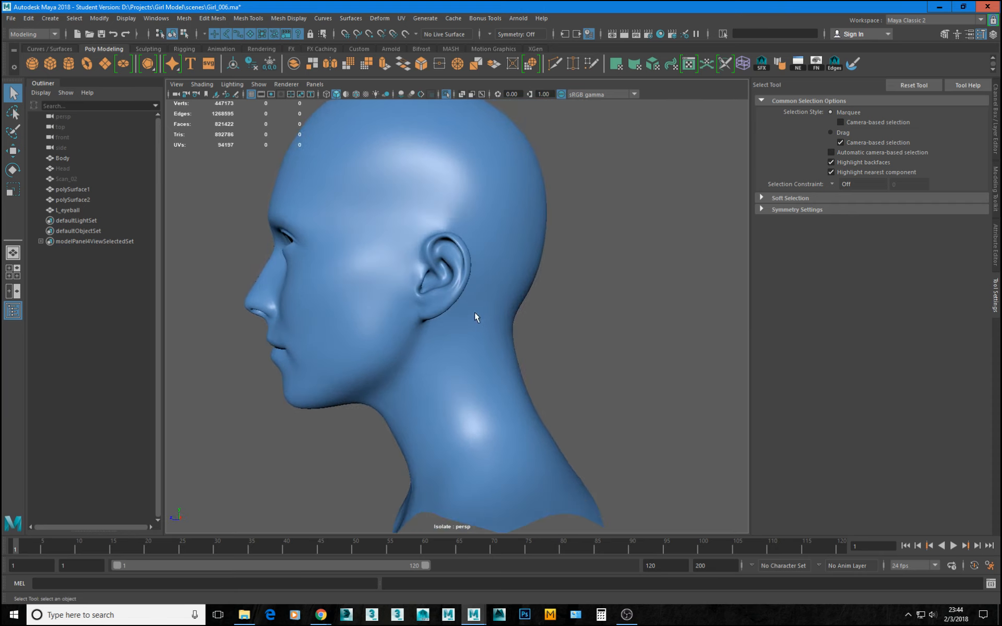
middle_click_drag(427, 277, 477, 362, "alt")
right_click_drag(476, 362, 584, 399, "alt")
left_click_drag(585, 400, 652, 316, "alt")
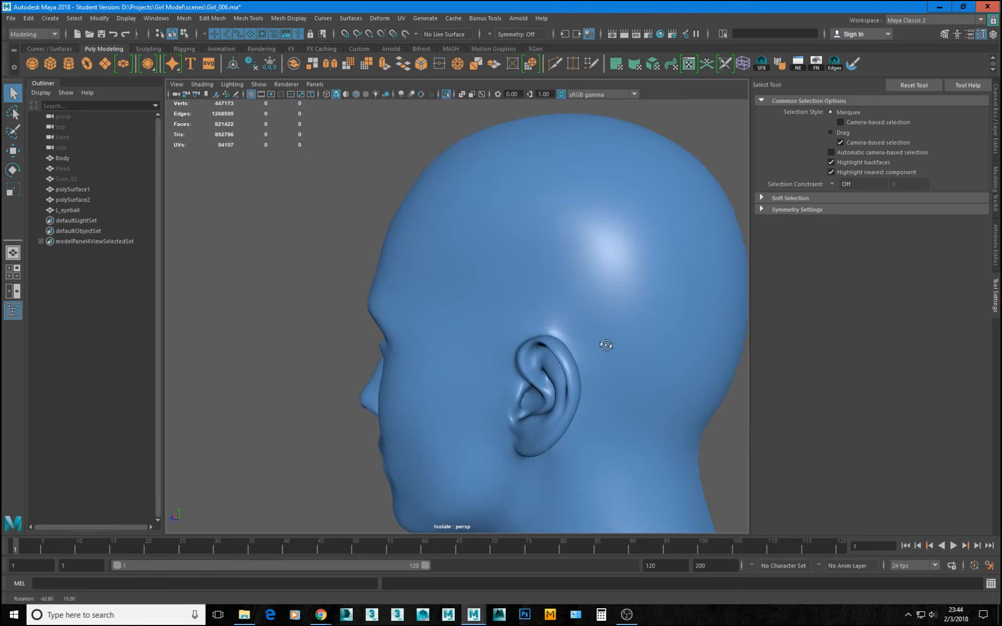
left_click(608, 312)
key("1")
Examine the polygon flow of polySurface1 around the earlobe, cheek and jawline.
right_click_drag(652, 316, 610, 405, "alt")
middle_click_drag(611, 405, 386, 287, "alt")
mouse_move(386, 287)
left_mouse_down("alt")
mouse_move(389, 277)
mouse_move(367, 311)
mouse_move(304, 263)
mouse_move(340, 221)
mouse_move(376, 235)
mouse_move(414, 275)
mouse_move(405, 284)
left_mouse_up("alt")
middle_click_drag(457, 408, 434, 298, "alt")
right_click_drag(434, 298, 550, 377, "alt")
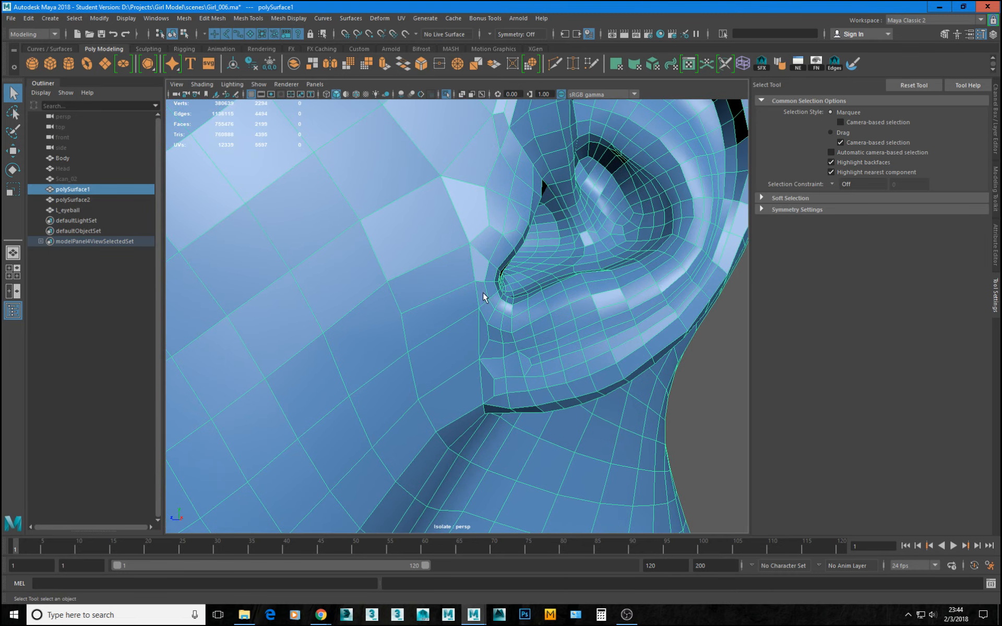
right_click_drag(484, 298, 321, 360, "alt")
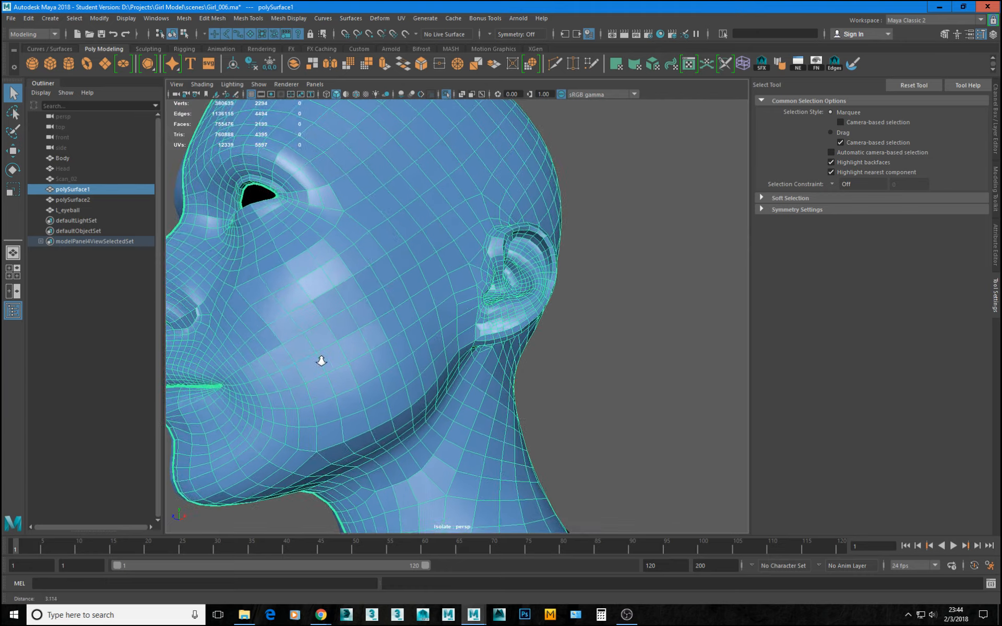
middle_click_drag(244, 361, 321, 283, "alt")
right_click_drag(321, 283, 431, 353, "alt")
left_click_drag(432, 354, 449, 239, "alt")
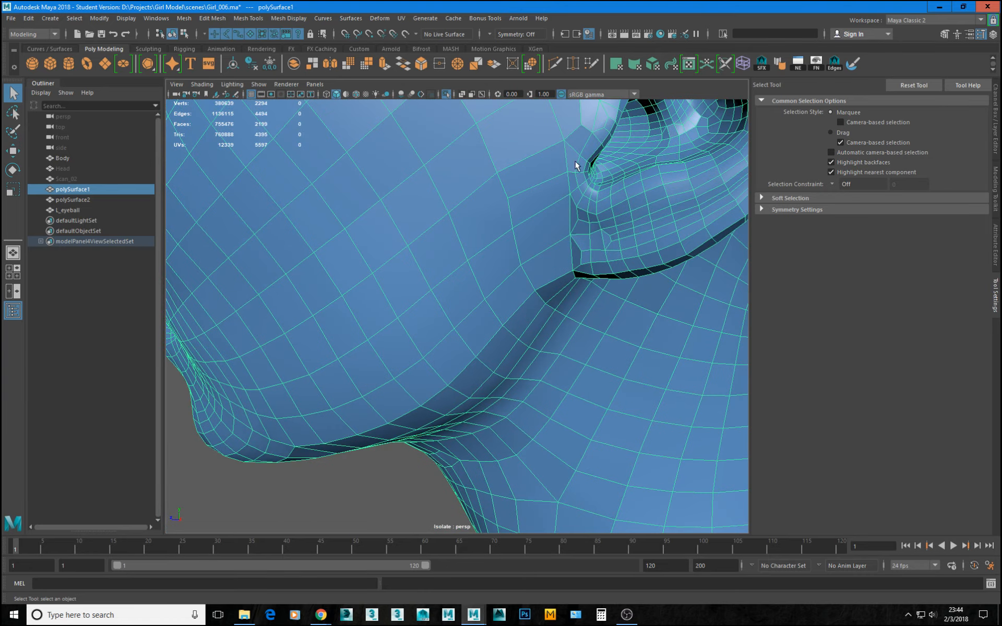
right_click_drag(576, 165, 439, 201, "alt")
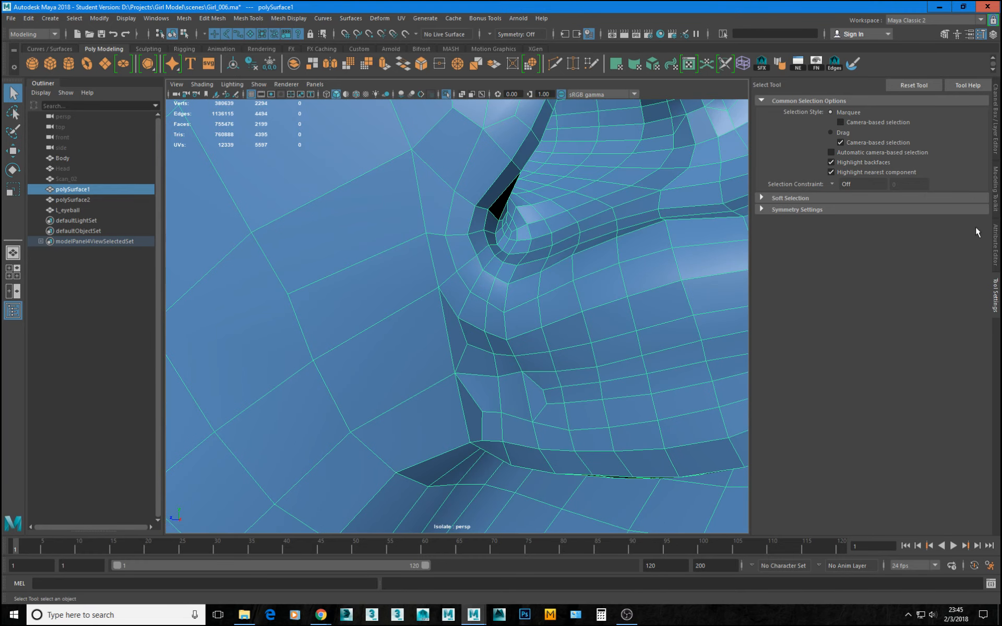
Try snapping the vertex in front of the ear onto its neighbouring vertices below and above, undoing each move.
key("F11")
left_click(442, 259)
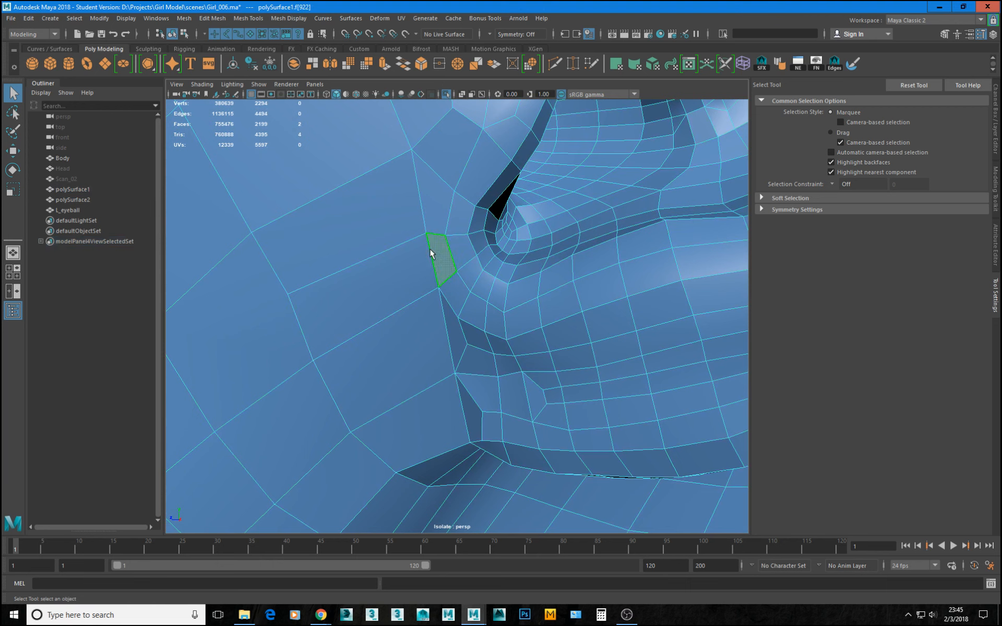
key("F9")
left_click(421, 235)
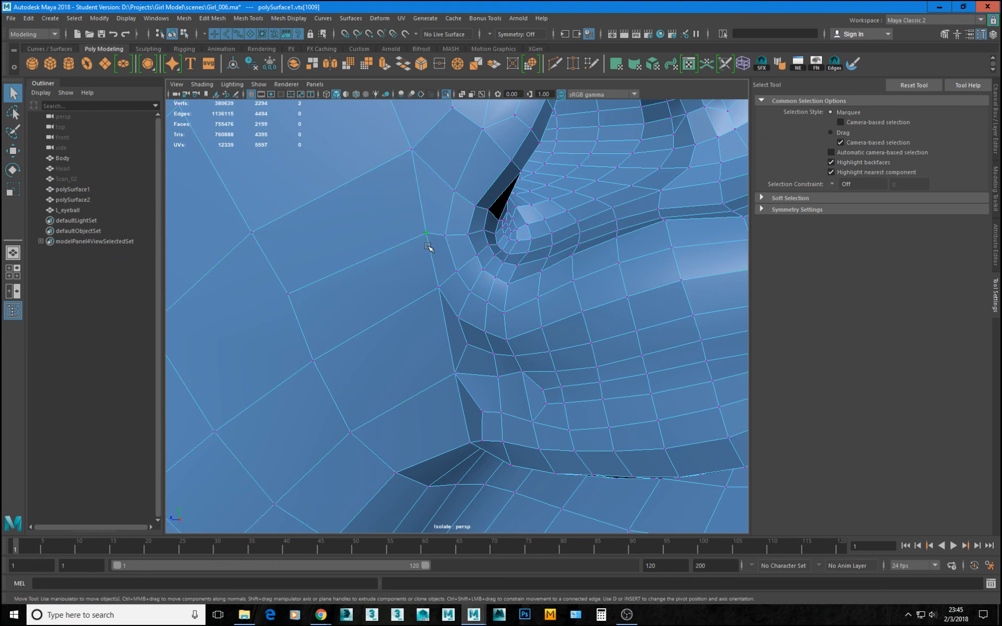
key("w")
left_click_drag(430, 231, 441, 295)
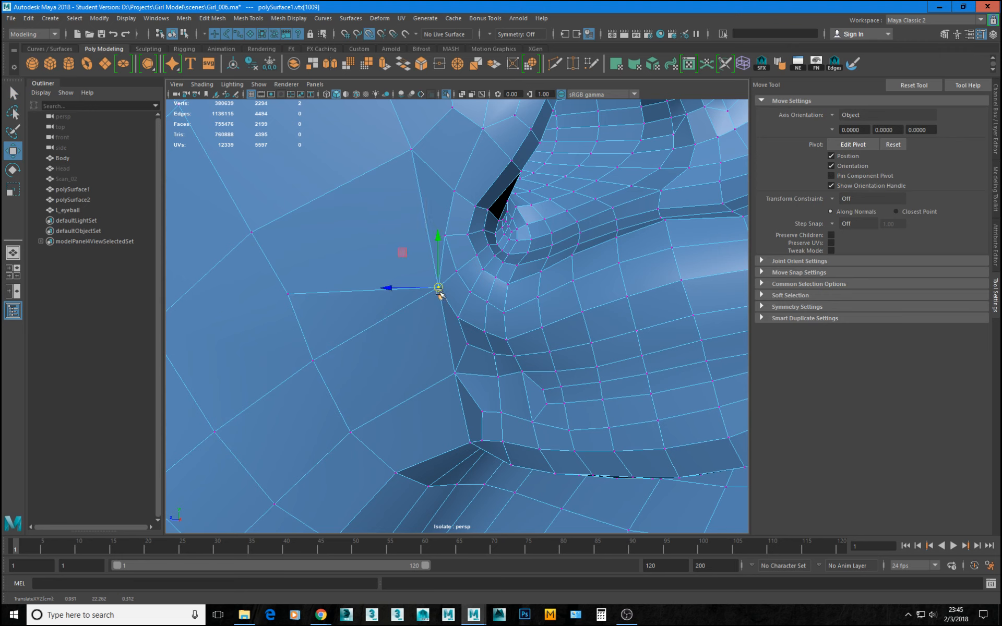
key("ctrl+z")
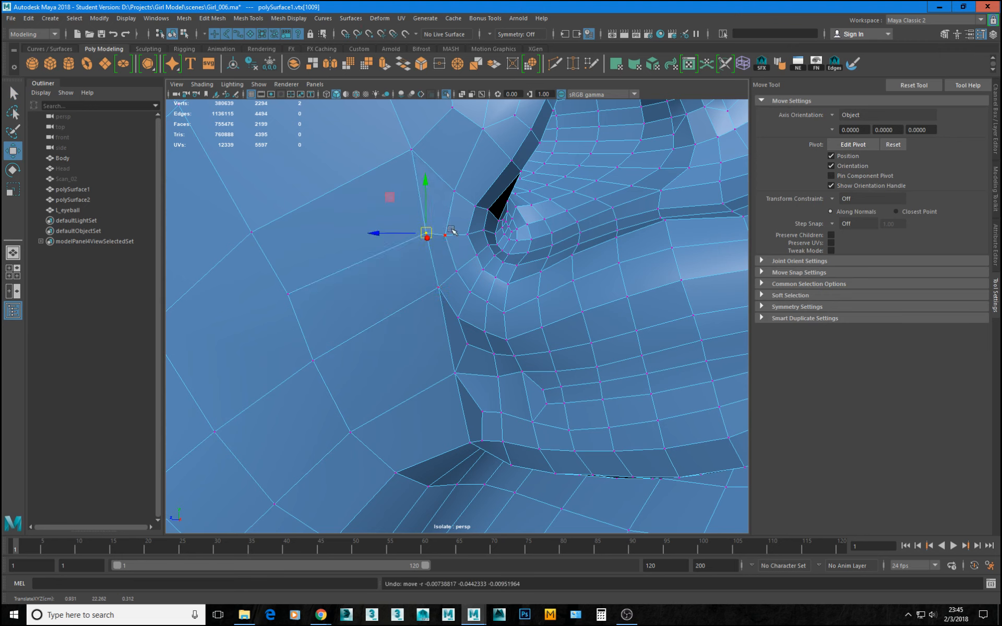
key("v")
left_click_drag(427, 234, 412, 150)
left_click_drag(500, 270, 434, 264, "alt")
key("ctrl+z")
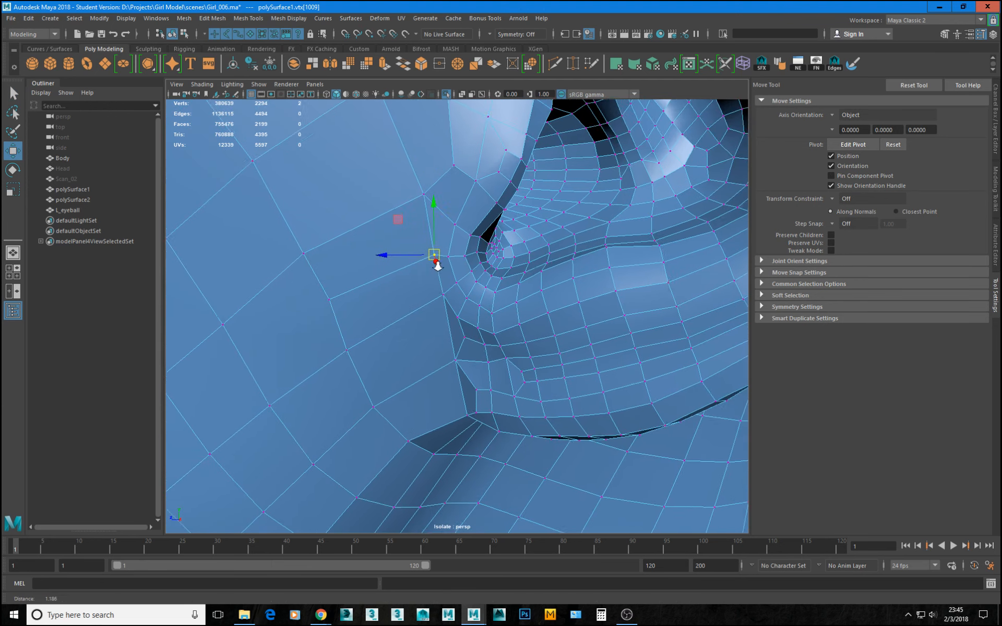
Insert an edge loop across the cheek from the mouth corner toward the ear with Multi-Cut, and return to object selection.
right_click_drag(434, 264, 479, 257, "alt")
middle_click_drag(484, 243, 505, 282, "alt")
right_click_drag(528, 288, 499, 280, "alt")
middle_click_drag(528, 280, 503, 228, "alt")
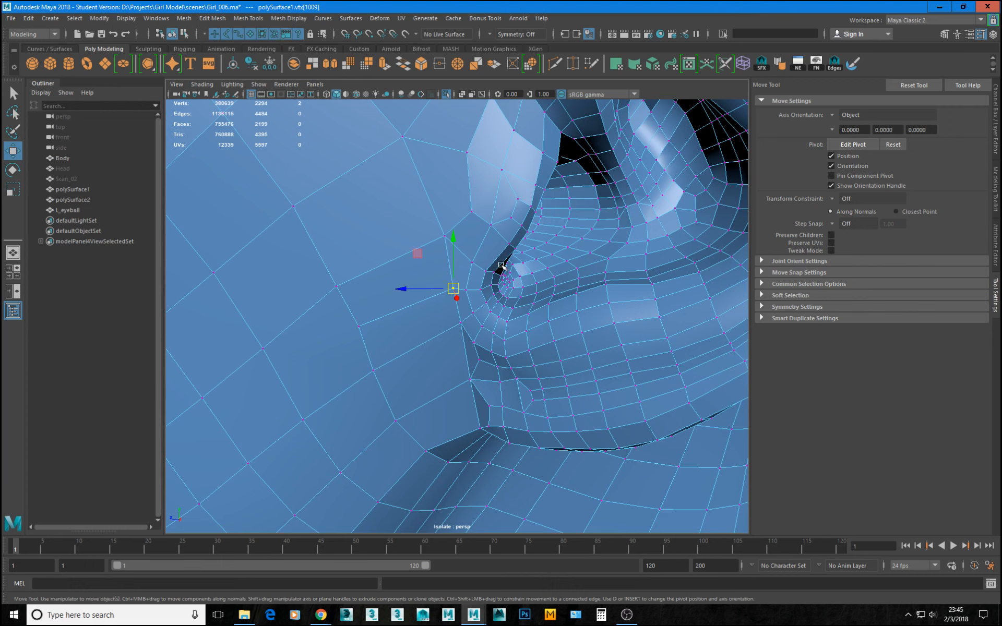
left_click_drag(506, 323, 565, 252, "alt")
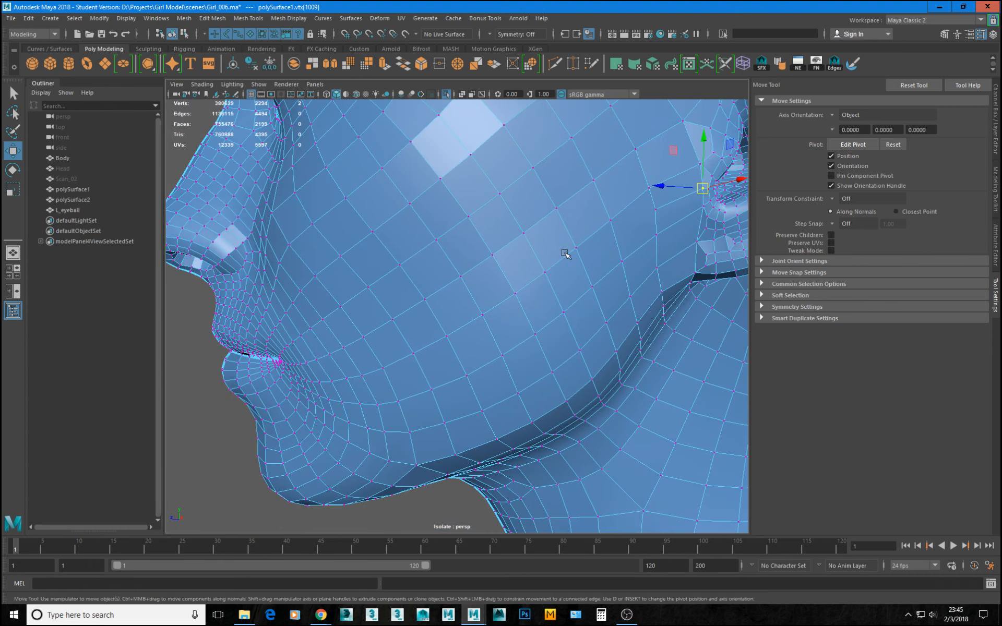
left_click(555, 64)
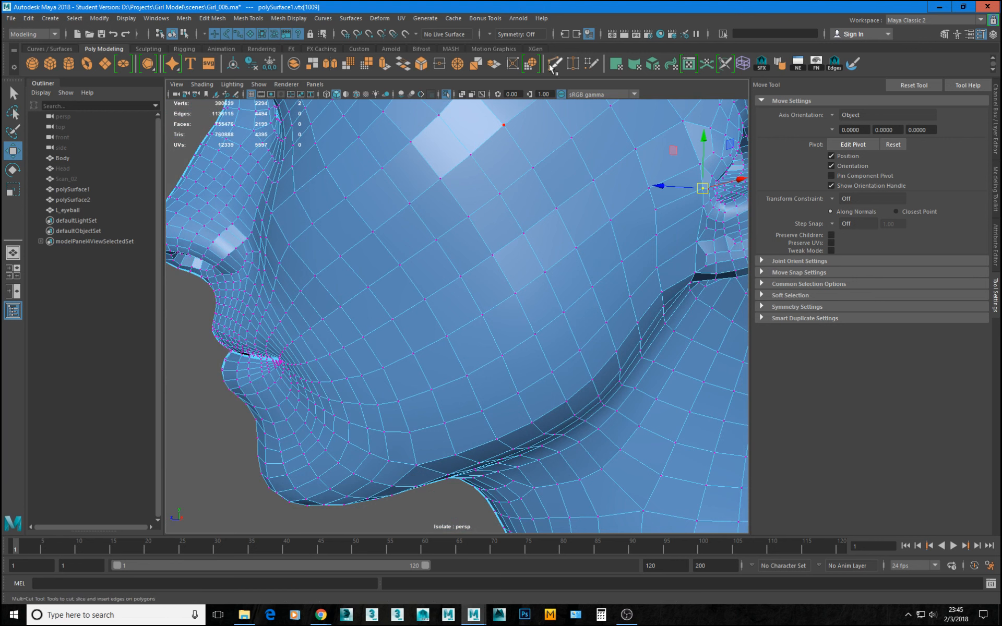
left_click(580, 274, "ctrl")
left_click_drag(581, 297, 597, 282, "alt")
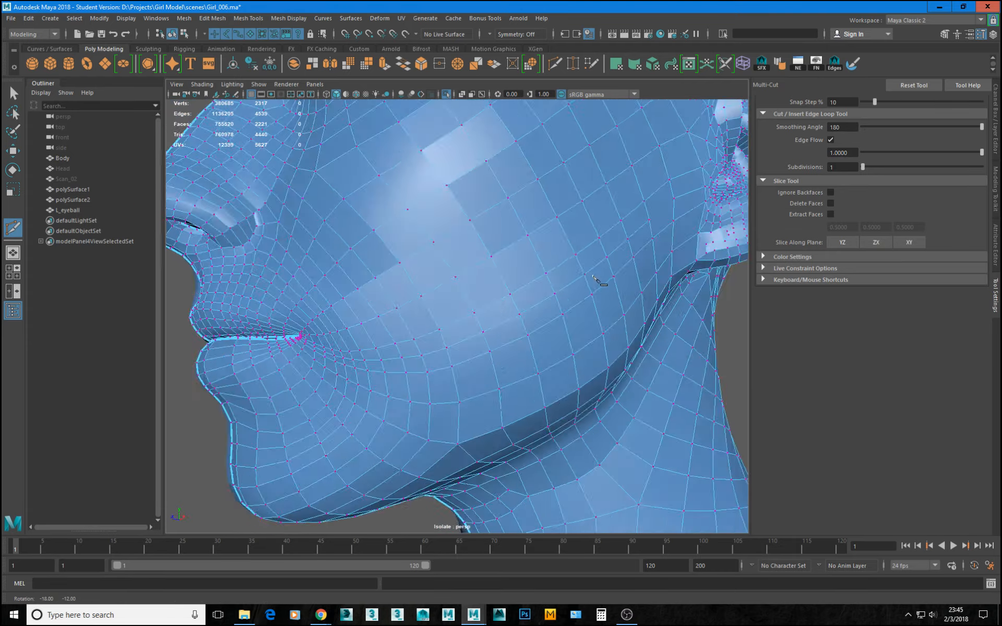
right_click_drag(594, 277, 569, 280, "alt")
left_click_drag(569, 279, 553, 287, "alt")
right_click_drag(553, 286, 575, 283, "alt")
key("w")
left_click(571, 239)
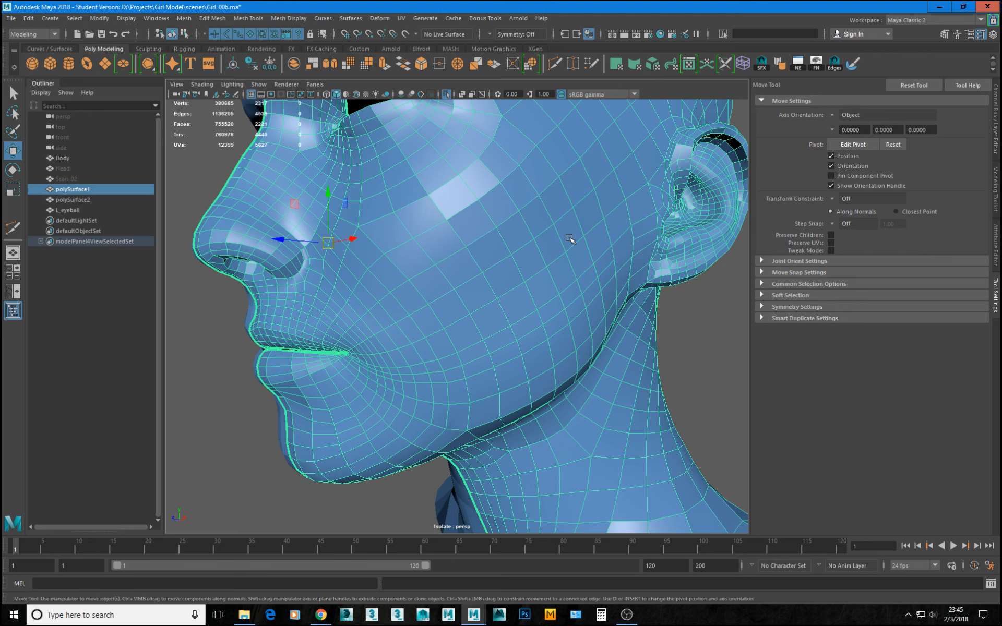
Unhide the Head mesh and exit isolation so that it shows together with the body and face halves.
left_click(75, 168)
key("shift+h")
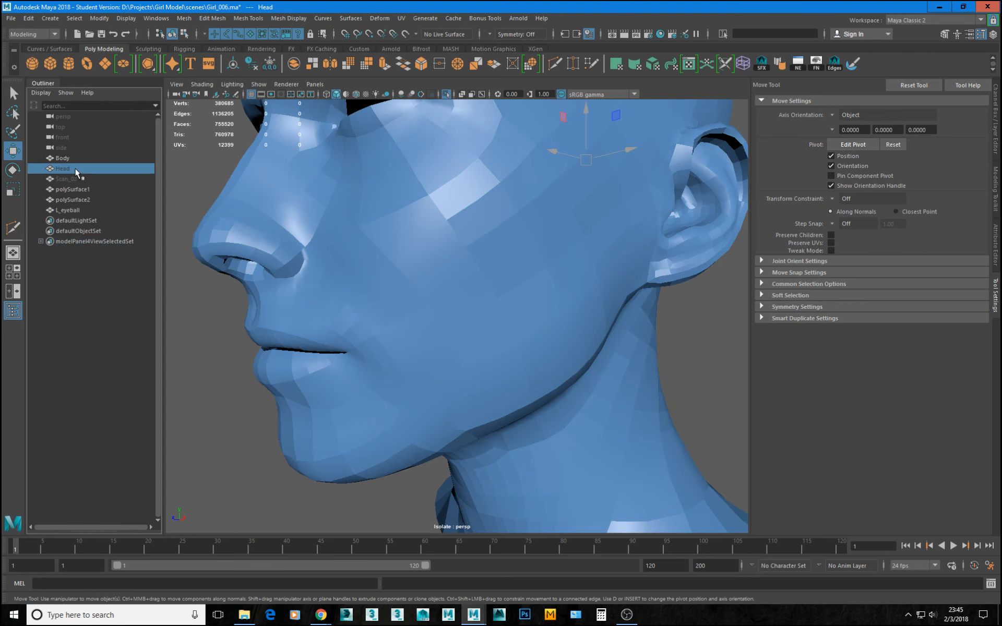
right_click_drag(481, 263, 377, 224, "alt")
left_click_drag(377, 225, 405, 229, "alt")
key("ctrl+1")
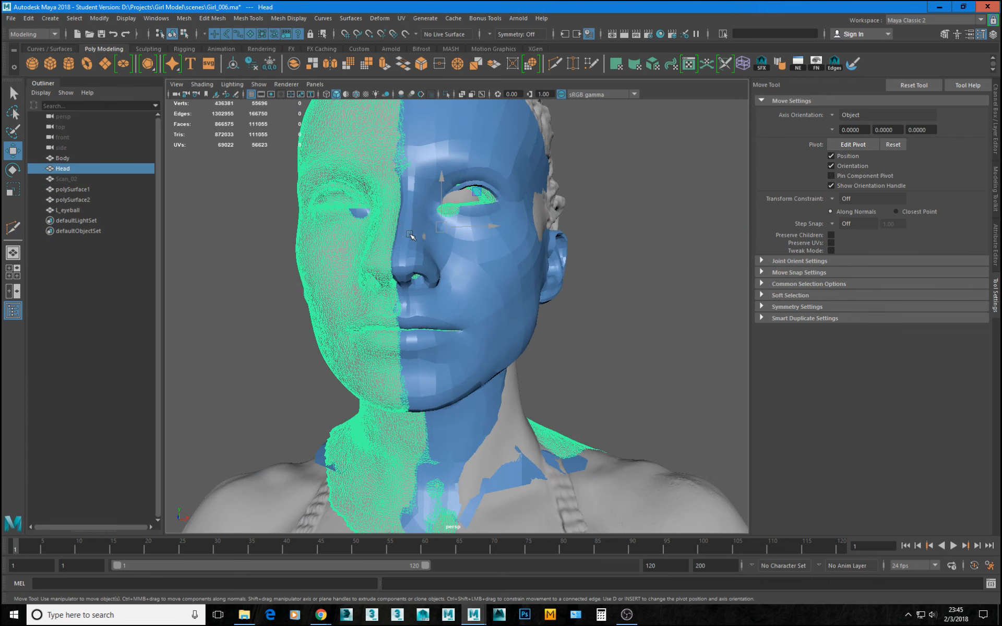
Hide the Body mesh and bring up the transform channels of polySurface1.
left_click(69, 159)
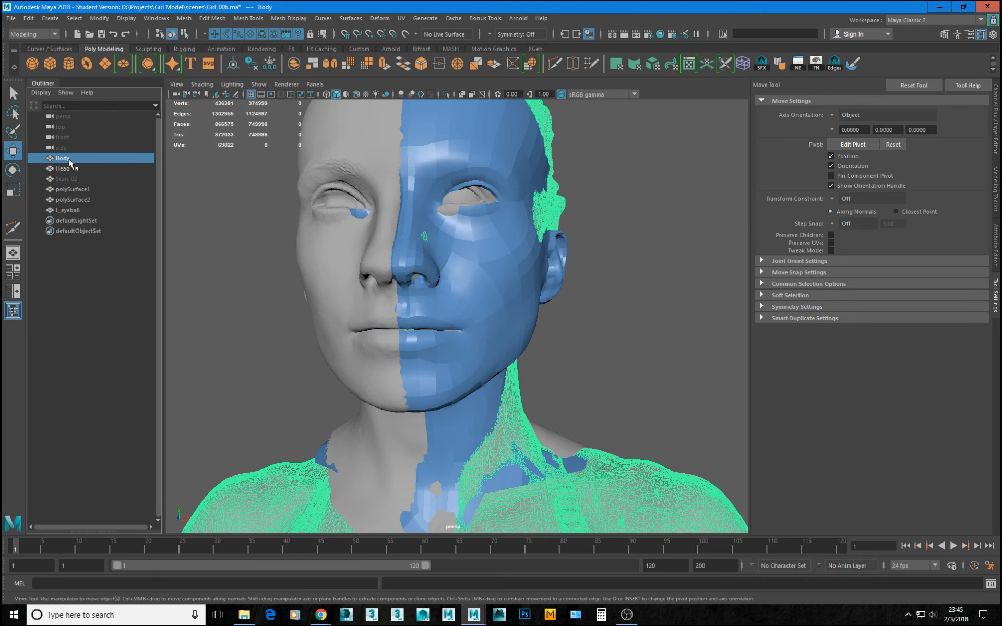
key("ctrl+h")
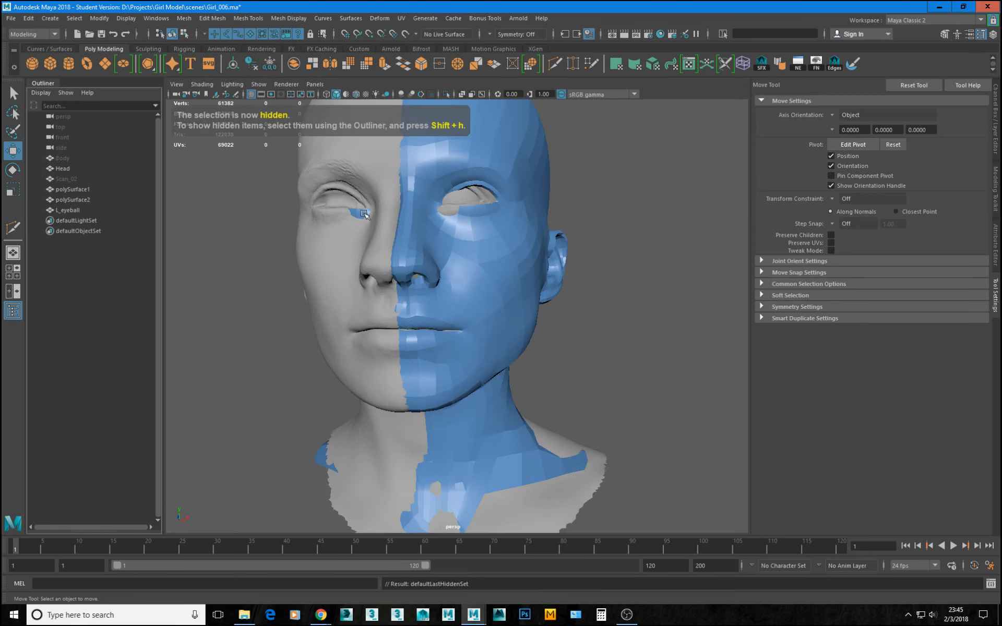
left_click(69, 168)
key("ctrl+h")
left_click(538, 319)
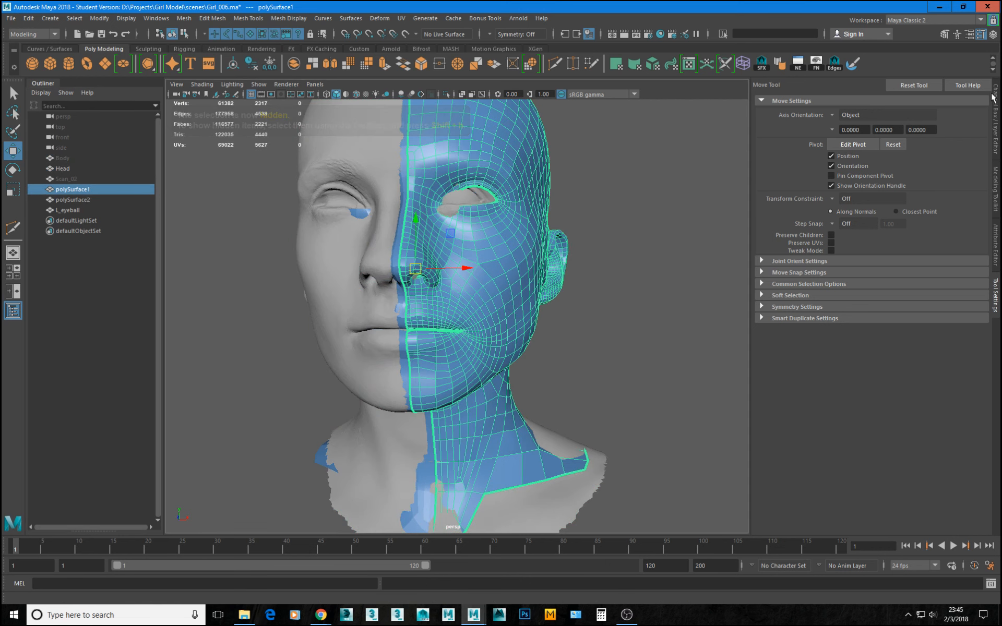
left_click(996, 97)
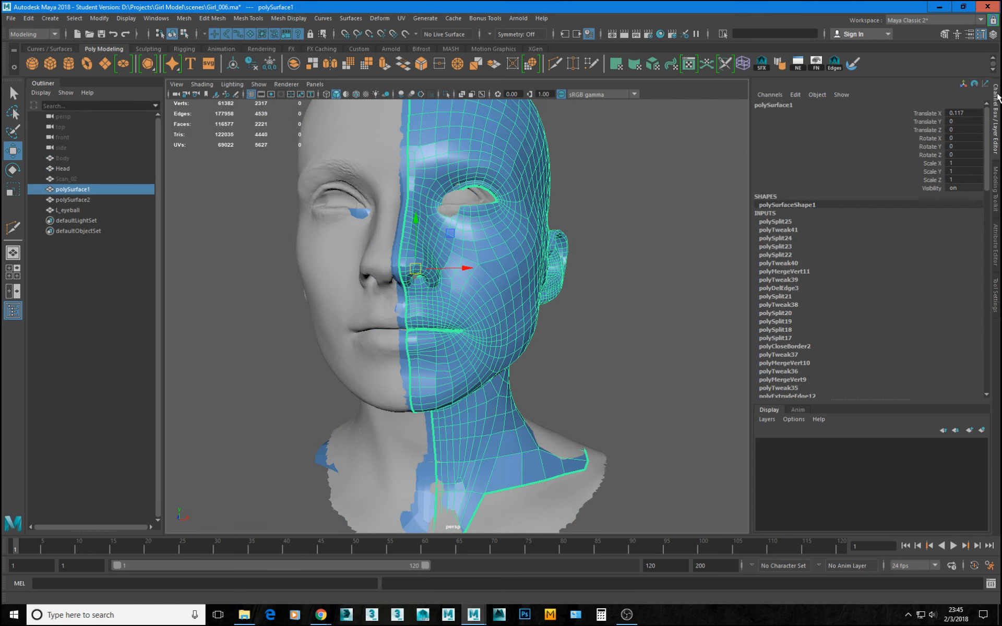
Unlock the translate and rotate channels of the Head mesh.
left_click(373, 259)
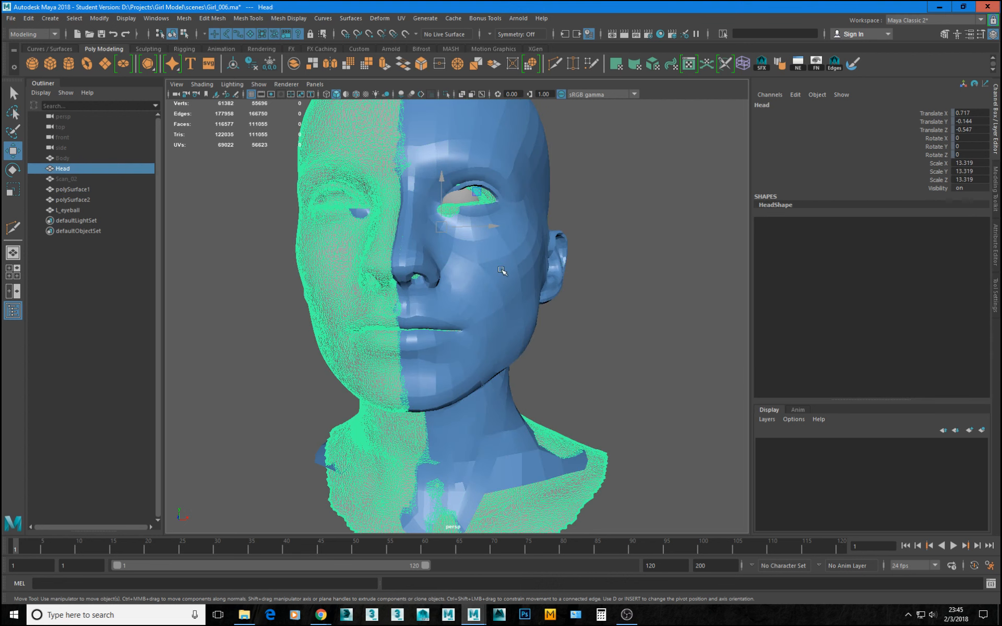
left_click(940, 113)
right_click(940, 113)
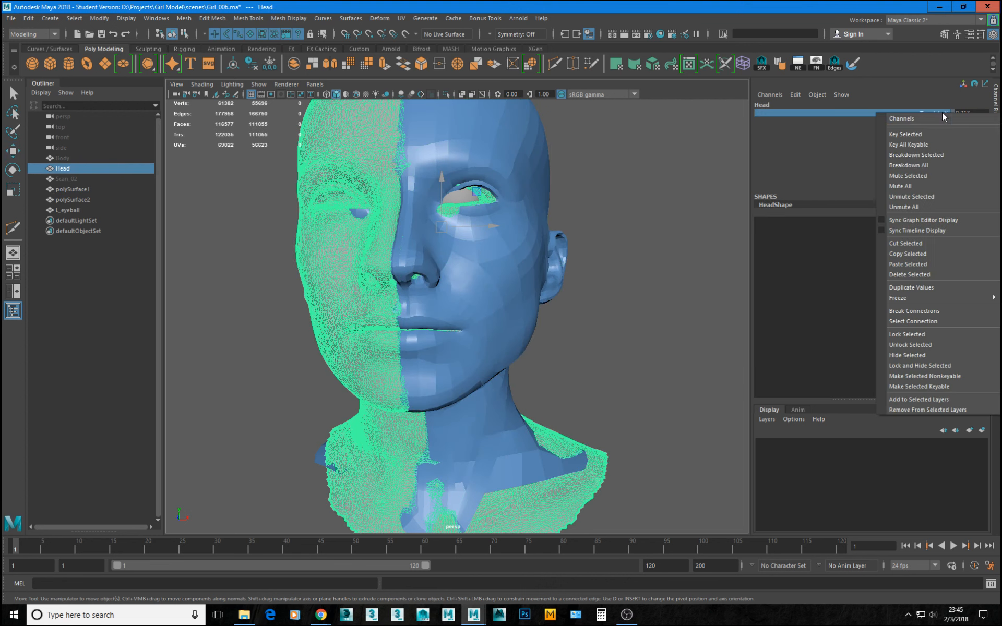
left_click(908, 344)
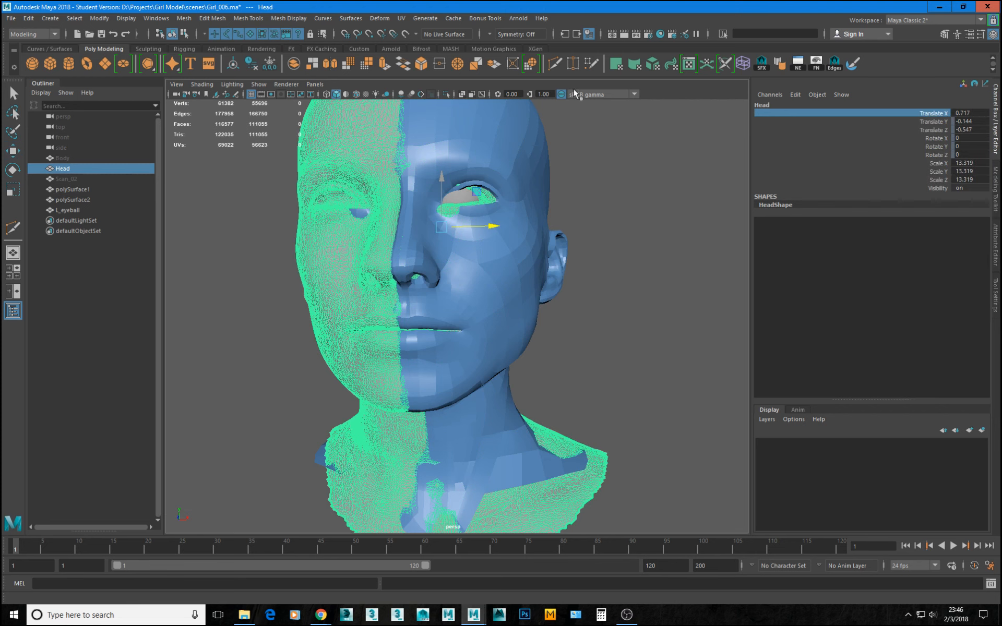
left_click_drag(940, 122, 940, 163)
right_click(939, 162)
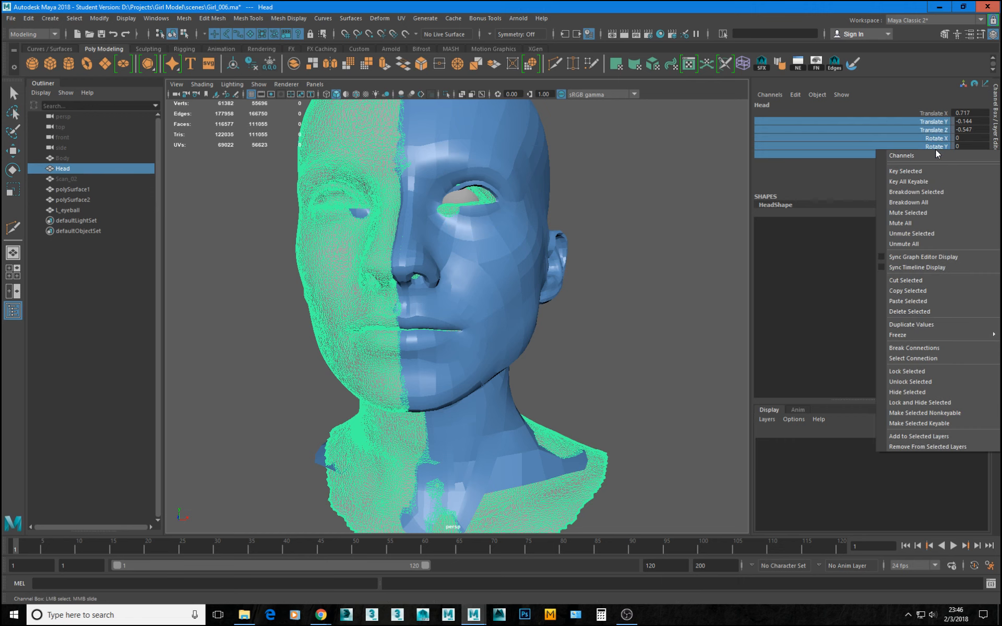
left_click(919, 382)
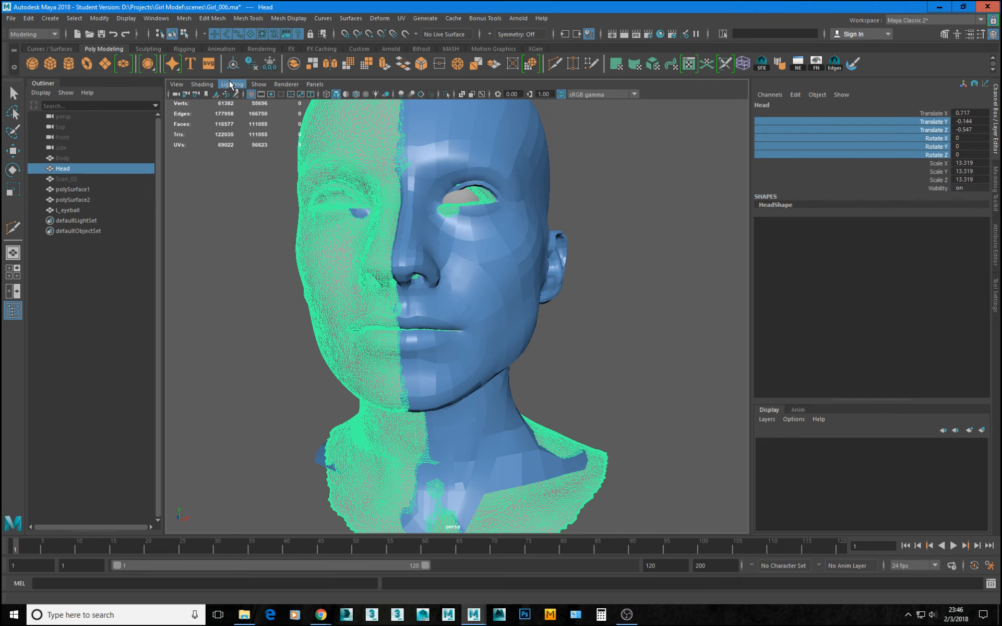
Freeze the Head mesh's transformations and set its Translate X to 0.117.
left_click(270, 63)
left_click(972, 112)
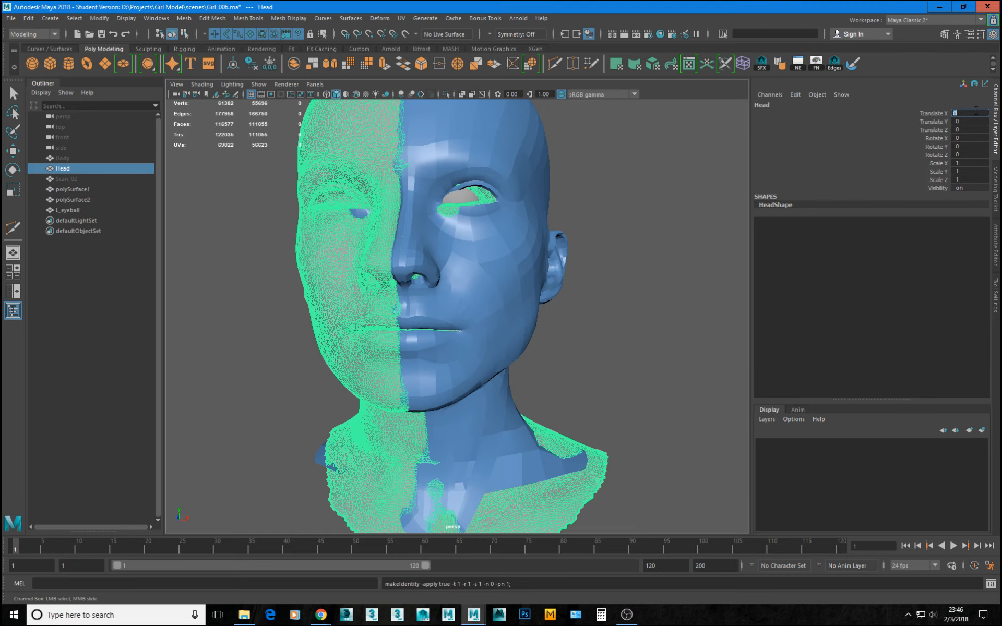
type(".117")
key("Return")
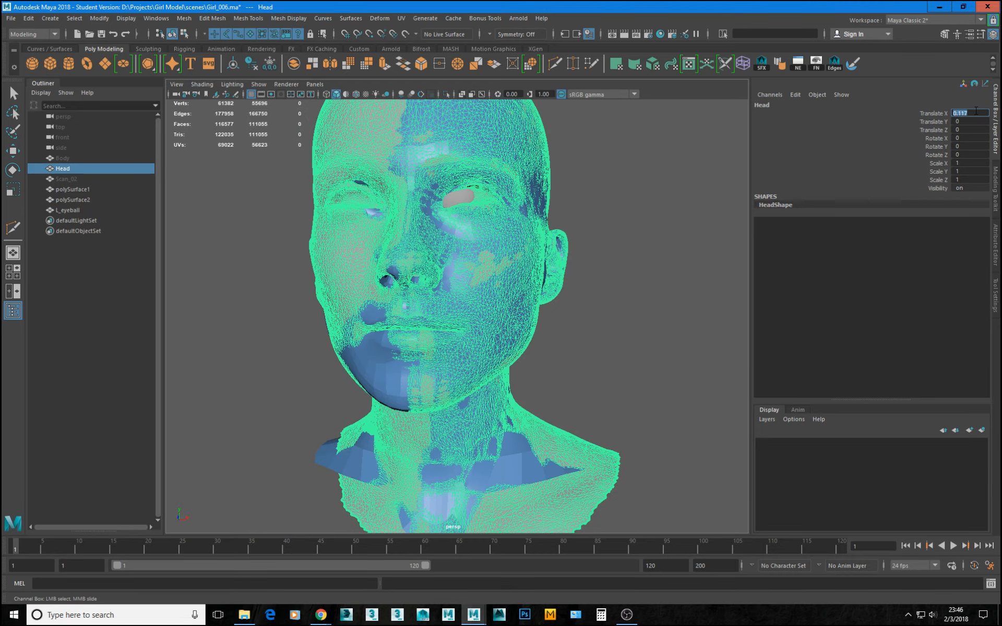
Make the Head mesh the live surface, and delete the construction history of polySurface1.
left_click_drag(397, 277, 376, 256, "alt")
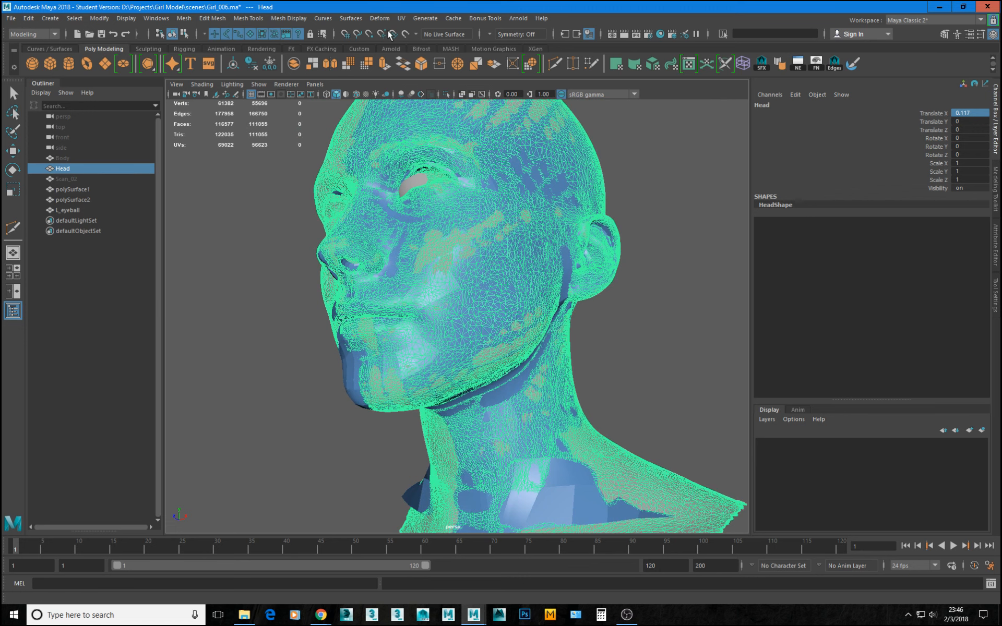
left_click(406, 33)
left_click_drag(527, 334, 490, 333, "alt")
left_click(483, 307)
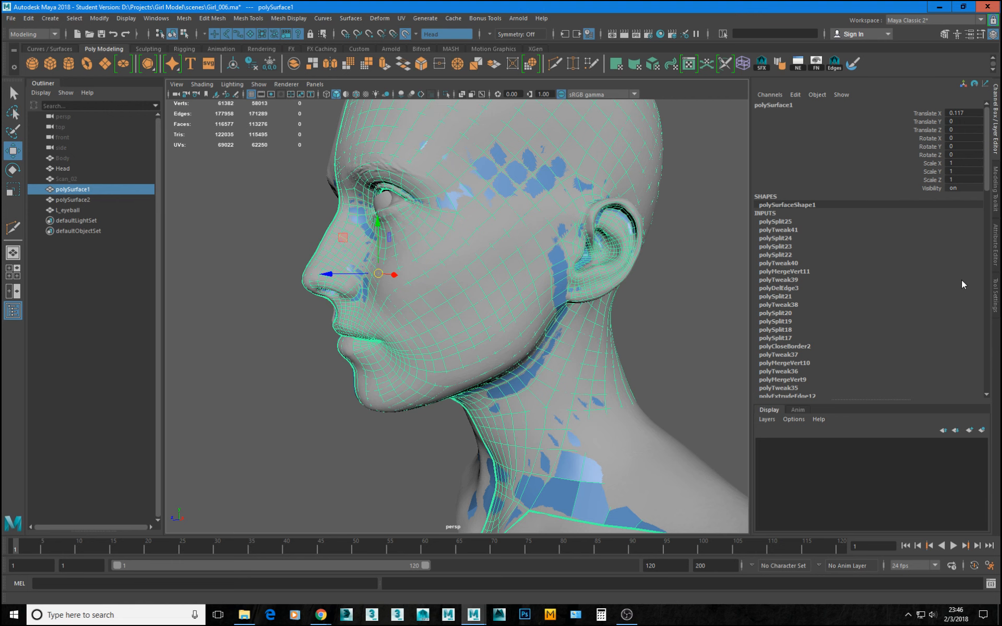
key("alt+shift+d")
Cut one additional edge across a cheek polygon of polySurface1 with Multi-Cut.
left_click(996, 181)
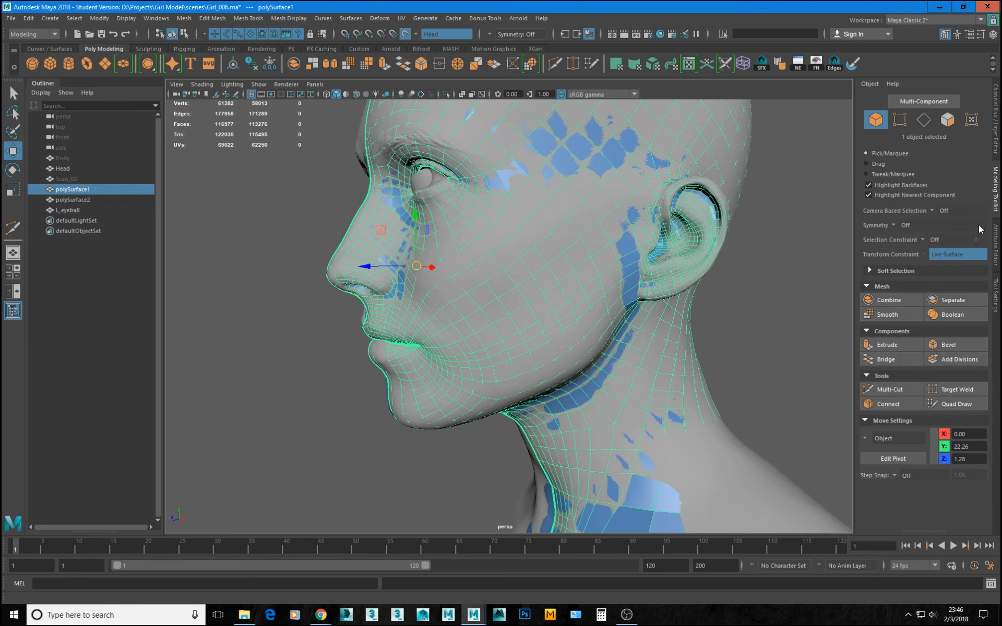
left_click(954, 404)
left_click_drag(475, 219, 486, 226, "alt")
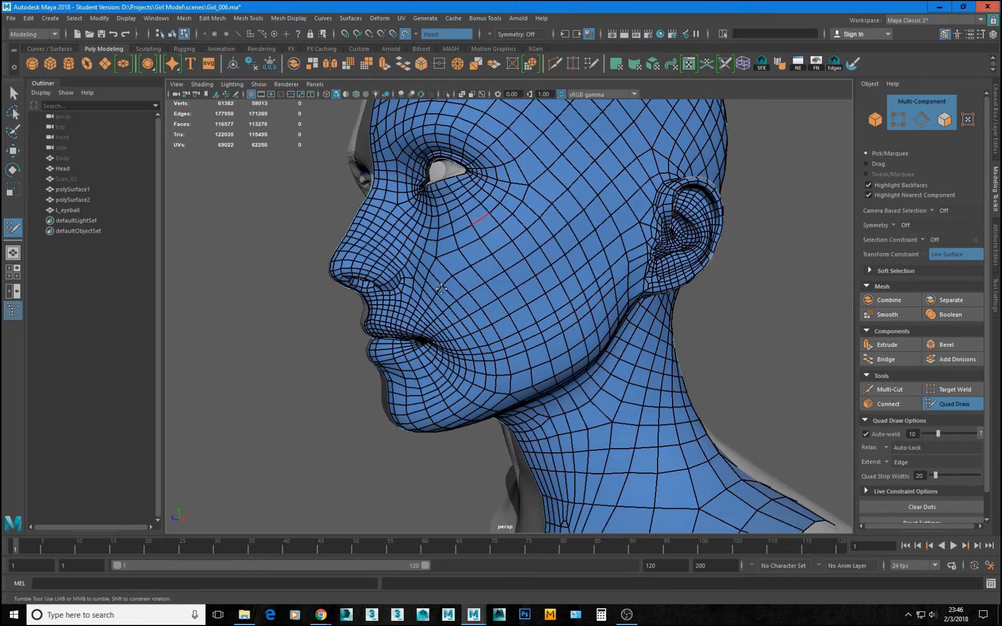
right_click_drag(459, 292, 486, 302, "alt")
left_click_drag(485, 302, 467, 299, "alt")
right_click_drag(467, 298, 485, 303, "alt")
left_click(884, 396)
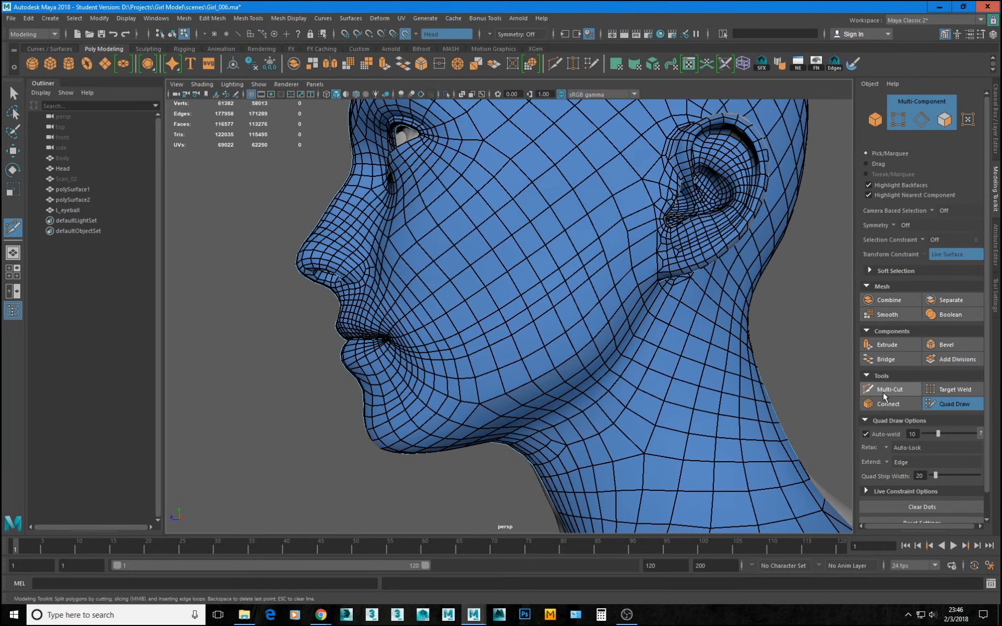
key("q")
left_click(976, 404)
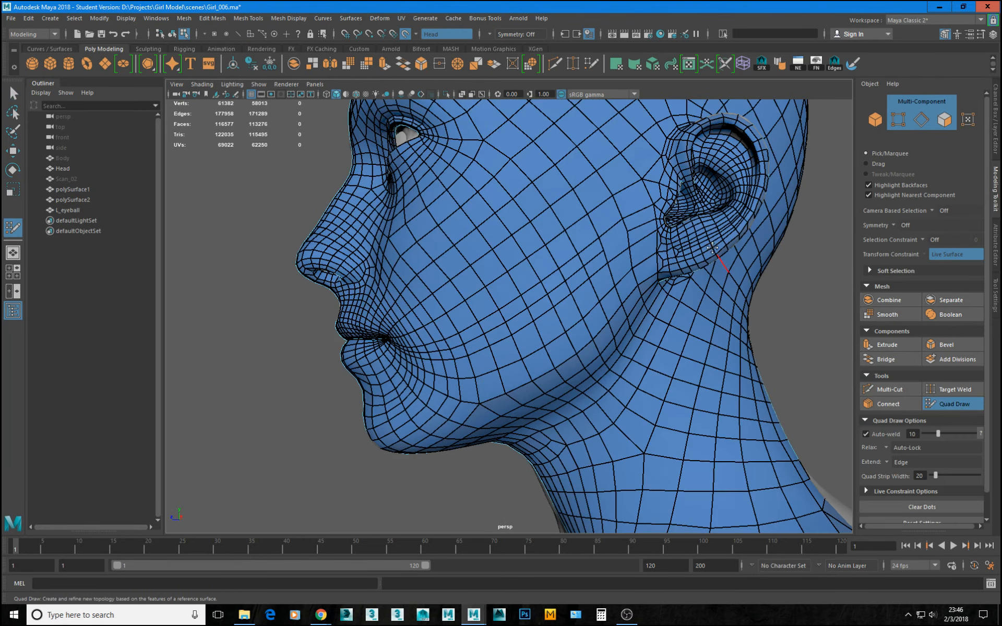
key("ctrl+shift+x")
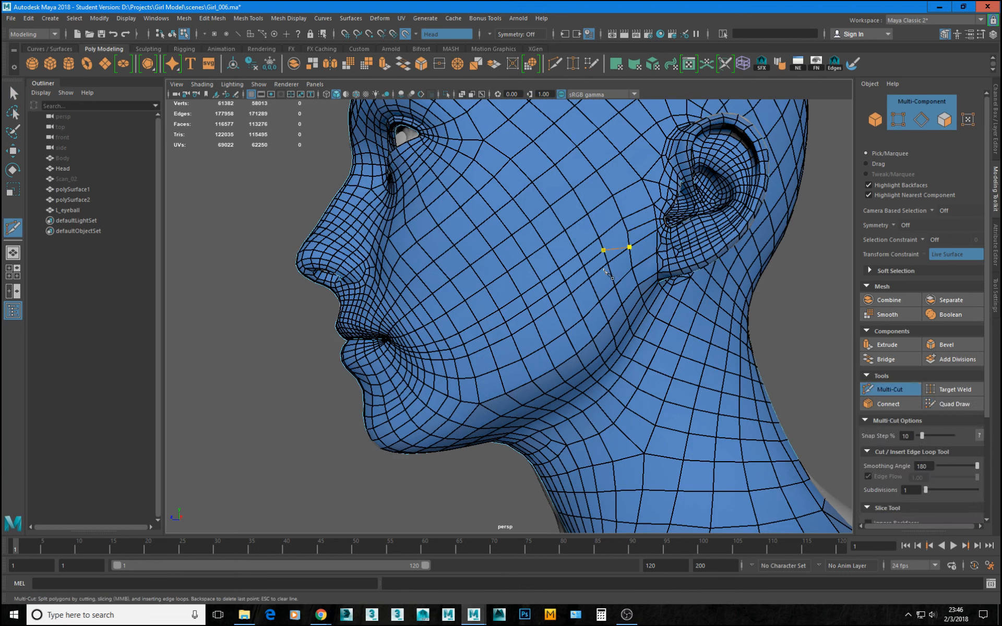
key("BackSpace")
left_click_drag(613, 270, 528, 303, "alt")
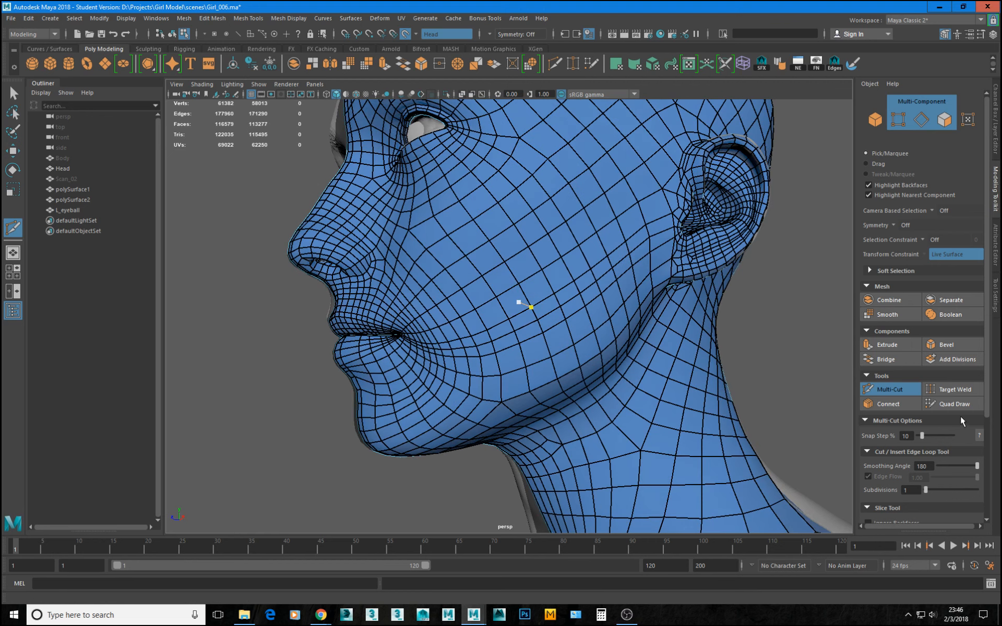
Relax the topology around the mouth corner and lower cheek on the live surface with Quad Draw.
left_click(947, 404)
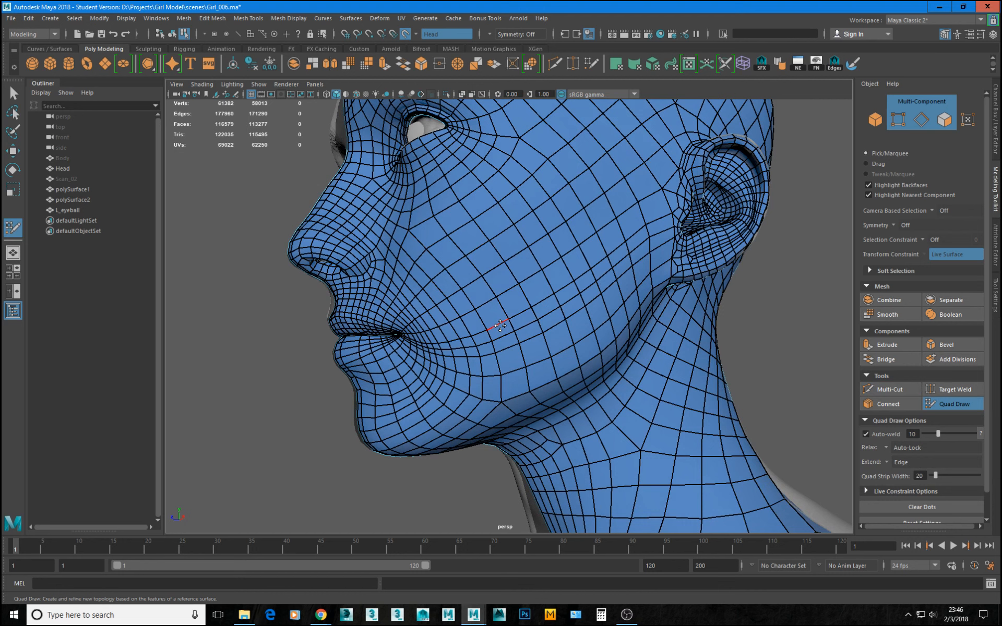
key("w")
left_click(954, 404)
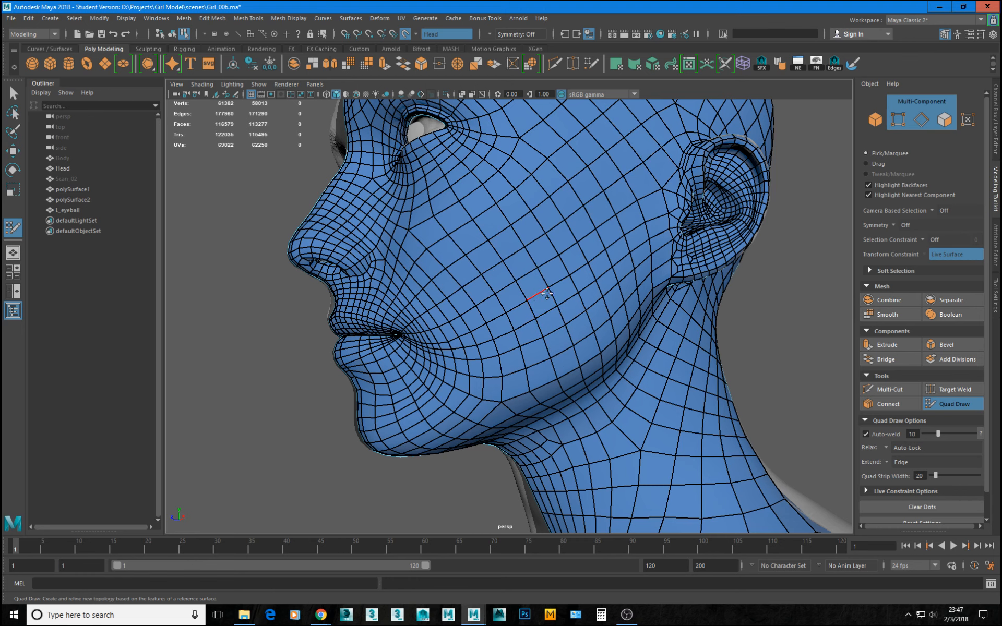
left_click_drag(549, 290, 584, 270, "alt")
right_click_drag(585, 271, 559, 355, "alt")
left_click_drag(558, 354, 568, 348, "alt")
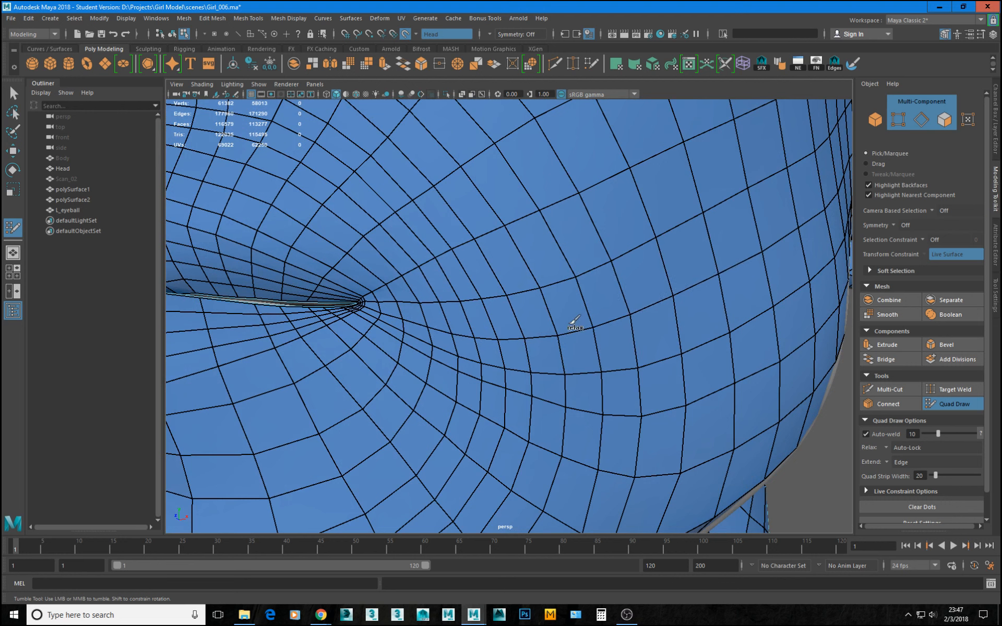
left_click_drag(572, 323, 450, 332, "shift")
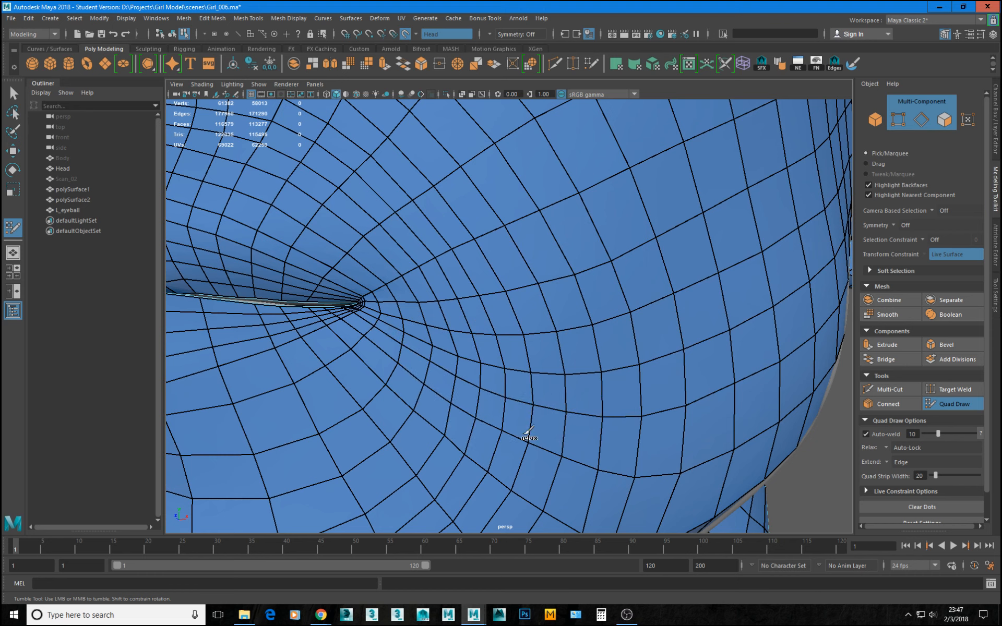
mouse_move(386, 387)
left_mouse_down("shift")
mouse_move(578, 531)
mouse_move(443, 424)
left_mouse_up("shift")
left_click_drag(380, 416, 344, 388, "shift")
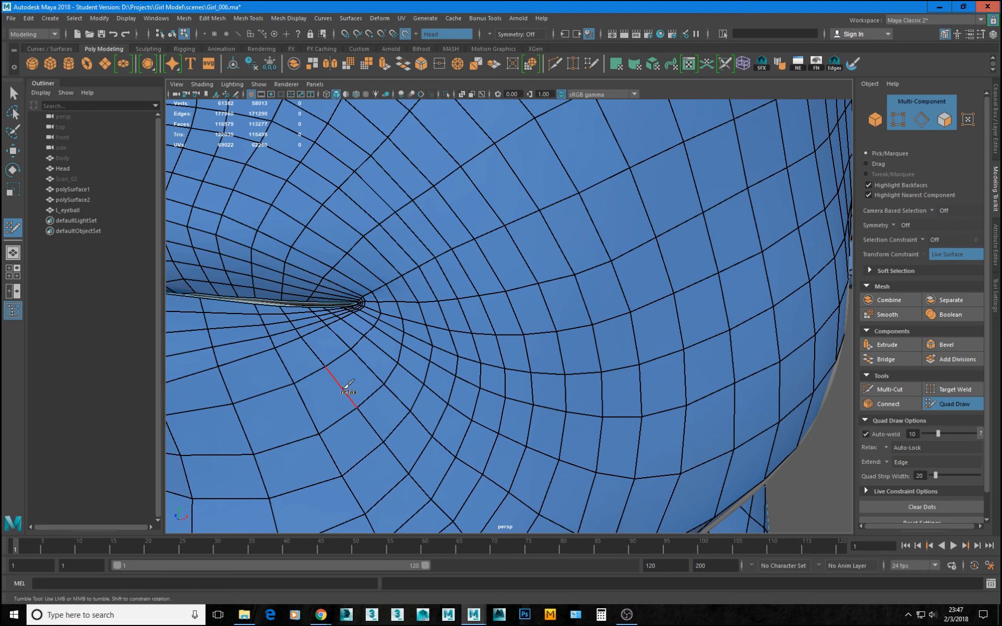
right_click_drag(470, 371, 355, 365, "alt")
left_click_drag(590, 396, 532, 376, "alt")
right_click_drag(501, 407, 574, 431, "alt")
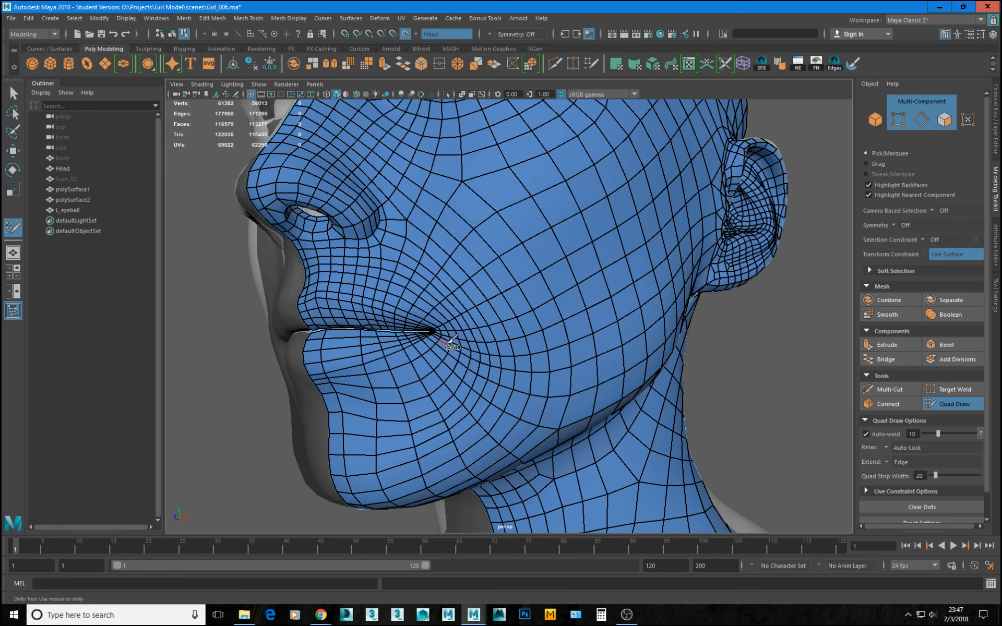
Relax the remaining cheek polygons between the mouth corner and the jawline, and leave Quad Draw.
left_click_drag(387, 313, 548, 339, "alt")
middle_click_drag(548, 340, 559, 345, "alt")
right_click_drag(559, 345, 554, 342, "alt")
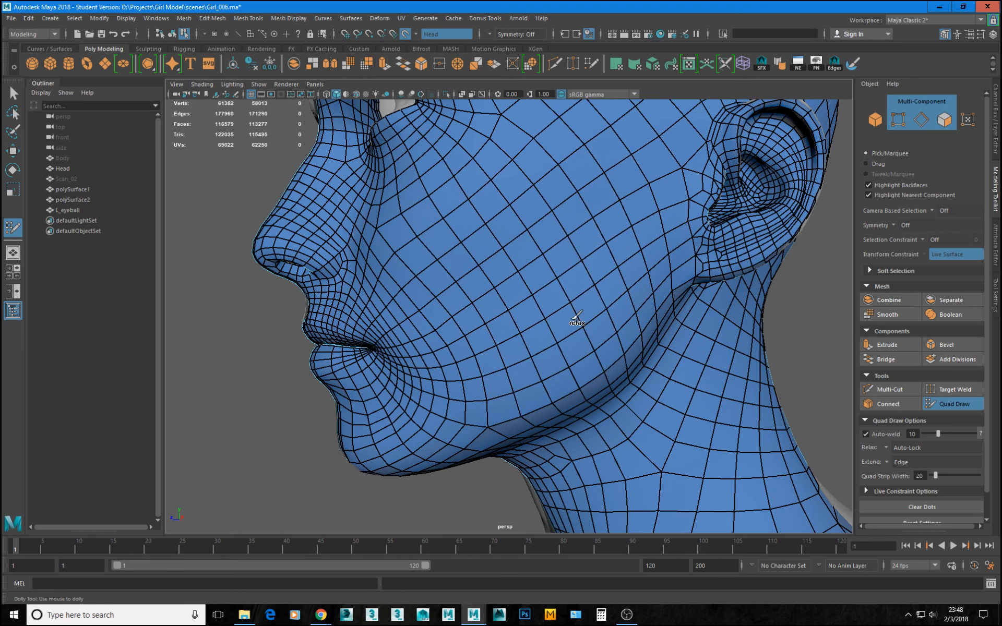
right_click_drag(582, 360, 724, 470, "alt")
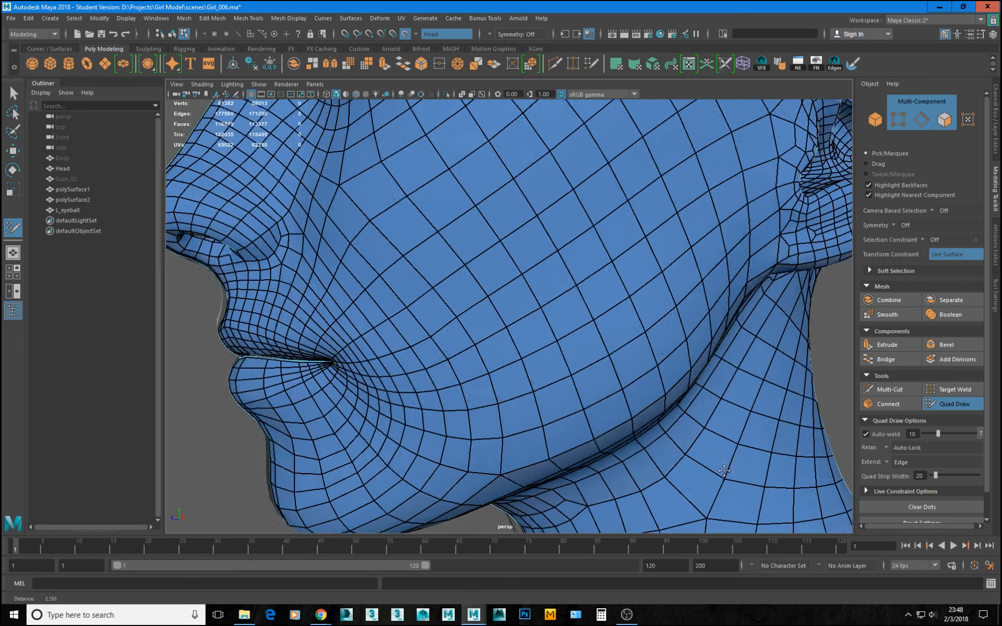
left_click_drag(724, 471, 623, 421, "alt")
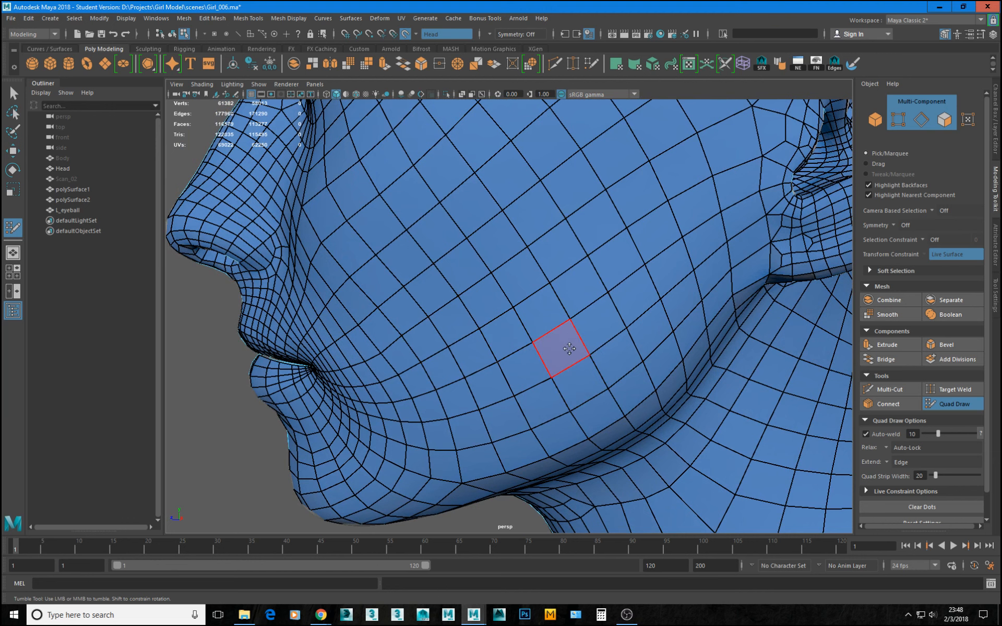
scroll(564, 271, "down", 5)
mouse_move(525, 312)
left_mouse_down("alt")
mouse_move(611, 298)
mouse_move(571, 297)
left_mouse_up("alt")
key("w")
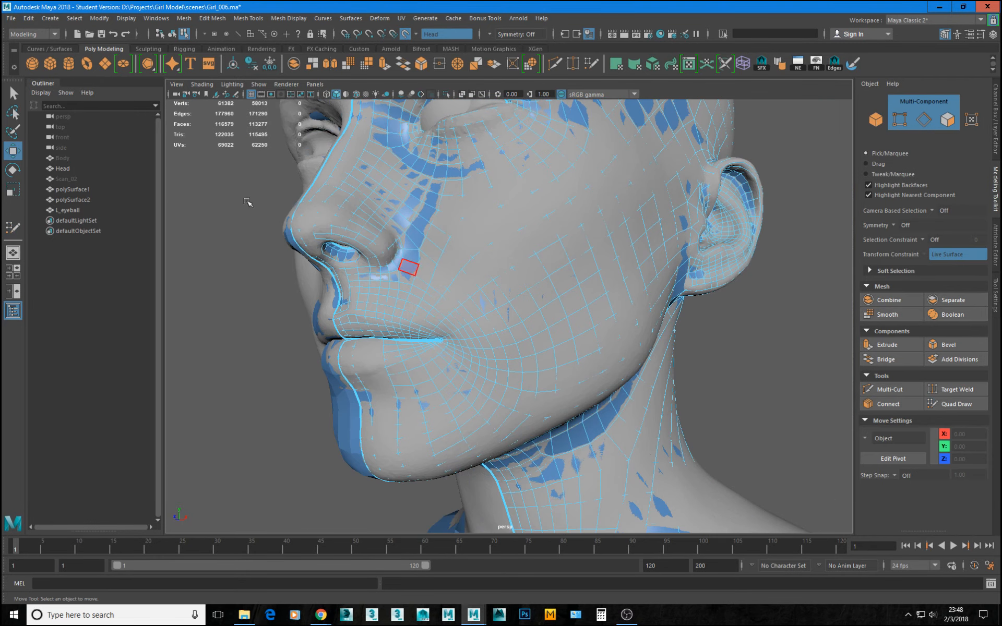
Isolate polySurface1 and polySurface2 and display both face halves with smooth mesh preview.
left_click(71, 189)
left_click(71, 199, "ctrl")
key("ctrl+1")
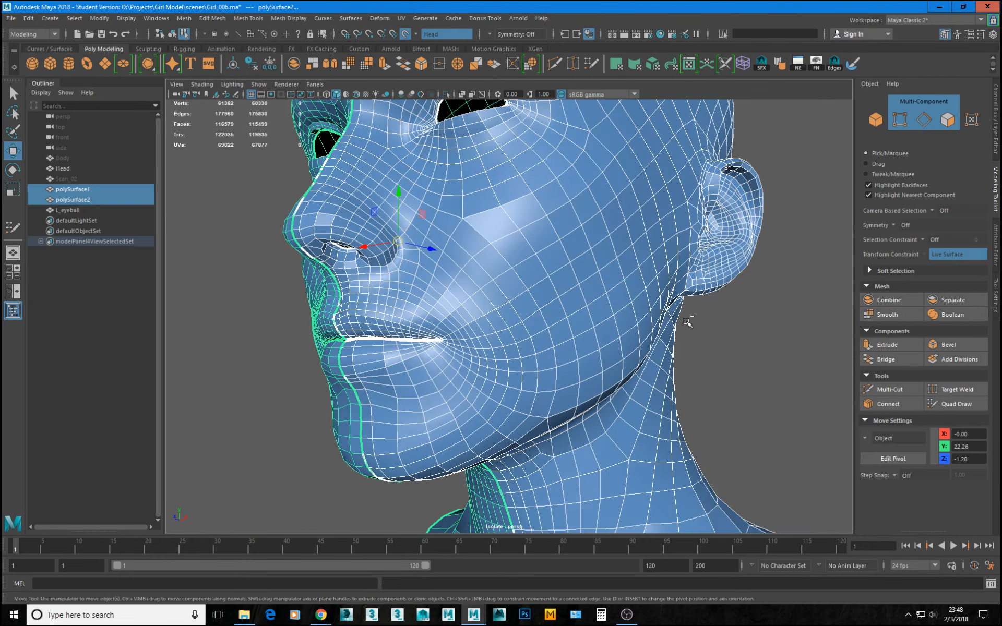
scroll(681, 337, "down", 3)
left_click(645, 310)
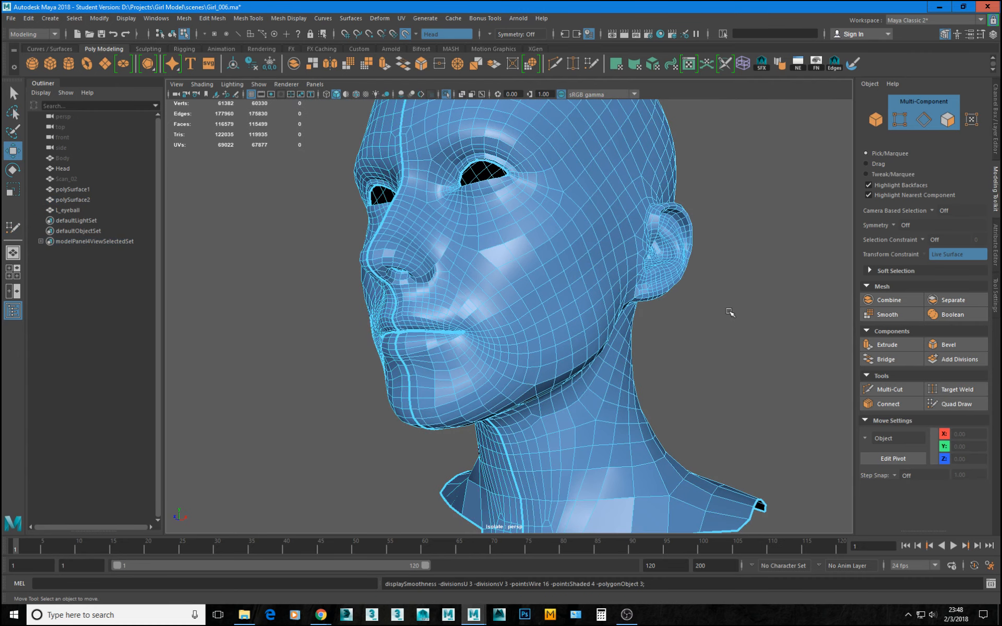
right_click_drag(487, 333, 745, 175)
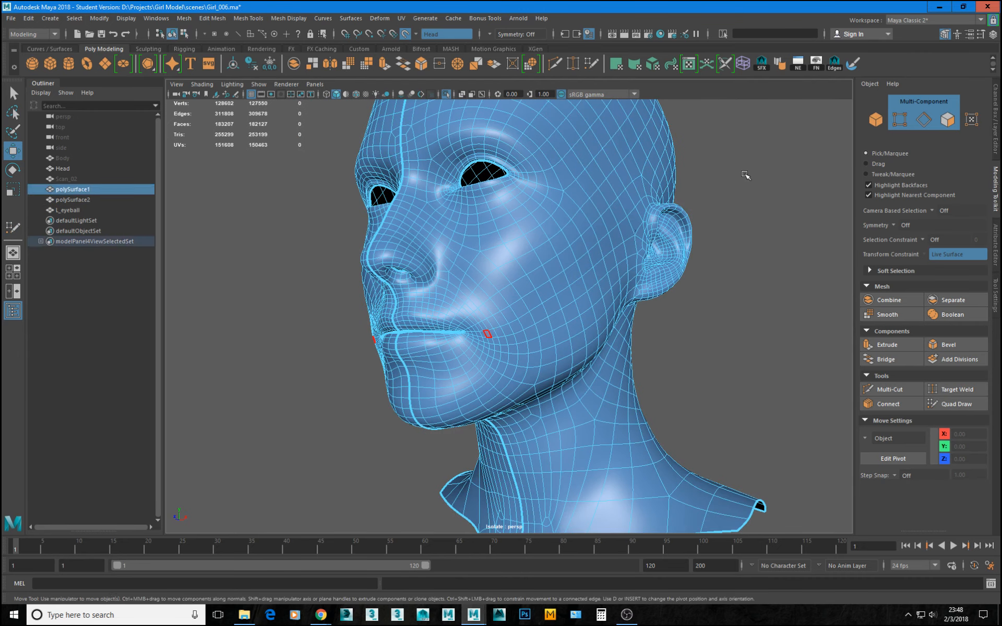
left_click(746, 180)
Examine the smoothed head from the front and side, checking the cheek, profile and ear shape.
right_click_drag(750, 302, 687, 302, "alt")
left_click_drag(687, 303, 665, 297, "alt")
middle_click_drag(664, 298, 648, 284, "alt")
right_click_drag(649, 283, 684, 320, "alt")
left_click_drag(684, 320, 619, 276, "alt")
right_click_drag(619, 277, 463, 329, "alt")
mouse_move(487, 332)
left_mouse_down("alt")
mouse_move(616, 319)
mouse_move(459, 320)
mouse_move(512, 320)
mouse_move(482, 317)
left_mouse_up("alt")
left_click_drag(455, 384, 418, 342, "alt")
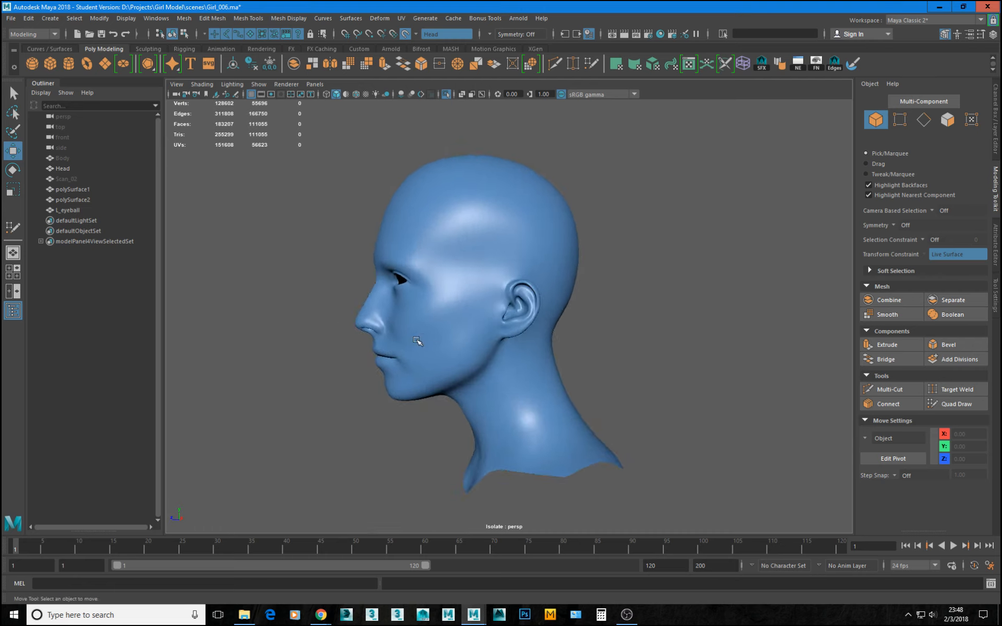
right_click_drag(418, 342, 785, 454, "alt")
right_click_drag(519, 364, 487, 380, "alt")
left_click_drag(486, 380, 533, 364, "alt")
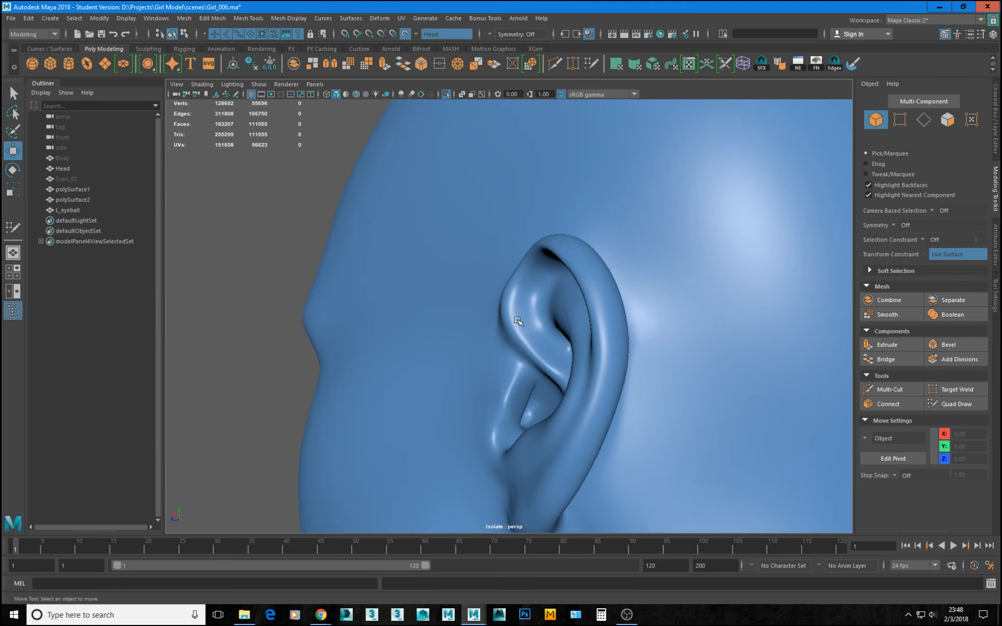
Return polySurface1 to unsmoothed display, enter vertex editing at the ear and disable the Head live surface.
left_click(525, 354)
key("1")
right_click_drag(525, 356, 609, 399, "alt")
left_click_drag(609, 398, 471, 320, "alt")
key("F9")
left_click(425, 318)
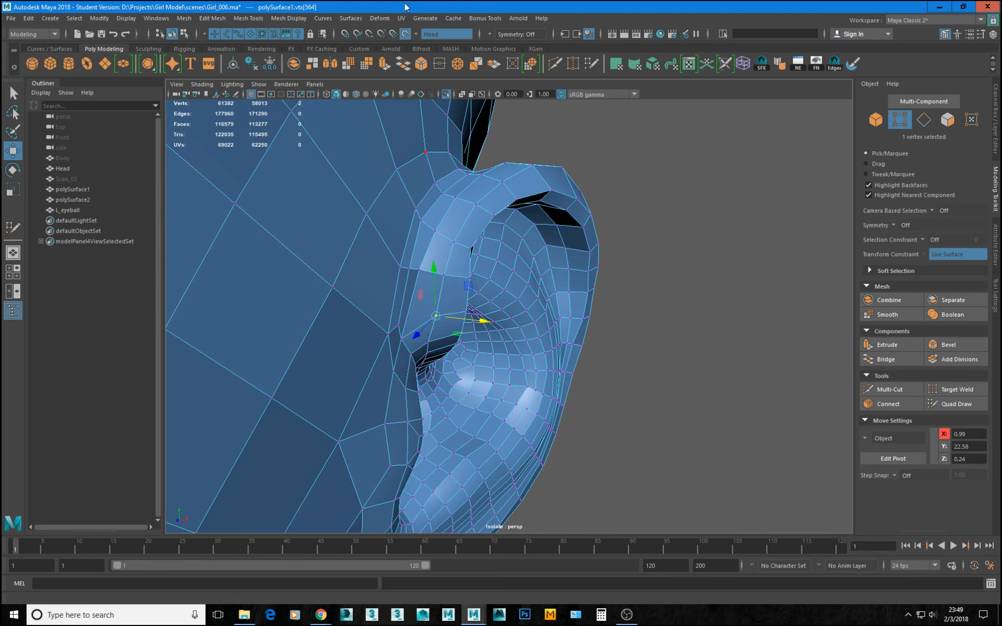
left_click(406, 35)
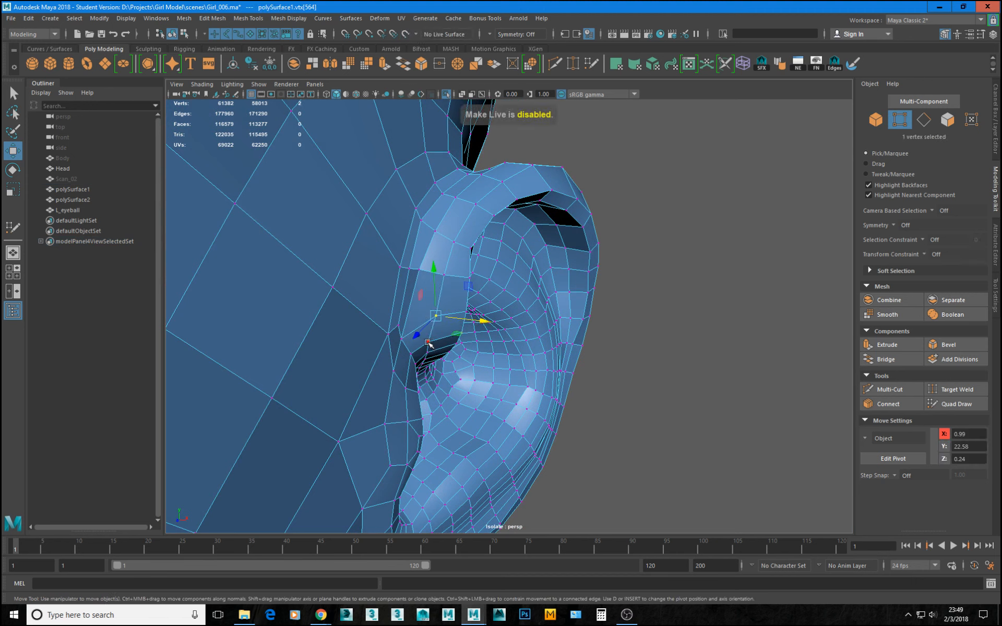
Move vertices at the front of the helix, where the ear meets the head, to begin reshaping its inner edge.
left_click_drag(461, 340, 425, 327, "alt")
left_click(439, 311)
left_click_drag(480, 307, 437, 343, "alt")
right_click_drag(437, 343, 474, 390, "alt")
left_click_drag(474, 390, 395, 327, "alt")
left_click(423, 322)
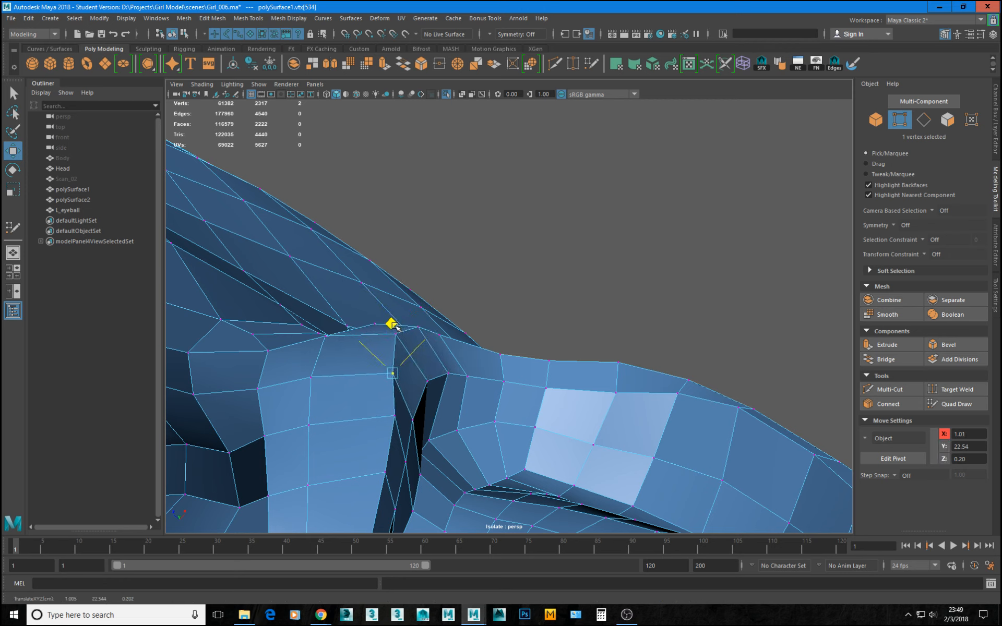
Shift the following vertices down the front helix's inner edge to straighten its fold.
left_click(395, 412)
middle_click_drag(393, 366, 384, 367)
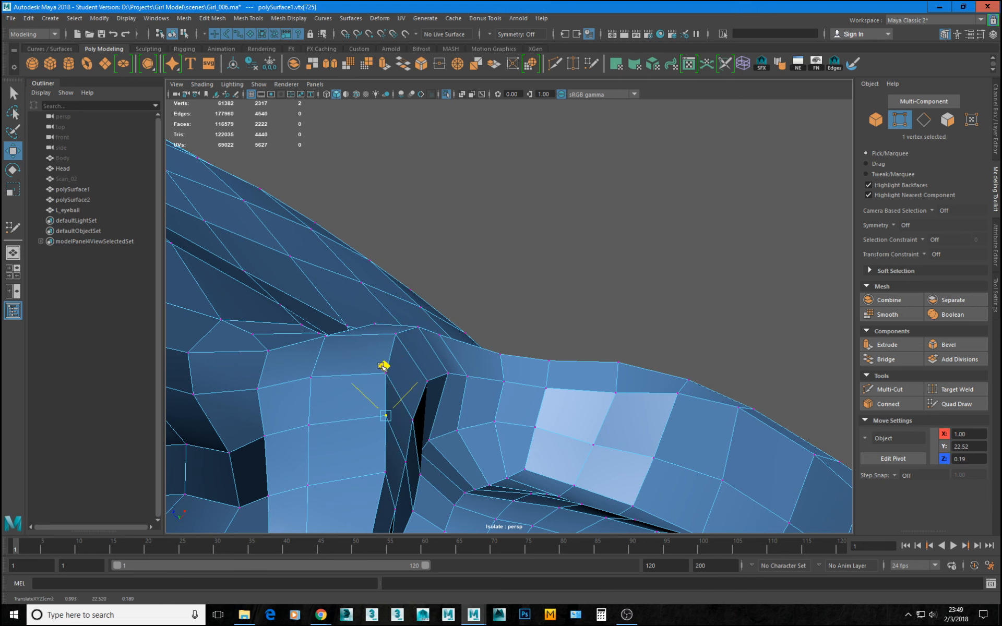
mouse_move(409, 410)
left_mouse_down("alt")
mouse_move(414, 358)
mouse_move(414, 393)
left_mouse_up("alt")
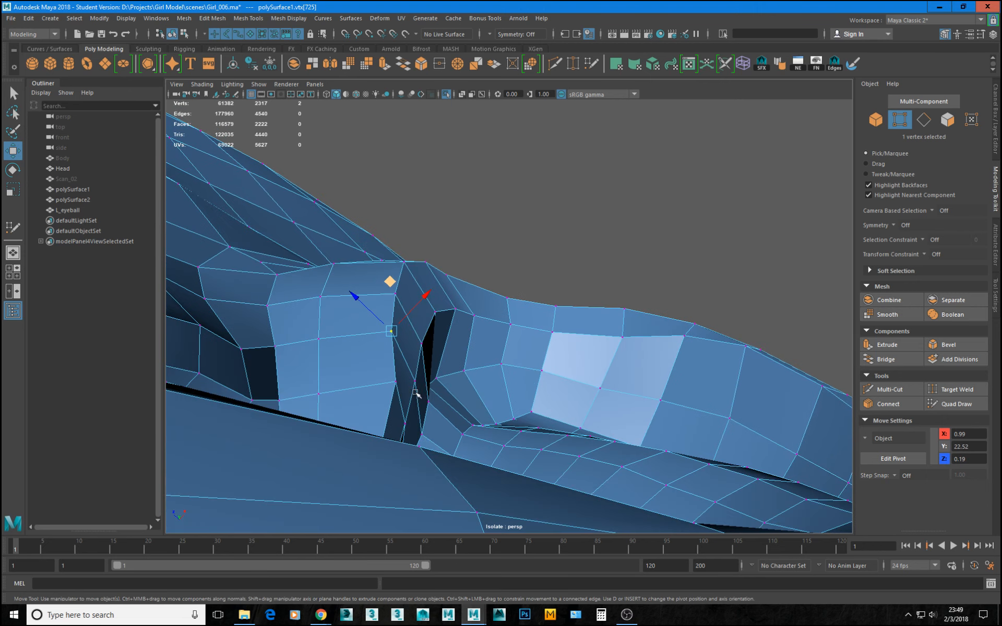
middle_click_drag(395, 333, 386, 340)
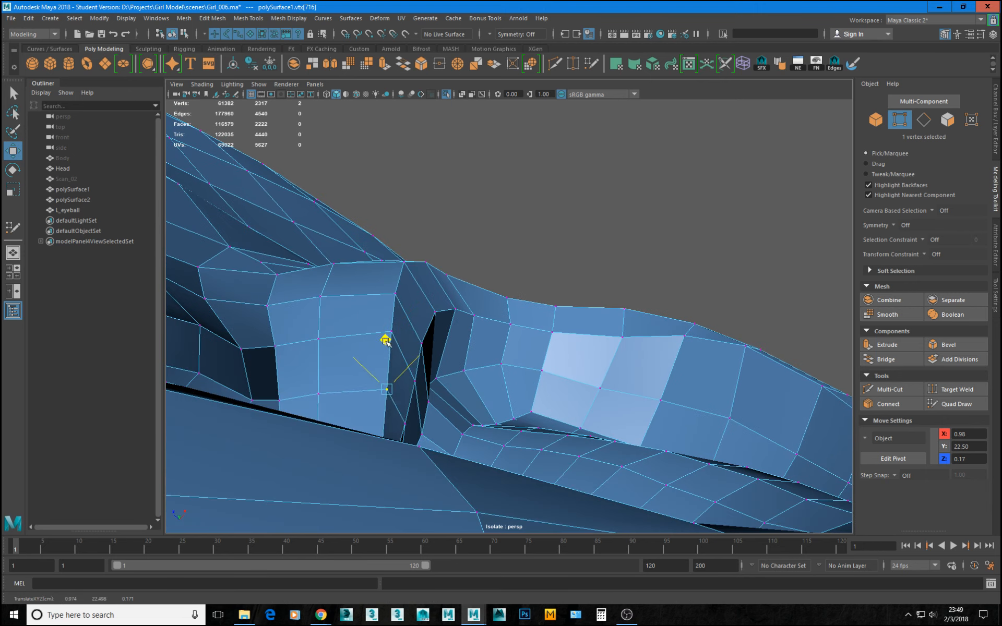
left_click_drag(398, 349, 487, 426, "alt")
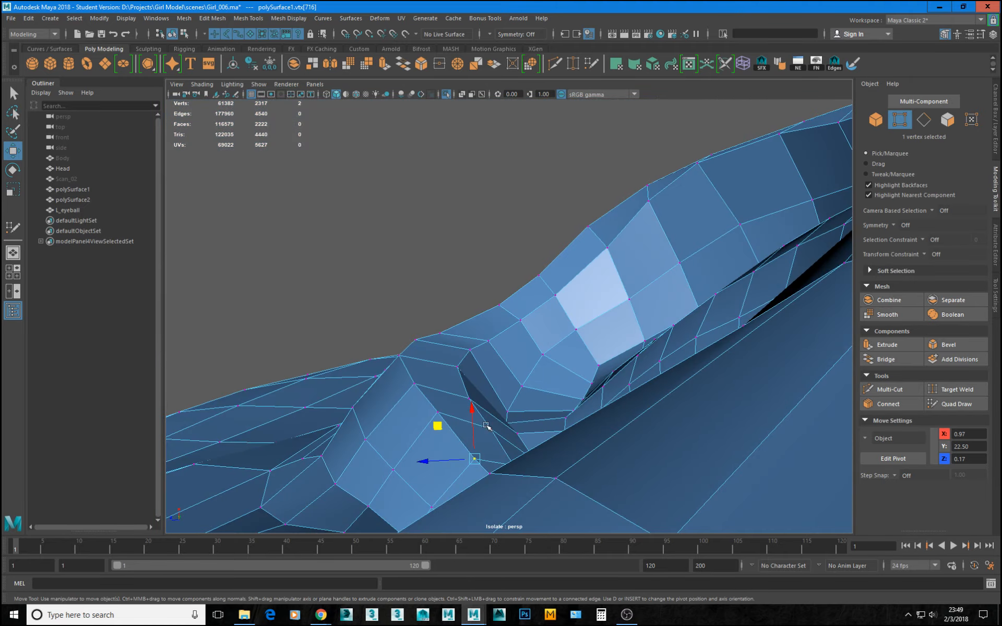
Reposition the vertices inside the crease behind the front helix fold to even out their spacing.
left_click(470, 397)
left_click_drag(468, 363, 468, 354)
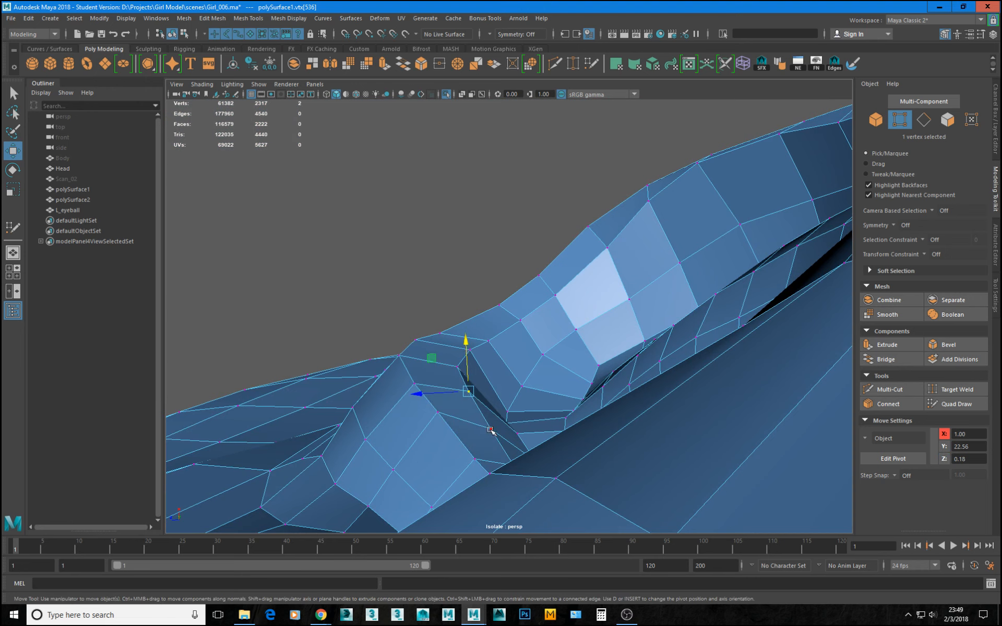
left_click(490, 430)
mouse_move(491, 430)
left_mouse_down("alt")
mouse_move(519, 414)
mouse_move(458, 463)
mouse_move(477, 432)
left_mouse_up("alt")
left_click(458, 462)
left_click(439, 500)
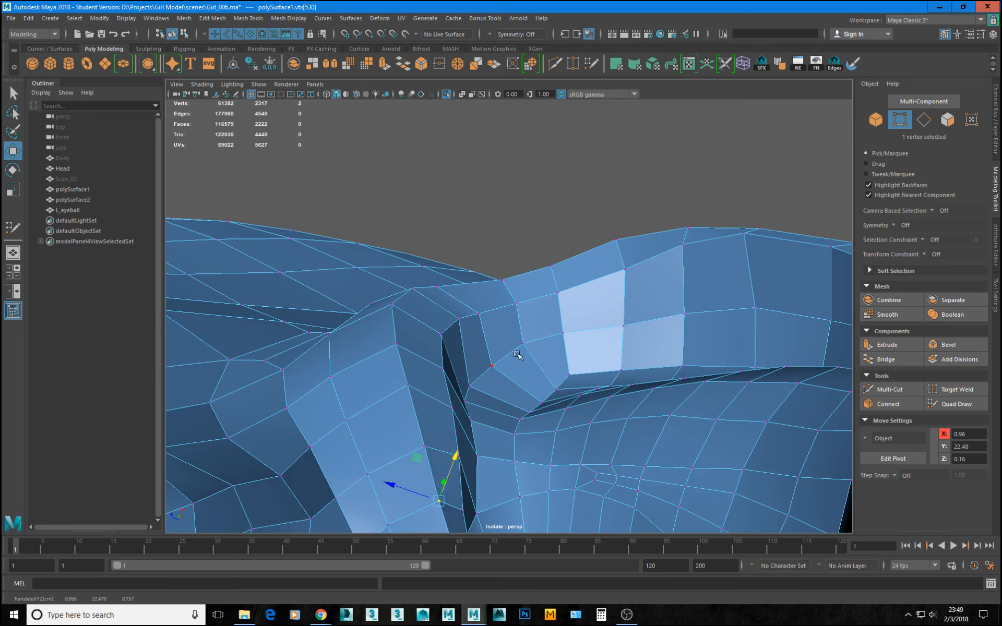
Adjust the outer-rim vertices along the upper helix to give it a smoother contour.
left_click(744, 233)
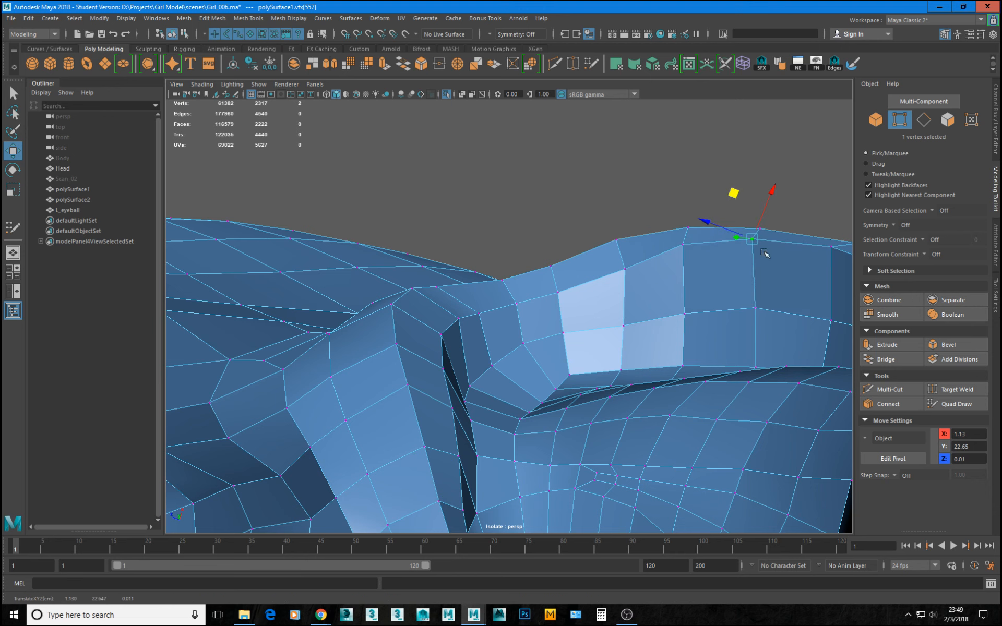
left_click_drag(734, 199, 778, 296, "alt")
left_click(817, 350)
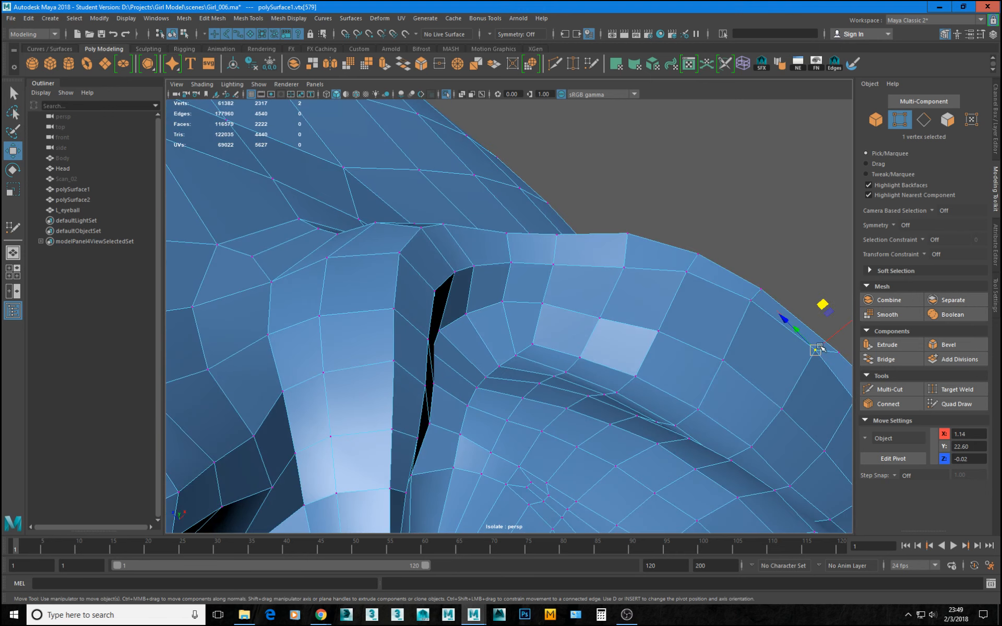
left_click_drag(817, 351, 822, 360)
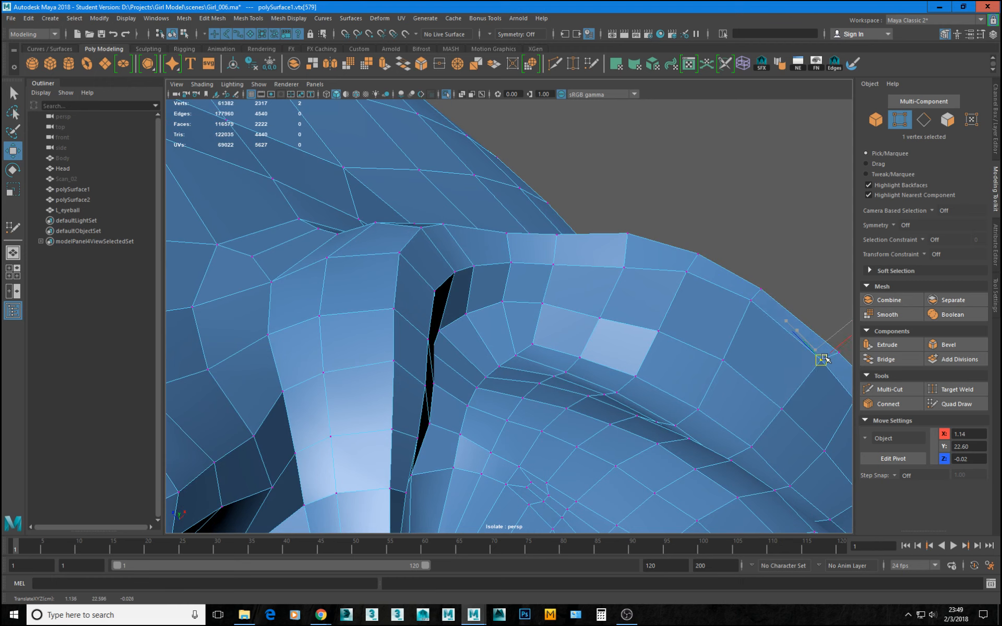
left_click(627, 232)
left_click_drag(628, 233, 628, 241)
left_click(510, 231)
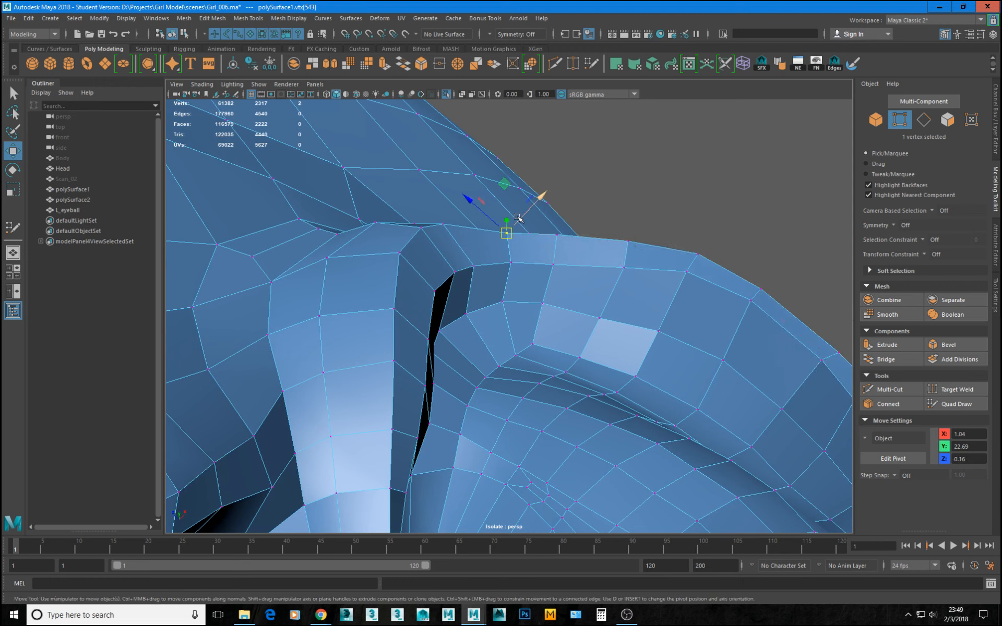
left_click_drag(510, 231, 565, 236)
left_click(555, 232)
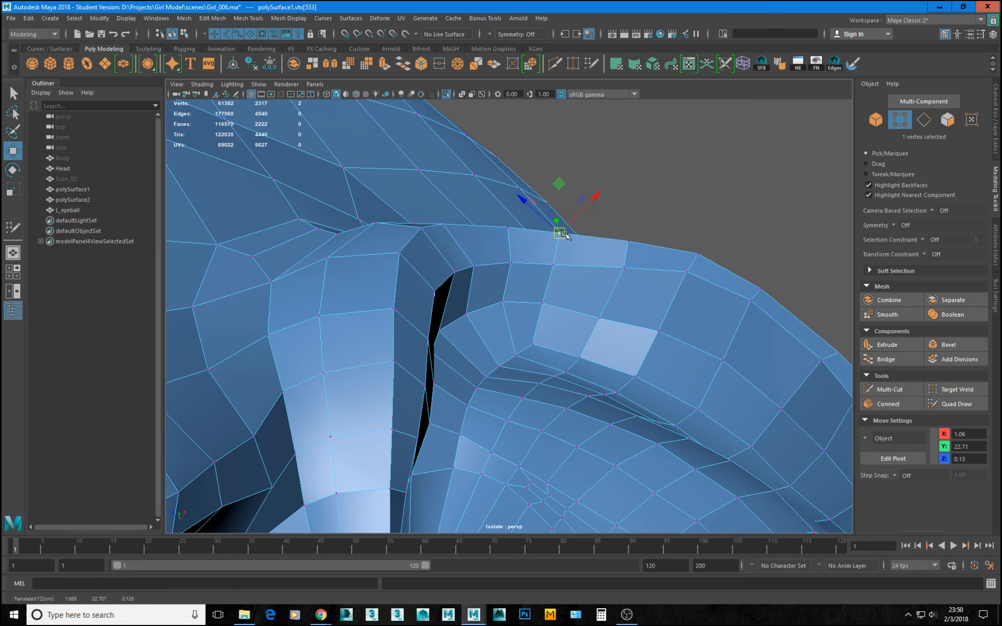
Adjust the vertices on the lower edge of the helix rim at the top of the ear.
right_click_drag(638, 299, 557, 303, "alt")
left_click_drag(557, 302, 522, 272, "alt")
right_click_drag(522, 272, 541, 291, "alt")
left_click_drag(541, 291, 505, 274, "alt")
right_click_drag(504, 274, 515, 276, "alt")
left_click_drag(515, 276, 568, 205, "alt")
left_click_drag(569, 206, 558, 235, "alt")
left_click(512, 236)
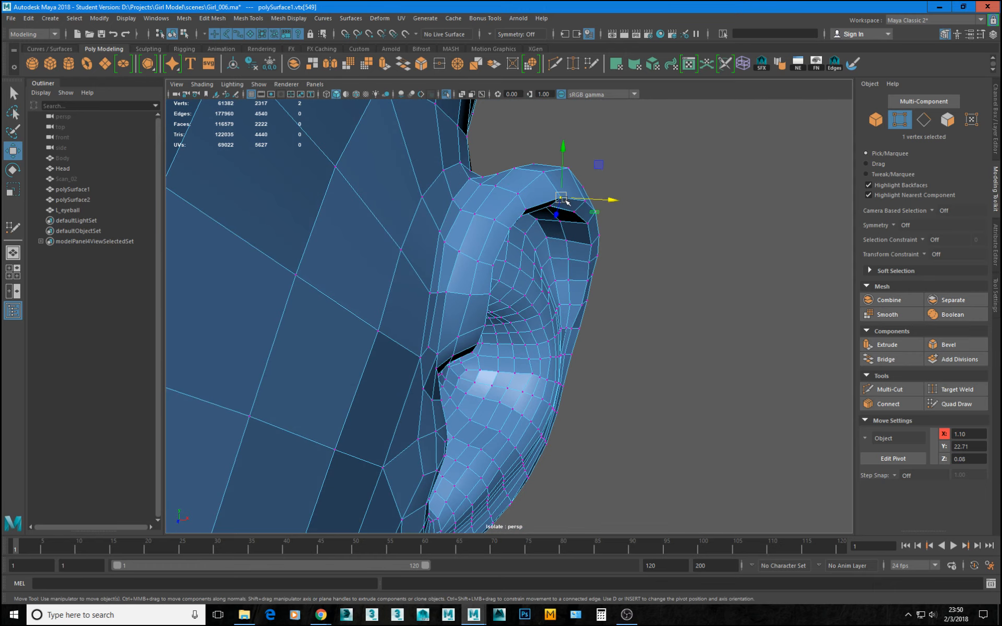
left_click(584, 201)
left_click_drag(588, 203, 585, 198)
left_click_drag(593, 212, 530, 222, "alt")
left_click(602, 216)
left_click_drag(602, 217, 627, 234, "alt")
left_click(593, 208)
key("ctrl+z")
key("ctrl+z")
Move the inner-rim vertices of the upper rear helix to round the curve above the ear hollow.
left_click(610, 238)
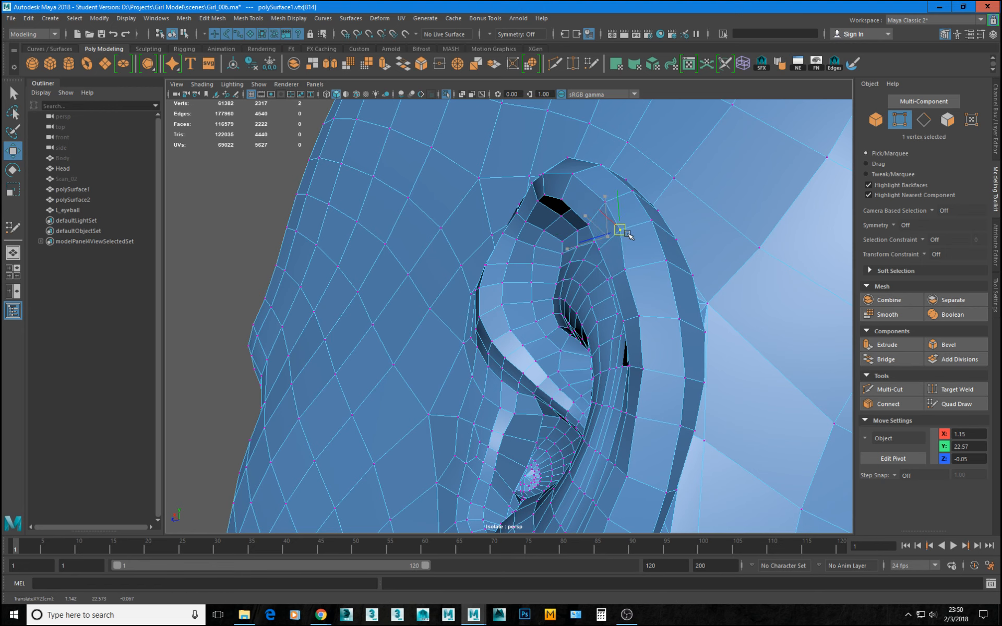
left_click(625, 270)
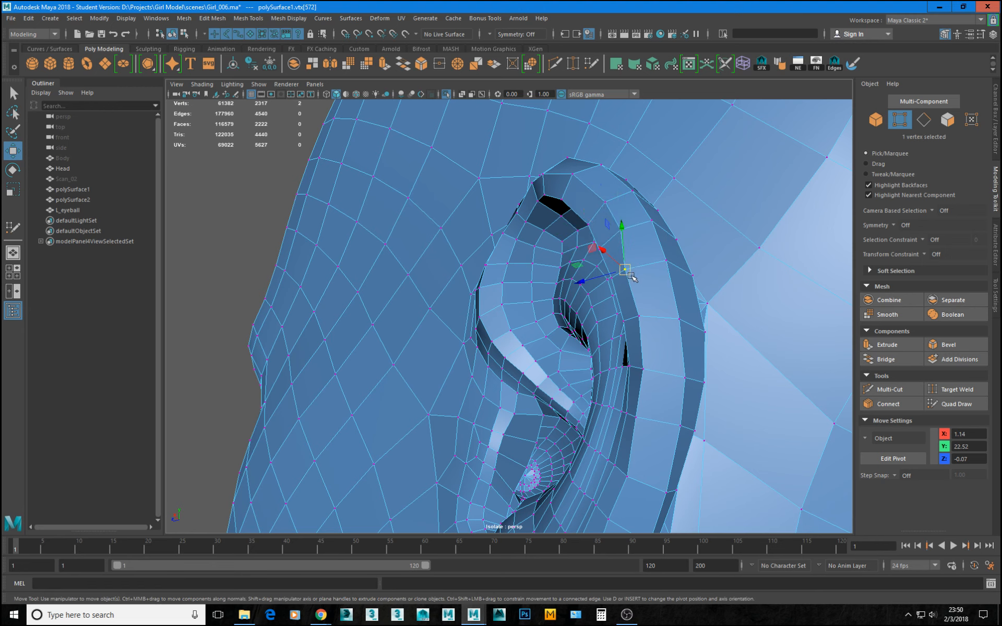
left_click_drag(630, 274, 639, 273)
left_click_drag(640, 321, 669, 307, "alt")
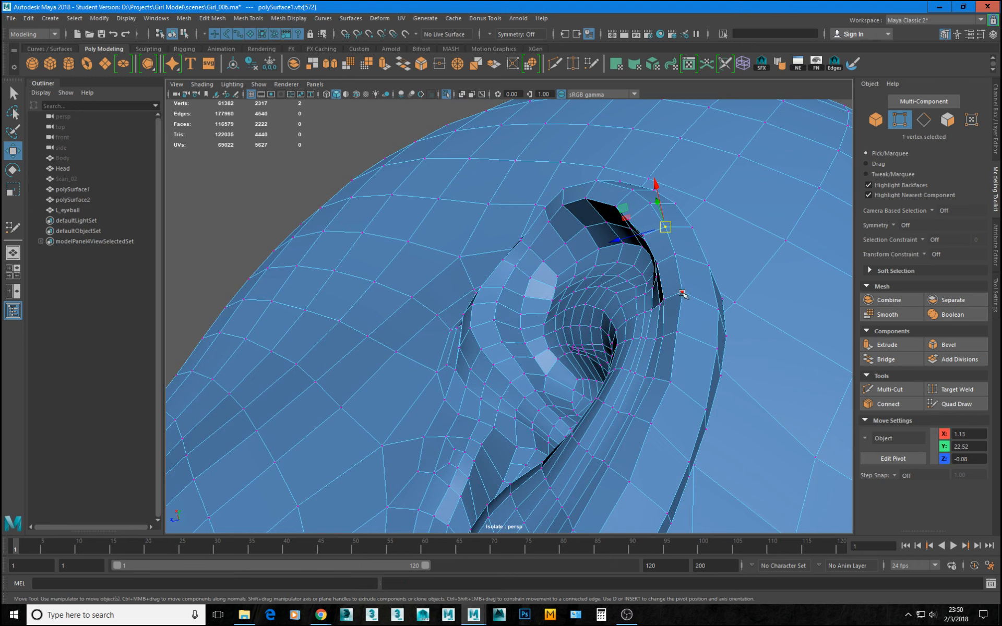
left_click(682, 294)
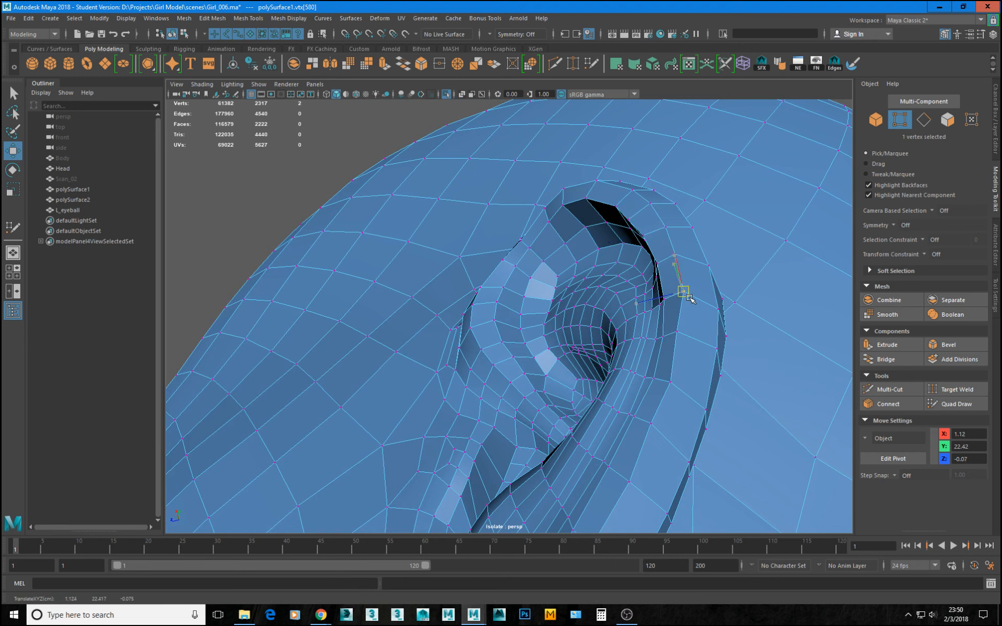
left_click(687, 338)
double_click(678, 253)
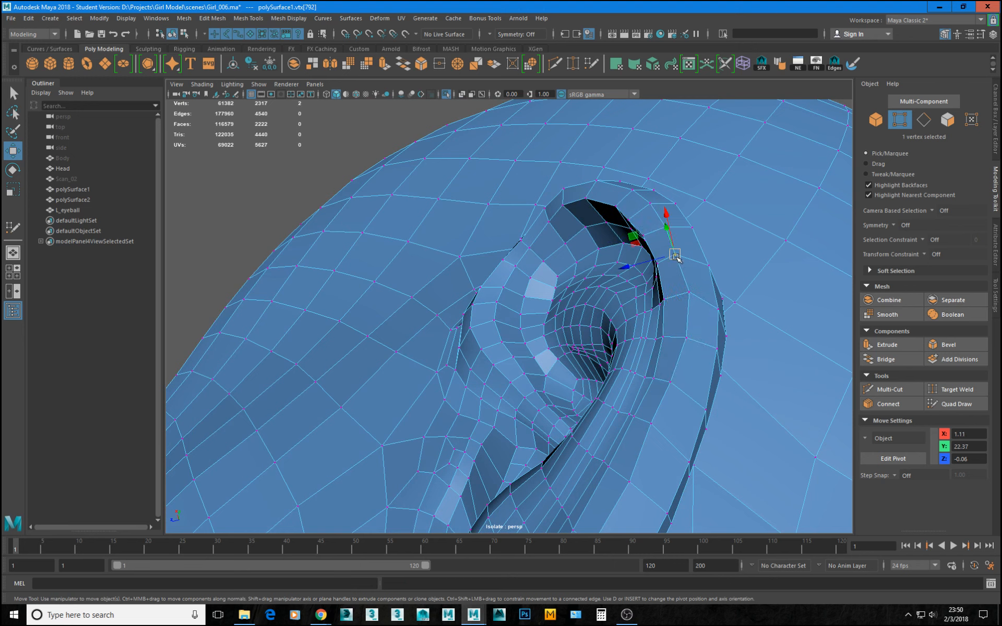
left_click(678, 255)
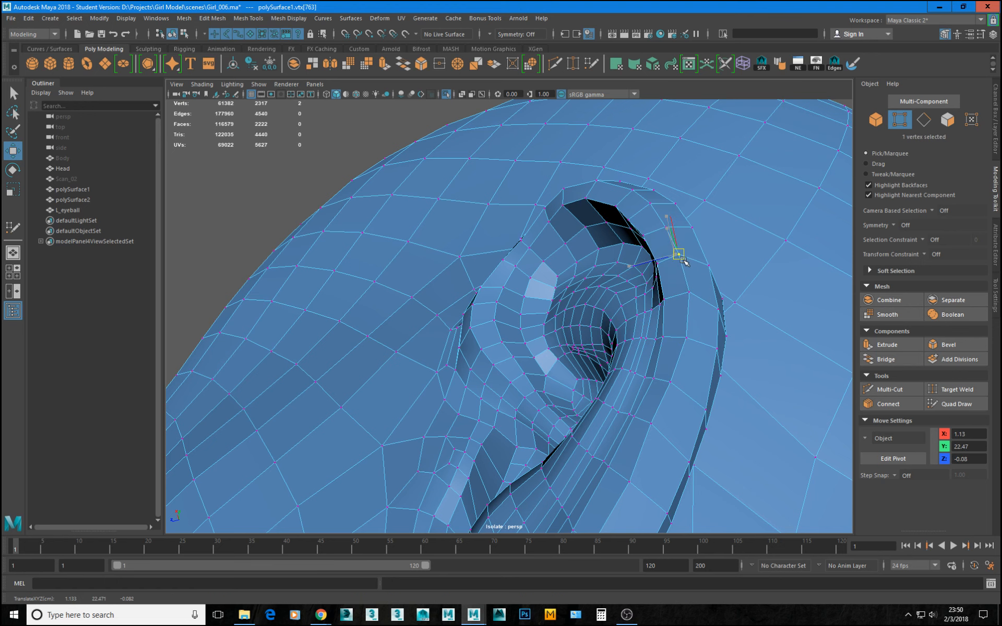
Reposition the inner-rim vertices farther down the rear helix to continue its curve evenly.
middle_click_drag(673, 368, 675, 342, "alt")
left_click(667, 334)
left_click_drag(668, 335, 683, 342)
left_click(687, 290)
left_click_drag(687, 291, 700, 302)
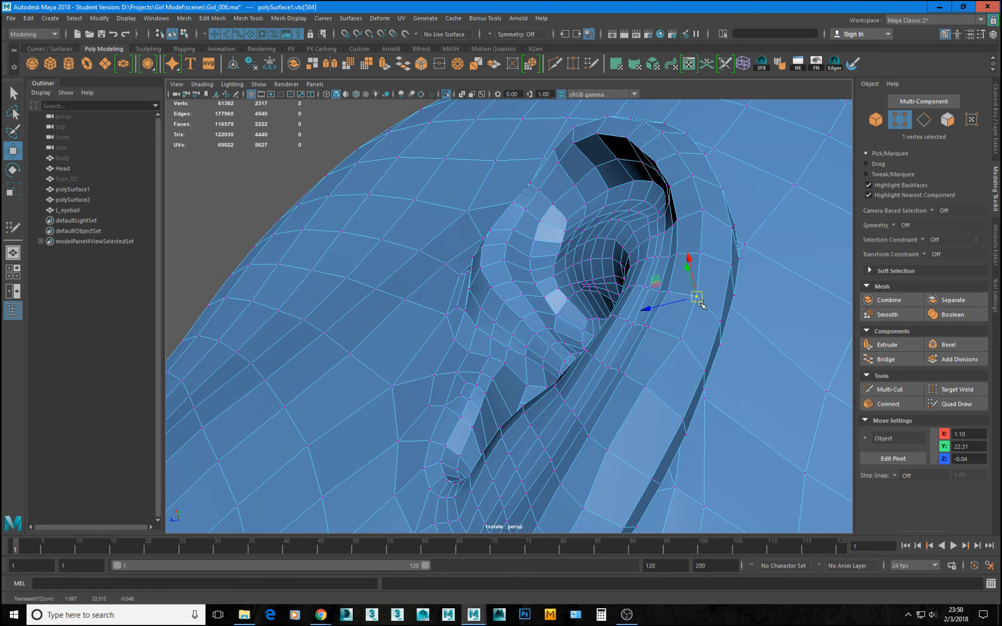
middle_click_drag(673, 341, 670, 288, "alt")
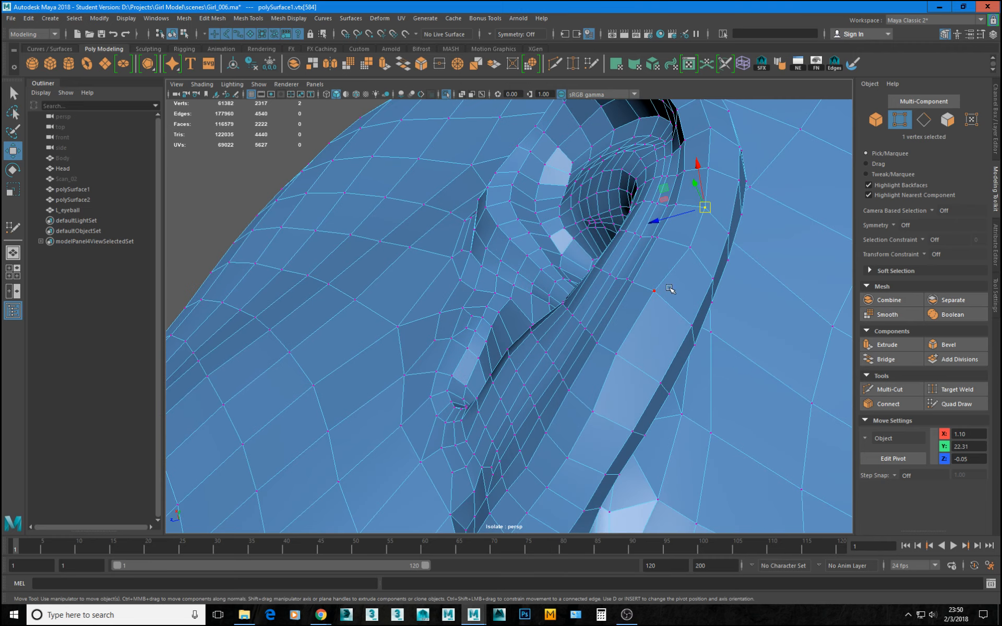
Refine the rear helix rim by adjusting its edges and a neighbouring inner-rim vertex.
key("F10")
left_click(637, 326)
left_click_drag(640, 327, 675, 321)
left_click(655, 319)
key("F9")
left_click(672, 314)
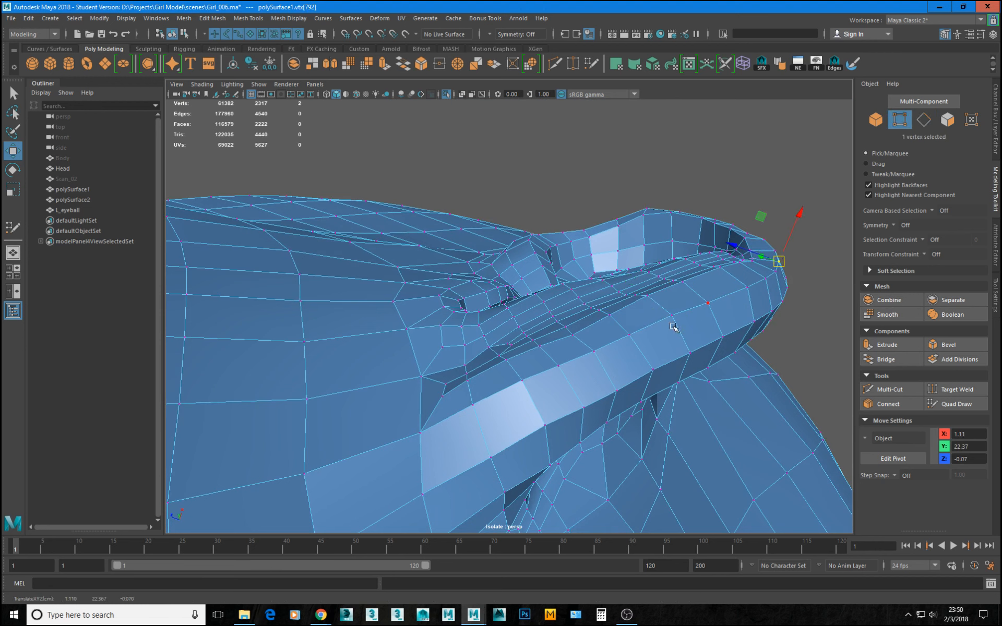
Return to object mode and check the reshaped ear on polySurface1 with smooth mesh preview.
key("F8")
key("3")
left_click(787, 172)
right_click_drag(783, 174, 516, 210, "alt")
left_click_drag(517, 209, 580, 351, "alt")
left_click(465, 285)
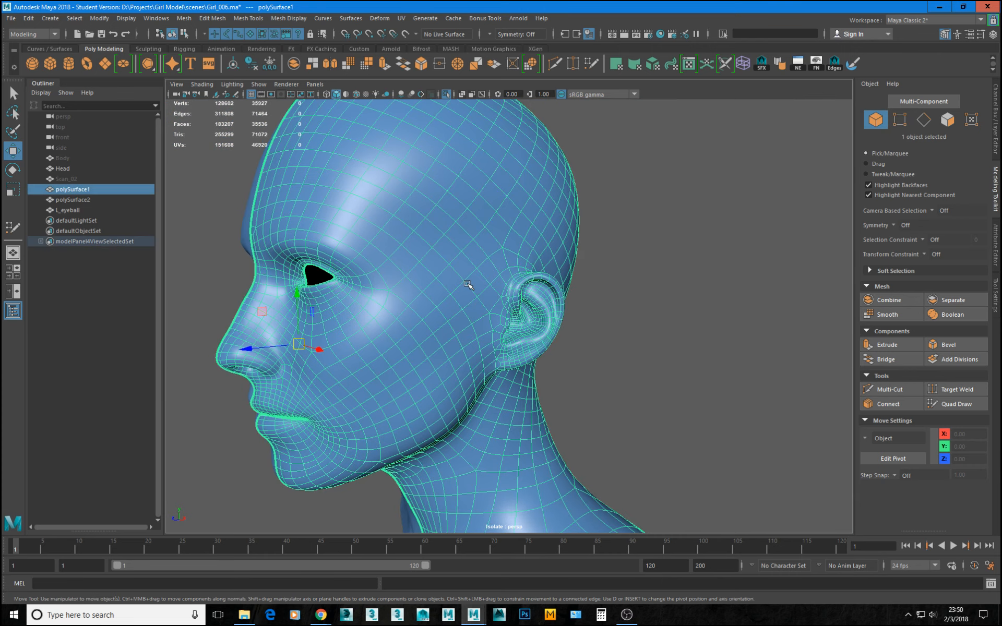
Return polySurface1 to unsmoothed display and examine its topology from the front and side, then clear the selection.
key("1")
right_click_drag(623, 364, 443, 334, "alt")
left_click_drag(443, 334, 582, 407, "alt")
right_click_drag(581, 407, 403, 298, "alt")
left_click_drag(449, 308, 486, 295, "alt")
right_click_drag(485, 295, 522, 364, "alt")
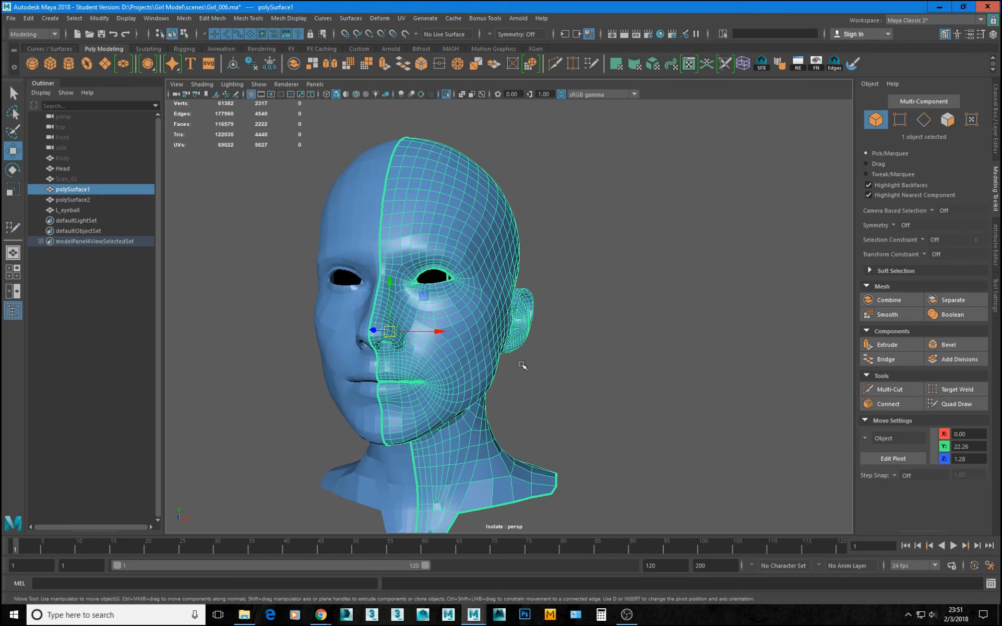
left_click_drag(522, 363, 379, 334, "alt")
right_click_drag(375, 251, 484, 166, "alt")
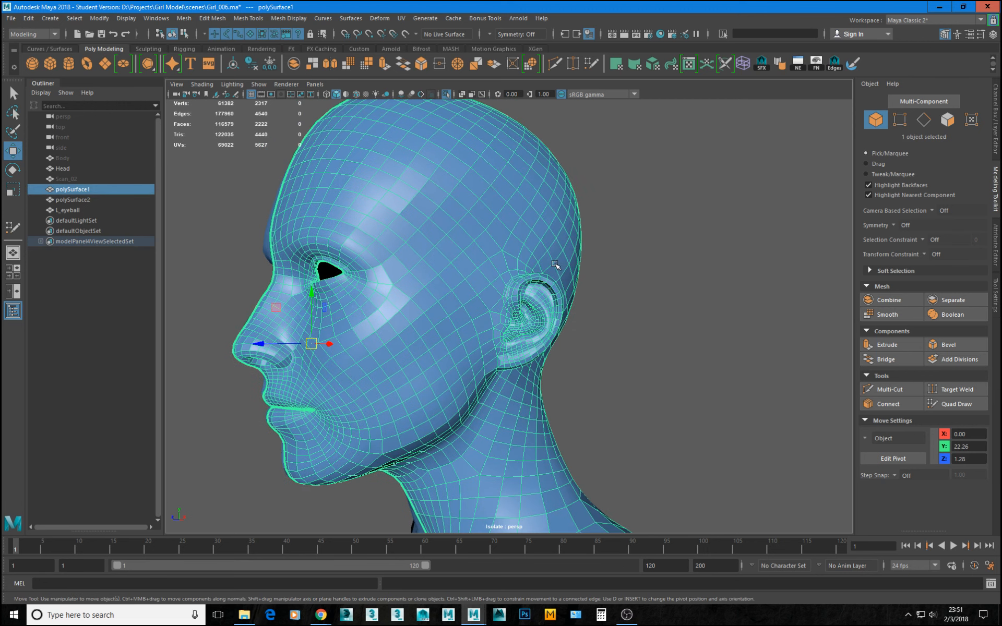
left_click(583, 252)
Examine the faceted shading of both head halves around the cheeks, face and forehead.
left_click_drag(456, 313, 519, 336, "alt")
left_click_drag(429, 312, 518, 292, "alt")
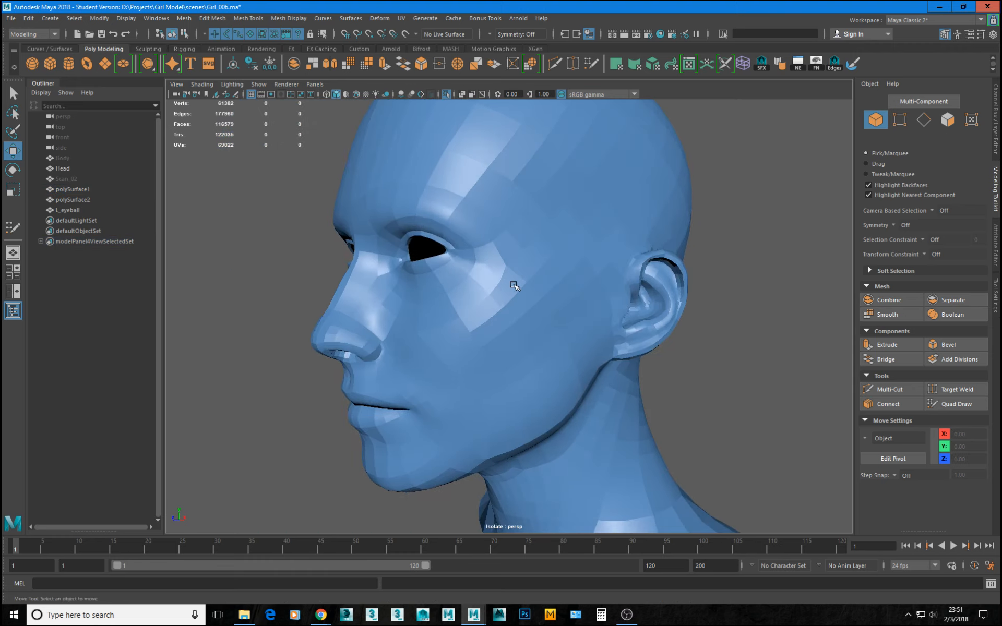
left_click_drag(581, 348, 596, 305, "alt")
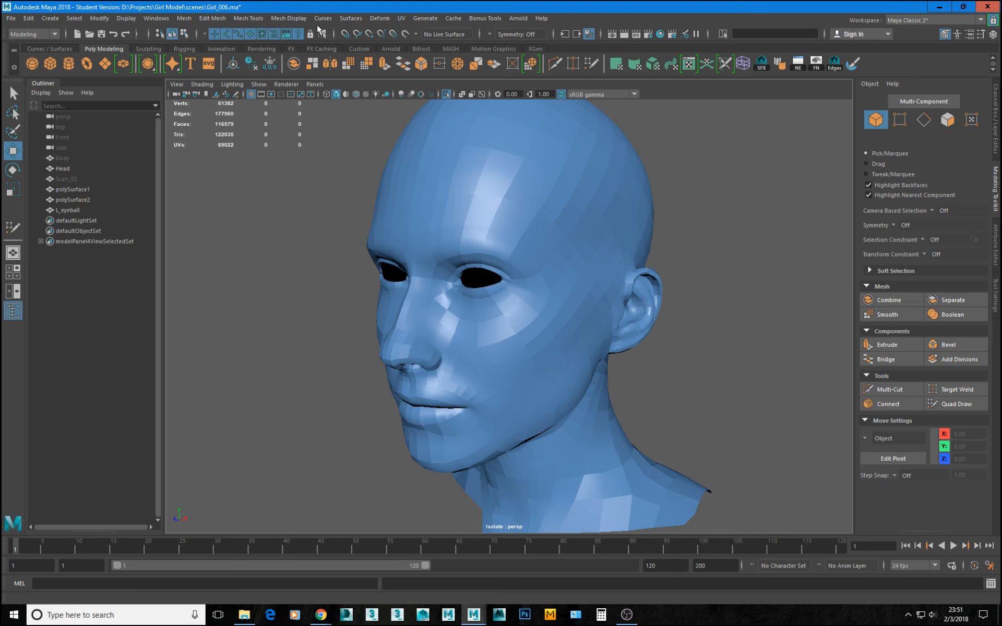
left_click_drag(528, 281, 582, 260, "alt")
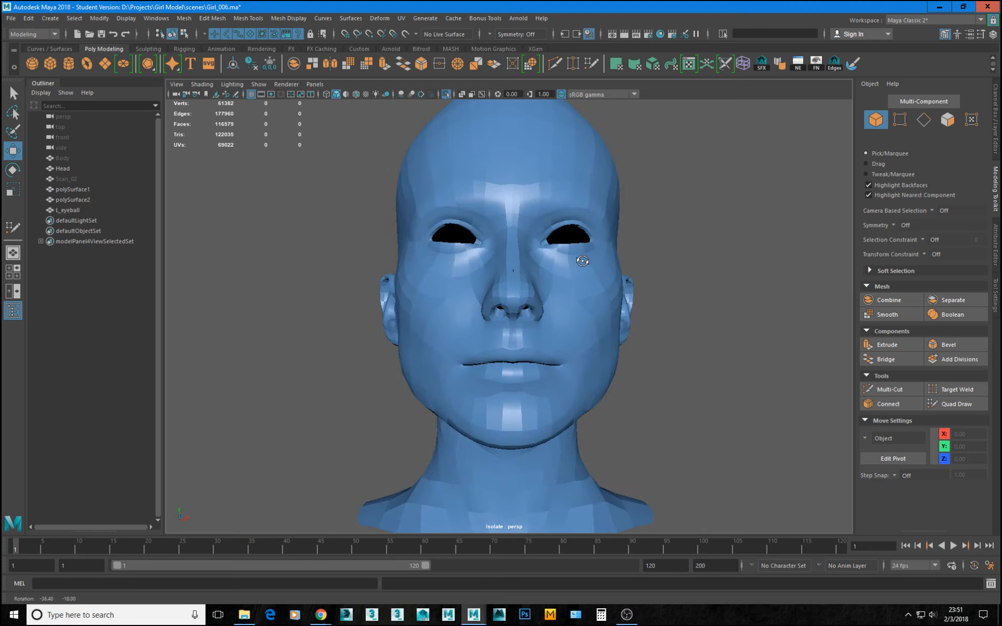
middle_click_drag(583, 261, 539, 252, "alt")
right_click_drag(539, 251, 519, 310, "alt")
left_click_drag(520, 298, 525, 317, "alt")
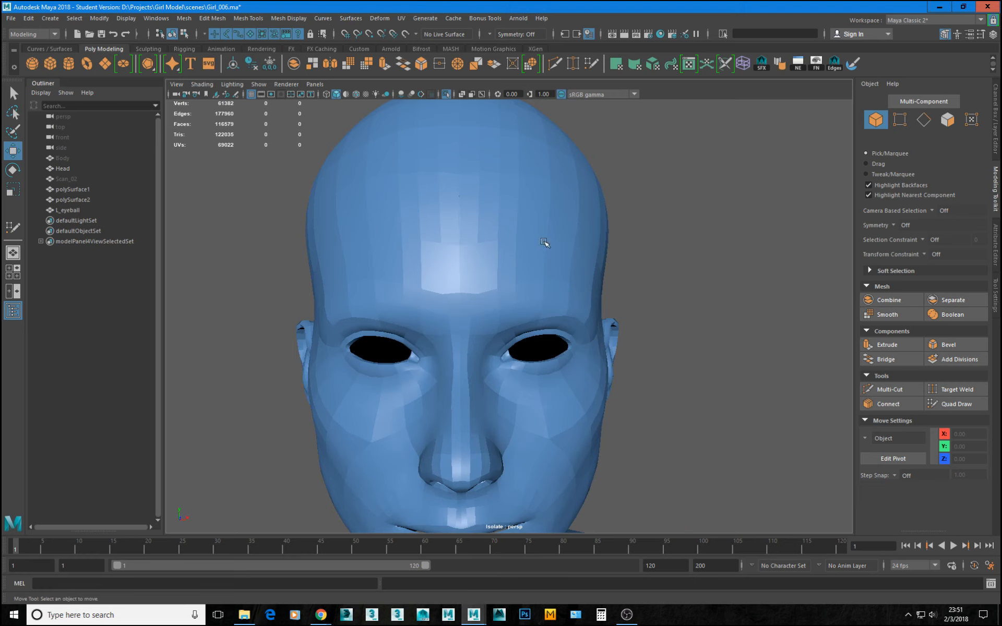
right_click_drag(544, 242, 477, 226, "alt")
middle_click_drag(501, 265, 473, 211, "alt")
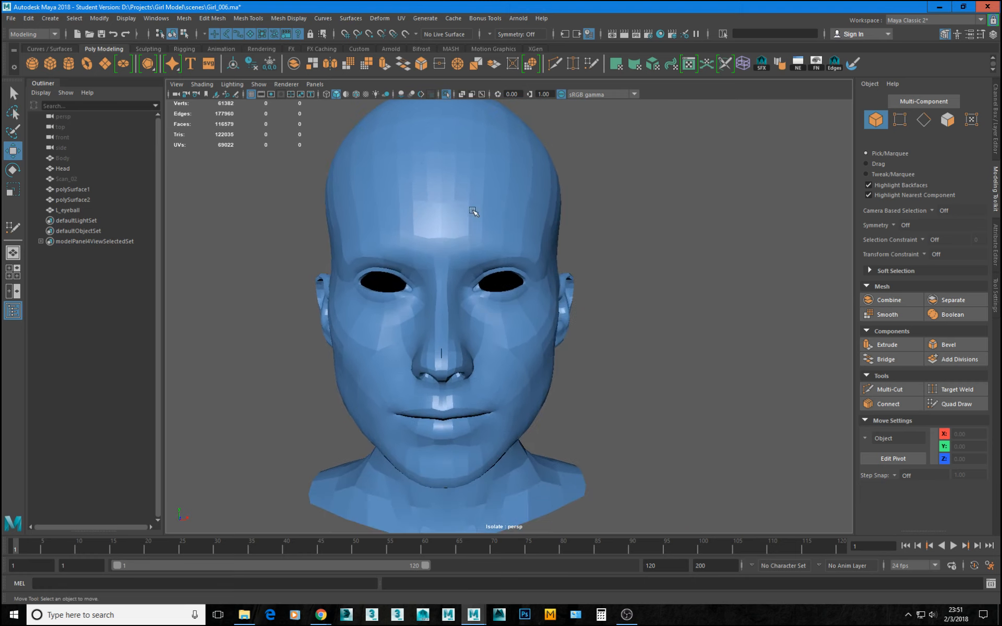
Apply Soften Edge to polySurface1 and check the resulting shading on the face and ear.
left_click(284, 20)
left_click(575, 205)
left_click(488, 190)
left_click(289, 18)
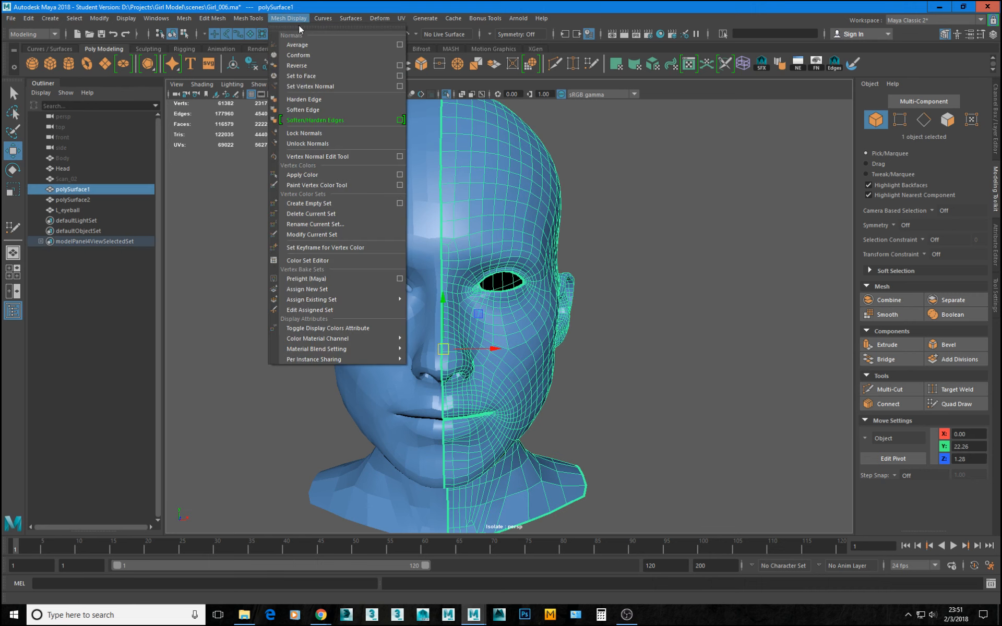
left_click(309, 111)
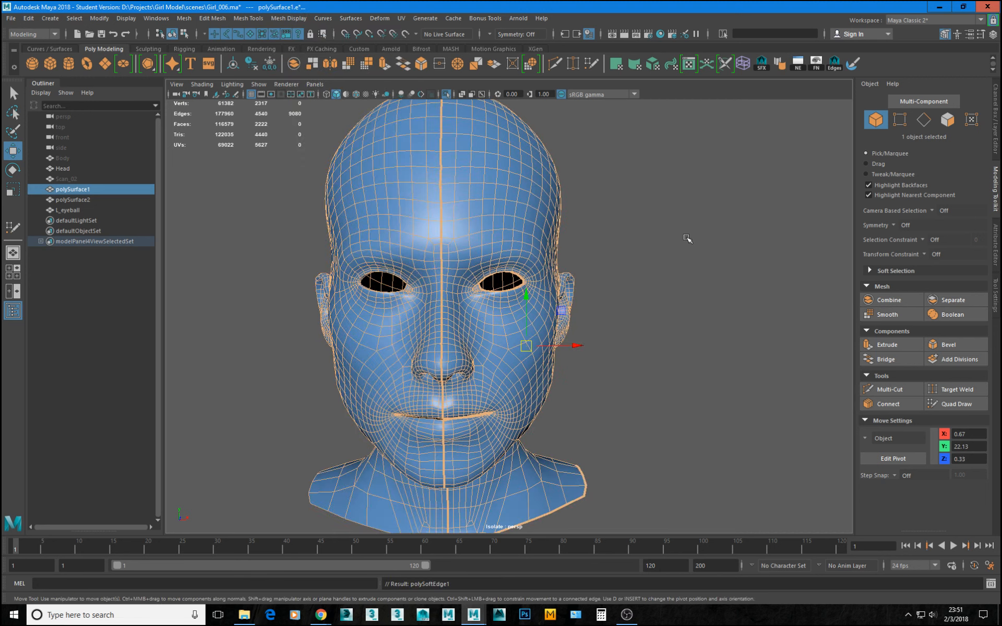
left_click(662, 316)
left_click_drag(663, 316, 579, 331, "alt")
right_click_drag(579, 331, 641, 384, "alt")
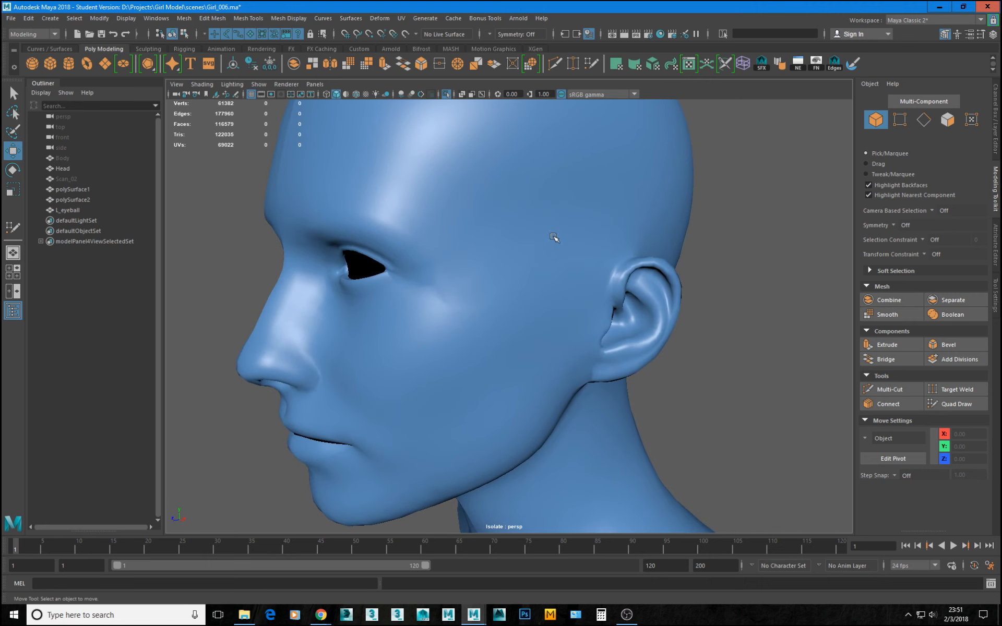
Try Smooth with one division on polySurface1 and check the head in side view.
left_click(543, 226)
right_click(575, 193, "shift")
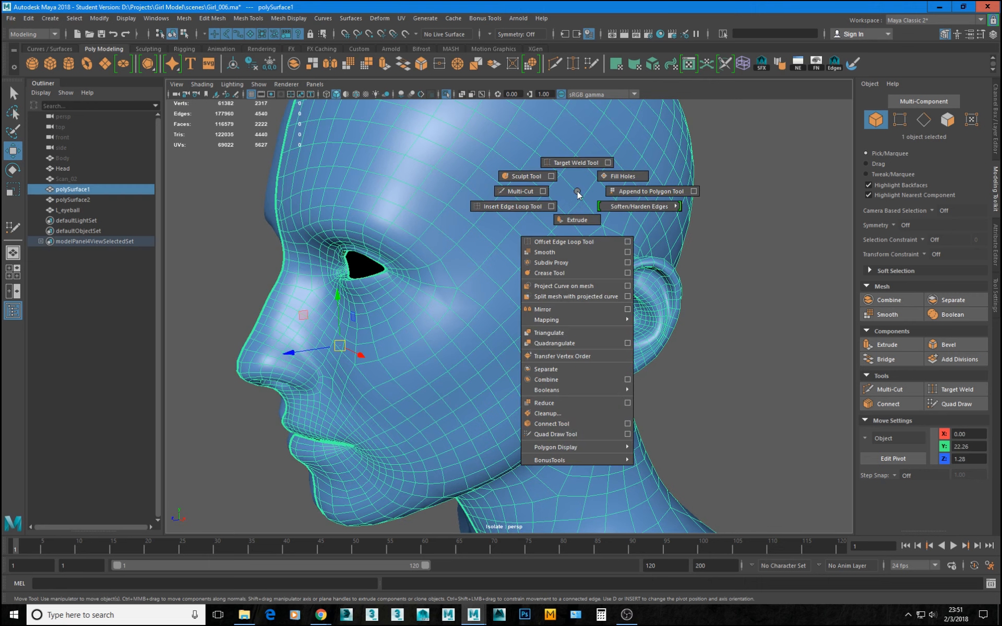
right_click_drag(578, 205, 551, 252, "shift")
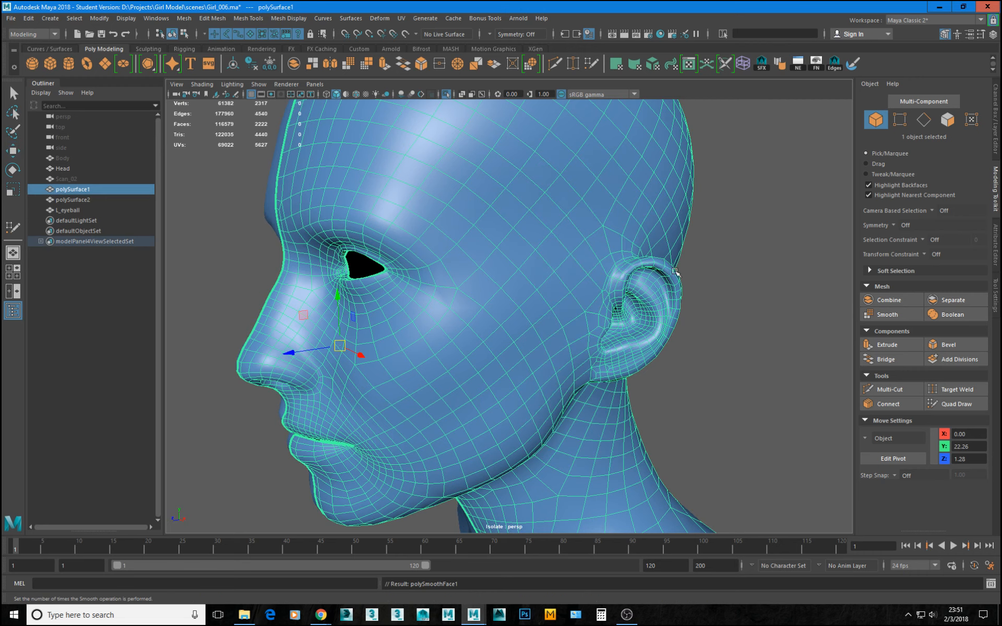
left_click_drag(730, 291, 666, 236, "alt")
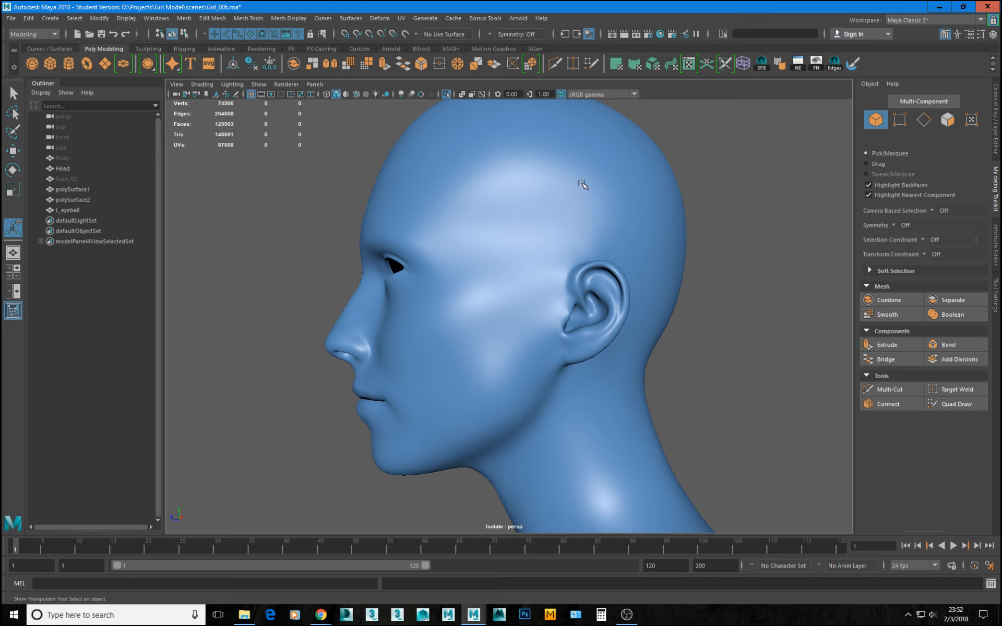
key("ctrl+z")
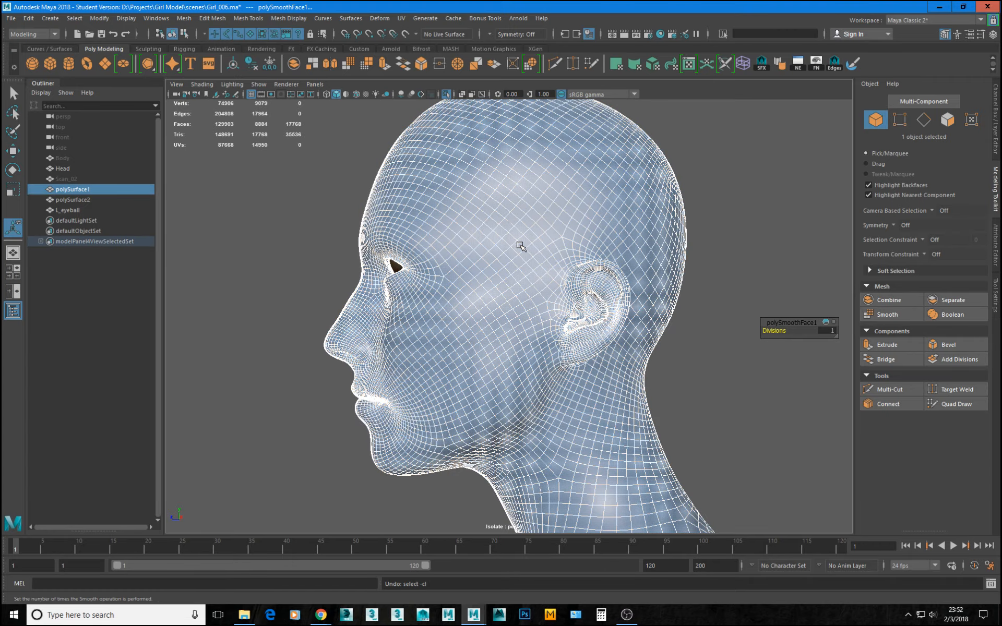
left_click_drag(570, 296, 538, 219, "alt")
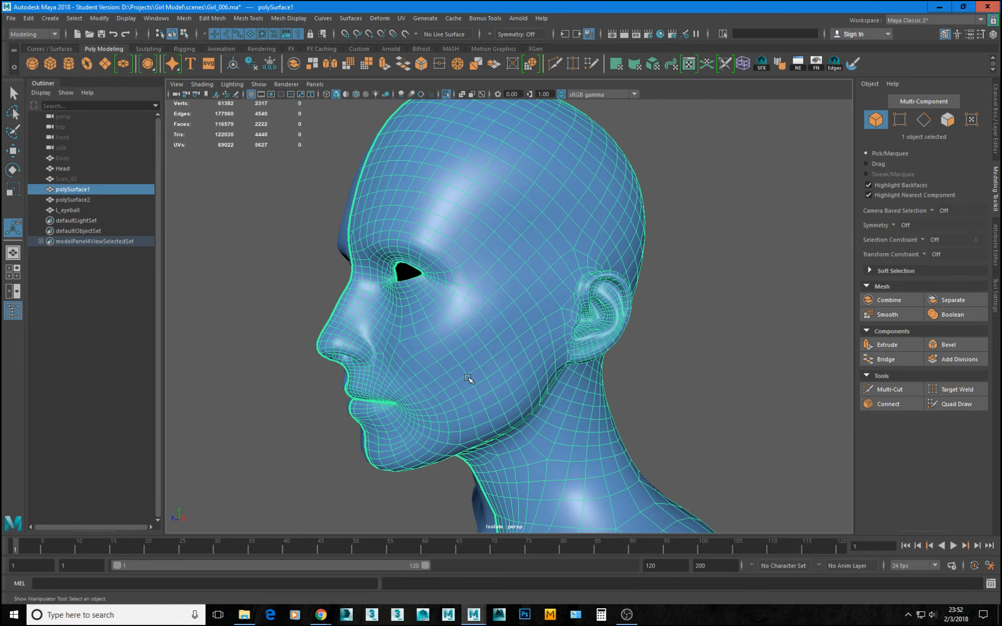
Apply Smooth with one division to polySurface1 again and examine the topology around the eye and nose.
left_click_drag(496, 291, 580, 293, "alt")
right_click_drag(318, 316, 462, 342, "alt")
middle_click_drag(428, 342, 621, 327, "alt")
right_click_drag(514, 344, 595, 385, "alt")
left_click_drag(484, 310, 600, 329, "alt")
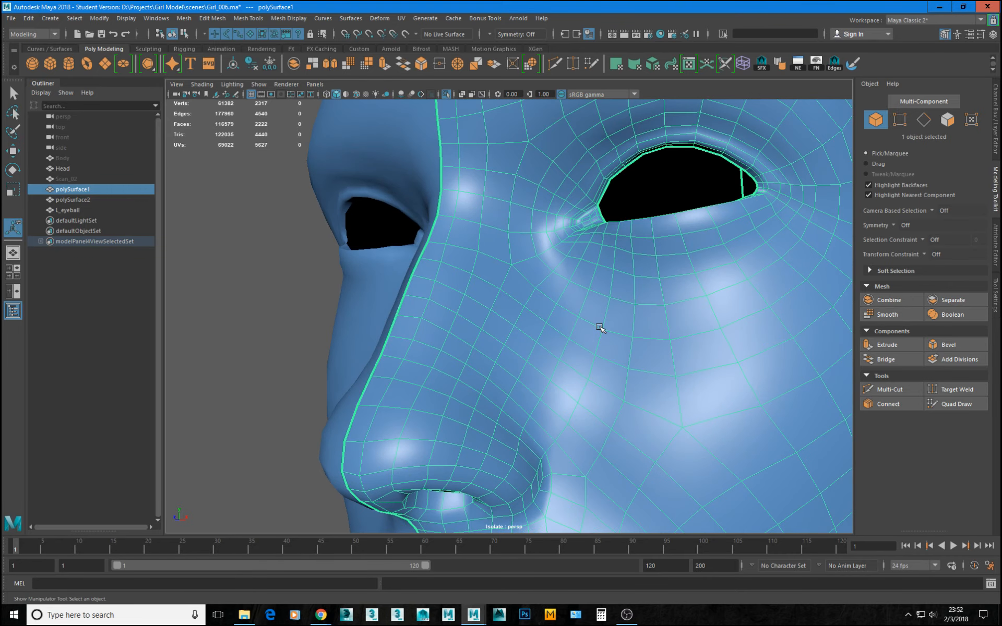
mouse_move(733, 200)
left_mouse_down("alt")
mouse_move(722, 213)
mouse_move(731, 194)
left_mouse_up("alt")
right_click_drag(497, 280, 461, 341, "shift")
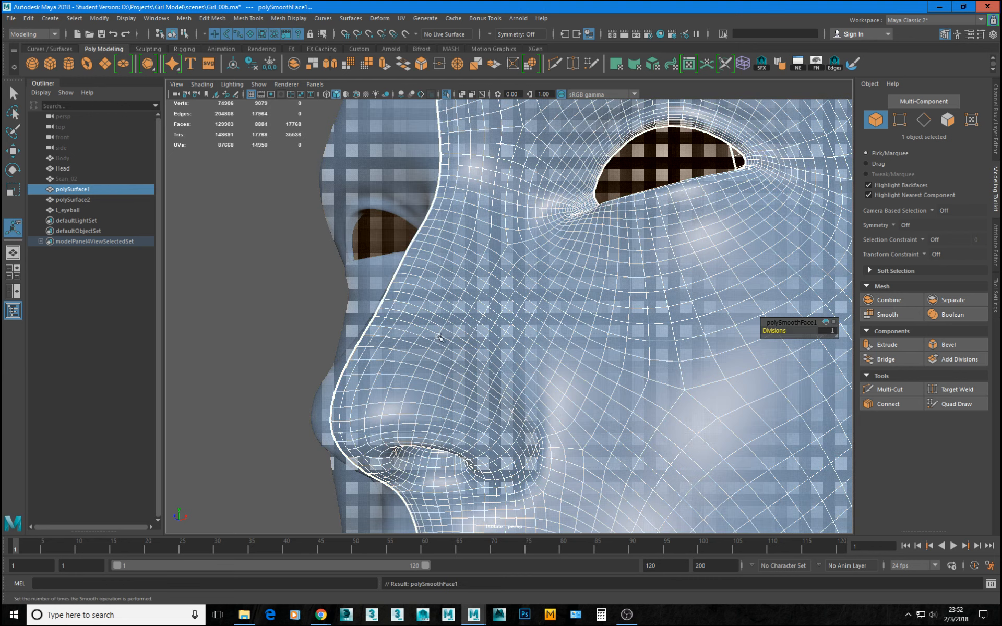
left_click(301, 273)
left_click_drag(302, 273, 387, 262, "alt")
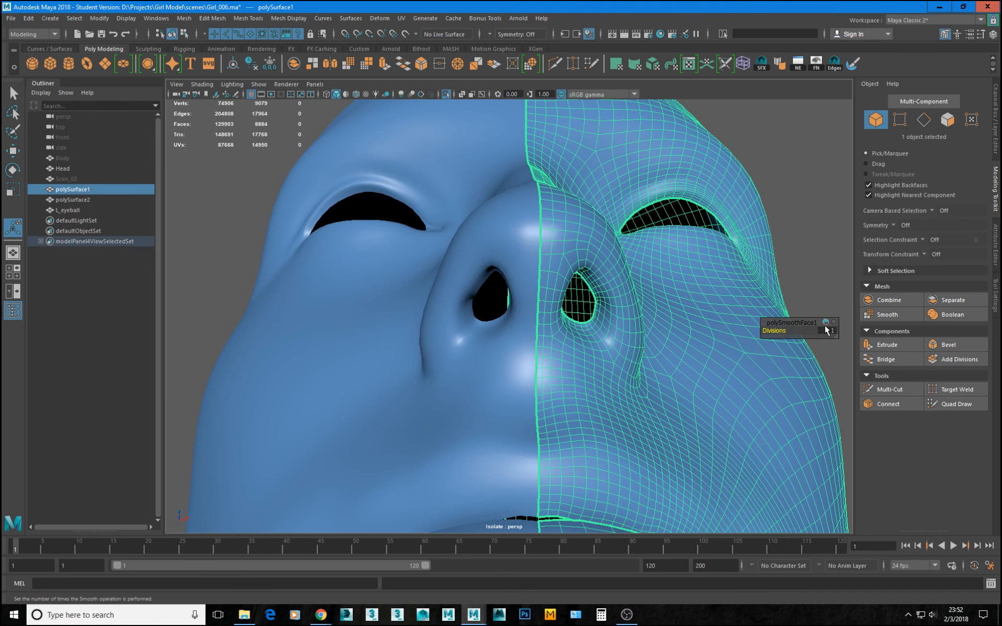
Raise the Smooth divisions on polySurface1 to 2 and check the shading of the nose, eyes and profile.
left_click(833, 331)
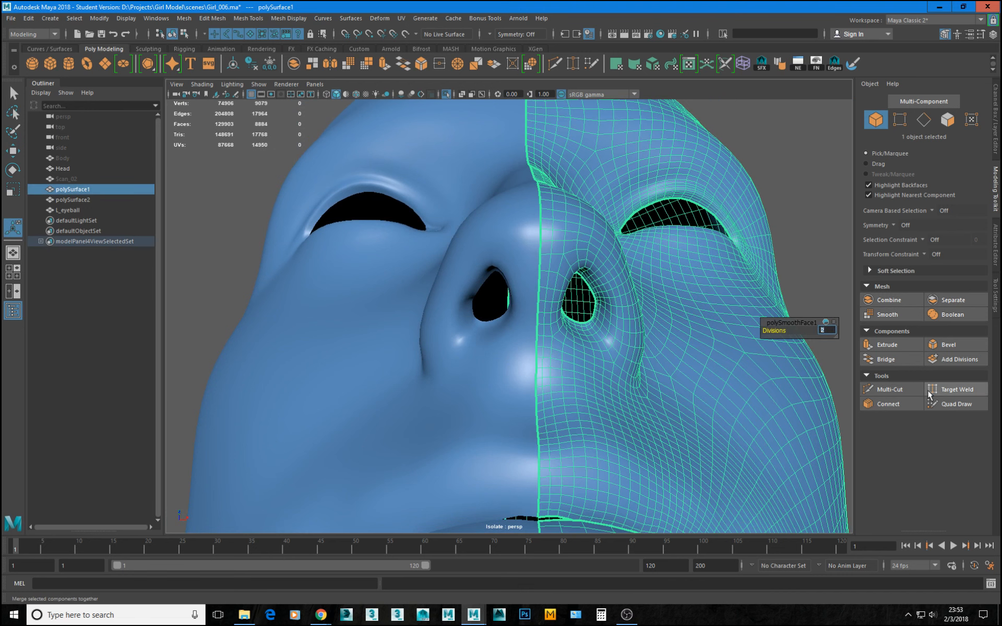
key("Return")
left_click(806, 221)
left_click_drag(715, 312, 686, 340, "alt")
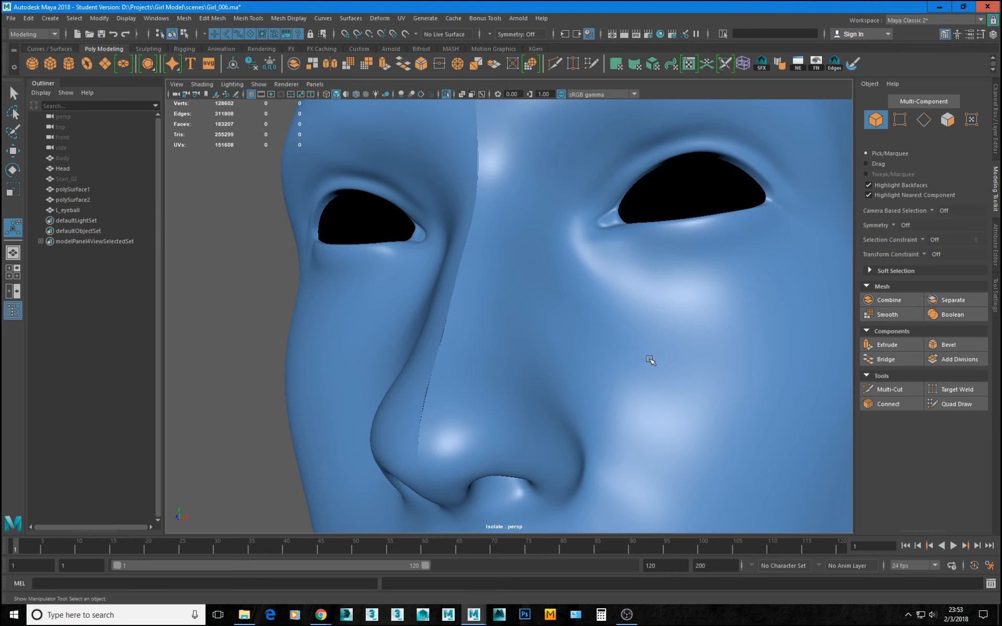
left_click(650, 360)
left_click_drag(649, 358, 642, 276, "alt")
left_click(805, 239)
left_click(635, 291)
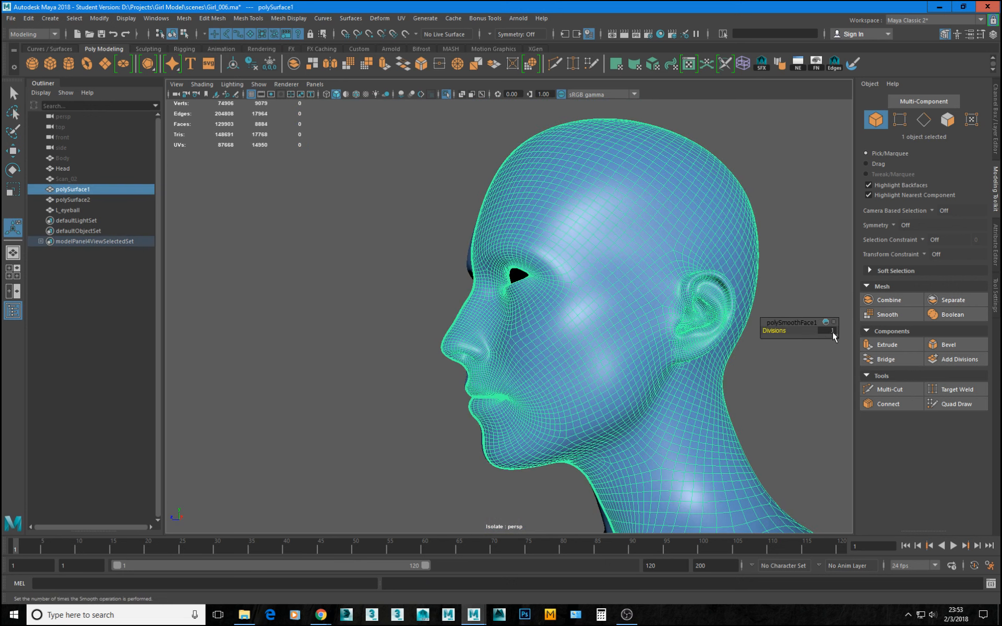
Set the Smooth divisions on polySurface1 to 0 and look at the head from the front.
left_click(832, 331)
type("0")
key("Return")
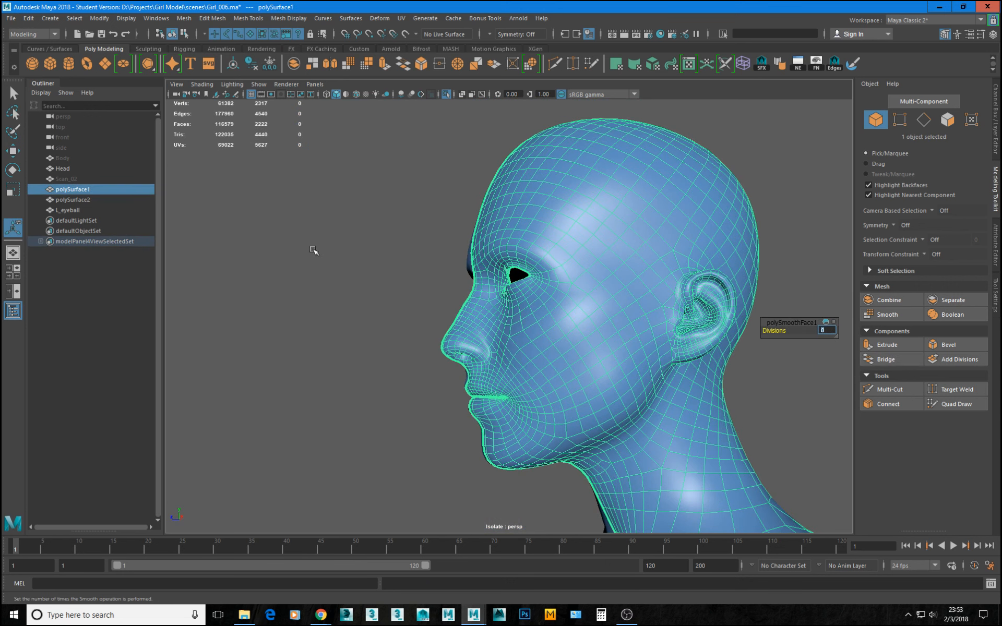
left_click(313, 251)
left_click_drag(360, 253, 450, 281, "alt")
scroll(462, 240, "up", 1)
Apply Harden Edge to polySurface1 and view the faceted shading of the face.
left_click(533, 208)
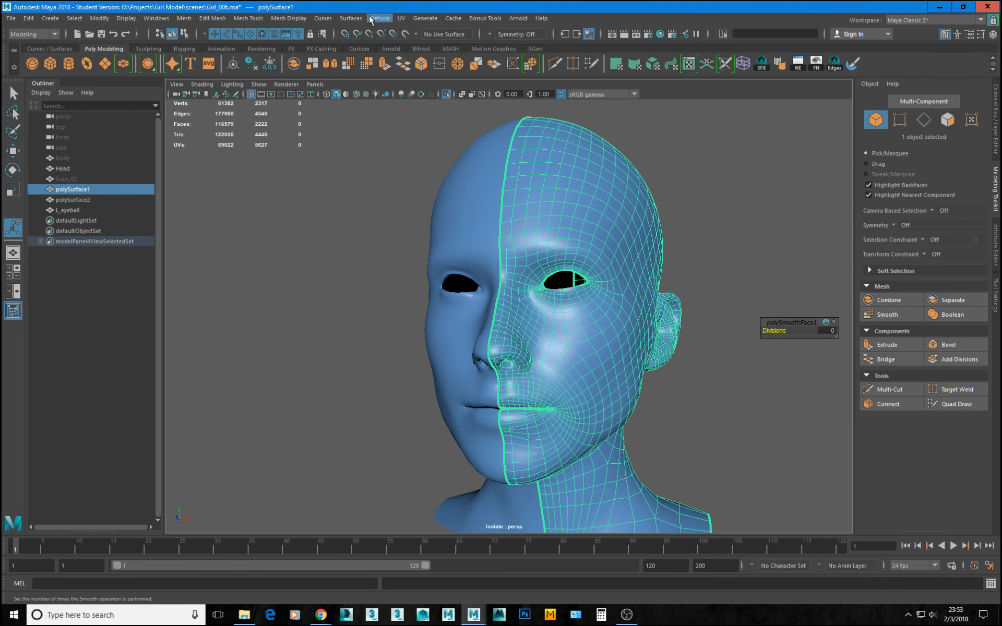
left_click(272, 19)
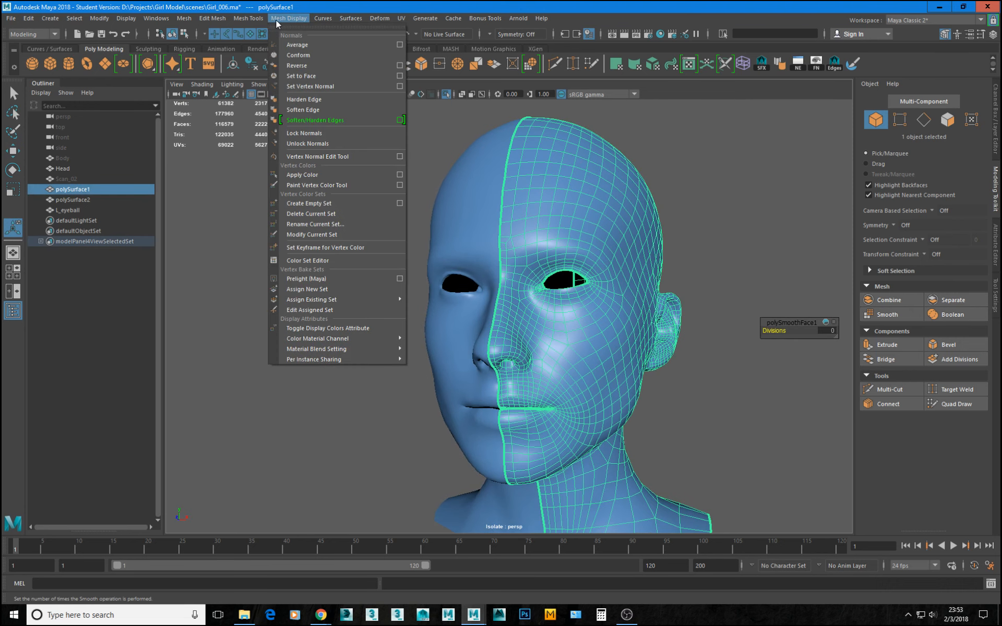
left_click(308, 99)
left_click(298, 273)
left_click_drag(393, 298, 417, 306, "alt")
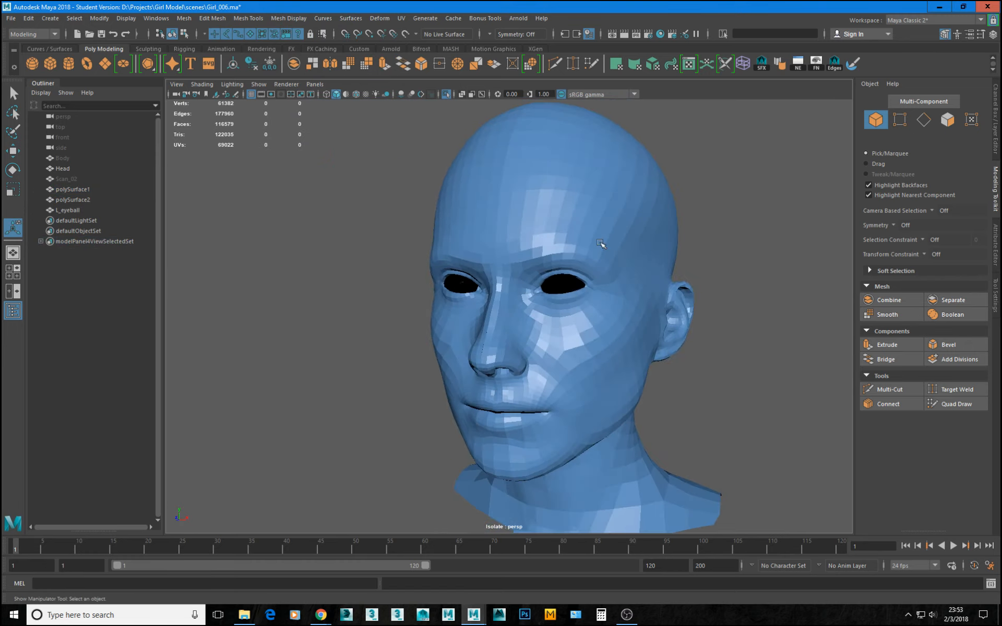
Apply Soften Edge to polySurface1 and check the shading of the whole head from the front and side.
left_click(618, 209)
left_click(289, 18)
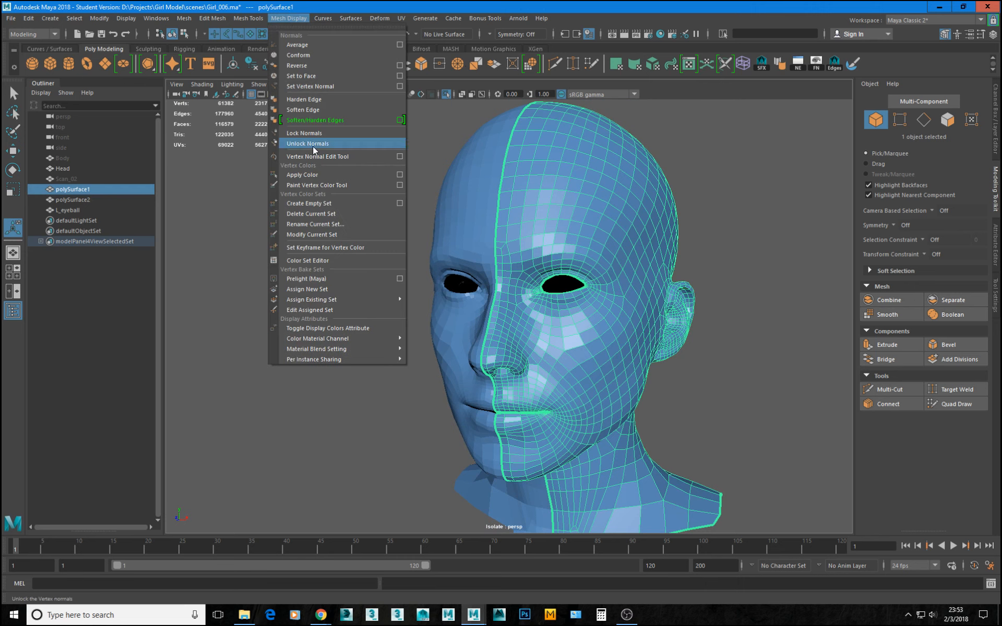
left_click(313, 111)
left_click(785, 251)
left_click_drag(785, 251, 679, 312, "alt")
left_click(616, 269)
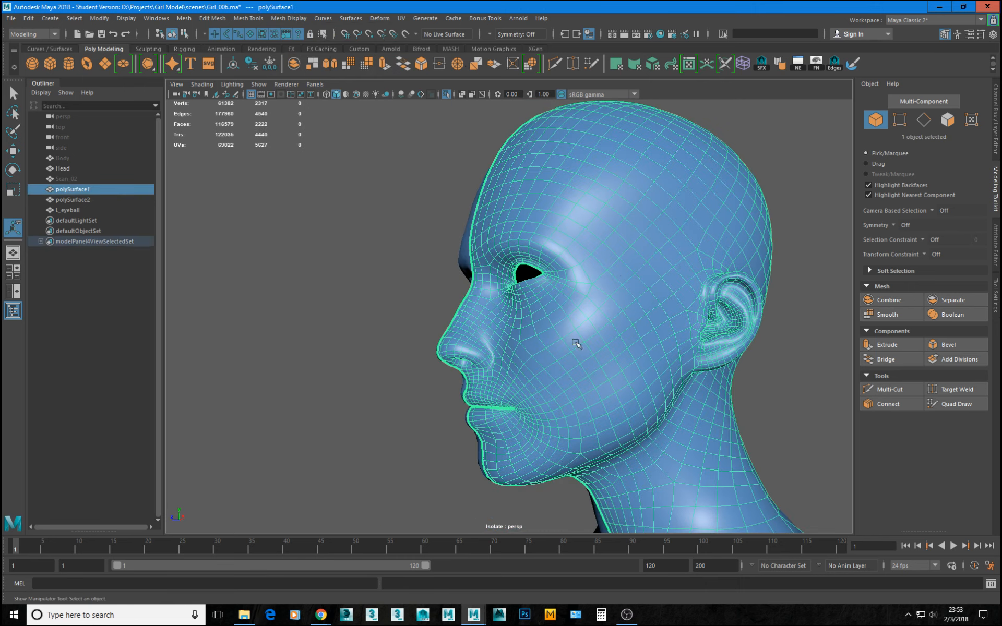
left_click_drag(426, 311, 438, 309, "alt")
left_click(375, 245)
left_click_drag(376, 246, 418, 252, "alt")
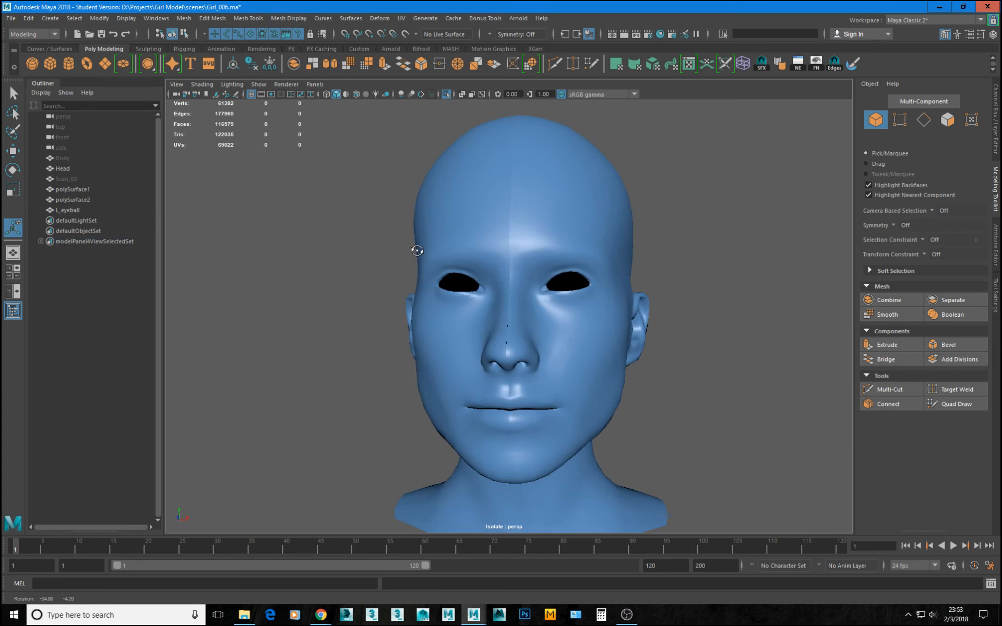
left_click_drag(570, 319, 463, 340, "alt")
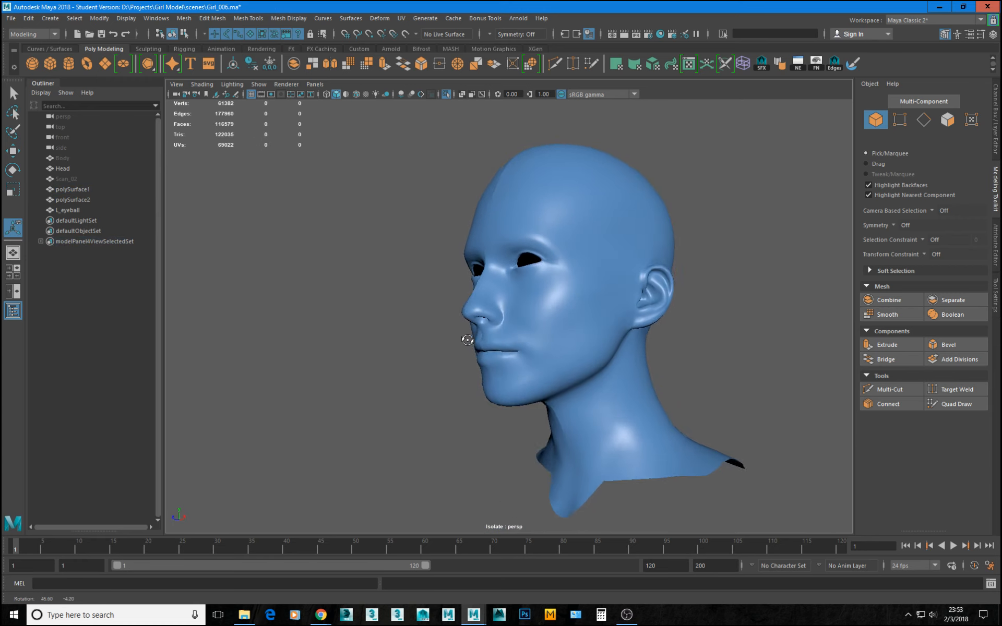
left_click_drag(594, 336, 465, 322, "alt")
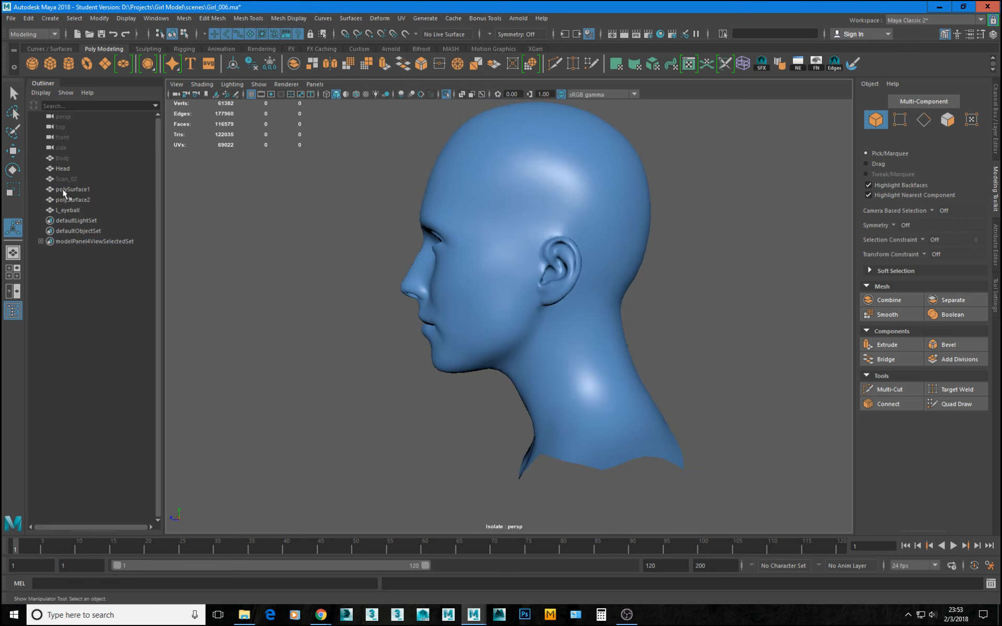
Leave isolated display, hide the Head scan and unhide the Body scan.
key("ctrl+1")
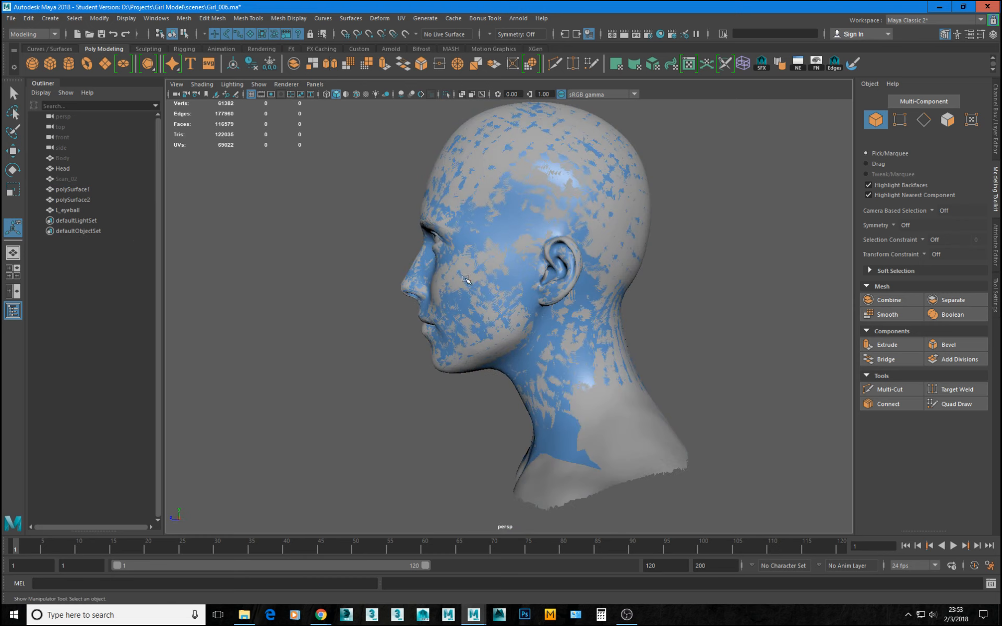
left_click(63, 168)
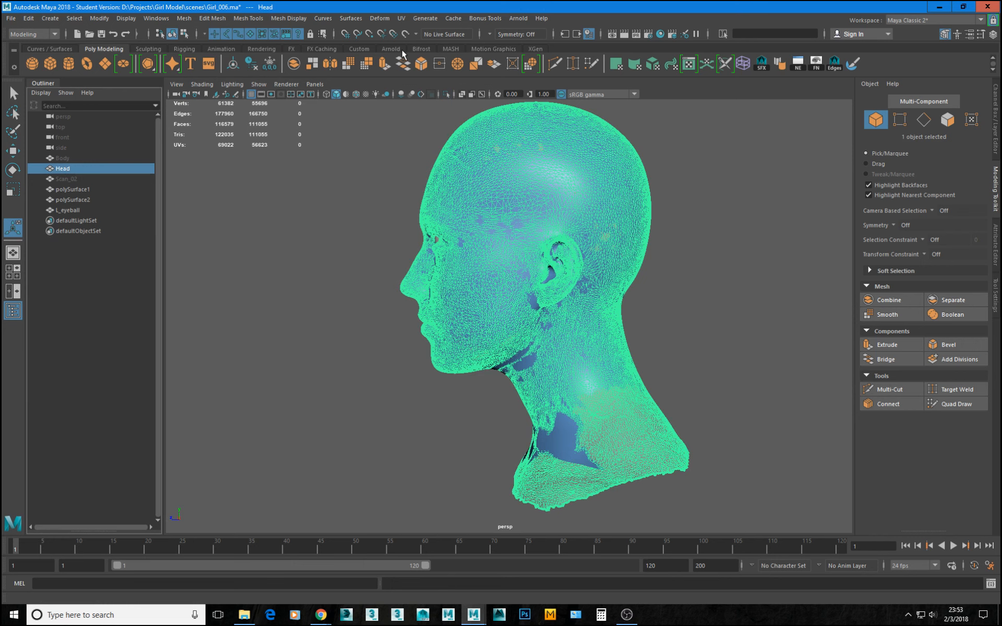
key("ctrl+h")
left_click(67, 158)
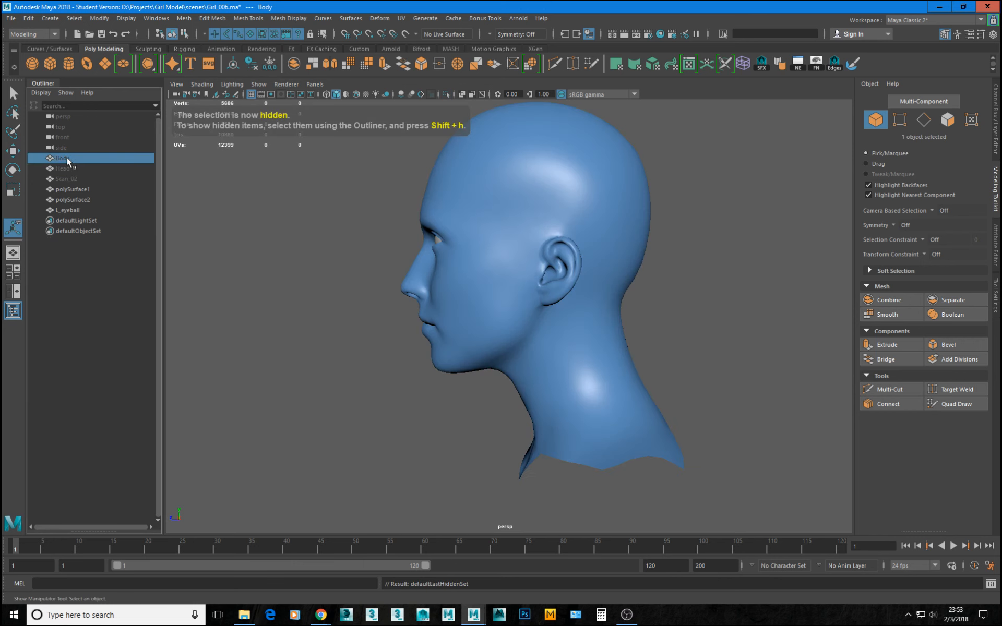
key("shift+h")
Compare the fit of the retopologized head and its neck border with the Body scan from the front and back.
left_click_drag(598, 234, 669, 268, "alt")
right_click_drag(668, 269, 542, 240, "alt")
left_click_drag(543, 241, 577, 241, "alt")
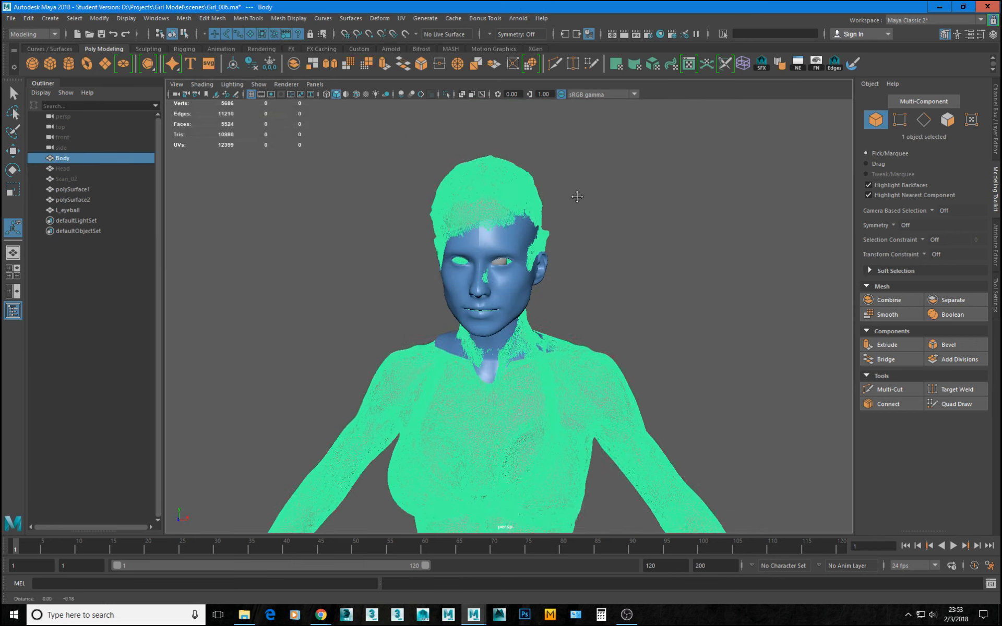
middle_click_drag(576, 240, 572, 128, "alt")
right_click_drag(571, 128, 479, 255, "alt")
left_click(510, 233)
left_click_drag(514, 230, 521, 228, "alt")
middle_click_drag(612, 246, 553, 281, "alt")
right_click_drag(553, 281, 600, 336, "alt")
left_click_drag(600, 336, 530, 278, "alt")
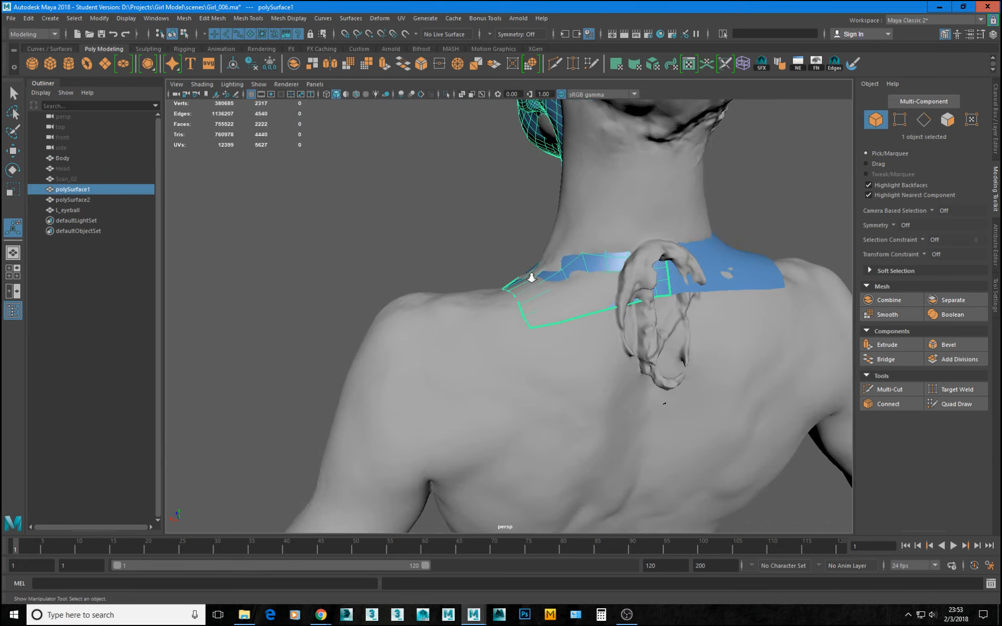
right_click_drag(531, 278, 611, 302, "alt")
left_click_drag(611, 302, 635, 302, "alt")
Make the Body scan the live surface and activate Quad Draw on polySurface1.
left_click(597, 326)
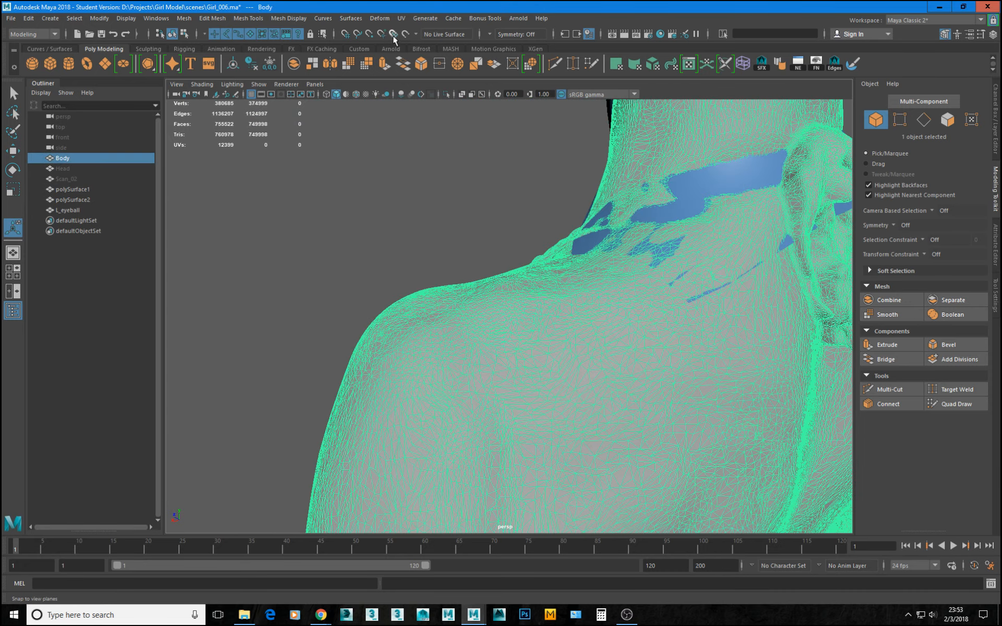
left_click(405, 34)
left_click(694, 186)
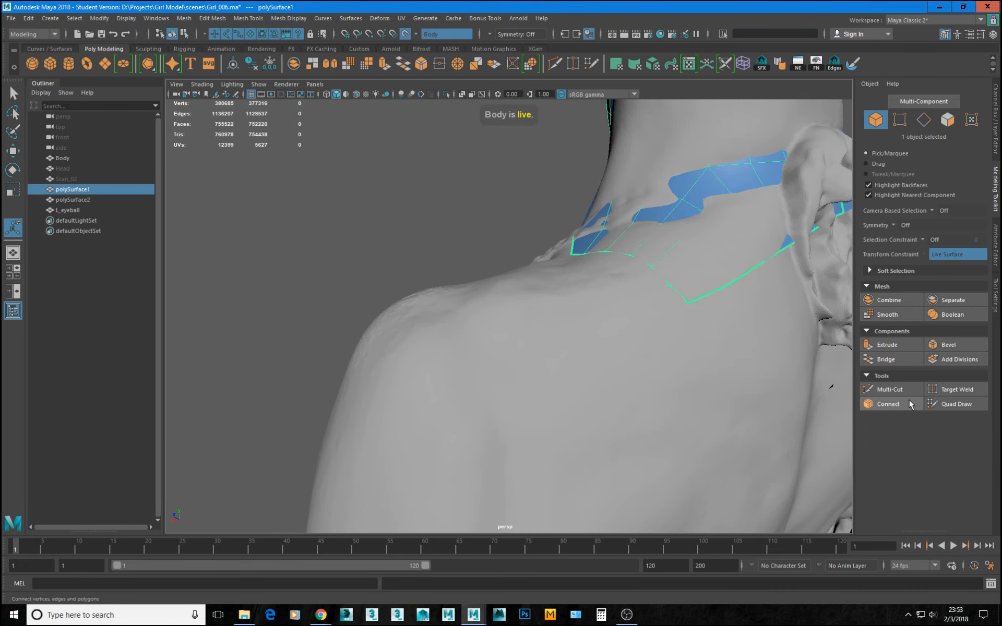
left_click(964, 407)
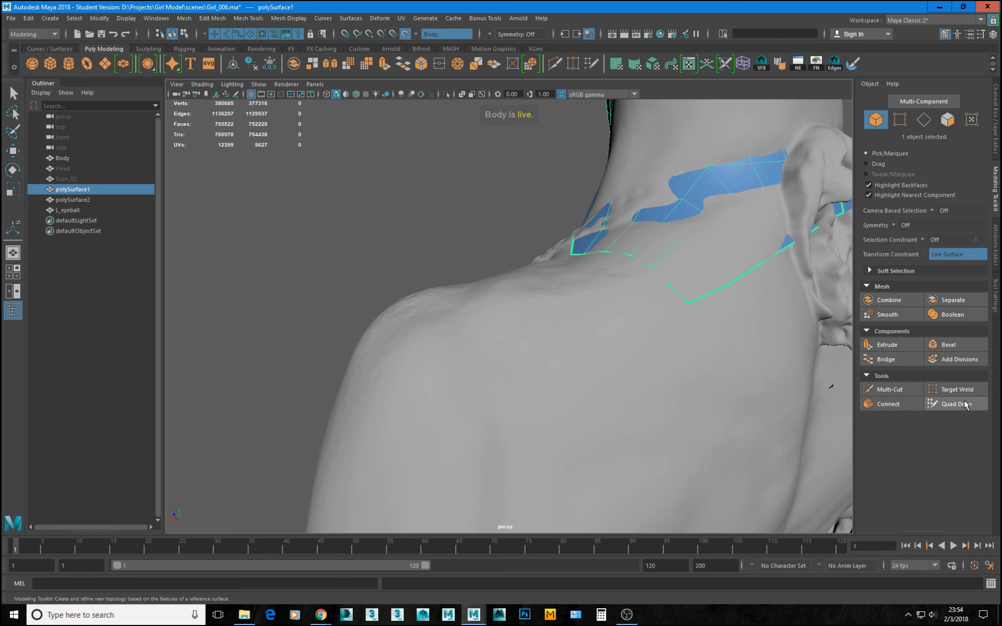
Review the head and neck topology against the Body scan and save the scene.
mouse_move(613, 318)
left_mouse_down("alt")
mouse_move(620, 301)
mouse_move(667, 280)
mouse_move(470, 238)
left_mouse_up("alt")
mouse_move(556, 215)
left_mouse_down("alt")
mouse_move(498, 263)
mouse_move(491, 258)
left_mouse_up("alt")
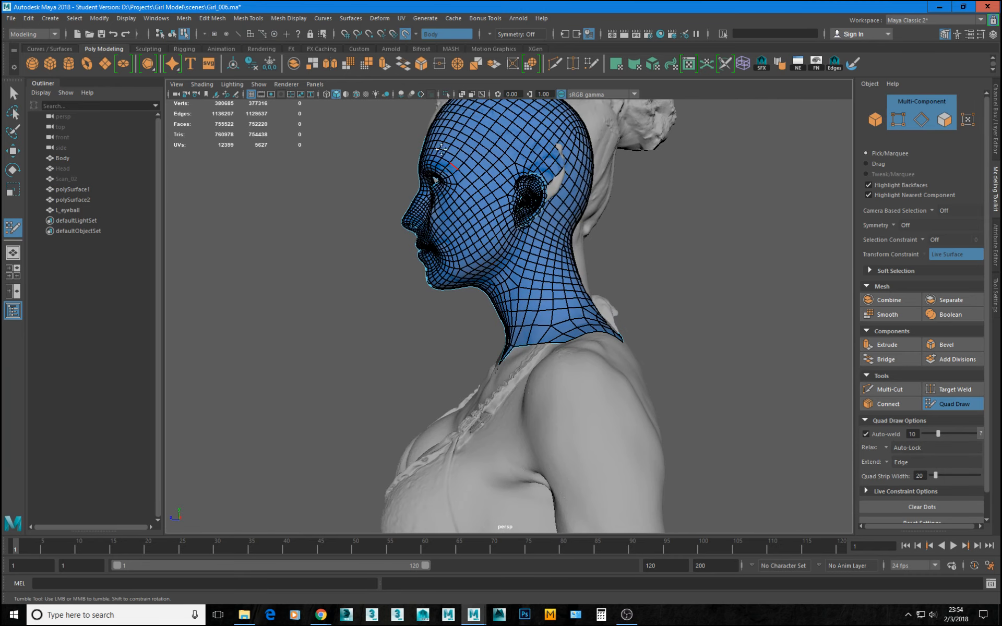
left_click_drag(362, 168, 447, 308, "alt")
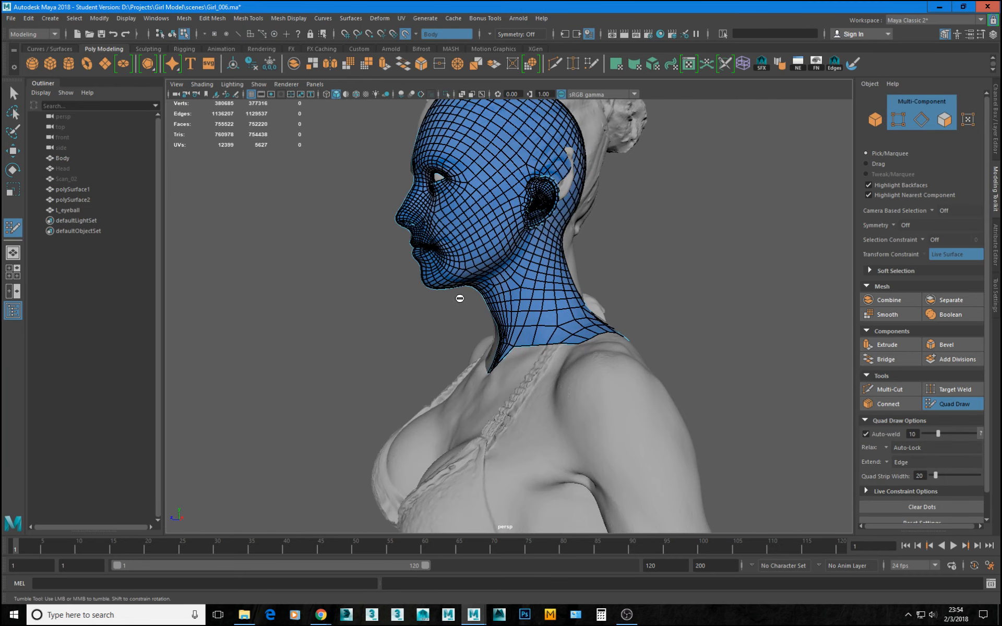
key("ctrl+s")
left_click(485, 318)
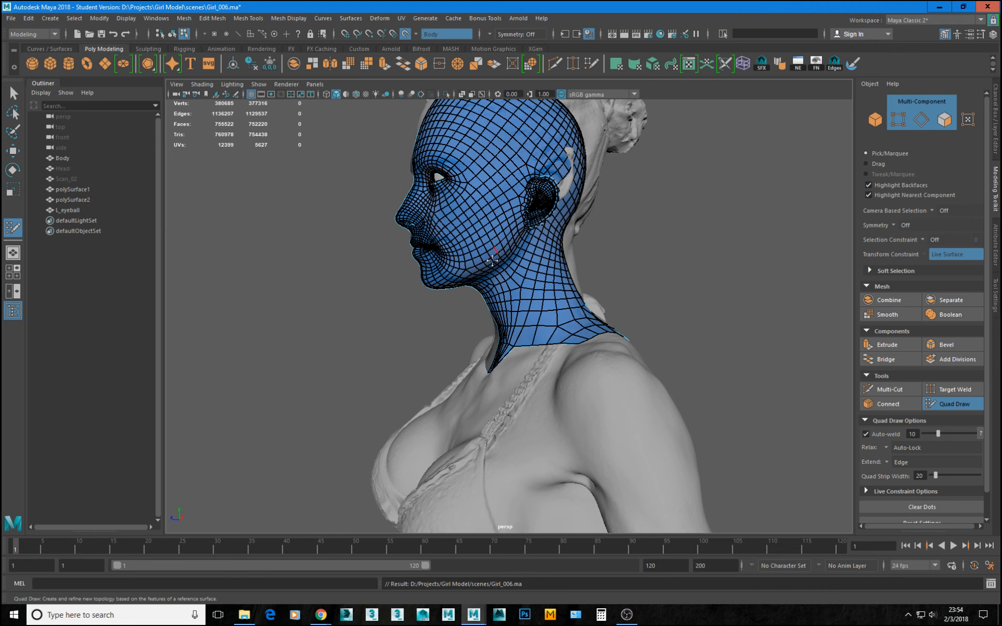
Try to relax the cheek topology near the mouth with Quad Draw against the live Body scan.
left_click_drag(496, 270, 525, 337, "alt")
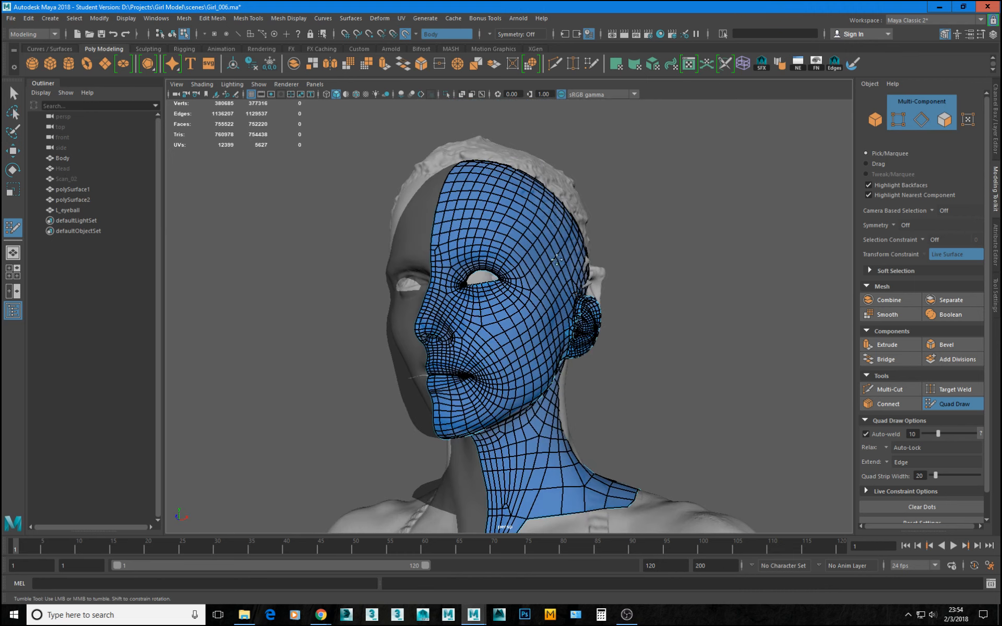
right_click_drag(565, 224, 574, 450, "alt")
mouse_move(522, 307)
right_mouse_down("alt")
mouse_move(694, 414)
mouse_move(642, 312)
right_mouse_up("alt")
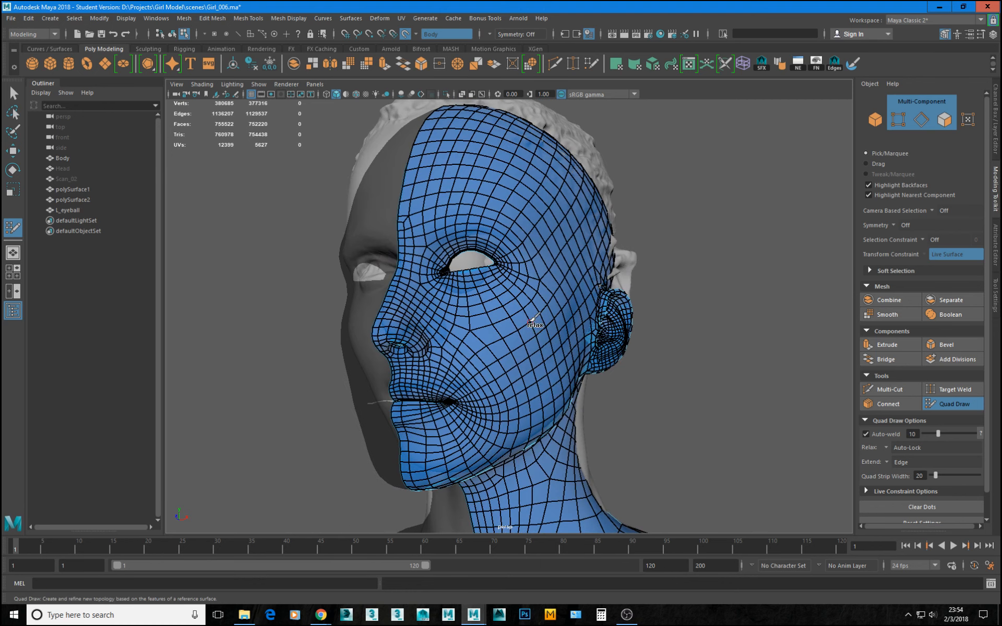
left_click_drag(521, 329, 482, 371, "shift")
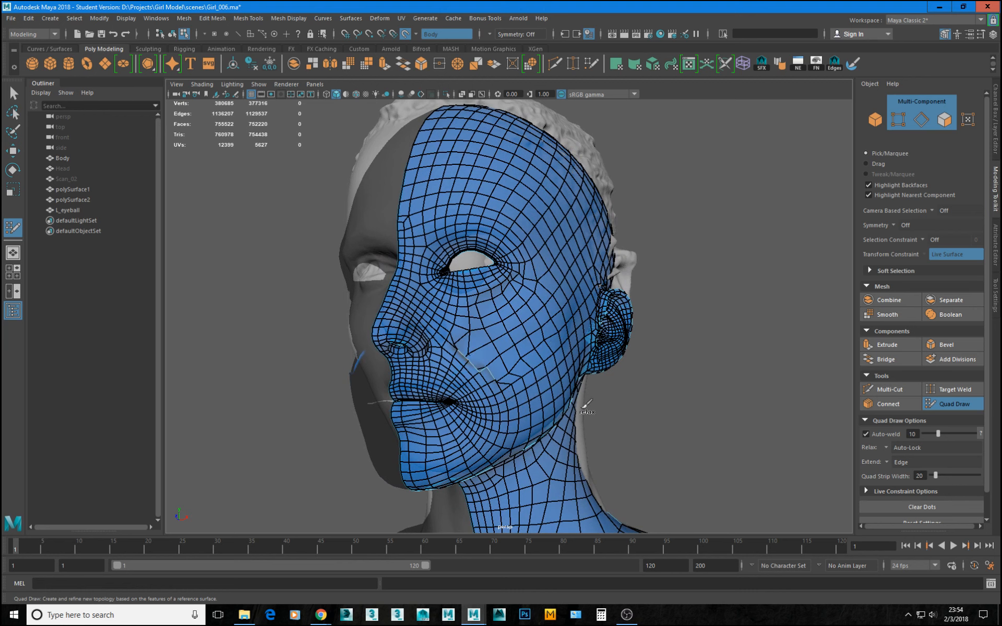
key("ctrl+z")
left_click_drag(610, 404, 650, 156, "alt")
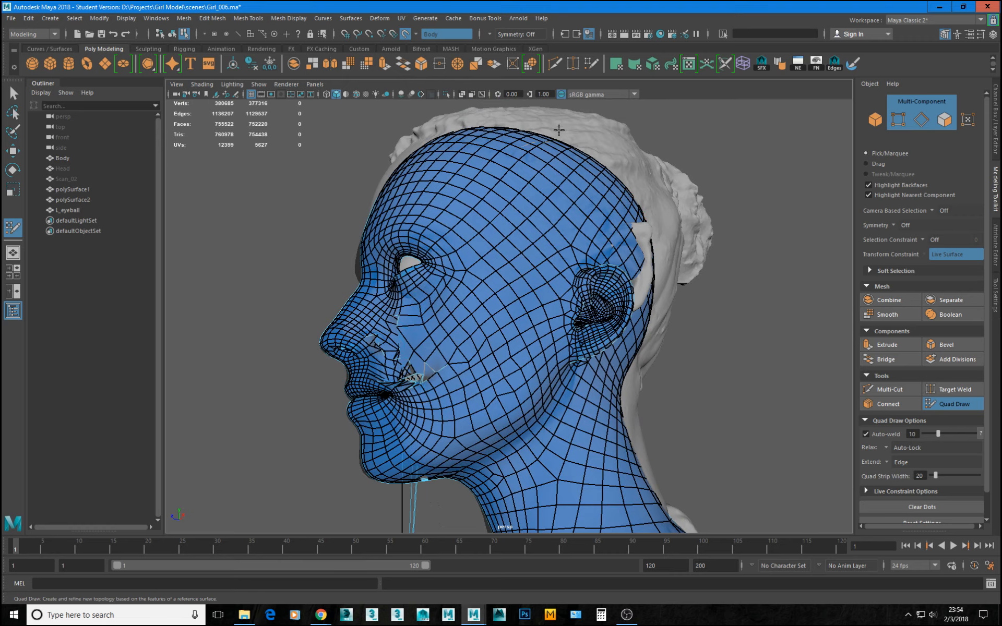
left_click_drag(637, 308, 536, 317, "alt")
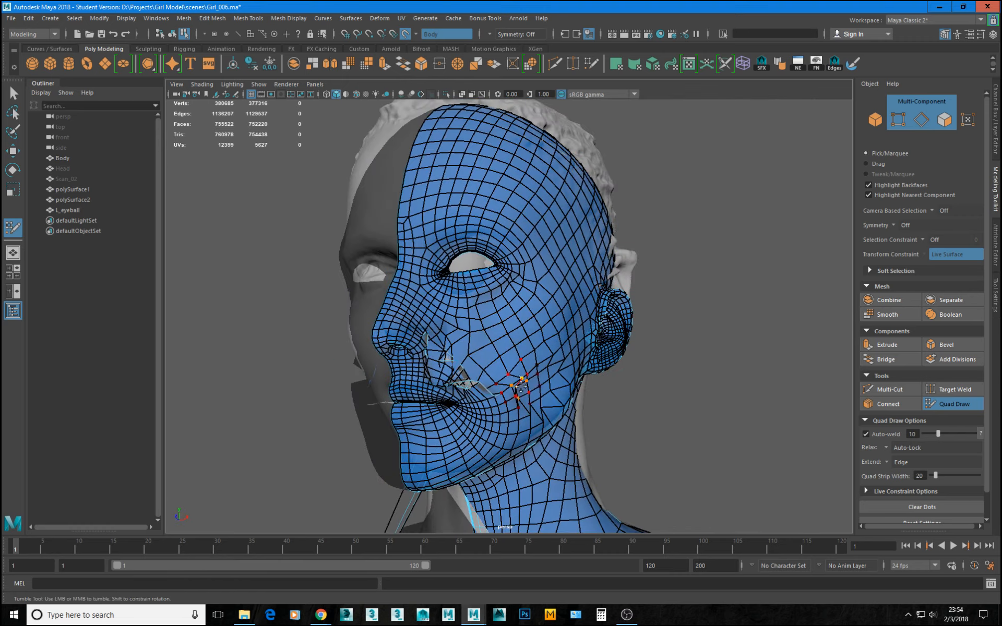
key("ctrl+z")
Reposition the neck mesh's lower border vertices over the shoulder with Quad Draw to even out the border.
right_click_drag(674, 408, 510, 351, "alt")
left_click_drag(509, 351, 566, 360, "alt")
middle_click_drag(590, 409, 611, 264, "alt")
left_click_drag(568, 358, 550, 365, "alt")
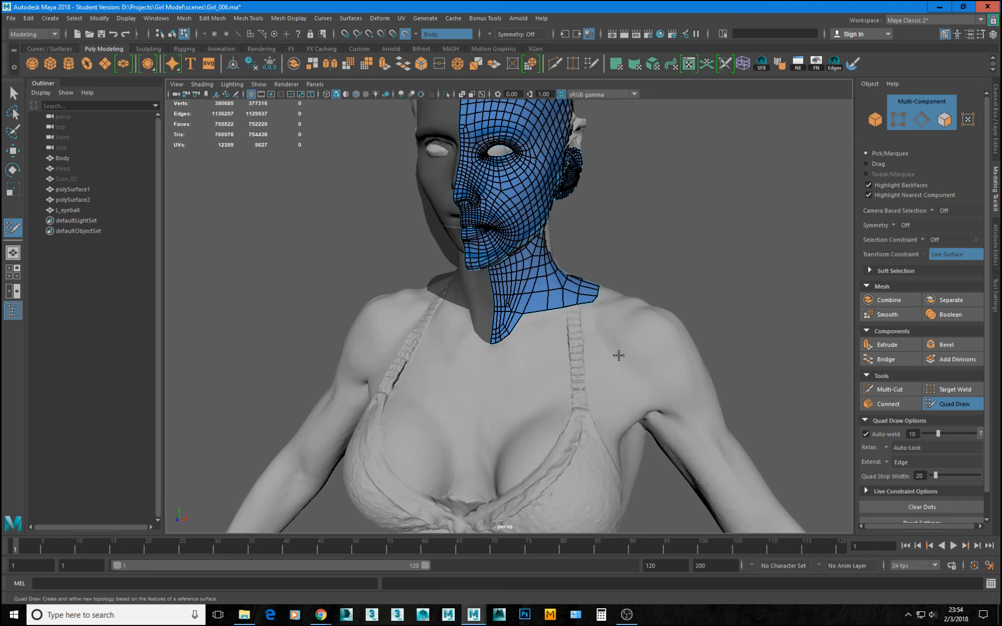
right_click_drag(618, 355, 720, 409, "alt")
left_click_drag(720, 409, 625, 416, "alt")
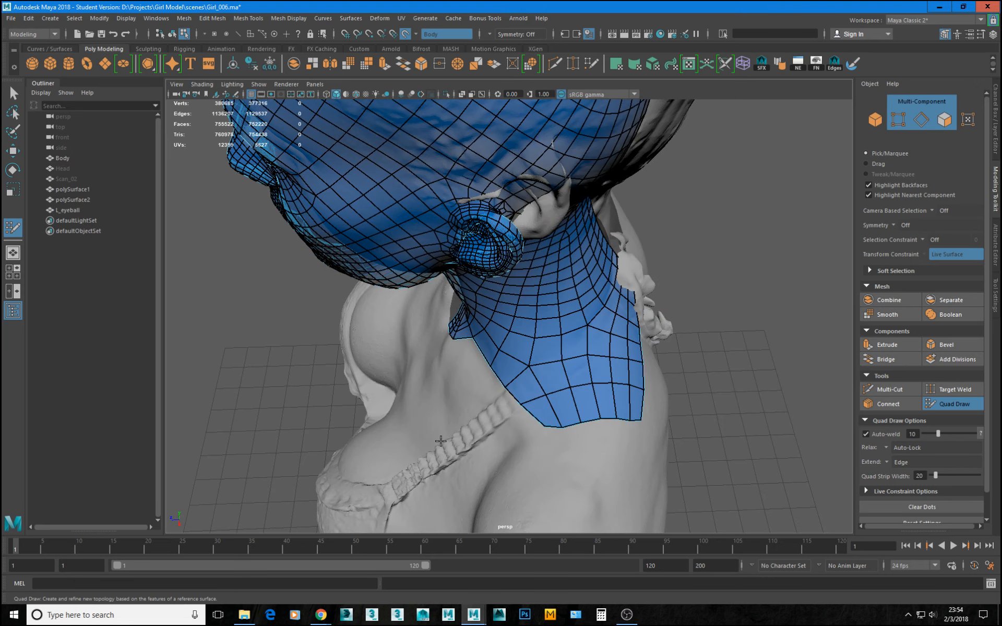
left_click_drag(540, 432, 538, 433)
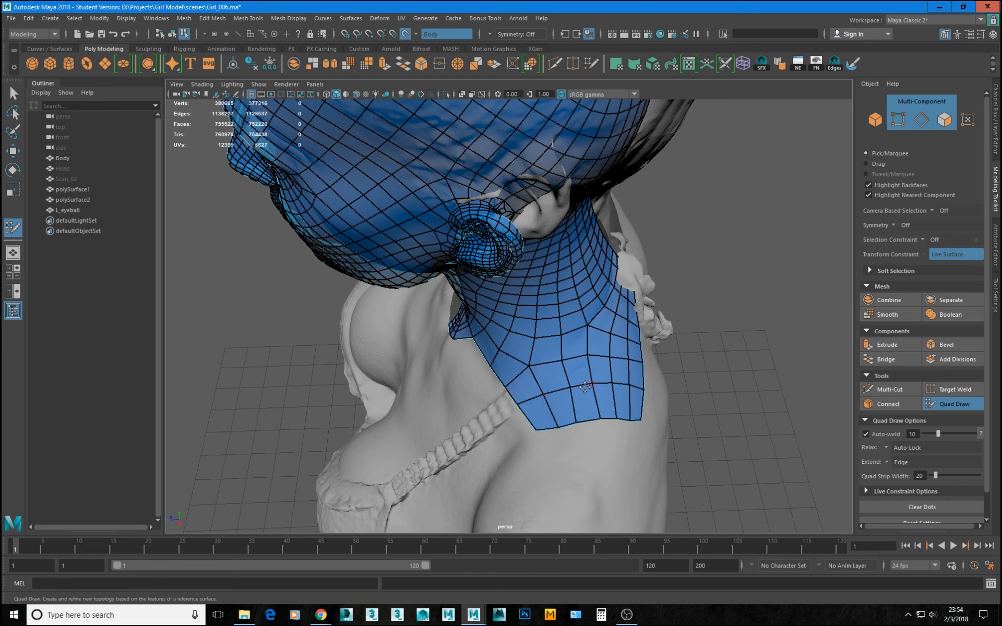
left_click_drag(595, 419, 603, 417)
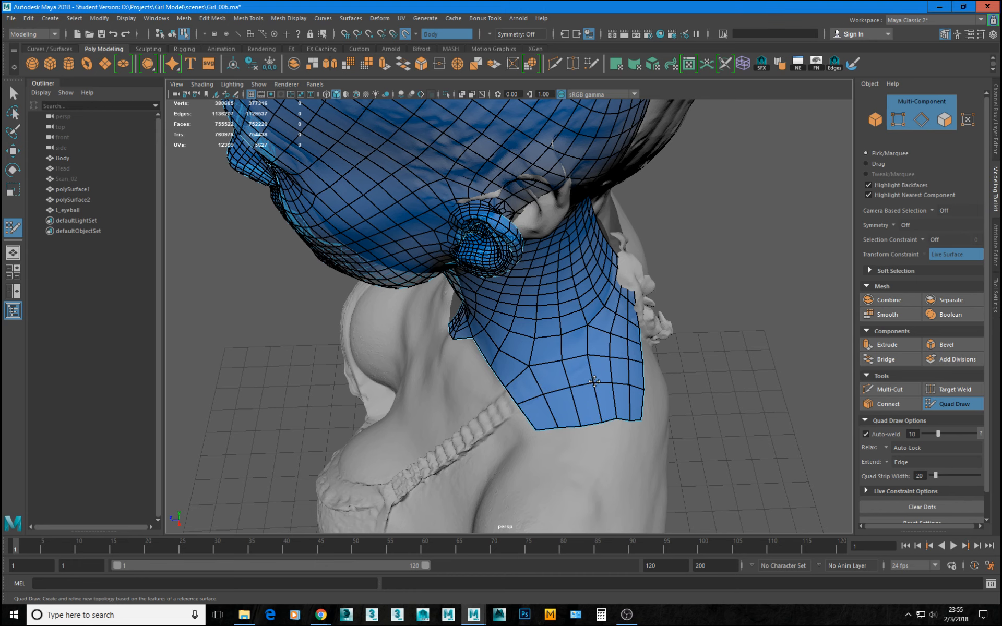
Try to split the large quad at the rear neck base by joining opposite vertices with Multi-Cut.
left_click_drag(640, 382, 651, 334, "alt")
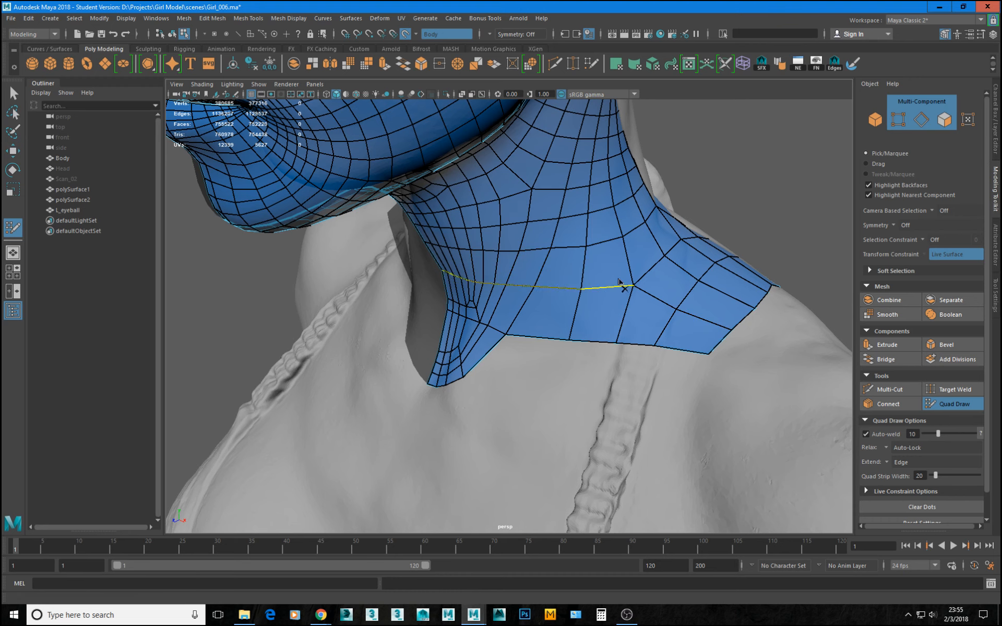
left_click_drag(710, 321, 561, 349, "alt")
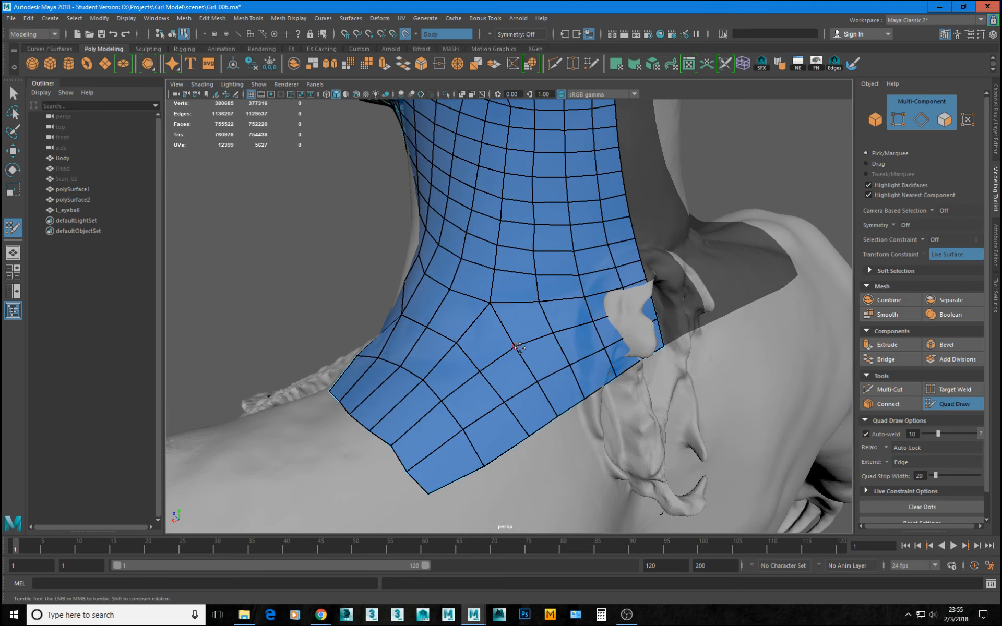
right_click_drag(519, 335, 578, 359, "alt")
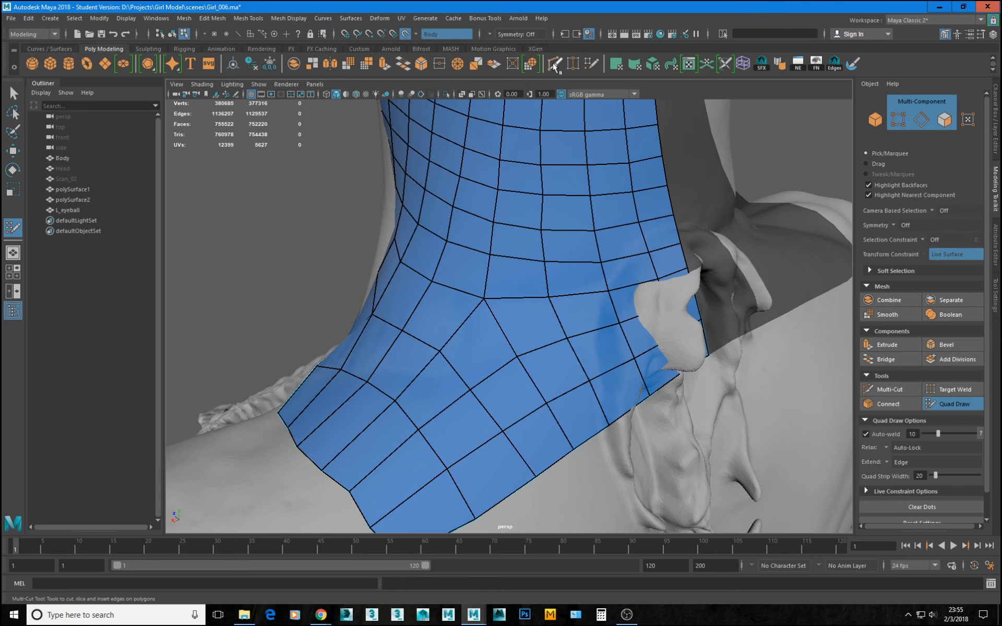
key("ctrl+shift+x")
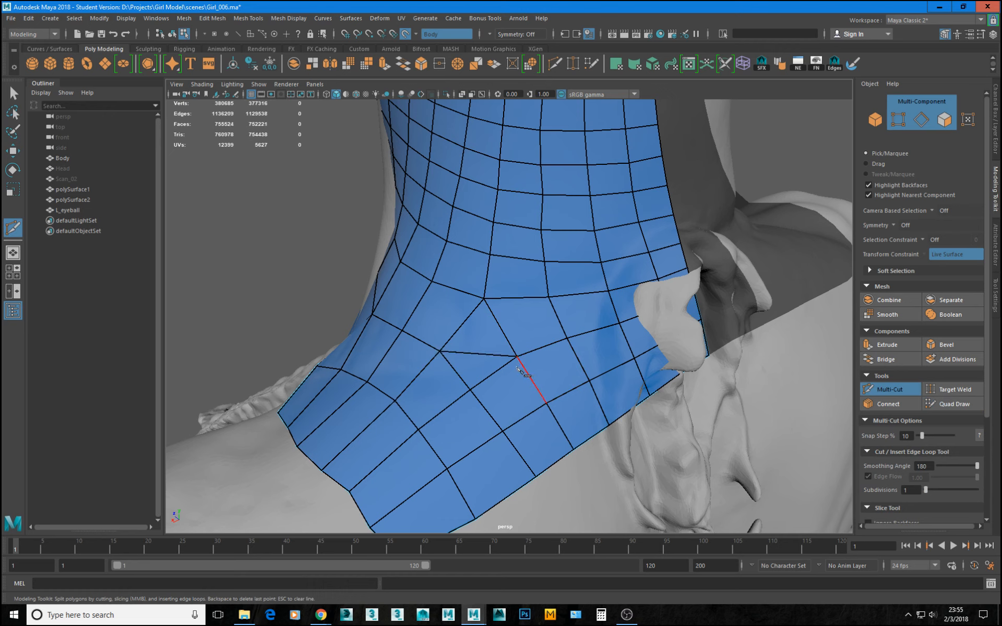
left_click_drag(519, 368, 494, 352, "alt")
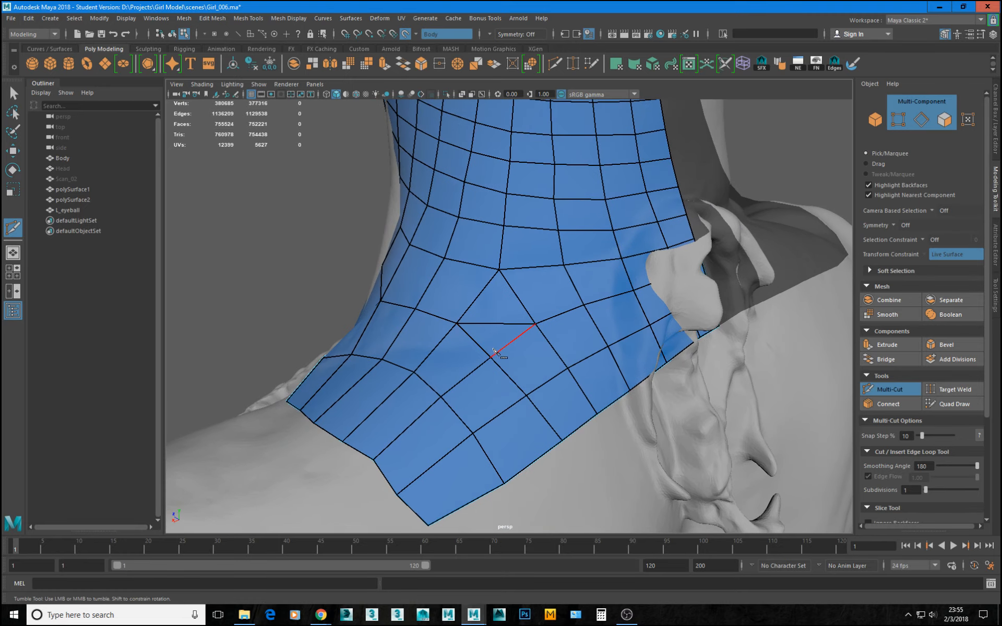
left_click(493, 350)
right_click(493, 350)
left_click(953, 404)
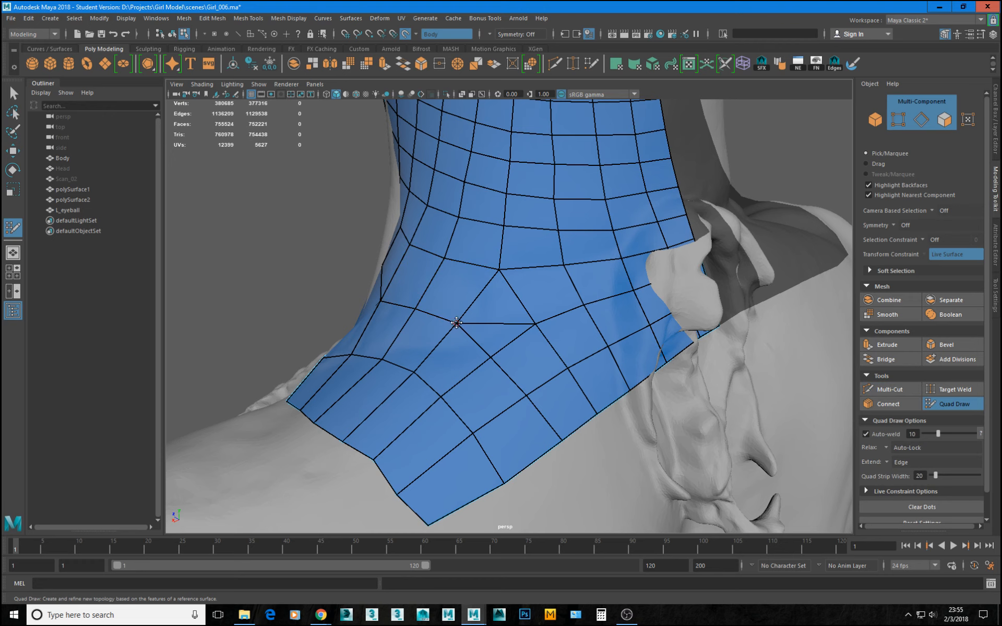
mouse_move(457, 323)
left_mouse_down()
mouse_move(488, 324)
mouse_move(517, 380)
mouse_move(655, 391)
mouse_move(567, 393)
left_mouse_up()
key("ctrl+z")
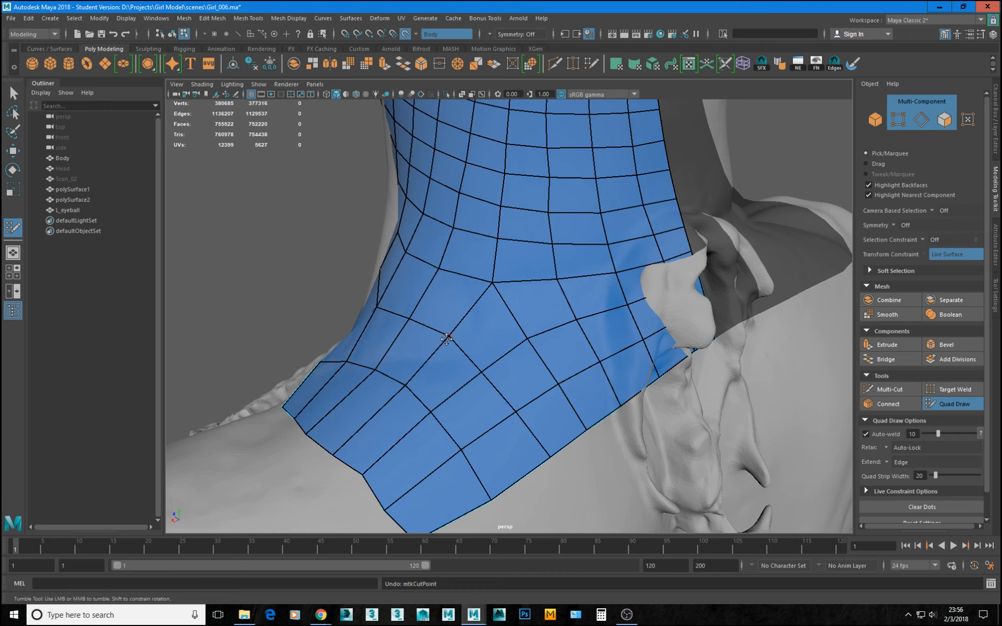
Cut a new row of edges across the rear neck base with Multi-Cut, from the shoulder side to the center border.
left_click(901, 388)
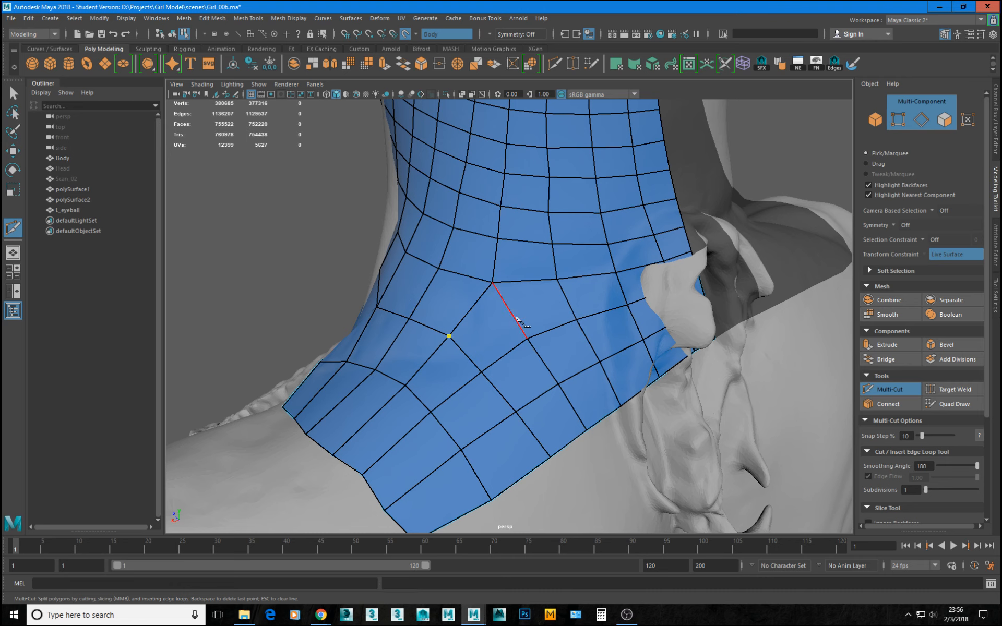
left_click_drag(517, 319, 515, 319)
right_click(617, 328)
left_click(567, 299)
left_click(622, 289)
left_click(668, 274)
left_click(695, 263)
right_click(703, 274)
left_click_drag(589, 308, 702, 282, "alt")
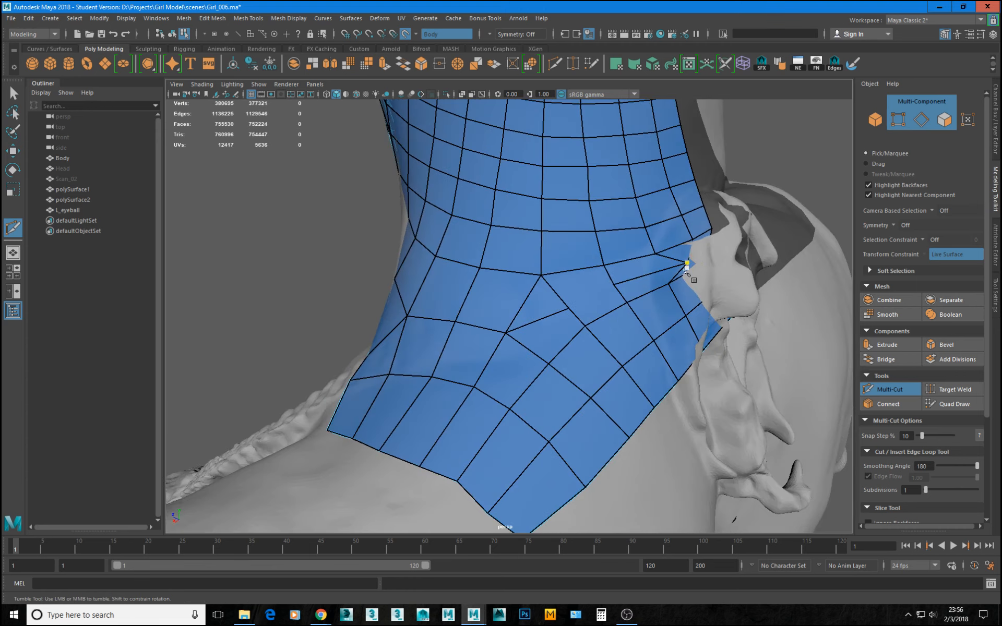
Connect the gap in the new edge row at the rear neck base with Multi-Cut.
right_click_drag(787, 382, 590, 296, "alt")
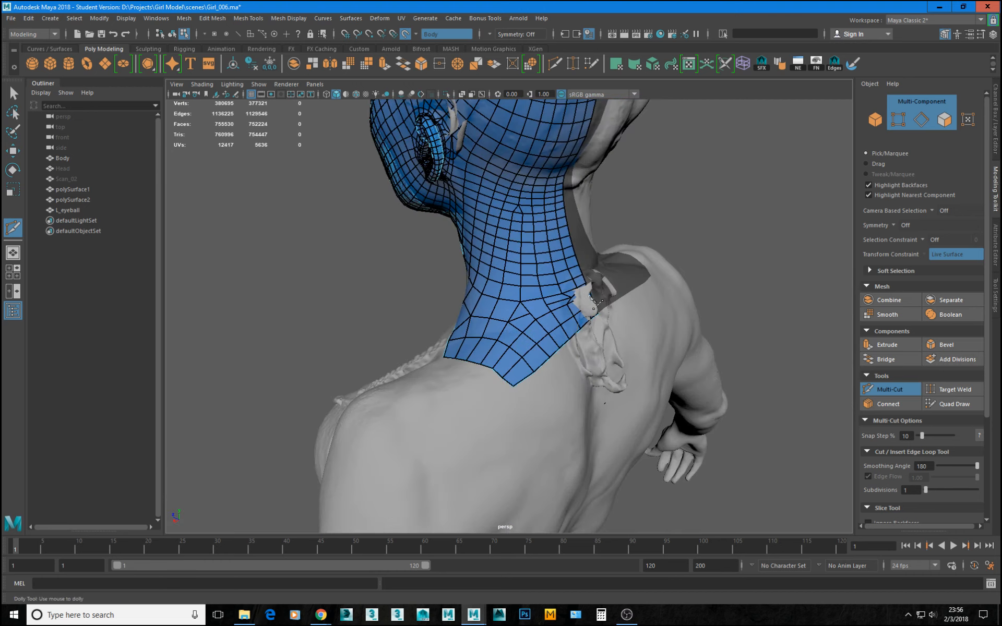
right_click_drag(674, 355, 581, 340, "alt")
left_click_drag(580, 340, 549, 312, "alt")
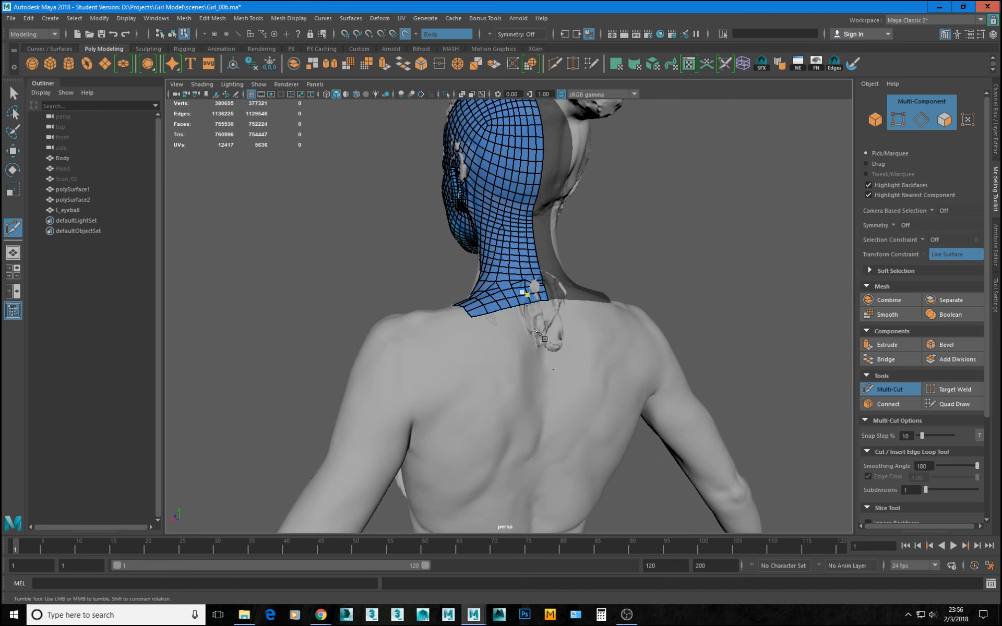
right_click_drag(539, 312, 706, 370, "alt")
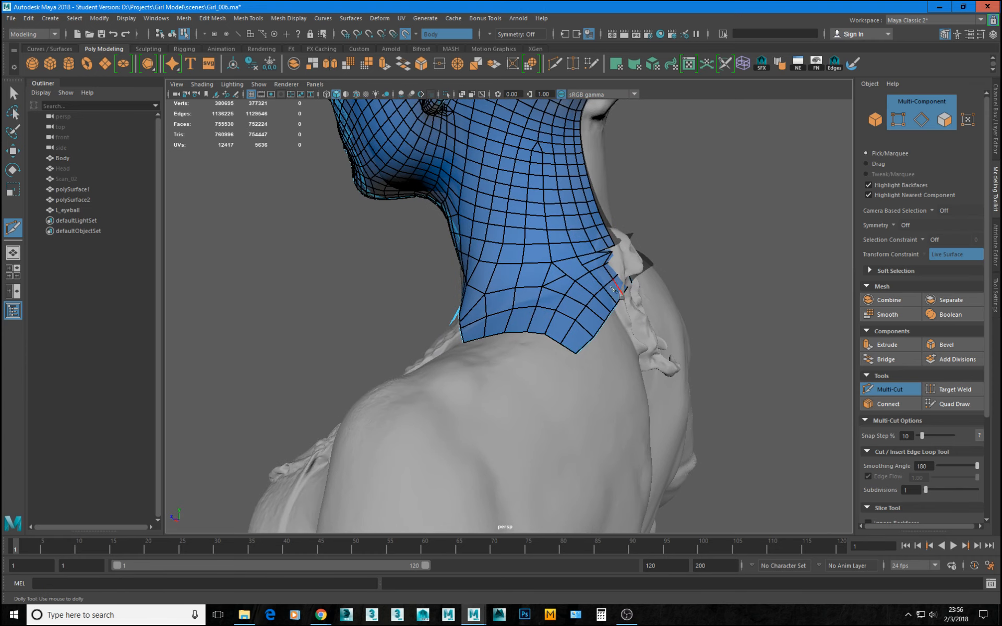
left_click_drag(612, 287, 499, 308, "alt")
right_click_drag(498, 308, 634, 342, "alt")
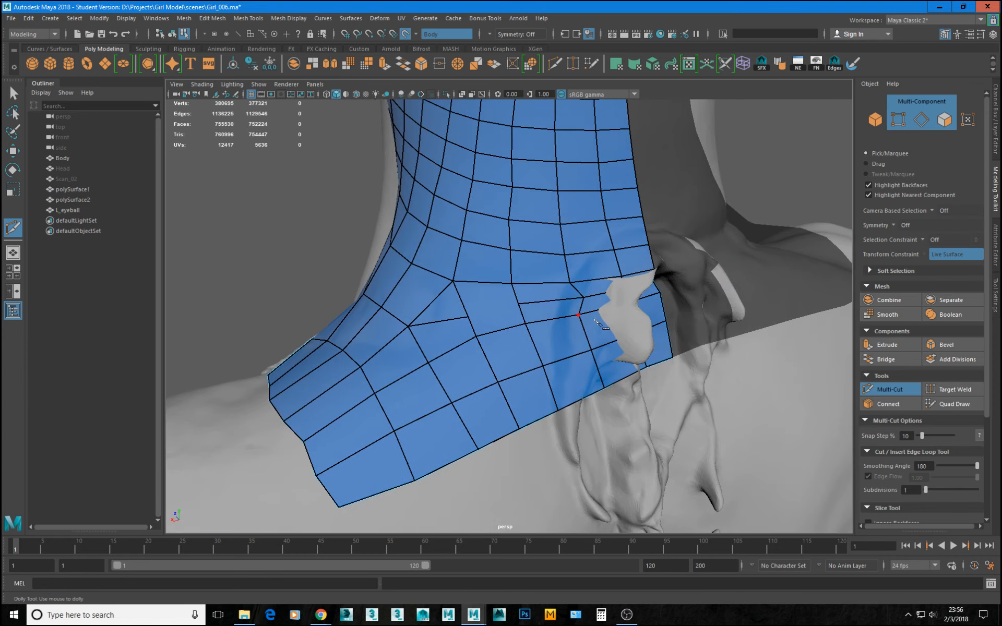
right_click_drag(546, 320, 565, 333, "alt")
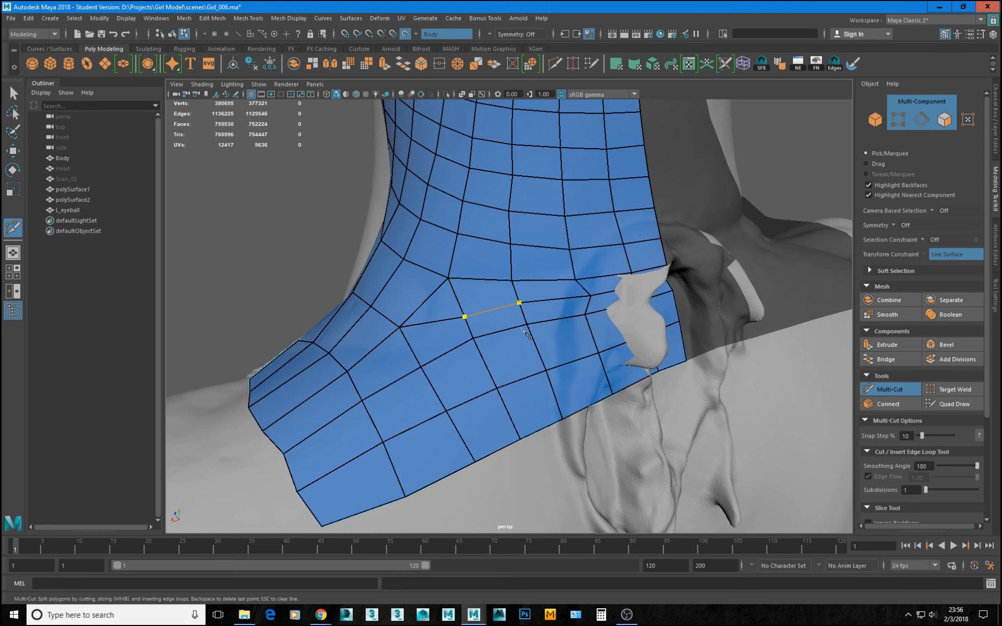
Lower the vertices beneath the new edge row with Quad Draw to even the quad spacing toward the shoulder.
left_click(953, 404)
left_click_drag(474, 346, 486, 362)
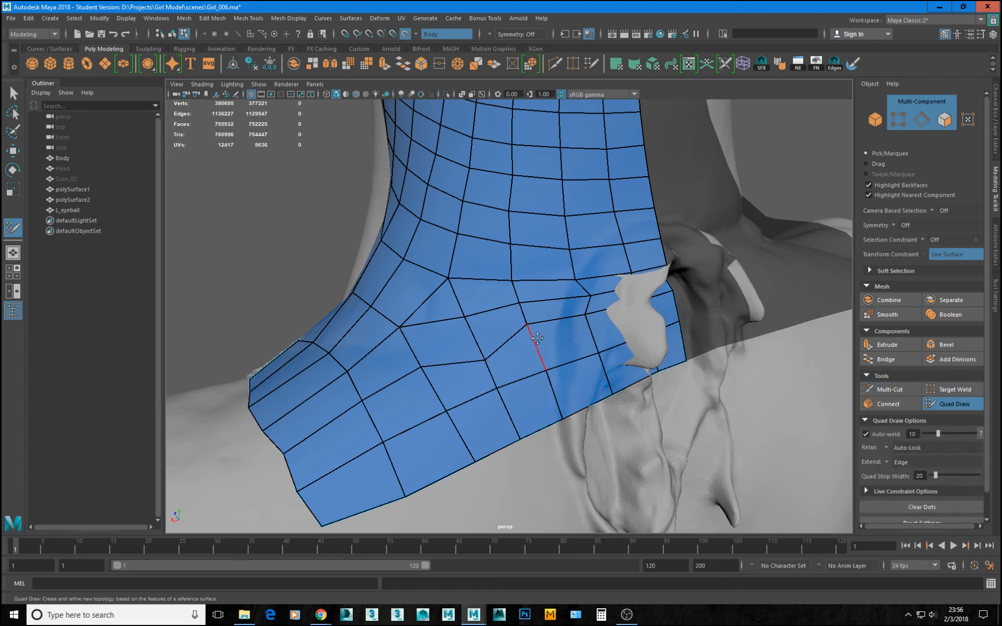
left_click_drag(527, 325, 539, 351)
mouse_move(585, 315)
left_mouse_down()
mouse_move(594, 329)
mouse_move(585, 325)
left_mouse_up()
key("ctrl+z")
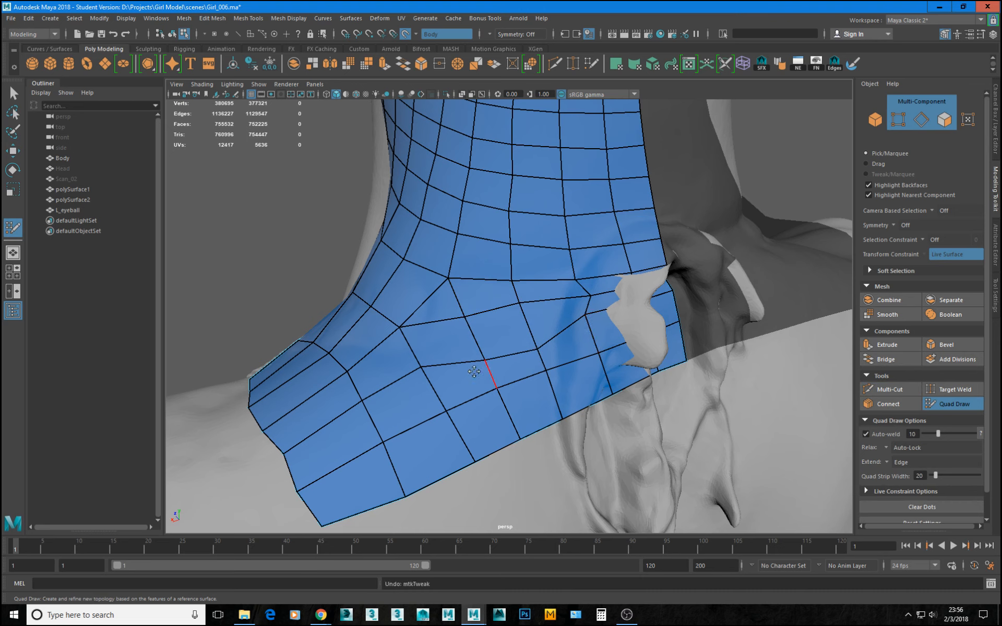
left_click_drag(421, 370, 429, 383)
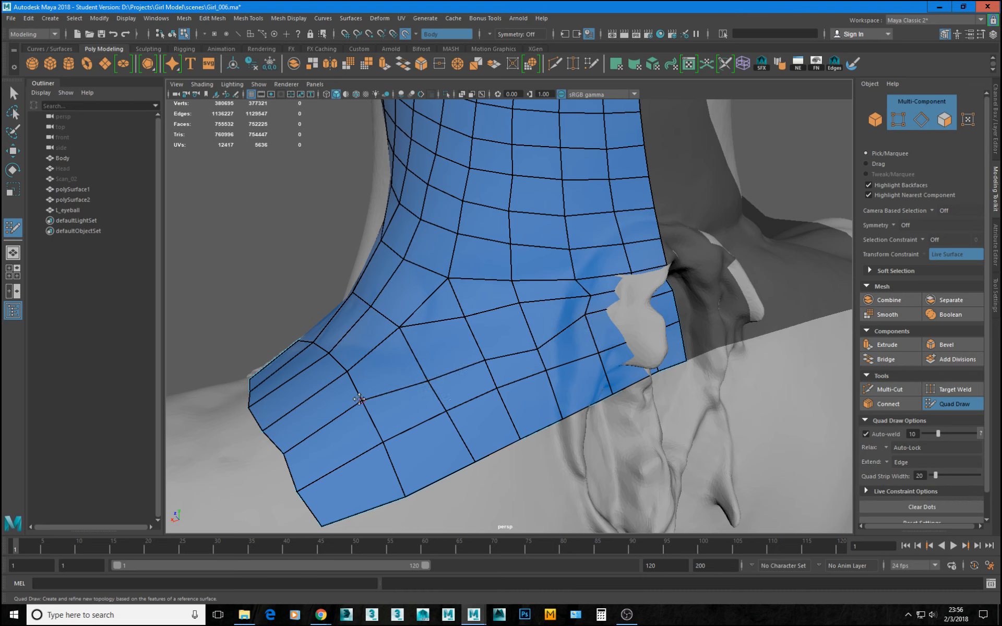
left_click_drag(361, 401, 366, 408)
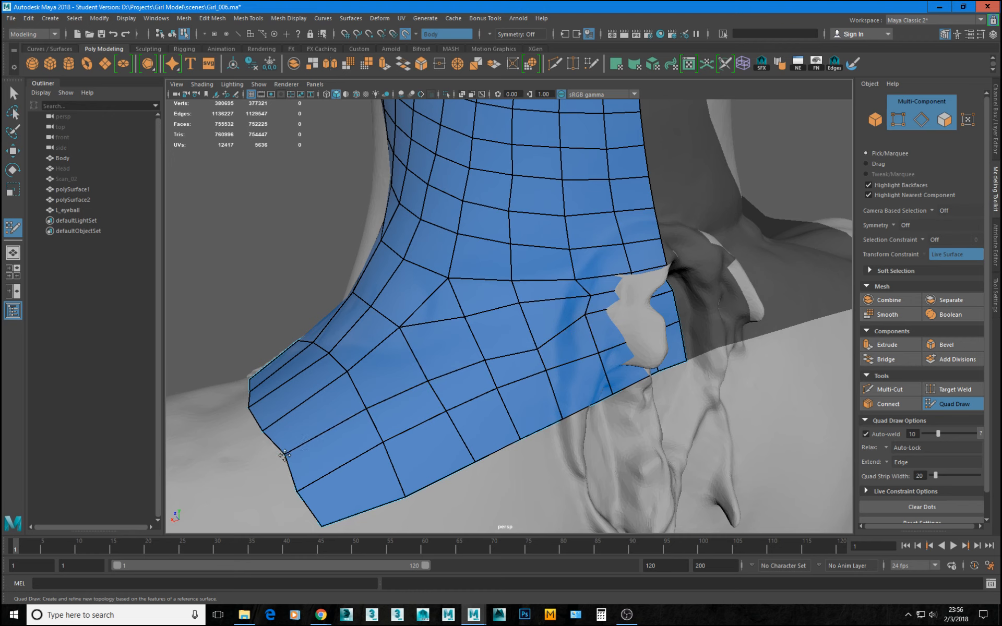
Exit Quad Draw, then isolate polySurface1 and polySurface2 with the live surface disabled.
left_click(955, 404)
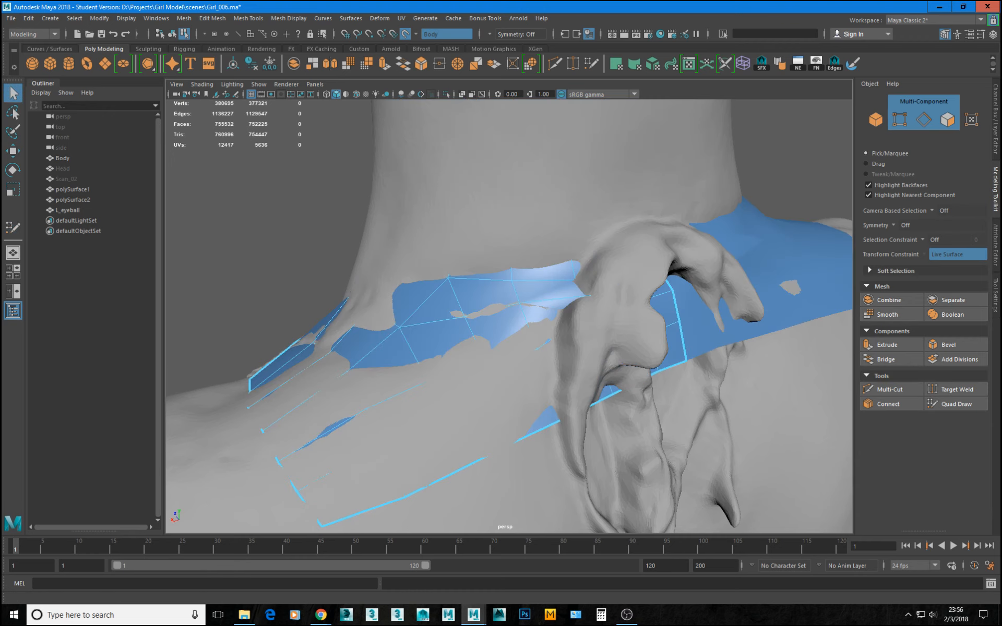
left_click_drag(82, 200, 83, 187)
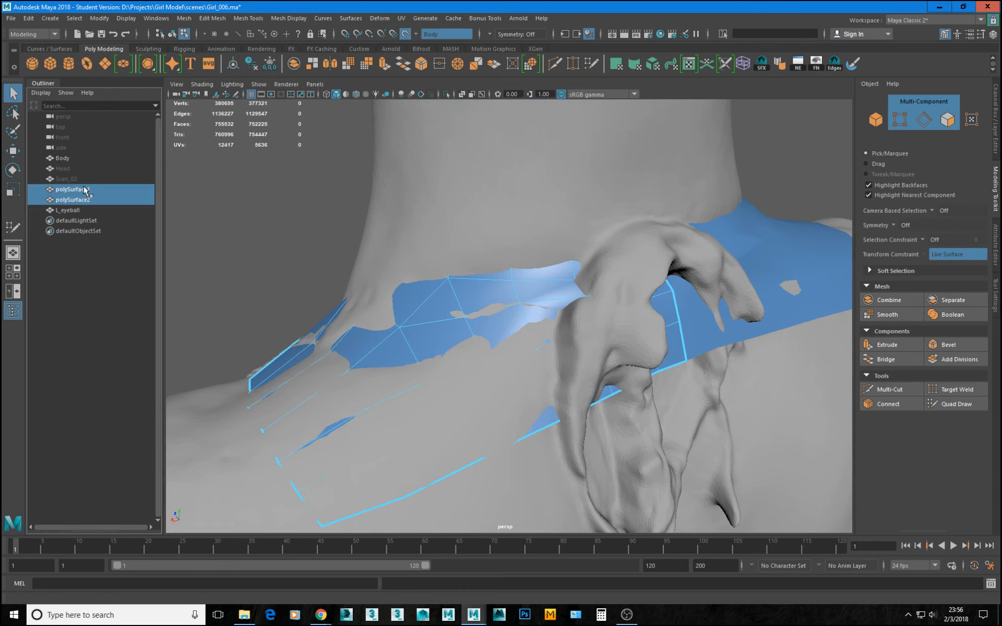
key("ctrl+1")
key("f")
left_click_drag(643, 334, 682, 290, "alt")
middle_click_drag(682, 290, 636, 311, "alt")
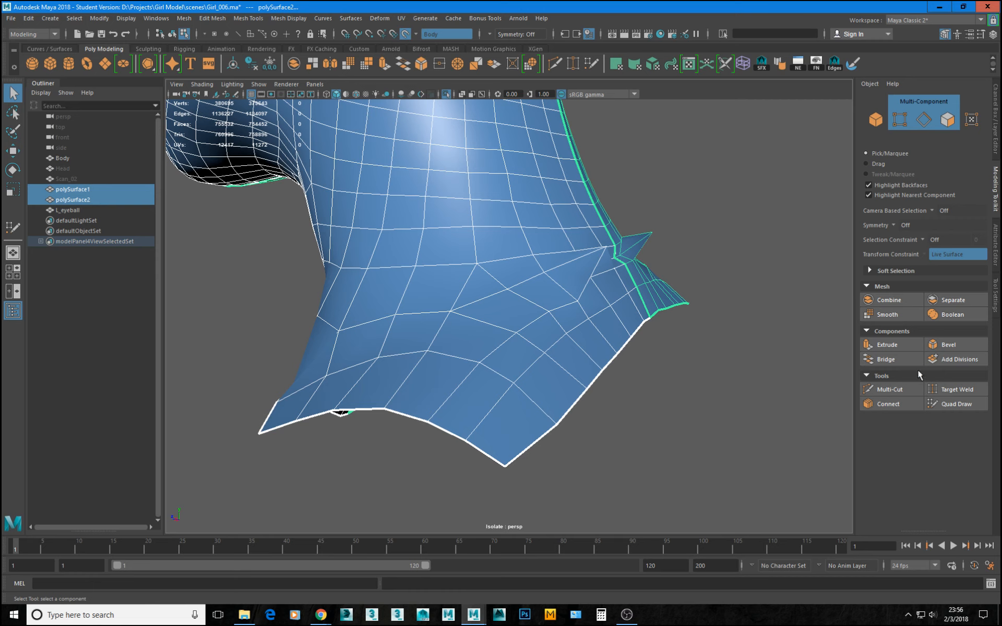
left_click(406, 35)
Move the protruding vertex near the rear neck's center border back in line with the surrounding surface.
right_click_drag(601, 245, 546, 237, "alt")
left_click(616, 241)
key("w")
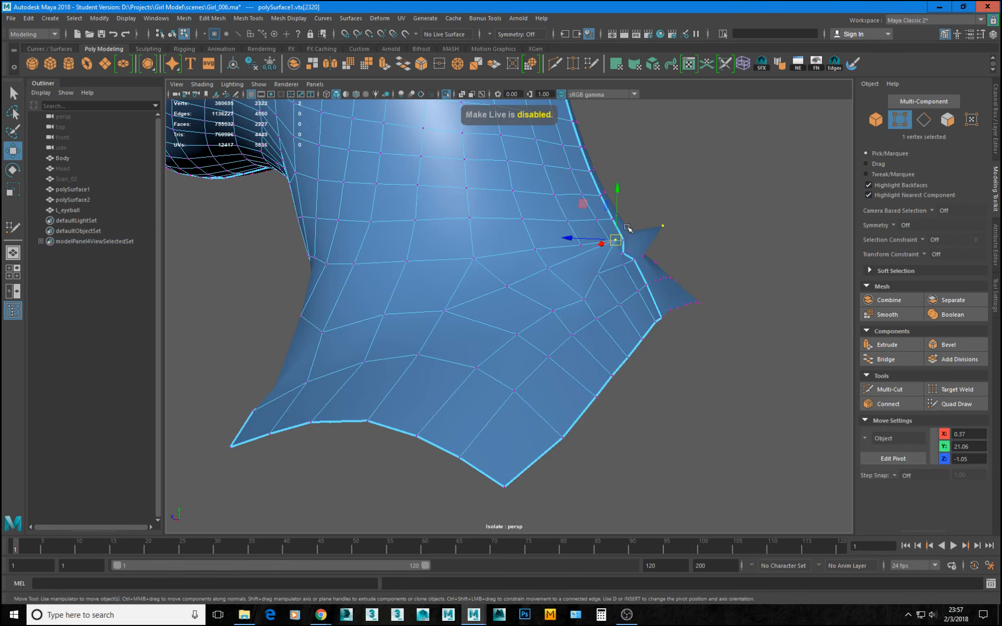
mouse_move(619, 242)
left_mouse_down("alt")
mouse_move(631, 225)
mouse_move(615, 240)
mouse_move(602, 231)
left_mouse_up("alt")
left_click_drag(682, 276, 474, 291, "alt")
right_click_drag(510, 290, 510, 286)
Select the two neighboring edges of the new row beside the rear center border and move them to smooth the surface.
left_click(512, 301)
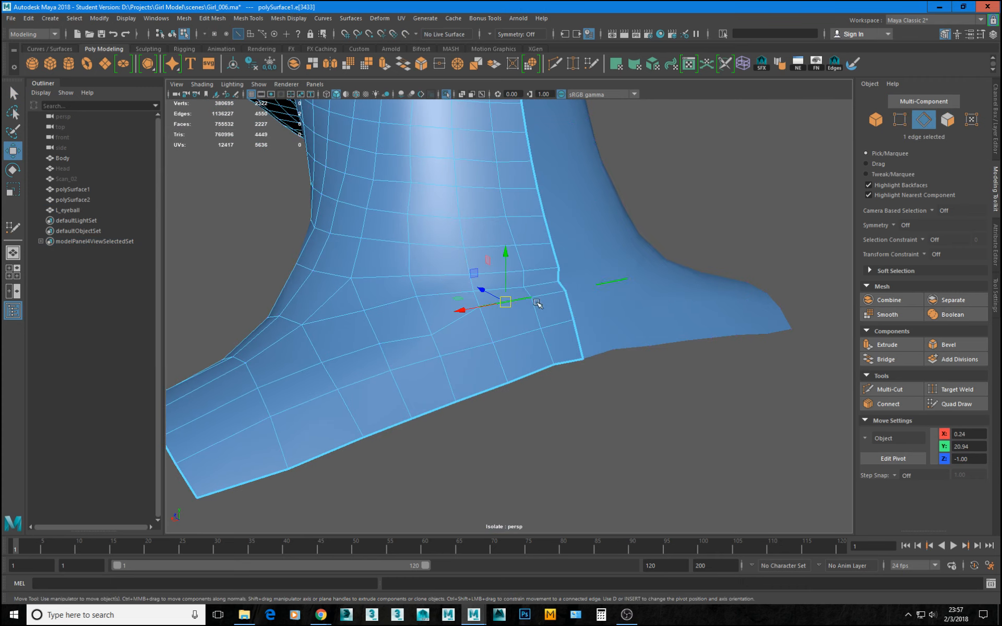
left_click(551, 294, "shift")
left_click_drag(522, 332, 581, 339, "alt")
mouse_move(598, 249)
left_mouse_down()
mouse_move(576, 244)
mouse_move(575, 257)
mouse_move(584, 256)
left_mouse_up()
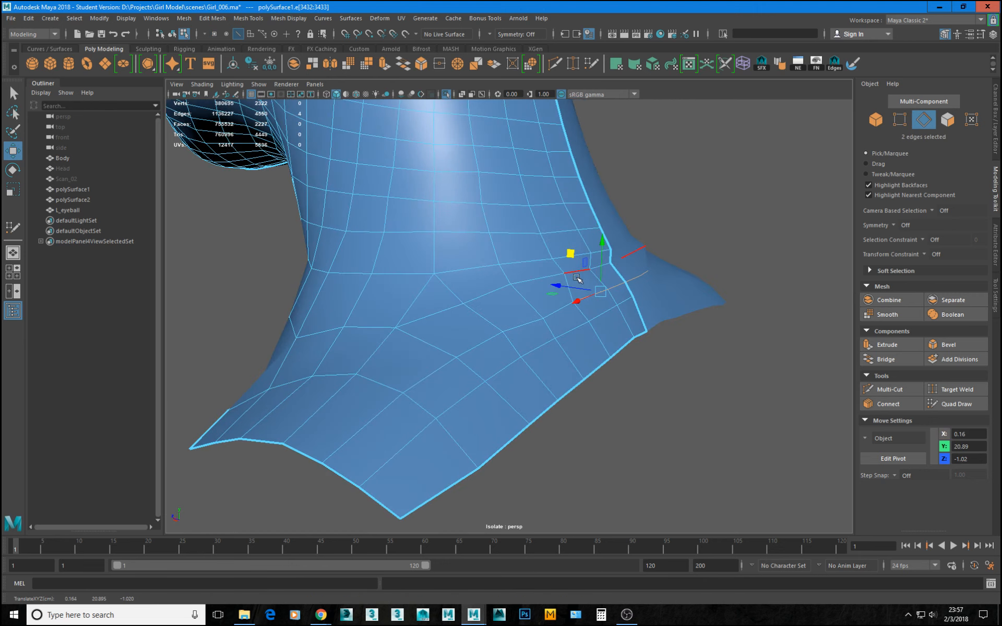
Switch to vertex editing and nudge a vertex of the new row at the rear neck base to even its spacing.
right_click_drag(578, 273, 565, 274)
left_click(565, 274)
left_click_drag(595, 284, 535, 286, "alt")
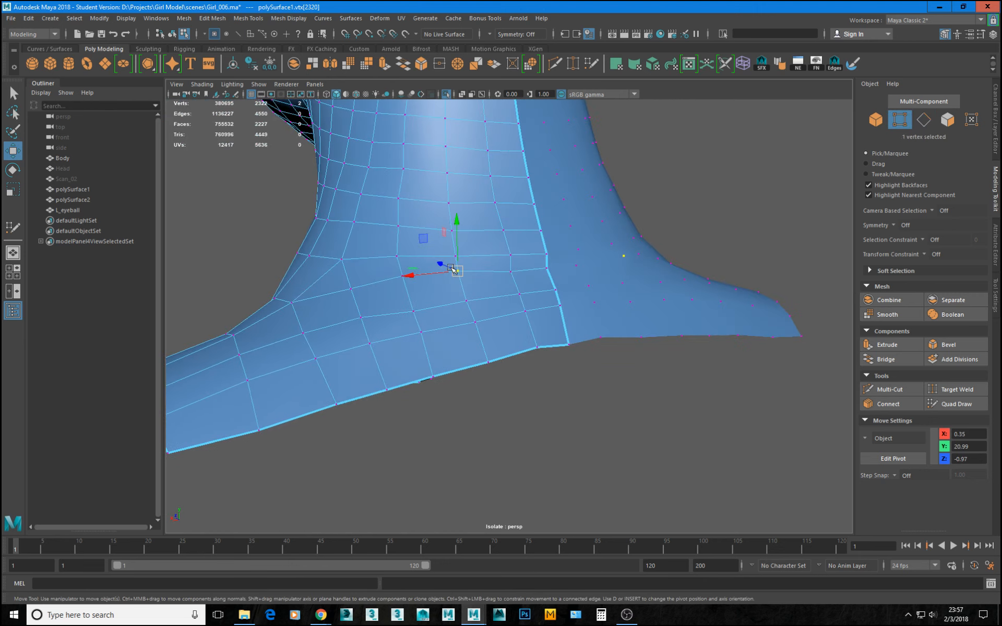
left_click_drag(459, 270, 459, 276)
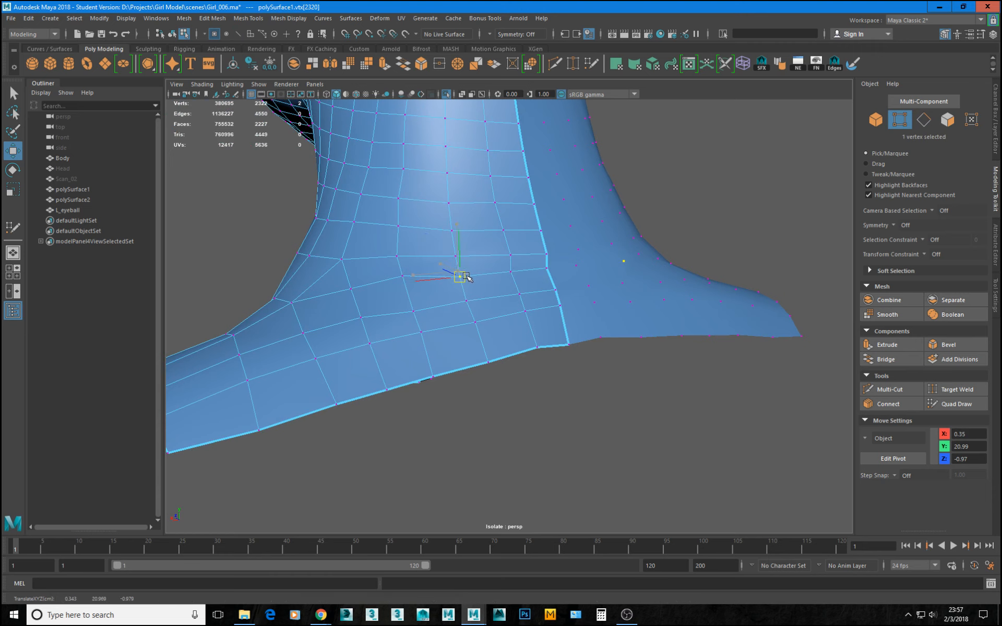
Nudge the new row's vertices on and beside the rear center border to follow the neck's curvature.
left_click(511, 272)
left_click_drag(514, 274, 601, 217)
left_click(621, 254)
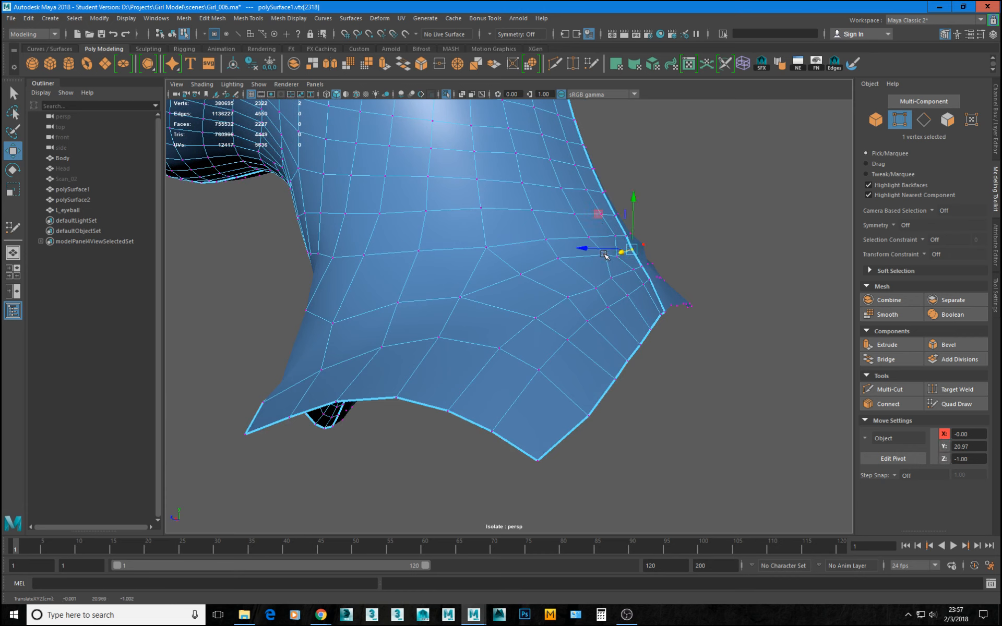
left_click(619, 258)
left_click_drag(584, 220, 600, 244)
left_click(605, 256)
Move three neighboring vertices of the row just below the new row to even the spacing at the rear neck base.
left_click(629, 279)
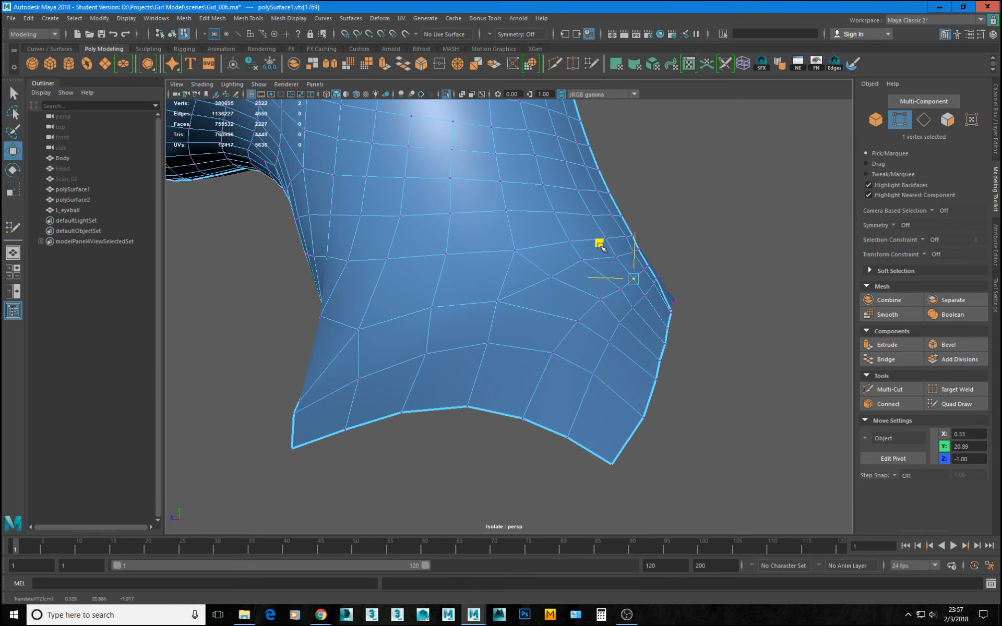
left_click(620, 292)
left_click_drag(587, 251, 582, 251)
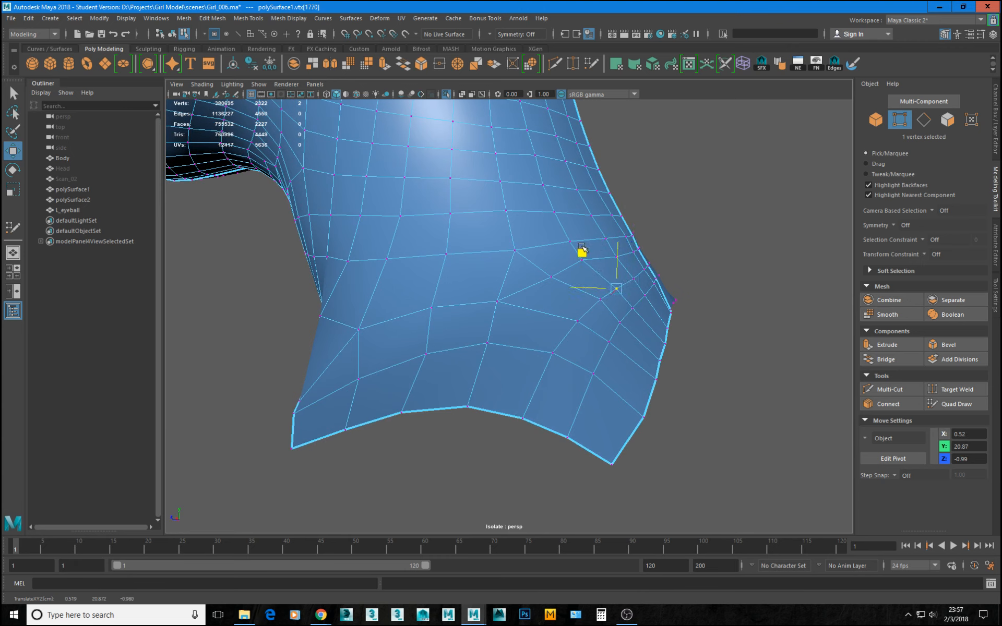
left_click(600, 298)
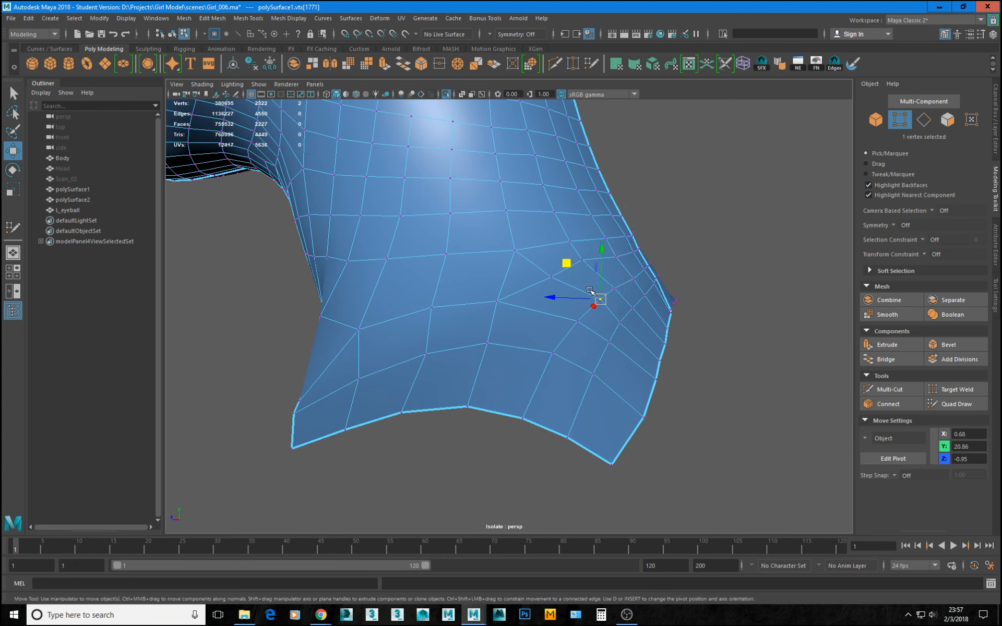
left_click_drag(567, 265, 563, 267)
mouse_move(591, 314)
left_mouse_down("alt")
mouse_move(548, 308)
mouse_move(633, 314)
mouse_move(592, 313)
left_mouse_up("alt")
Reposition the new row's three vertices nearest the rear center border to smooth the row's curve.
left_click(596, 264)
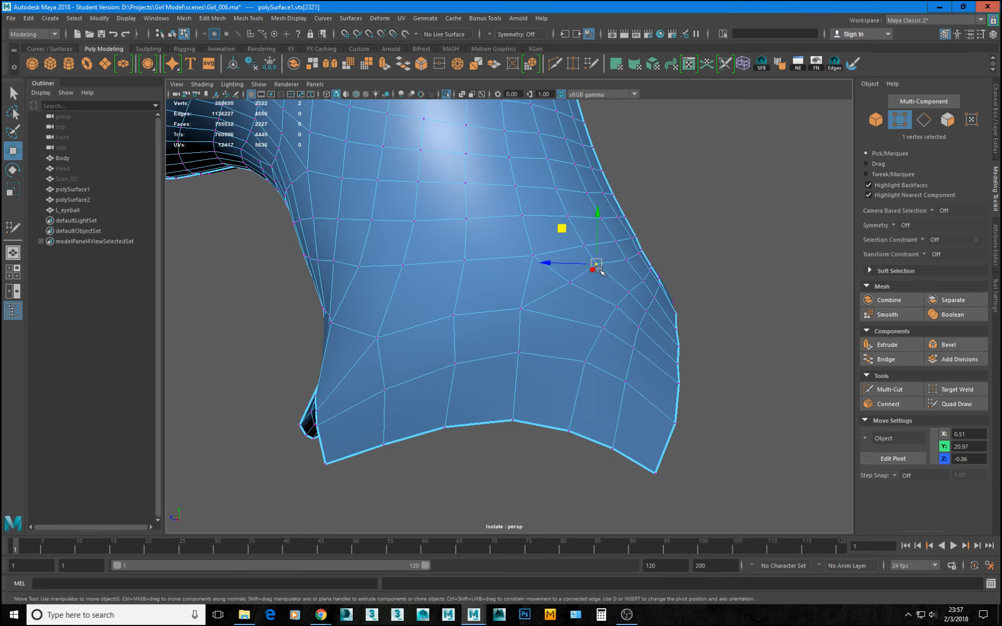
left_click_drag(567, 233, 594, 227)
left_click(626, 261)
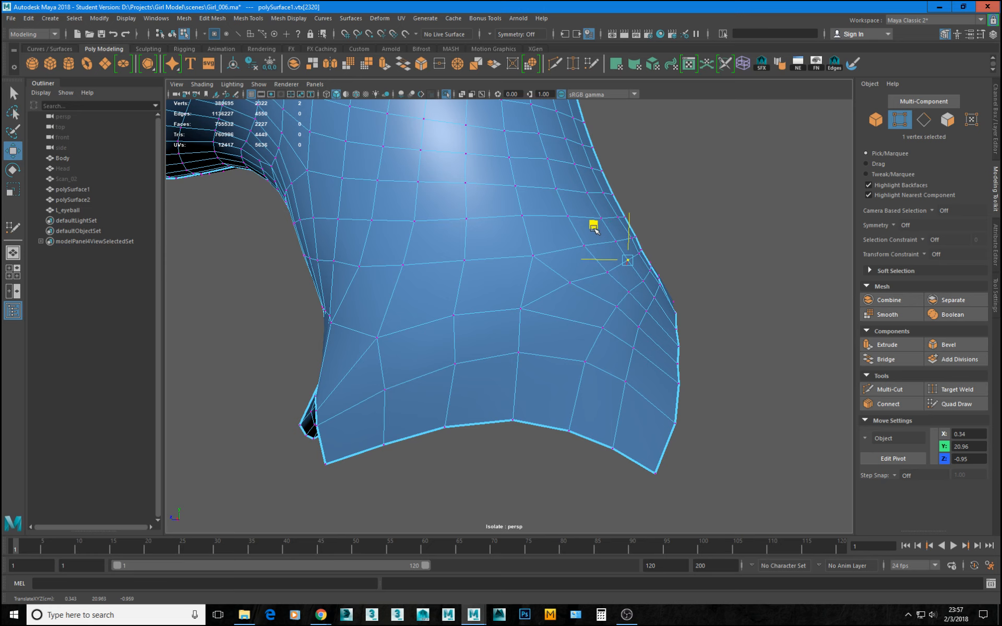
left_click(639, 255)
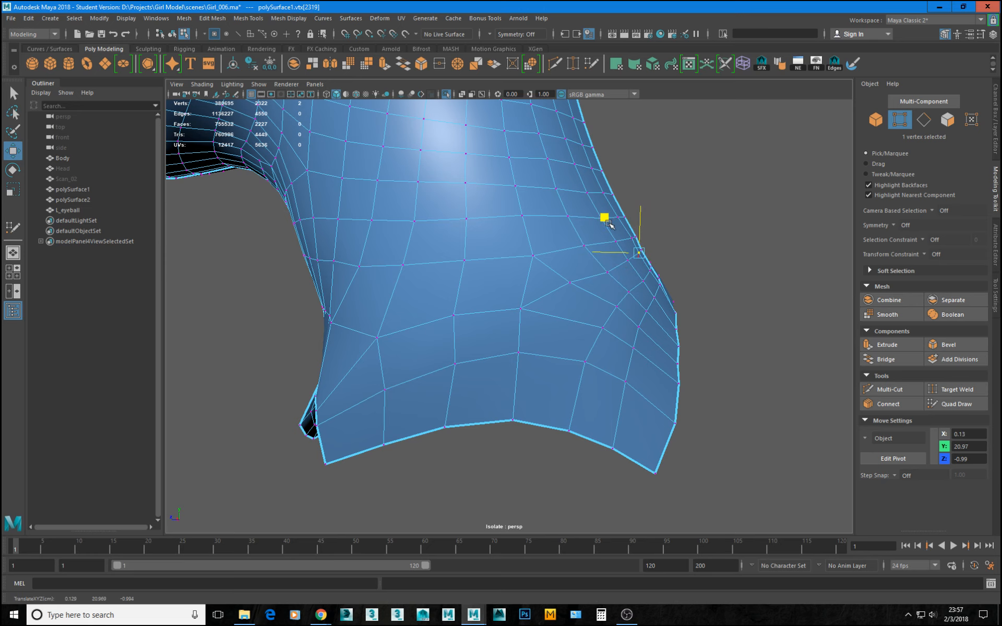
Move the new row's outermost vertex on the side of the neck base to even the surrounding quads.
left_click(571, 285)
left_click_drag(537, 248, 545, 253)
left_click_drag(545, 263, 507, 321, "alt")
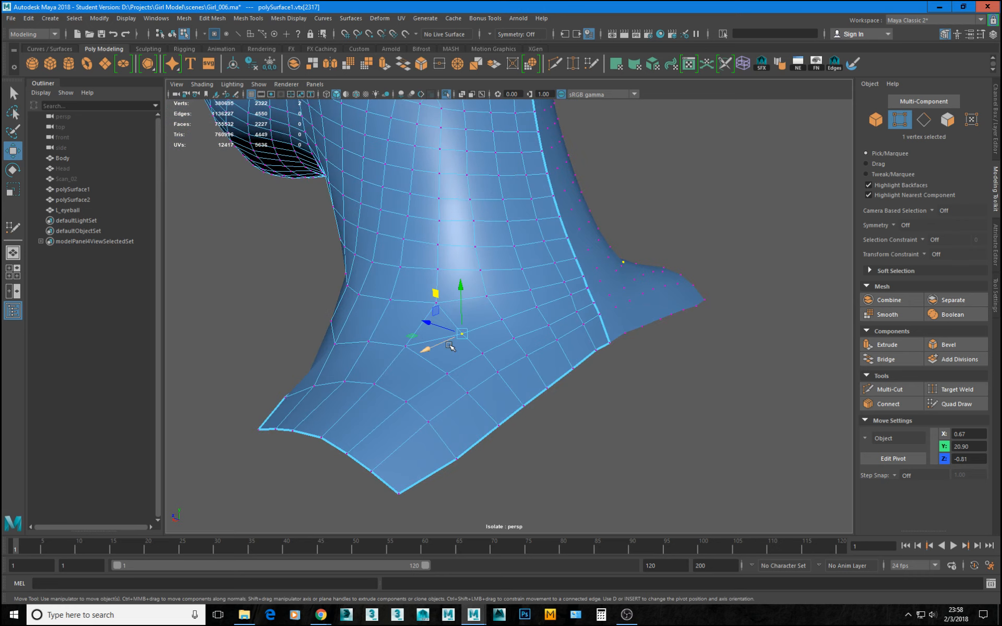
left_click_drag(447, 336, 506, 371, "alt")
right_click_drag(506, 371, 548, 381, "alt")
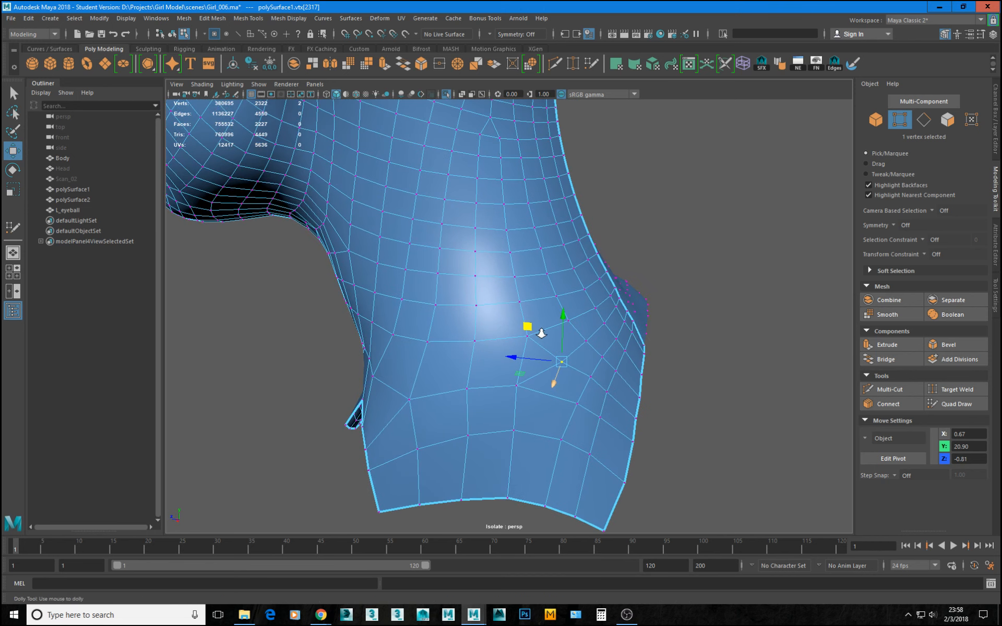
left_click_drag(542, 333, 534, 333, "alt")
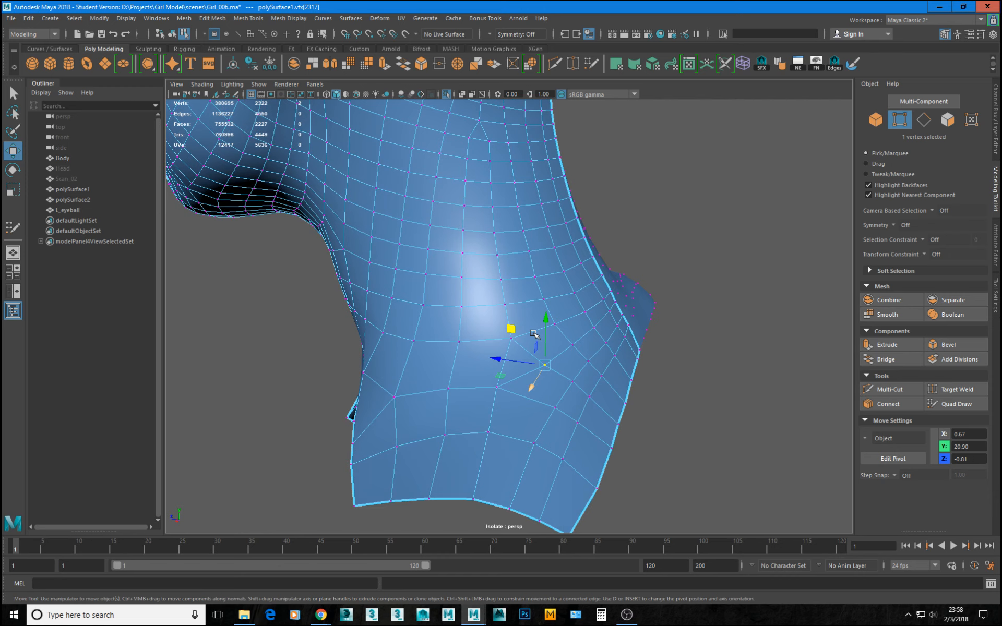
left_click_drag(534, 335, 452, 354, "alt")
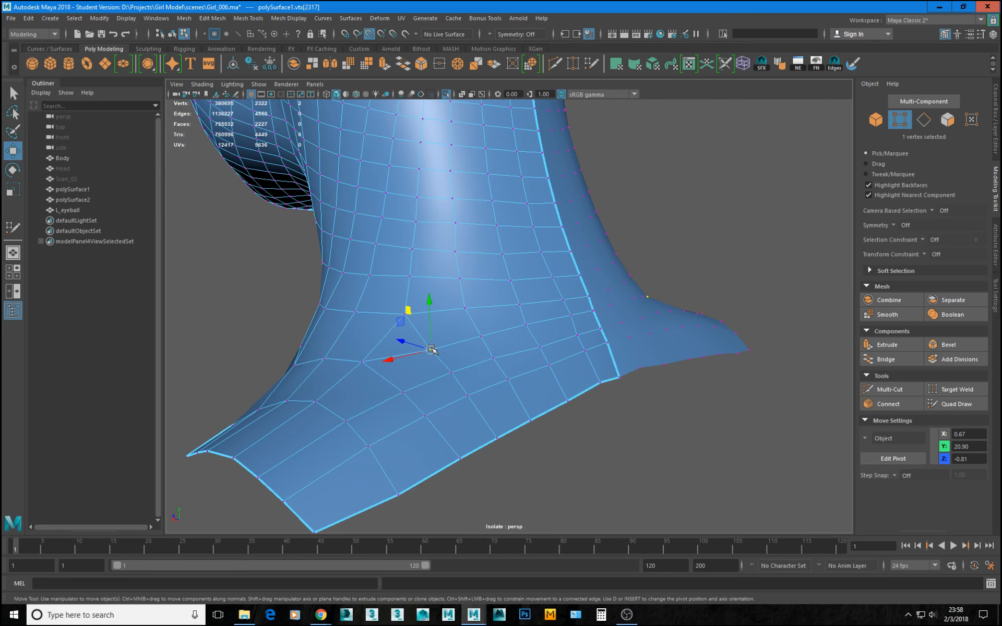
Try shifting the vertices around the new row's outer end, then undo the moves.
left_click_drag(431, 350, 432, 384)
key("ctrl+z")
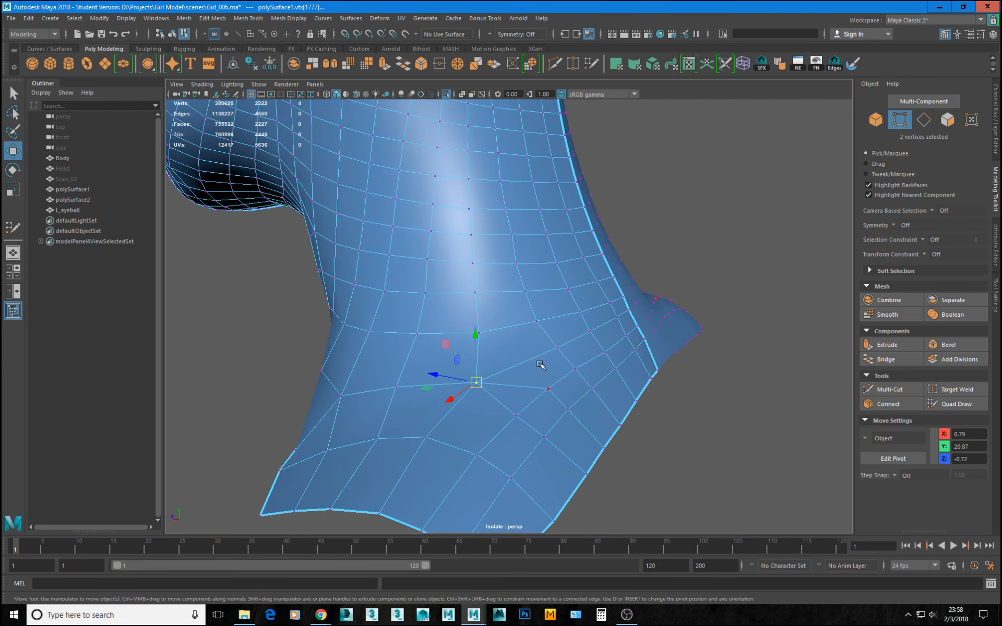
key("ctrl+z")
key("ctrl+z")
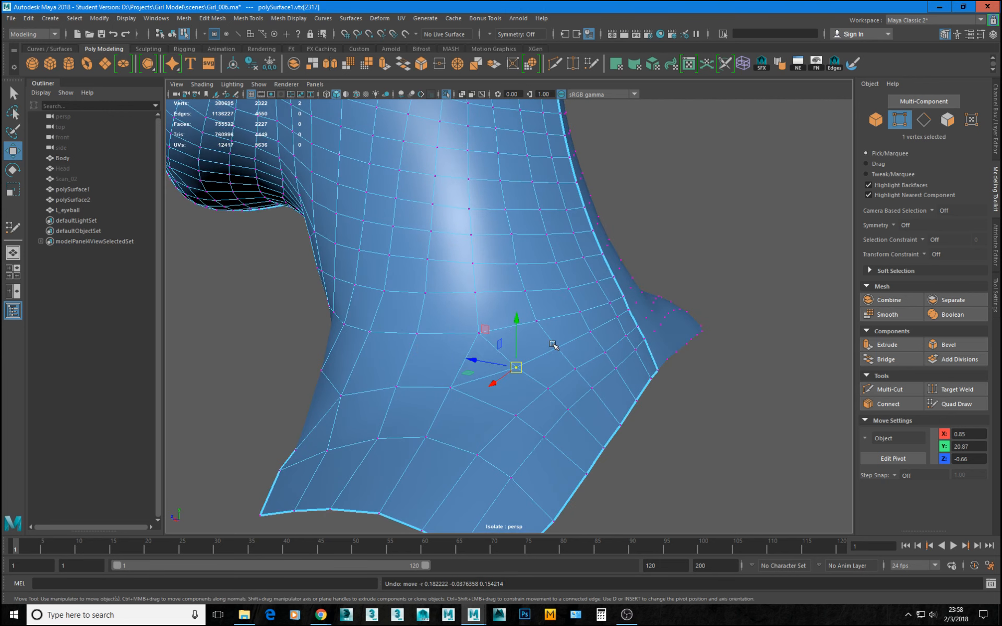
Nudge the new row's outermost vertex and a vertex higher on the side of the neck along Z.
scroll(548, 354, "down", 2)
scroll(512, 361, "up", 2)
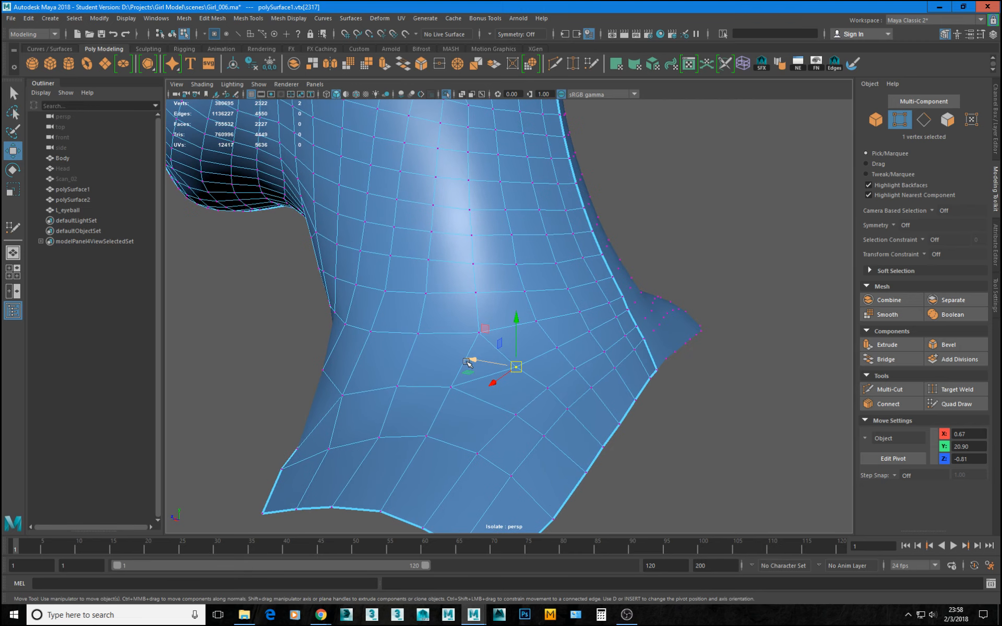
left_click_drag(467, 362, 442, 340, "alt")
left_click(467, 341)
left_click(470, 297)
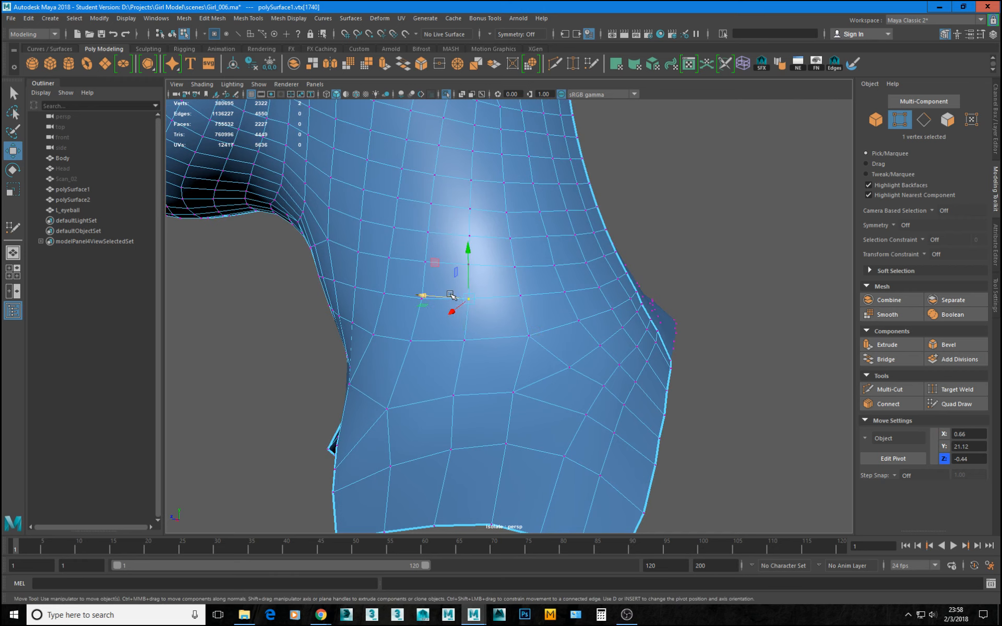
Switch to edge editing and move the edge at the rear center border, then select and adjust the seven-edge row near the base.
left_click_drag(452, 295, 420, 349)
scroll(424, 354, "up", 2)
right_click_drag(429, 389, 435, 373)
left_click(432, 381)
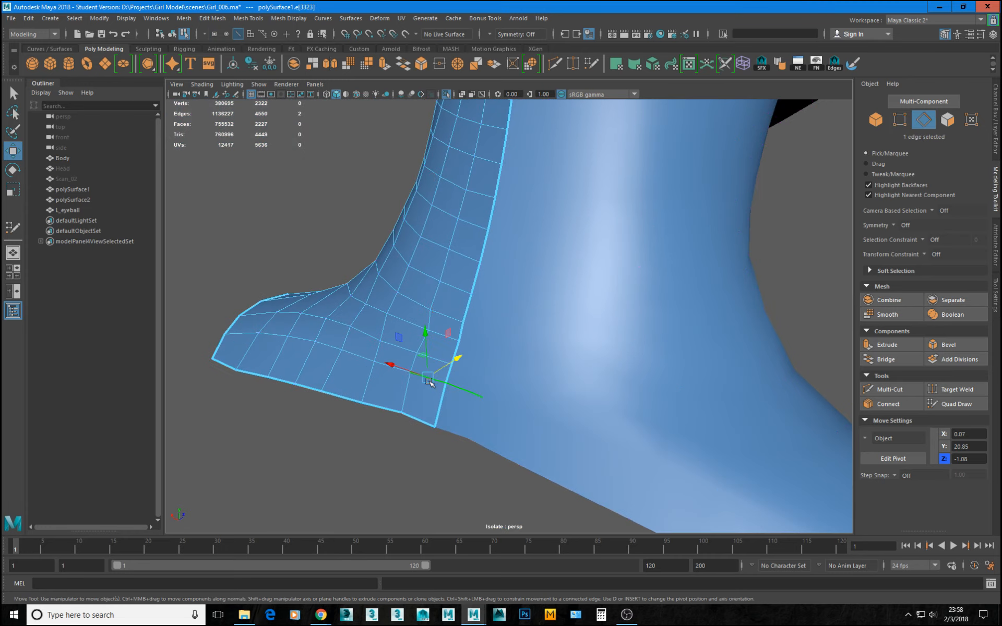
left_click_drag(432, 381, 354, 306, "alt")
double_click(357, 346)
mouse_move(378, 343)
left_mouse_down("alt")
mouse_move(353, 327)
mouse_move(369, 331)
mouse_move(366, 350)
left_mouse_up("alt")
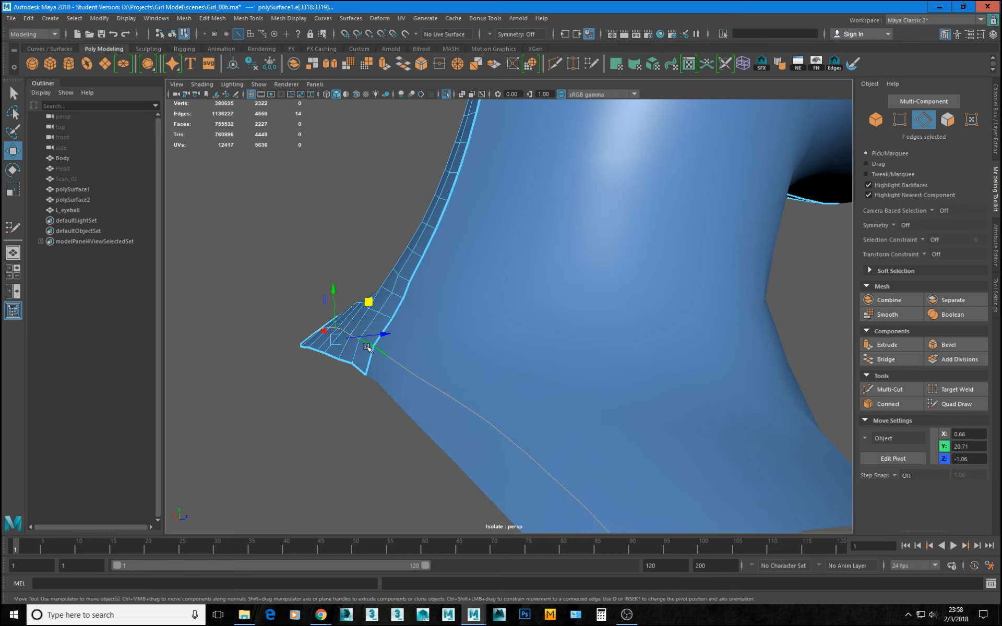
Move three individual edges beside the rear center border to smooth the neck's profile into the base.
left_click(401, 309)
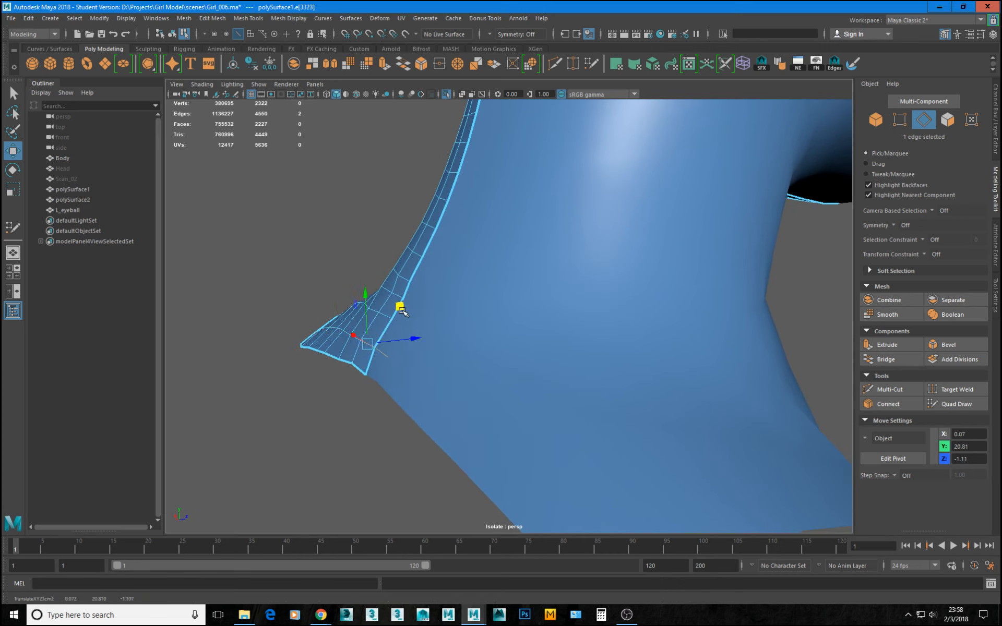
left_click(423, 261)
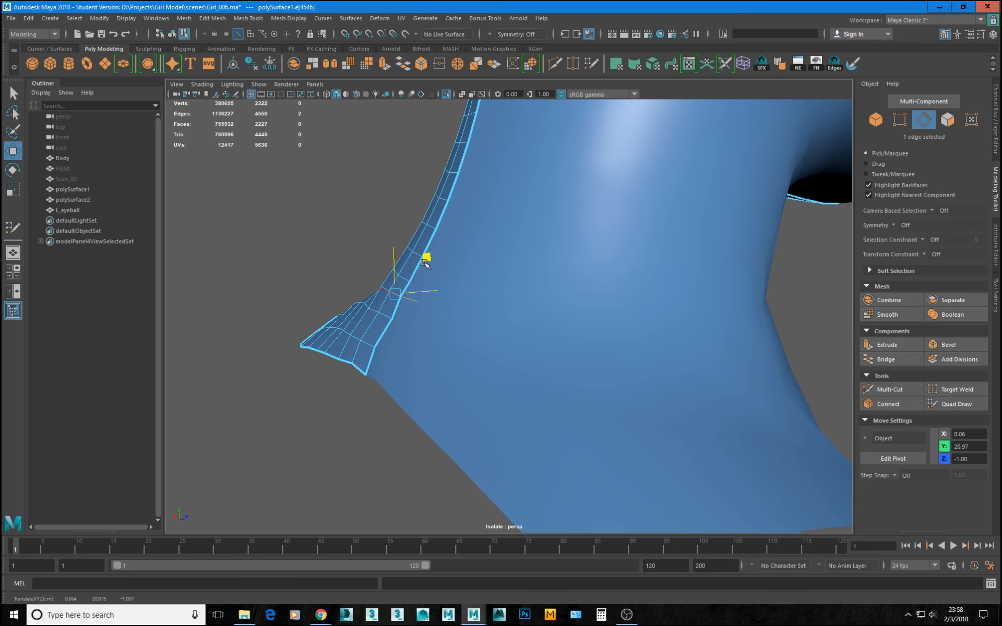
left_click(394, 315)
left_click_drag(414, 317, 559, 316)
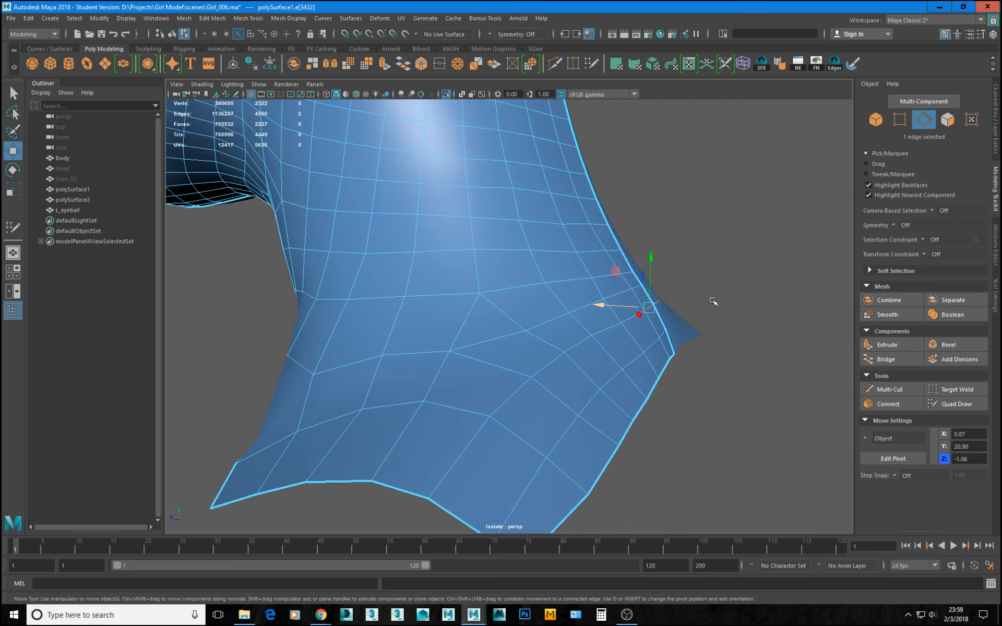
Switch to vertex editing and shift the bottom border vertex beside the rear center line sideways along X.
left_click_drag(627, 333, 617, 290, "alt")
key("F9")
left_click(565, 338)
left_click(545, 382)
left_click_drag(544, 383, 529, 384)
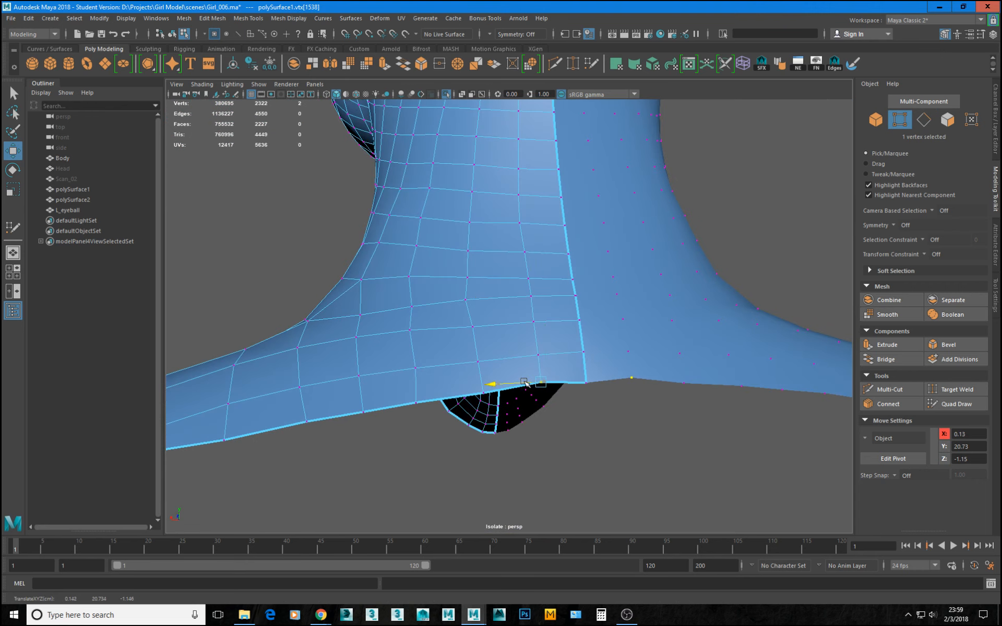
left_click_drag(540, 339, 519, 350)
Shift individual vertices across the rear neck sideways along X to even the column spacing.
left_click(468, 300)
left_click_drag(451, 301, 443, 302)
left_click(412, 330)
left_click_drag(399, 331, 390, 331)
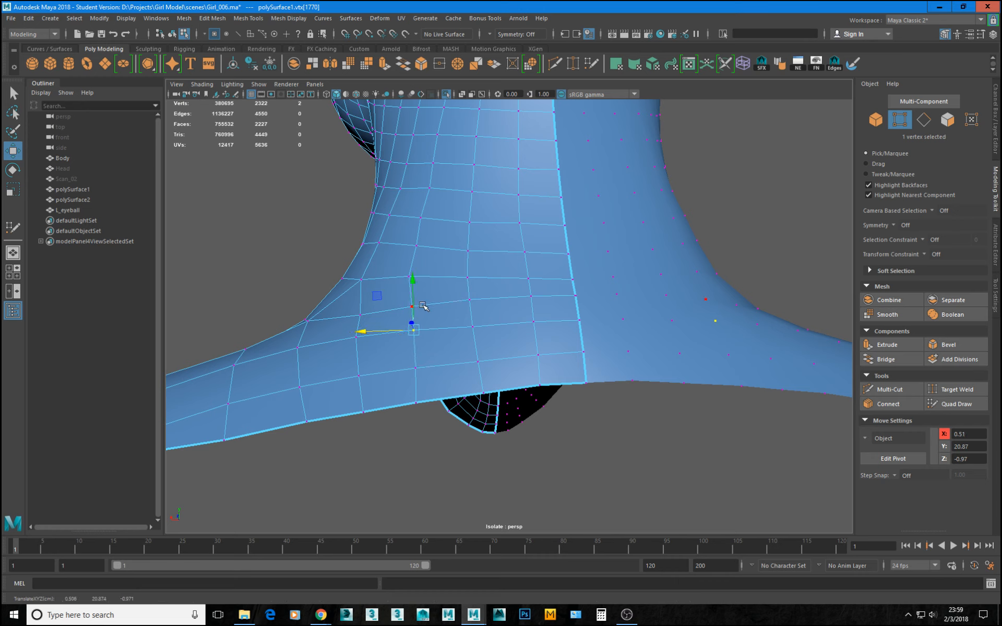
left_click(415, 308)
left_click(410, 278)
left_click_drag(387, 281, 392, 280)
left_click(428, 188)
left_click_drag(412, 188, 413, 187)
Try inserting a Multi-Cut edge loop down the side of the neck base and moving its end vertex, then undo both.
right_click_drag(492, 311, 424, 292, "alt")
left_click_drag(419, 284, 448, 310, "alt")
left_click_drag(450, 362, 460, 372, "alt")
middle_click_drag(463, 375, 469, 354, "alt")
right_click_drag(430, 332, 496, 406, "alt")
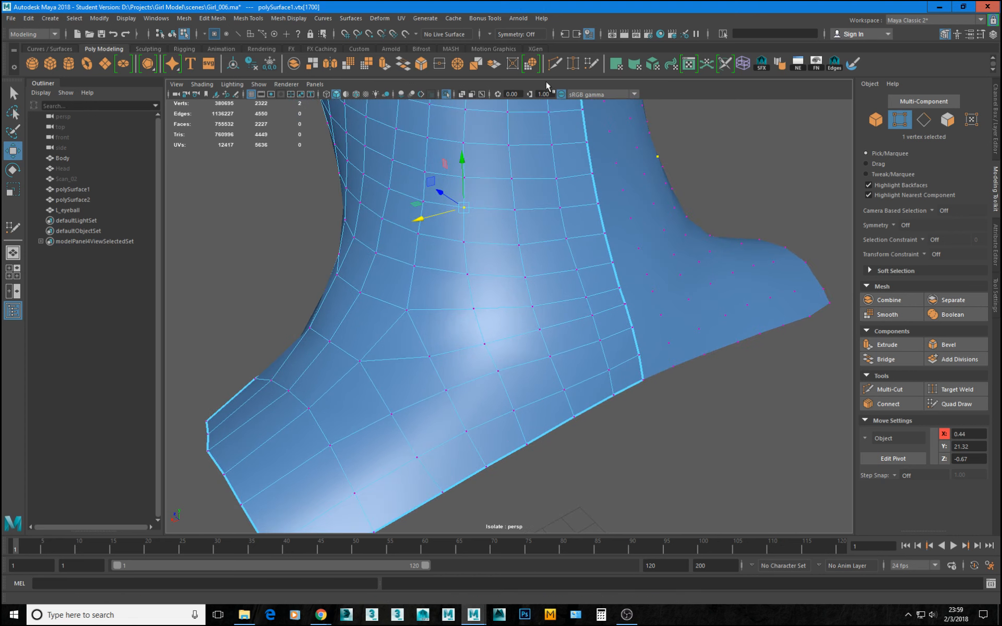
left_click(555, 64)
left_click(420, 405, "ctrl")
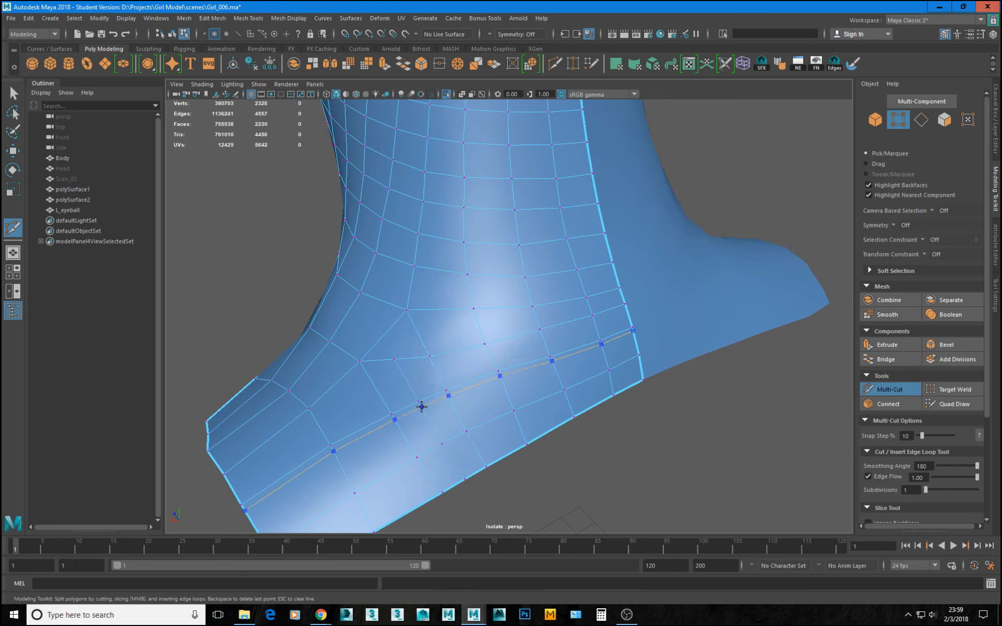
key("w")
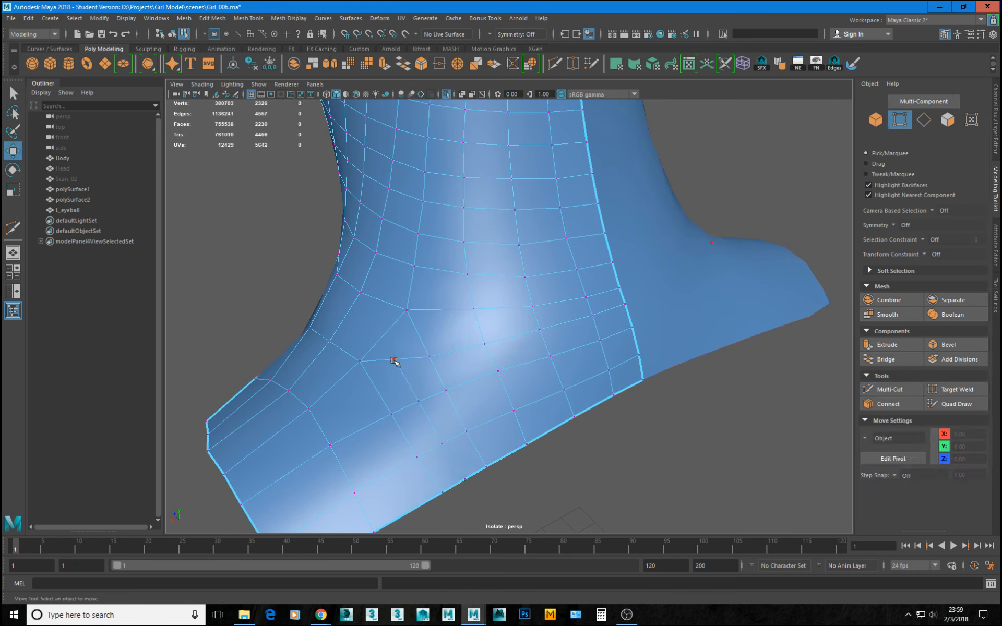
left_click(395, 361)
left_click_drag(396, 360, 407, 375)
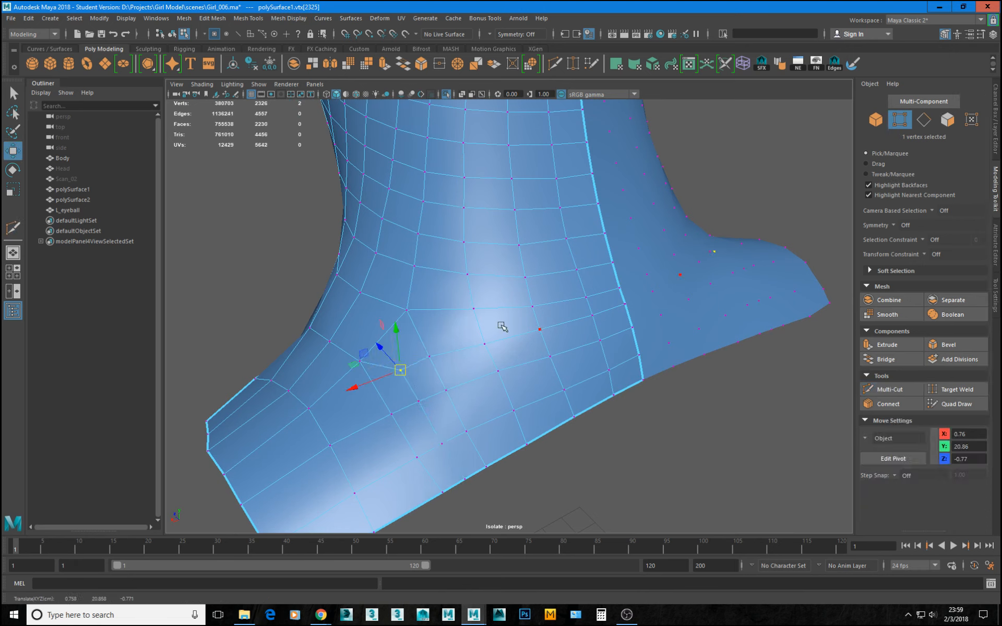
key("ctrl+z")
key("ctrl+z")
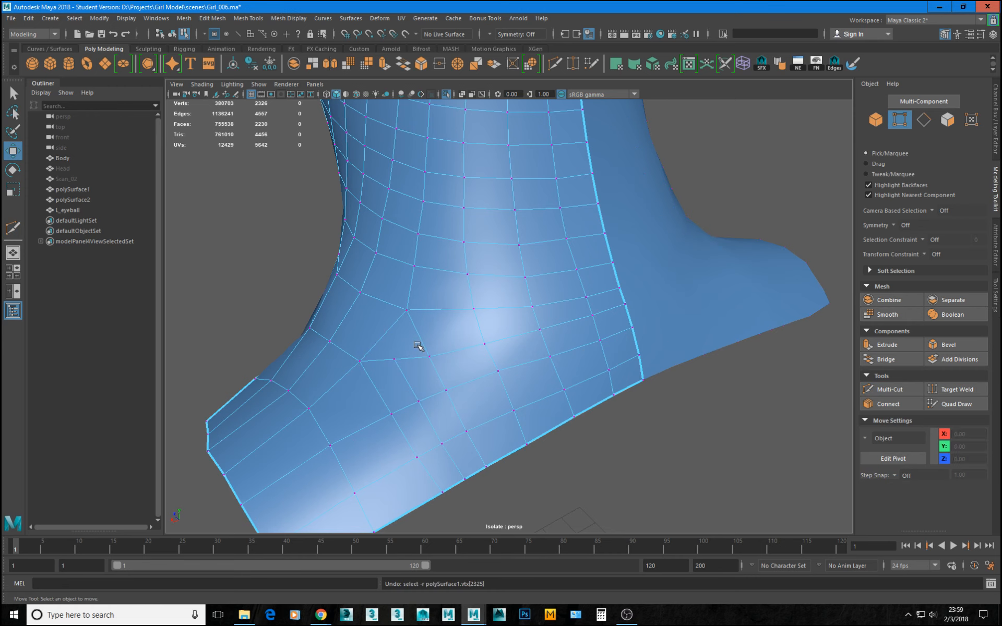
left_click_drag(372, 346, 488, 172, "alt")
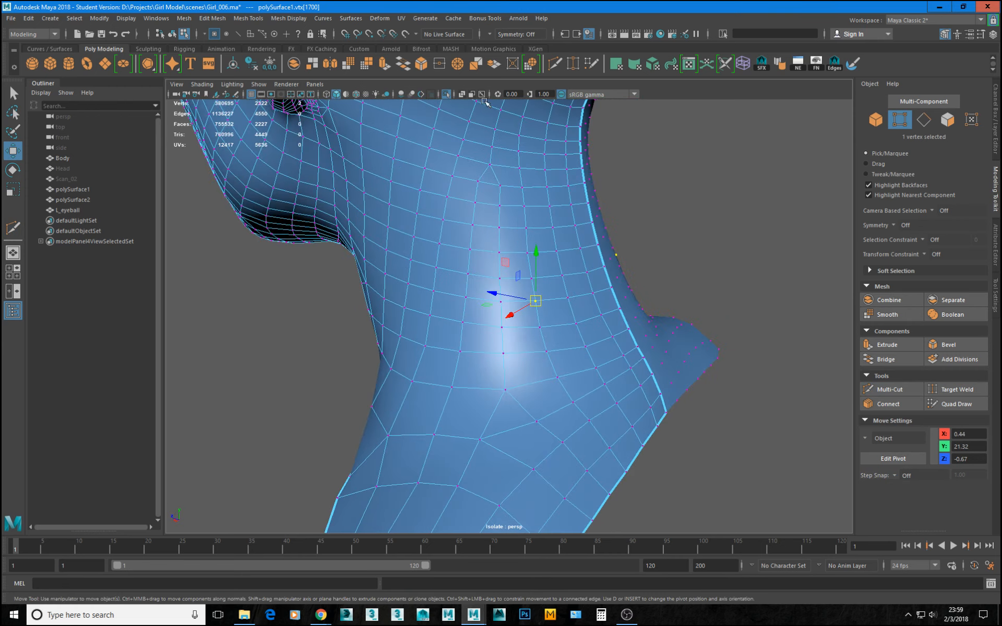
Multi-Cut an edge from the side neck base's pole vertex to the edge above, and insert a centered edge loop up the neck.
left_click(556, 64)
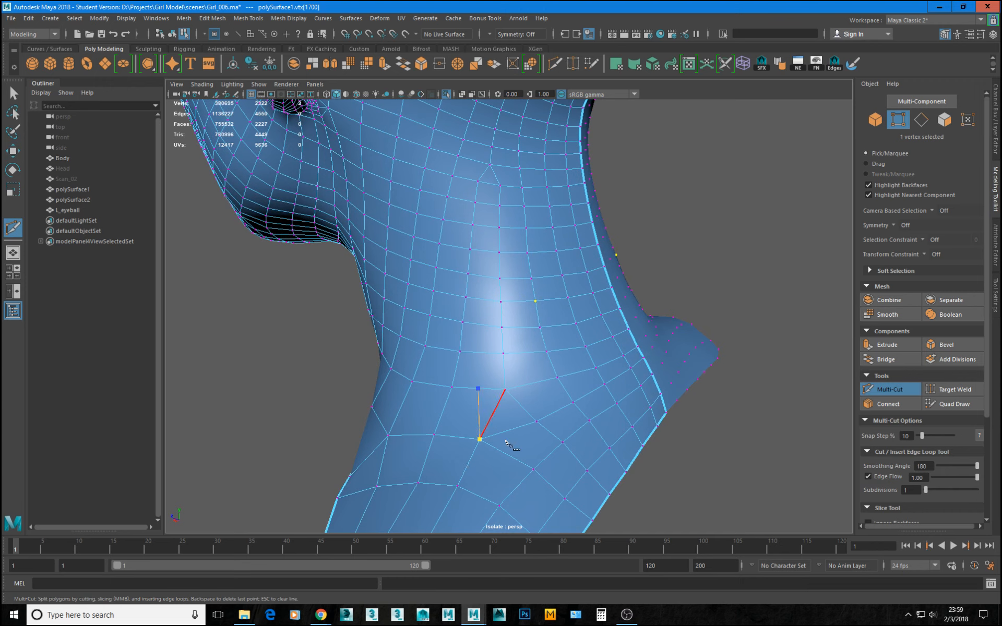
key("Return")
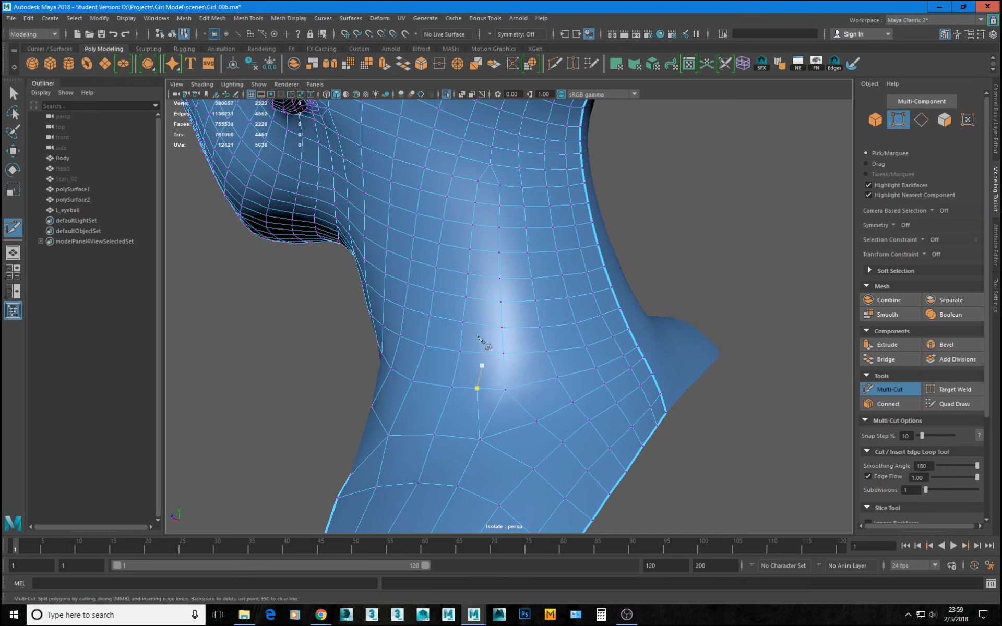
key("q")
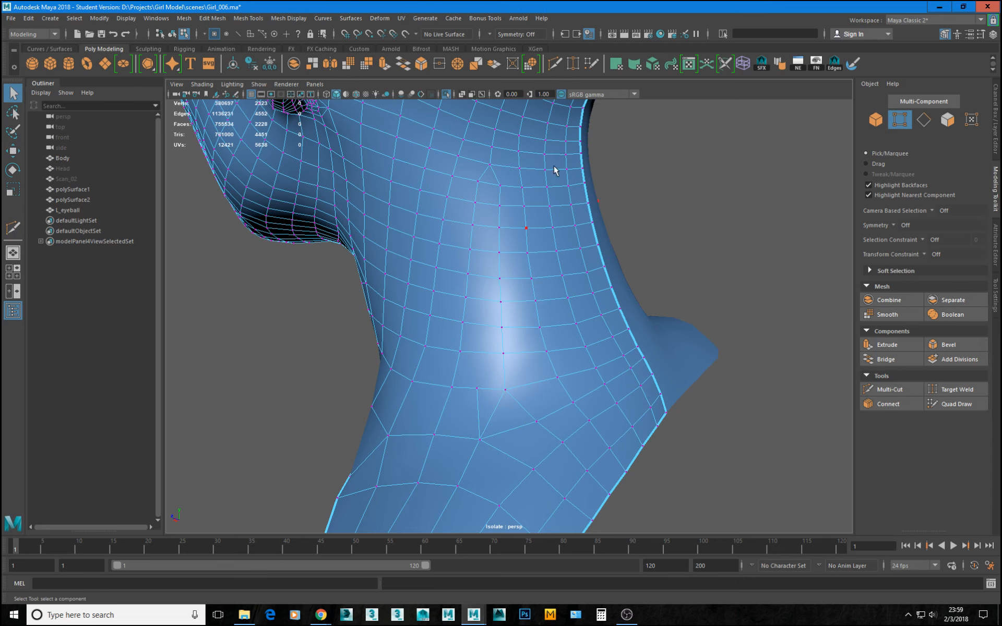
left_click(555, 65)
middle_click(480, 322, "ctrl")
Examine the topology flow of the inserted edge loop from the neck up around the head and face.
left_click_drag(528, 191, 464, 238, "alt")
right_click_drag(465, 238, 493, 230, "alt")
right_click_drag(557, 254, 481, 207, "alt")
middle_click_drag(510, 221, 503, 359, "alt")
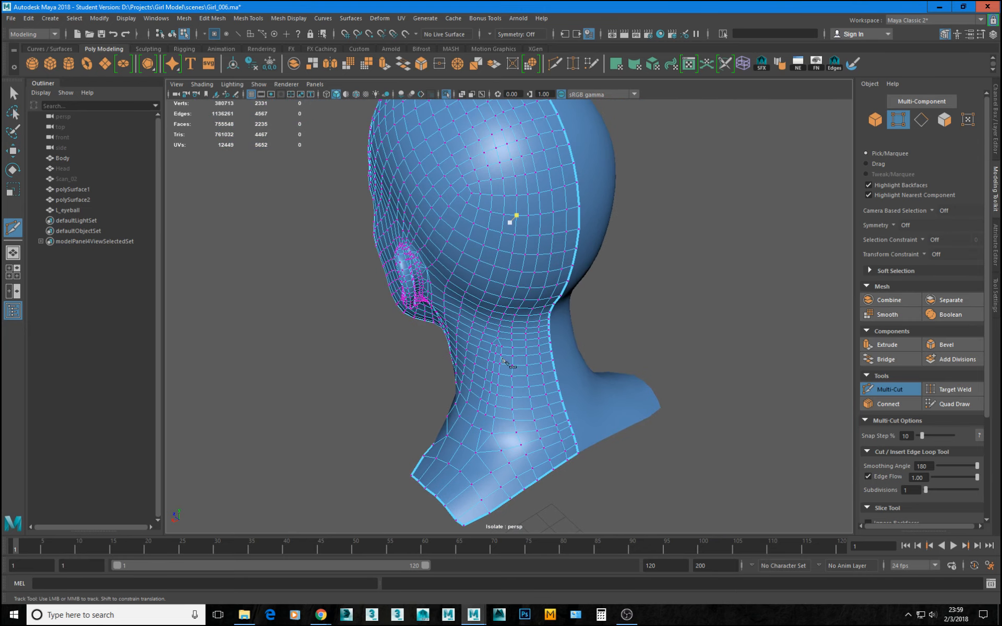
left_click_drag(527, 225, 562, 278, "alt")
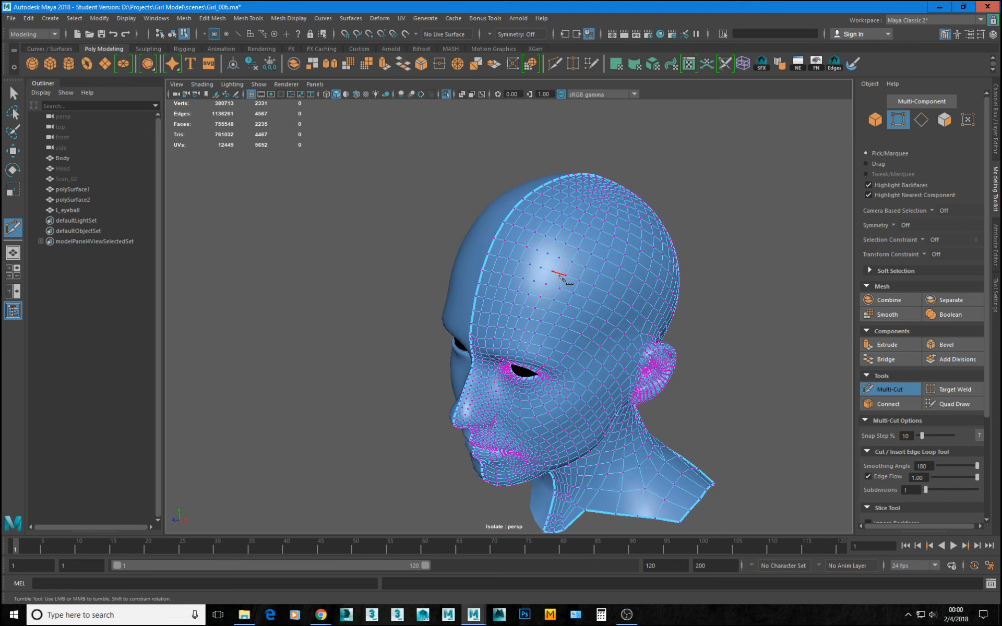
left_click_drag(616, 321, 525, 247, "alt")
left_click_drag(545, 376, 624, 170, "alt")
mouse_move(615, 279)
left_mouse_down("alt")
mouse_move(585, 281)
mouse_move(539, 208)
mouse_move(631, 272)
left_mouse_up("alt")
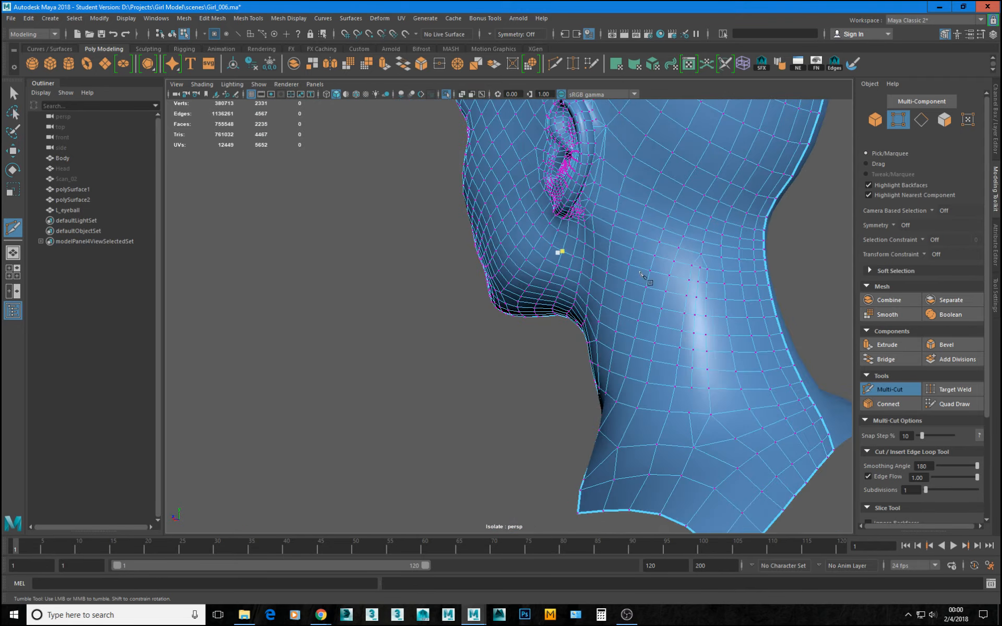
Multi-Cut an edge beside the diagonal at the side neck base, and delete the diagonal edge running down to the lower pole vertex.
middle_click_drag(718, 360, 522, 239, "alt")
right_click_drag(522, 240, 540, 298, "alt")
middle_click_drag(505, 224, 534, 298, "alt")
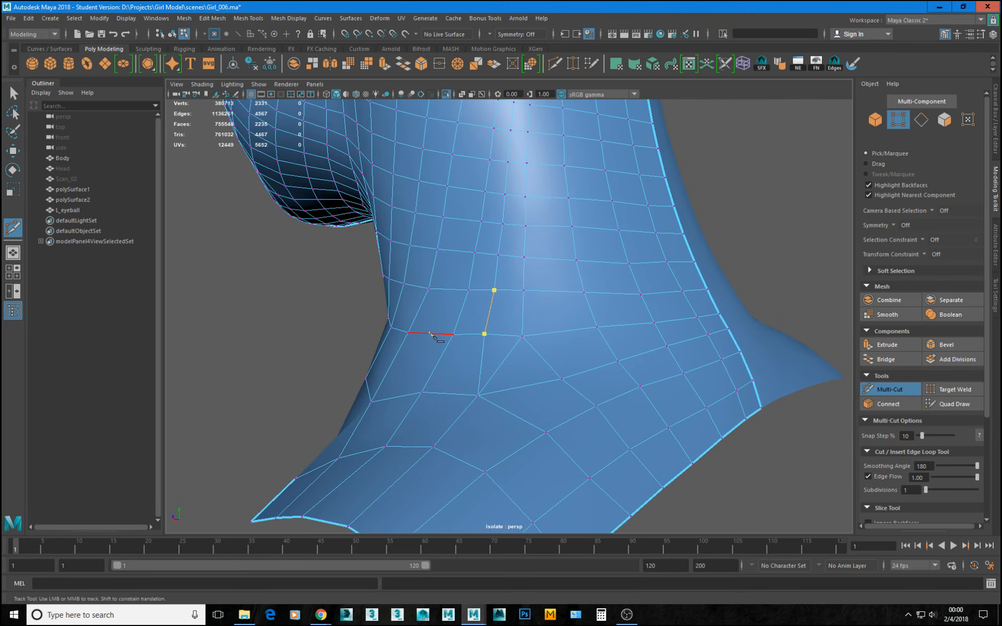
key("w")
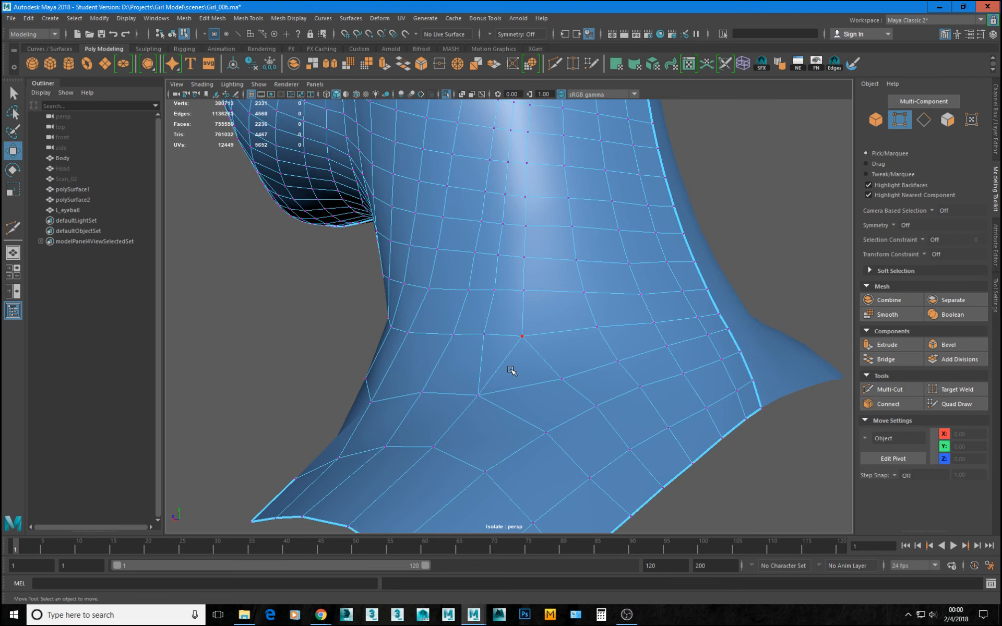
left_click(515, 345)
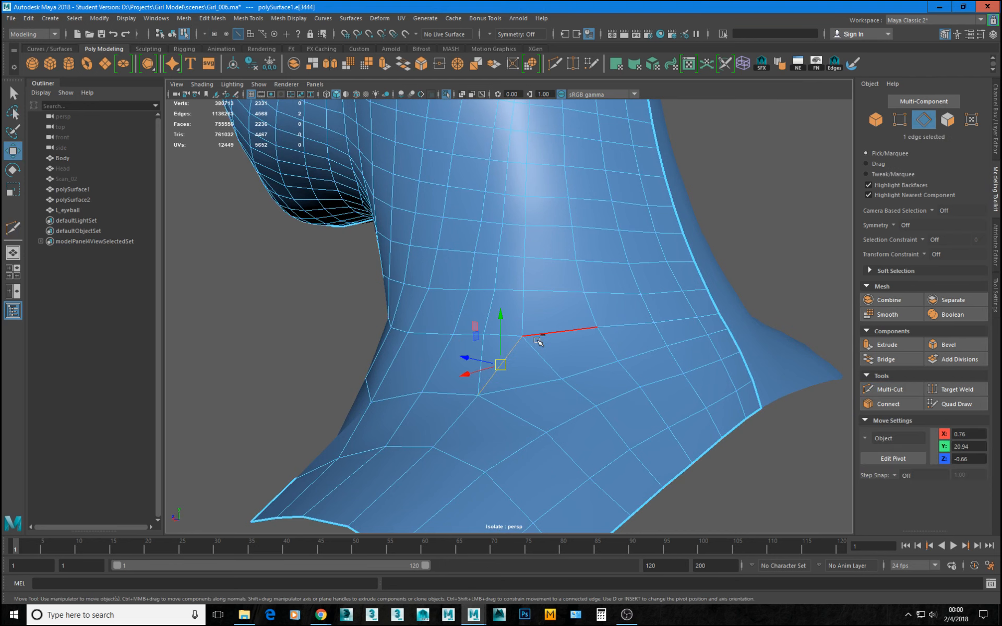
key("ctrl+Delete")
Lower the vertex just beneath the pole on the upper side neck slightly, to Y 21.77.
scroll(543, 343, "down", 2)
left_click_drag(550, 342, 486, 343, "alt")
scroll(491, 344, "down", 1)
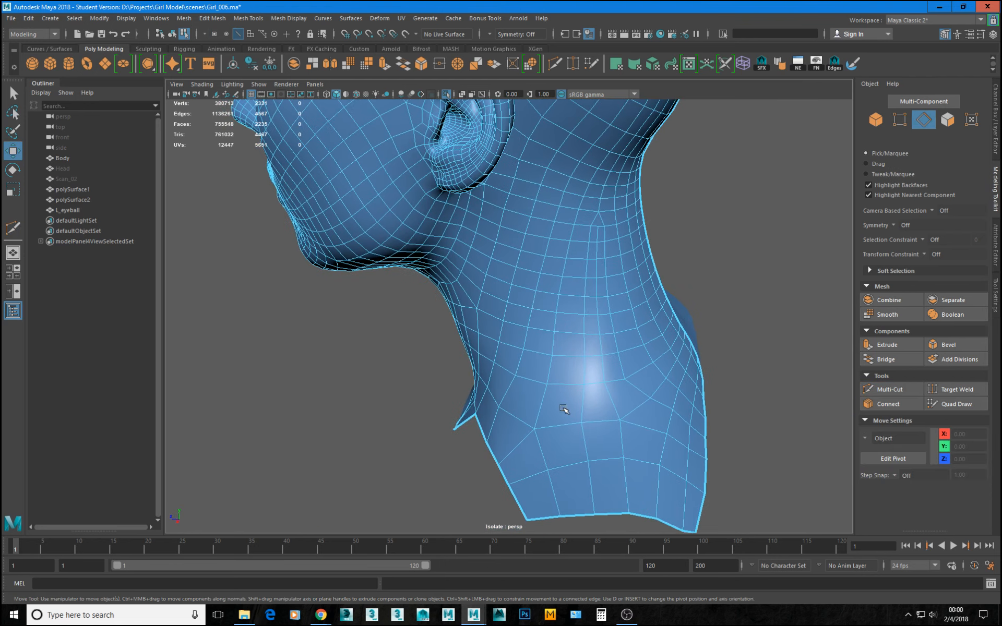
left_click_drag(590, 300, 553, 273, "alt")
scroll(541, 313, "up", 2)
middle_click_drag(550, 217, 520, 295, "alt")
scroll(519, 295, "up", 2)
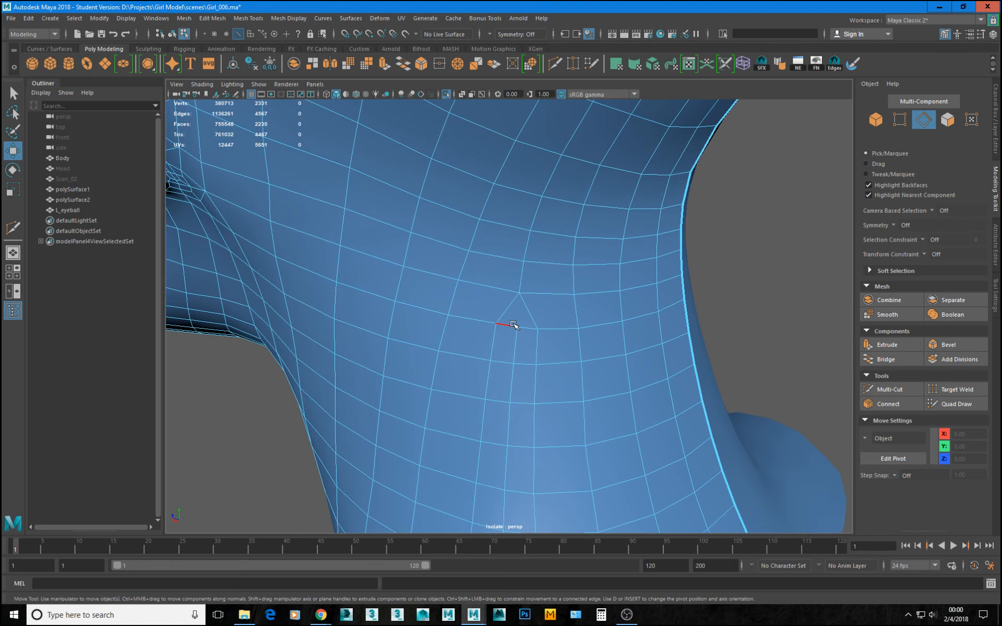
key("F9")
left_click(517, 329)
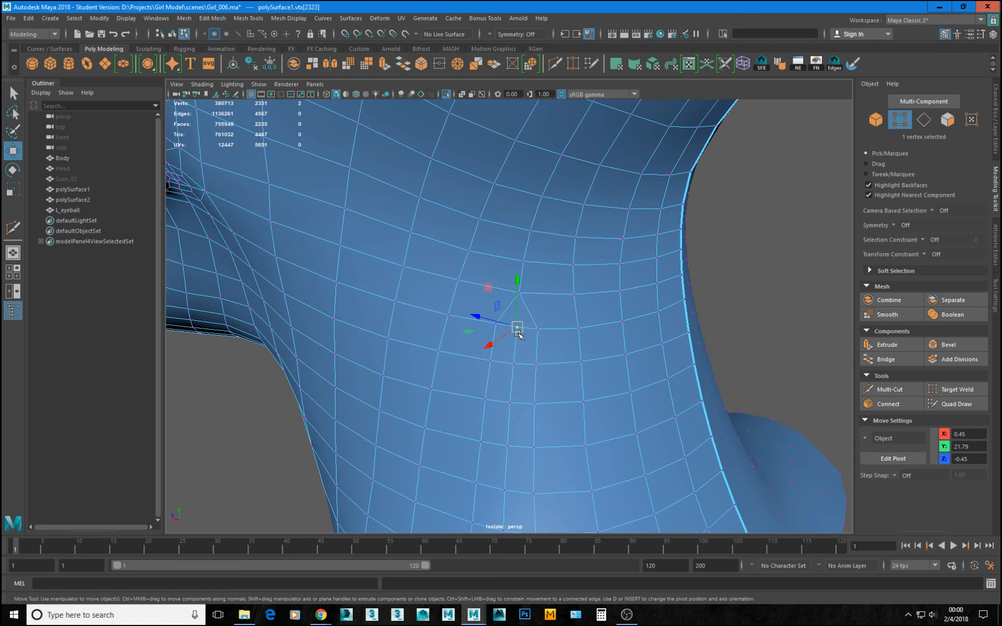
left_click_drag(511, 289, 499, 332)
right_click_drag(570, 360, 529, 330, "alt")
left_click_drag(528, 329, 593, 321, "alt")
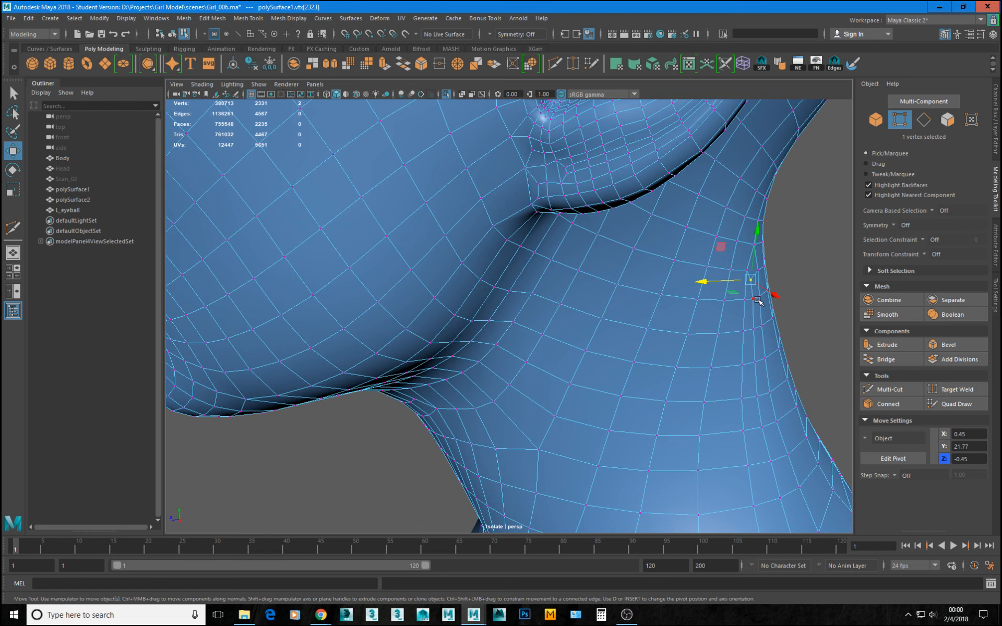
Shift the same vertex along Z and across the XZ plane to X 0.44, Z -0.45, following the neck's curvature.
middle_click_drag(758, 301, 777, 295)
left_click_drag(777, 296, 777, 296)
left_click_drag(705, 315, 659, 314, "alt")
left_click_drag(485, 258, 478, 247)
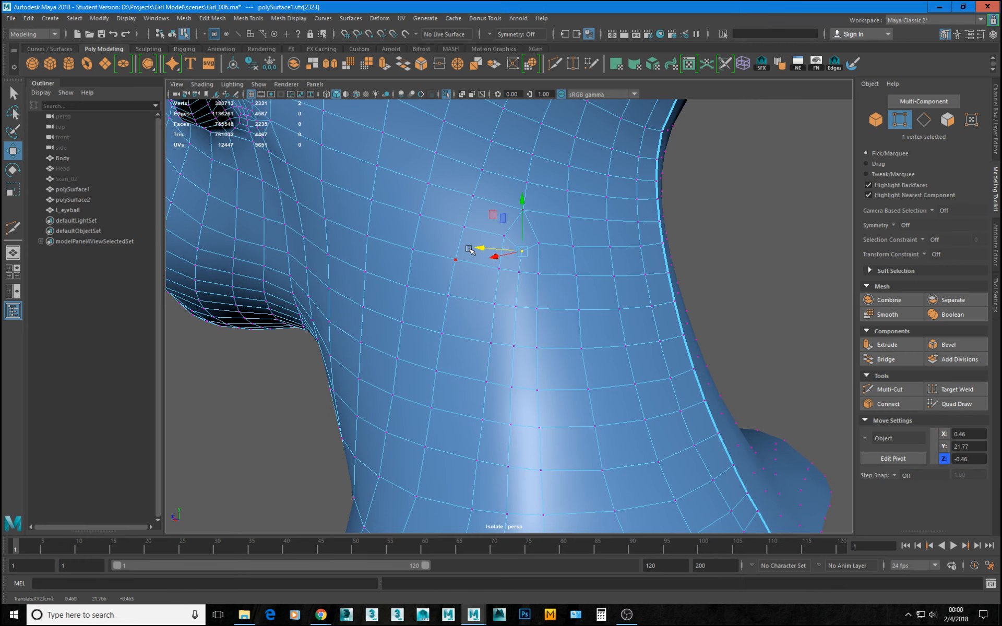
left_click_drag(529, 311, 532, 313, "alt")
left_click_drag(495, 237, 667, 329, "alt")
scroll(648, 435, "down", 3)
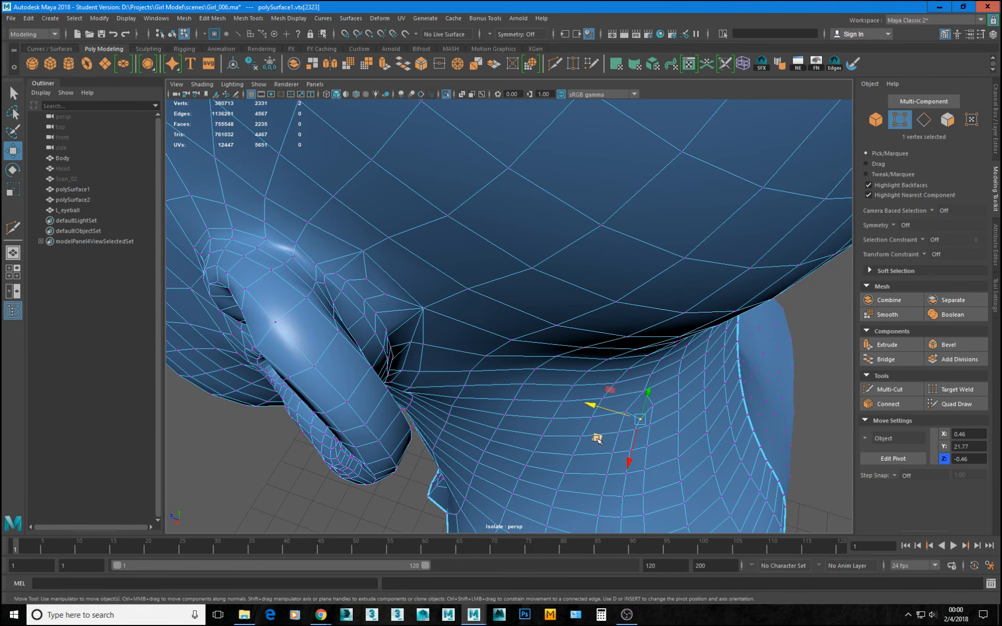
middle_click_drag(596, 438, 595, 430)
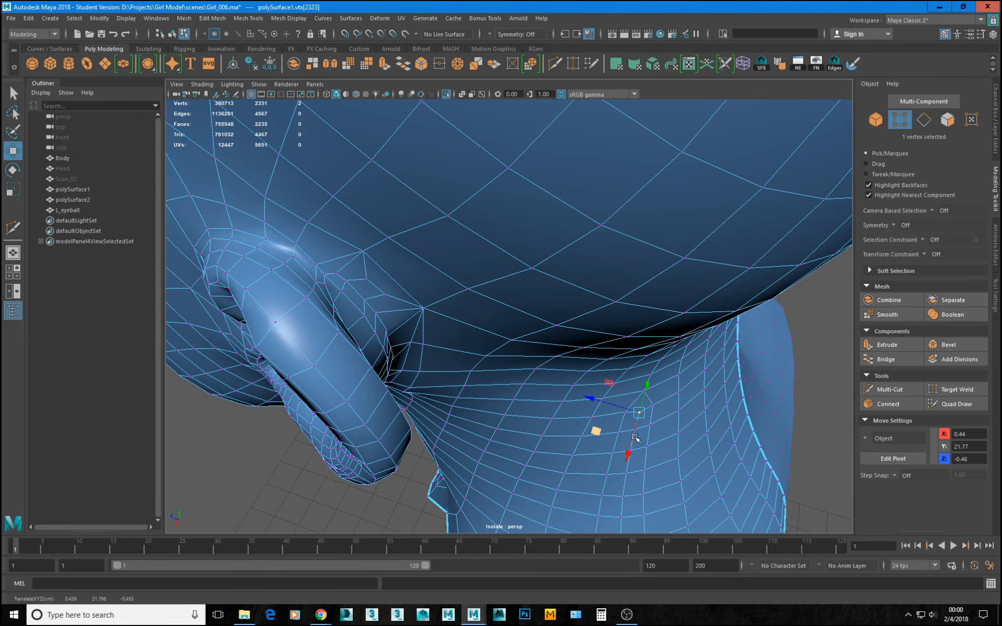
left_click_drag(595, 430, 620, 374, "alt")
left_click_drag(543, 235, 542, 231)
left_click_drag(544, 235, 628, 332, "alt")
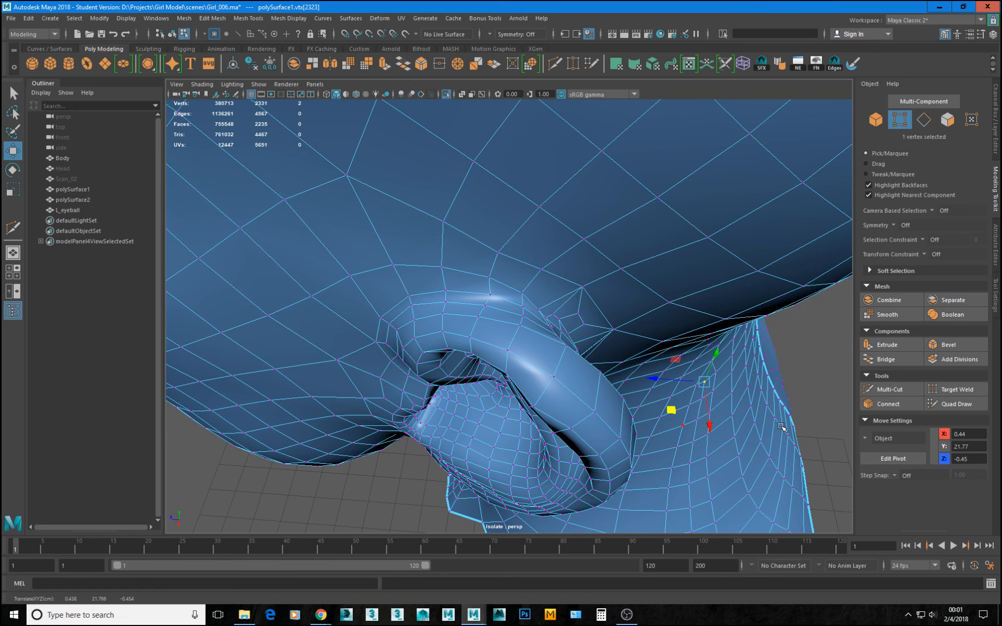
left_click_drag(675, 416, 713, 397, "alt")
Preview polySurface1 smoothed, examine the neck and ear area from several angles, and return to the unsmoothed cage.
right_click_drag(714, 397, 668, 332)
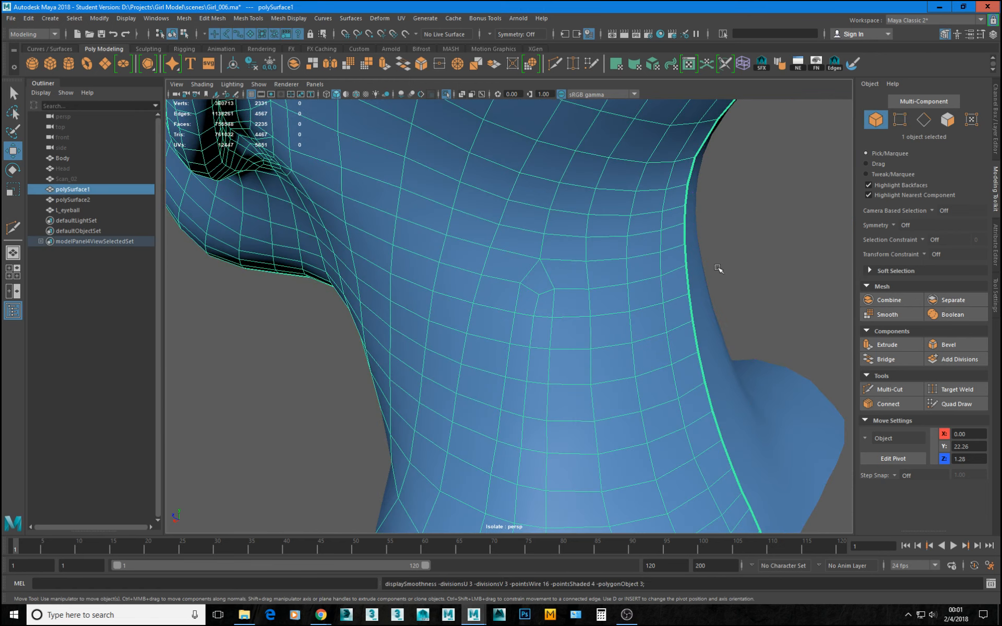
left_click(780, 287)
left_click_drag(781, 287, 698, 262, "alt")
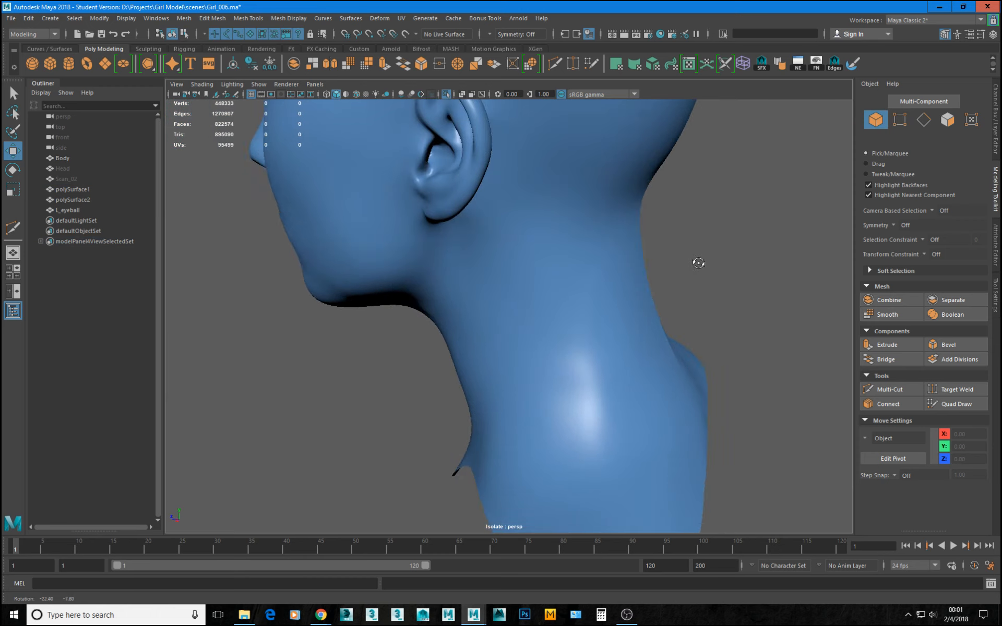
left_click_drag(612, 278, 684, 389, "alt")
left_click_drag(656, 438, 555, 334, "alt")
left_click(555, 334)
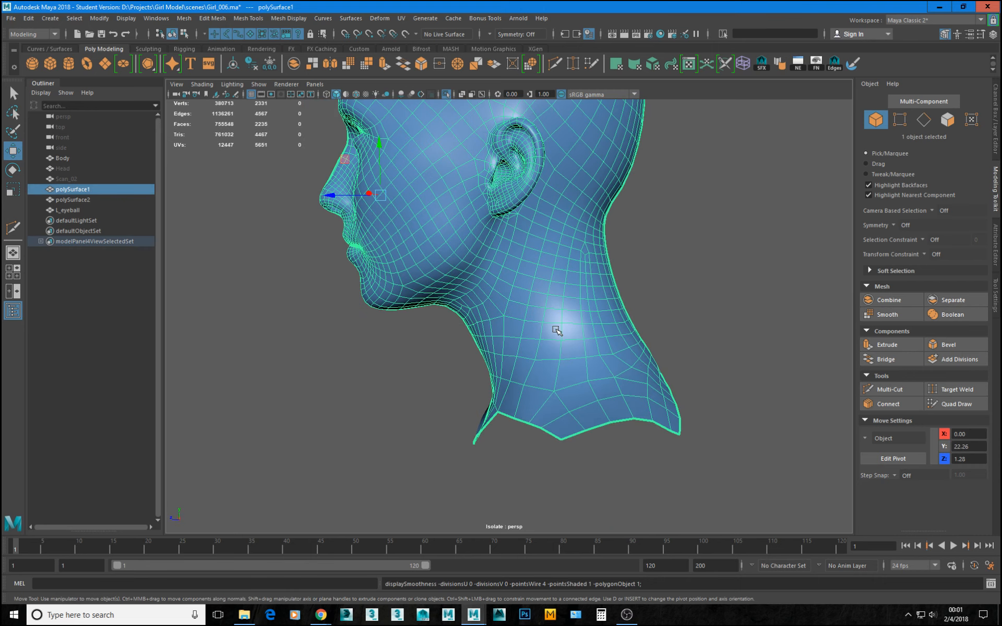
scroll(556, 334, "up", 2)
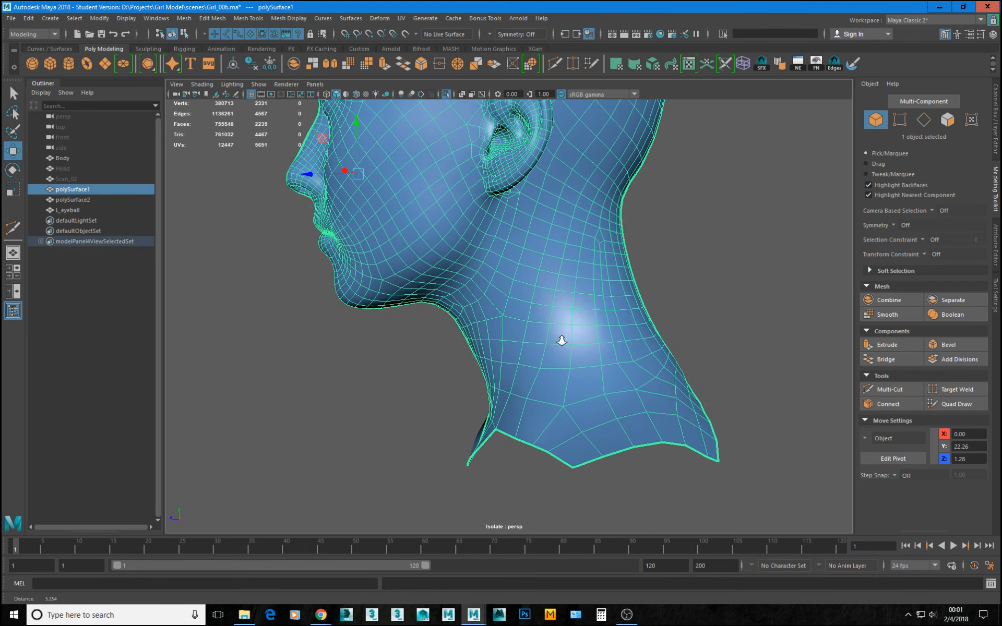
Hide the Body mesh and unhide the Head mesh with the isolated view turned off.
left_click(61, 167)
left_click(71, 158, "ctrl")
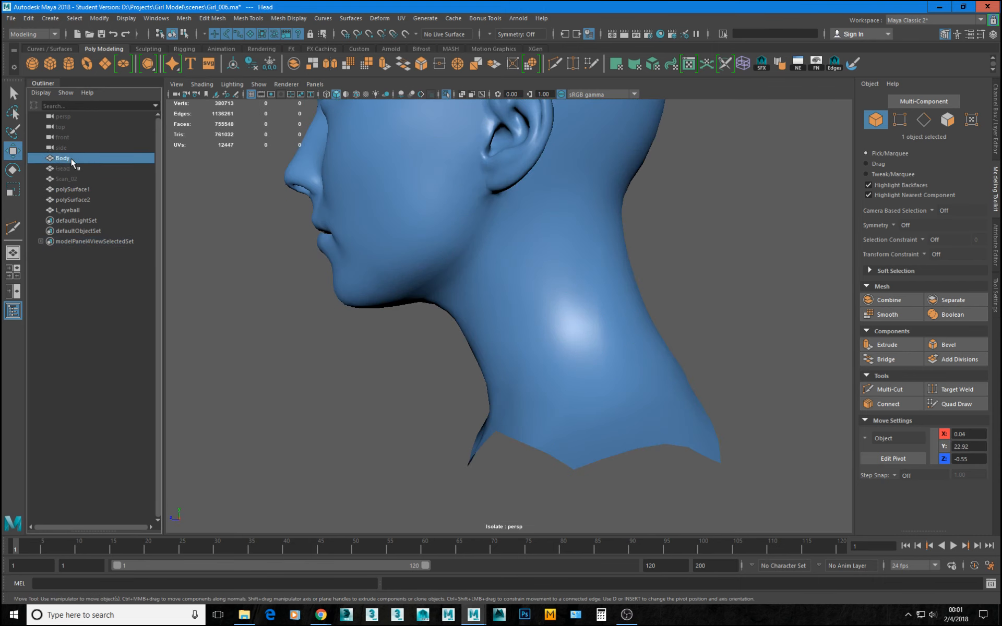
key("ctrl+h")
left_click(68, 166)
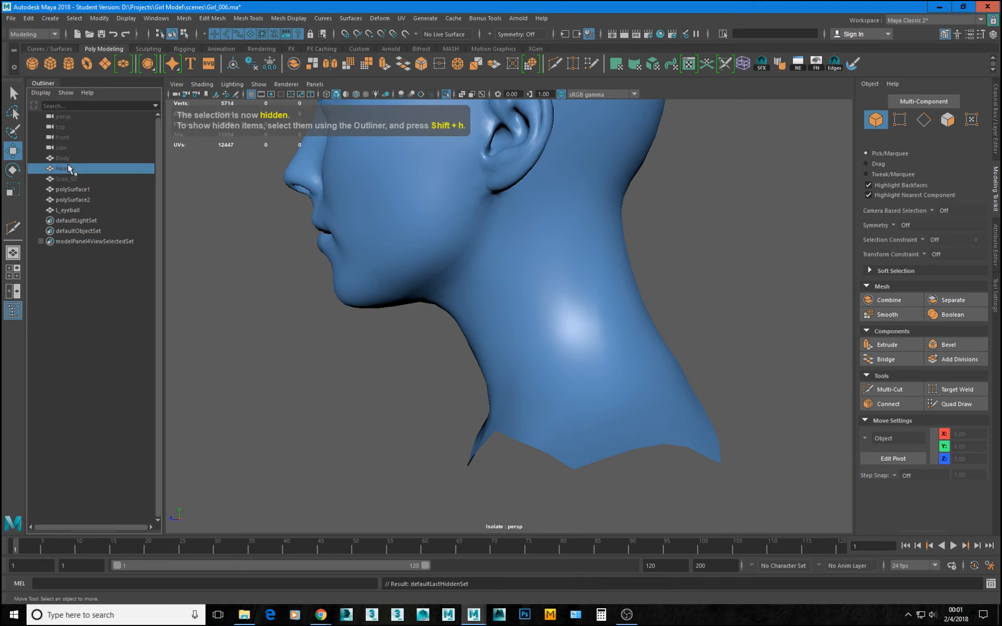
key("ctrl+1")
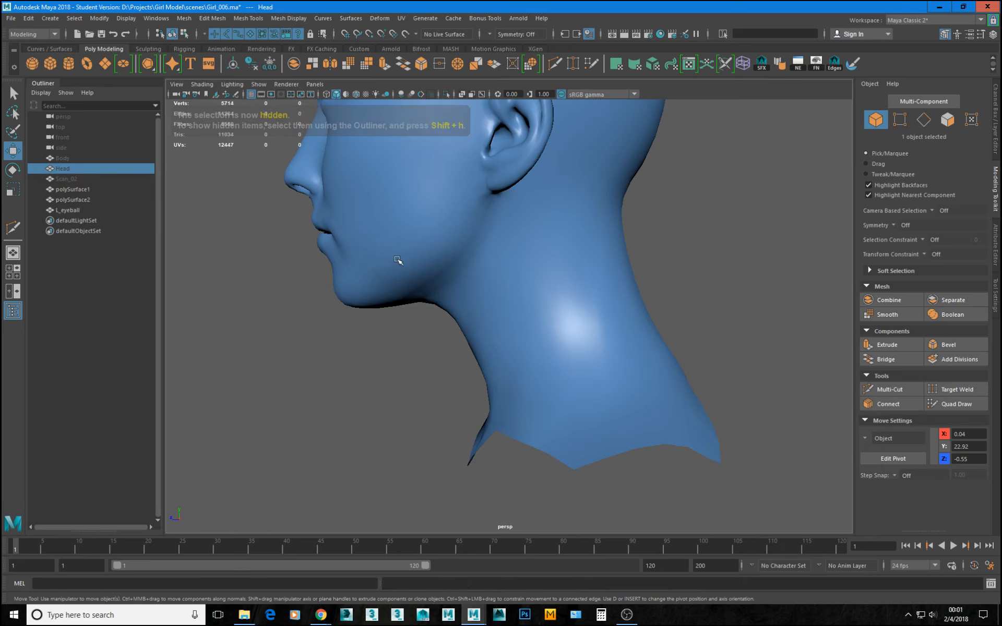
left_click_drag(399, 263, 420, 269, "alt")
left_click(110, 168)
key("shift+h")
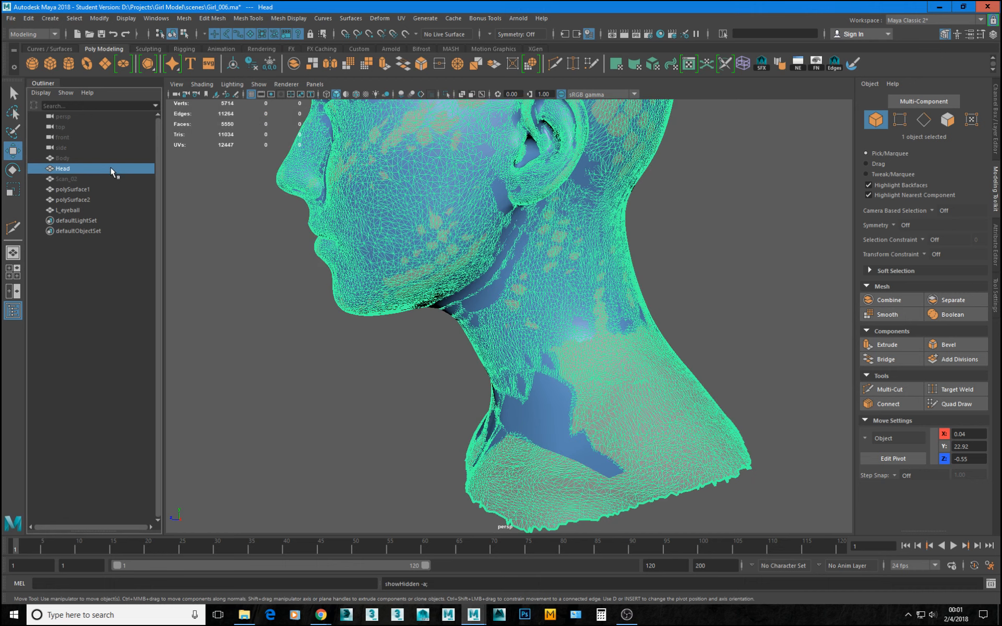
key("ctrl+1")
key("ctrl+1")
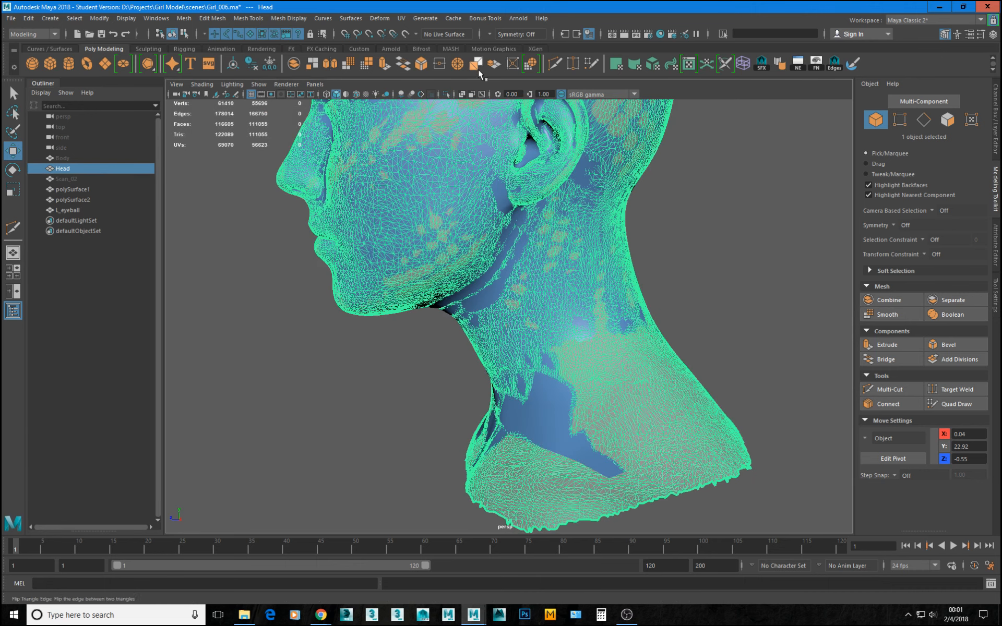
Make the Head mesh the live surface and activate Quad Draw on polySurface1.
left_click(416, 33)
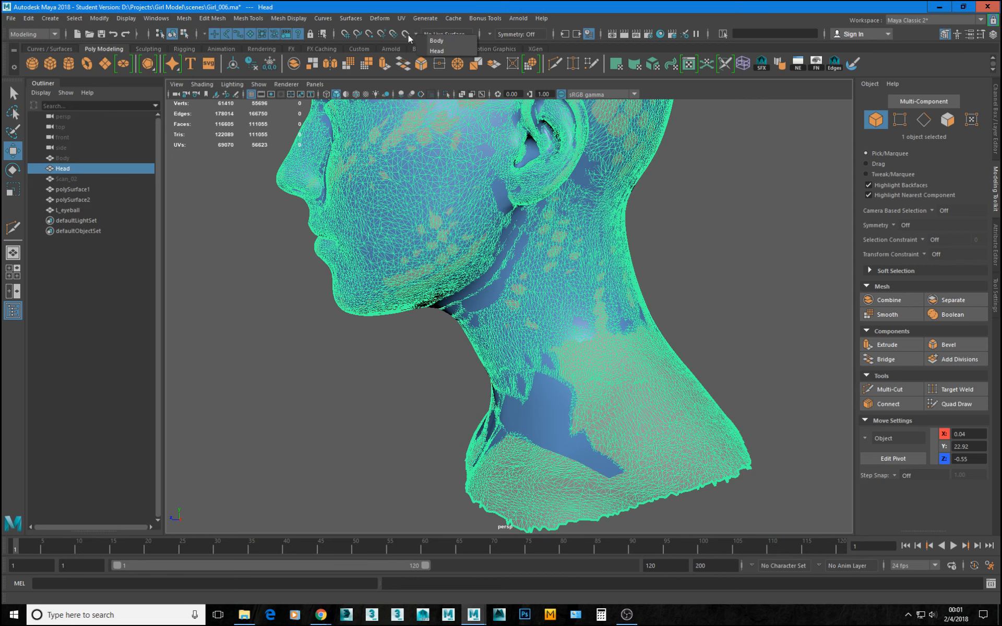
left_click(437, 51)
left_click(552, 415)
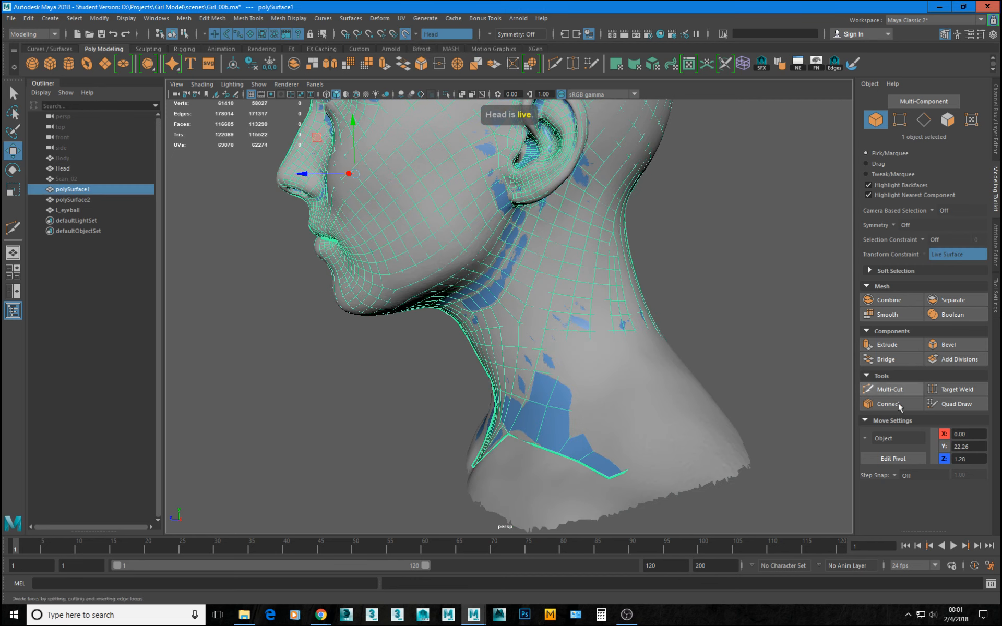
left_click(946, 406)
Try relaxing and tweaking the side of the neck with Quad Draw, and undo the latest edits.
right_click_drag(606, 351, 653, 353, "alt")
left_click_drag(654, 353, 588, 398, "alt")
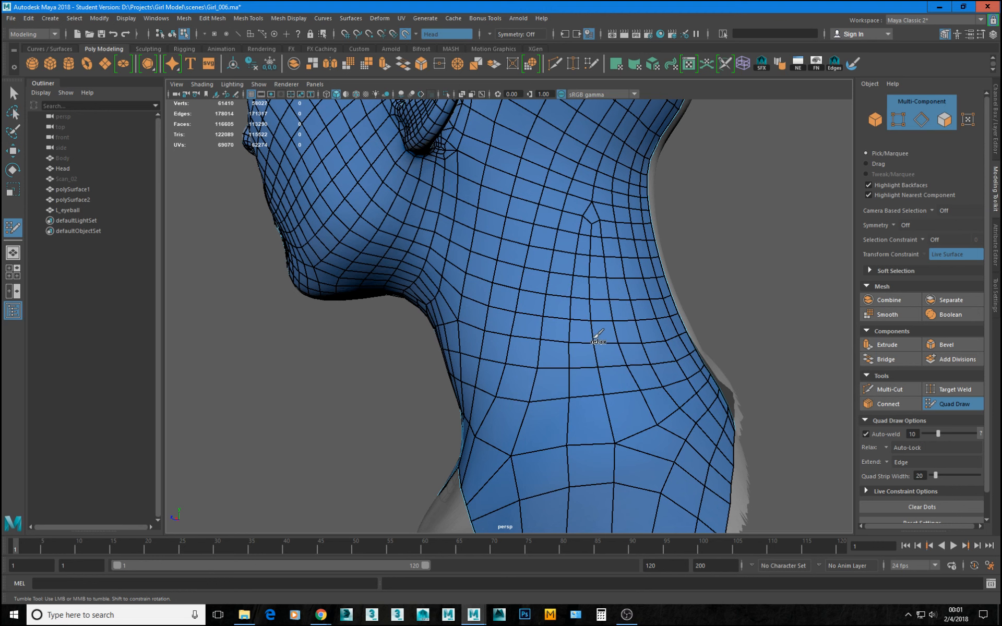
scroll(542, 379, "down", 3)
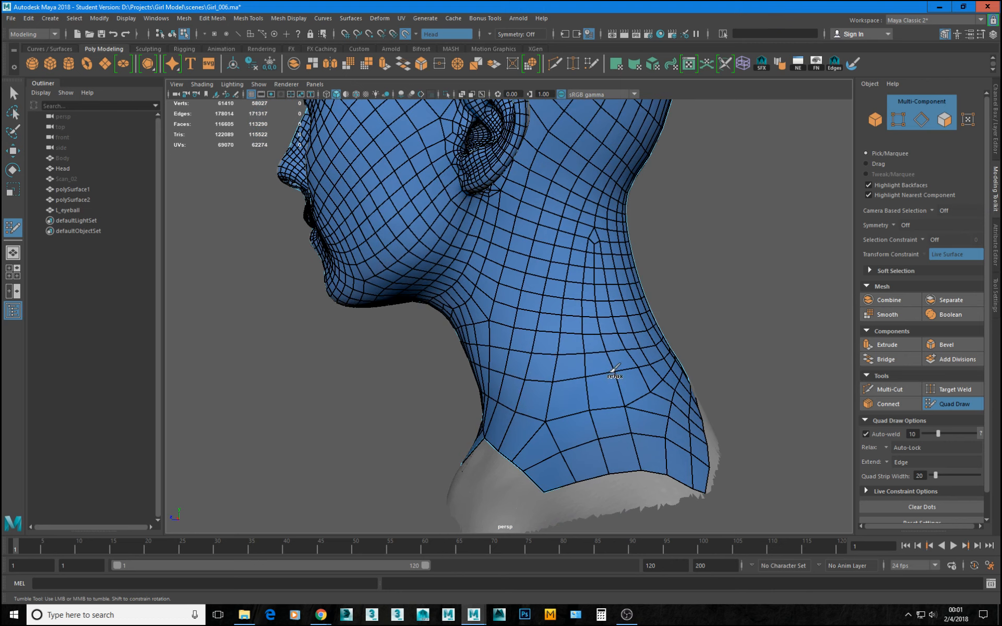
mouse_move(549, 368)
left_mouse_down("alt")
mouse_move(498, 372)
mouse_move(561, 400)
mouse_move(512, 409)
mouse_move(643, 394)
mouse_move(625, 399)
mouse_move(621, 441)
mouse_move(649, 452)
mouse_move(690, 446)
left_mouse_up("alt")
scroll(523, 381, "up", 3)
key("ctrl+z")
key("ctrl+z")
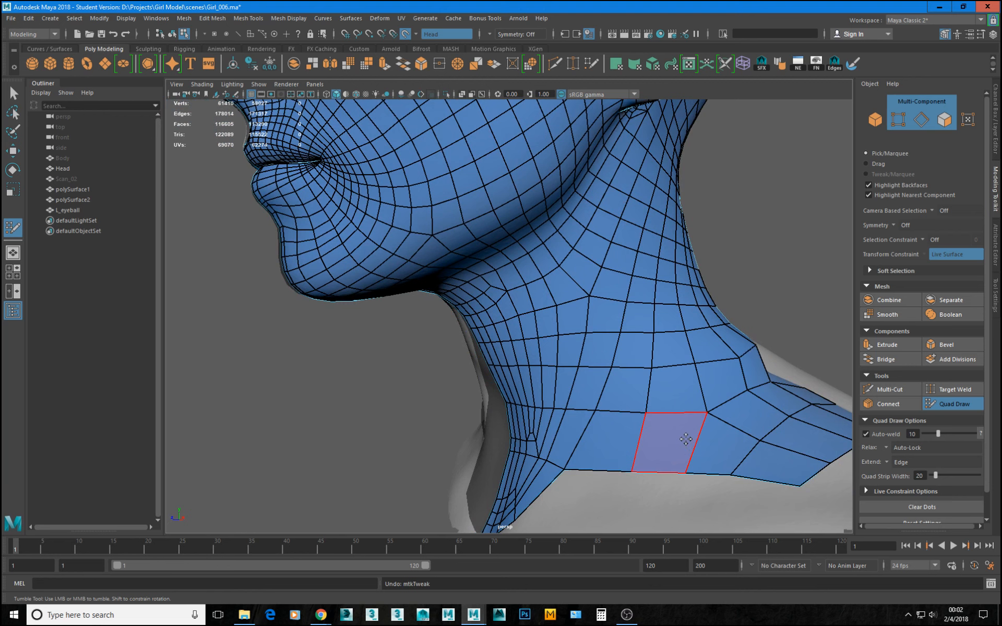
key("ctrl+z")
key("ctrl+z")
key("ctrl+z")
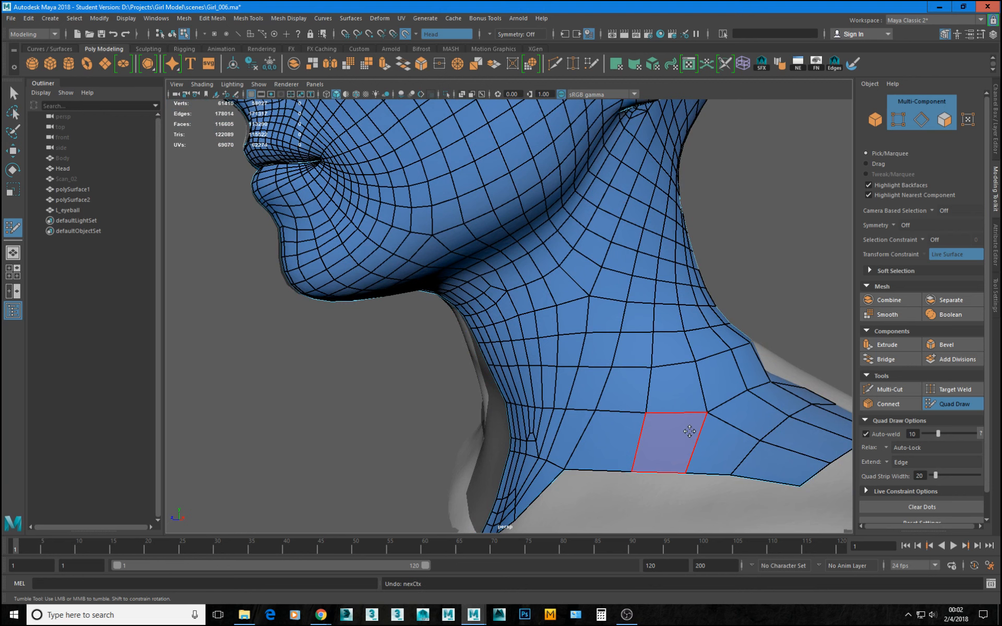
Relax the quads over the side and base of the neck with Quad Draw to even their spacing.
left_click_drag(719, 314, 653, 331, "alt")
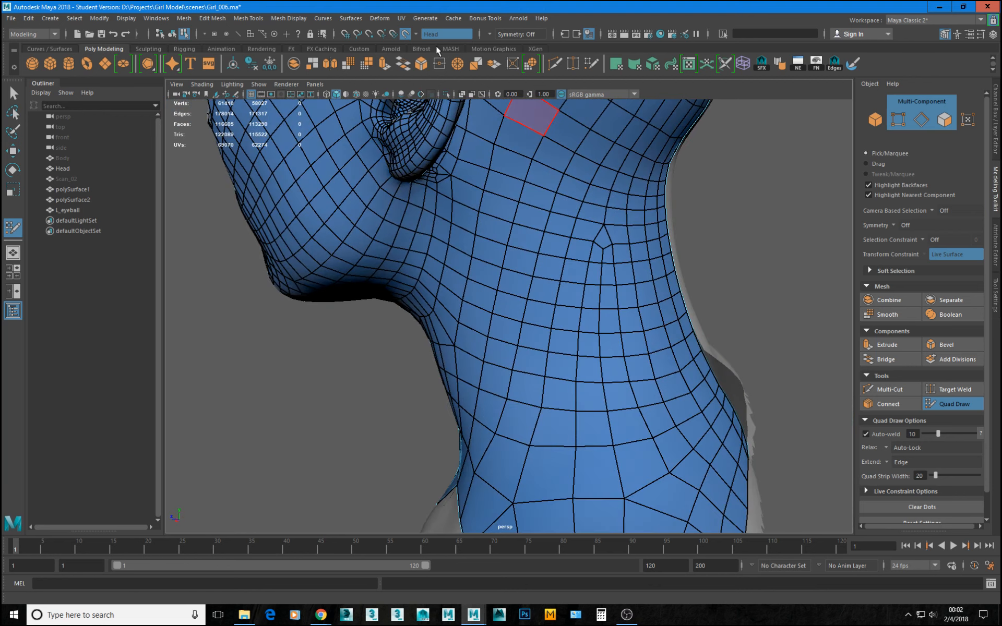
scroll(600, 334, "down", 4)
left_click_drag(639, 424, 546, 341, "alt")
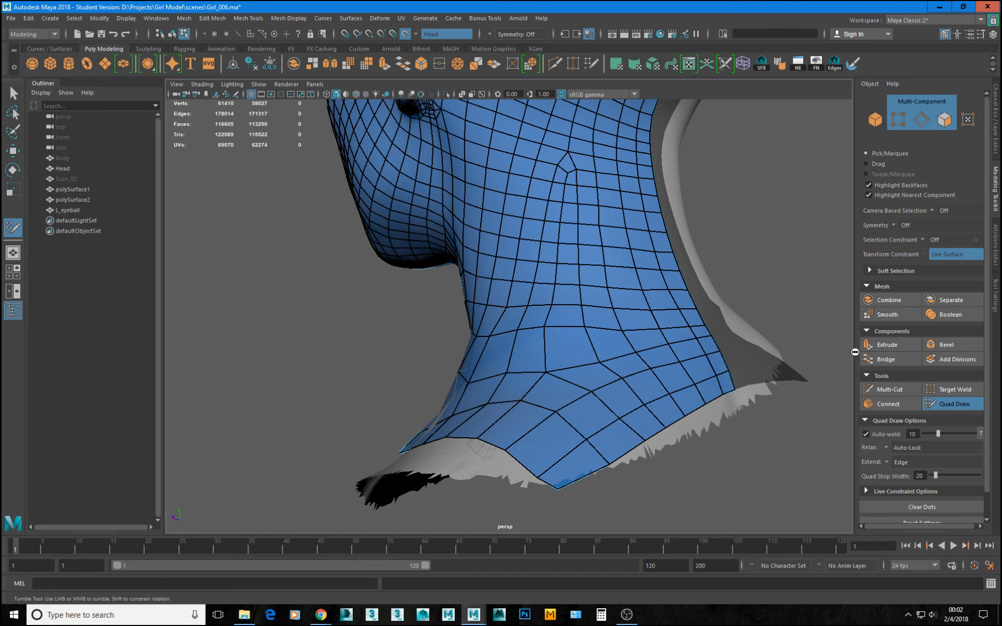
left_click_drag(600, 357, 593, 360, "alt")
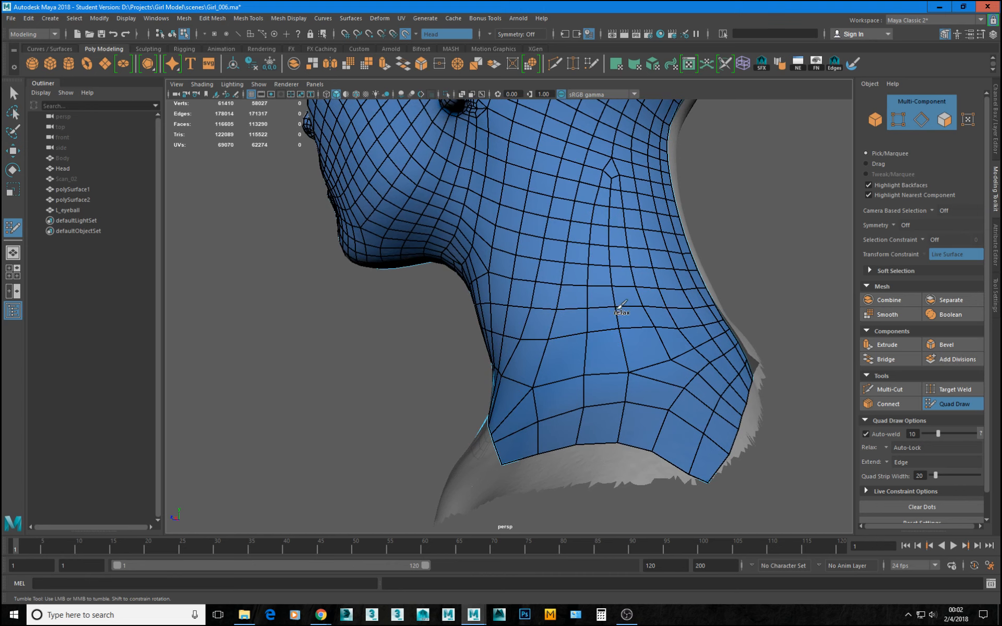
left_click_drag(628, 287, 587, 288, "alt")
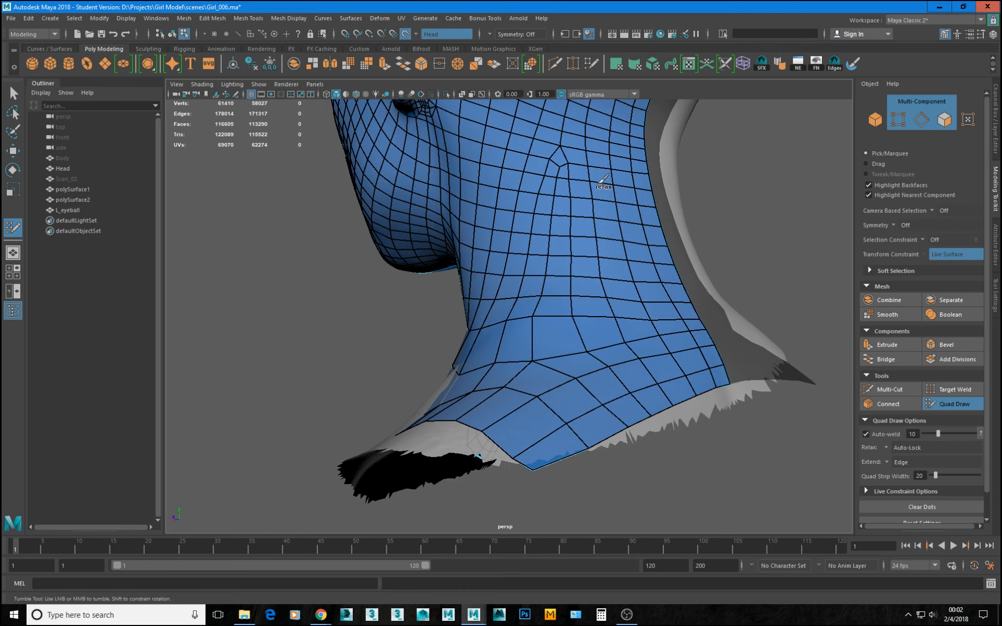
left_click_drag(588, 224, 582, 239, "alt")
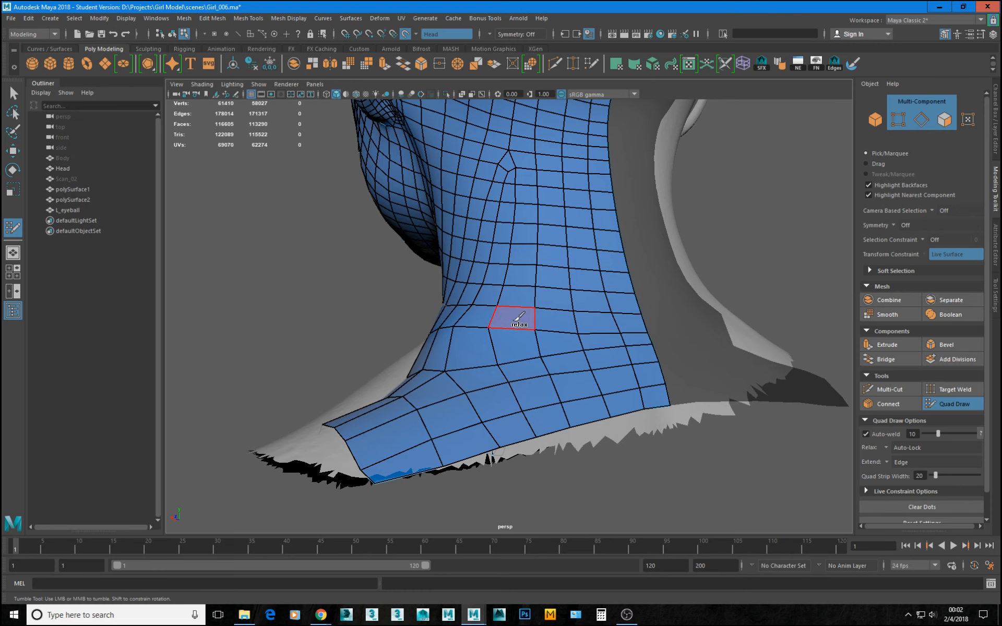
left_click_drag(519, 311, 587, 317, "alt")
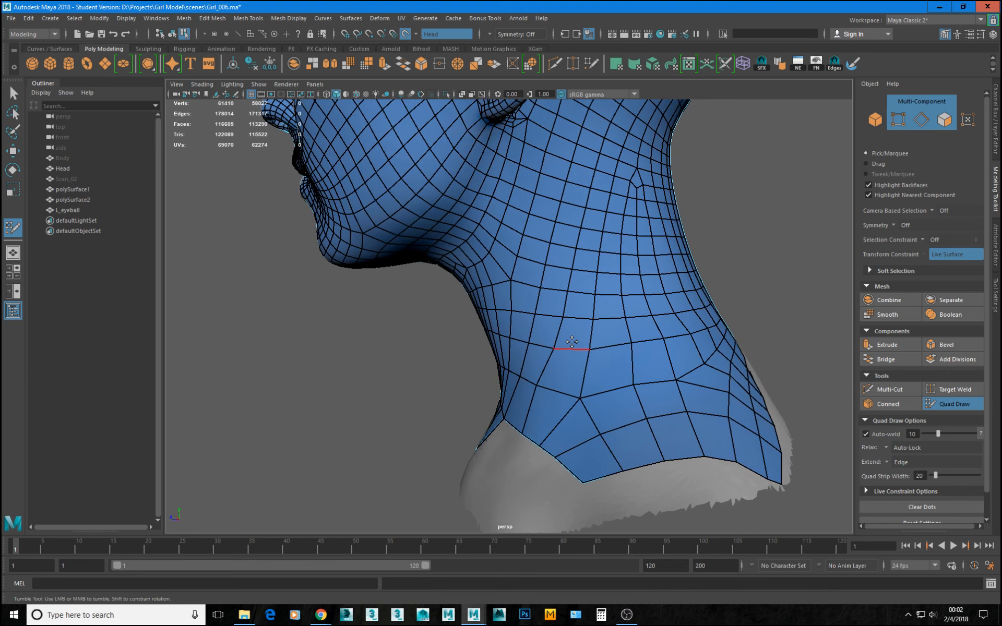
Release and hide the live Head mesh, and leave Quad Draw with polySurface1 shown unsmoothed.
left_click(405, 34)
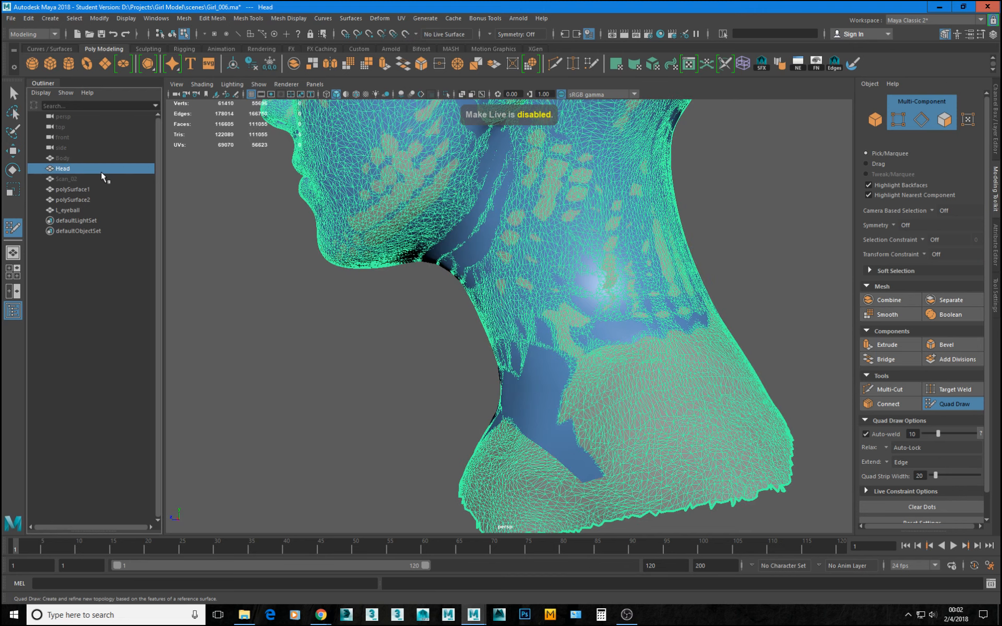
key("ctrl+h")
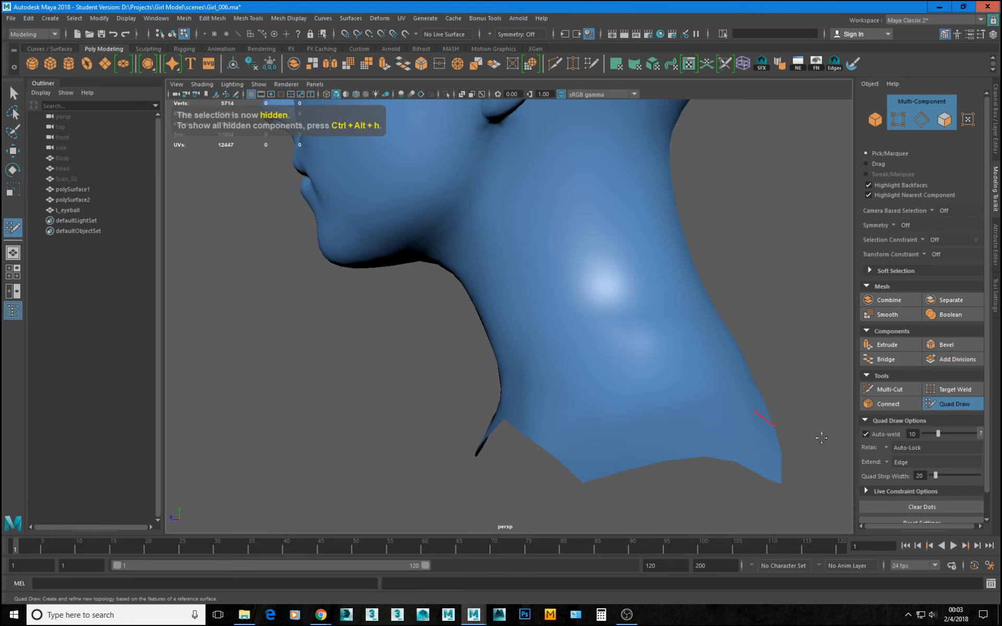
key("q")
key("1")
left_click_drag(708, 360, 775, 182, "alt")
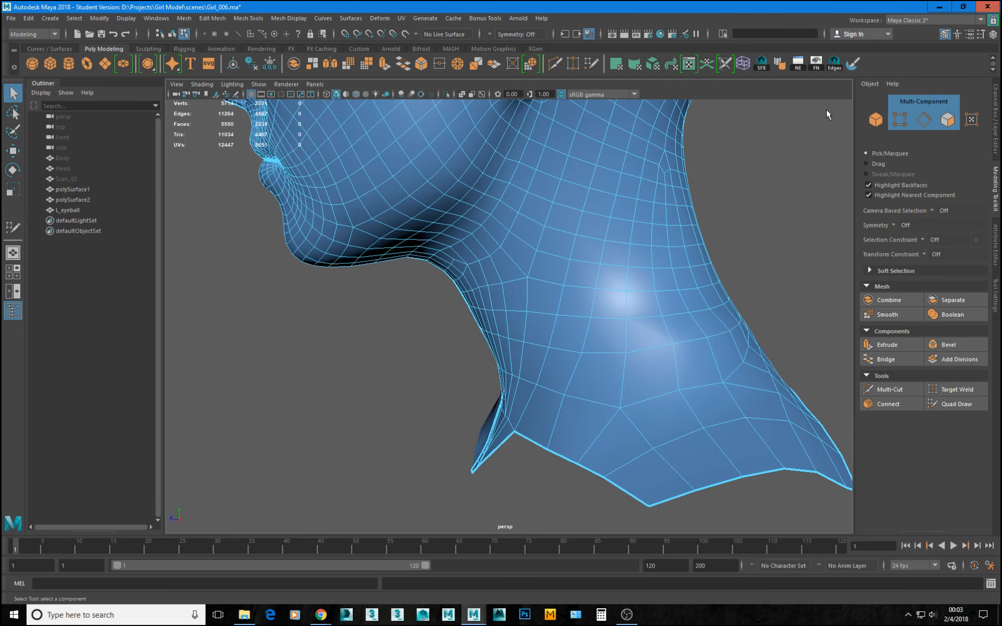
Activate the Sculpt Geometry Tool's Smooth operation on polySurface1 and set its maximum displacement to 0.0010.
left_click(350, 19)
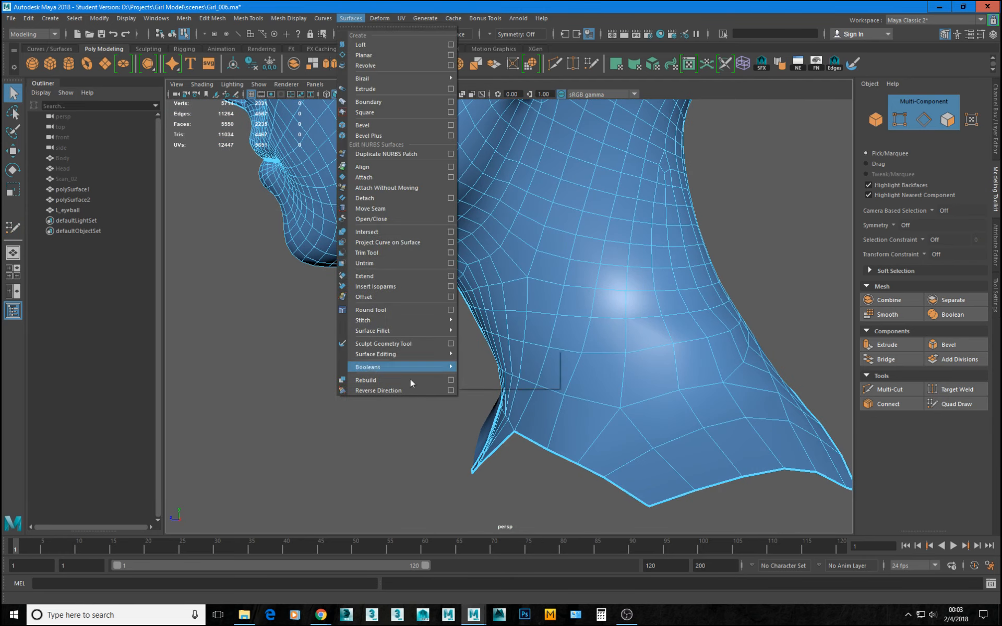
left_click(451, 345)
left_click_drag(610, 360, 560, 329, "alt")
left_click_drag(523, 391, 439, 377, "alt")
mouse_move(439, 377)
right_mouse_down("alt")
mouse_move(454, 380)
mouse_move(499, 341)
right_mouse_up("alt")
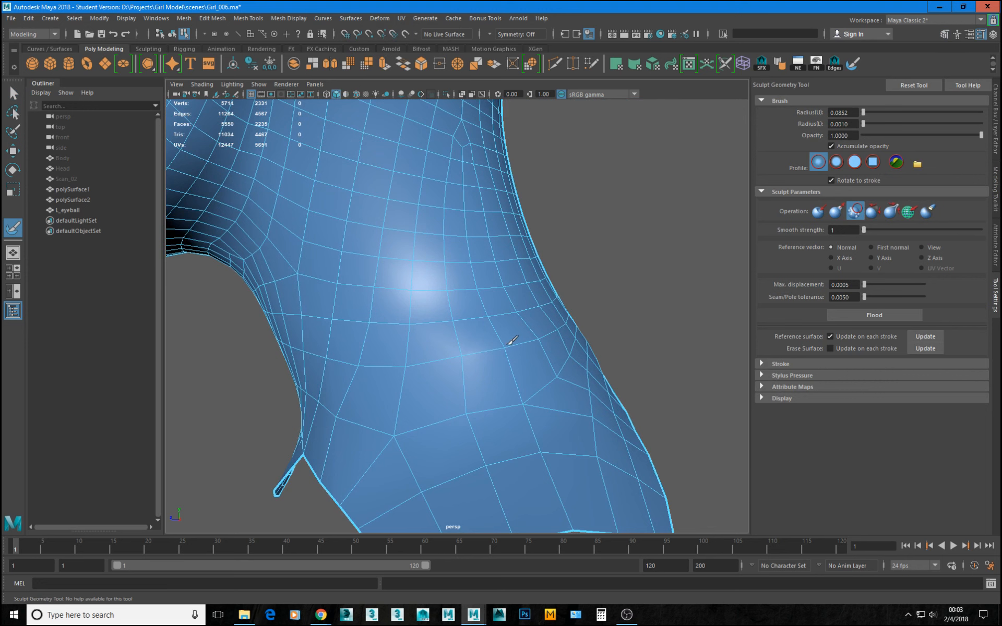
mouse_move(596, 383)
right_mouse_down("alt")
mouse_move(493, 350)
mouse_move(503, 304)
right_mouse_up("alt")
key("w")
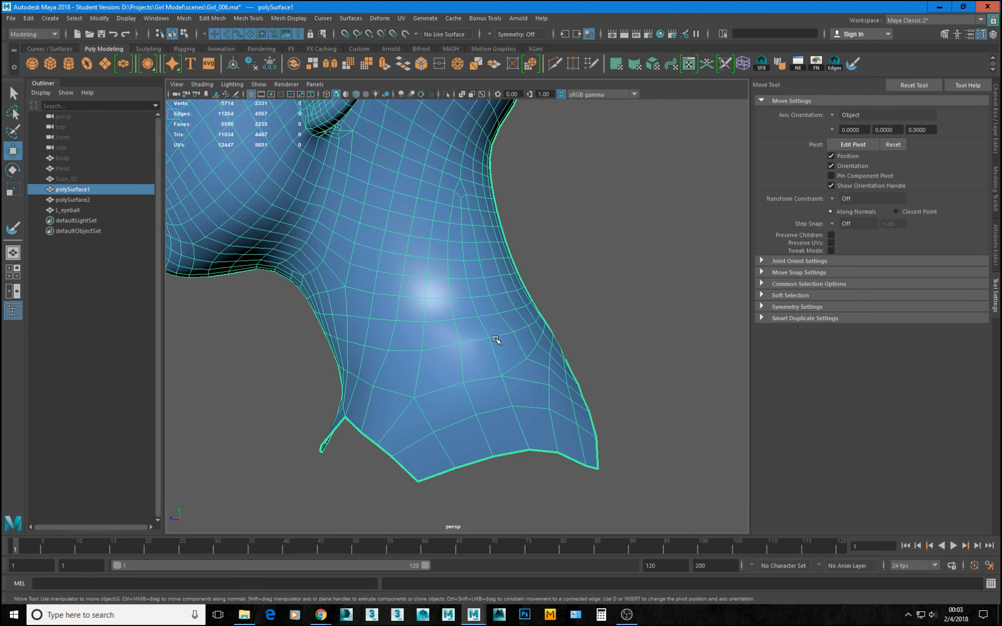
key("y")
mouse_move(477, 342)
right_mouse_down("alt")
mouse_move(497, 362)
mouse_move(522, 357)
right_mouse_up("alt")
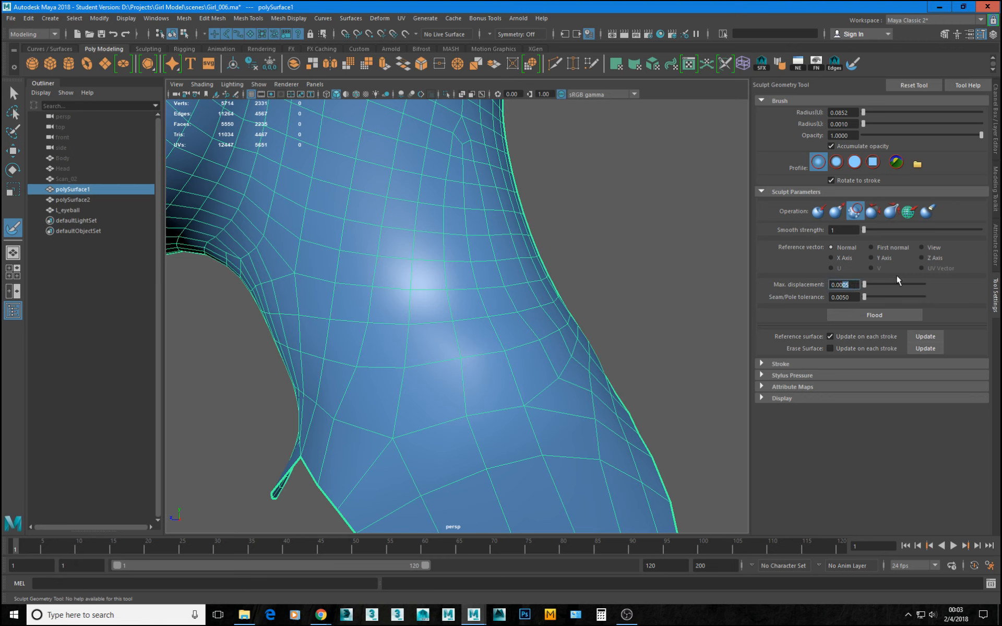
Smooth the quads over the side, back and base of the neck with Sculpt Geometry brush strokes.
left_click(464, 363)
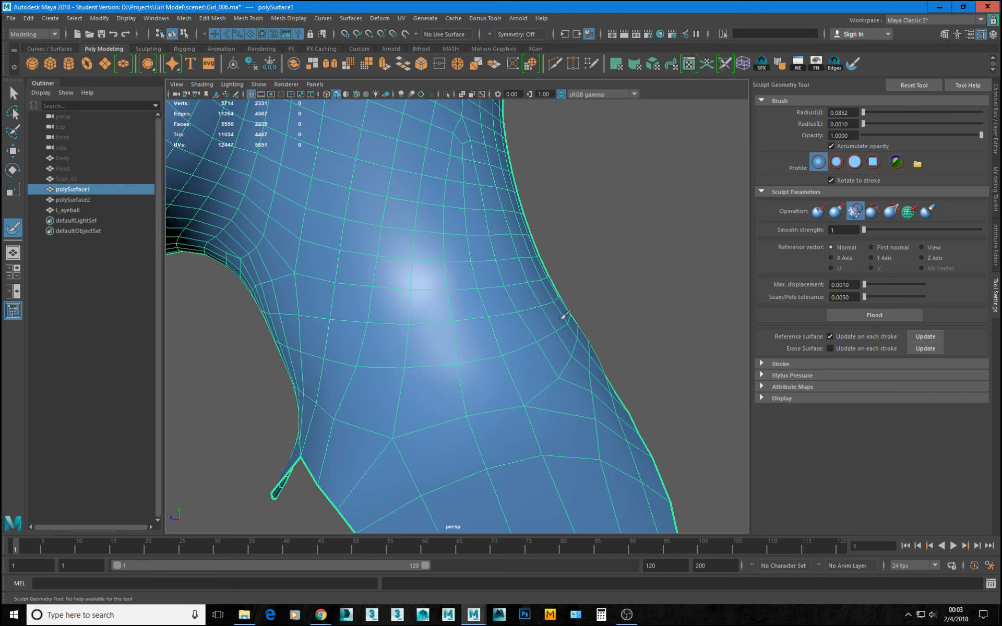
left_click_drag(514, 364, 547, 340, "alt")
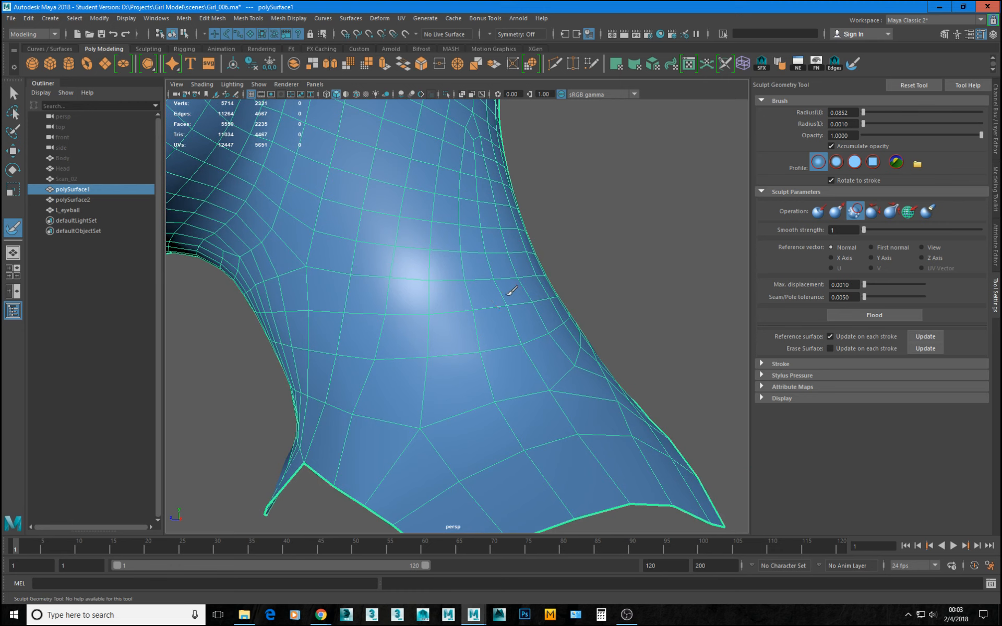
left_click_drag(476, 371, 376, 332, "alt")
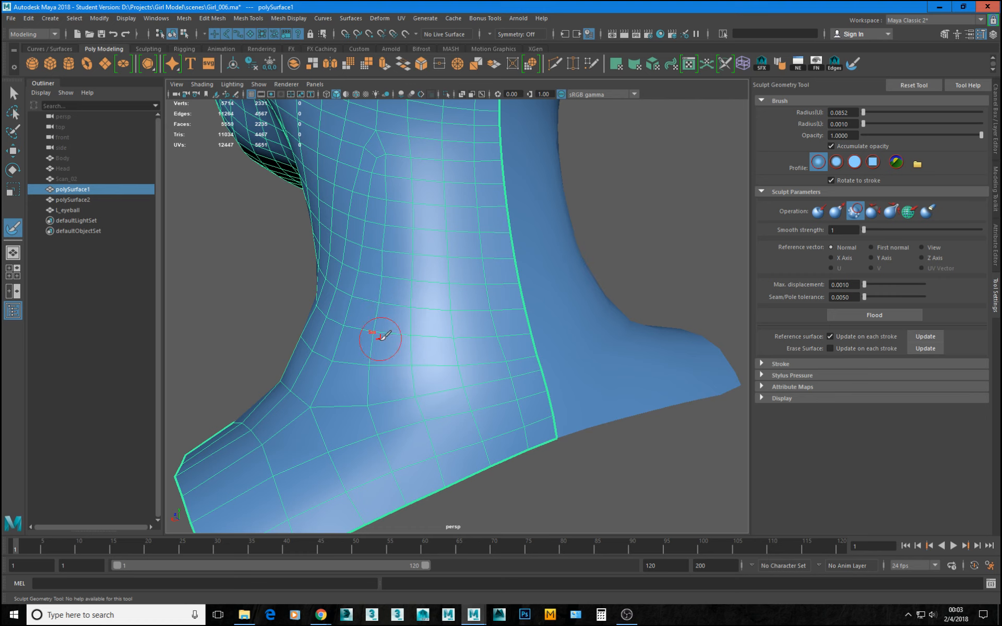
left_click_drag(376, 336, 449, 314, "alt")
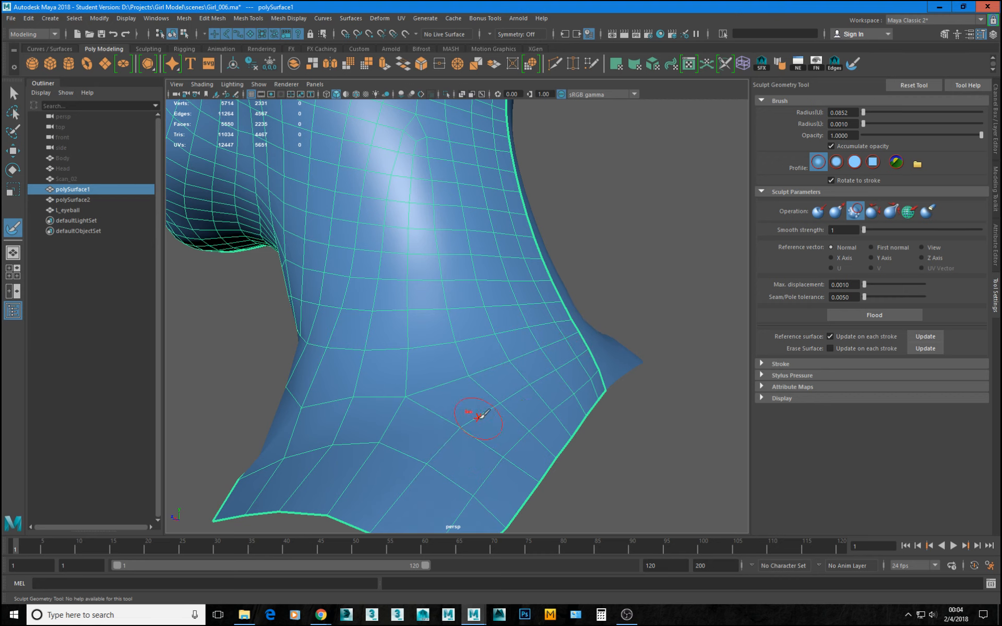
mouse_move(574, 381)
left_mouse_down("alt")
mouse_move(606, 376)
mouse_move(544, 372)
mouse_move(611, 355)
mouse_move(502, 382)
left_mouse_up("alt")
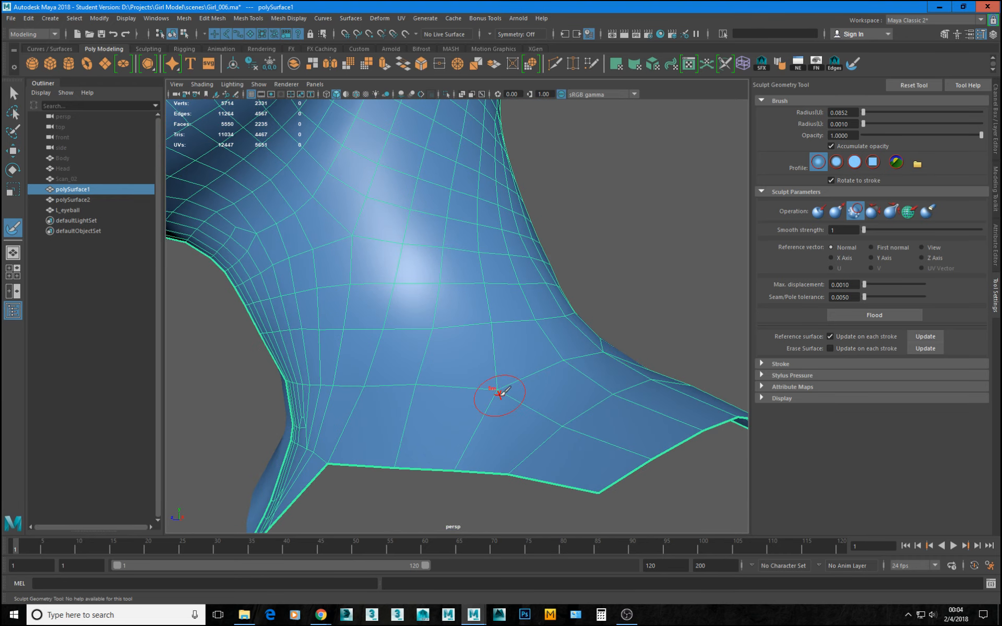
Move individual vertices around the side and front of the neck base to even out the quads.
key("w")
key("F9")
mouse_move(483, 385)
left_mouse_down()
mouse_move(503, 404)
mouse_move(575, 392)
mouse_move(574, 372)
mouse_move(650, 402)
mouse_move(532, 358)
mouse_move(491, 365)
mouse_move(506, 372)
mouse_move(495, 376)
left_mouse_up()
left_click_drag(345, 402, 589, 394, "alt")
left_click(547, 409)
left_click(586, 426)
left_click(574, 315)
left_click_drag(574, 315, 414, 381, "alt")
left_click(400, 417)
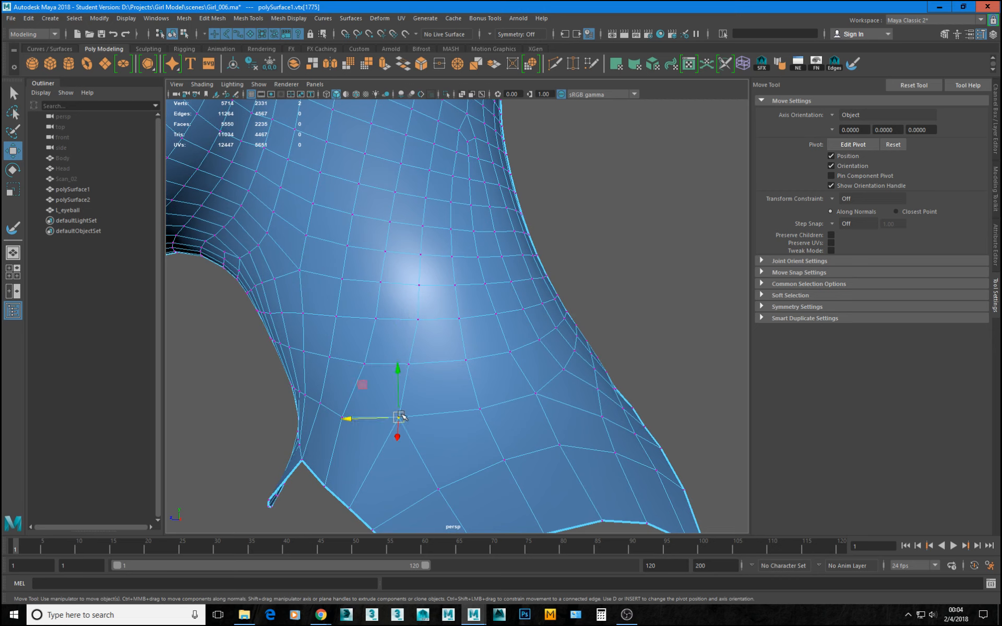
left_click(349, 418)
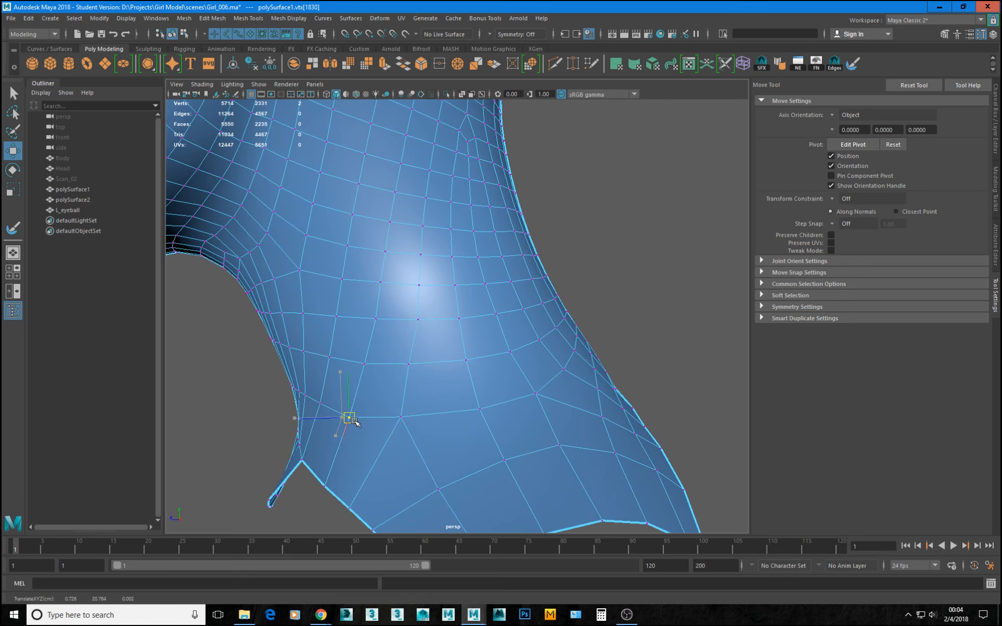
Preview the whole head smoothed and inspect the shape of the neck from the side and back.
right_click_drag(530, 396, 456, 381, "alt")
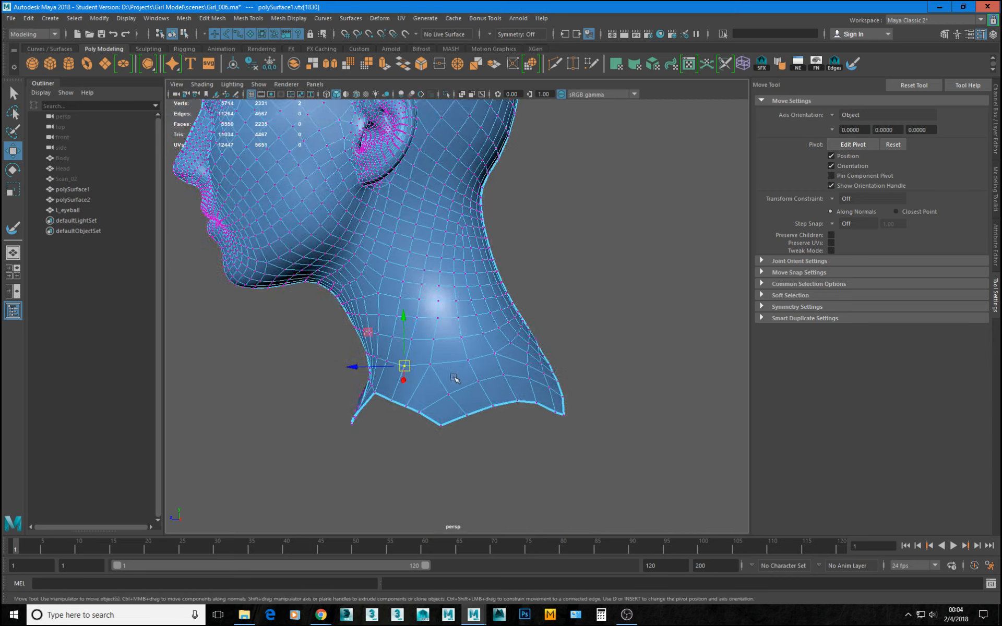
left_click_drag(456, 380, 515, 374, "alt")
right_click_drag(514, 373, 559, 326)
left_click(653, 242)
left_click_drag(653, 241, 470, 304, "alt")
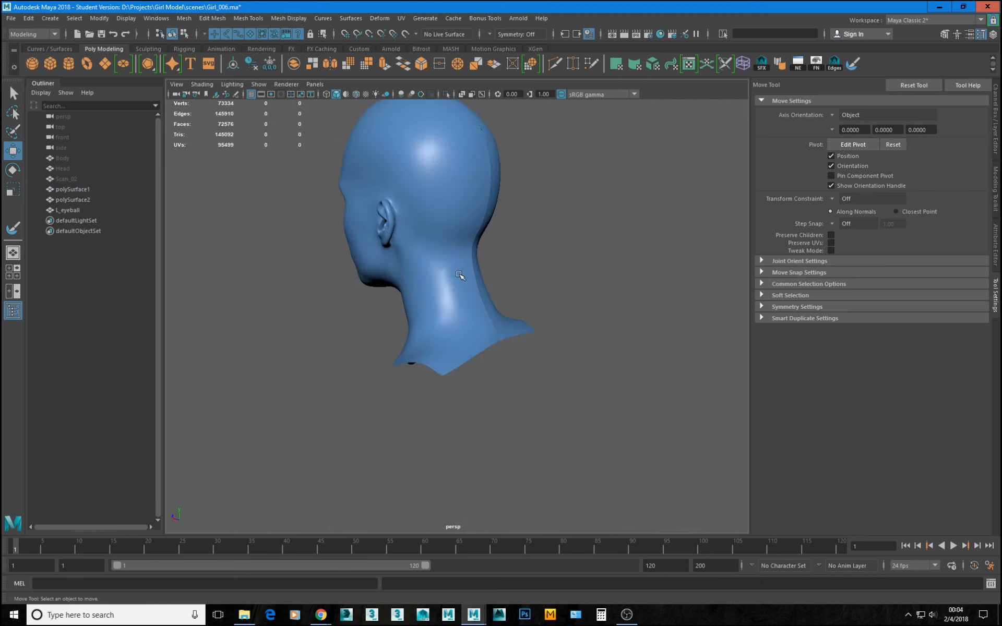
left_click_drag(423, 346, 458, 350, "alt")
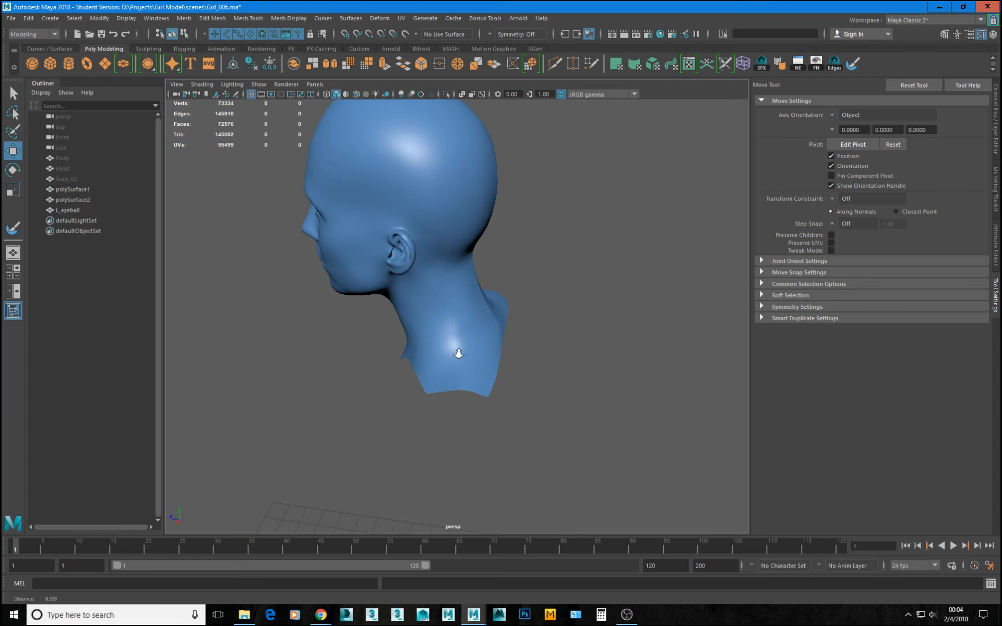
scroll(471, 350, "up", 5)
left_click(502, 376)
left_click_drag(504, 376, 447, 374, "alt")
scroll(563, 365, "up", 5)
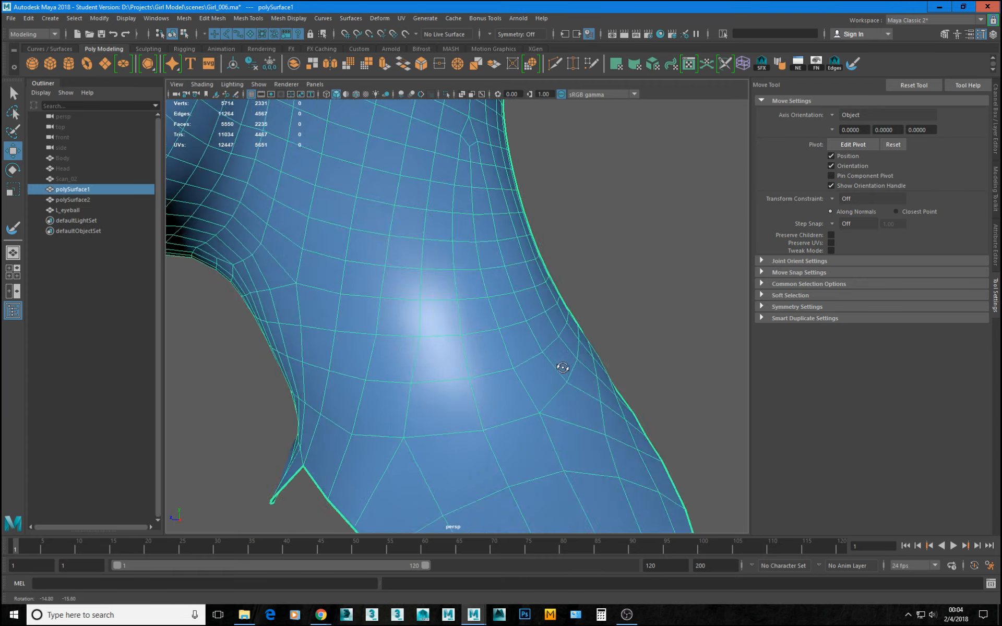
Reposition the vertices around the pole where the back of the neck meets the shoulder.
mouse_move(564, 364)
left_mouse_down("alt")
mouse_move(571, 358)
mouse_move(551, 354)
mouse_move(564, 356)
left_mouse_up("alt")
scroll(590, 372, "up", 3)
right_click_drag(624, 360, 598, 359)
left_click(596, 359)
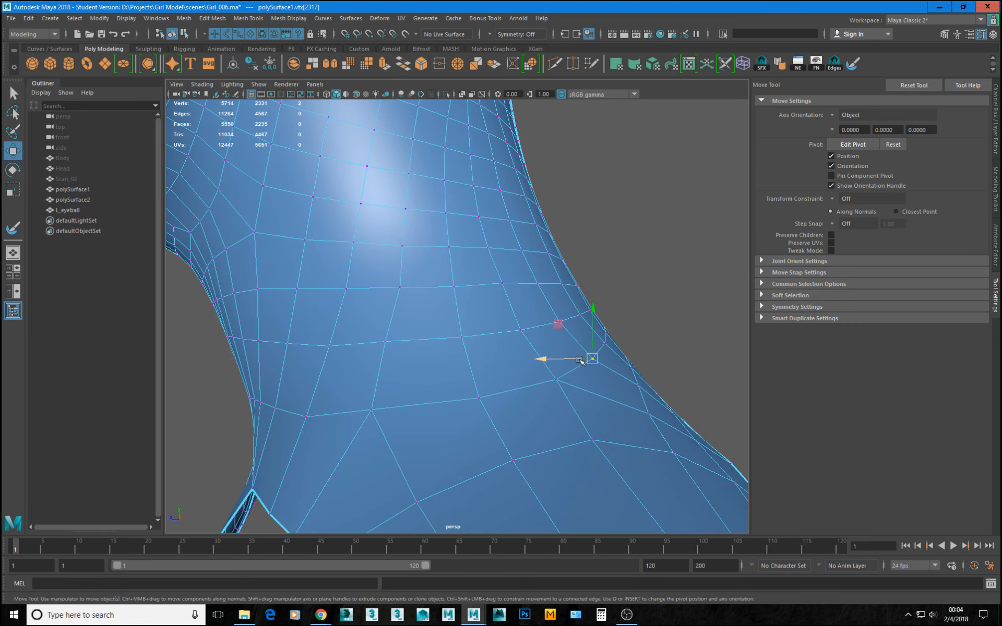
left_click_drag(563, 324, 567, 320)
left_click(554, 323)
left_click_drag(507, 319, 519, 323)
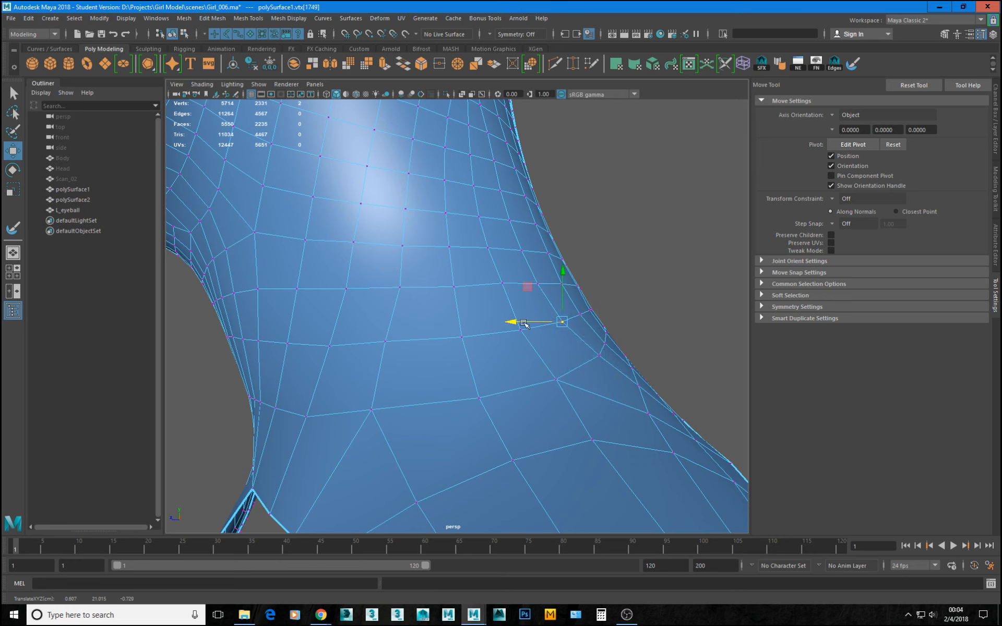
left_click(608, 343)
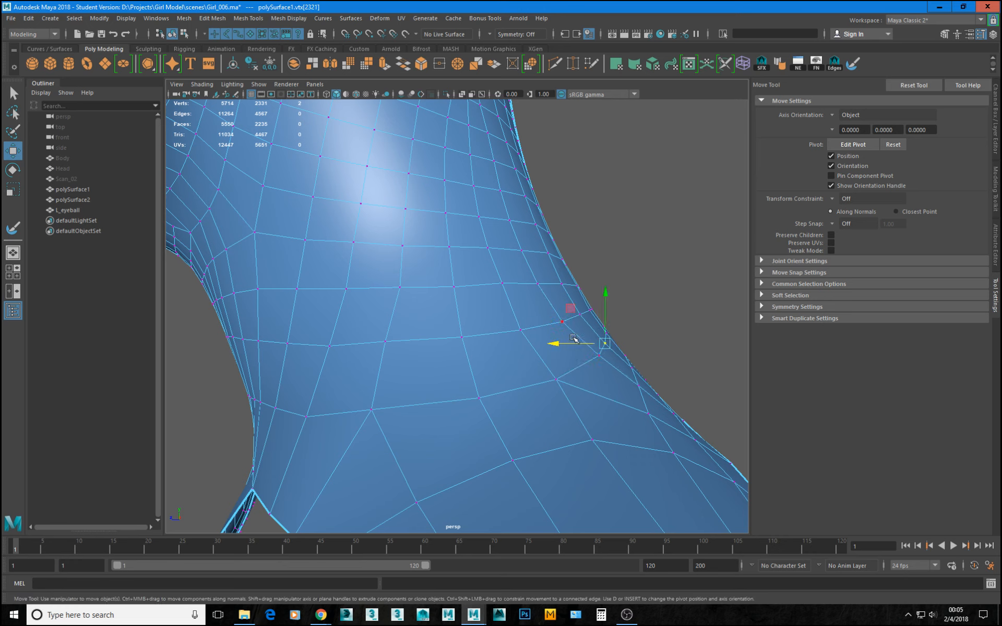
Examine the adjusted neck of polySurface1 in smooth preview, and return the mesh to its unsmoothed display.
key("F8")
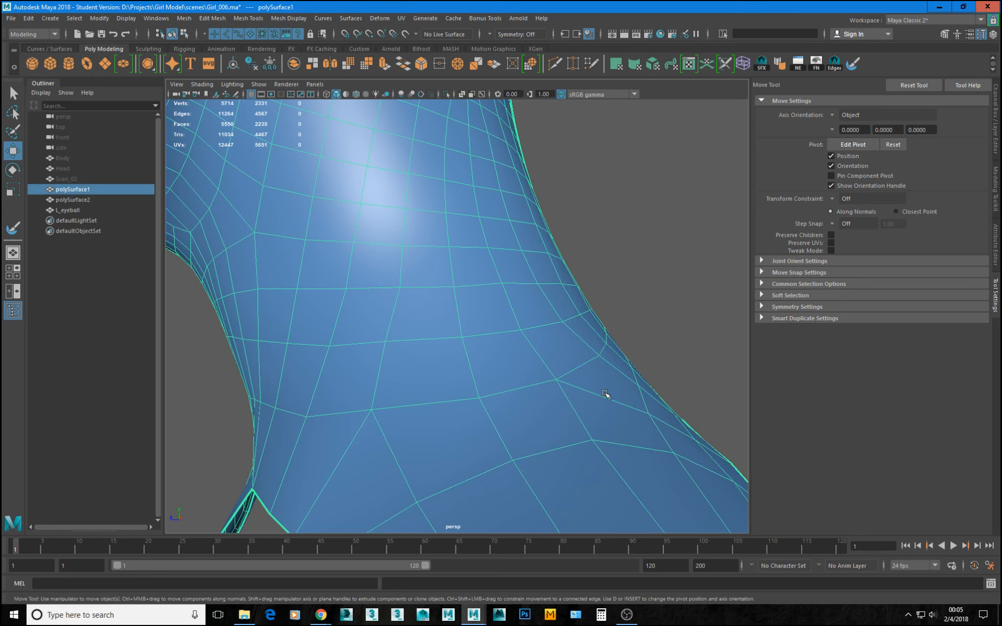
key("3")
left_click(680, 333)
right_click_drag(680, 333, 504, 297, "alt")
left_click_drag(504, 297, 496, 358, "alt")
left_click(492, 353)
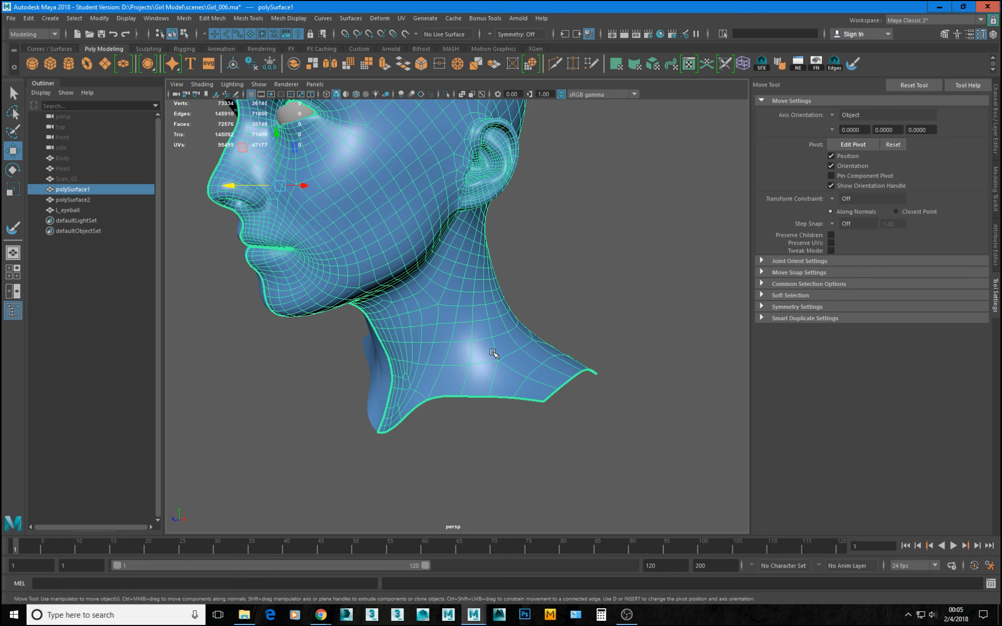
key("1")
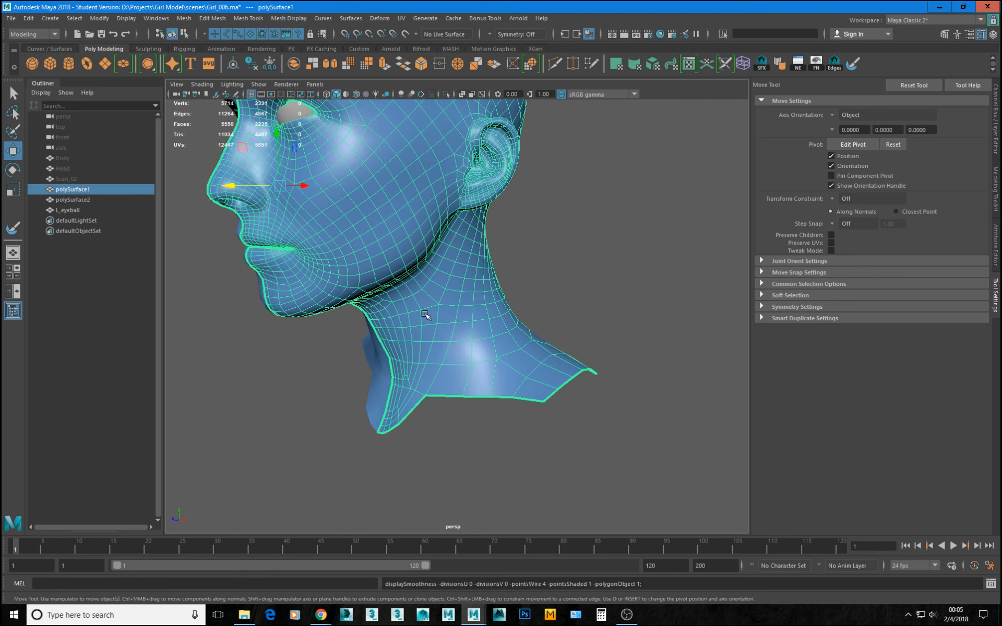
Unhide the Body mesh and select polySurface1 over it.
right_click_drag(425, 315, 360, 251, "alt")
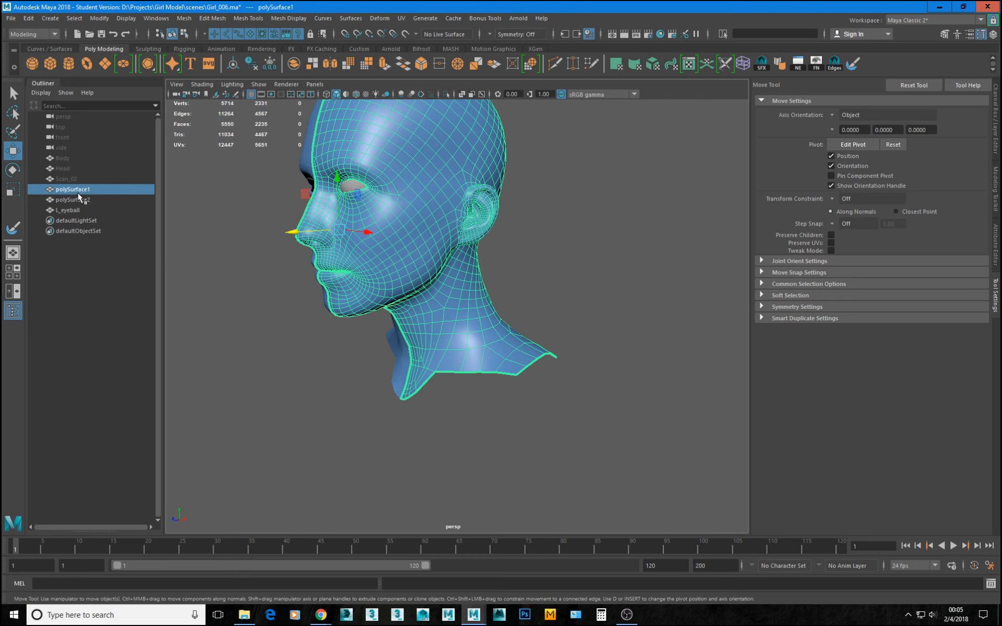
left_click(64, 178)
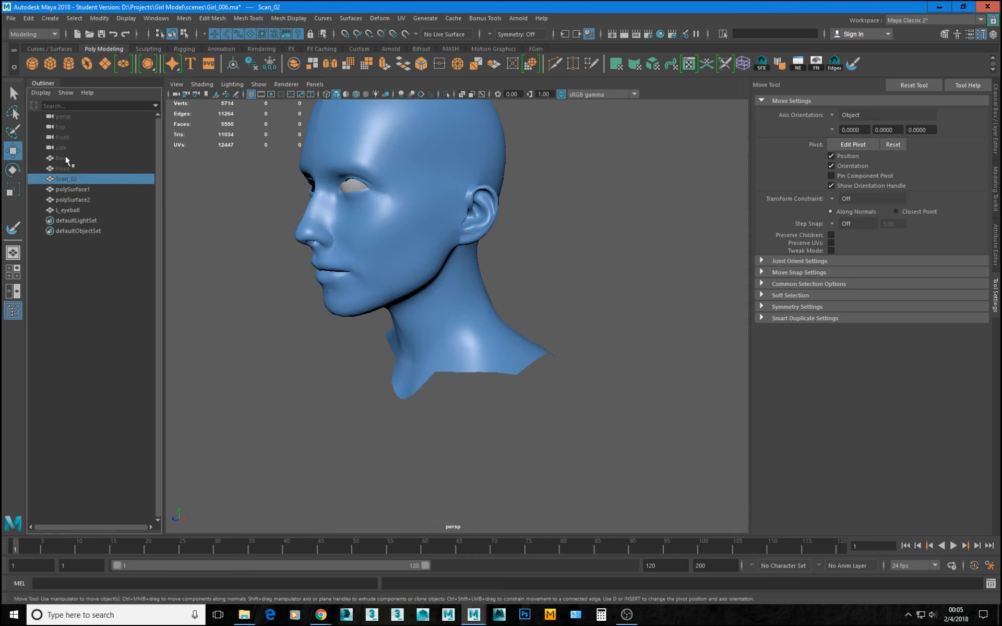
left_click(65, 158)
key("shift+h")
right_click_drag(490, 326, 410, 297, "alt")
left_click(441, 322)
Make the Body mesh the live surface and activate Quad Draw on polySurface1.
left_click_drag(508, 376, 542, 381, "alt")
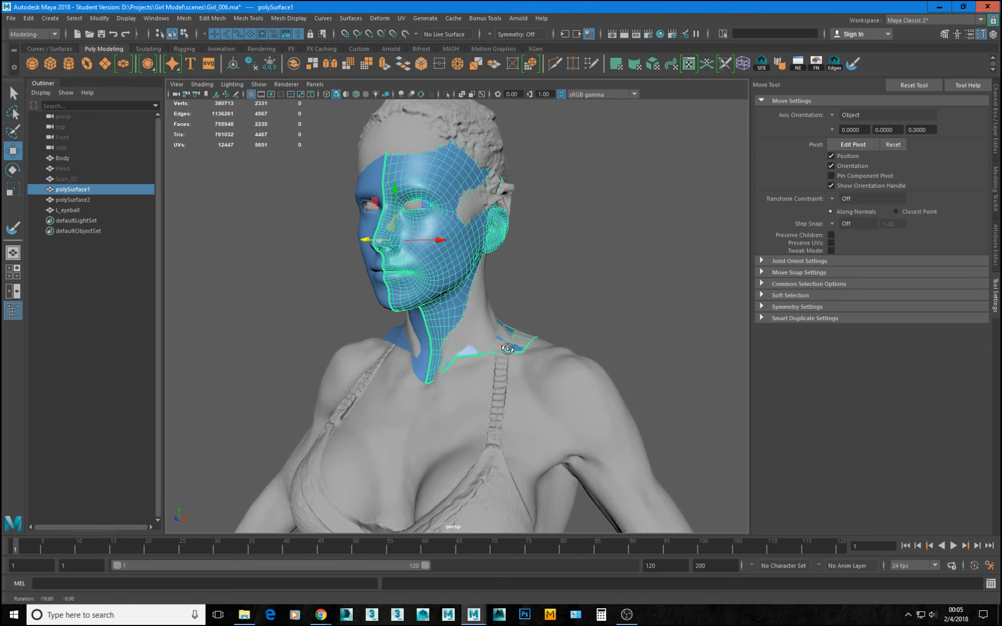
right_click_drag(541, 381, 563, 387, "alt")
left_click_drag(573, 387, 467, 401, "alt")
right_click_drag(453, 399, 441, 398)
key("ctrl+z")
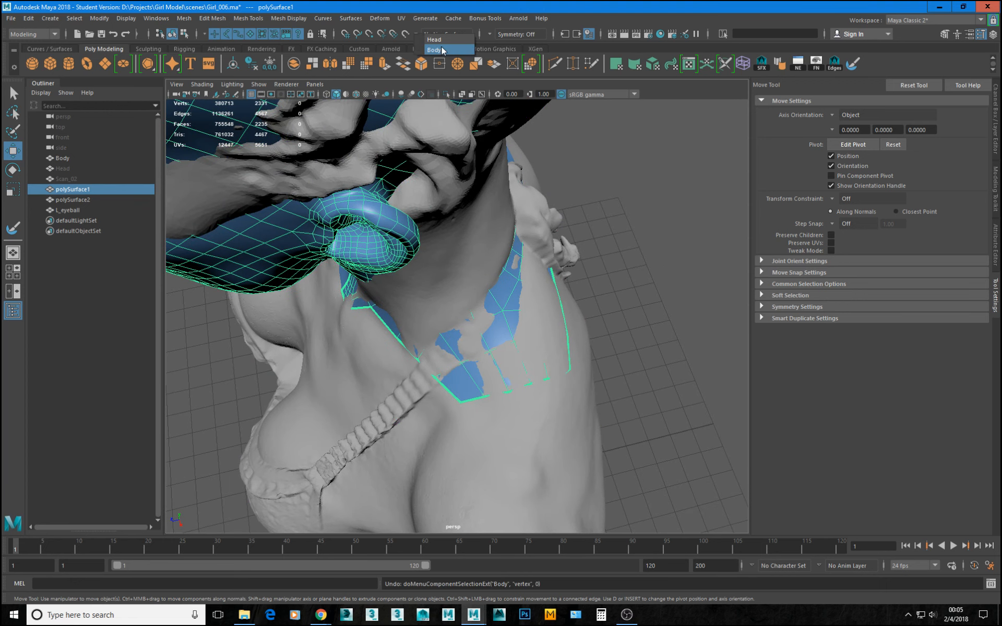
left_click(405, 34)
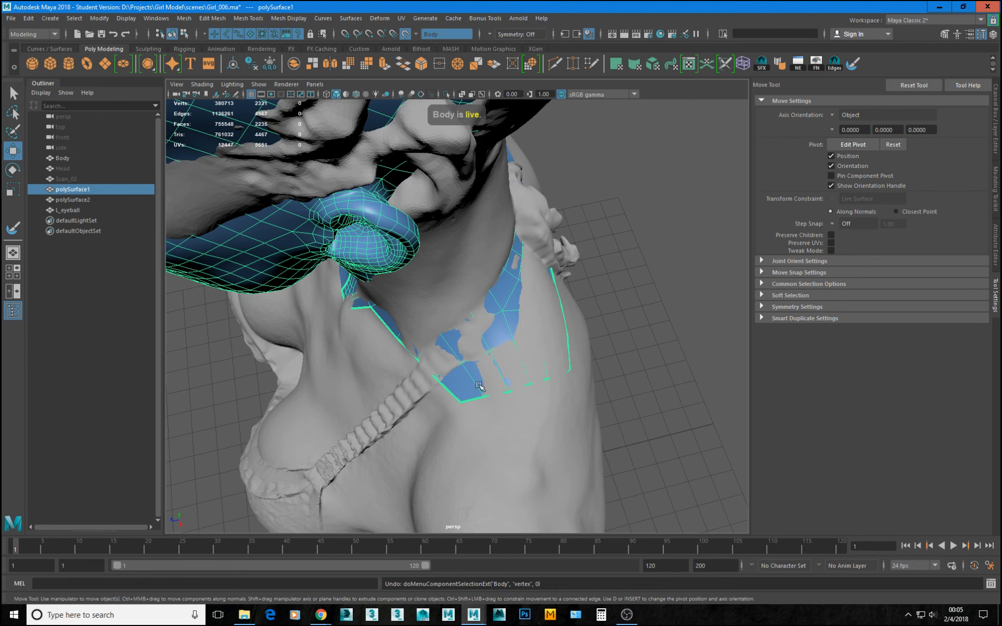
left_click(996, 257)
left_click(997, 183)
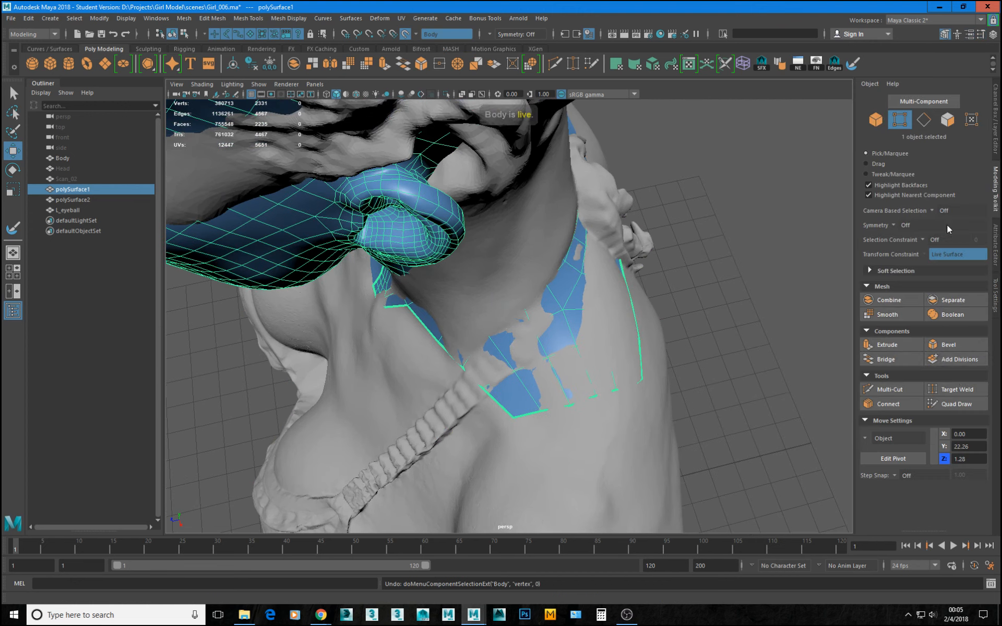
left_click(954, 404)
Draw a new quad on the Body surface just below the neck mesh's open edge, beside the bra strap.
mouse_move(585, 461)
left_mouse_down("alt")
mouse_move(546, 311)
mouse_move(558, 334)
mouse_move(580, 300)
mouse_move(550, 302)
mouse_move(519, 286)
mouse_move(545, 292)
mouse_move(555, 311)
mouse_move(497, 315)
mouse_move(557, 356)
mouse_move(530, 293)
mouse_move(472, 273)
mouse_move(555, 265)
mouse_move(497, 262)
mouse_move(493, 282)
mouse_move(522, 306)
mouse_move(476, 306)
mouse_move(533, 335)
left_mouse_up("alt")
left_click_drag(476, 316, 492, 314, "alt")
right_click_drag(532, 327, 533, 280, "alt")
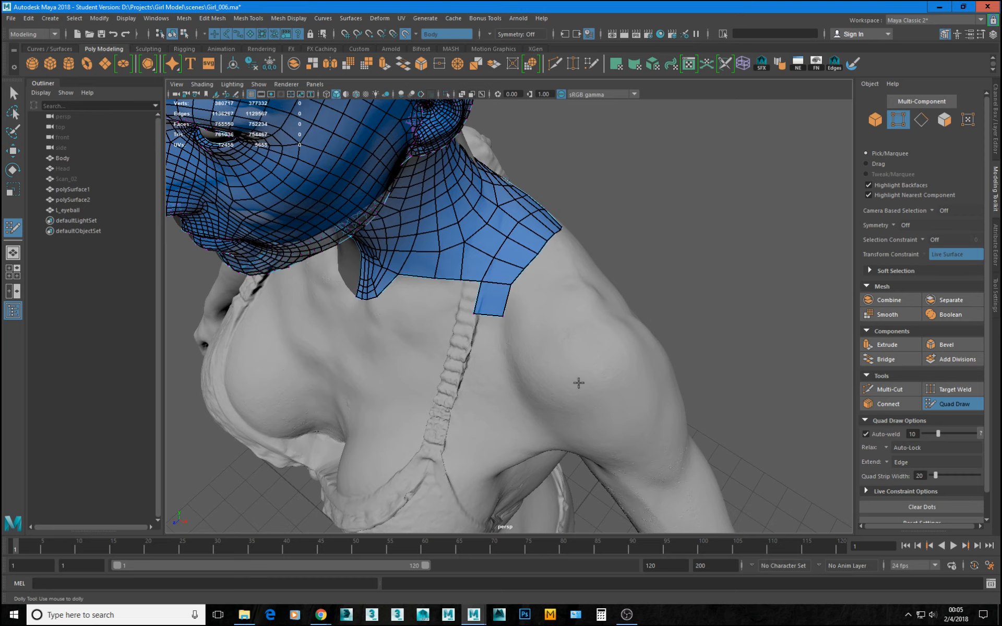
Hide the Body mesh and unhide the Scan_02 mesh.
left_click_drag(579, 383, 571, 324, "alt")
right_click_drag(451, 382, 401, 334, "alt")
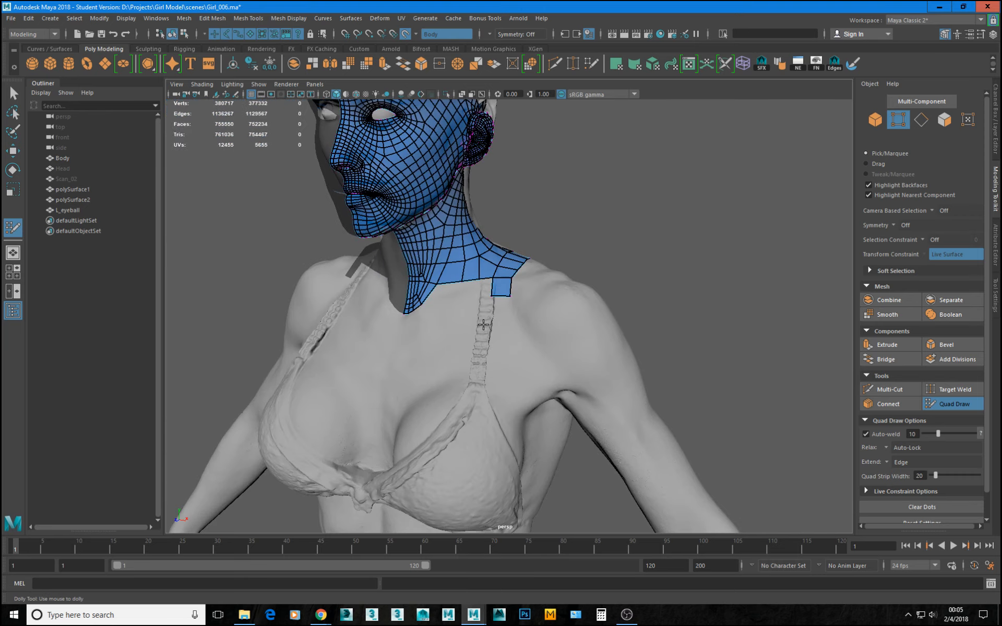
left_click_drag(402, 334, 500, 286, "alt")
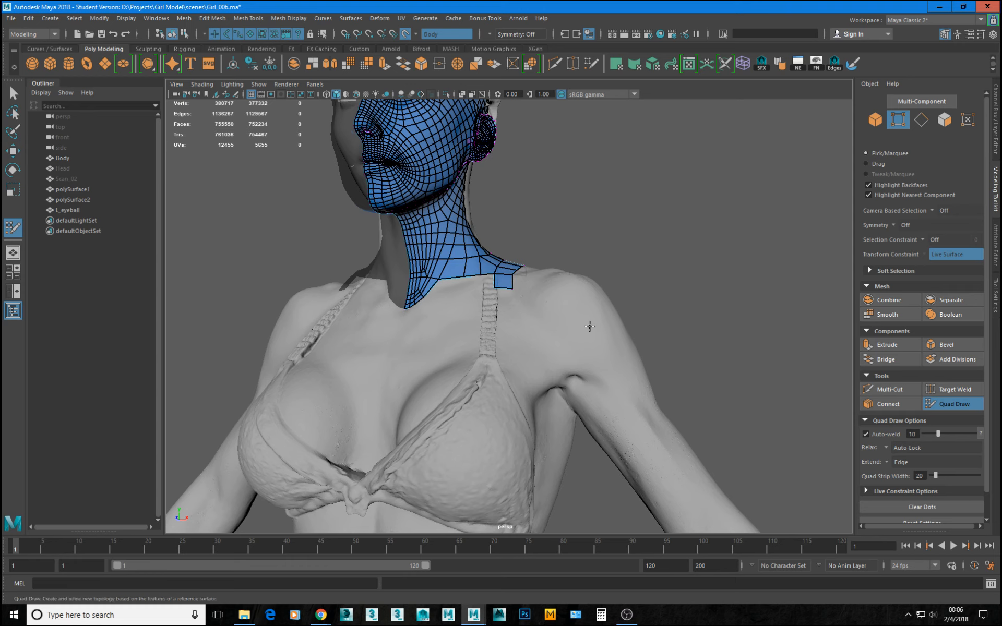
right_click_drag(563, 300, 477, 329, "alt")
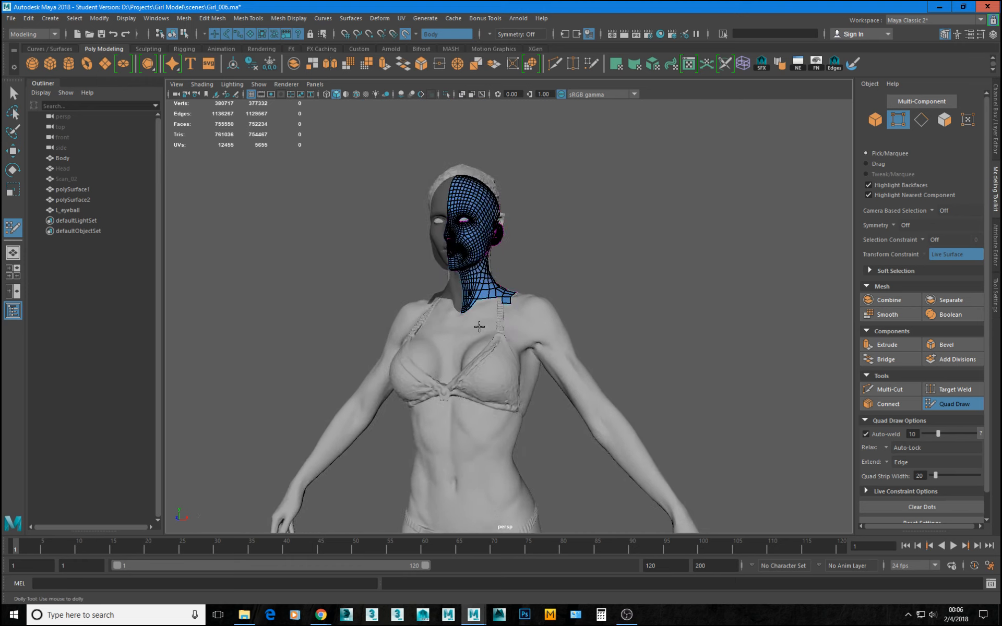
mouse_move(502, 340)
left_mouse_down("alt")
mouse_move(559, 347)
mouse_move(482, 343)
left_mouse_up("alt")
right_click_drag(486, 342, 616, 363, "alt")
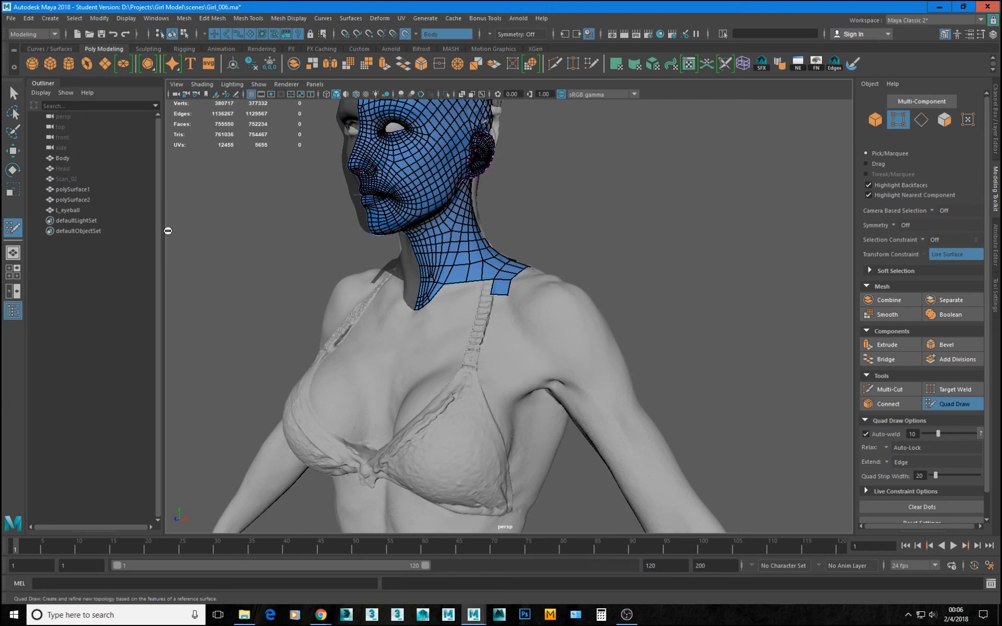
left_click(56, 159)
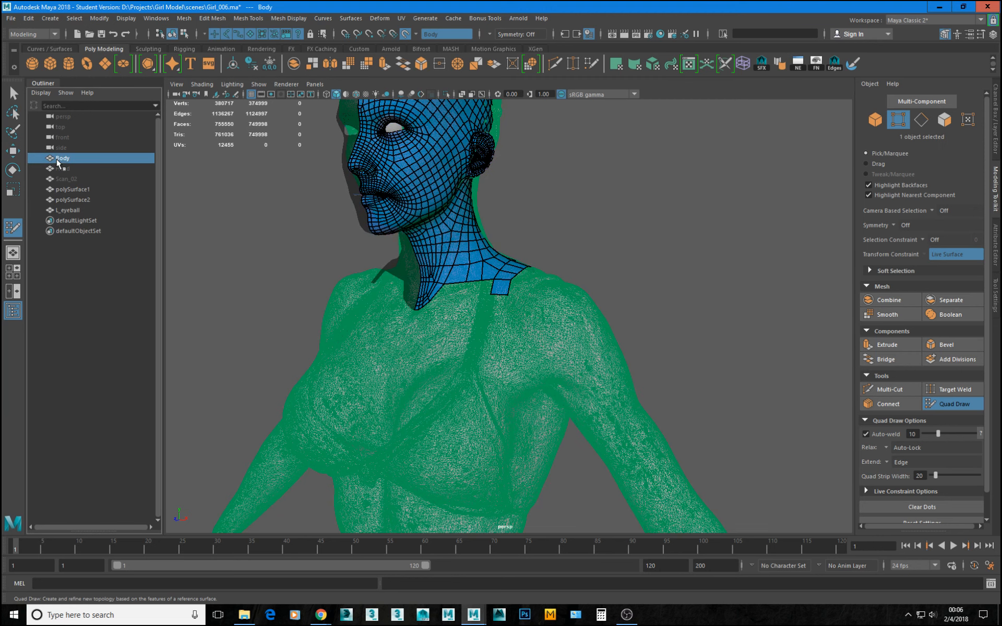
key("ctrl+h")
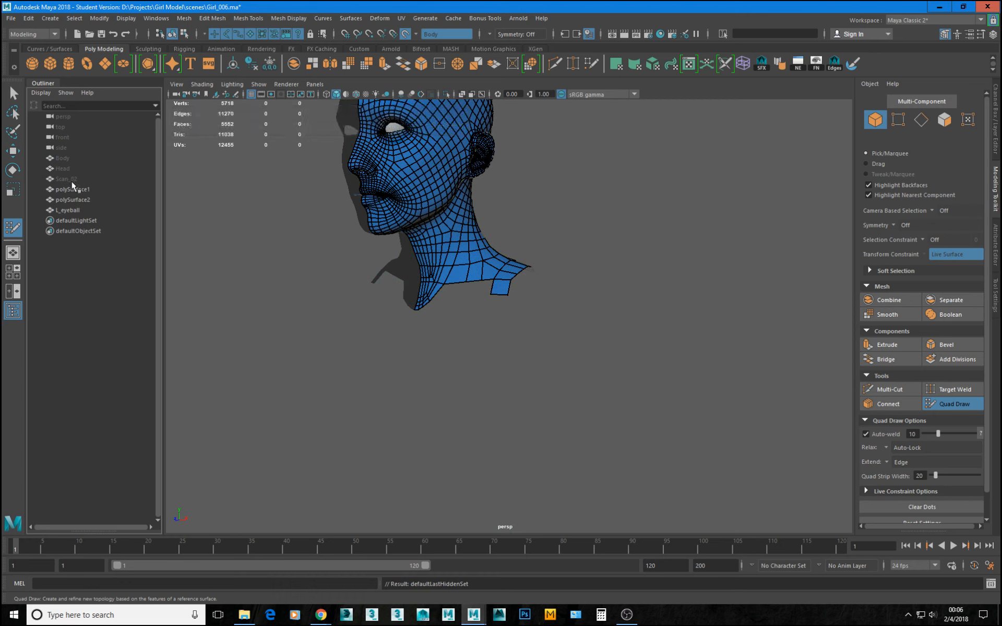
left_click(93, 178)
key("shift+h")
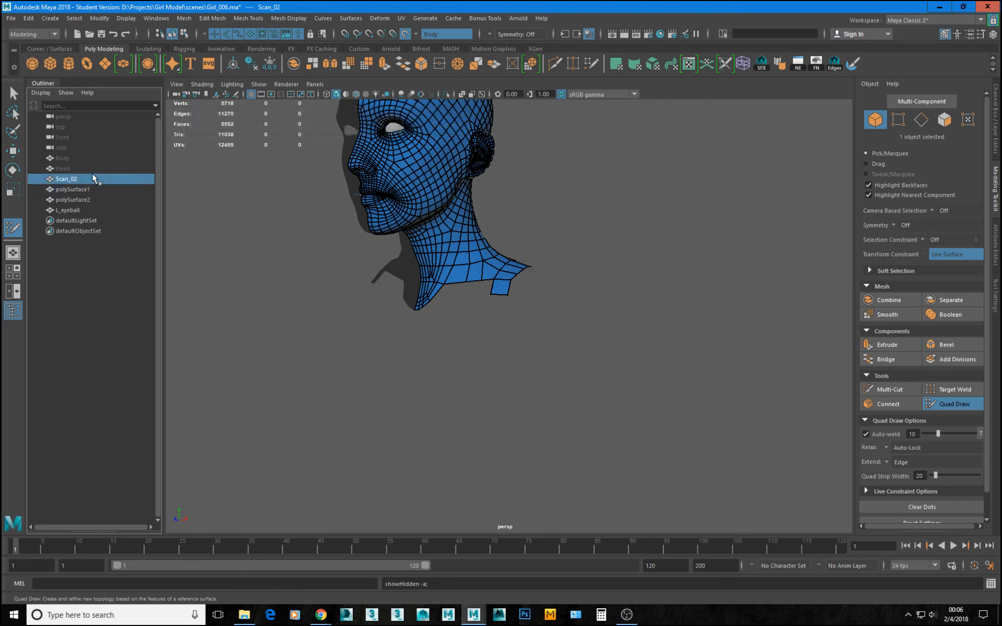
Select polySurface1 in place of Scan_02 and examine the shaded Scan_02 figure's shoulders, chest and torso.
left_click_drag(543, 375, 673, 382, "alt")
scroll(542, 382, "down", 5)
middle_click_drag(339, 383, 592, 374, "alt")
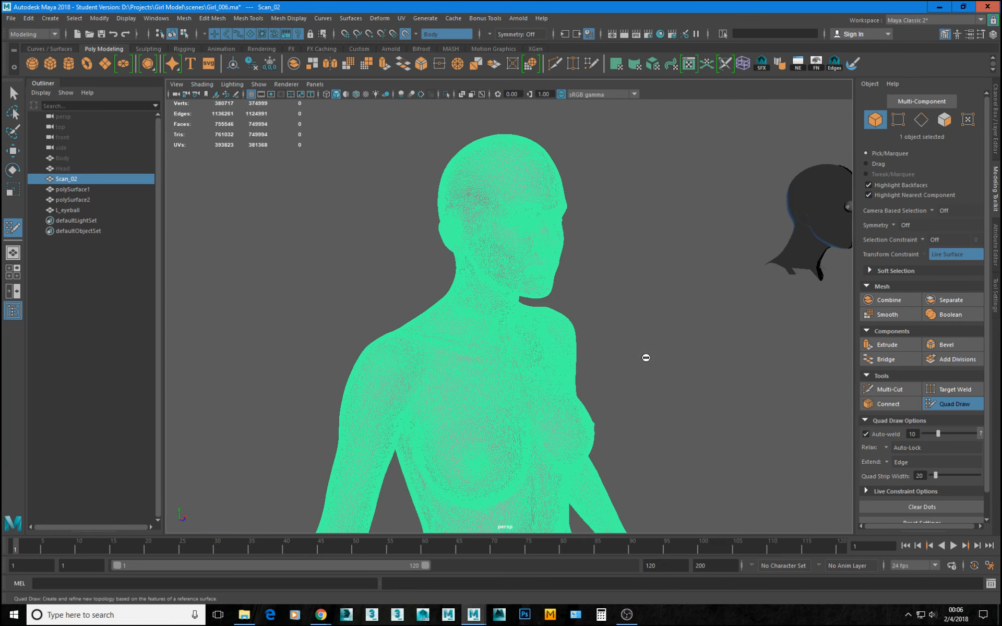
left_click_drag(646, 357, 642, 318, "alt")
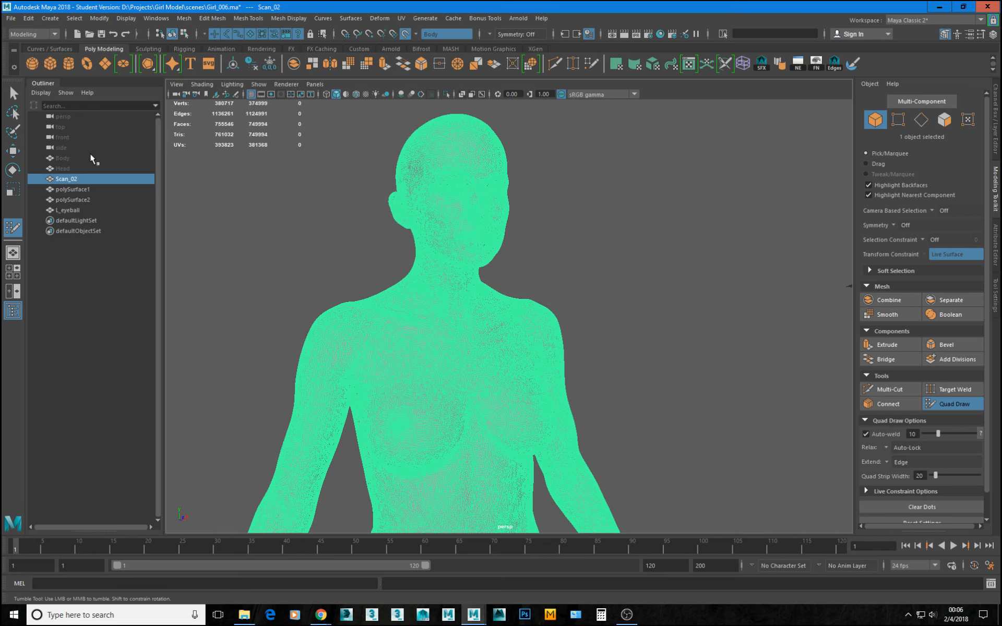
left_click(83, 190)
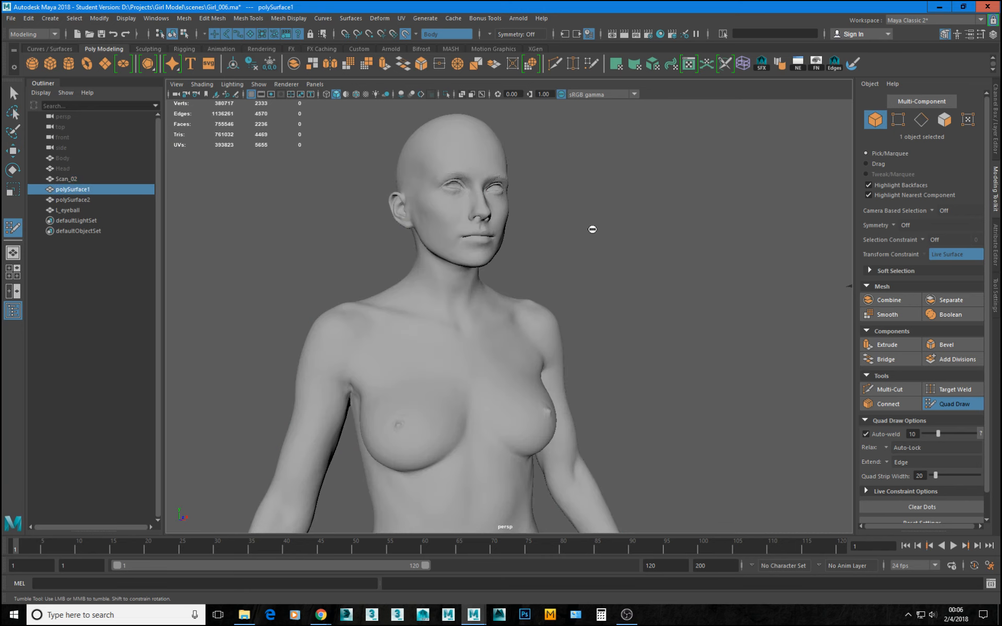
mouse_move(542, 412)
left_mouse_down("alt")
mouse_move(524, 405)
mouse_move(559, 407)
left_mouse_up("alt")
right_click_drag(559, 407, 486, 407, "alt")
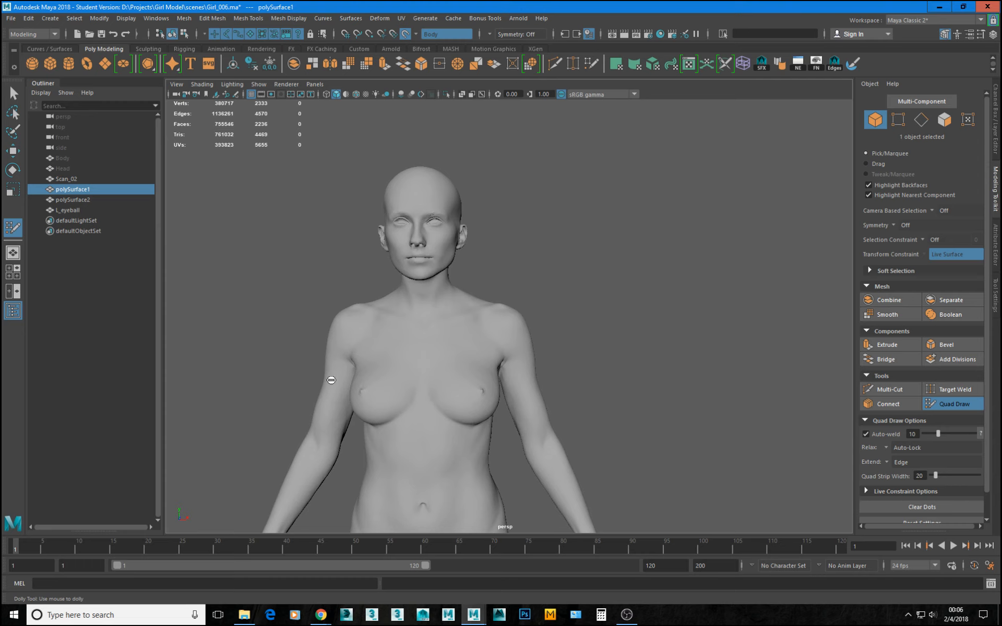
right_click_drag(625, 409, 530, 399, "alt")
left_click_drag(530, 398, 542, 399, "alt")
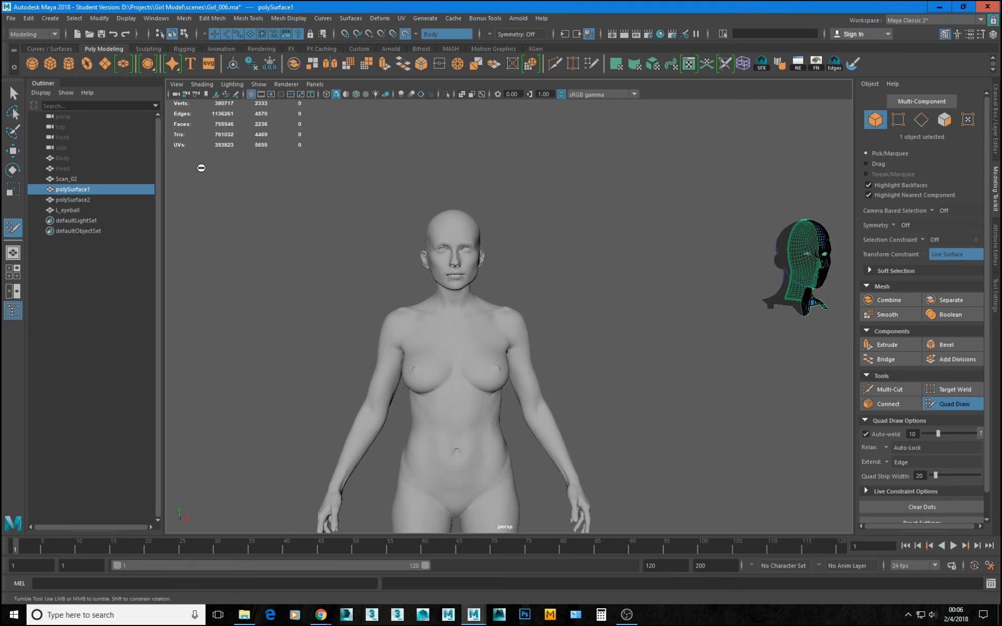
Unhide the Body mesh beside Scan_02, then disable its live surface and exit Quad Draw with nothing selected.
left_click(61, 160)
key("shift+h")
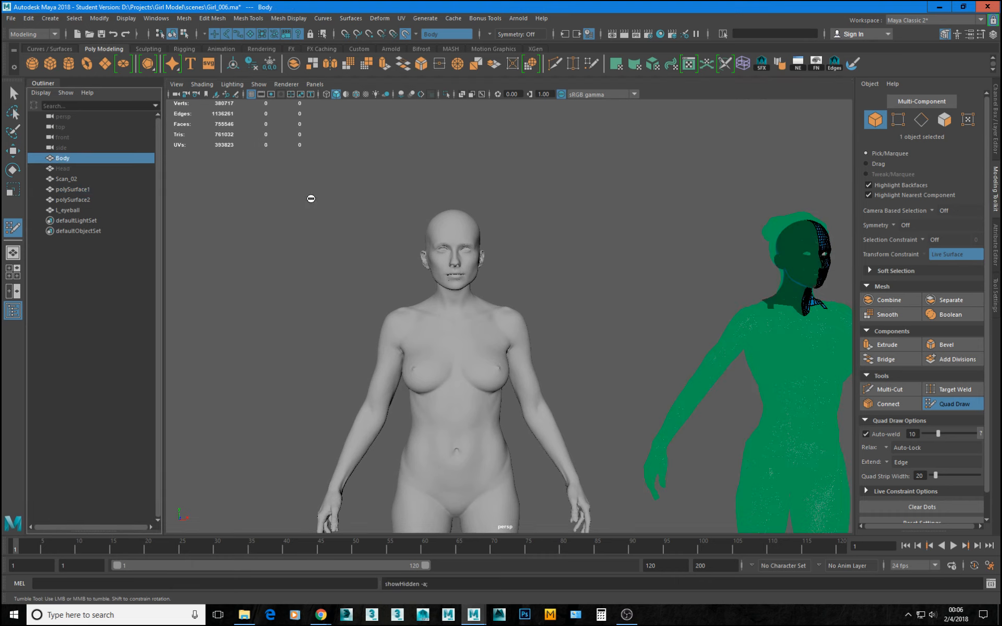
left_click(405, 34)
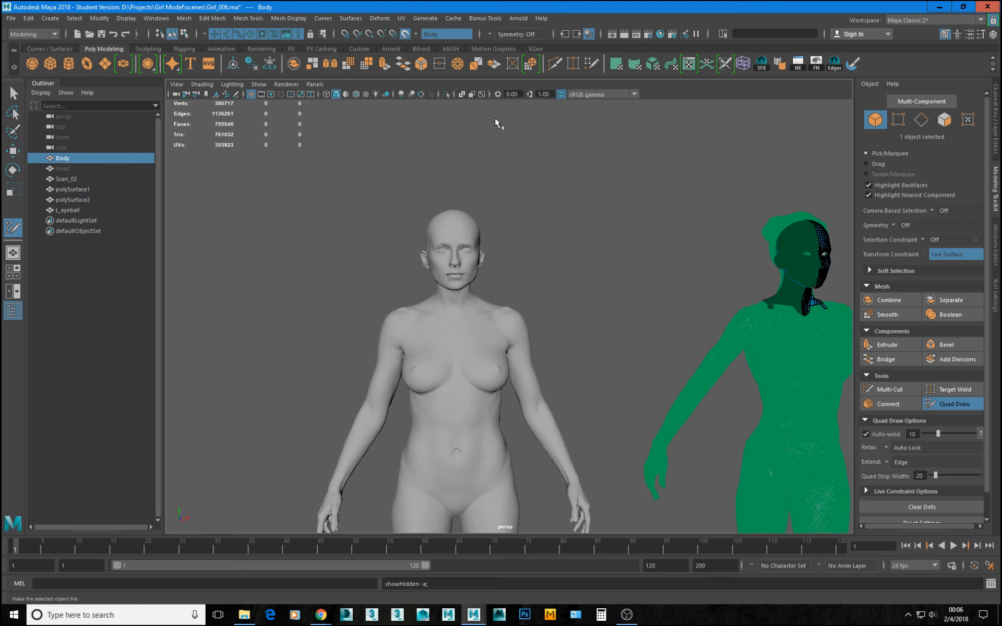
middle_click_drag(731, 266, 524, 214, "alt")
left_click(974, 409)
left_click(556, 193)
Compare the bikini-clad Body scan with the unclothed Scan_02 figure, examining the shoulders, chest and torso from several angles.
scroll(590, 243, "down", 3)
left_click_drag(591, 244, 579, 247, "alt")
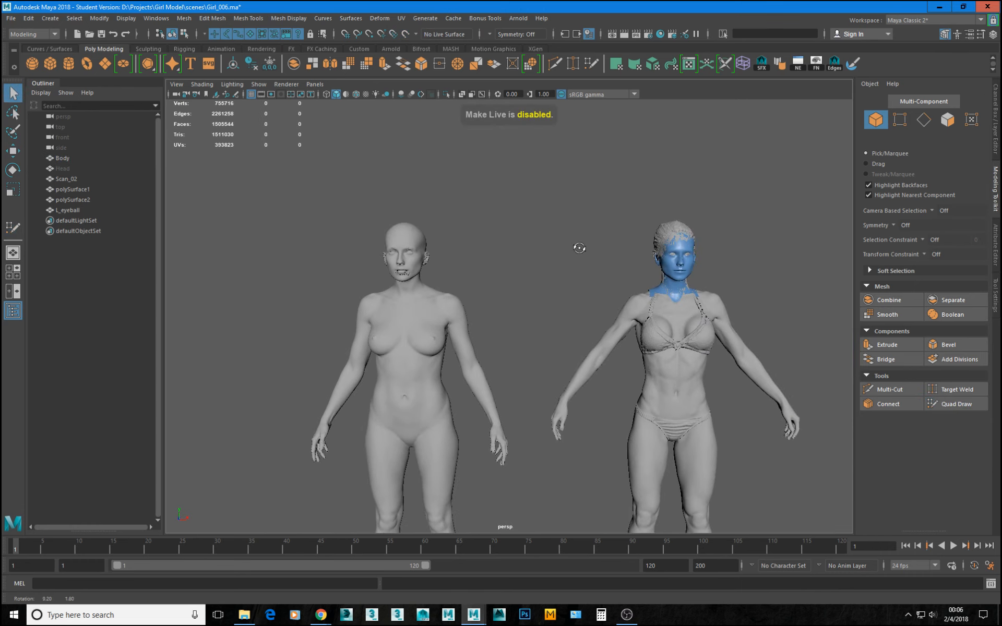
middle_click_drag(717, 338, 580, 286, "alt")
right_click_drag(579, 286, 652, 305, "alt")
middle_click_drag(652, 305, 522, 318, "alt")
right_click_drag(522, 318, 634, 394, "alt")
left_click_drag(633, 394, 648, 347, "alt")
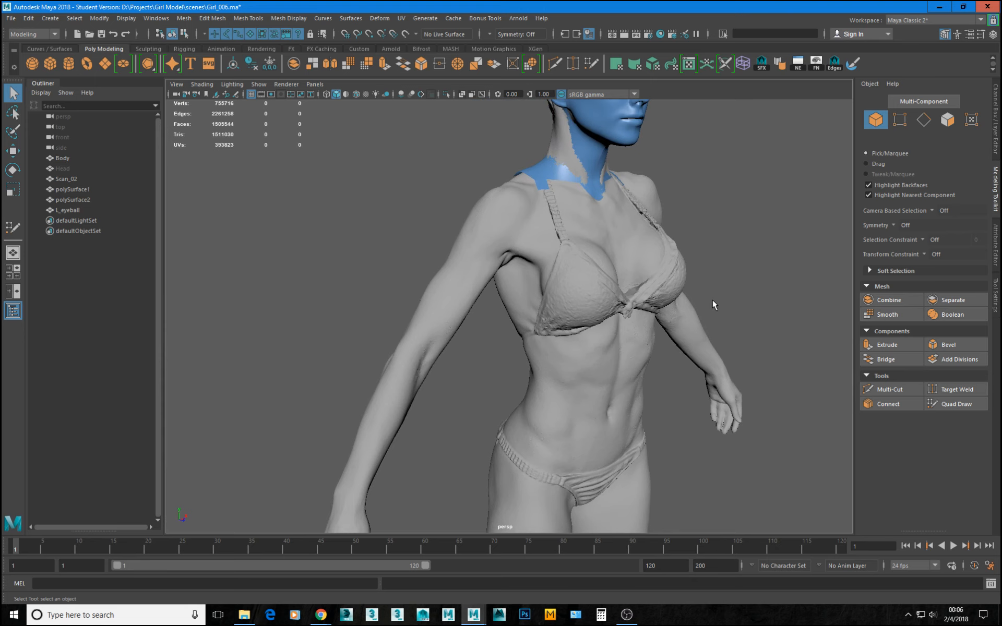
right_click_drag(694, 299, 519, 284, "alt")
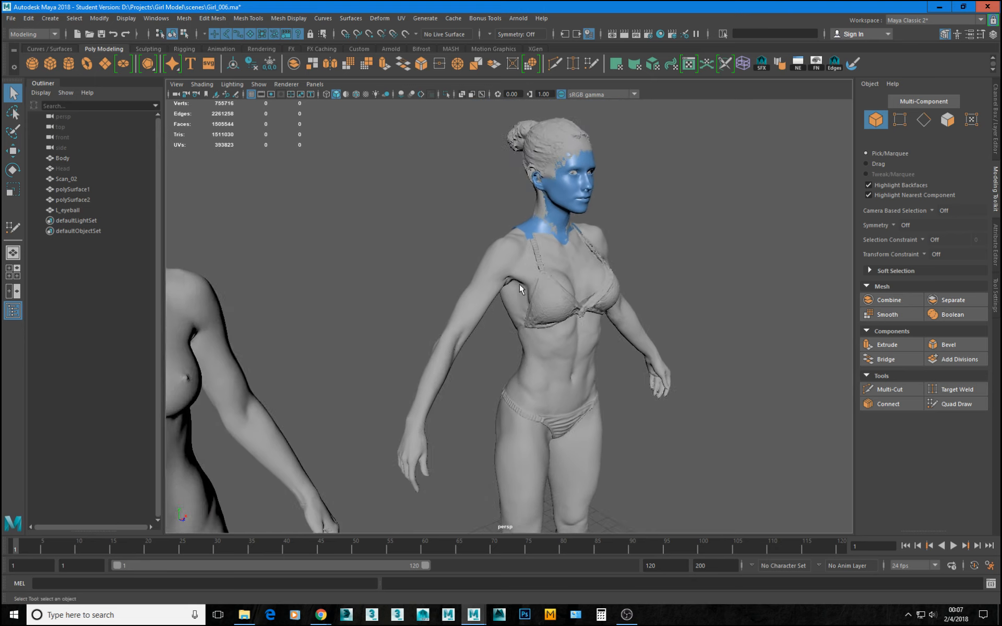
middle_click_drag(519, 284, 650, 280, "alt")
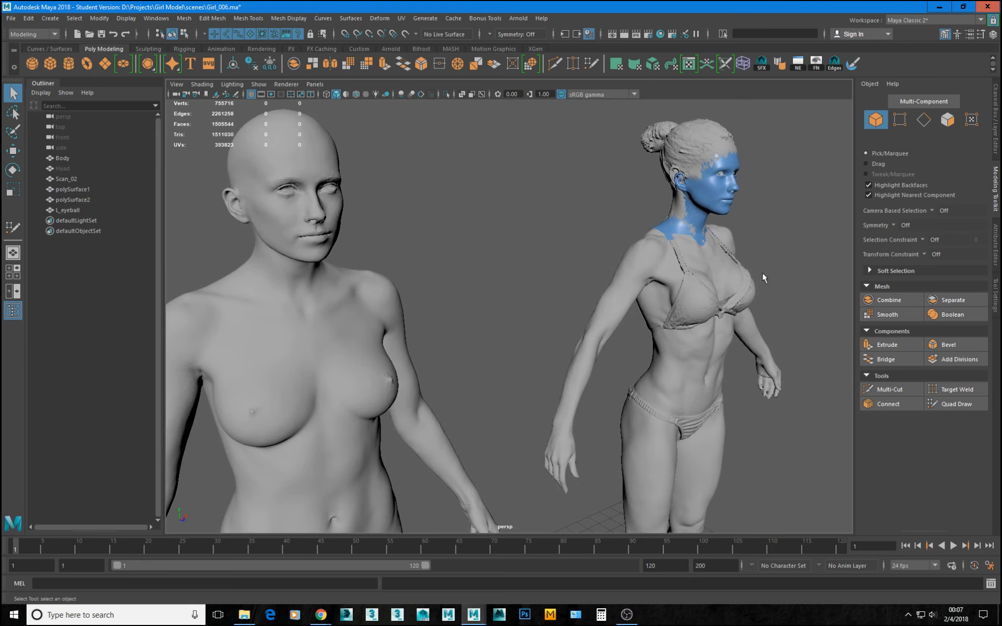
left_click_drag(750, 277, 515, 370, "alt")
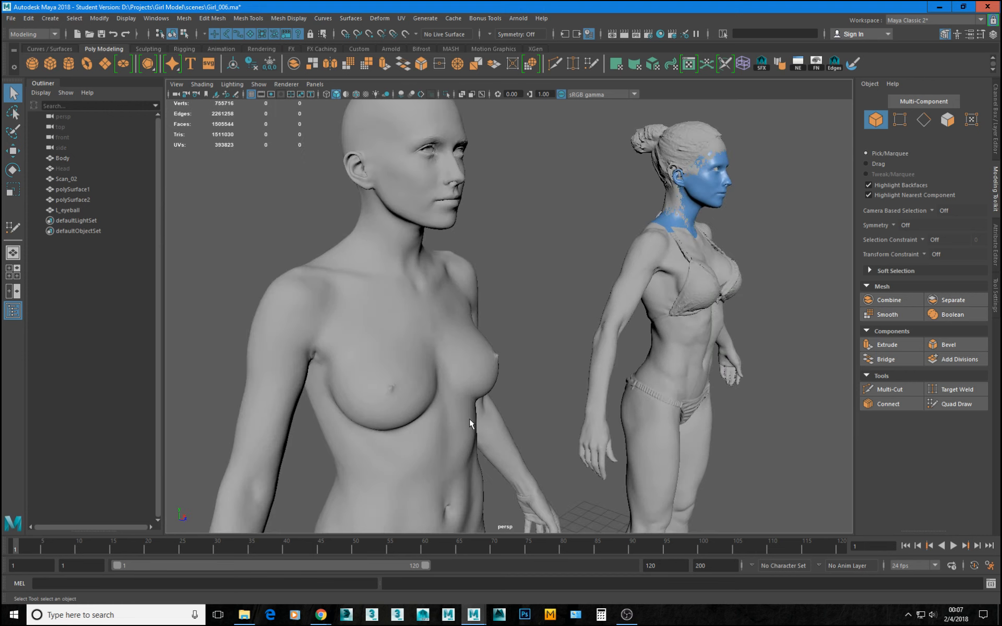
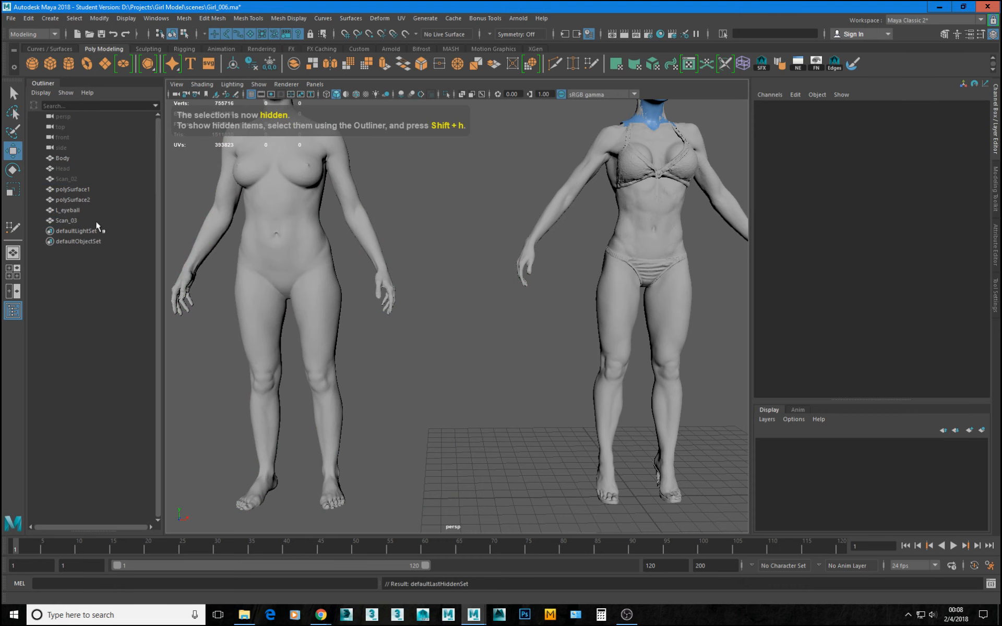
Delete the lower part of the Scan_03 mesh, removing all faces below the waist together with the forearms.
left_click(96, 221)
key("f")
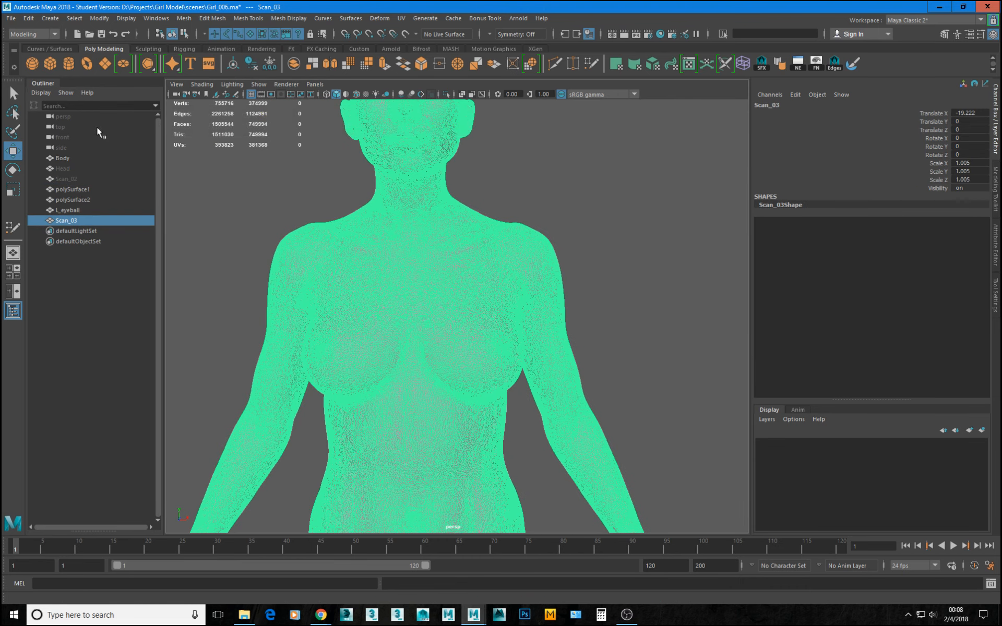
left_click(473, 318)
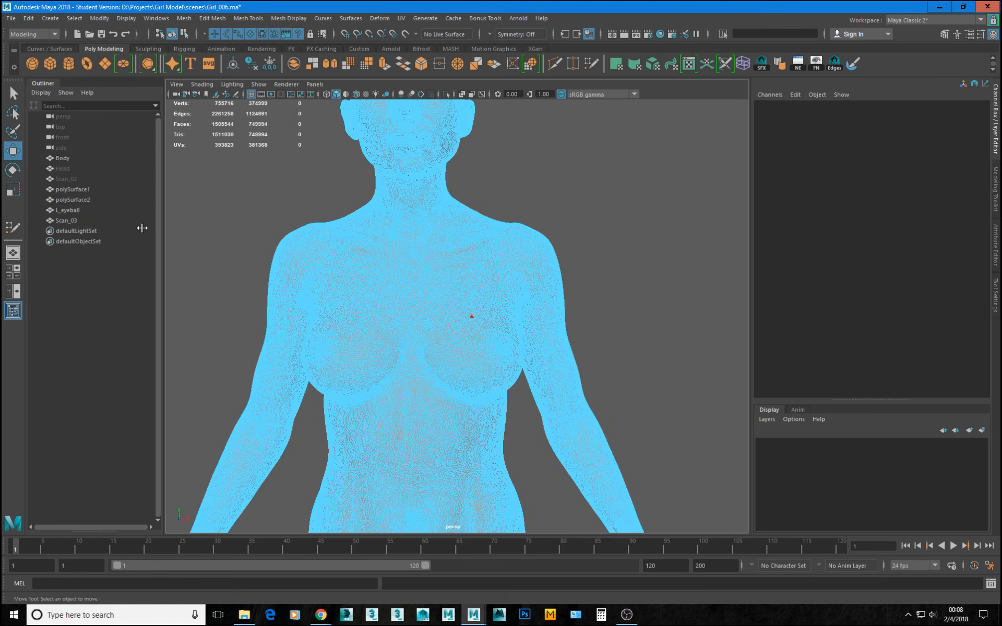
middle_click_drag(457, 459, 465, 231, "alt")
right_click_drag(465, 231, 355, 312, "alt")
middle_click_drag(450, 357, 439, 277, "alt")
left_click_drag(563, 463, 265, 197)
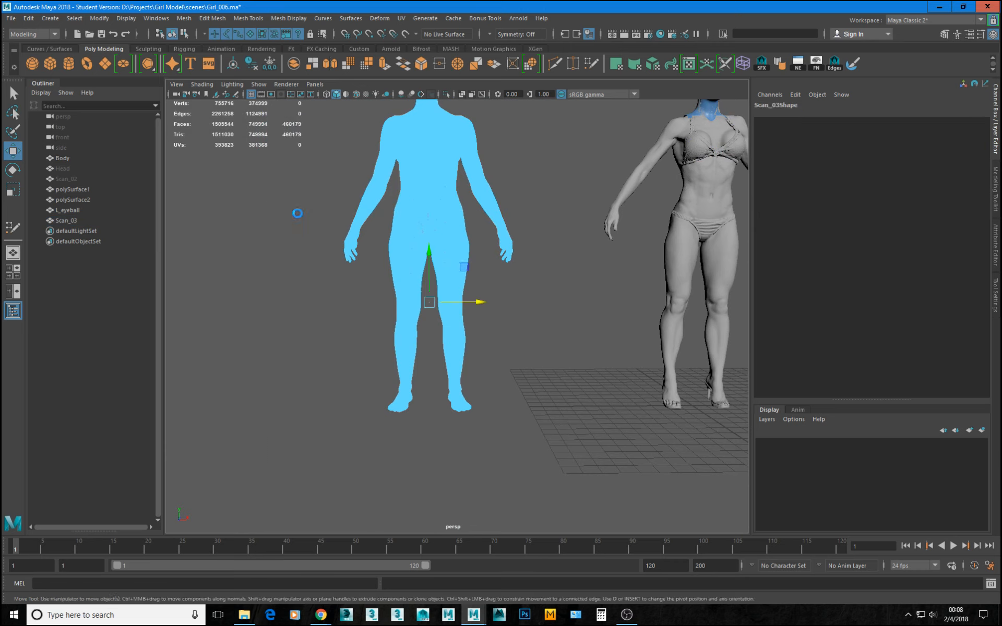
key("Delete")
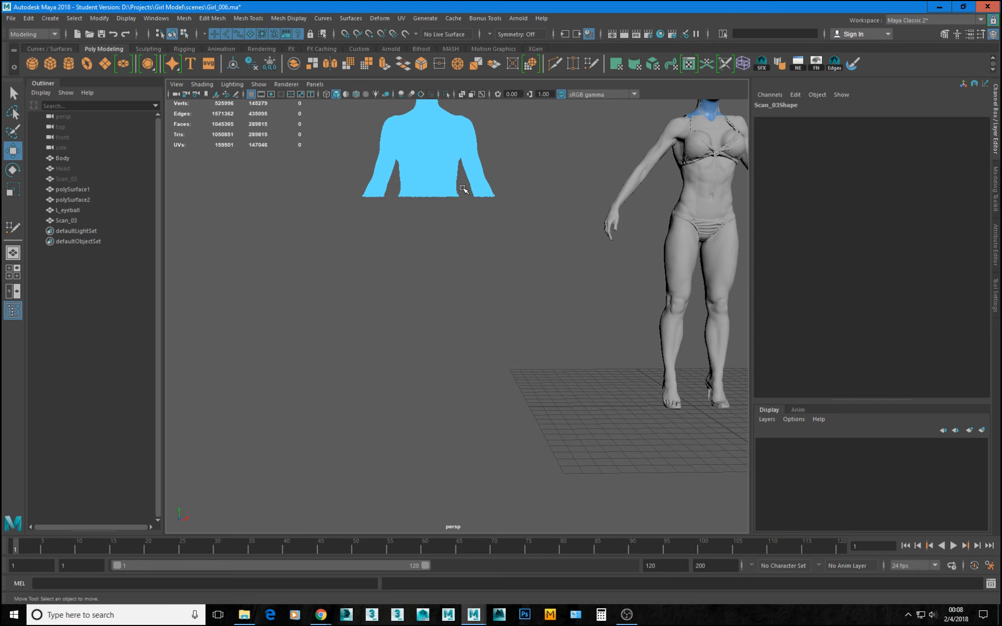
Delete the head and upper neck faces of the Scan_03 mesh.
key("f")
scroll(441, 224, "down", 2)
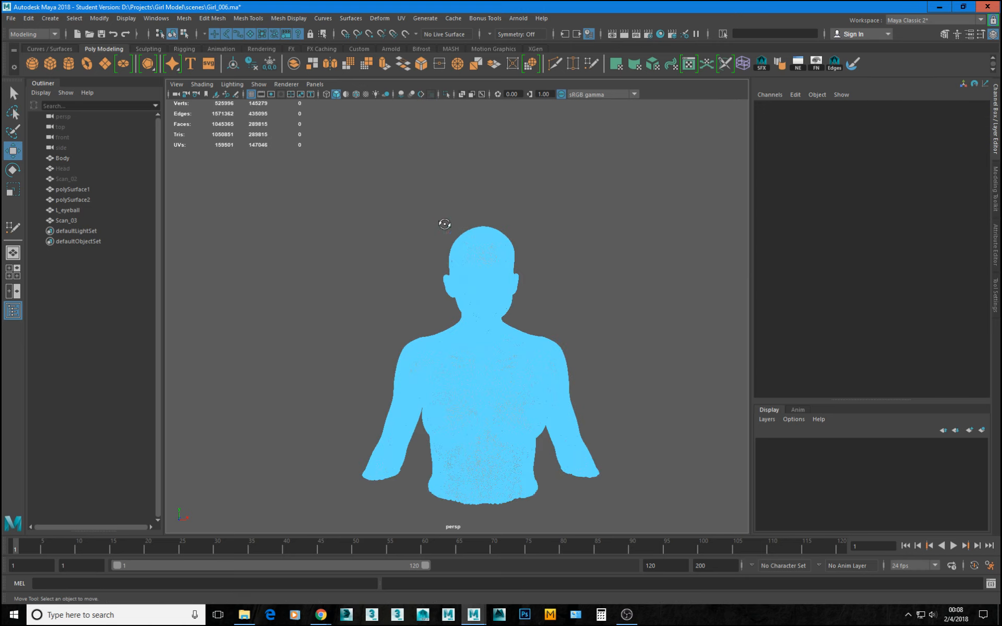
left_click_drag(400, 179, 573, 306)
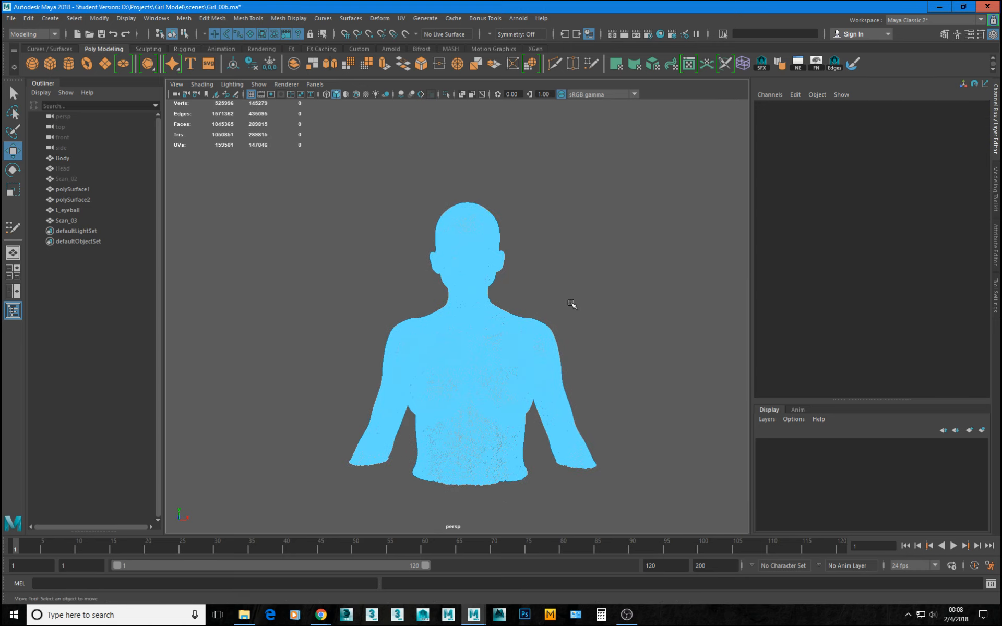
key("Delete")
scroll(421, 393, "up", 3)
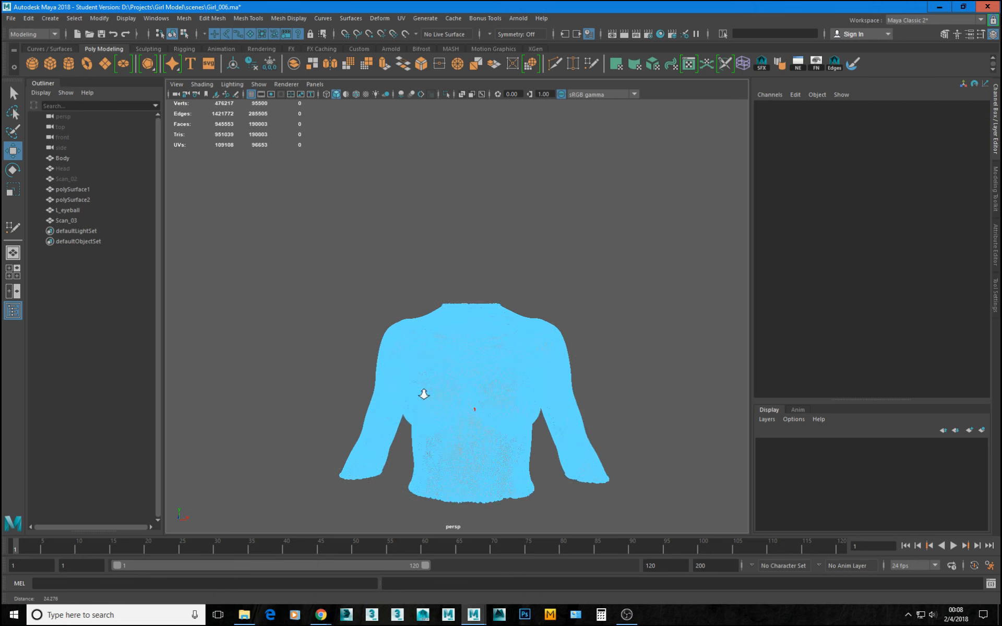
Lasso-select the figure's left arm on Scan_03 from the shoulder outward and delete its faces.
scroll(514, 351, "down", 2)
left_click_drag(514, 351, 507, 356, "alt")
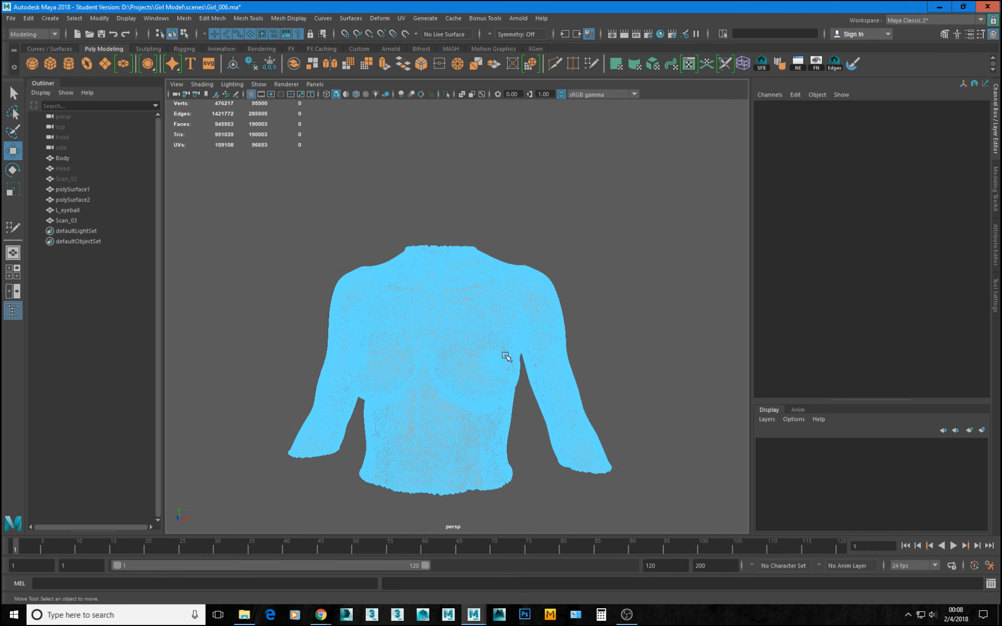
left_click_drag(503, 314, 437, 255, "alt")
left_click_drag(405, 208, 512, 353)
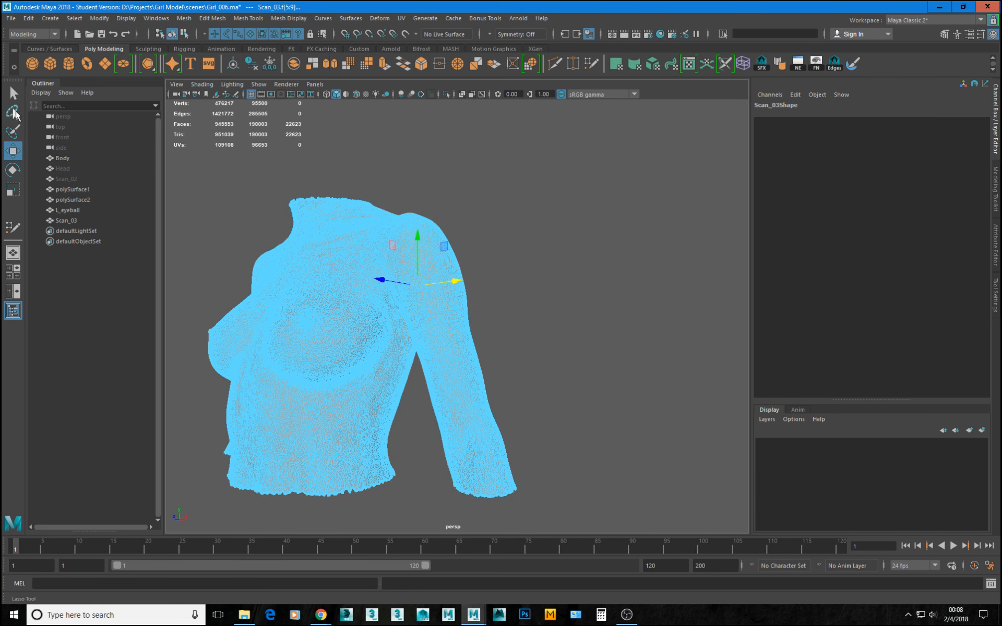
left_click(15, 114)
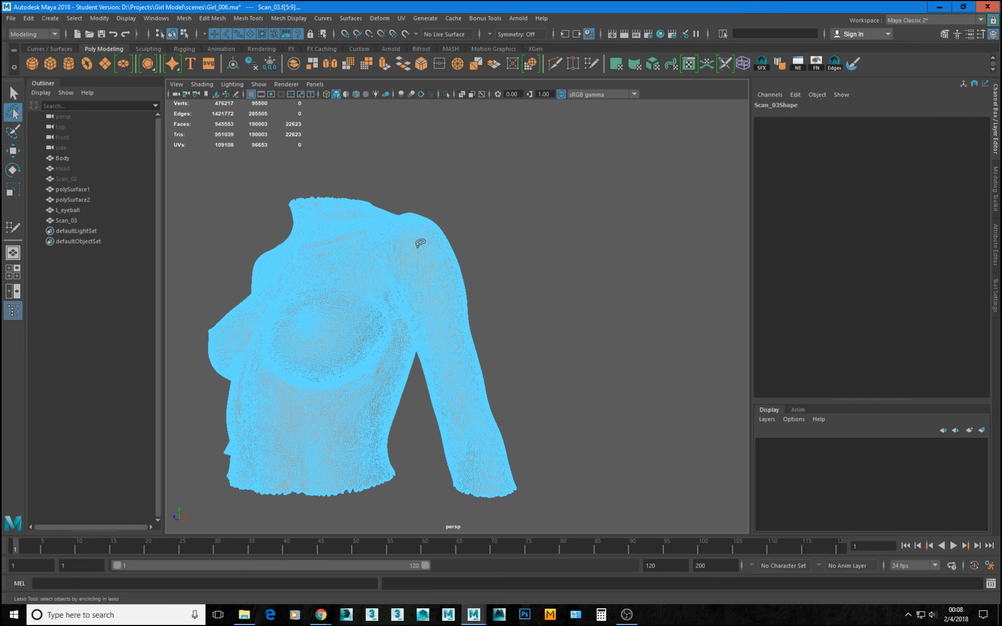
mouse_move(414, 233)
left_mouse_down("alt")
mouse_move(463, 251)
mouse_move(474, 243)
left_mouse_up("alt")
mouse_move(500, 169)
left_mouse_down()
mouse_move(459, 148)
mouse_move(425, 202)
mouse_move(443, 306)
mouse_move(493, 458)
mouse_move(631, 448)
mouse_move(649, 401)
left_mouse_up()
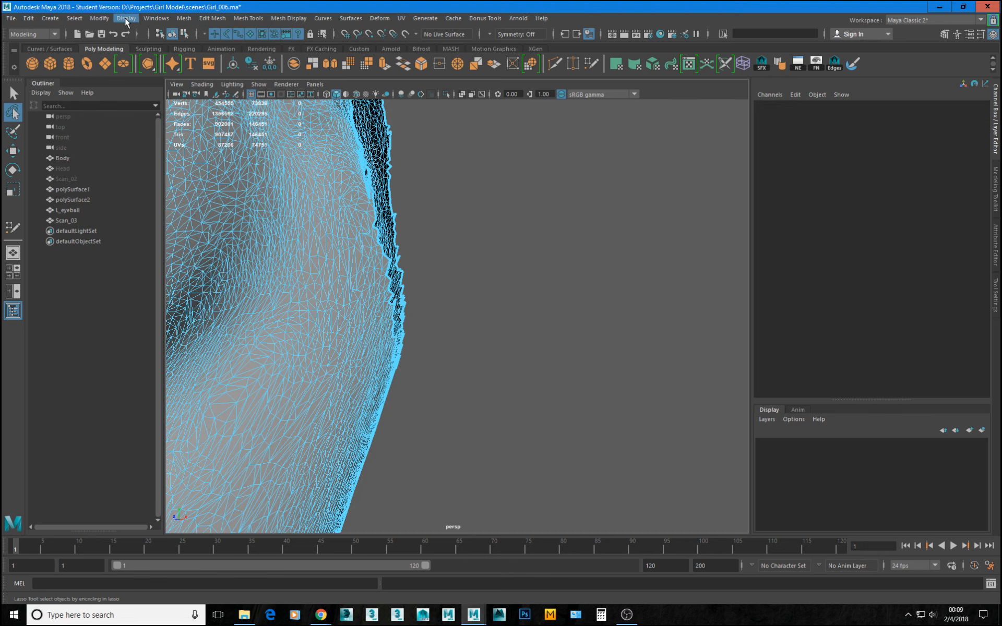
scroll(470, 360, "down", 8)
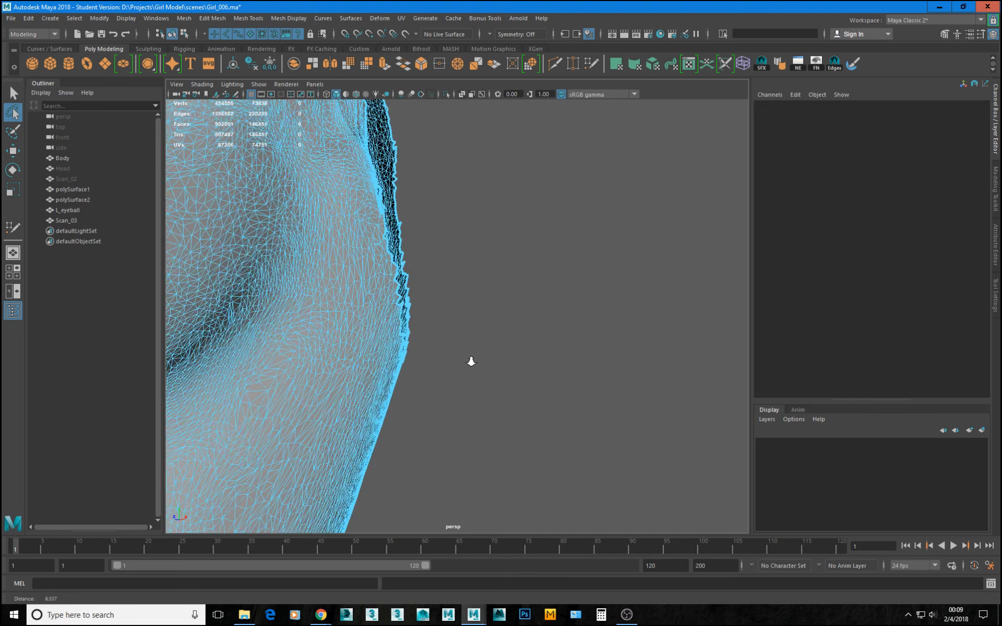
Return to the Select tool and save the scene over Girl_006.ma.
left_click_drag(487, 333, 447, 317, "alt")
key("q")
key("ctrl+s")
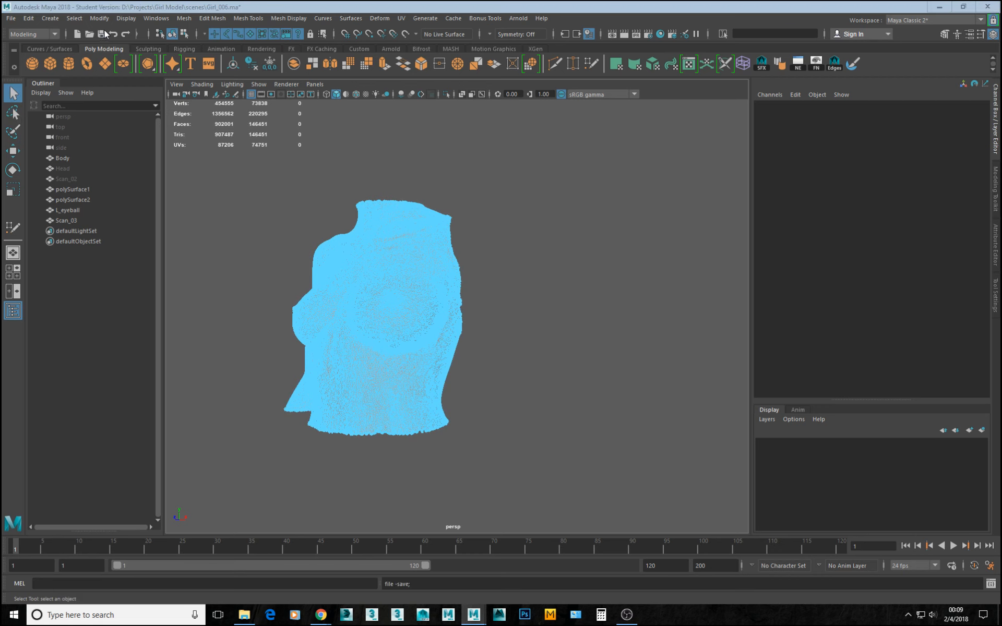
key("Return")
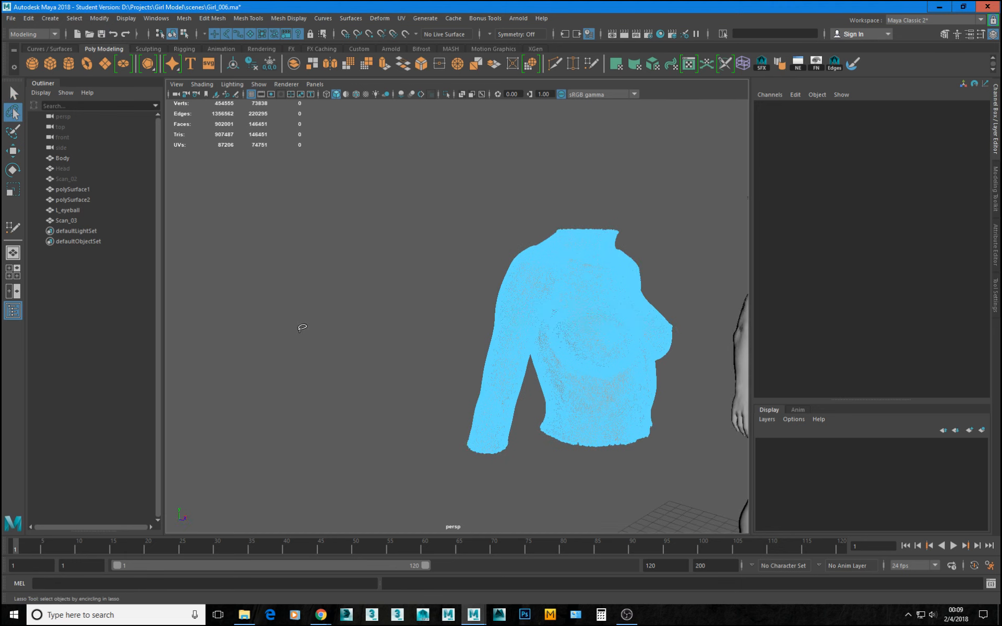
Switch to the four-view layout and hide the Body mesh.
key("space")
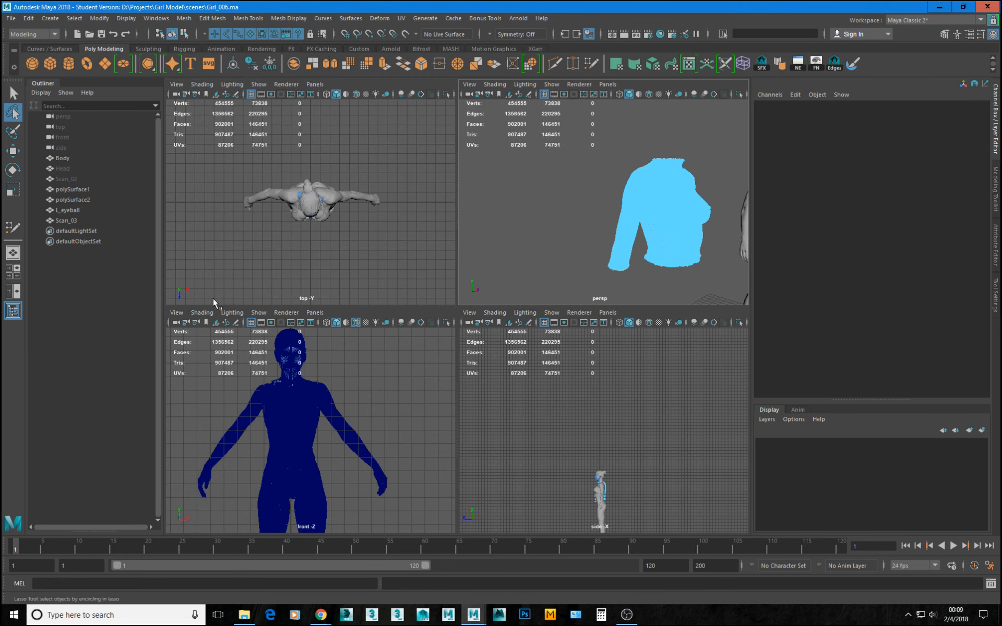
left_click(66, 158)
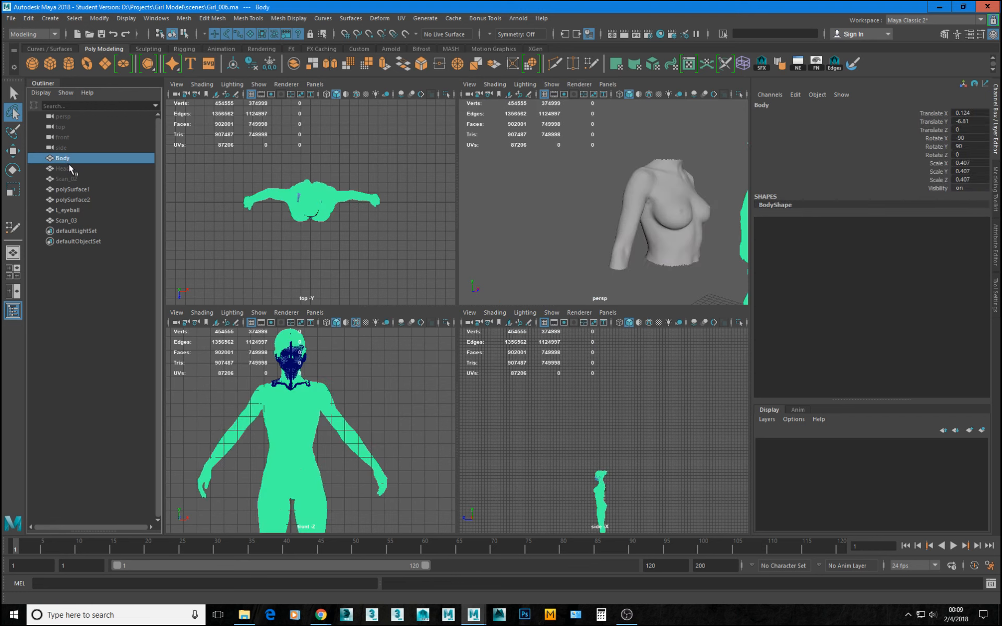
key("ctrl+h")
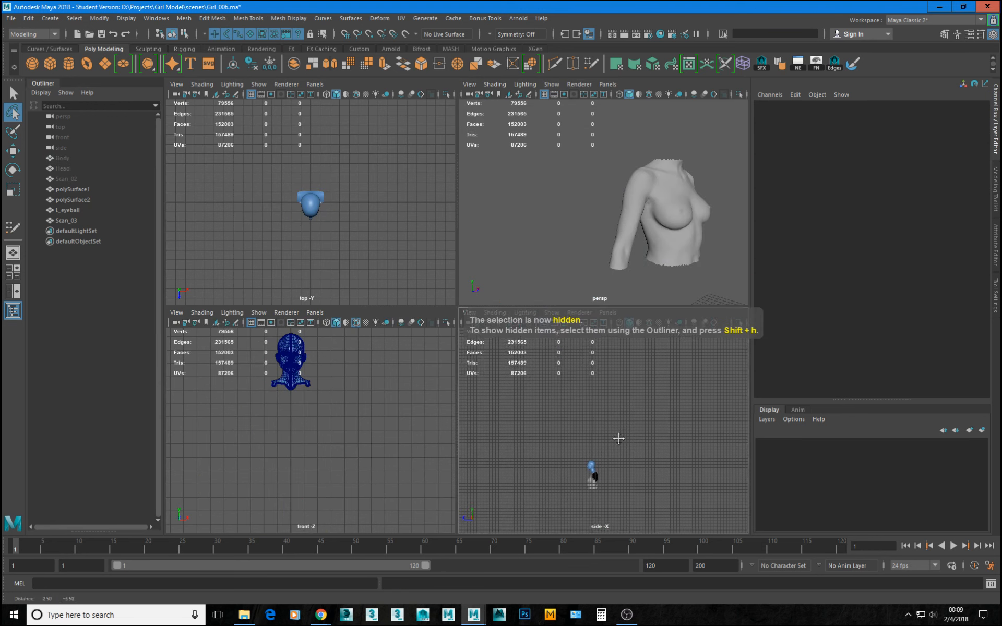
middle_click_drag(618, 439, 608, 422, "alt")
Isolate Scan_03 in the side view, frame it full size and hide that view's grid.
left_click(669, 207)
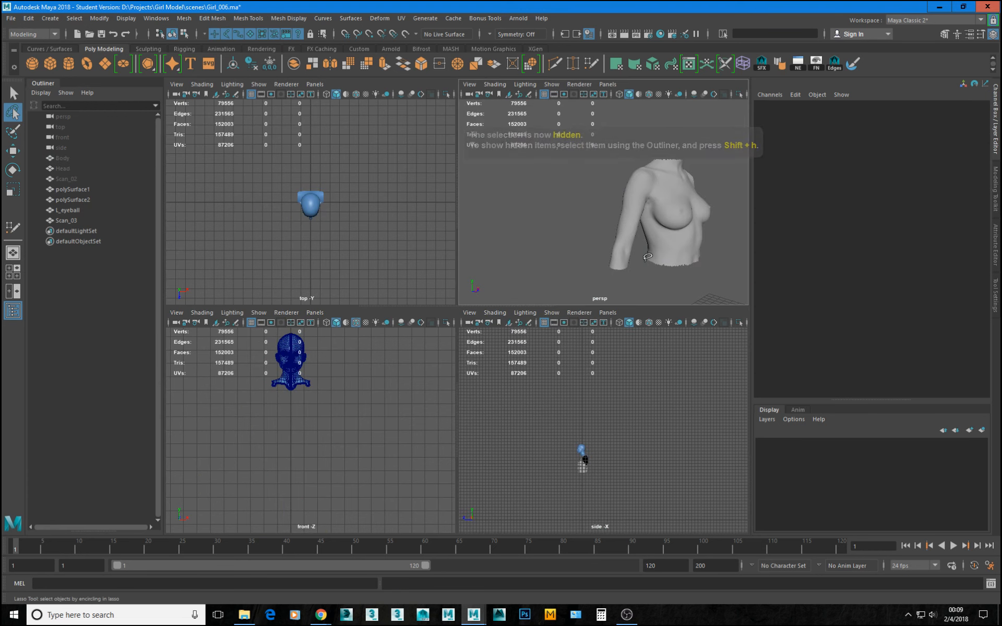
key("q")
left_click(675, 224)
right_click_drag(544, 483, 550, 482, "alt")
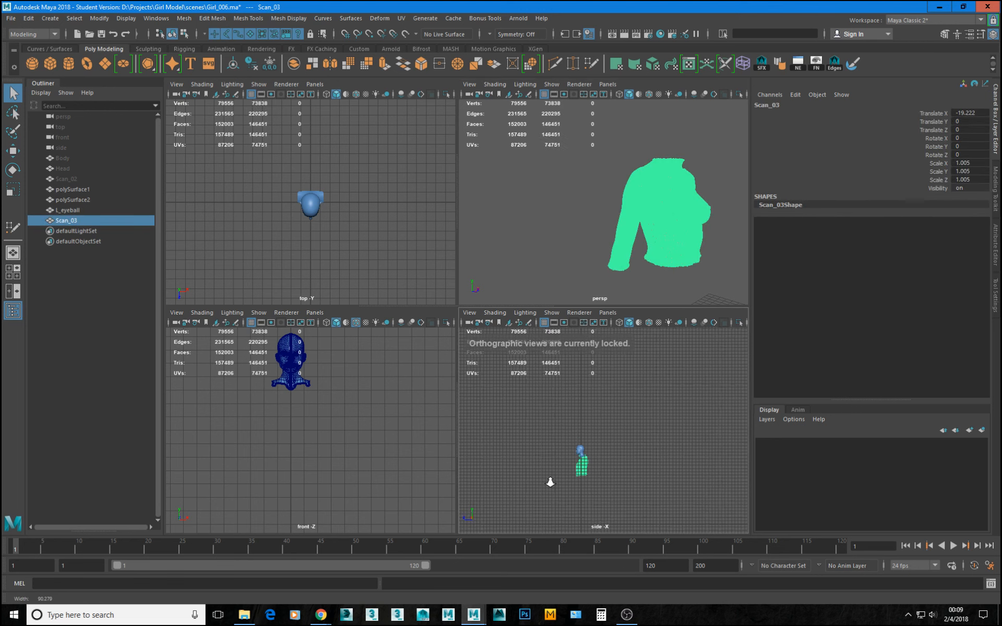
key("space")
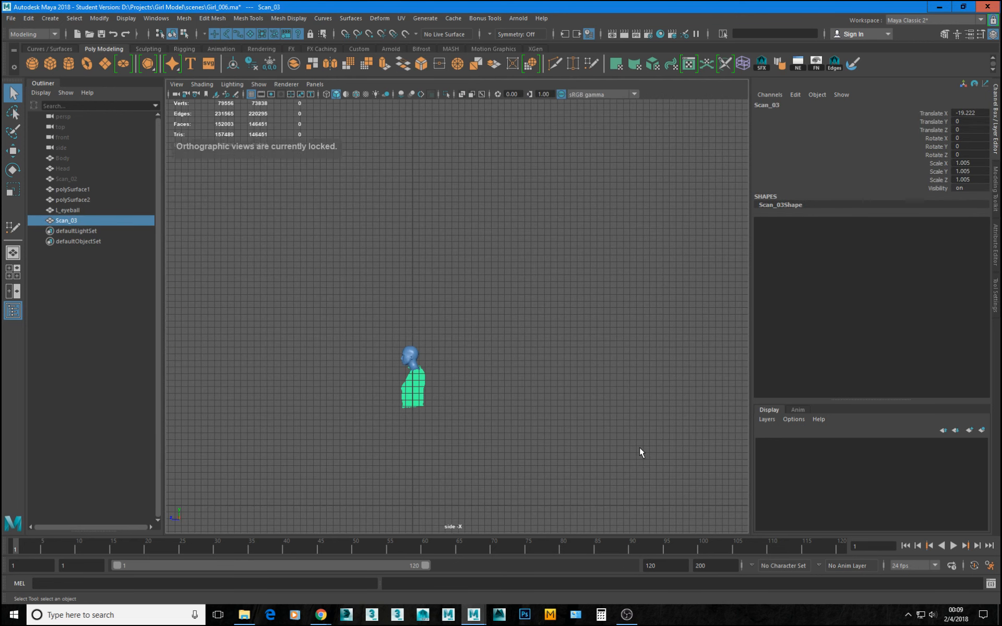
key("ctrl+1")
key("space")
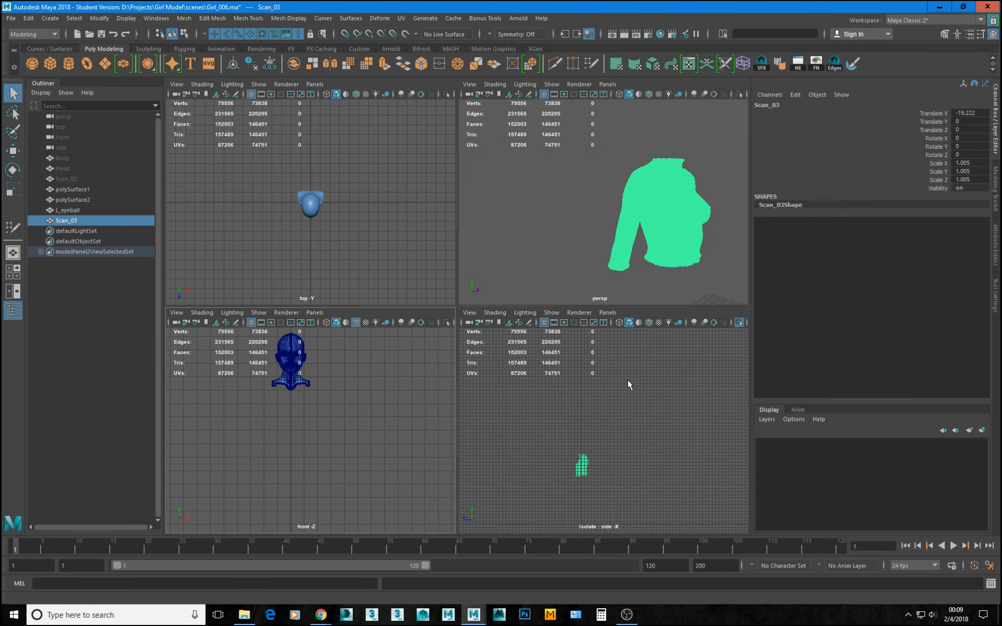
key("space")
scroll(449, 397, "up", 2)
key("f")
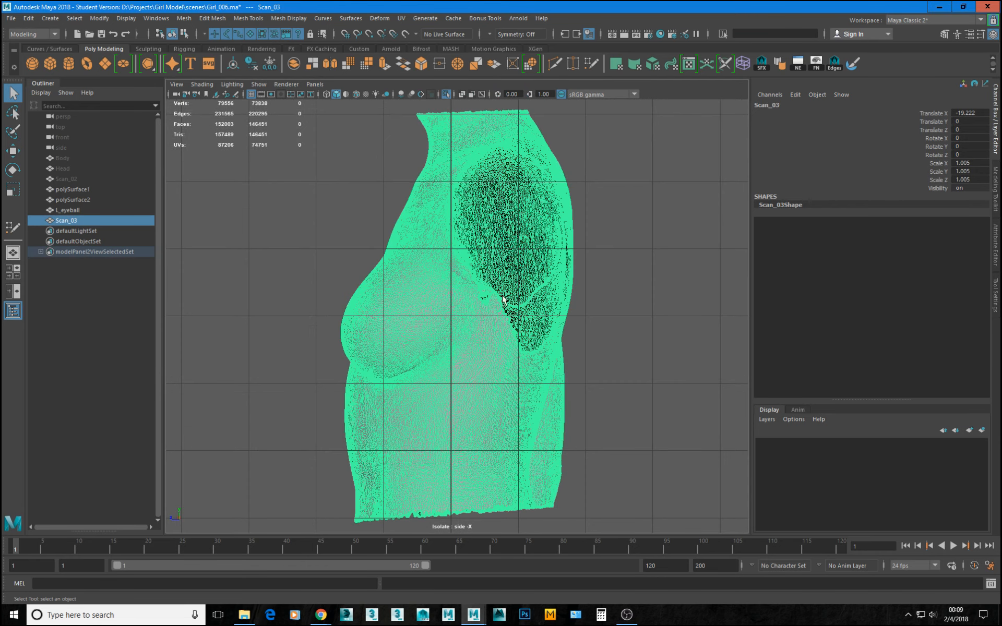
left_click(252, 95)
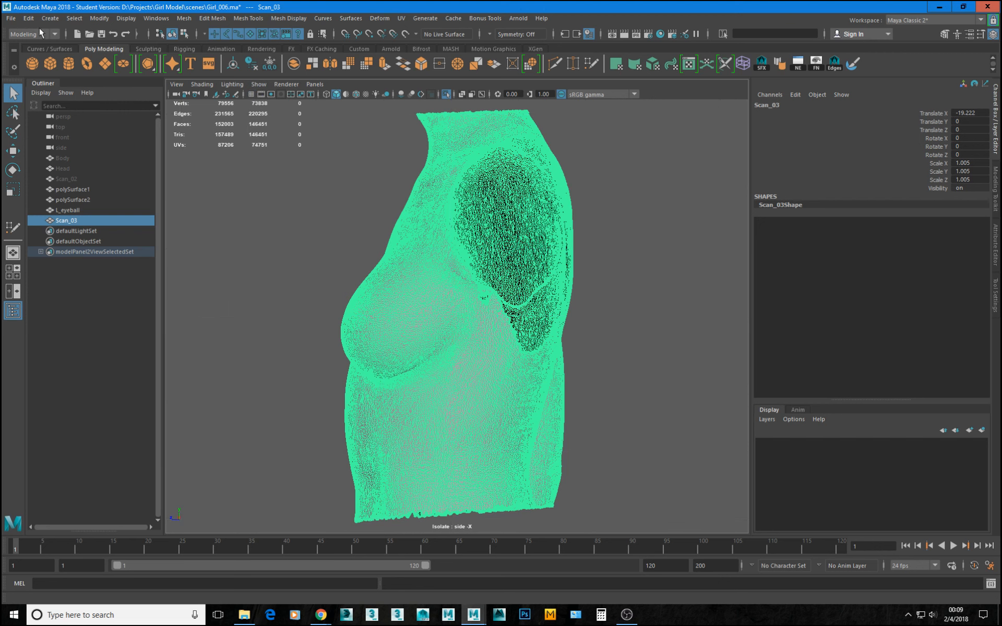
Lasso-select the back faces of the Scan_03 torso in the side view and delete them, keeping the front and shoulder.
left_click(14, 113)
left_click(557, 424)
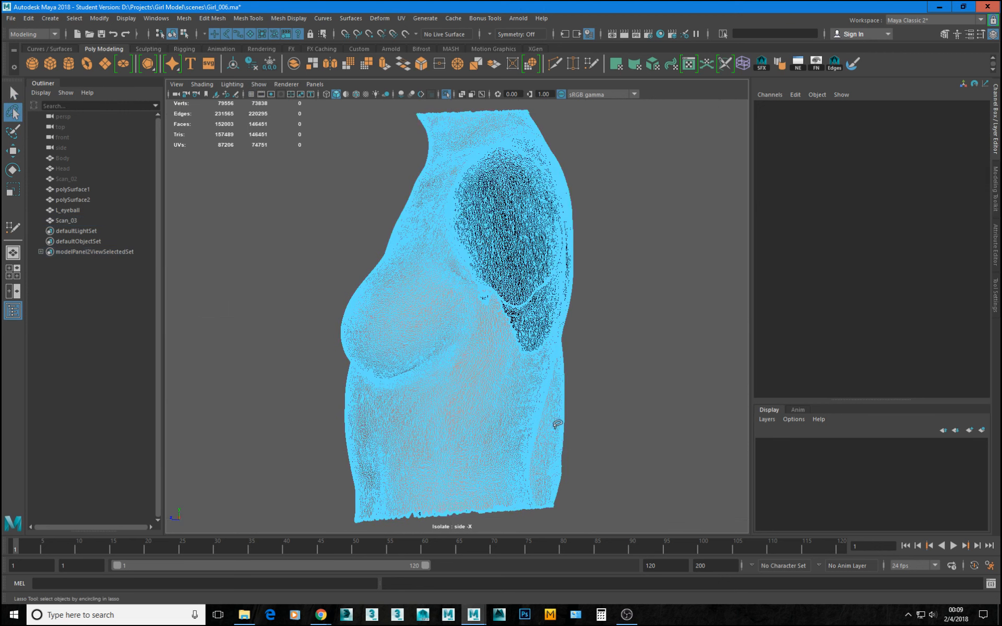
mouse_move(626, 521)
left_mouse_down()
mouse_move(517, 521)
mouse_move(459, 505)
mouse_move(448, 425)
mouse_move(543, 214)
mouse_move(634, 162)
mouse_move(645, 178)
left_mouse_up()
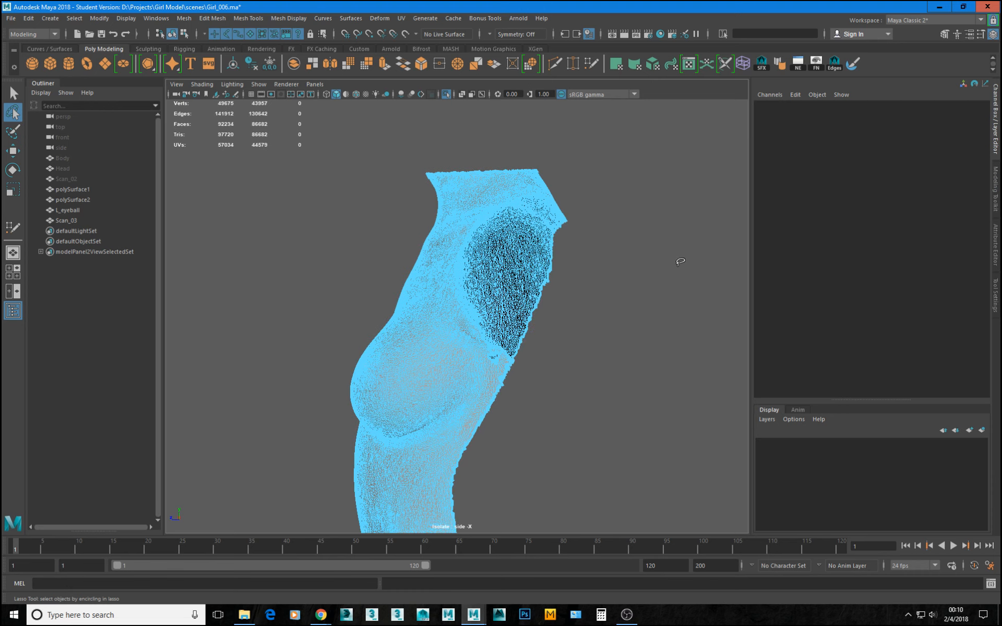
scroll(555, 380, "down", 4)
left_click_drag(509, 364, 561, 322, "alt")
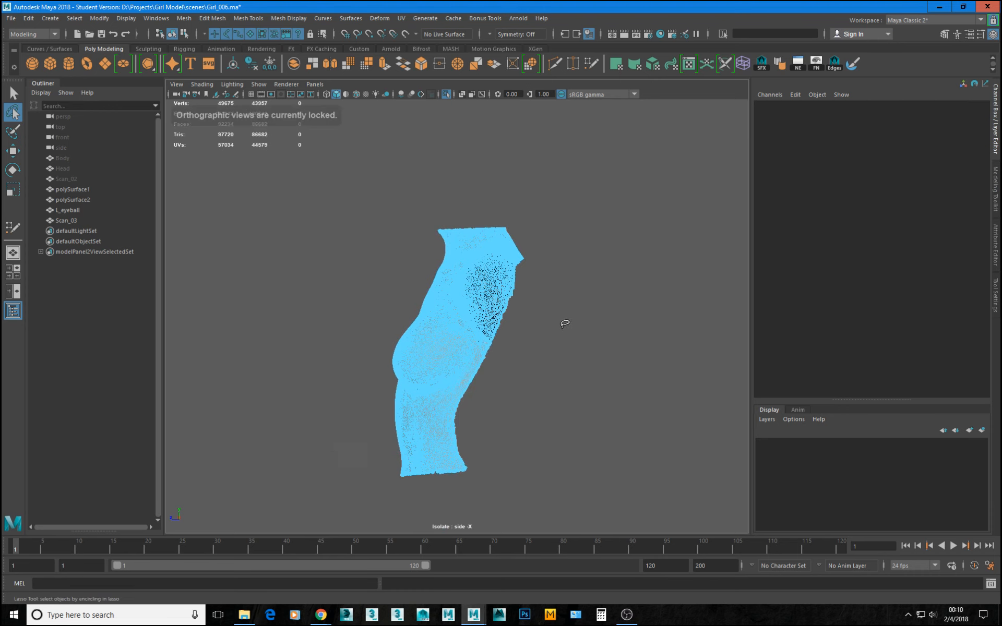
Return to object mode in the perspective view and examine the trimmed Scan_03 torso's chest and shoulders.
key("space")
key("space")
left_click_drag(612, 221, 548, 284, "alt")
key("w")
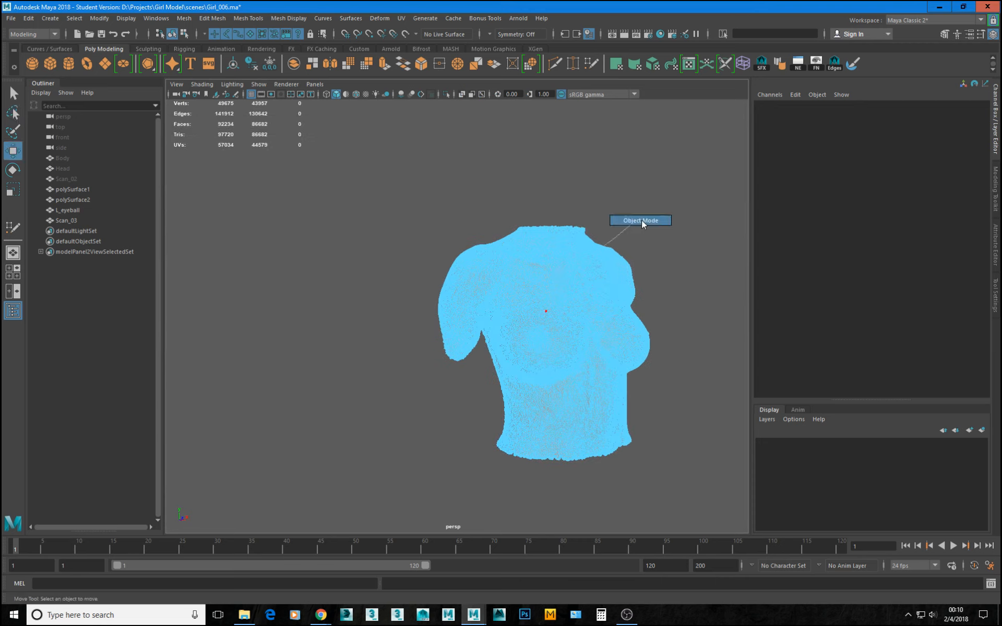
left_click(641, 222)
left_click_drag(641, 222, 530, 309, "alt")
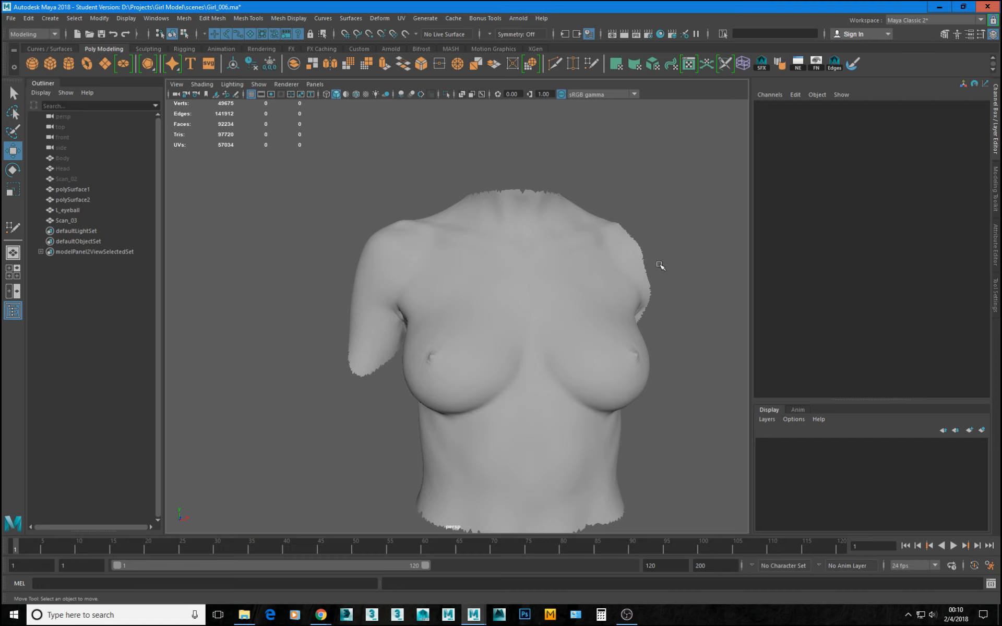
left_click_drag(664, 325, 650, 389, "alt")
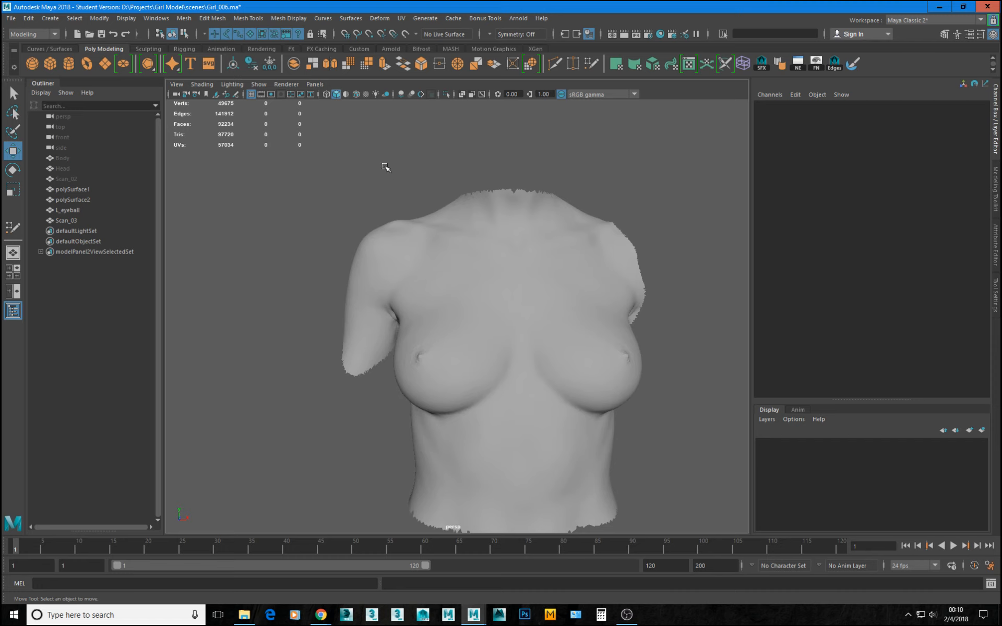
mouse_move(380, 275)
left_mouse_down("alt")
mouse_move(476, 261)
mouse_move(461, 248)
mouse_move(517, 236)
mouse_move(392, 266)
left_mouse_up("alt")
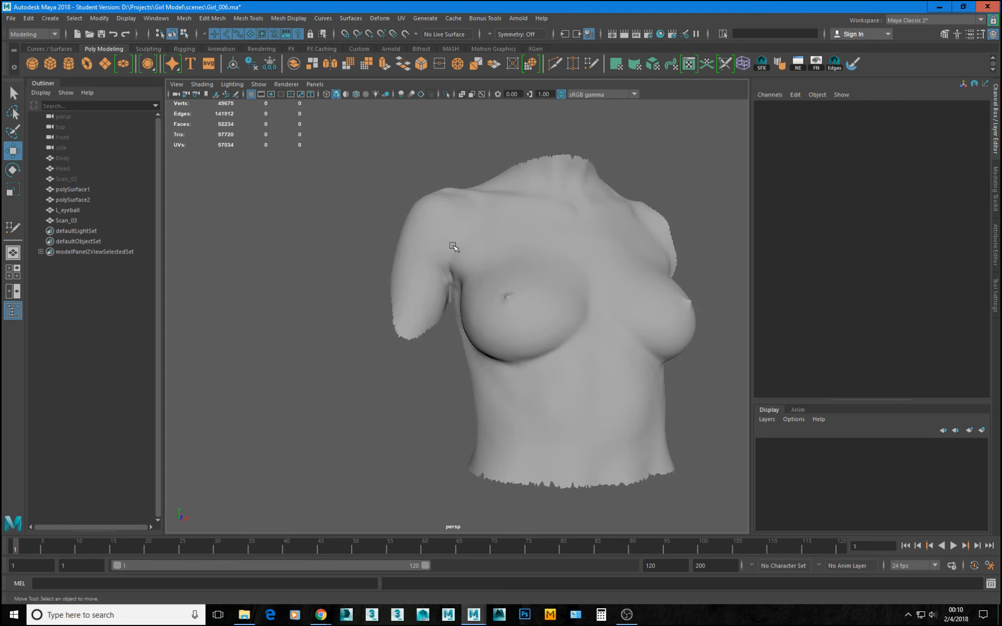
Frame Scan_03 in the front view, turn off wireframe on shaded, and enter the torso's face selection mode.
key("space")
key("space")
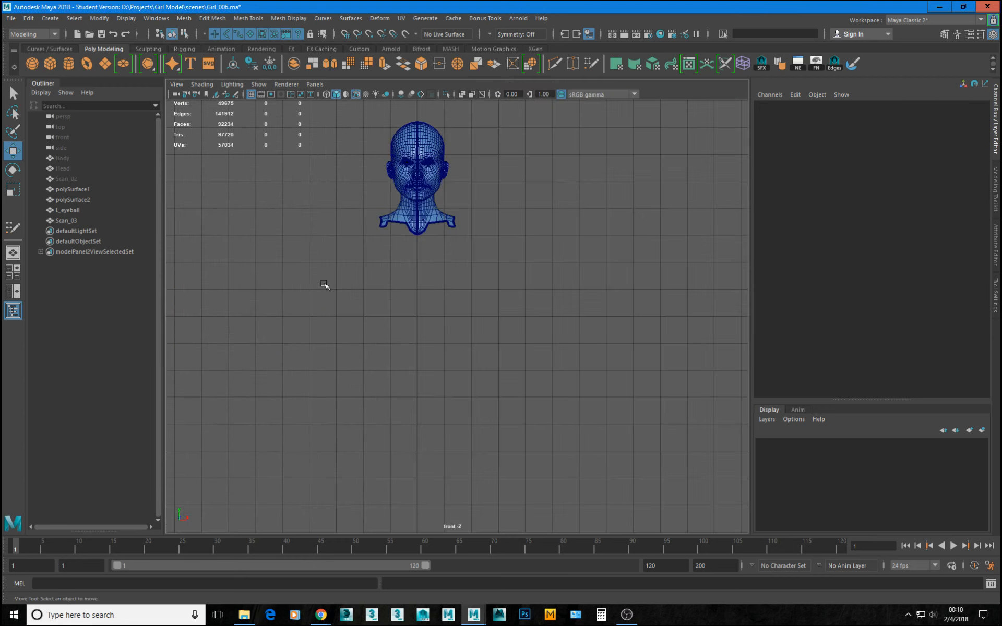
key("ctrl+1")
key("ctrl+1")
middle_click_drag(402, 353, 742, 344, "alt")
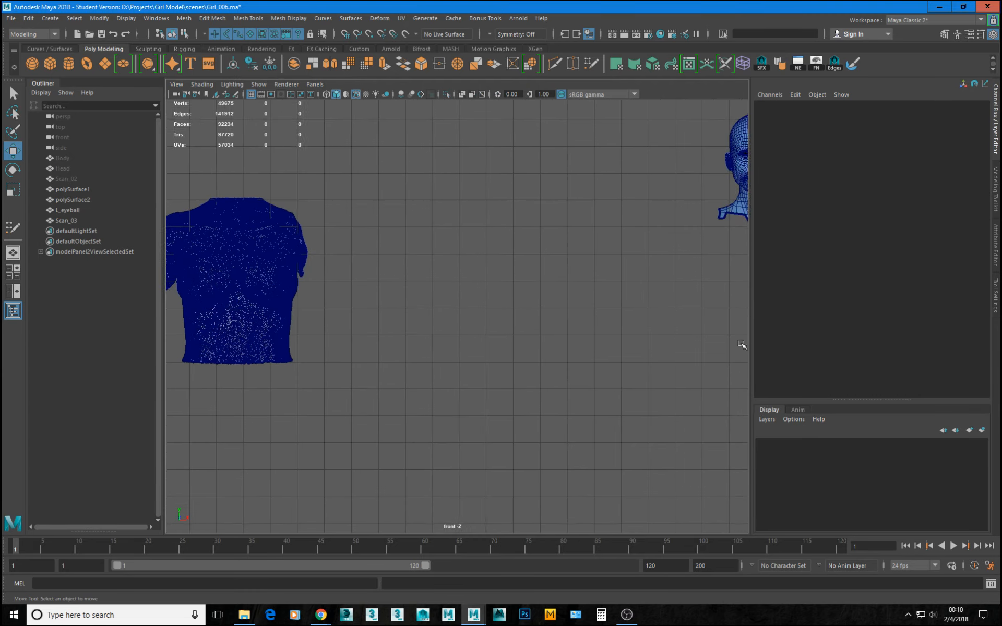
middle_click_drag(172, 324, 421, 328, "alt")
right_click_drag(420, 328, 681, 417, "alt")
middle_click_drag(681, 416, 567, 516, "alt")
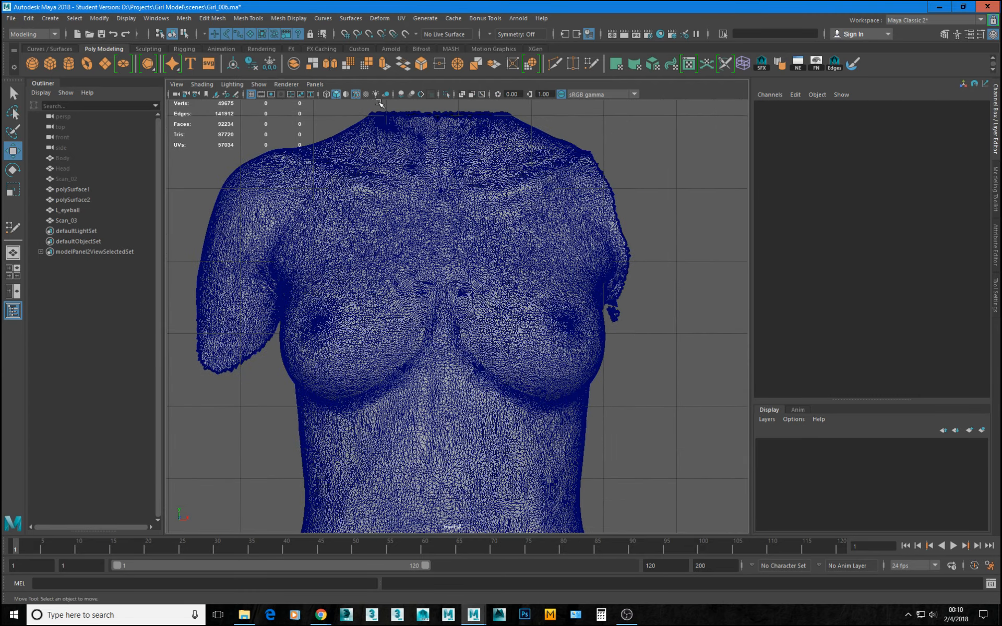
left_click(356, 94)
scroll(404, 240, "down", 5)
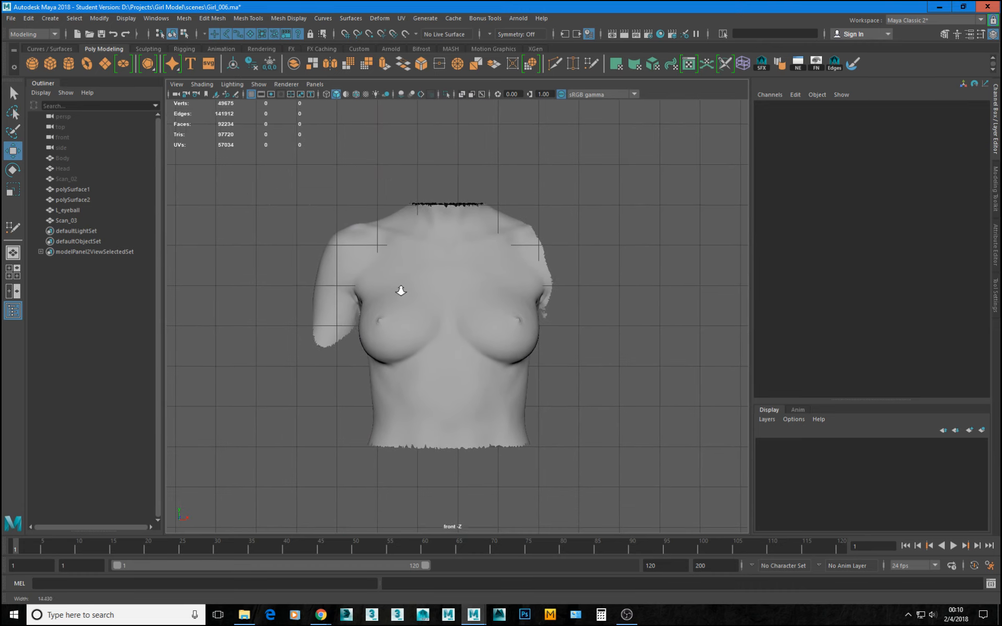
left_click(424, 306)
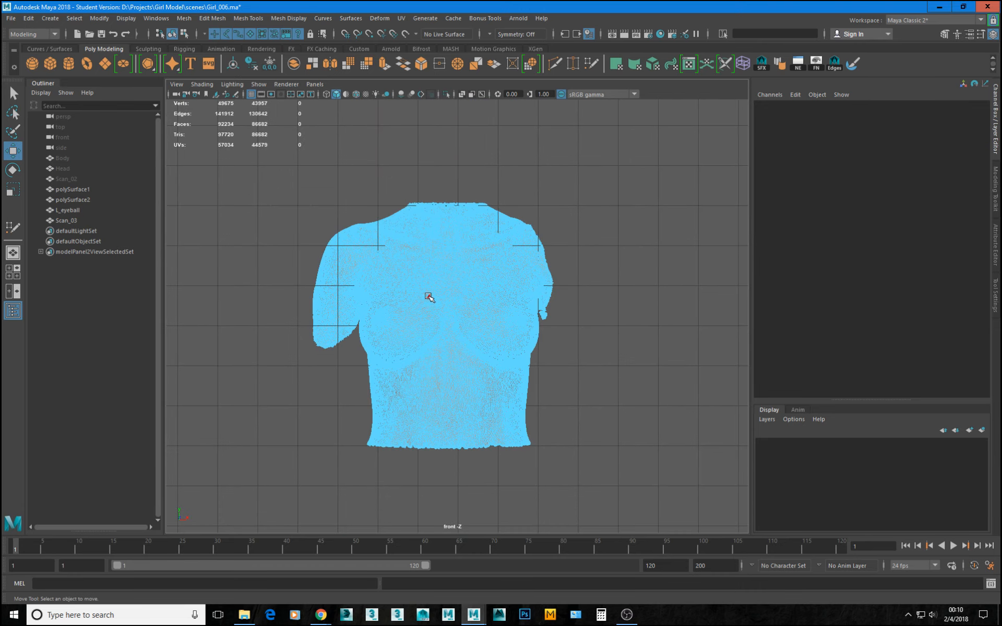
Lasso-select the chest faces of Scan_03 in the front view, invert the selection and delete the surrounding neck, arm and abdomen faces.
right_click_drag(351, 284, 591, 364, "alt")
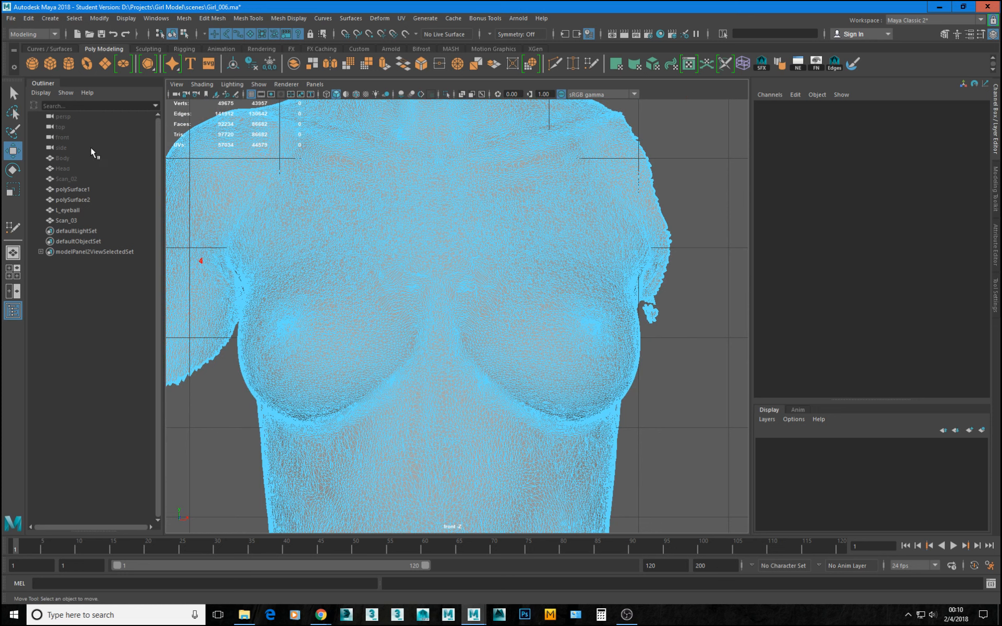
left_click(13, 131)
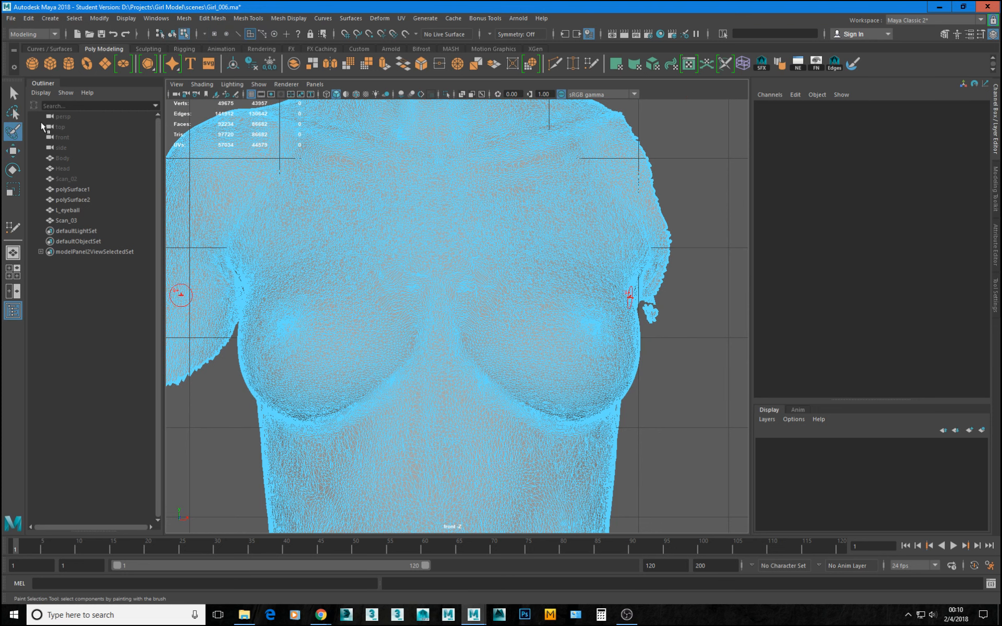
left_click(14, 111)
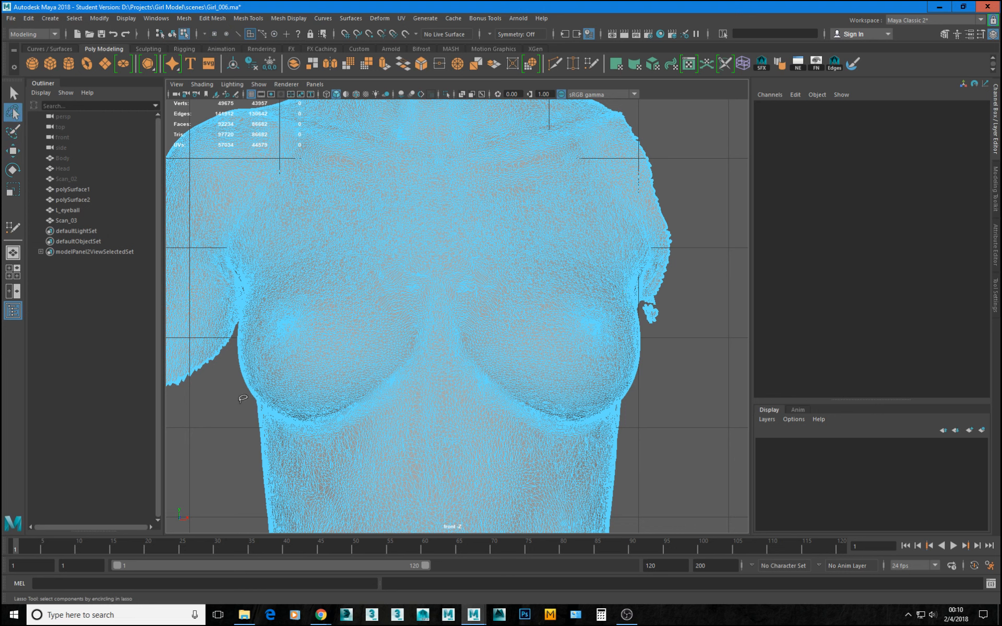
mouse_move(238, 392)
left_mouse_down()
mouse_move(268, 427)
mouse_move(318, 443)
mouse_move(437, 392)
mouse_move(527, 431)
mouse_move(600, 434)
mouse_move(656, 396)
mouse_move(672, 308)
mouse_move(668, 224)
mouse_move(631, 115)
mouse_move(588, 108)
mouse_move(439, 141)
mouse_move(278, 105)
mouse_move(216, 107)
mouse_move(230, 373)
mouse_move(251, 395)
left_mouse_up()
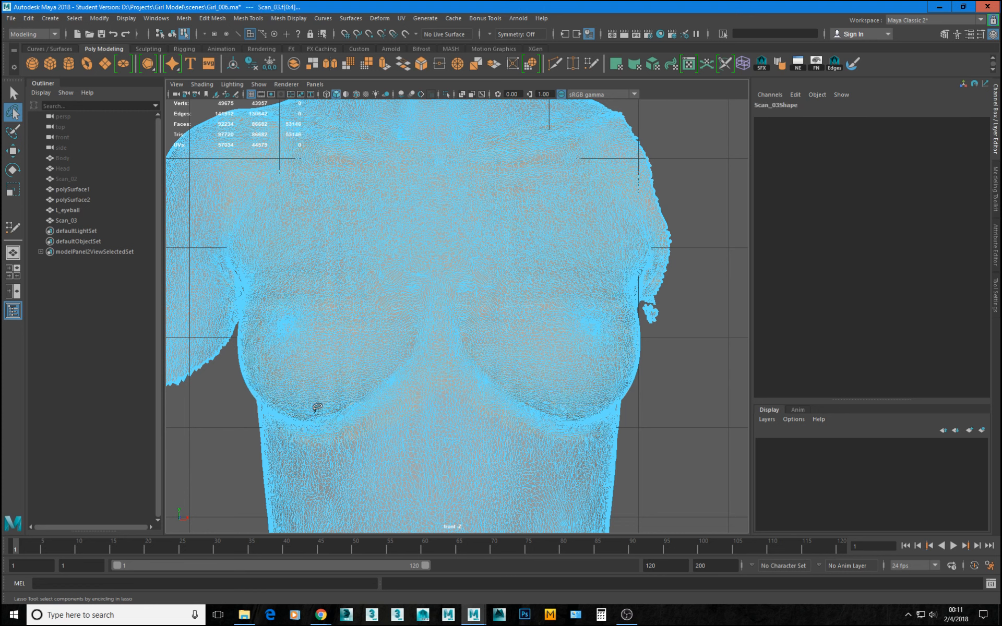
right_click_drag(489, 304, 454, 313, "alt")
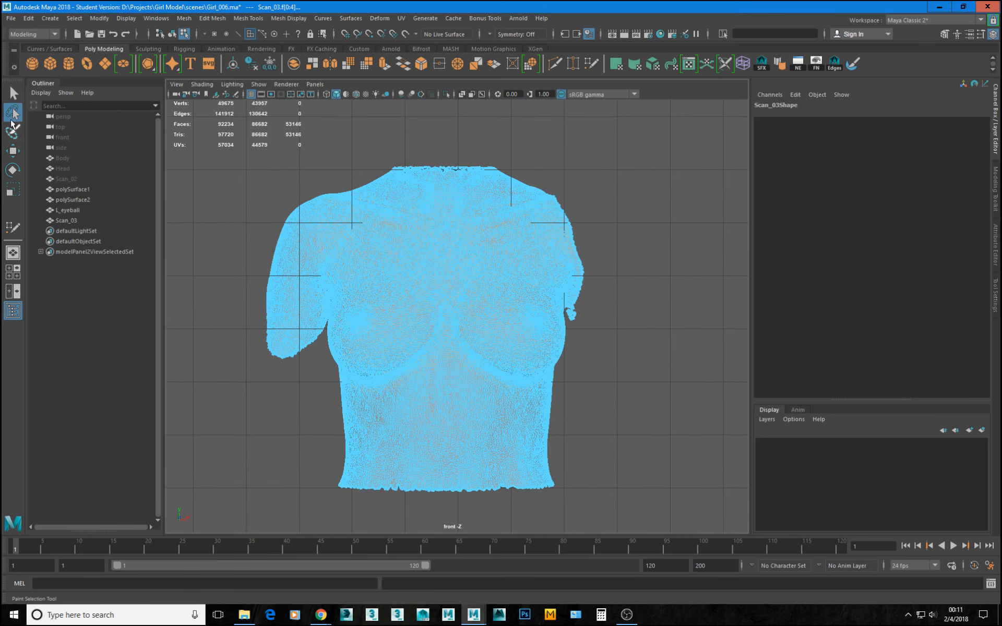
left_click(14, 93)
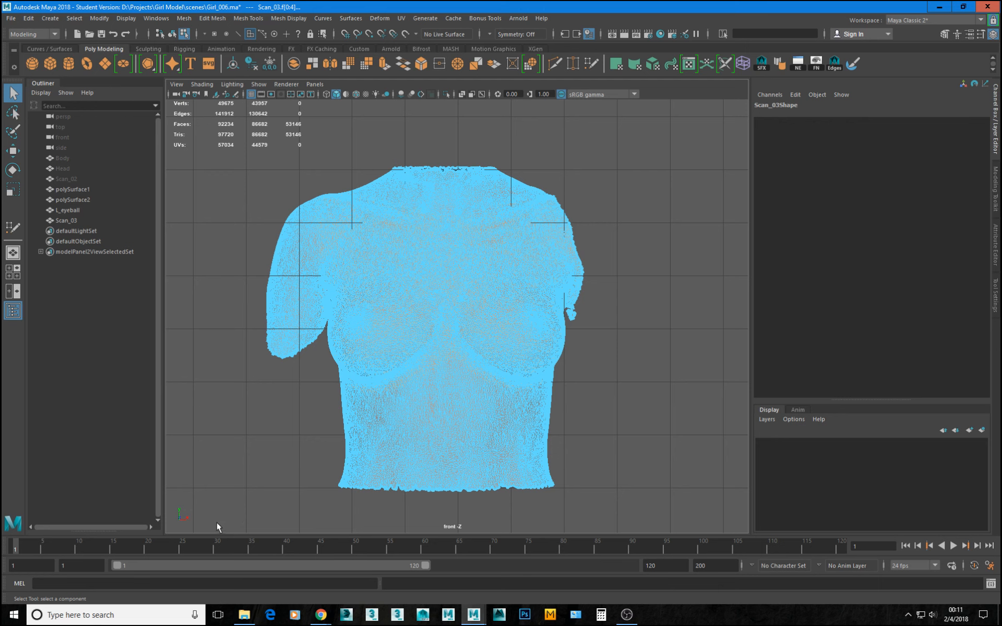
left_click_drag(217, 524, 635, 108)
key("Delete")
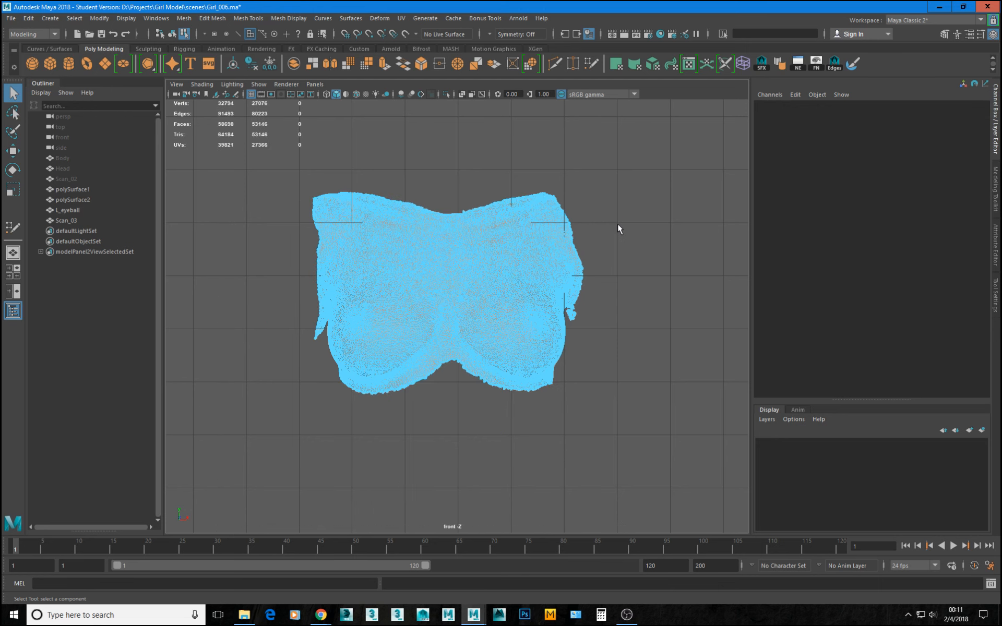
Lasso-select the leftover left upper-arm faces and loose fragment at Scan_03's armpit and delete them.
right_click_drag(324, 318, 631, 296, "alt")
middle_click_drag(630, 297, 418, 395, "alt")
left_click_drag(489, 387, 520, 416, "alt")
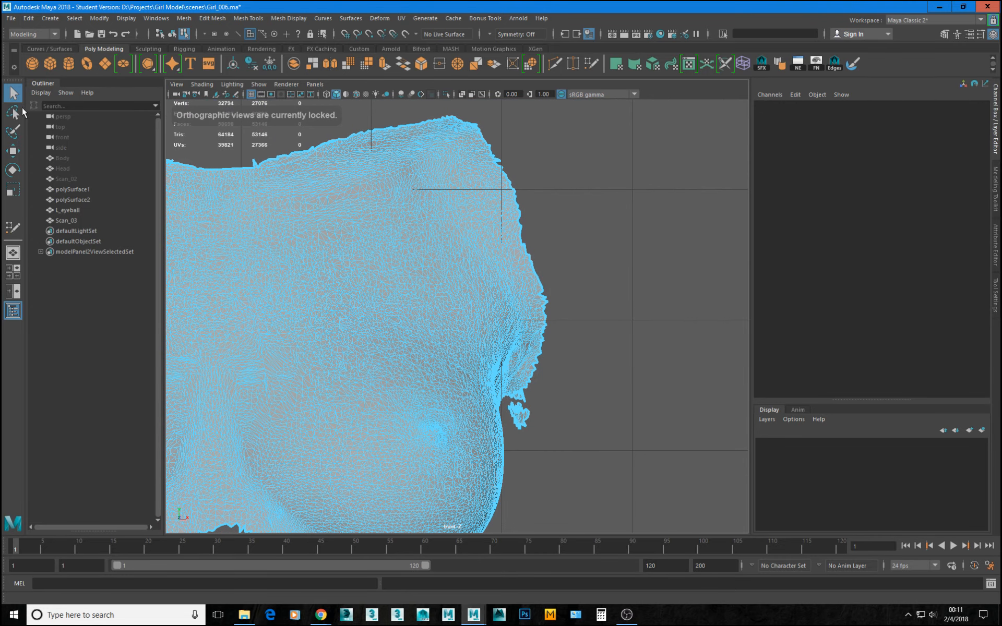
left_click(14, 112)
mouse_move(605, 466)
left_mouse_down()
mouse_move(523, 420)
mouse_move(522, 435)
mouse_move(506, 392)
mouse_move(509, 351)
mouse_move(535, 289)
mouse_move(547, 193)
mouse_move(600, 211)
left_mouse_up()
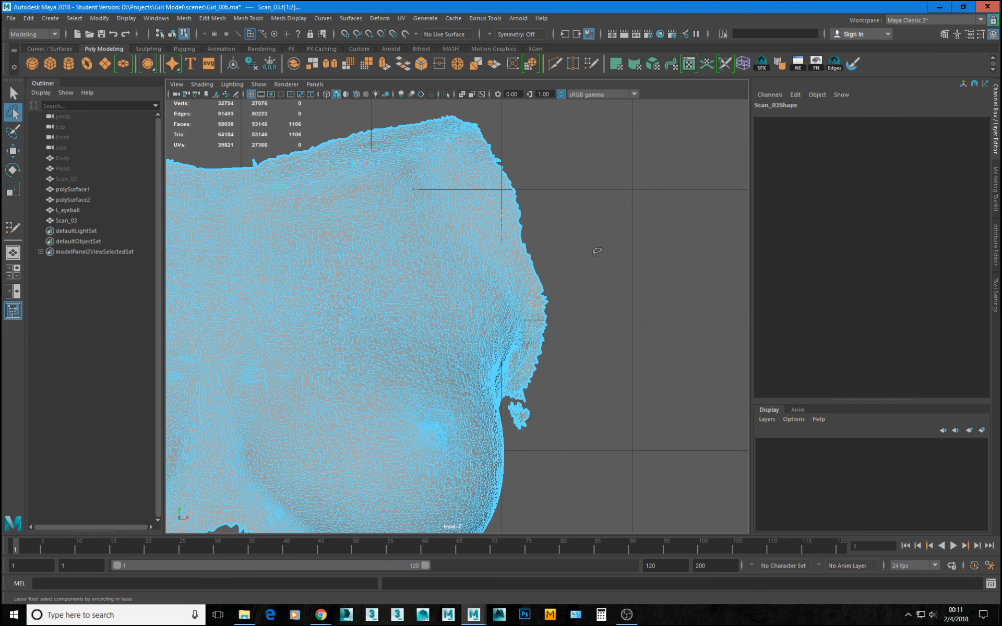
key("Delete")
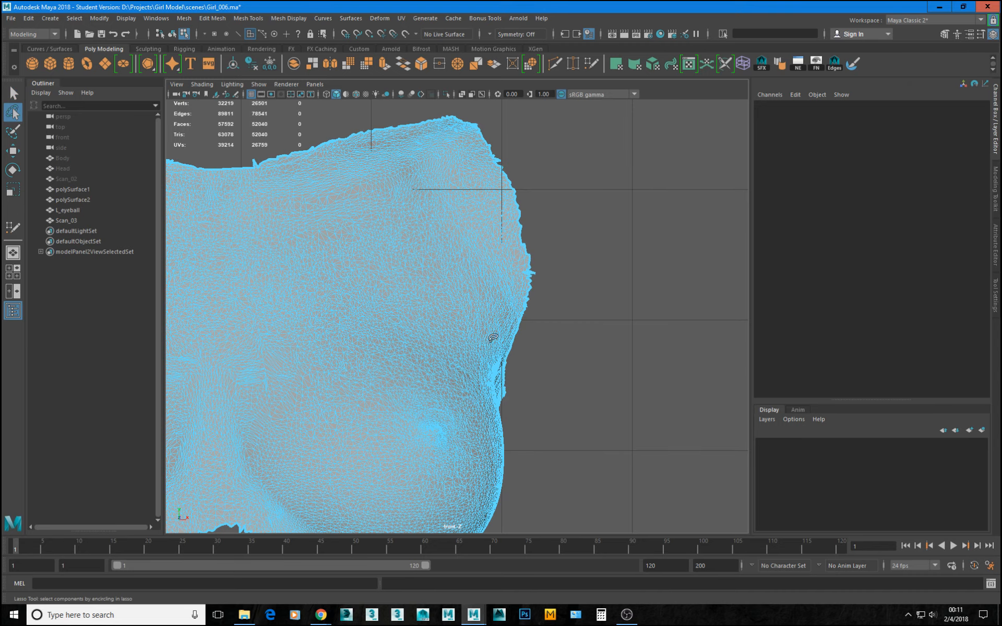
In the perspective view, lasso-select the arm flap hanging beside Scan_03's right breast and delete it.
middle_click_drag(493, 338, 671, 370, "alt")
middle_click_drag(177, 410, 411, 348, "alt")
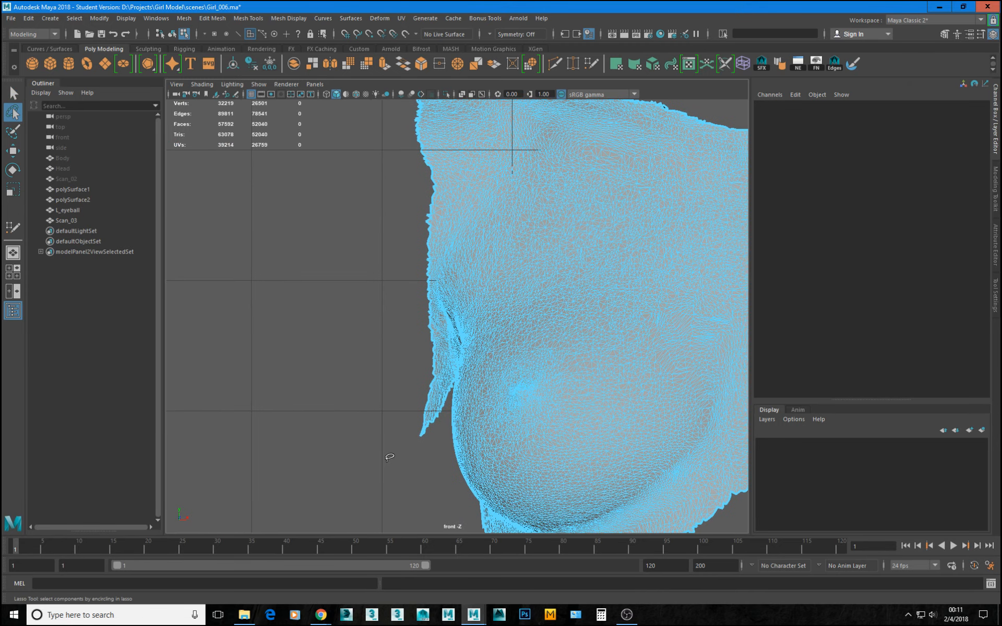
key("space")
key("space")
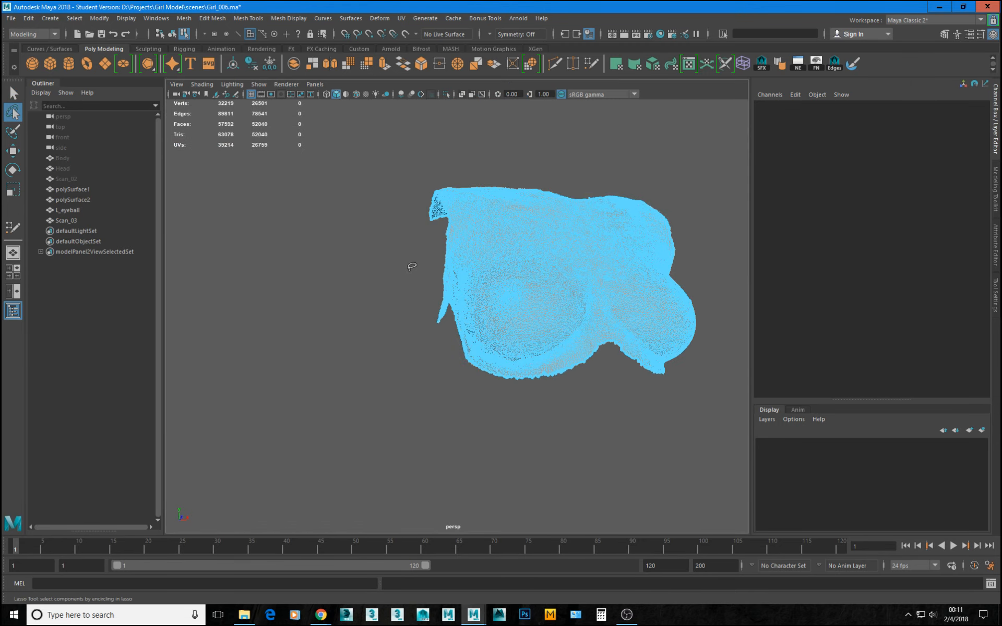
left_click_drag(407, 245, 409, 343, "alt")
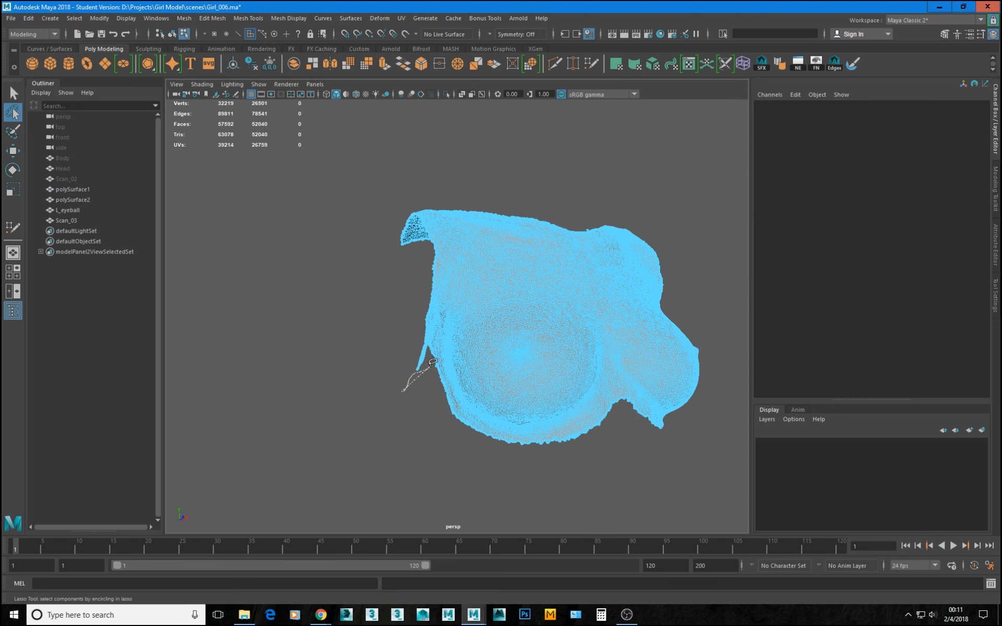
mouse_move(439, 311)
left_mouse_down()
mouse_move(438, 272)
mouse_move(424, 254)
mouse_move(394, 296)
mouse_move(516, 342)
mouse_move(543, 376)
mouse_move(469, 412)
mouse_move(397, 357)
mouse_move(381, 370)
left_mouse_up()
key("Delete")
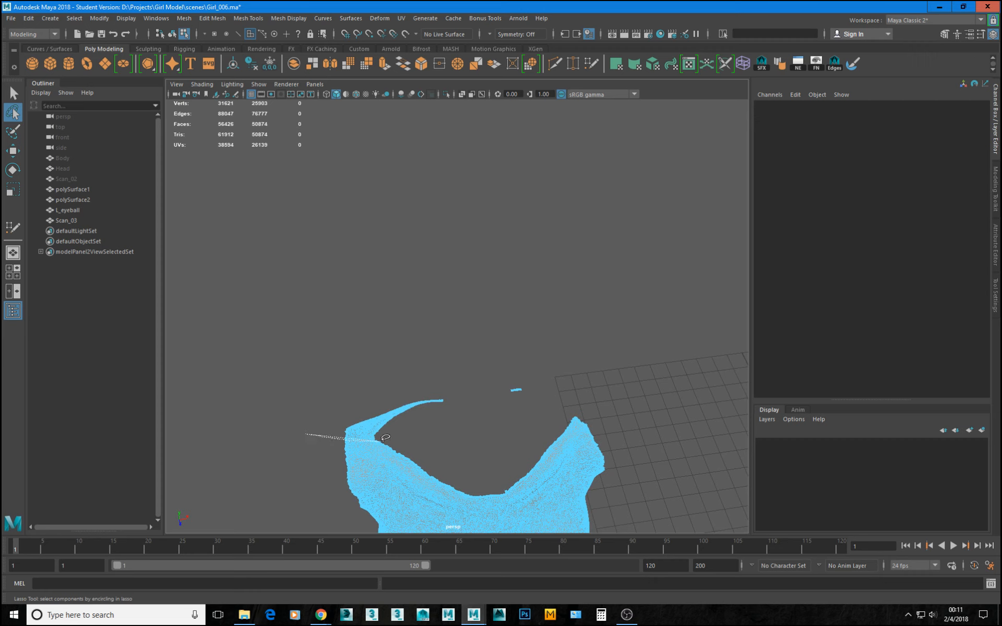
Lasso-select the thin strip behind Scan_03's right shoulder together with the detached fragment and delete them.
mouse_move(386, 439)
left_mouse_down()
mouse_move(483, 427)
mouse_move(564, 319)
mouse_move(306, 287)
left_mouse_up()
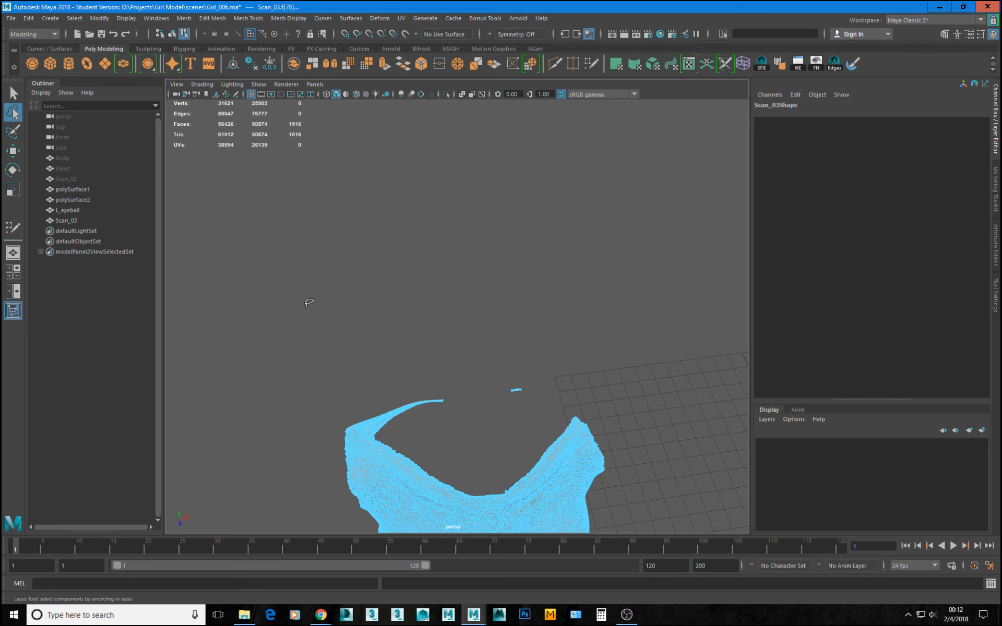
key("Delete")
left_click_drag(503, 454, 478, 427, "alt")
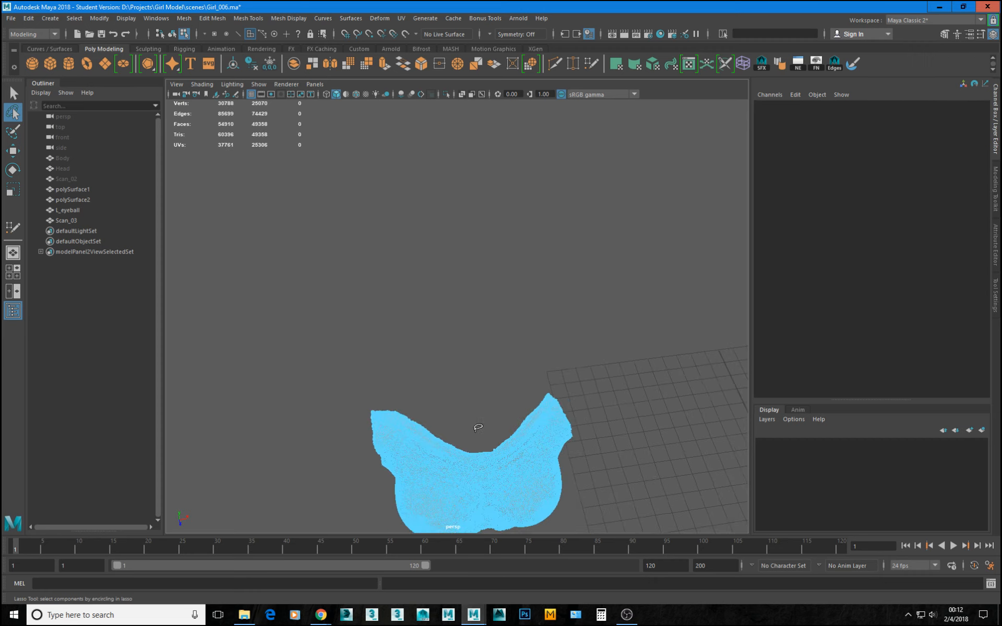
Return Scan_03 to object mode and examine the shaded chest piece's ragged edges from the side.
key("w")
right_click_drag(514, 474, 569, 420)
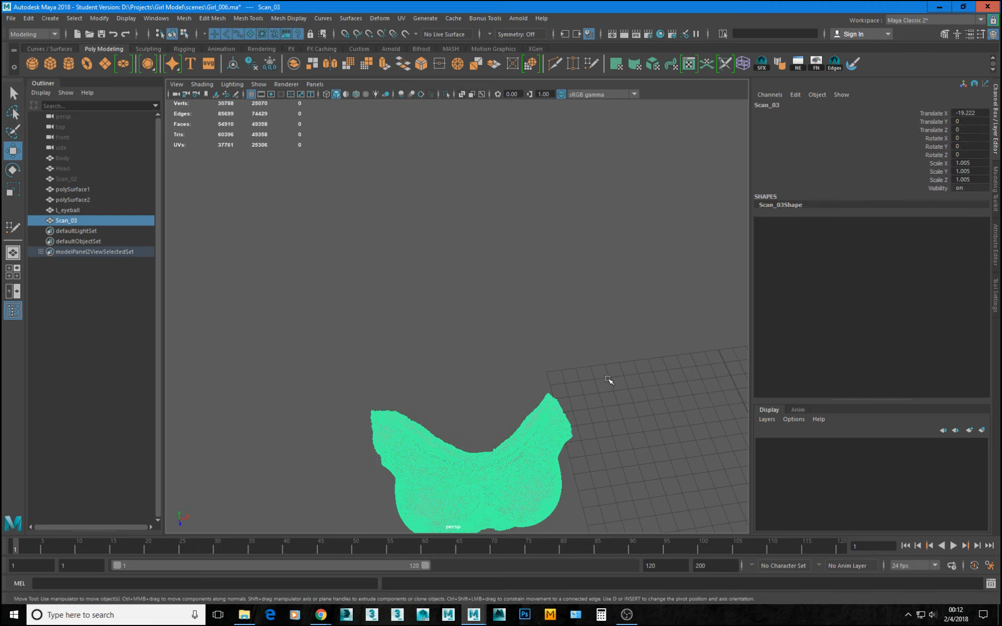
left_click(610, 381)
left_click_drag(584, 418, 626, 377, "alt")
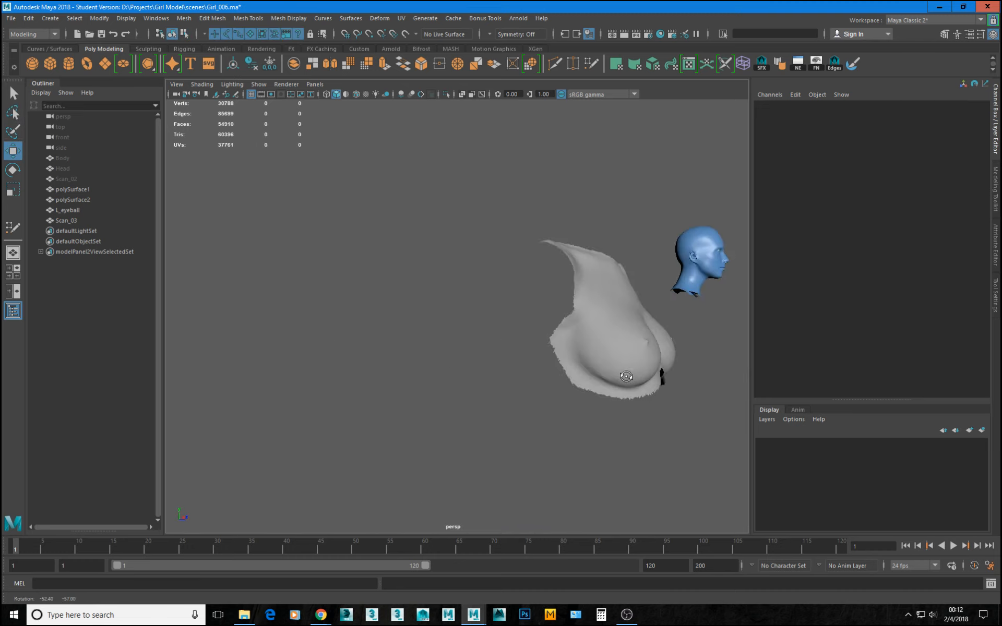
middle_click_drag(627, 376, 499, 378, "alt")
right_click_drag(498, 378, 533, 413, "alt")
left_click_drag(533, 413, 515, 384, "alt")
right_click_drag(499, 385, 528, 403, "alt")
left_click_drag(398, 305, 398, 313, "alt")
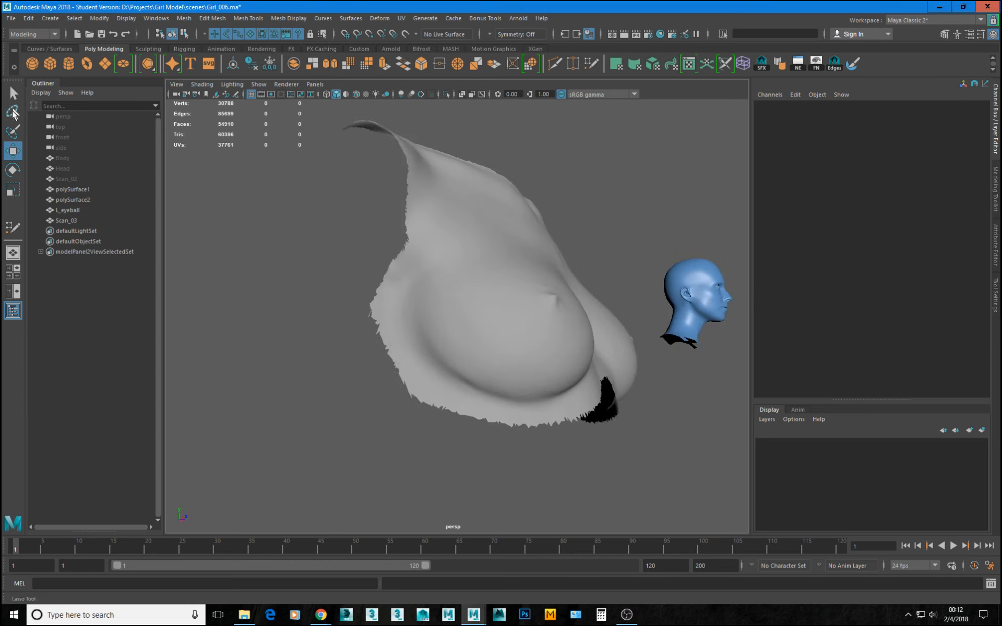
In face selection mode, lasso-select the excess faces along Scan_03's right side and its lower corner and delete them.
left_click(13, 112)
mouse_move(314, 276)
left_mouse_down("alt")
mouse_move(390, 425)
mouse_move(395, 347)
left_mouse_up("alt")
key("w")
left_click(441, 311)
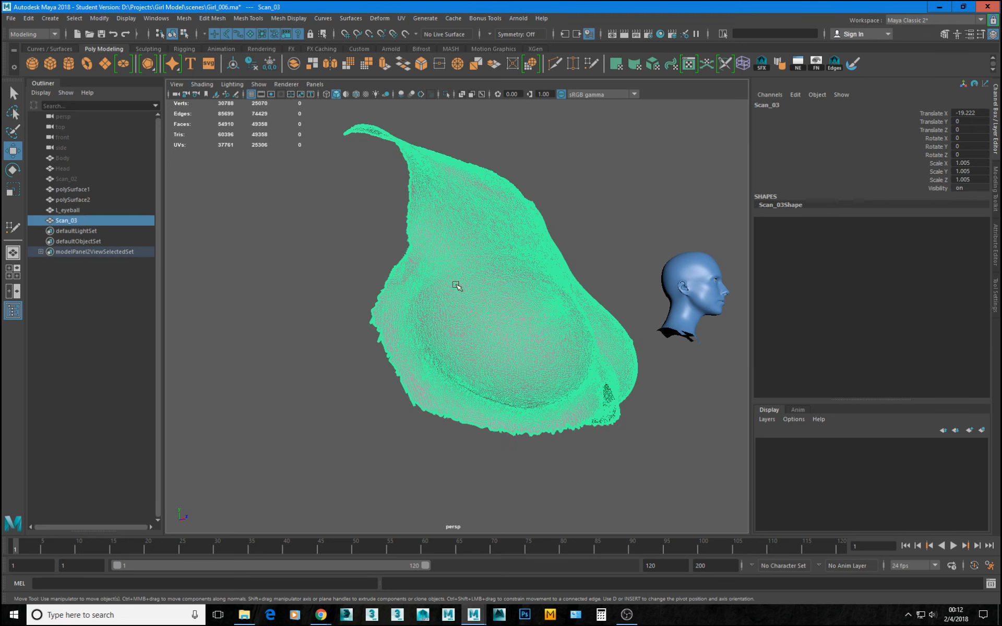
right_click_drag(455, 284, 323, 290)
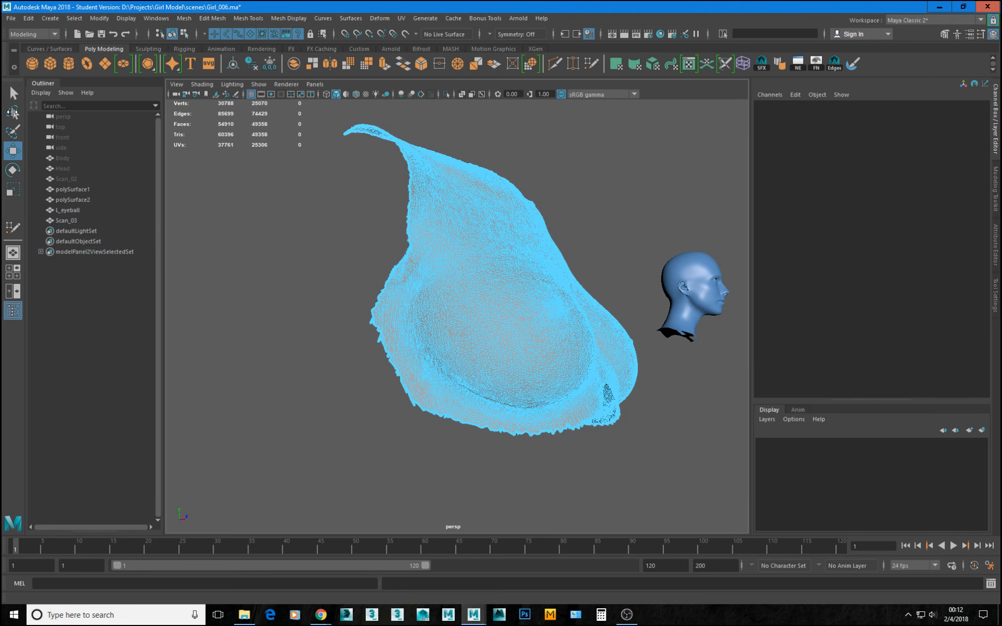
left_click(12, 112)
mouse_move(324, 290)
left_mouse_down()
mouse_move(371, 373)
mouse_move(418, 426)
mouse_move(437, 406)
mouse_move(402, 297)
mouse_move(405, 261)
mouse_move(359, 213)
left_mouse_up()
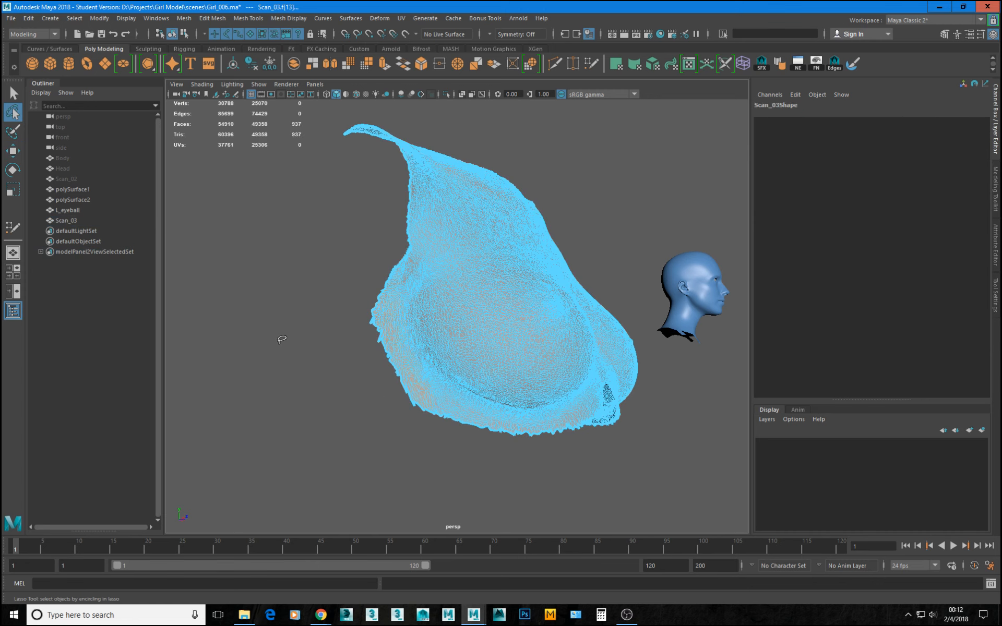
key("Delete")
left_click_drag(382, 421, 363, 415, "alt")
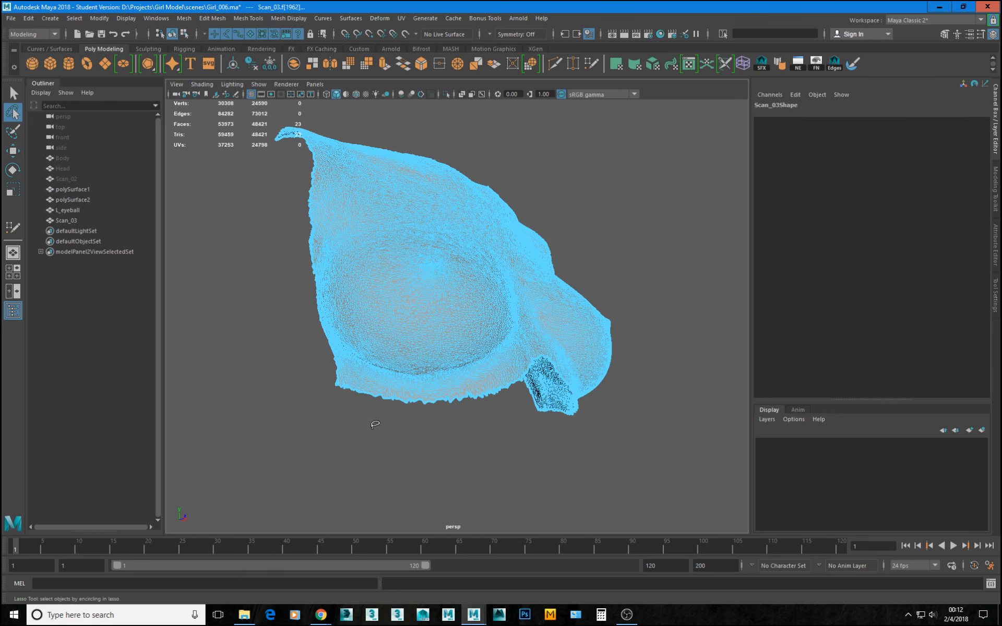
key("Delete")
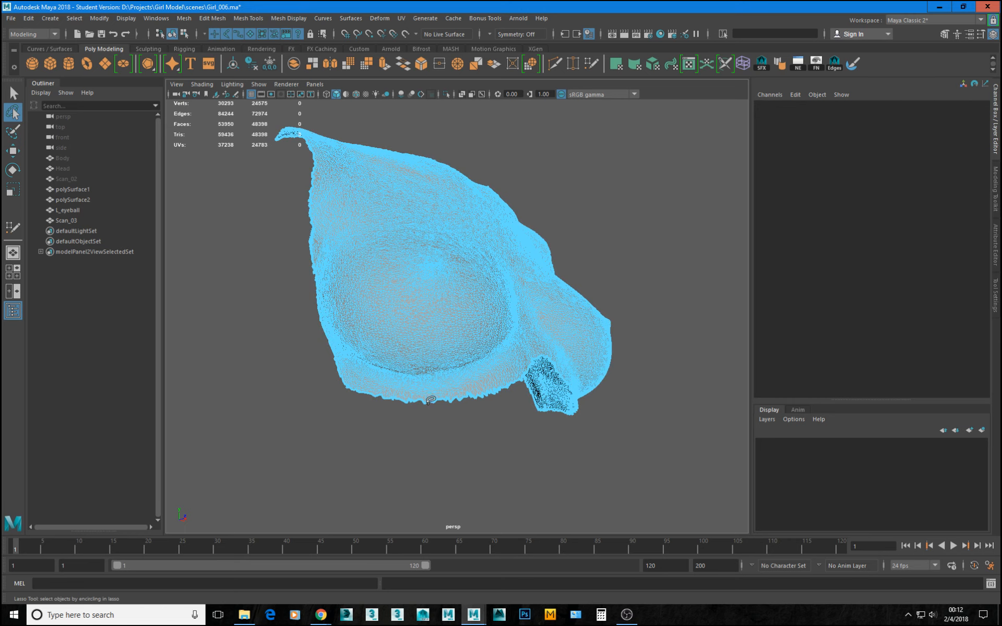
Lasso-select the lower corner and protruding edge faces on Scan_03's left side and delete them to round the outline.
left_click_drag(429, 401, 354, 418, "alt")
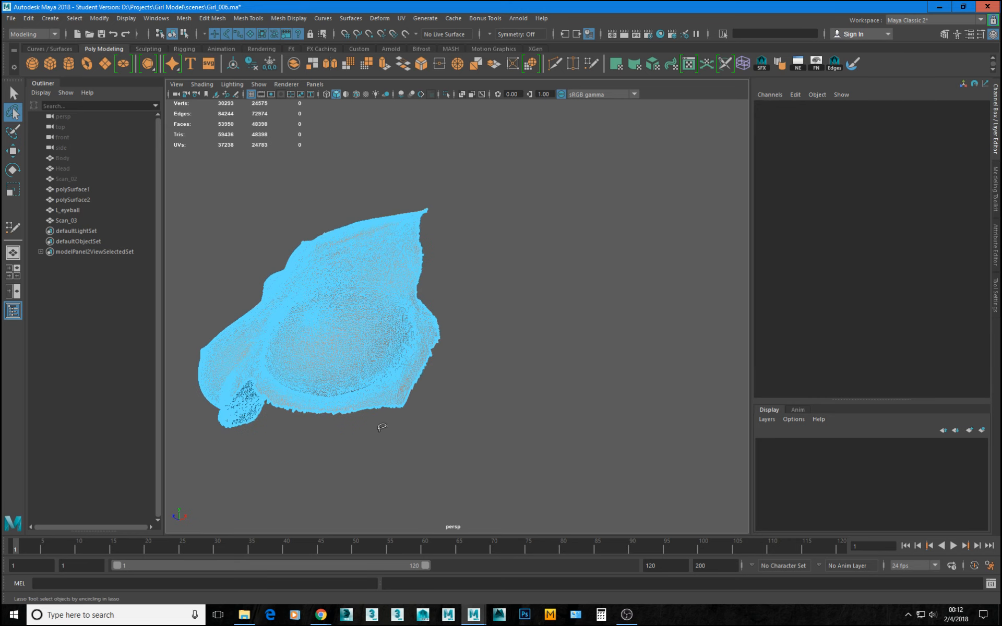
right_click_drag(382, 427, 420, 465, "alt")
mouse_move(417, 482)
left_mouse_down()
mouse_move(365, 481)
mouse_move(357, 435)
mouse_move(391, 407)
mouse_move(422, 327)
mouse_move(482, 348)
mouse_move(468, 377)
left_mouse_up()
key("Delete")
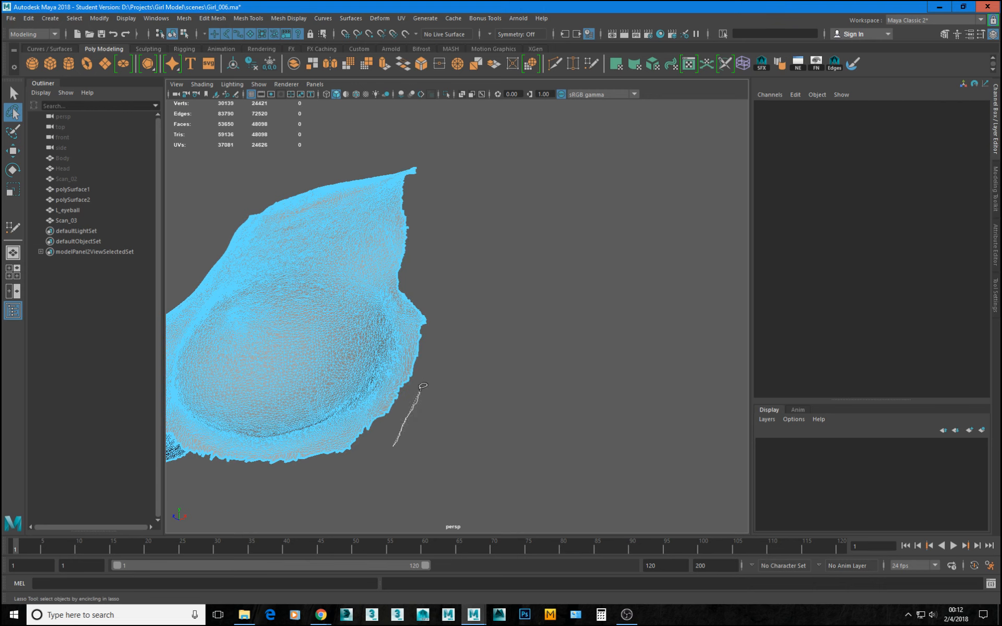
left_click_drag(420, 401, 415, 337)
mouse_move(422, 291)
left_mouse_down()
mouse_move(451, 412)
mouse_move(422, 412)
left_mouse_up()
key("Delete")
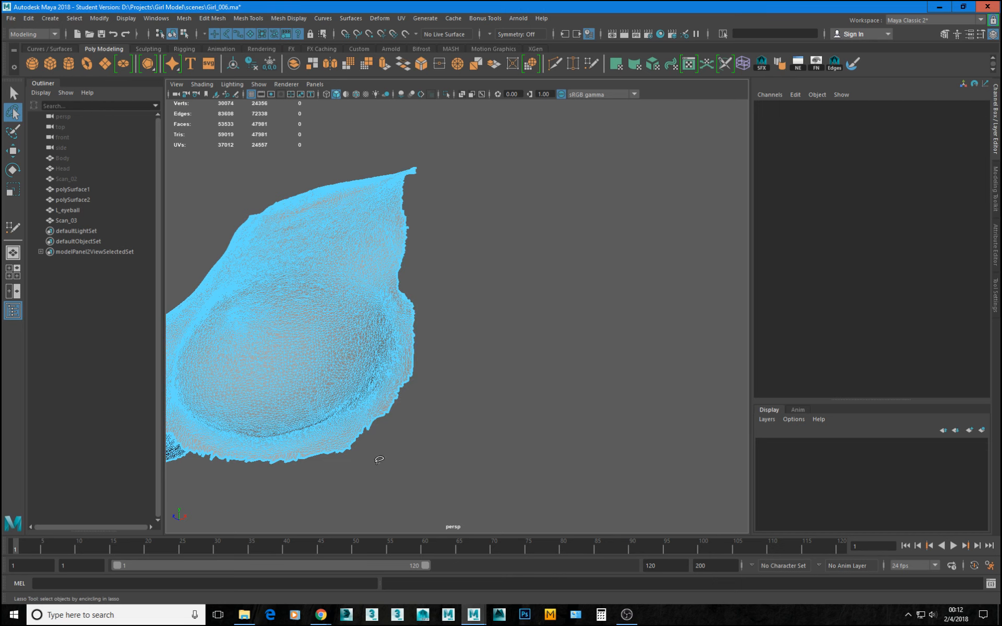
mouse_move(329, 460)
left_mouse_down()
mouse_move(415, 400)
mouse_move(424, 418)
left_mouse_up()
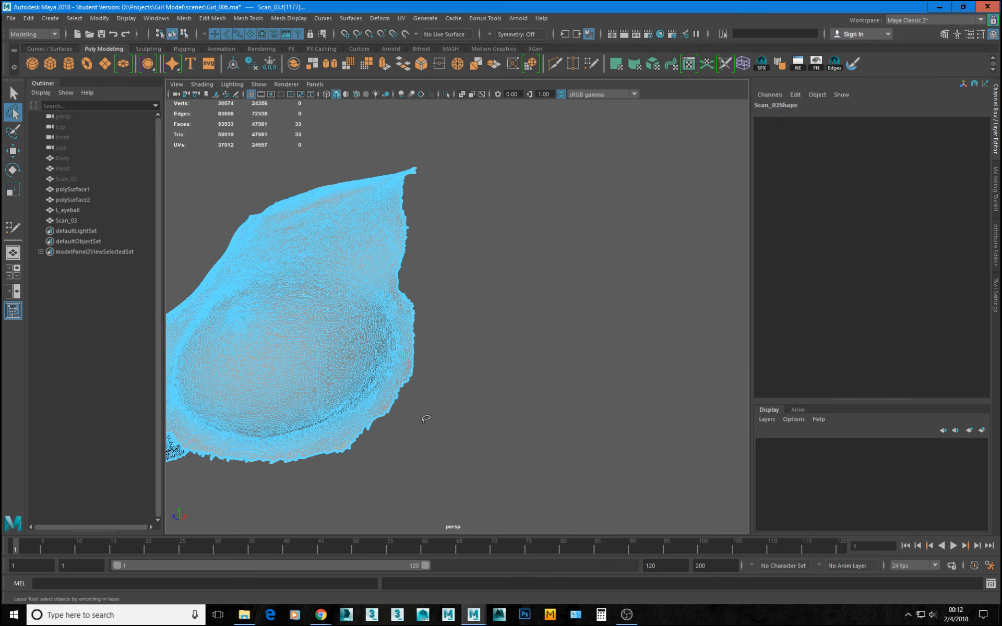
key("Delete")
Examine the trimmed chest piece from the front, return it to object mode and compare it with the head.
left_click_drag(342, 345, 477, 360, "alt")
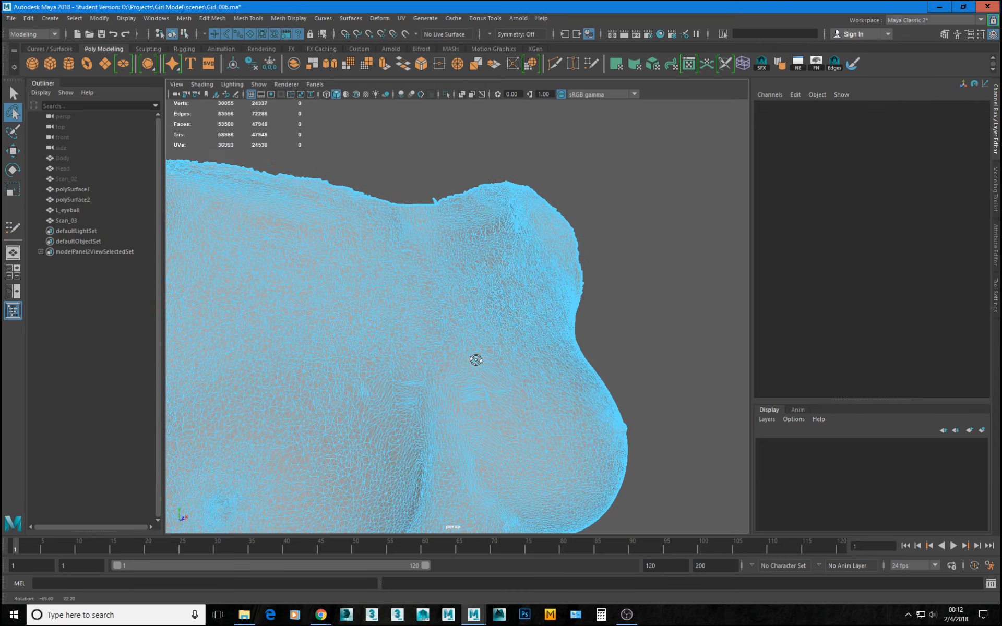
right_click_drag(477, 360, 405, 393, "alt")
left_click_drag(405, 393, 409, 419, "alt")
middle_click_drag(431, 350, 443, 374, "alt")
left_click_drag(442, 375, 438, 383, "alt")
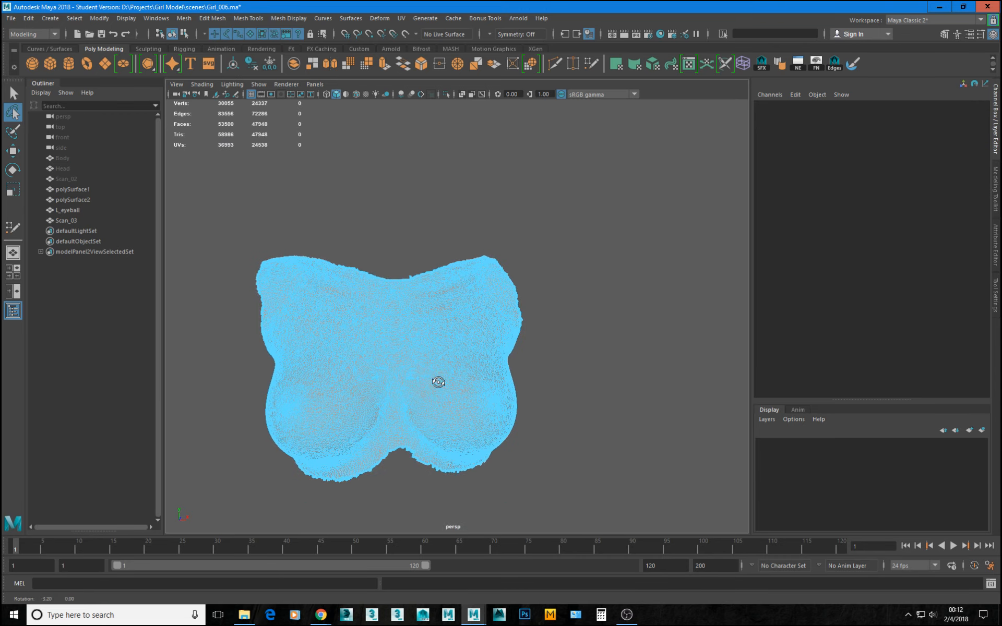
key("w")
right_click_drag(402, 374, 470, 325)
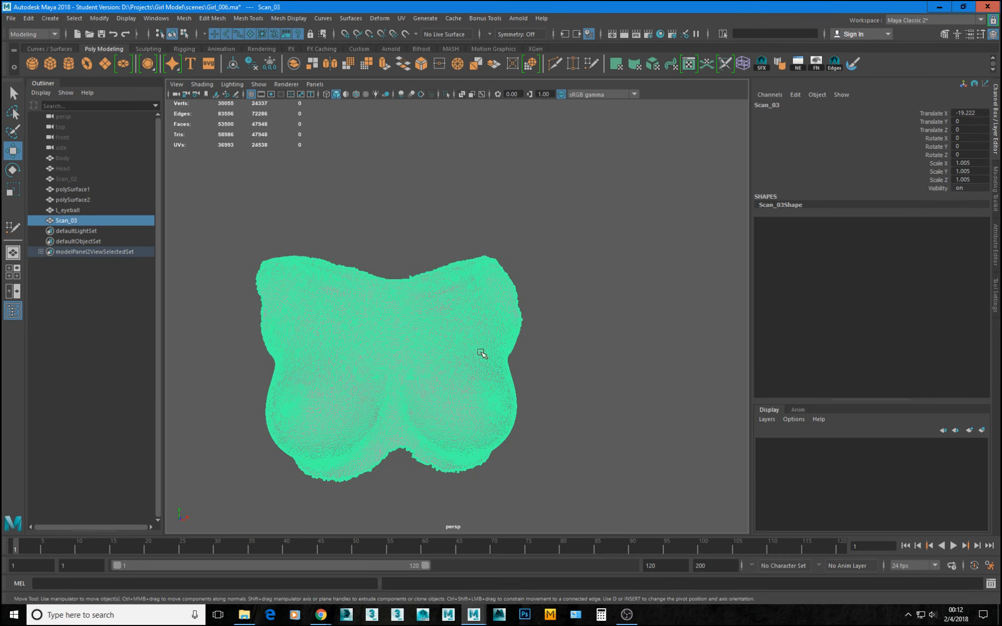
left_click(627, 201)
left_click_drag(522, 313, 507, 387, "alt")
right_click_drag(507, 387, 420, 379, "alt")
left_click_drag(421, 379, 468, 389, "alt")
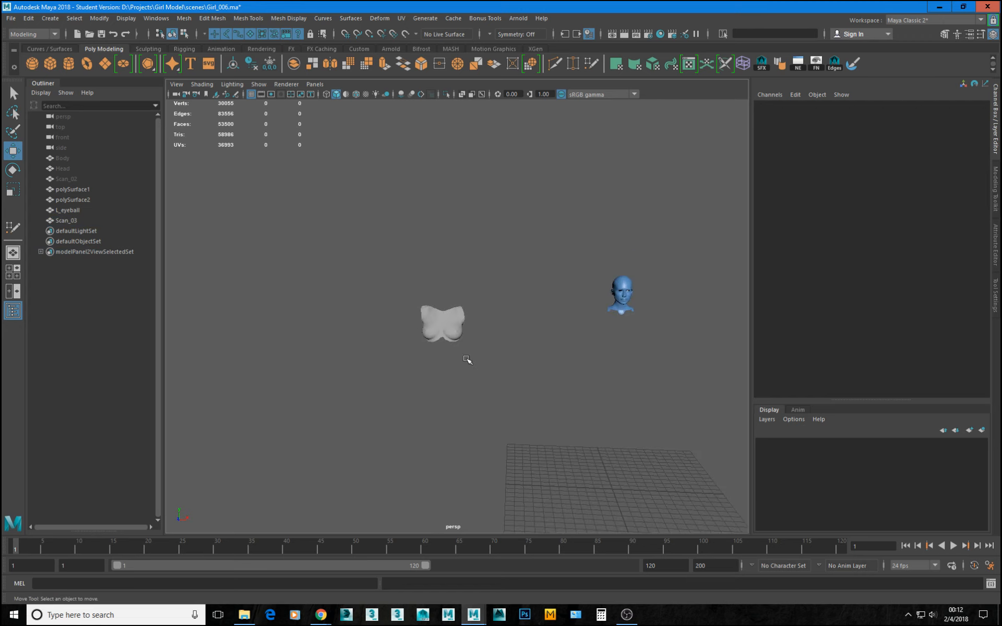
Move Scan_03 along X to -0.293 so it sits beneath the head, and unhide the Body mesh.
left_click(445, 340)
left_click_drag(495, 488, 644, 500)
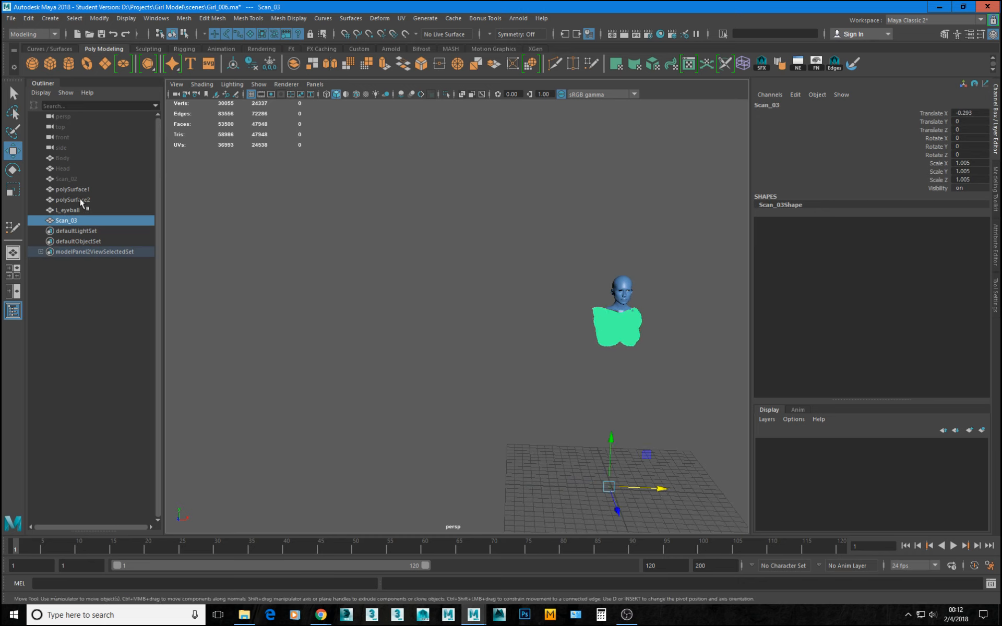
left_click(63, 157)
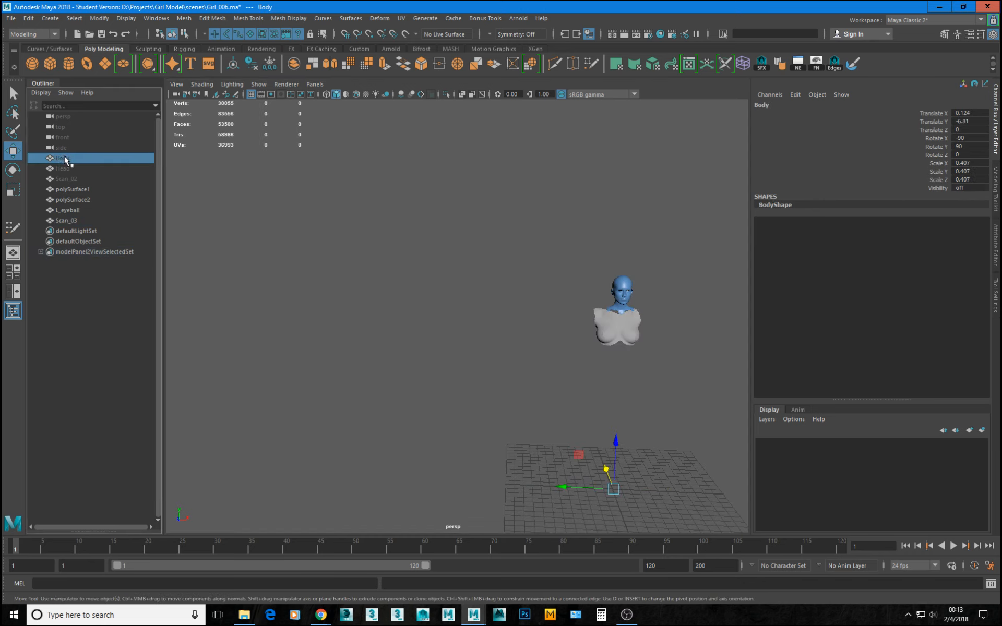
key("shift+h")
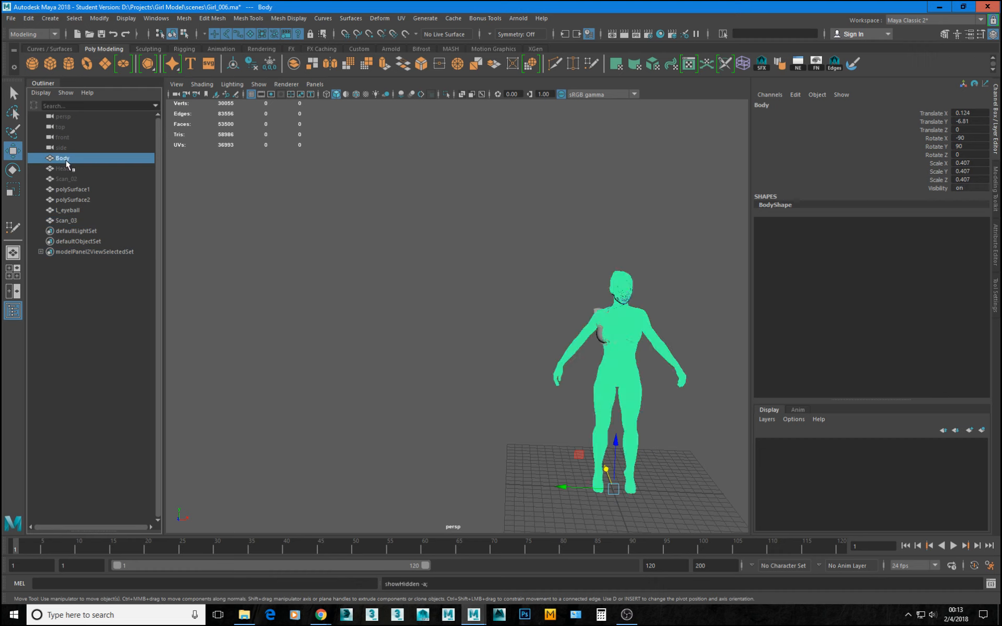
Rename the Scan_03 mesh as Chest.
key("f")
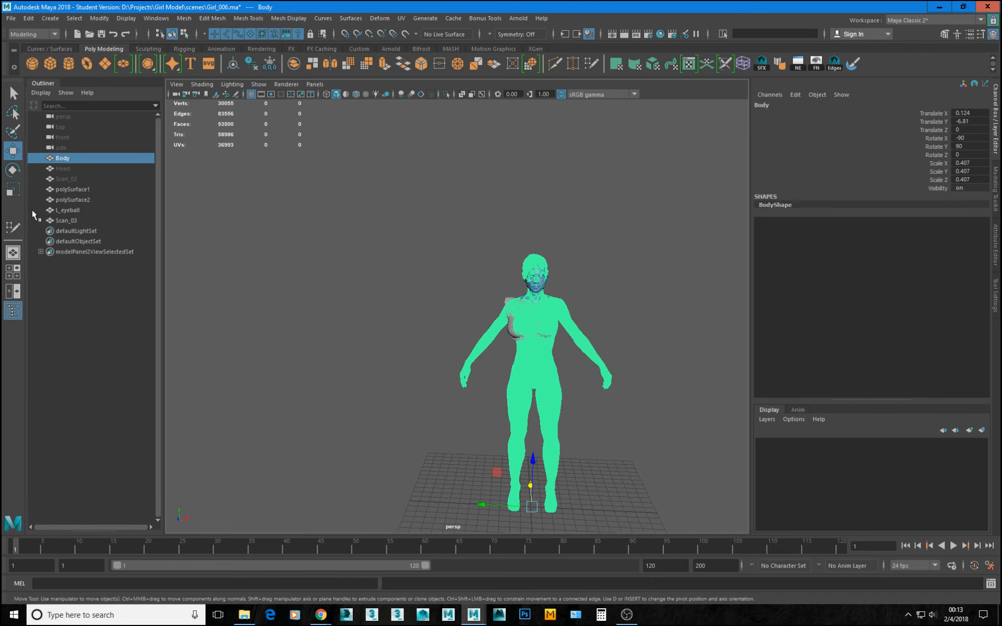
double_click(66, 221)
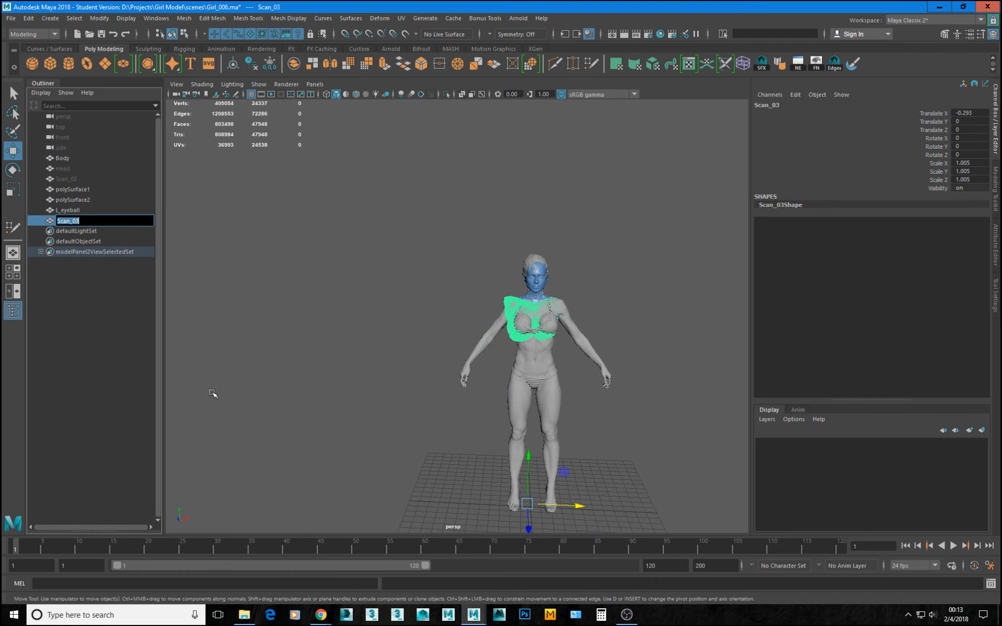
type("Chest")
key("Return")
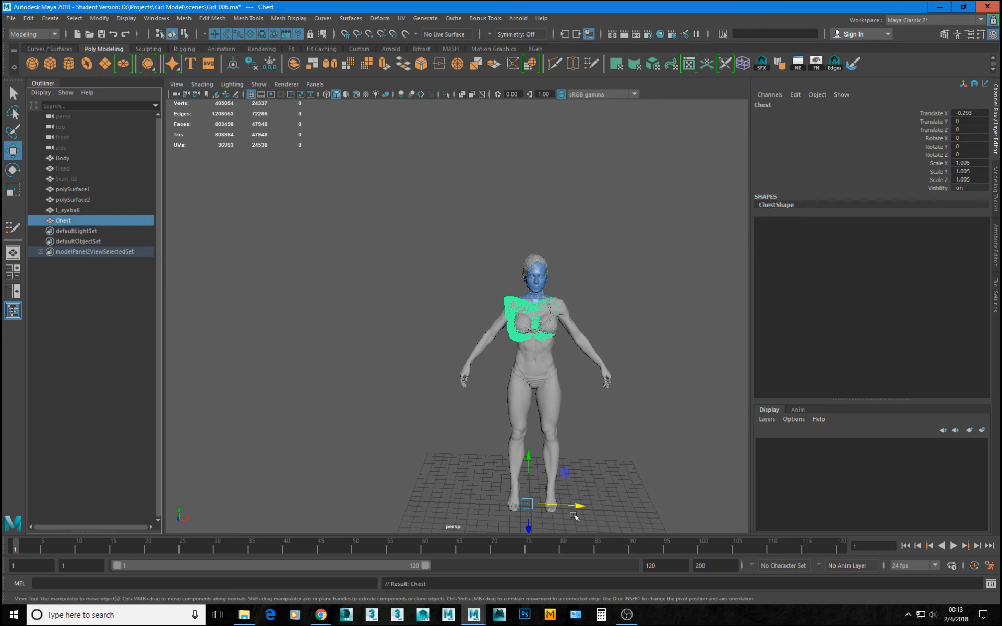
Move Chest along negative X to -9.841 so it stands clear beside the body.
left_click_drag(575, 505, 446, 273)
scroll(429, 498, "up", 2)
middle_click_drag(418, 330, 461, 345, "alt")
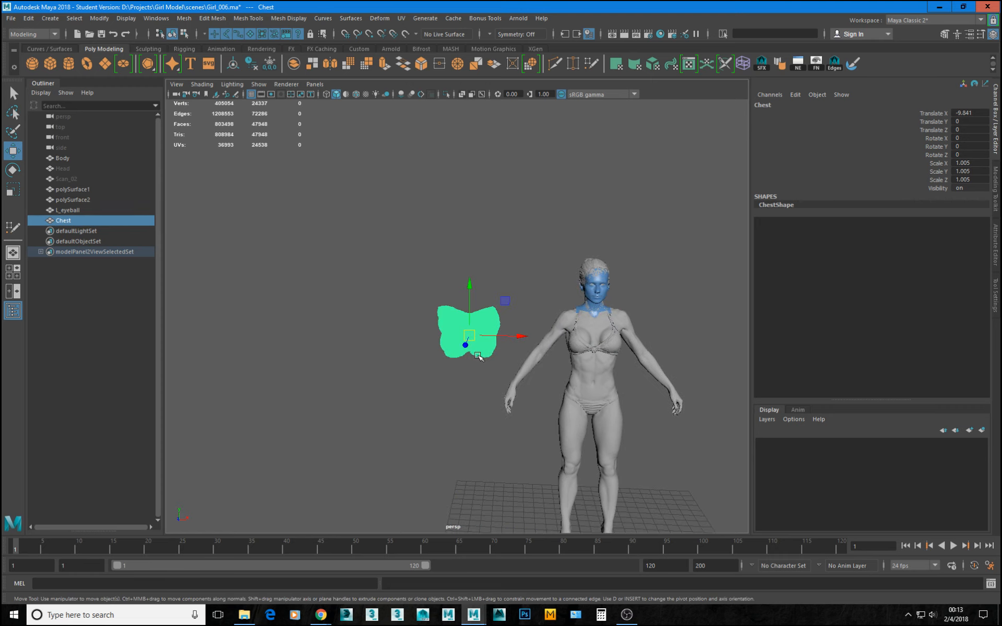
In the front view, move Chest along X to about -10.1 to centre it on the vertical grid line, checking its midline in wireframe.
key("space")
key("space")
key("f")
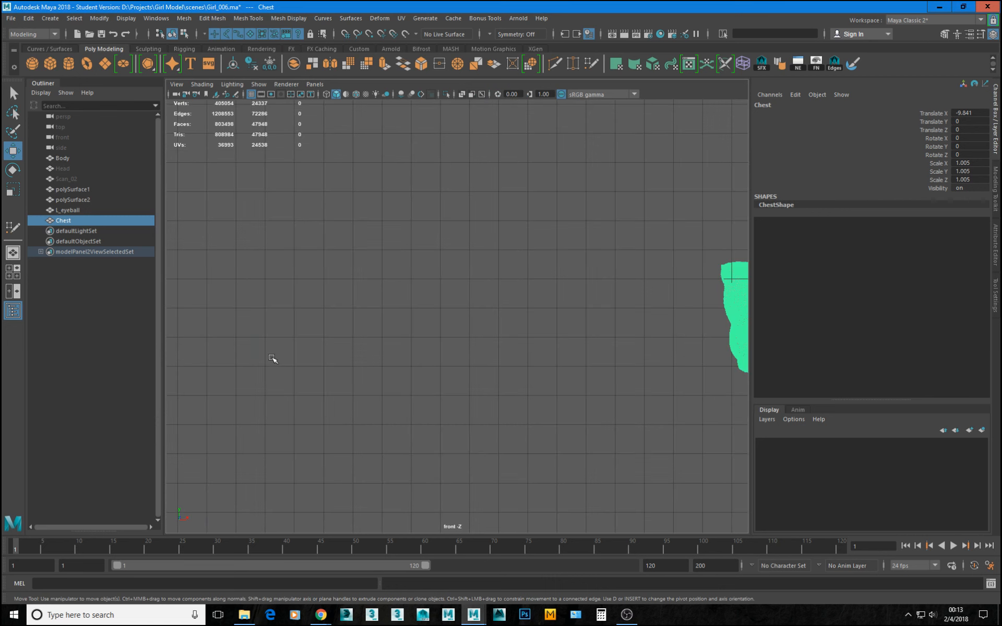
left_click_drag(511, 356, 488, 343)
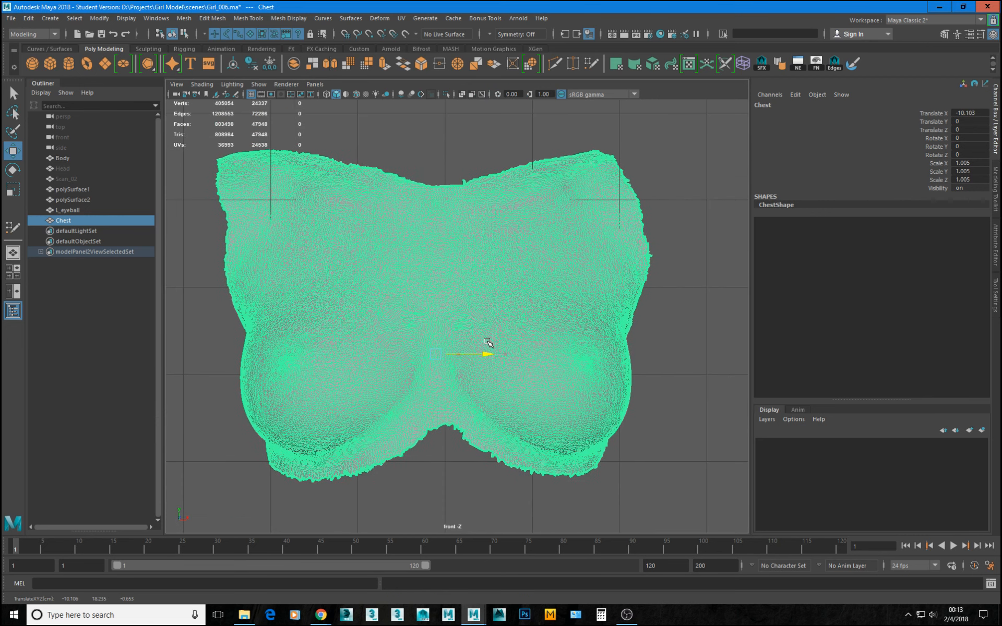
key("4")
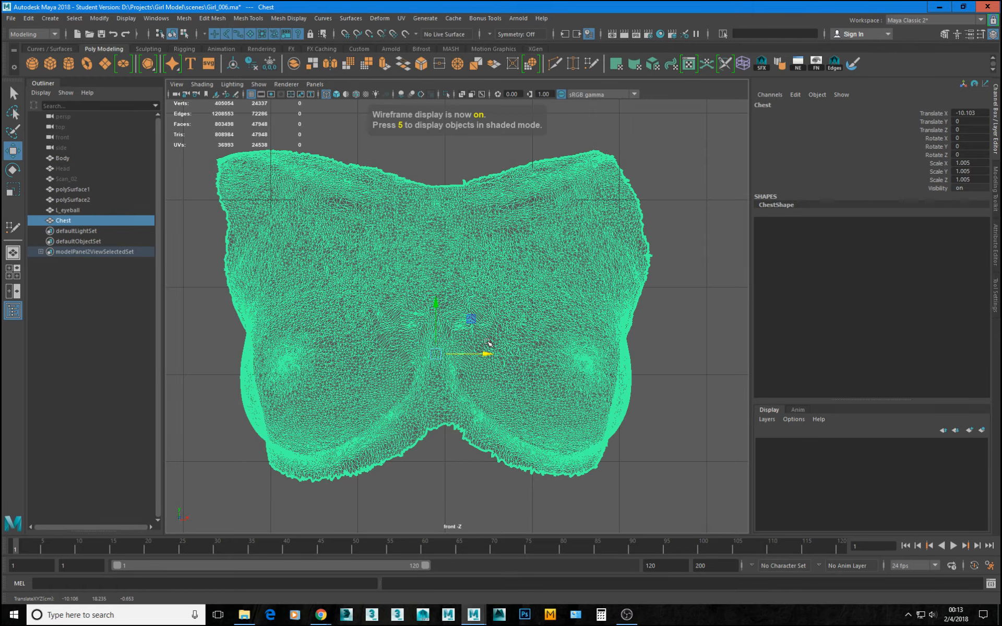
scroll(488, 366, "up", 5)
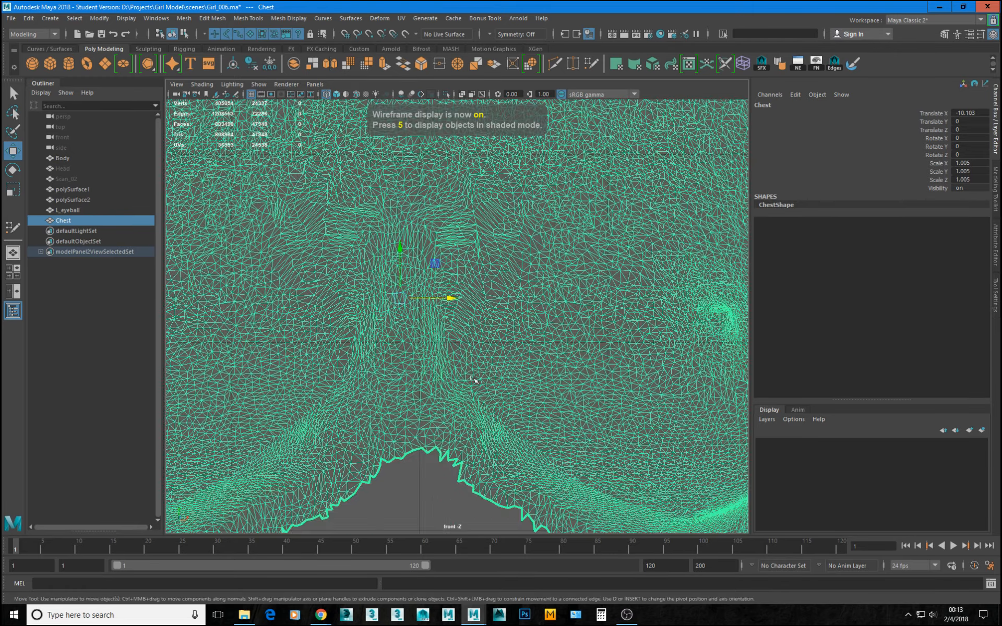
scroll(475, 381, "down", 6)
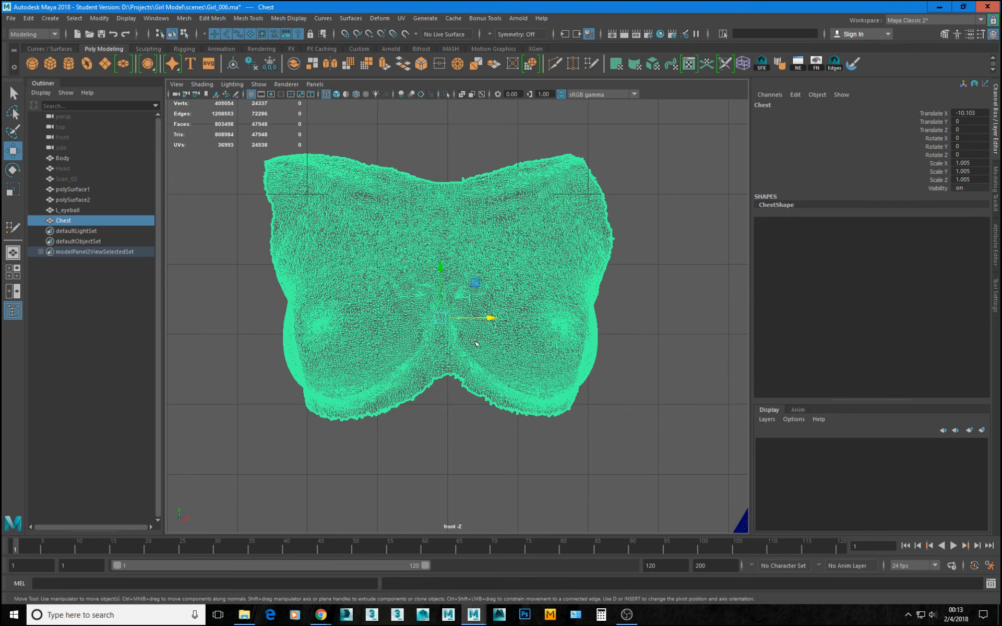
key("5")
left_click(654, 252)
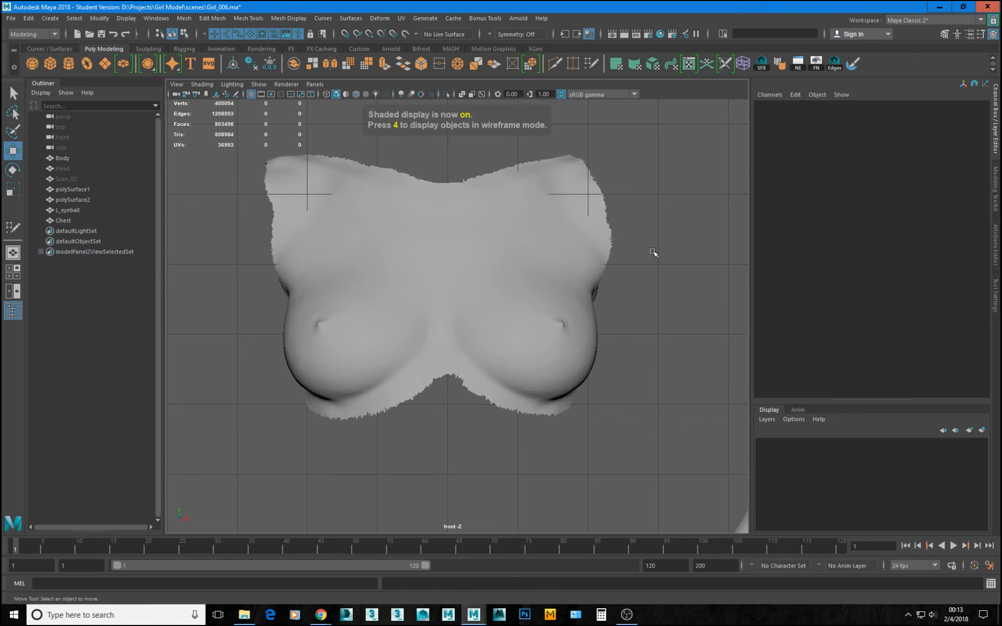
Assign a new Lambert material to the Chest mesh.
scroll(497, 286, "down", 3)
middle_click_drag(497, 286, 498, 289, "alt")
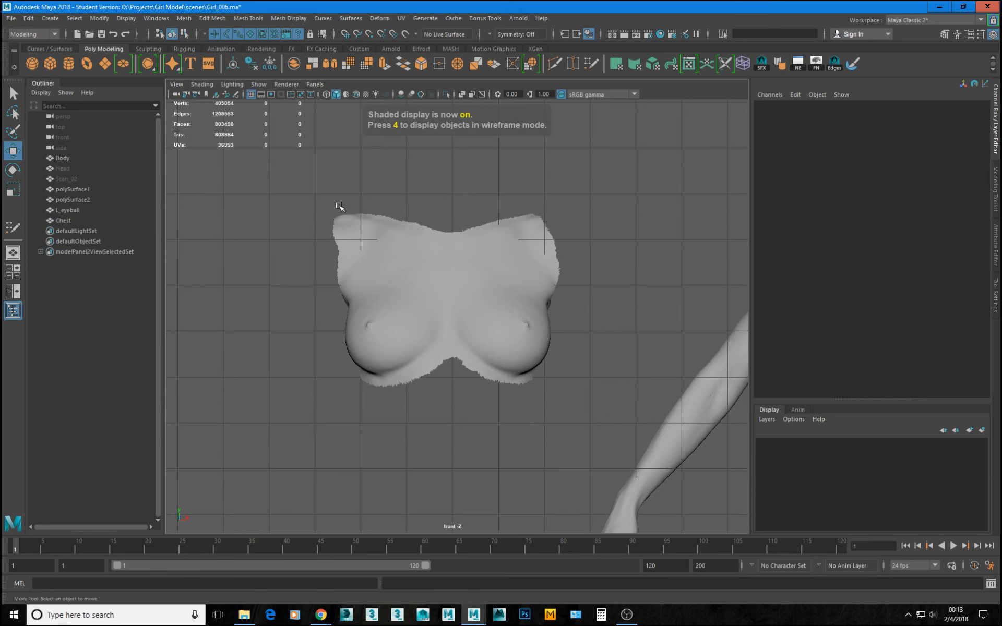
left_click(494, 334)
right_click(495, 258)
mouse_move(530, 540)
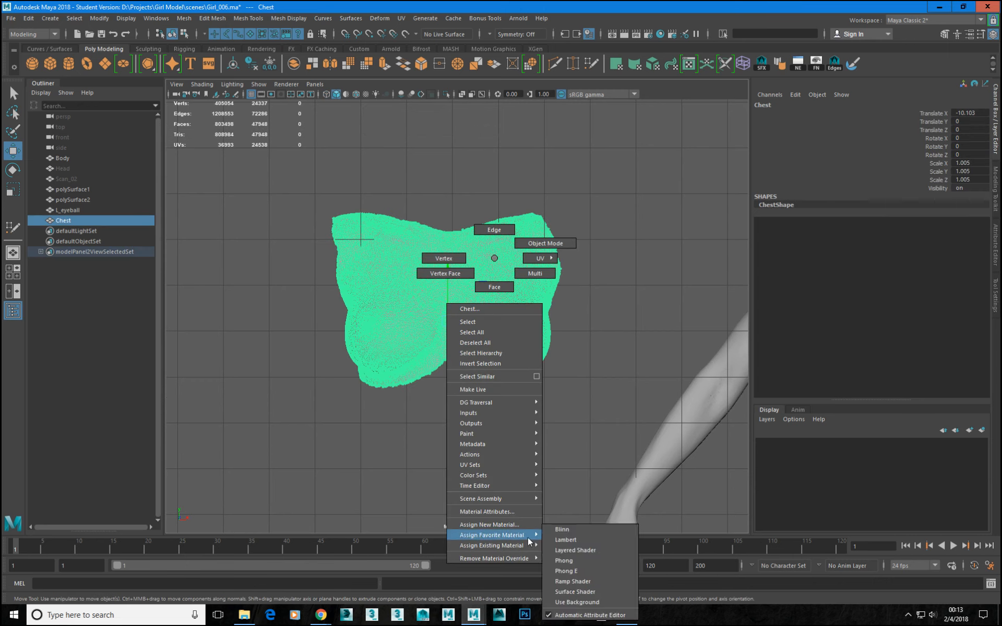
left_click(566, 540)
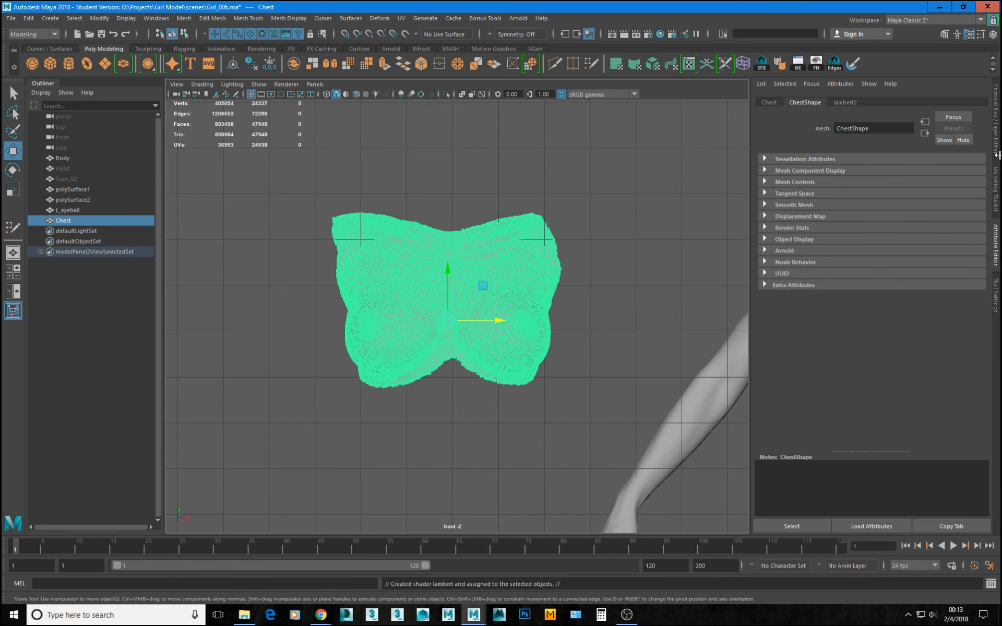
Raise the transparency of Chest's Lambert material to a light grey so the grid shows through the mesh.
left_click(845, 102)
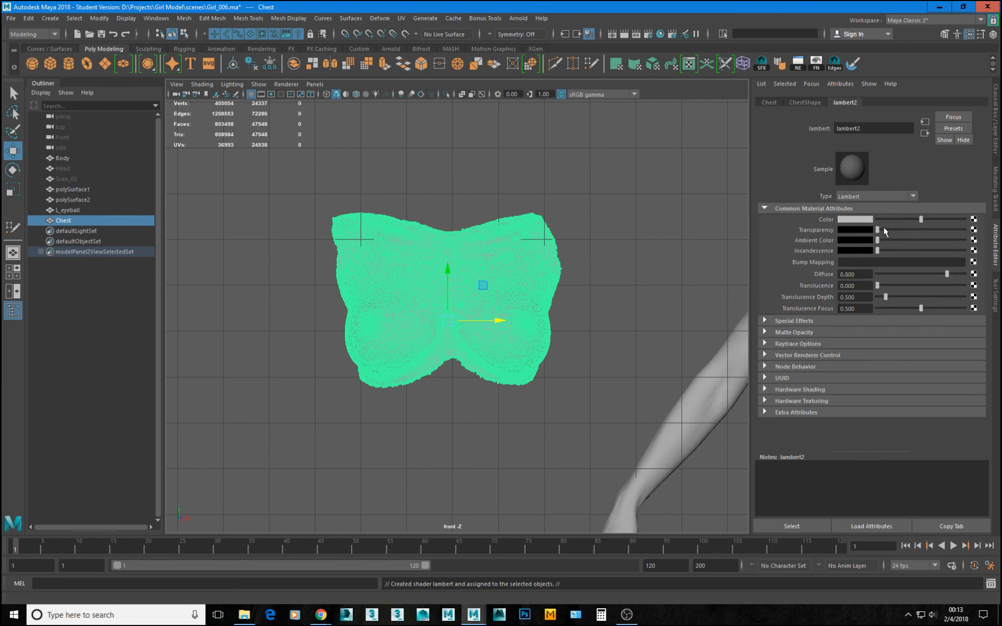
left_click_drag(884, 228, 940, 232)
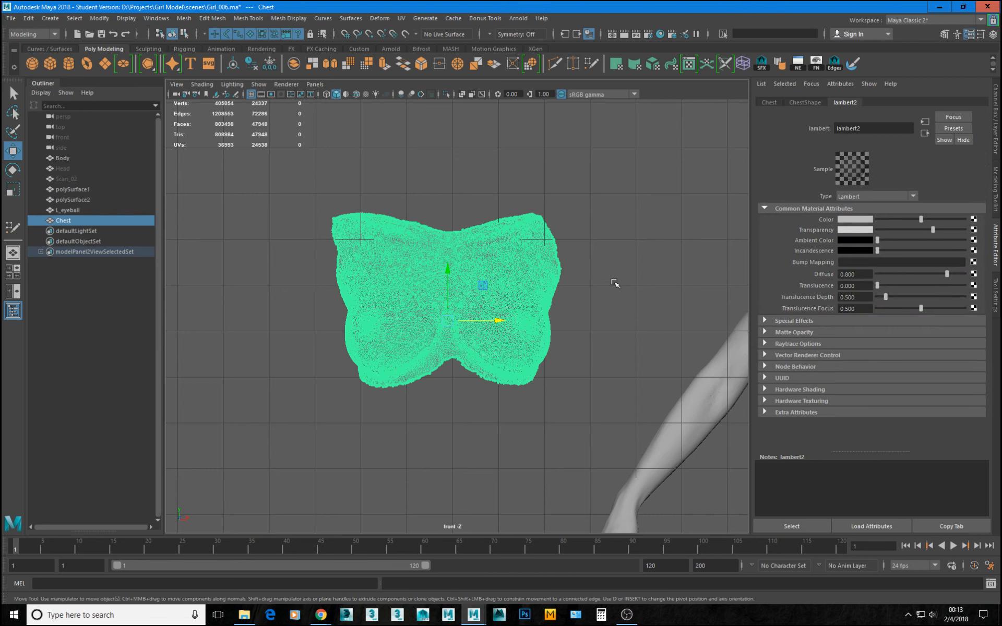
left_click(615, 284)
scroll(477, 329, "up", 5)
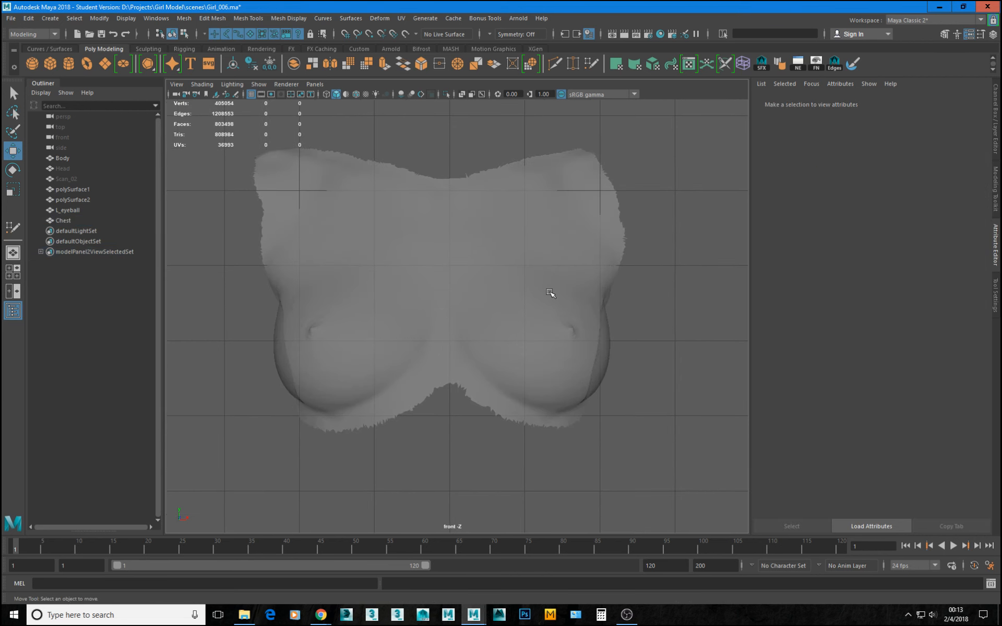
Fine-tune Chest's X position in the front view until its midline matches the vertical grid line seen through it.
left_click(514, 313)
left_click_drag(493, 322, 491, 322)
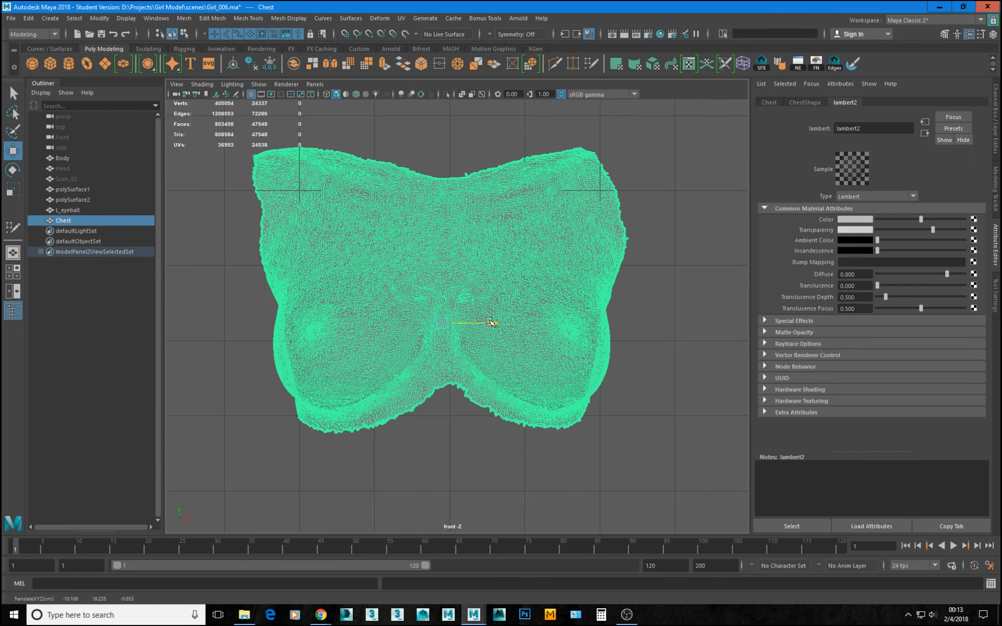
left_click(675, 311)
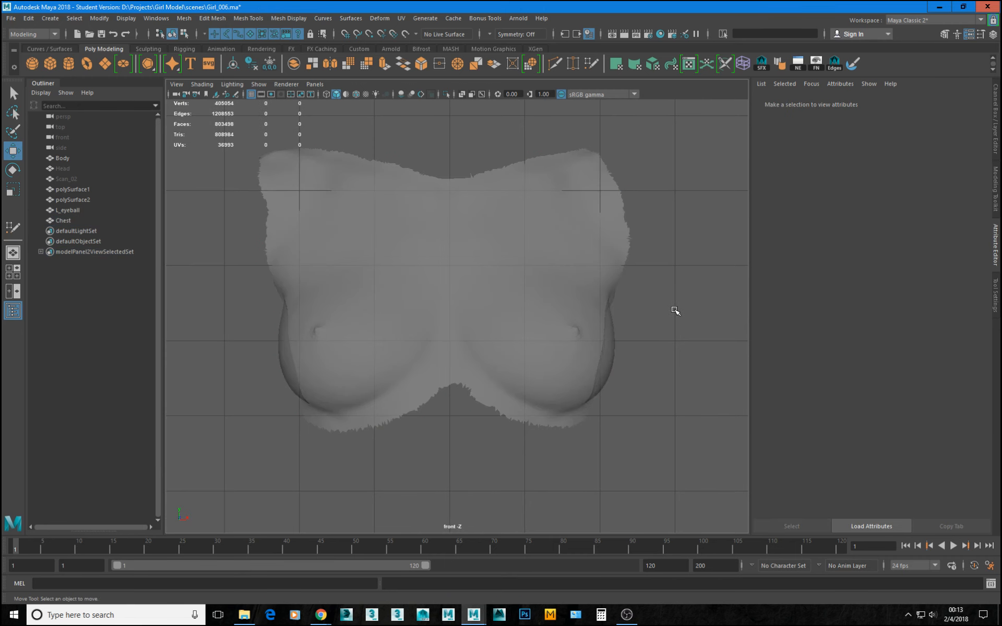
left_click(477, 312)
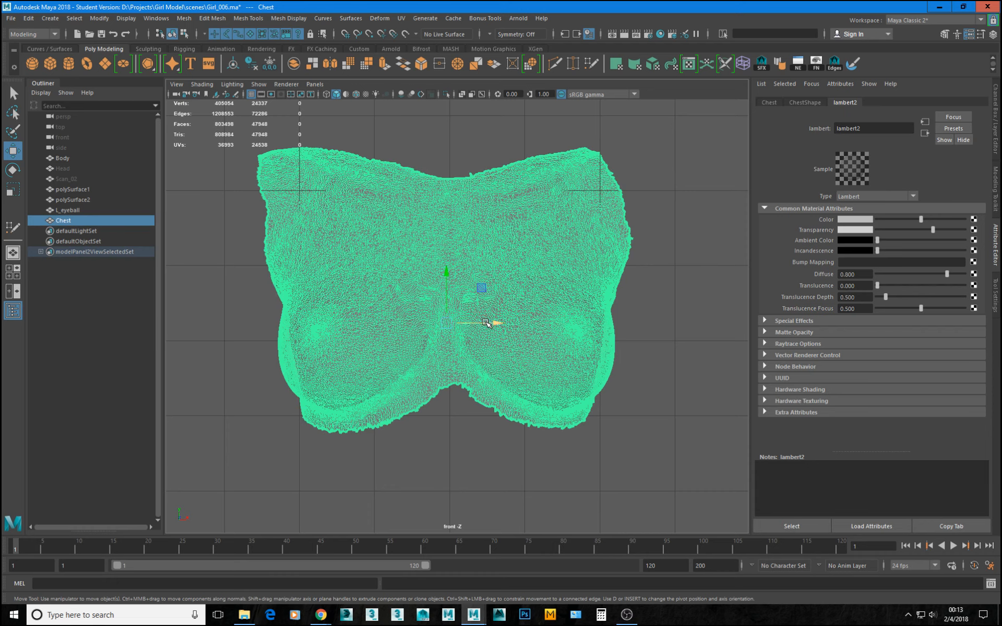
left_click(680, 332)
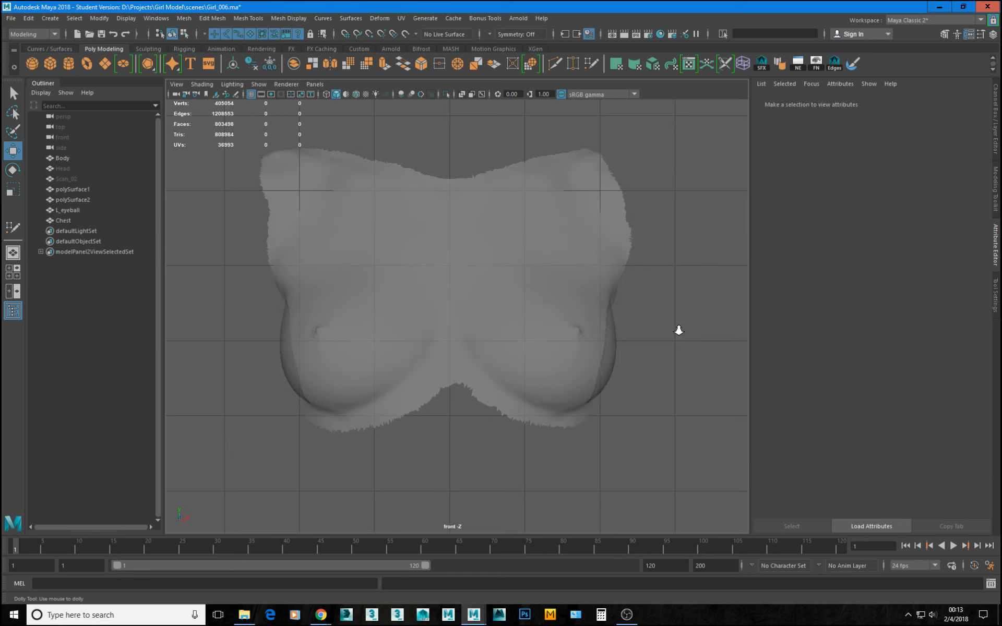
right_click_drag(678, 330, 618, 323, "alt")
right_click_drag(351, 298, 498, 398, "alt")
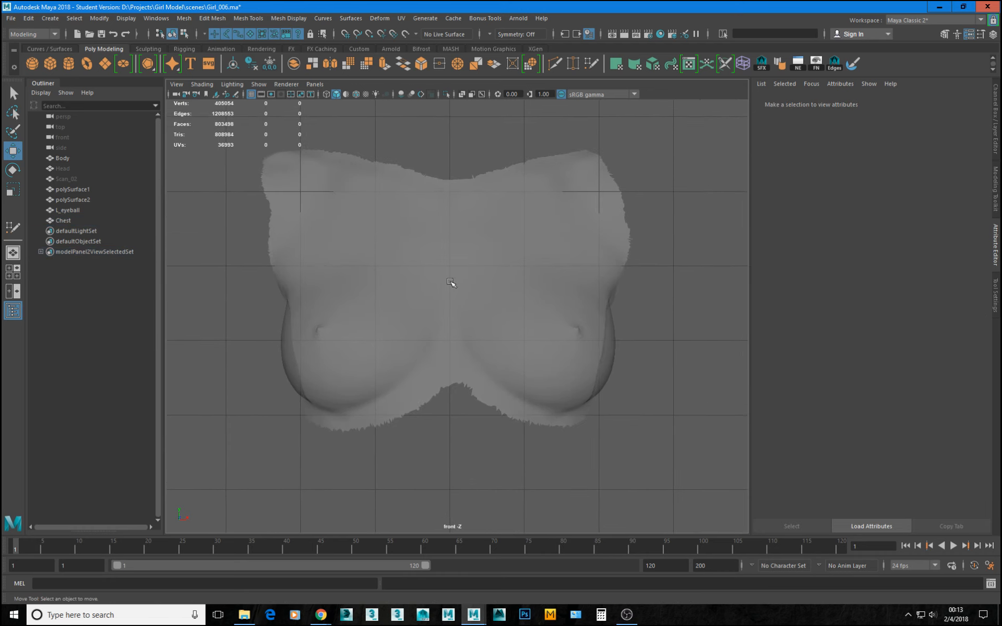
right_click_drag(374, 282, 463, 344, "alt")
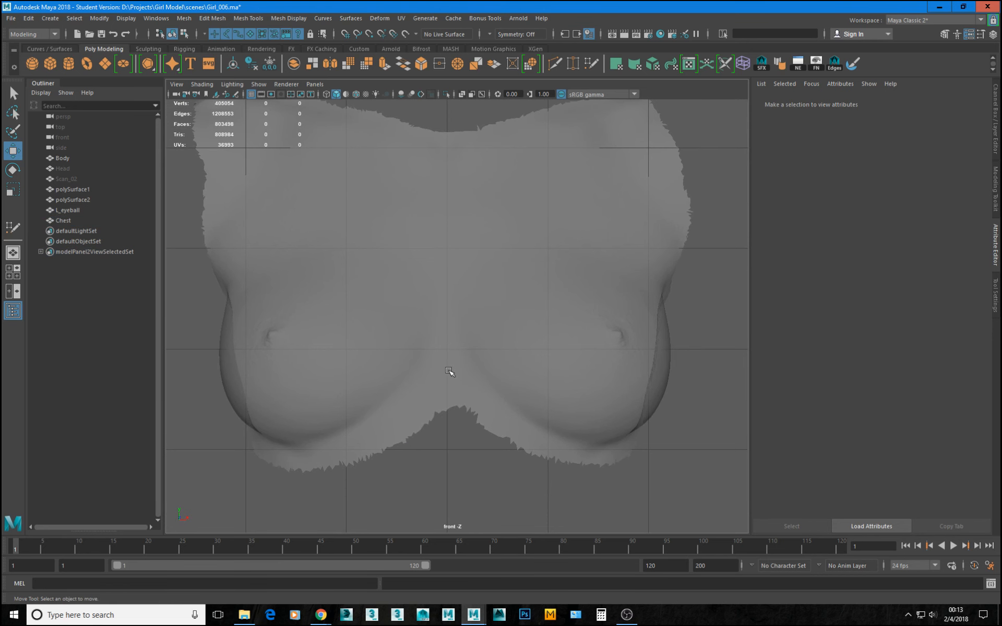
left_click(449, 371)
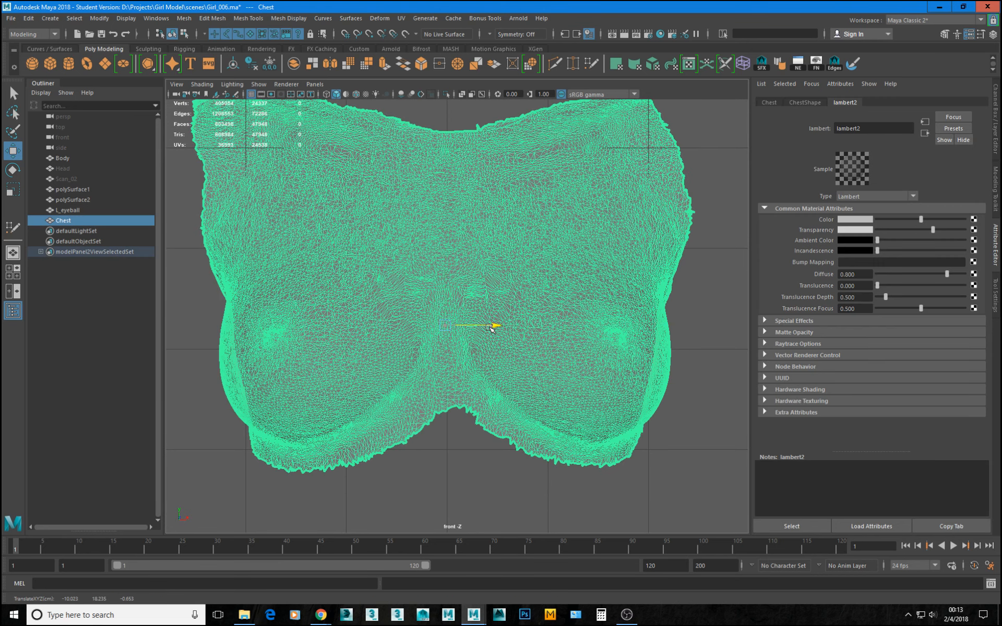
left_click_drag(491, 328, 490, 328)
left_click(700, 329)
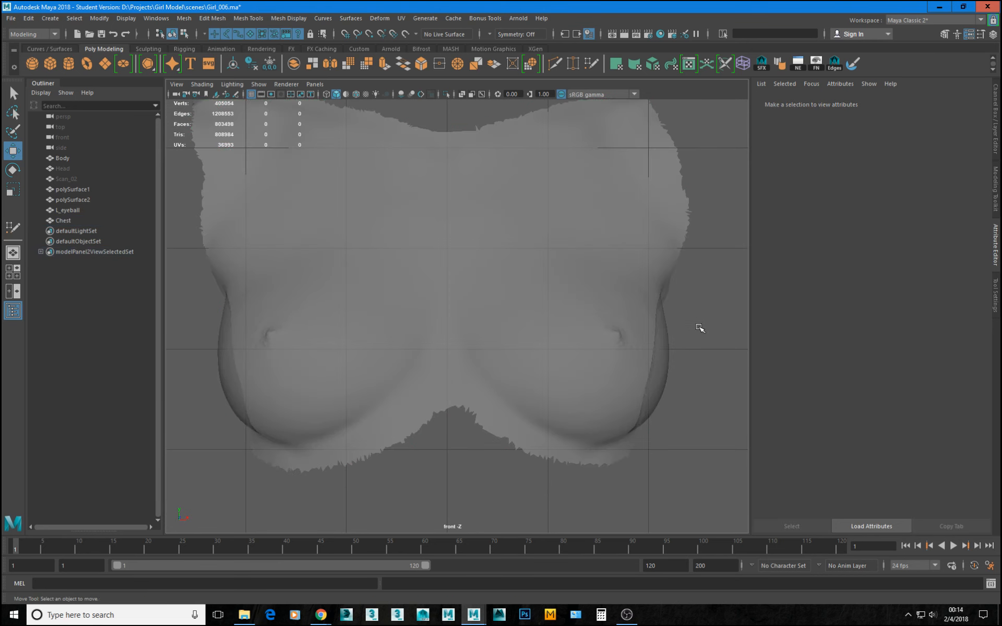
right_click_drag(700, 329, 640, 332, "alt")
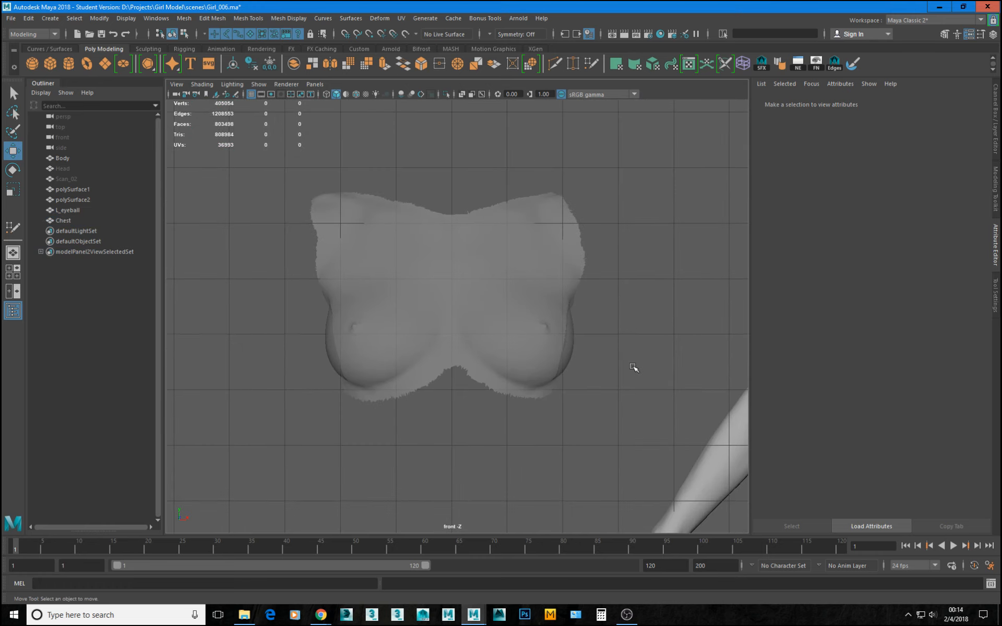
Set the transparency of Chest's Lambert material to maximum and view the piece beside the body in perspective.
key("space")
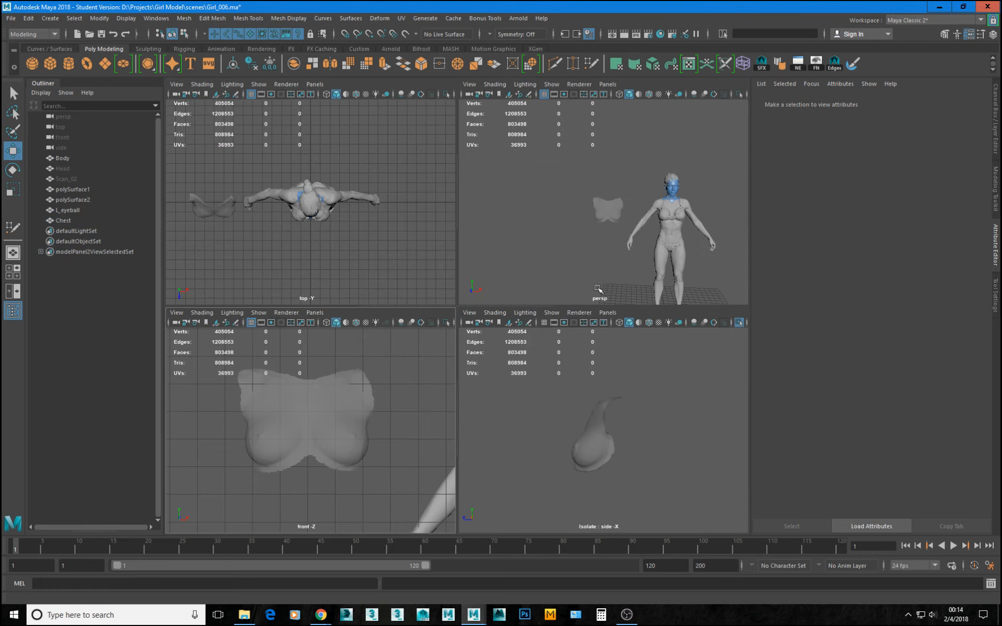
left_click(608, 214)
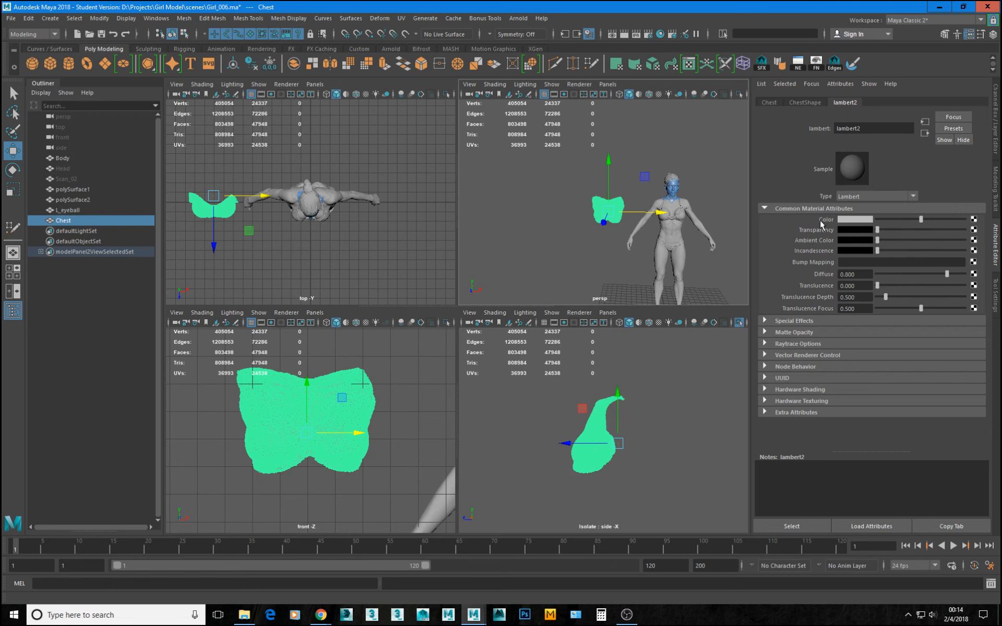
left_click_drag(929, 231, 988, 232)
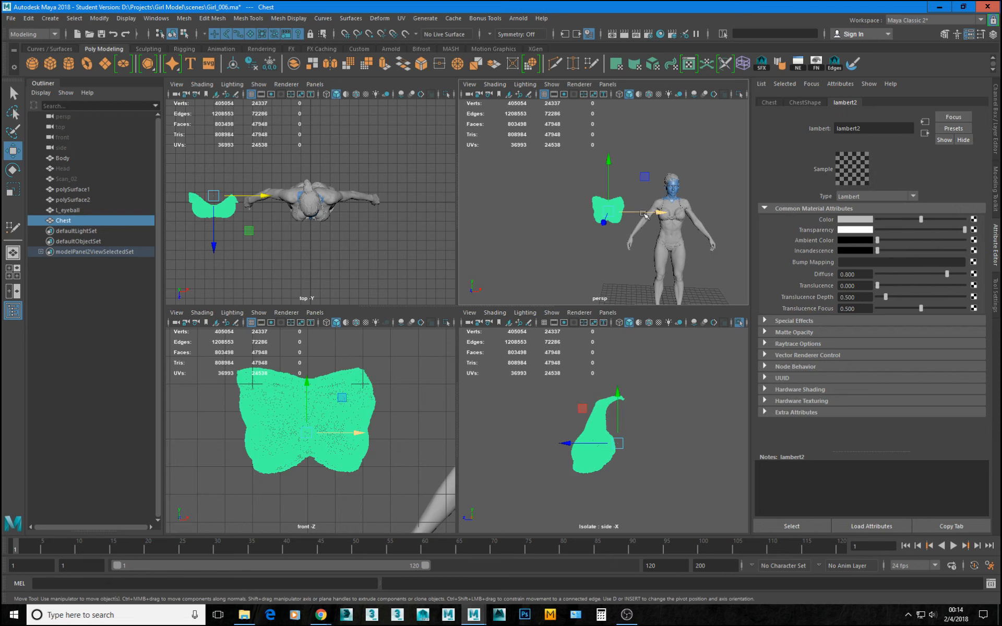
key("f")
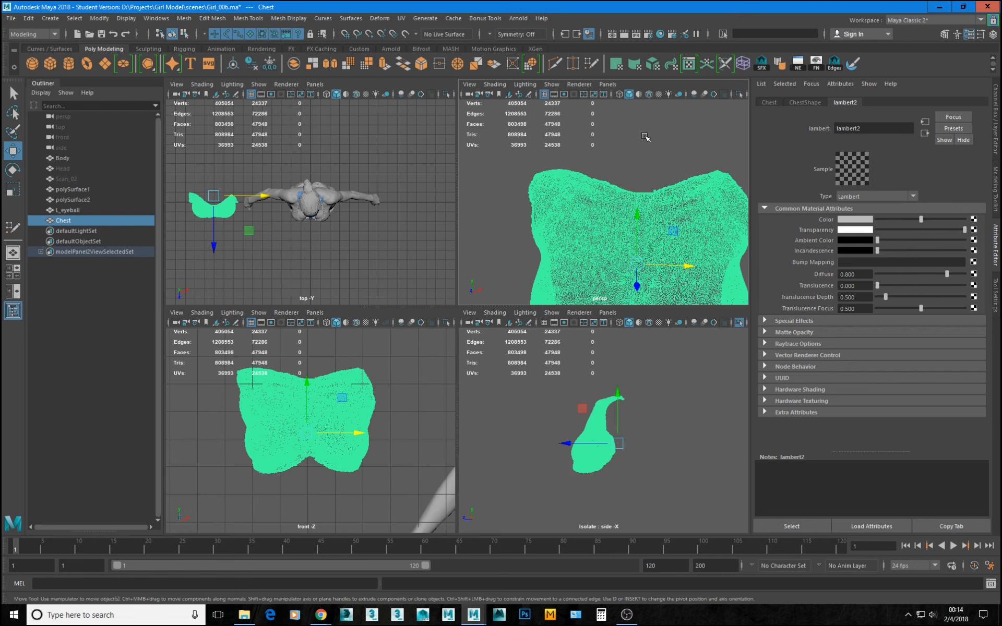
key("space")
scroll(573, 298, "down", 2)
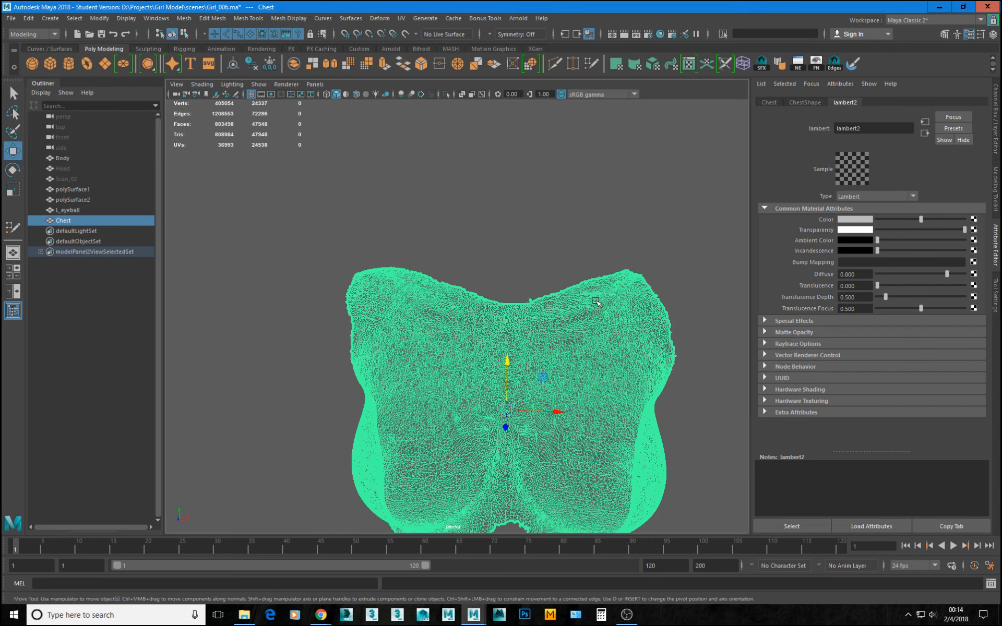
key("5")
left_click(579, 179)
right_click_drag(511, 270, 234, 238, "alt")
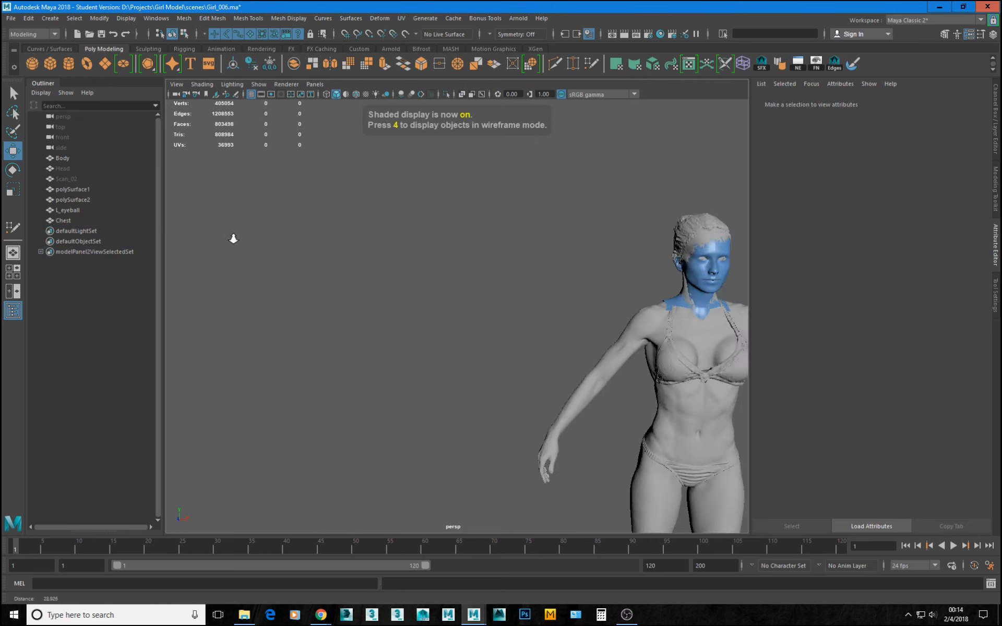
Reduce the transparency of Chest's Lambert material to zero and frame the opaque piece in the perspective view.
left_click(62, 220)
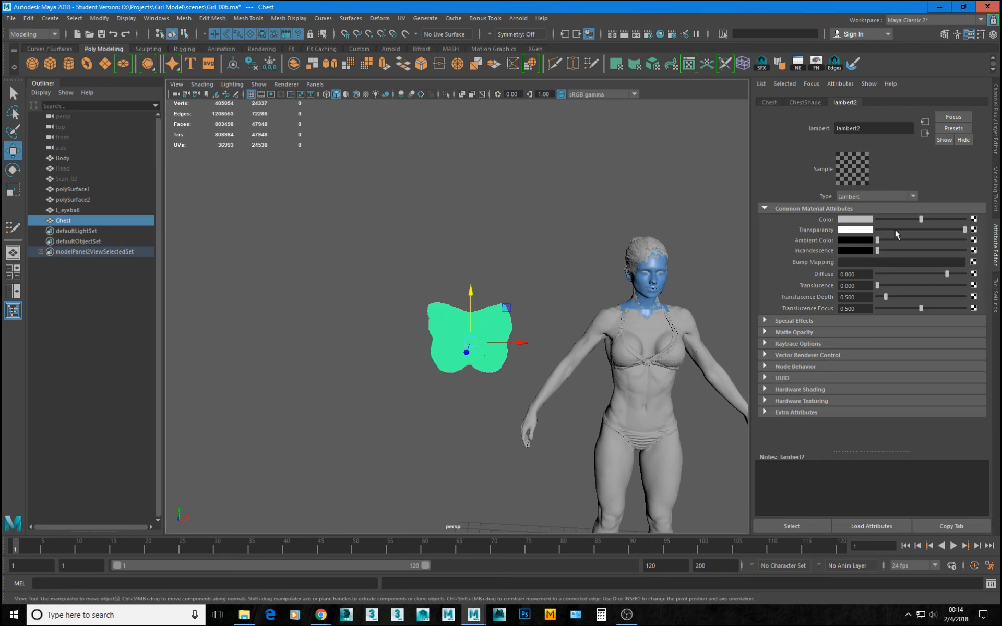
left_click_drag(894, 231, 849, 231)
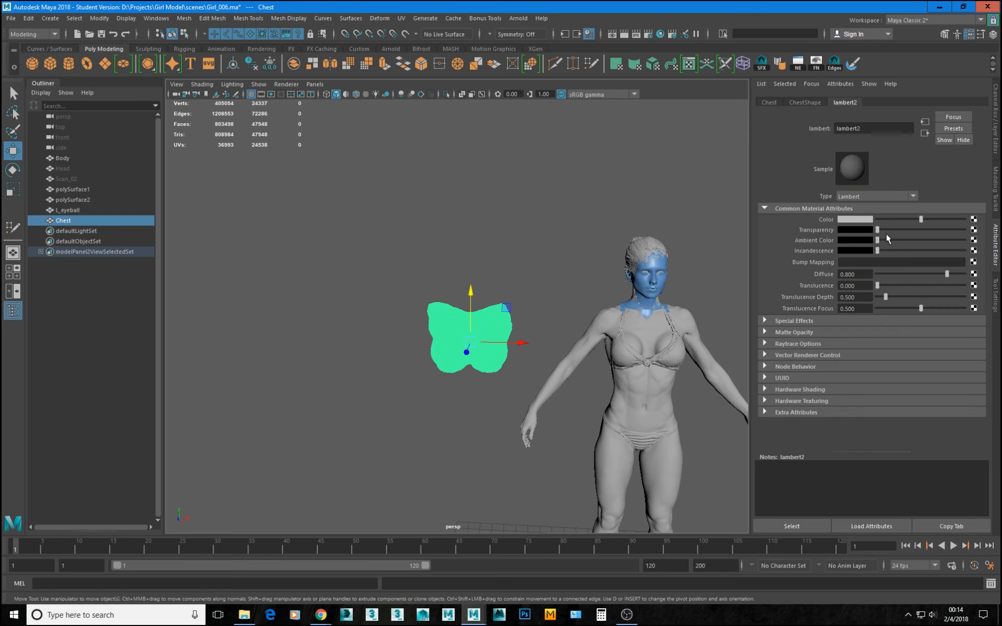
key("f")
left_click(580, 245)
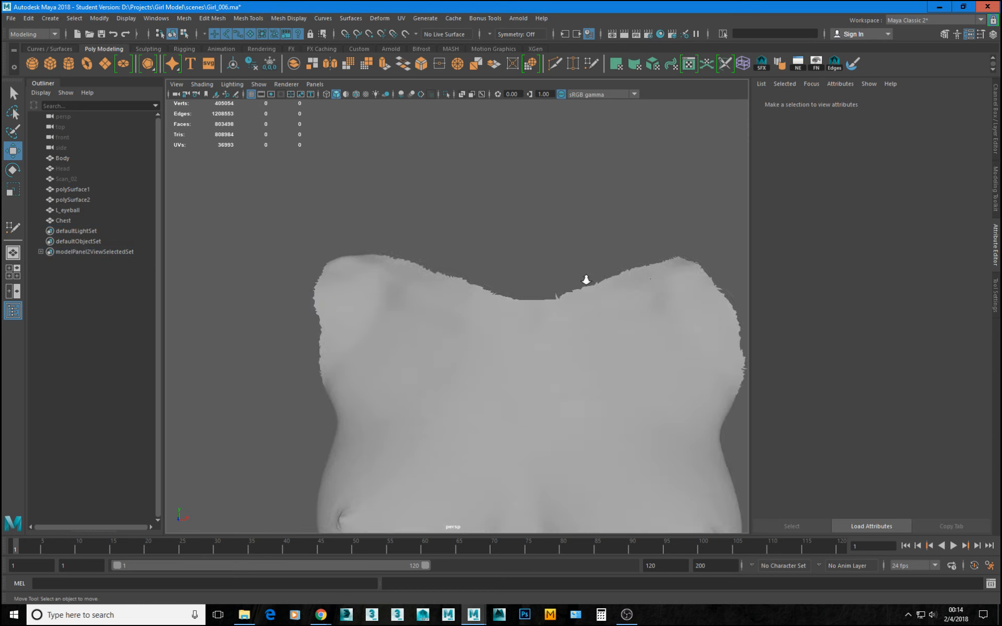
right_click_drag(586, 280, 514, 280, "alt")
left_click_drag(515, 280, 496, 265, "alt")
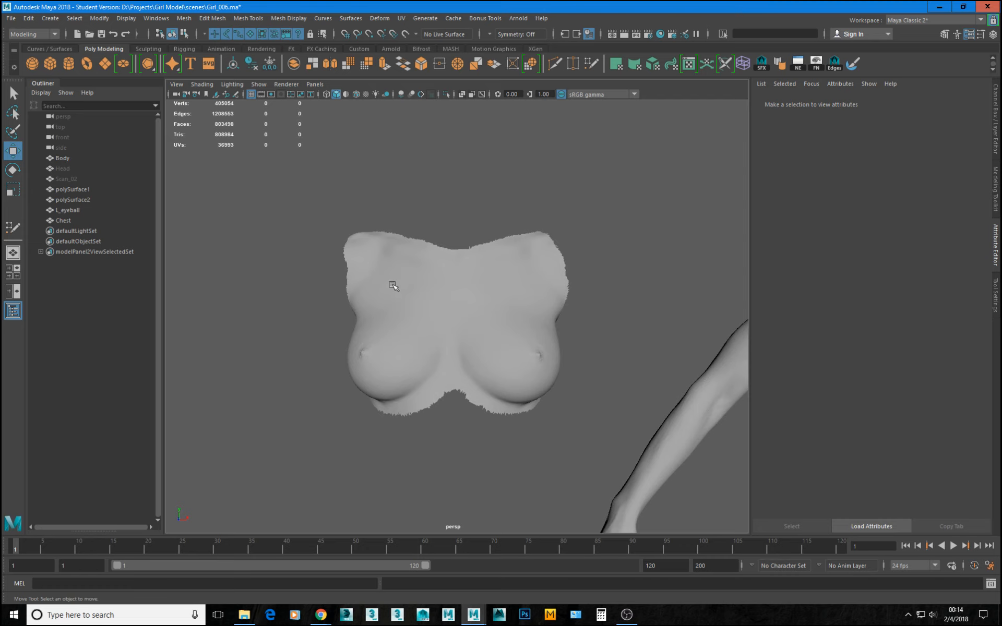
Snap Chest's pivot horizontally onto the vertical grid line along its midline in the front view.
right_click_drag(393, 286, 433, 313, "alt")
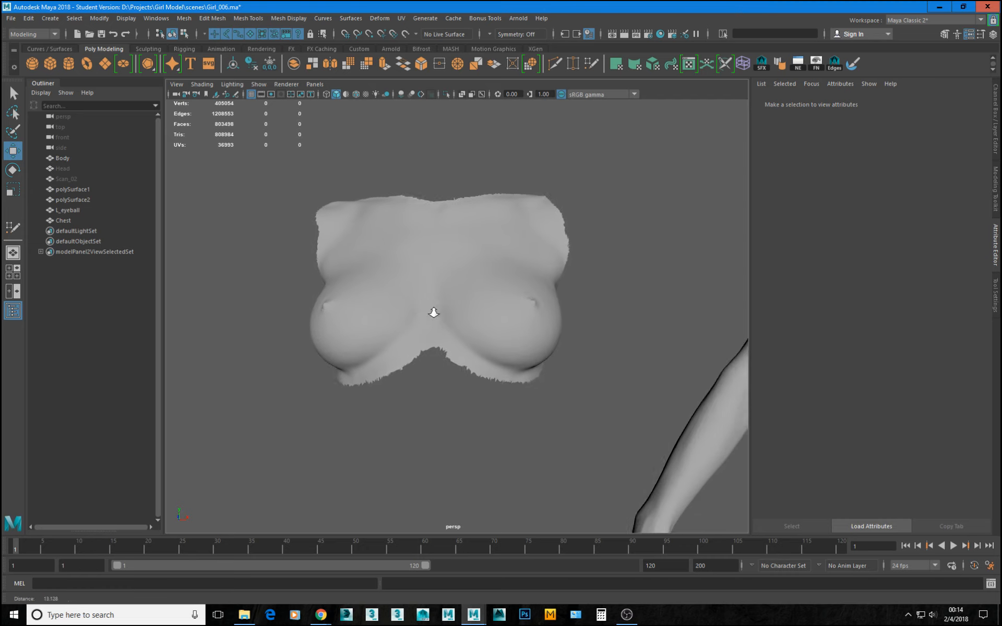
mouse_move(433, 312)
left_mouse_down("alt")
mouse_move(439, 329)
mouse_move(540, 317)
mouse_move(432, 335)
mouse_move(402, 315)
mouse_move(350, 313)
mouse_move(440, 327)
mouse_move(429, 331)
mouse_move(433, 322)
left_mouse_up("alt")
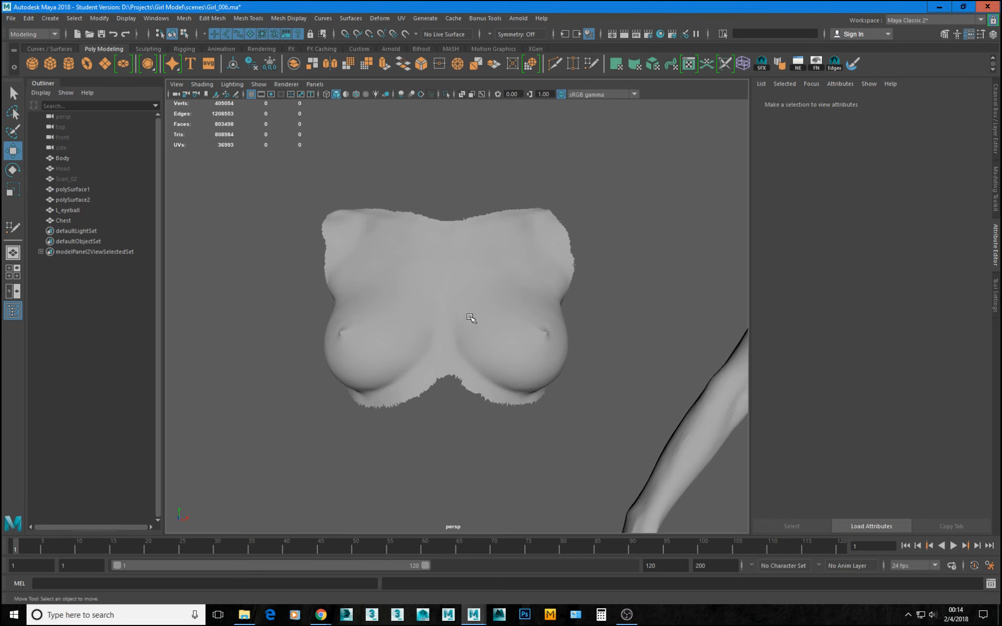
key("space")
right_click_drag(319, 407, 394, 414, "alt")
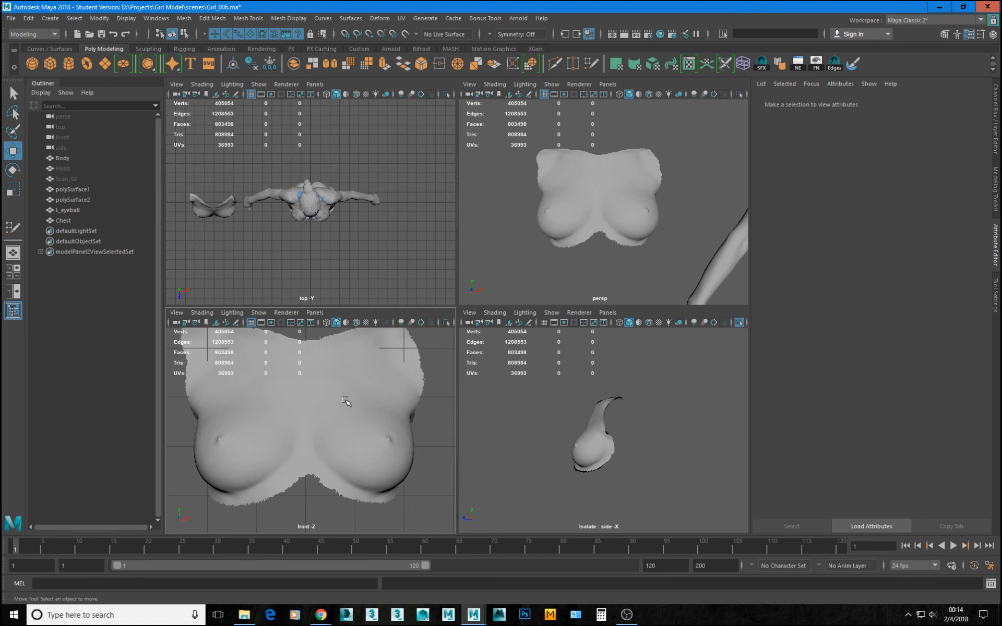
left_click(351, 375)
key("space")
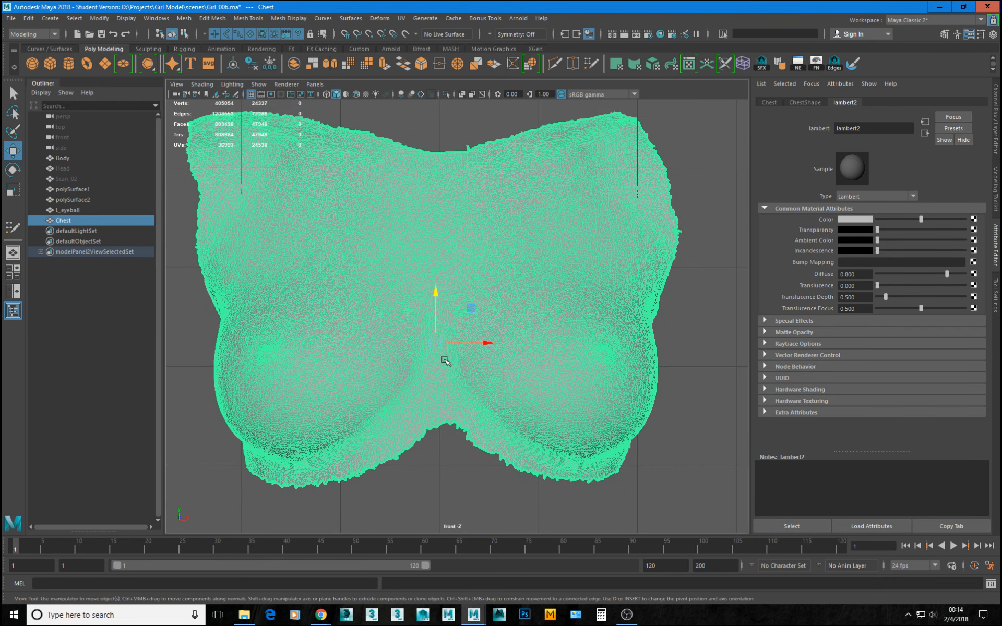
key("d")
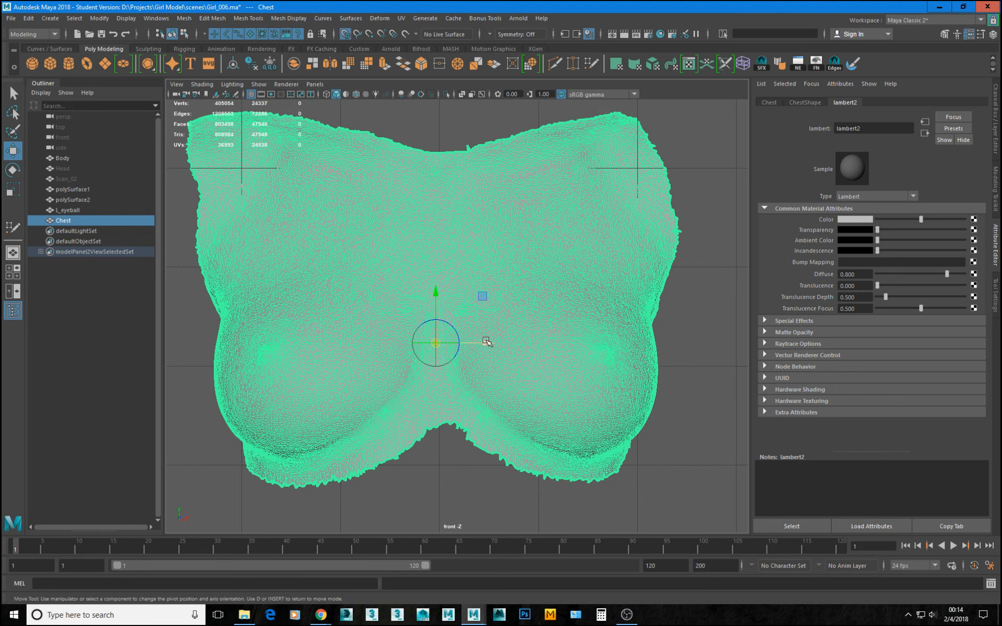
left_click_drag(486, 342, 481, 346)
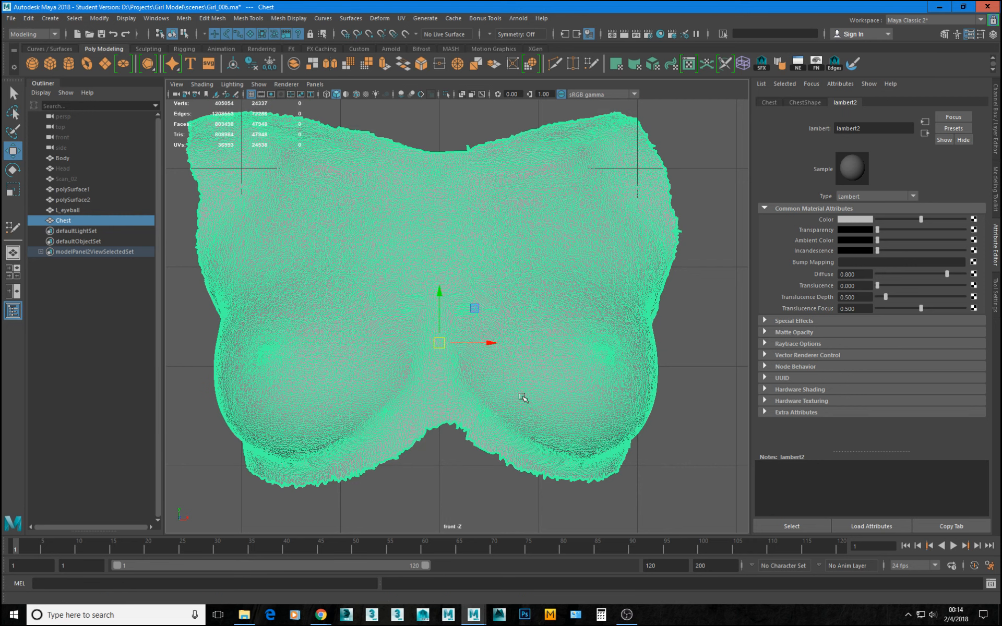
Move Chest along X from its place beside the figure onto the centre of Body's torso.
right_click_drag(522, 397, 483, 365, "alt")
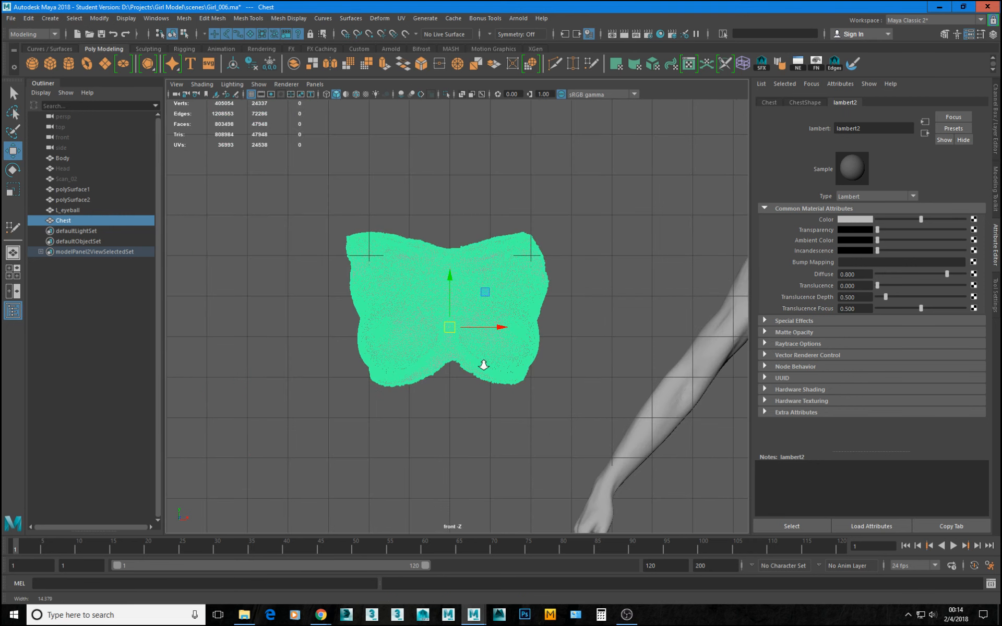
middle_click_drag(674, 312, 565, 369, "alt")
right_click_drag(566, 369, 505, 361, "alt")
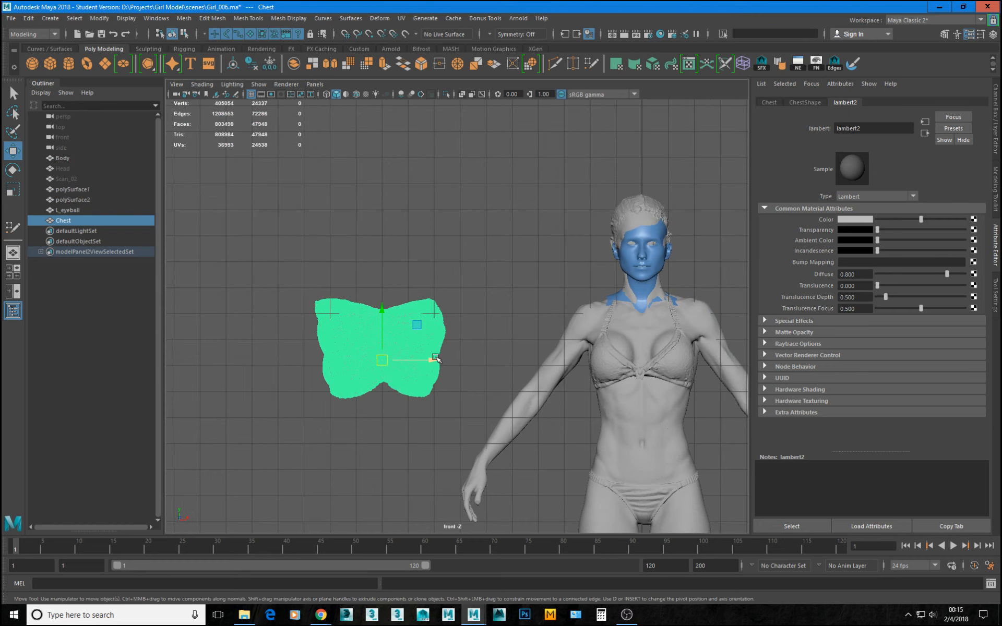
left_click_drag(436, 359, 701, 371)
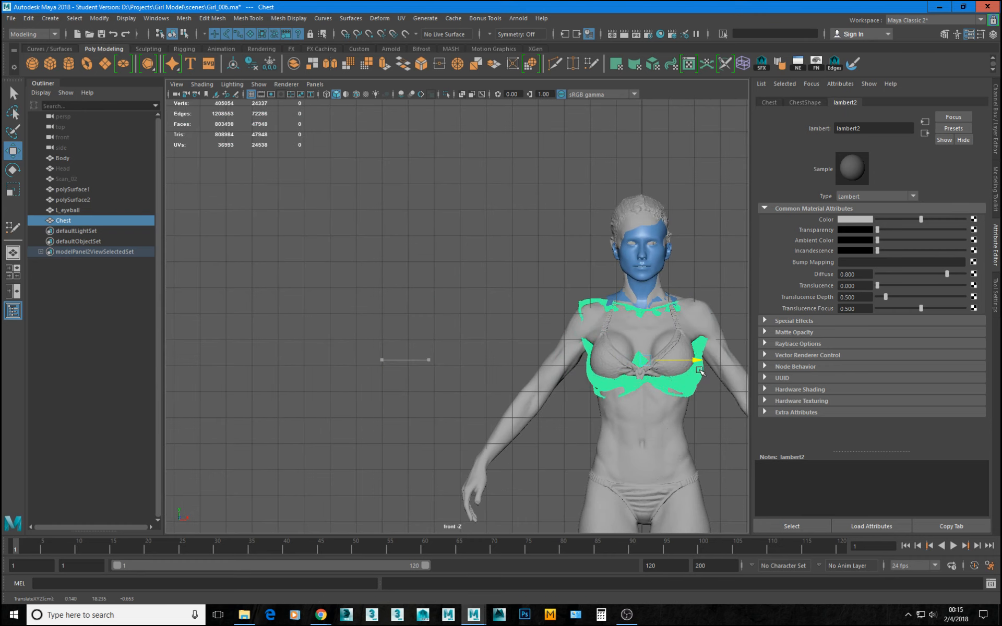
Move Chest slightly forward along Z in the perspective view so it follows the front of Body's torso.
key("space")
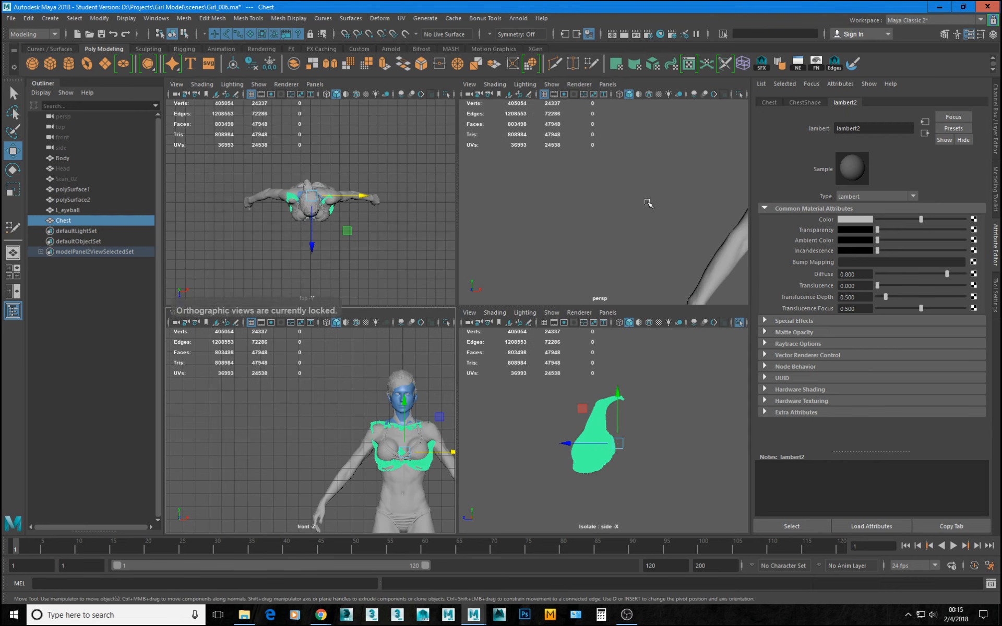
key("space")
right_click_drag(577, 298, 402, 295, "alt")
left_click_drag(403, 296, 505, 323, "alt")
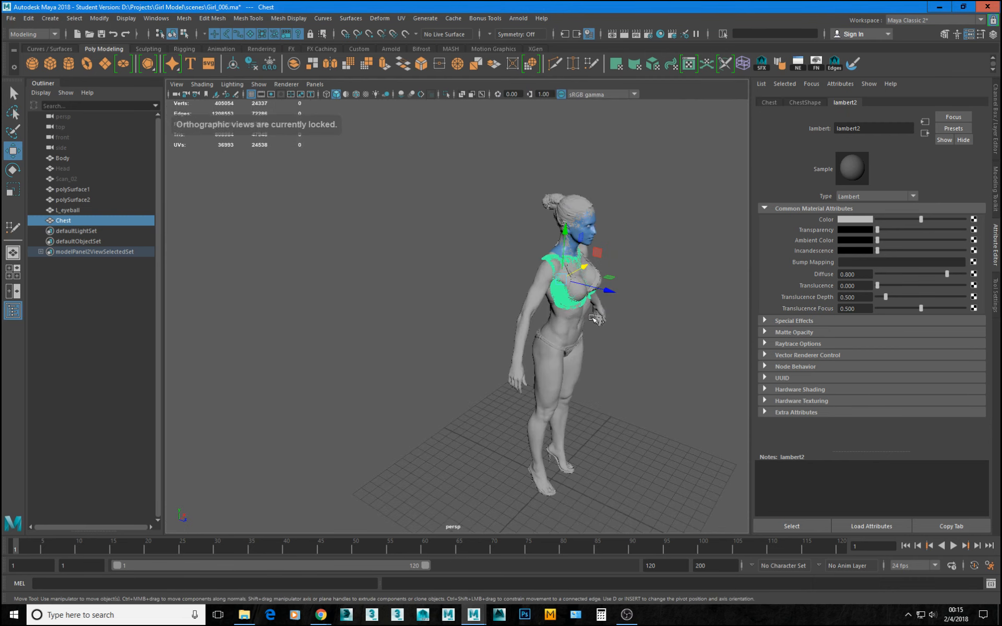
key("f")
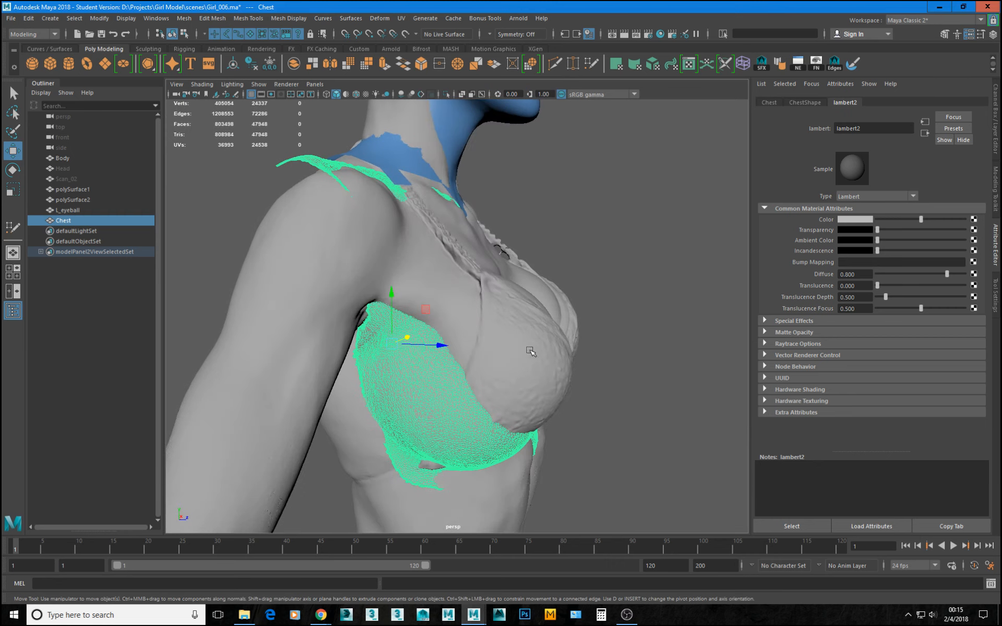
left_click_drag(439, 347, 247, 367)
left_click_drag(464, 345, 442, 341)
key("r")
key("w")
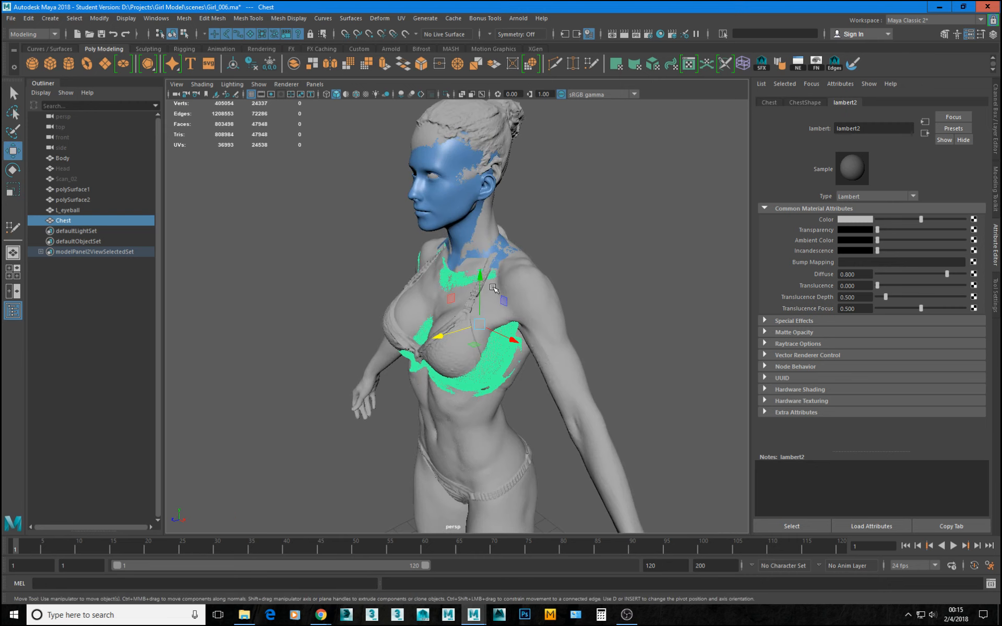
Raise Chest towards the base of Body's neck and scale it down slightly and uniformly.
left_click_drag(486, 290, 494, 276)
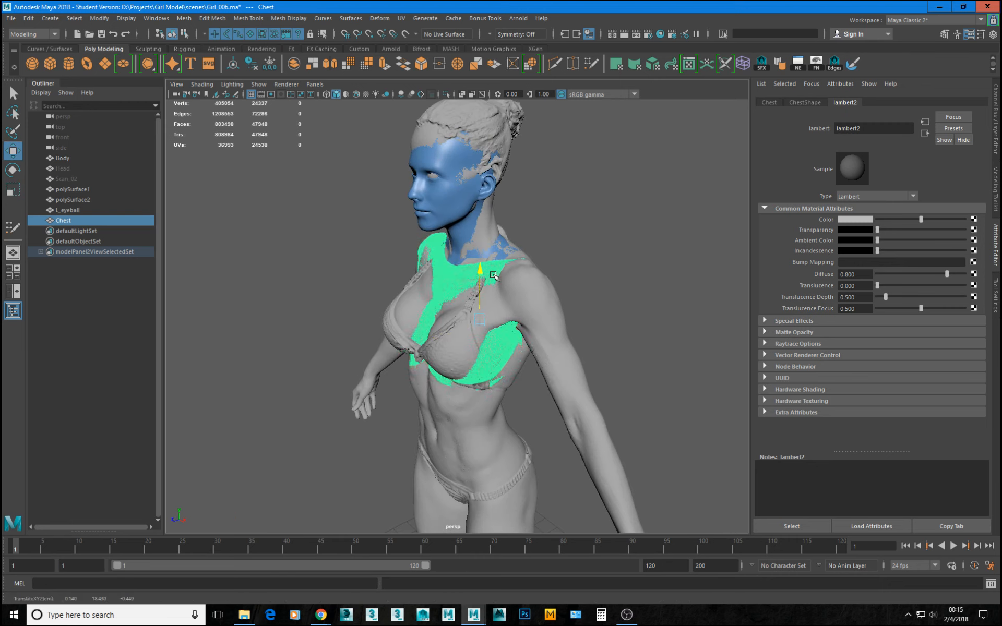
mouse_move(467, 318)
left_mouse_down()
mouse_move(452, 324)
mouse_move(561, 279)
mouse_move(554, 295)
mouse_move(428, 334)
mouse_move(472, 322)
left_mouse_up()
key("r")
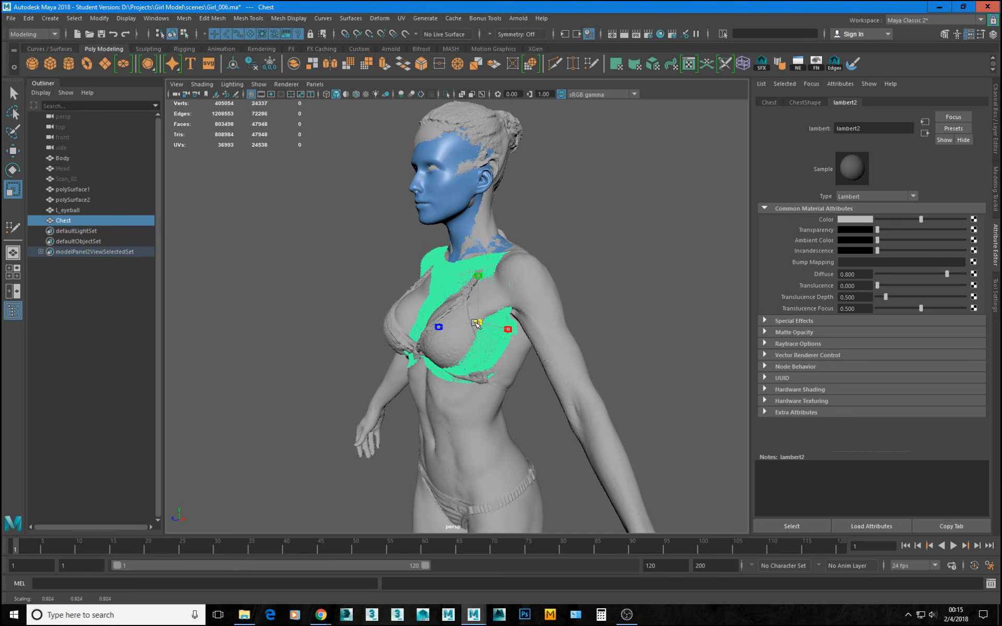
left_click_drag(477, 324, 444, 336, "alt")
Move Chest further forward along Z and check how its upper edge meets the neck and shoulder.
key("w")
right_click_drag(445, 336, 559, 293, "alt")
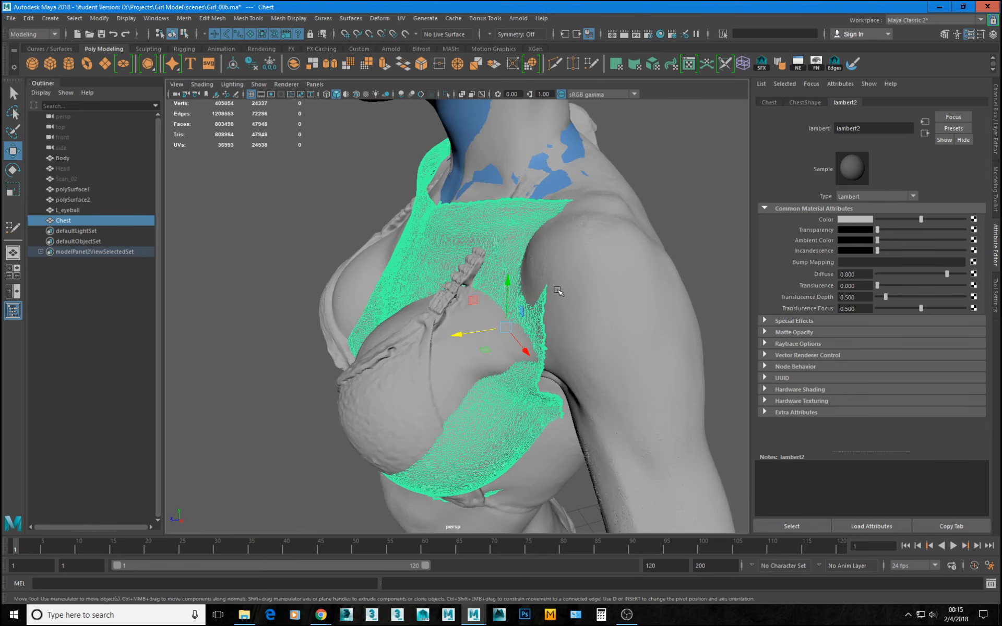
middle_click_drag(558, 292, 514, 368, "alt")
left_click_drag(490, 334, 436, 324, "alt")
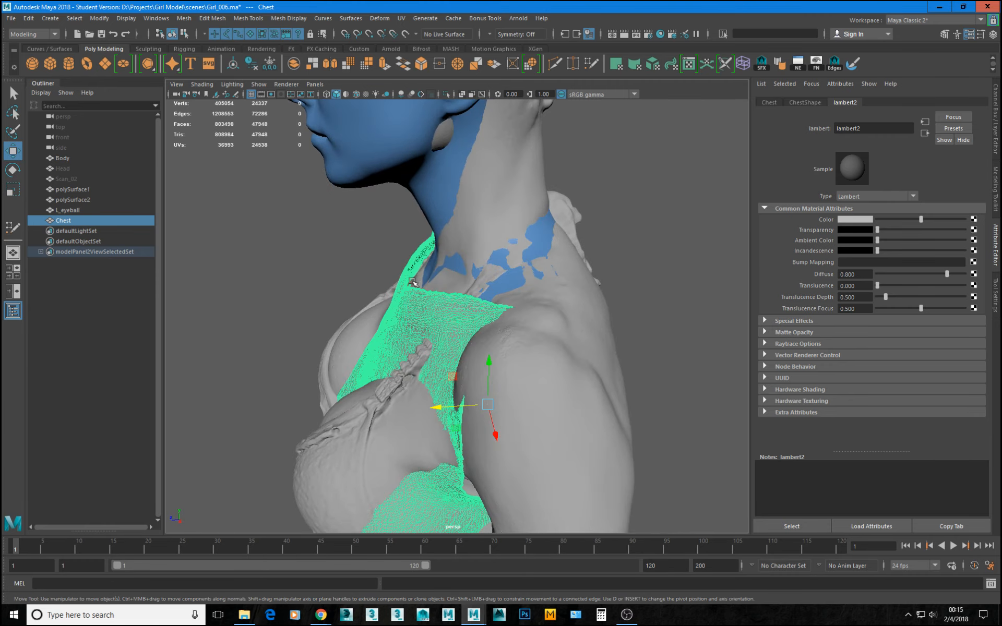
left_click_drag(413, 282, 297, 291, "alt")
left_click(309, 261)
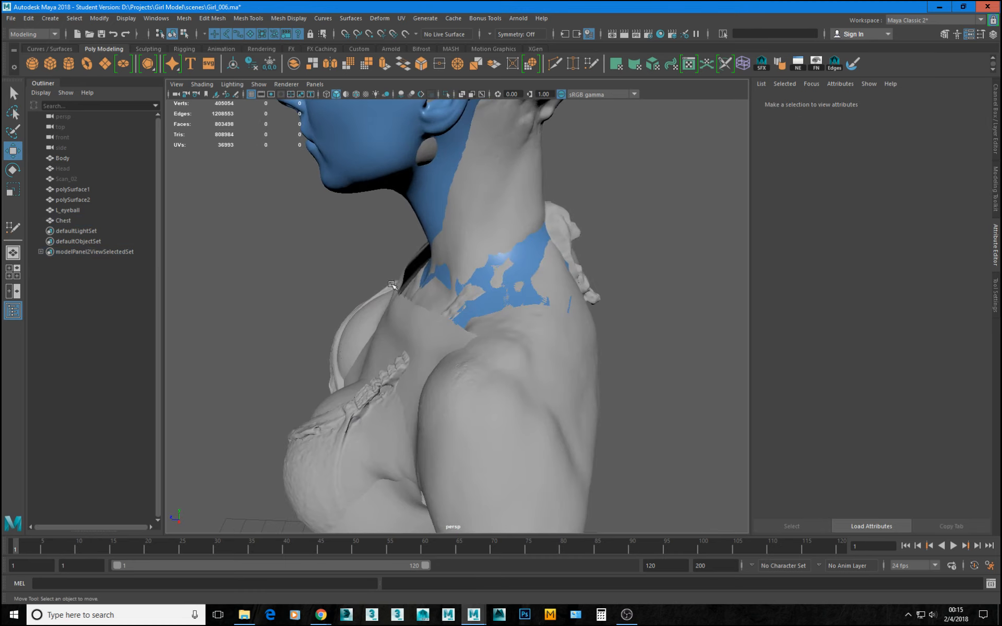
left_click_drag(392, 284, 439, 298, "alt")
Shift Chest's pivot forward along Z to the middle of the piece.
left_click(428, 400)
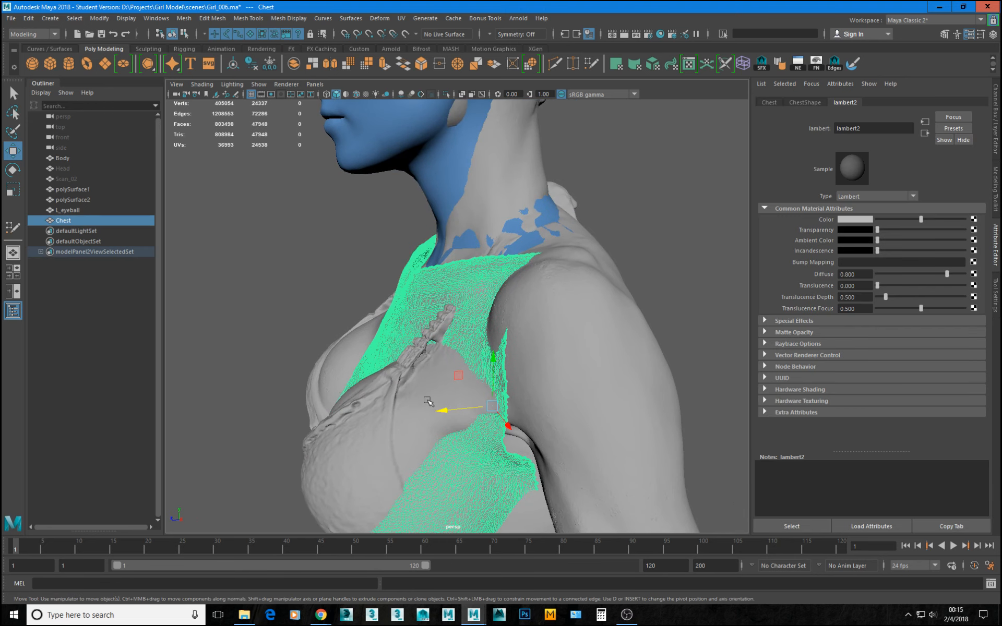
key("d")
left_click_drag(451, 412, 427, 413)
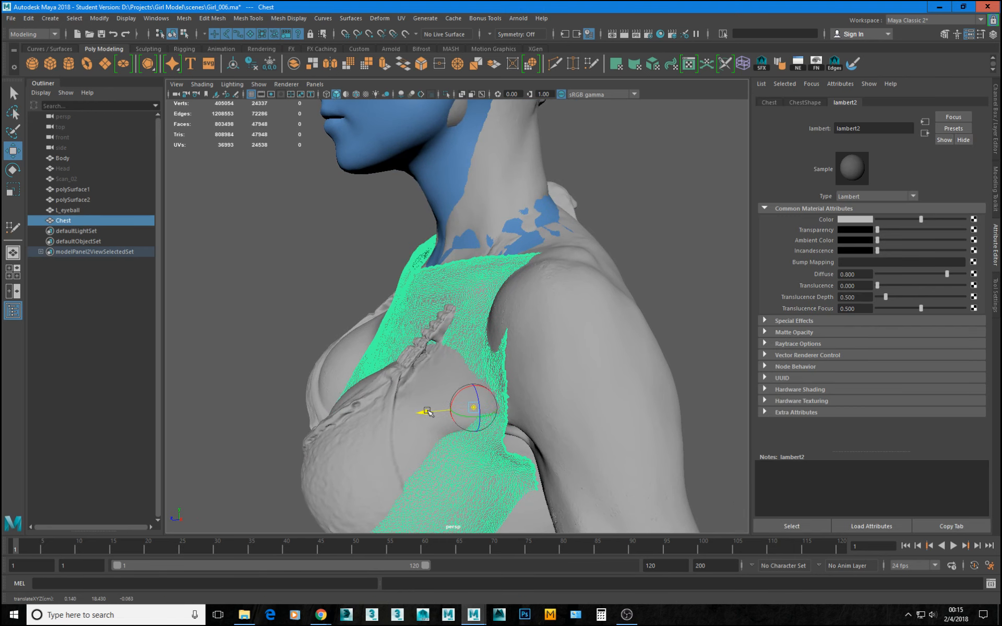
key("d")
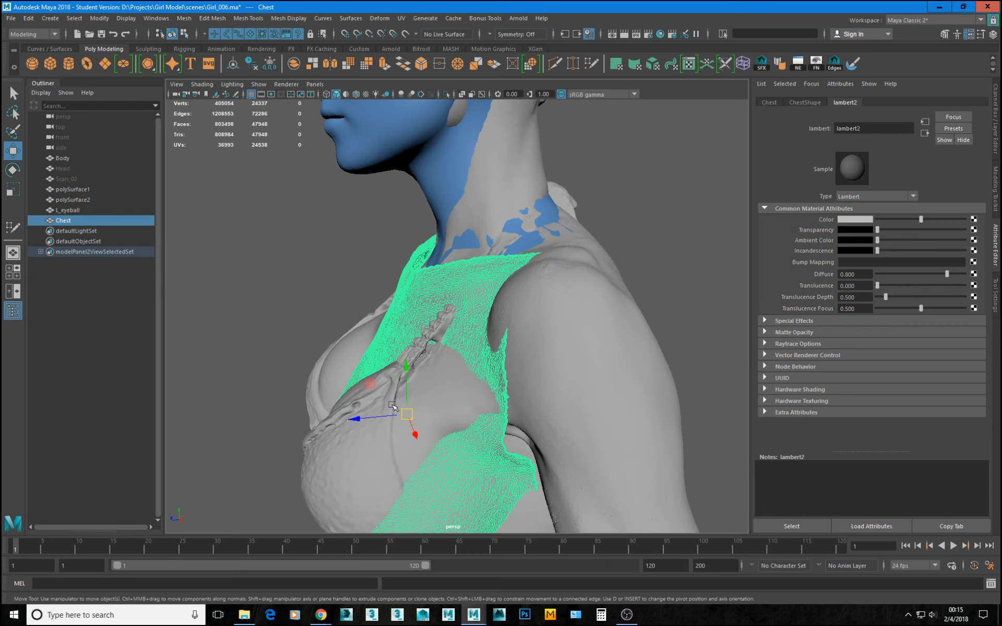
Isolate Chest in the perspective view to examine its shape from several angles, and restore the full scene.
key("e")
left_click_drag(386, 382, 538, 384)
key("ctrl+1")
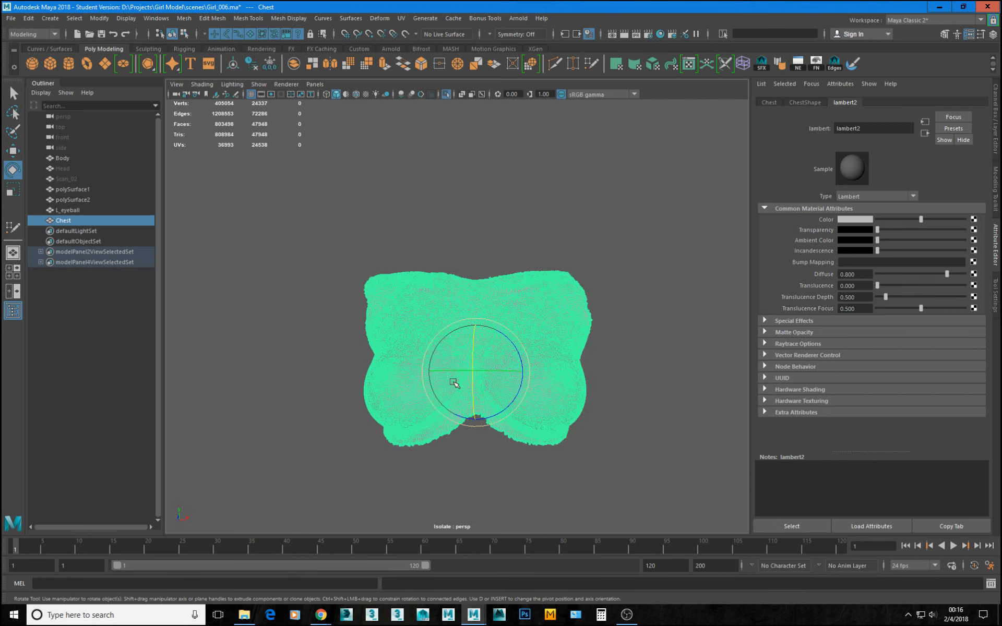
left_click_drag(454, 385, 568, 389, "alt")
left_click(636, 392)
left_click_drag(636, 392, 558, 420, "alt")
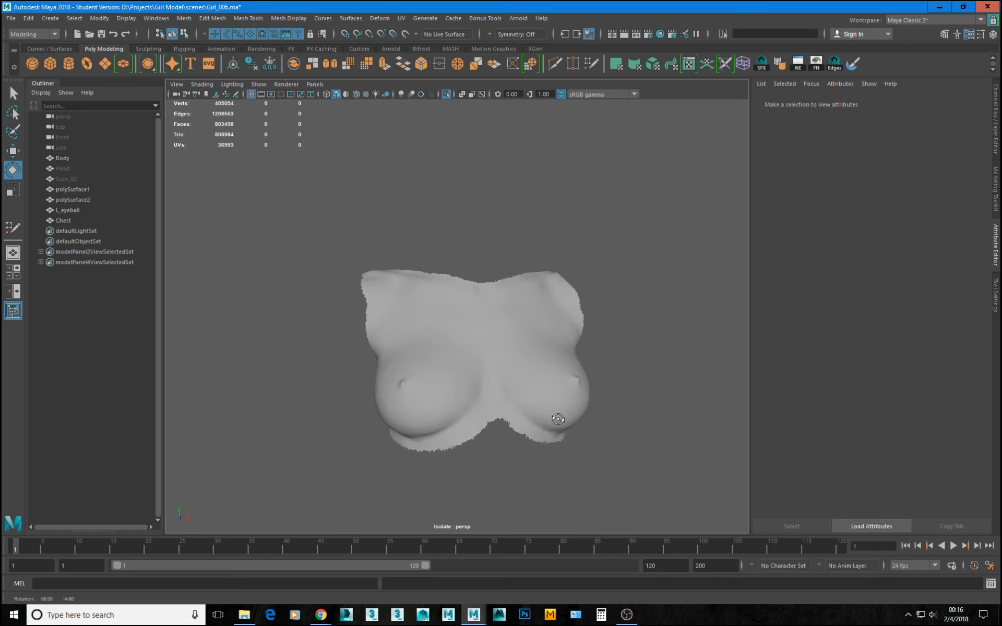
left_click_drag(473, 359, 491, 368, "alt")
key("ctrl+1")
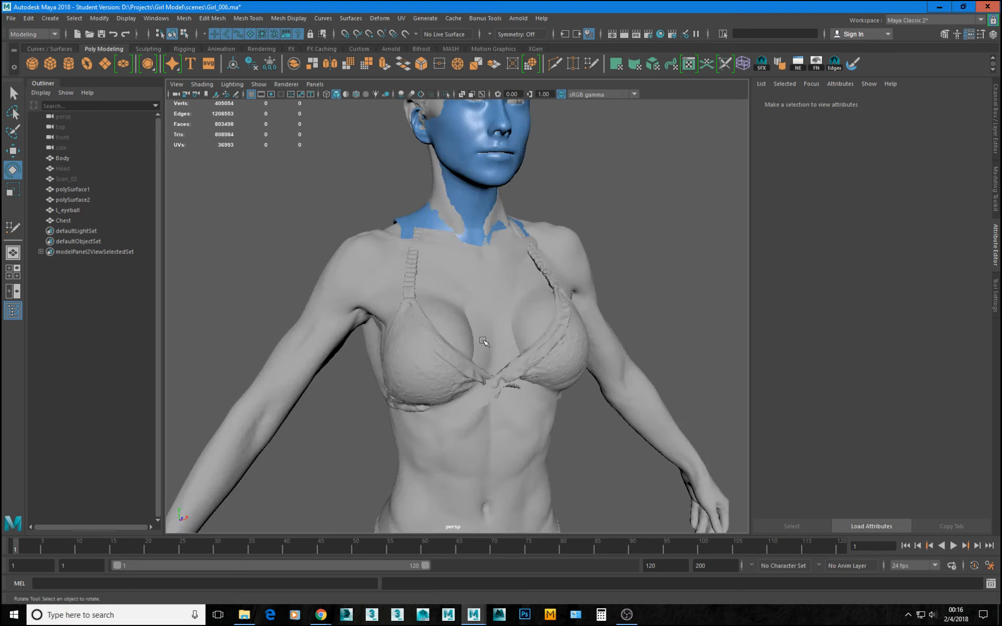
Try to tilt Chest about its repositioned pivot with the Rotate tool, viewing the fit from below.
left_click(481, 318)
left_click_drag(480, 319, 541, 285, "alt")
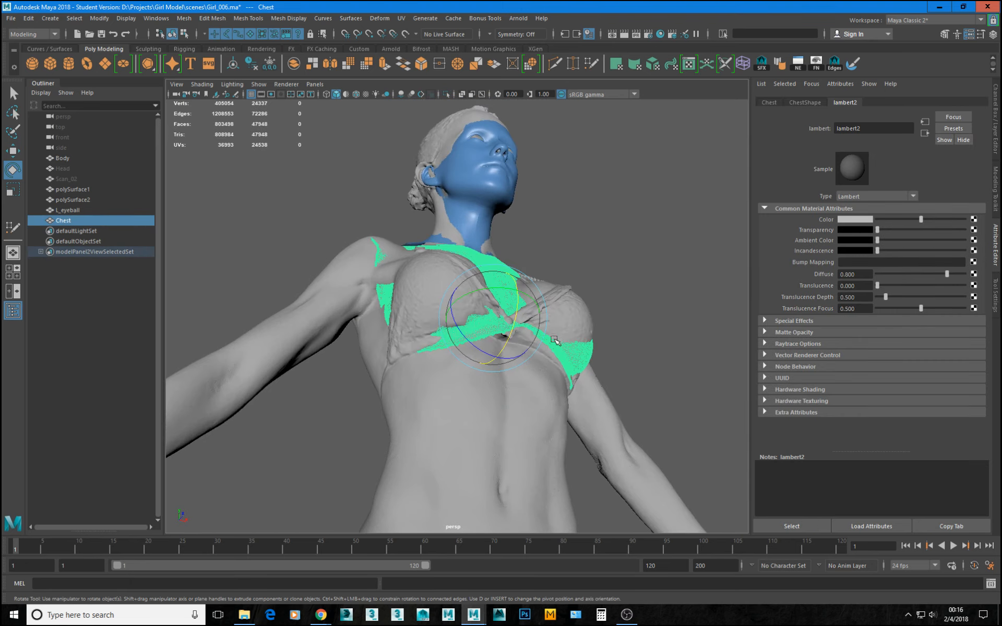
left_click_drag(555, 340, 556, 347, "alt")
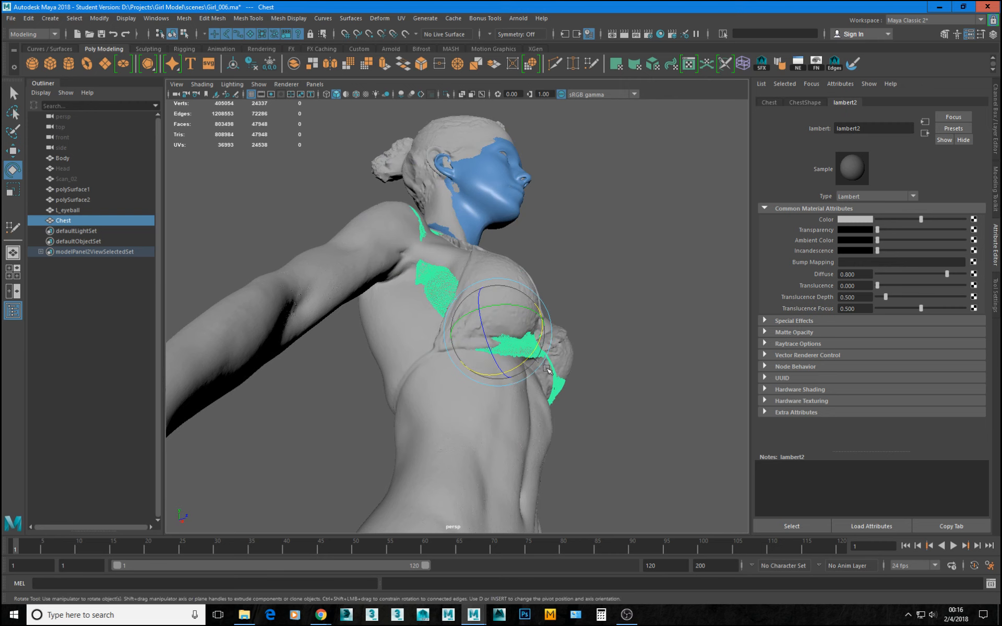
left_click_drag(521, 397, 512, 387, "alt")
Undo the latest rotation, selection and isolation changes on Chest.
key("ctrl+z")
key("ctrl+z")
key("ctrl+z")
key("ctrl+z")
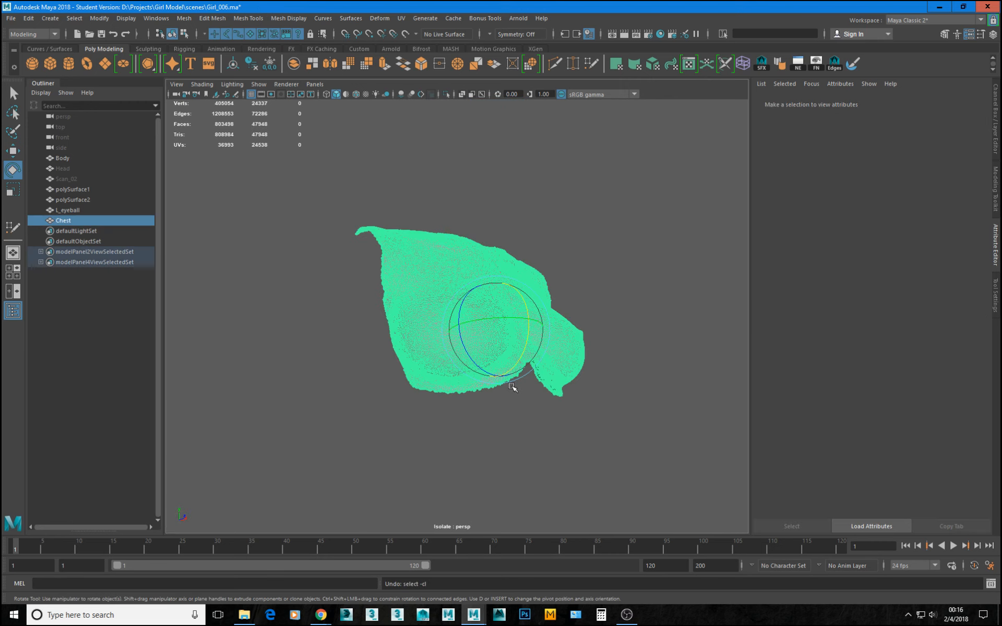
Adjust Chest's depth along Z against Body's torso in the perspective view, undoing the last adjustment.
left_click_drag(492, 356, 535, 371, "alt")
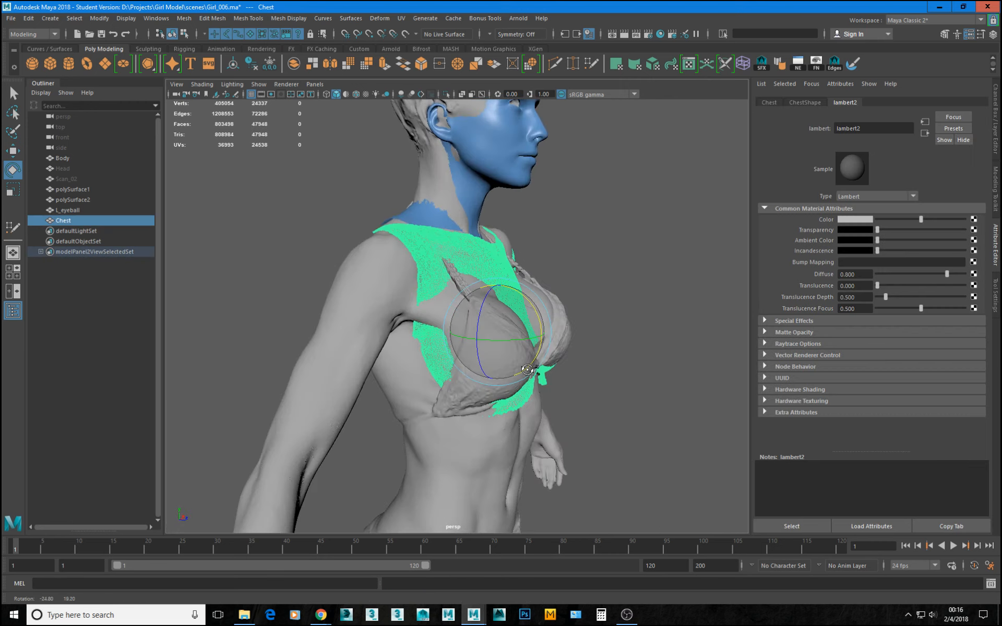
key("w")
left_click_drag(536, 334, 416, 364)
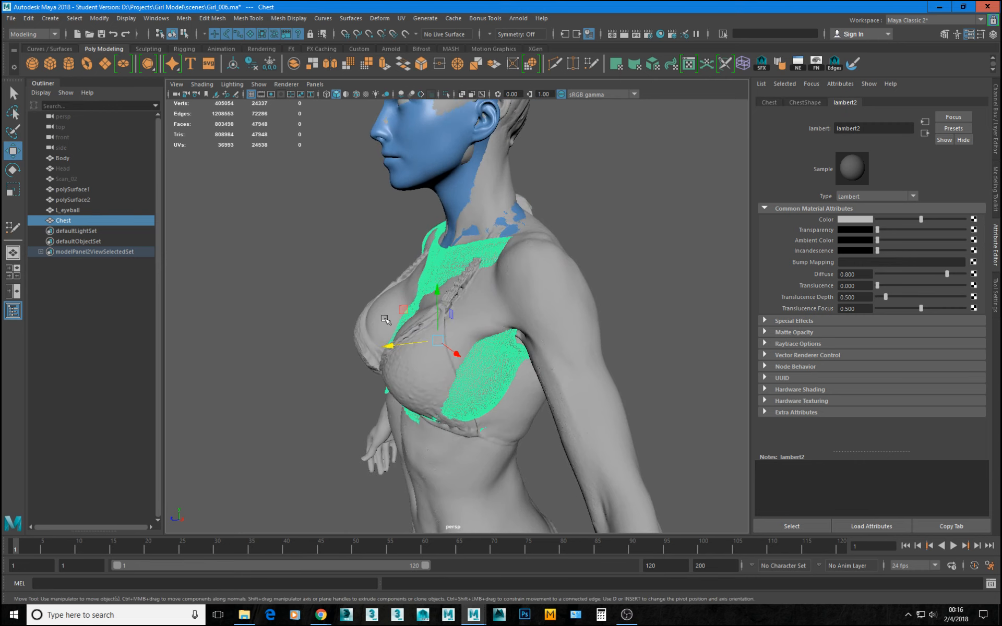
left_click_drag(386, 320, 359, 340, "alt")
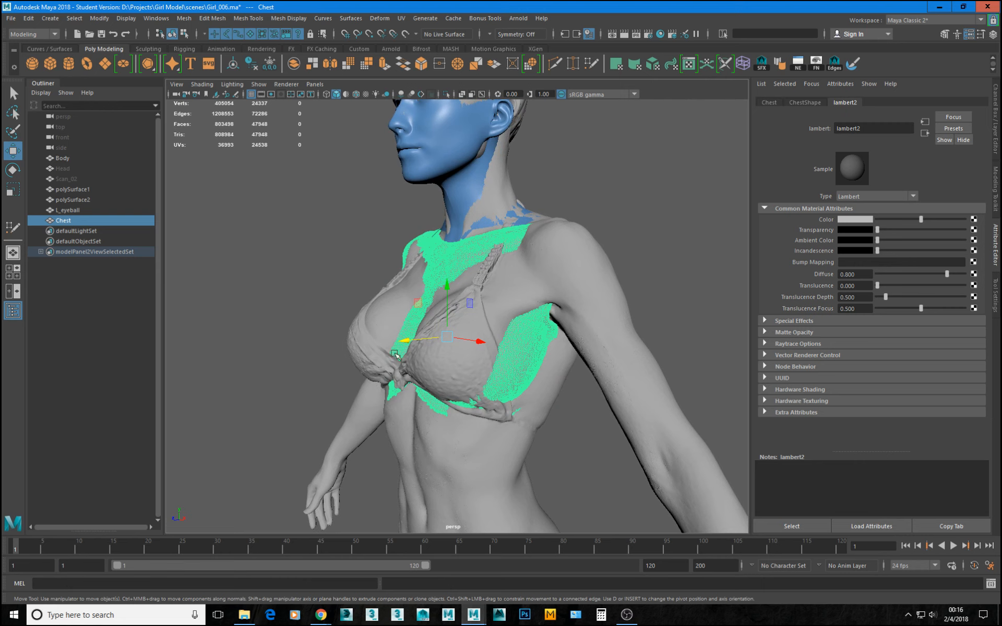
left_click_drag(396, 356, 428, 326, "alt")
key("ctrl+z")
Shift Chest along X in the front view to about 0.02 so it is centred on Body's torso.
key("space")
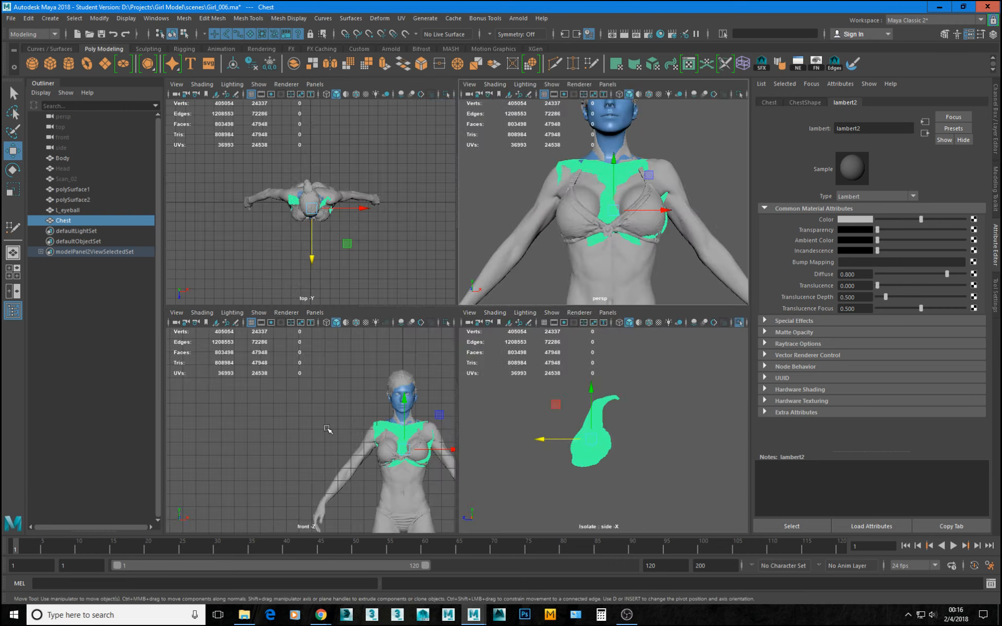
key("space")
right_click_drag(328, 432, 423, 452, "alt")
middle_click_drag(527, 436, 212, 396, "alt")
right_click_drag(212, 396, 314, 412, "alt")
middle_click_drag(314, 412, 330, 415, "alt")
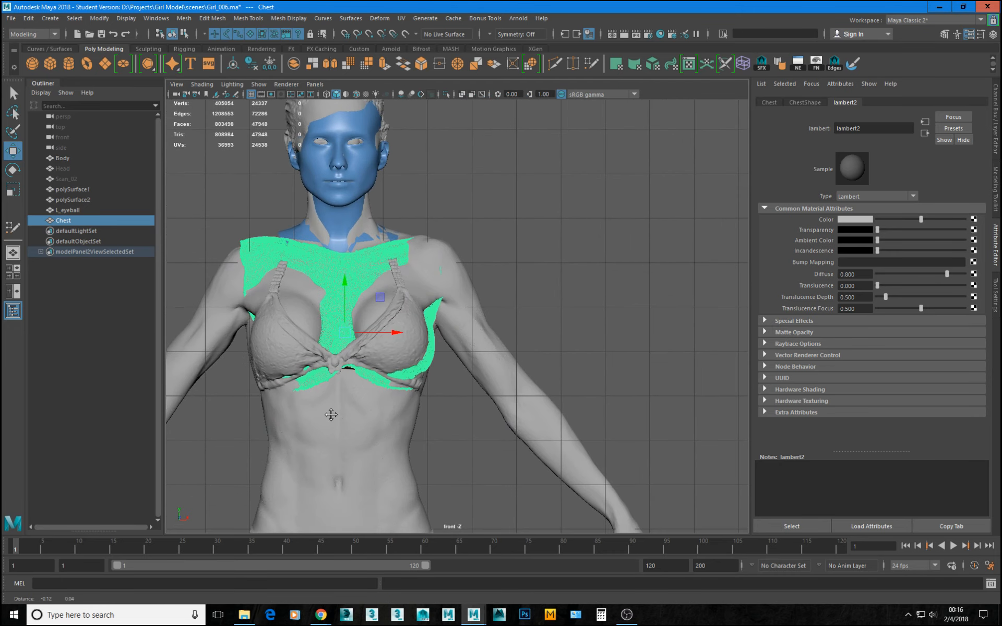
right_click_drag(331, 415, 412, 465, "alt")
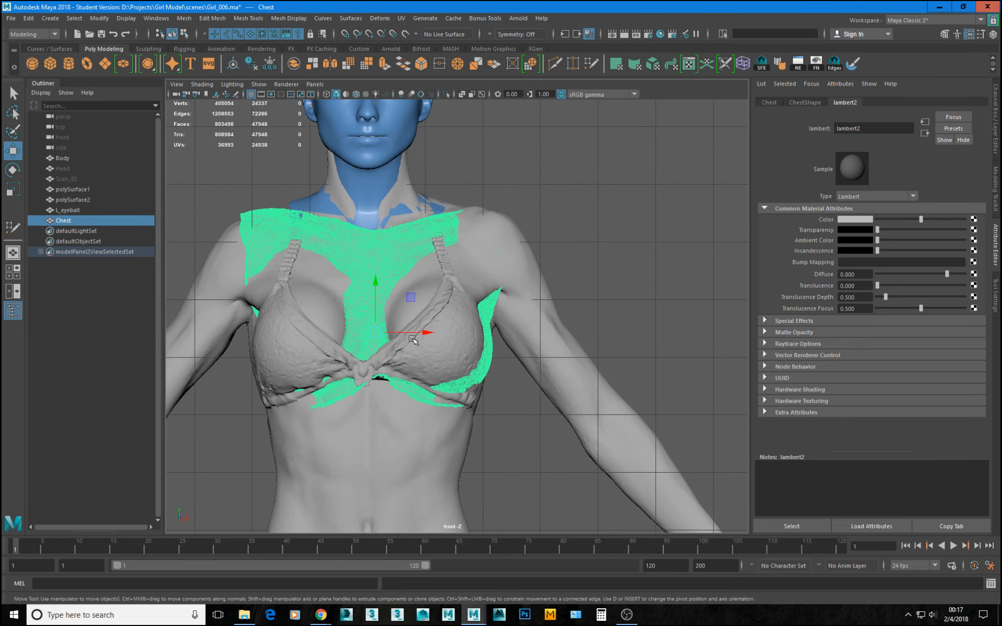
mouse_move(422, 333)
left_mouse_down()
mouse_move(411, 328)
mouse_move(421, 335)
left_mouse_up()
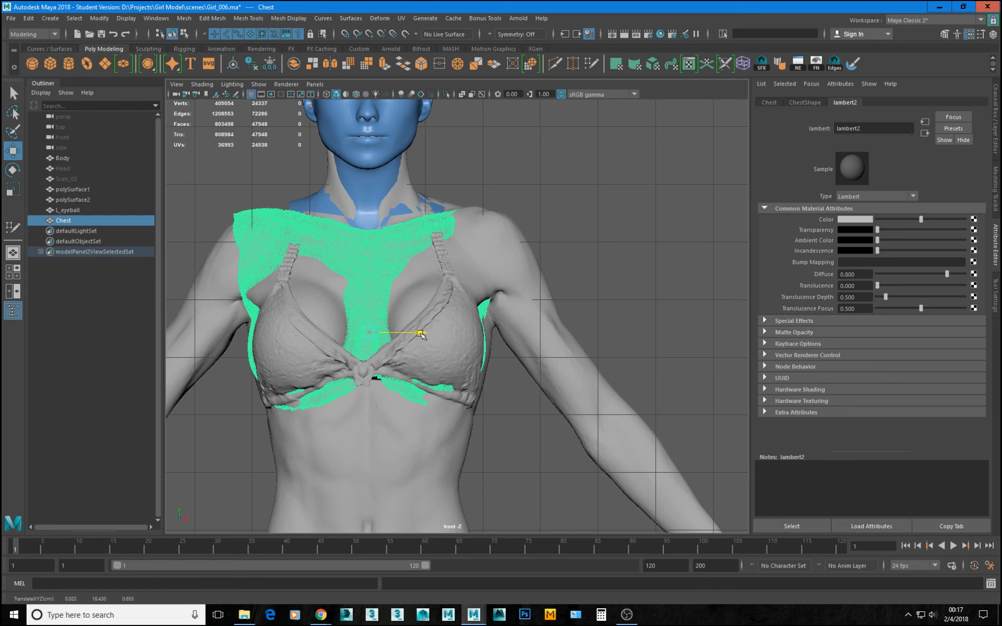
scroll(439, 334, "down", 5)
key("space")
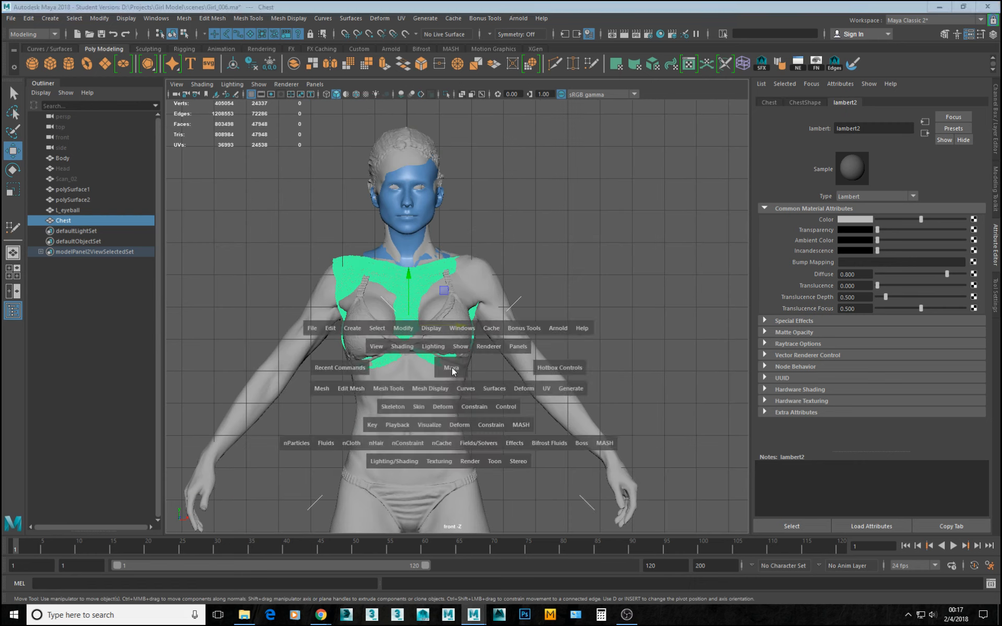
Nudge Chest forward along Z against Body's torso, judging the fit from below in the perspective view.
left_click_drag(634, 204, 623, 210, "alt")
key("space")
left_click_drag(573, 251, 524, 218, "alt")
left_click_drag(466, 351, 407, 377, "alt")
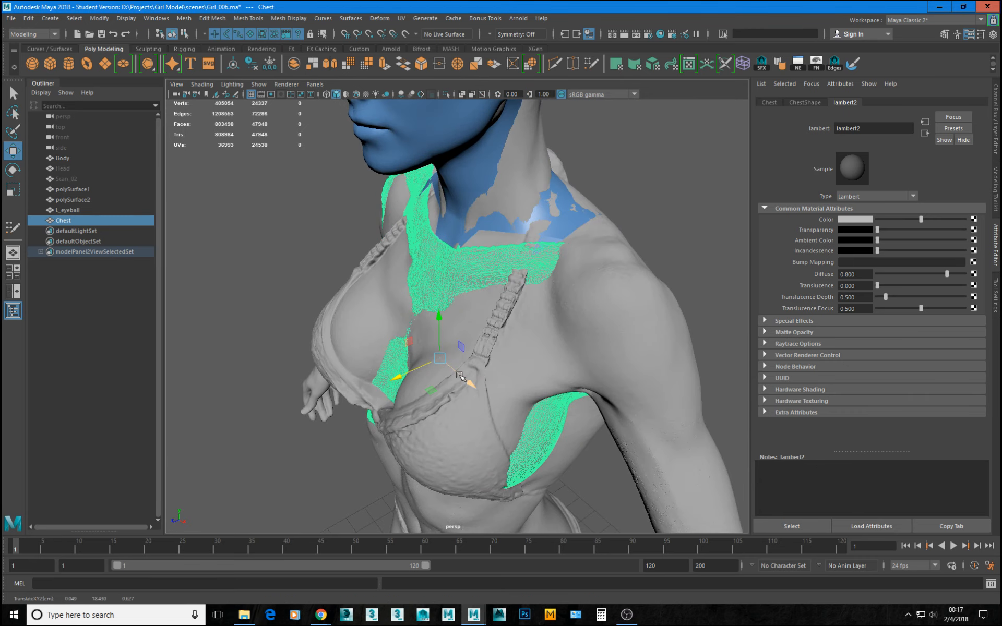
left_click_drag(464, 346, 459, 292, "alt")
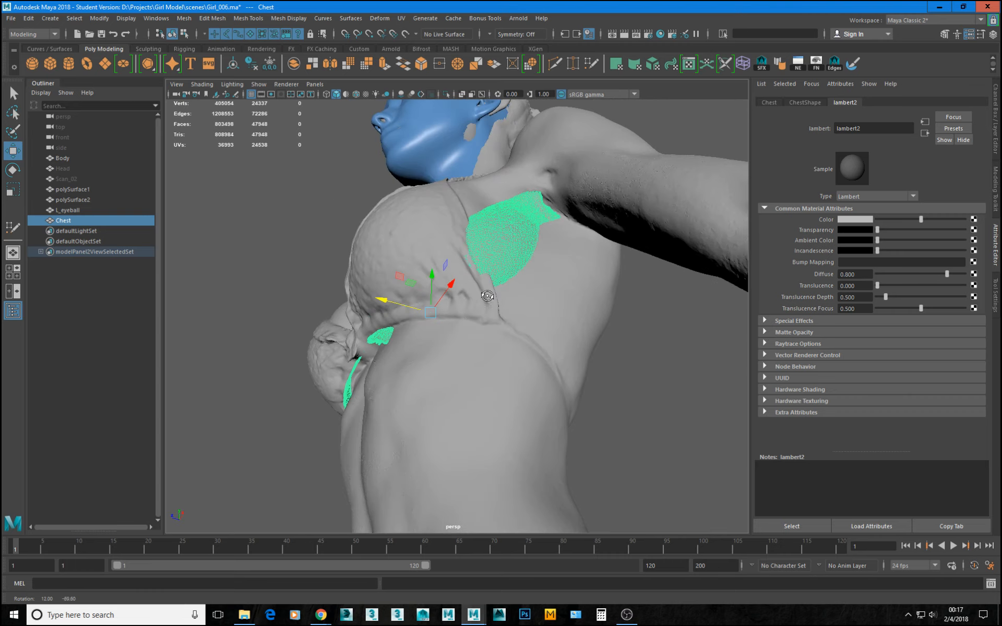
left_click(387, 299)
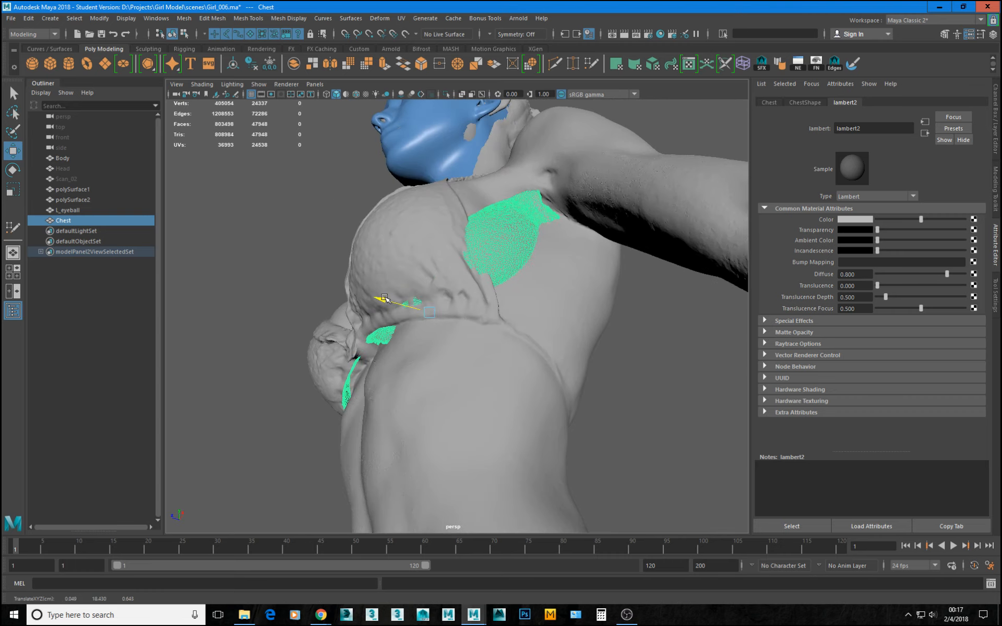
left_click_drag(385, 298, 394, 267, "alt")
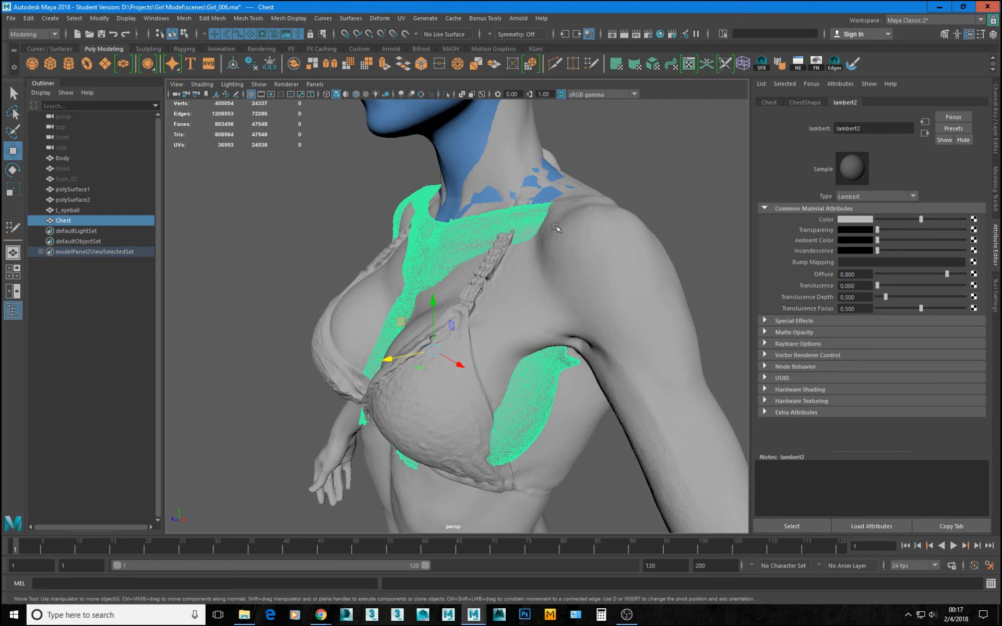
Isolate Chest, lasso and delete the faces of its upper shoulder and collar area, and bring the other objects back into view.
left_click_drag(555, 228, 582, 235, "alt")
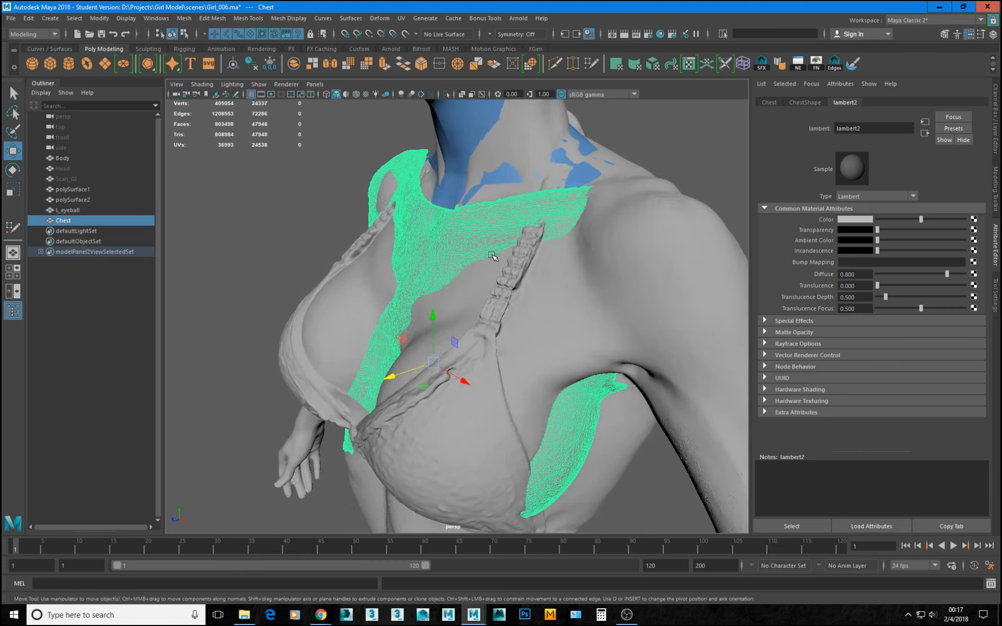
left_click_drag(491, 256, 530, 238, "alt")
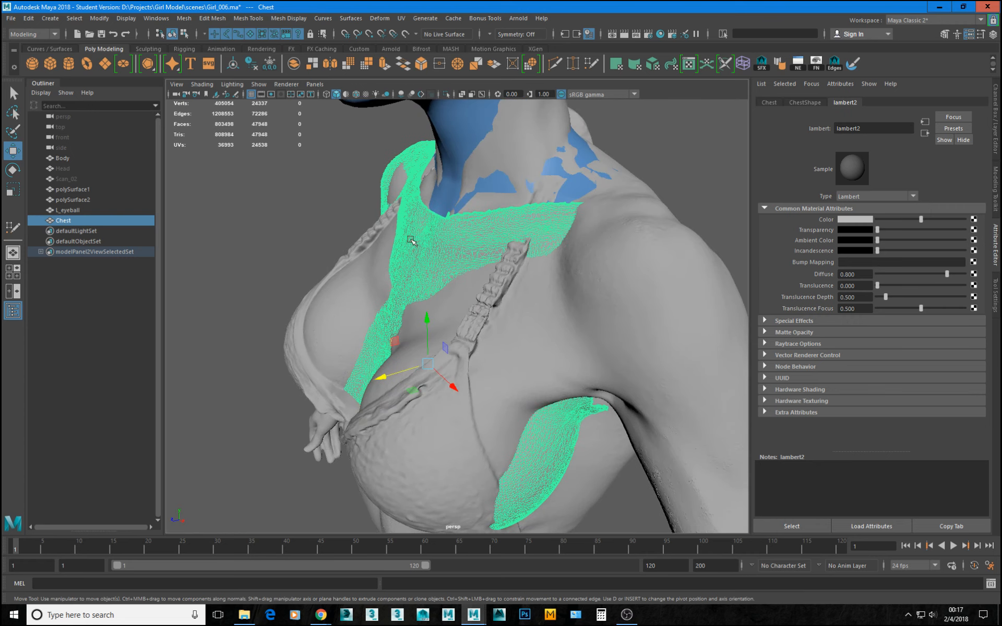
left_click_drag(453, 242, 485, 239, "alt")
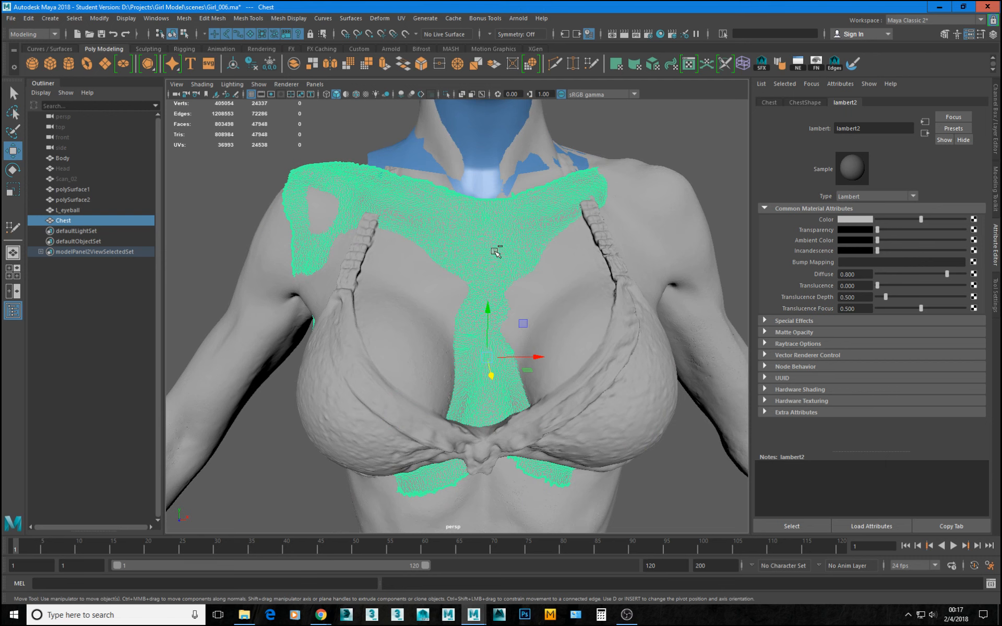
key("ctrl+1")
left_click_drag(508, 268, 521, 293, "alt")
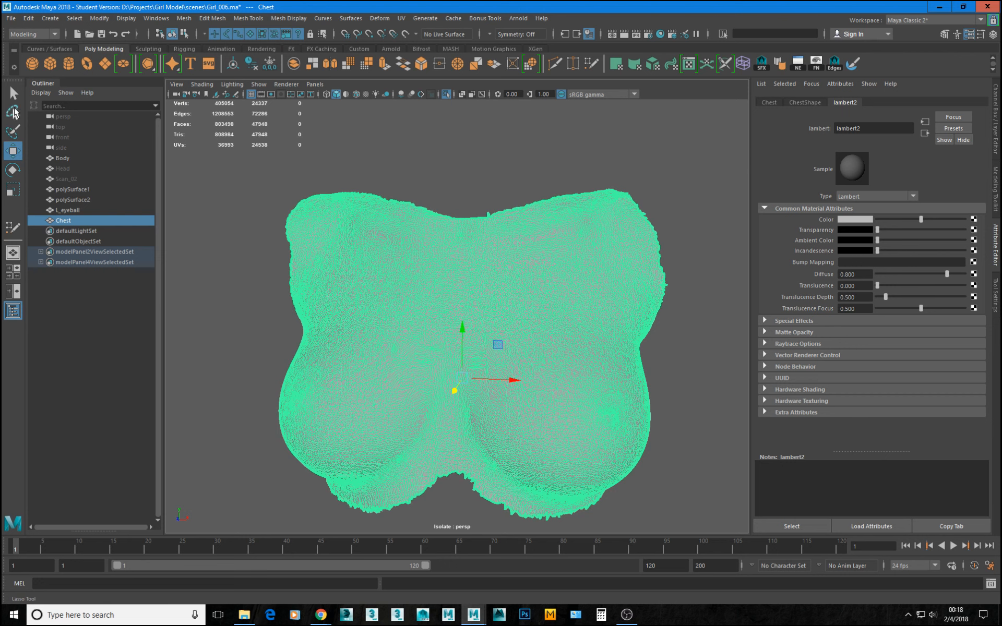
left_click(13, 111)
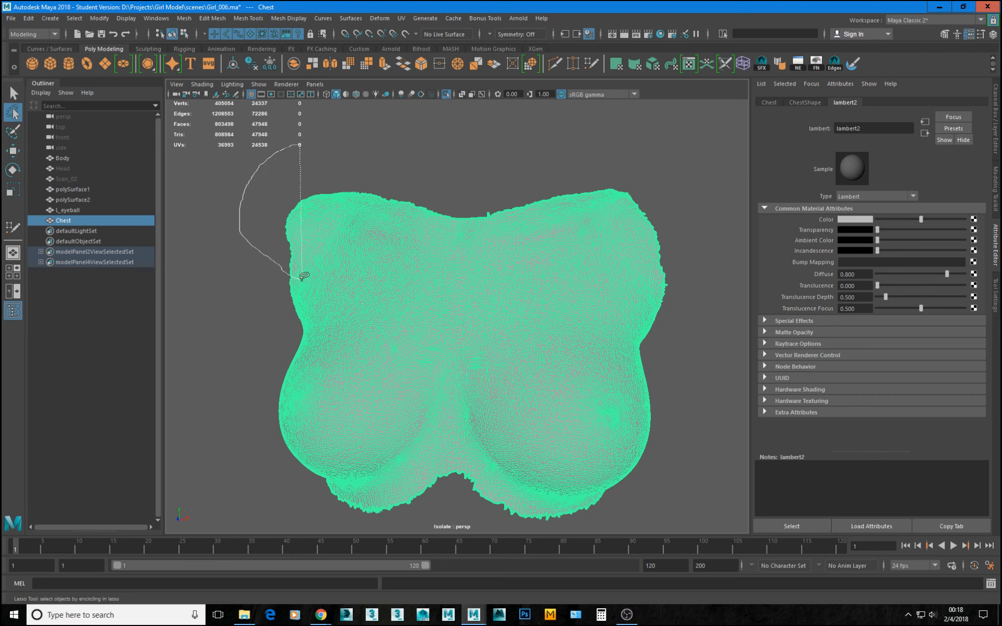
mouse_move(595, 284)
left_mouse_down()
mouse_move(694, 245)
mouse_move(710, 132)
left_mouse_up()
right_click_drag(501, 285, 507, 325)
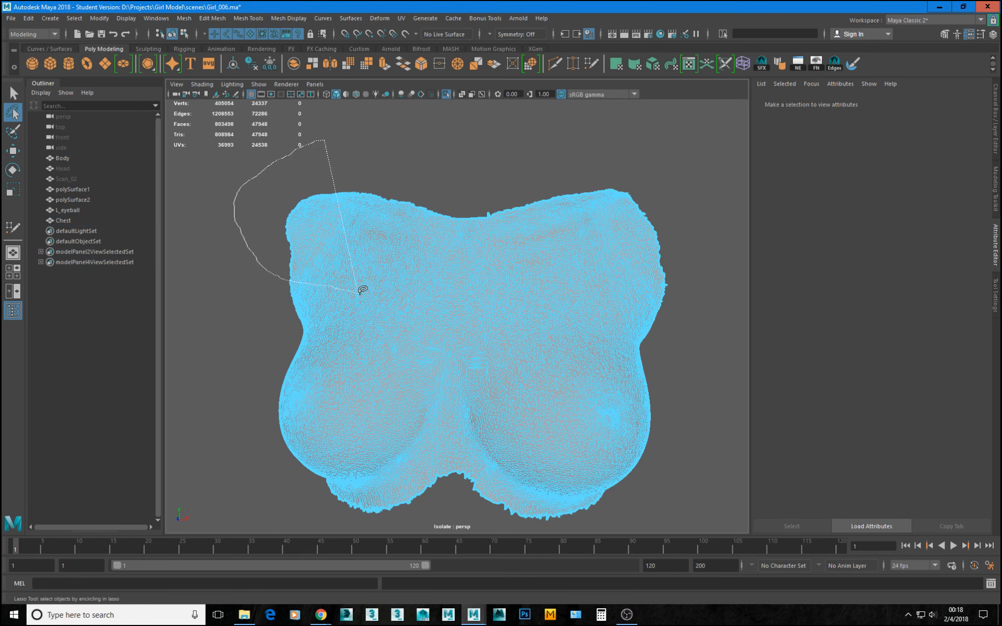
mouse_move(524, 295)
left_mouse_down()
mouse_move(662, 152)
mouse_move(562, 152)
left_mouse_up()
mouse_move(543, 150)
left_mouse_down("alt")
mouse_move(453, 233)
mouse_move(437, 212)
mouse_move(628, 208)
mouse_move(494, 209)
mouse_move(512, 228)
left_mouse_up("alt")
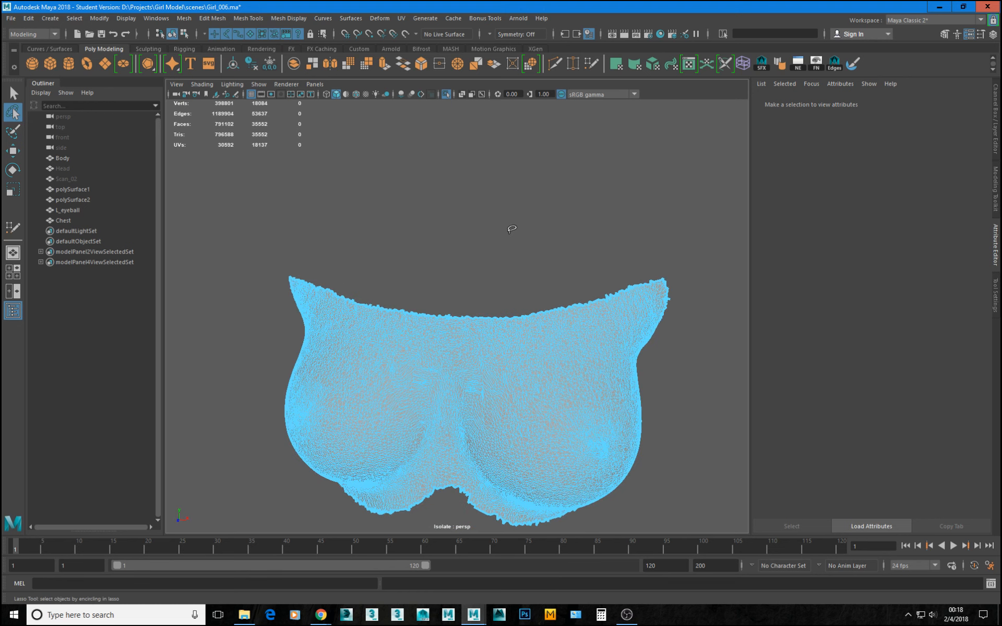
key("ctrl+1")
Move the trimmed Chest forward along Z to about 0.72, checking the fit against Body in wireframe and shaded display.
left_click_drag(480, 284, 421, 271, "alt")
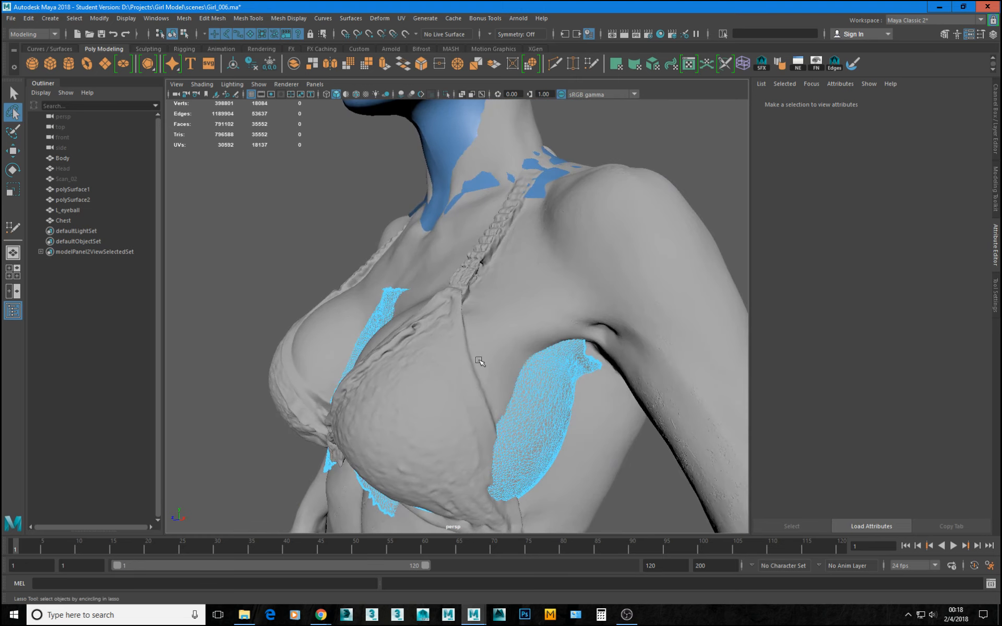
key("w")
left_click(544, 410)
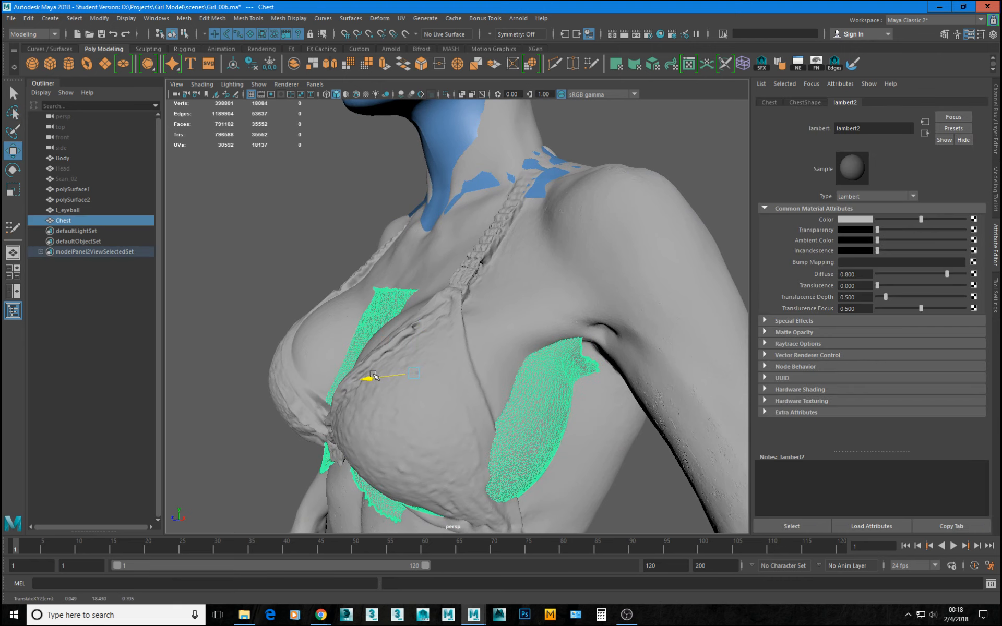
mouse_move(374, 376)
left_mouse_down("alt")
mouse_move(454, 329)
mouse_move(406, 360)
mouse_move(369, 362)
left_mouse_up("alt")
key("4")
right_click_drag(410, 358, 367, 359, "alt")
mouse_move(367, 359)
left_mouse_down("alt")
mouse_move(381, 358)
mouse_move(385, 344)
mouse_move(440, 359)
mouse_move(424, 344)
mouse_move(480, 373)
left_mouse_up("alt")
key("5")
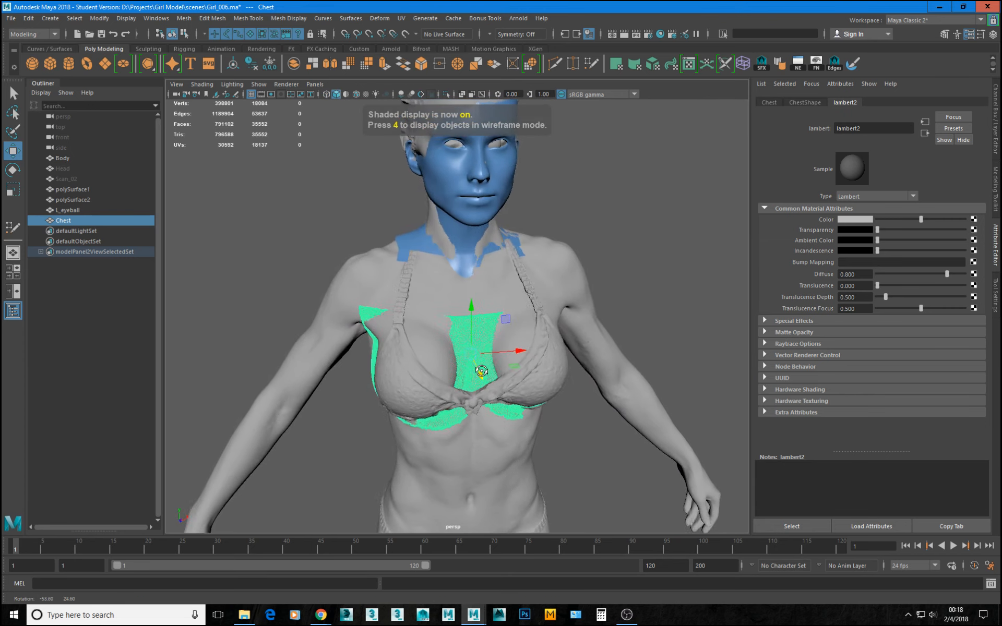
Make Body the live surface for the retopology.
right_click_drag(449, 374, 471, 376, "alt")
mouse_move(470, 377)
left_mouse_down("alt")
mouse_move(472, 330)
mouse_move(530, 347)
mouse_move(579, 342)
mouse_move(397, 345)
mouse_move(519, 329)
mouse_move(543, 346)
mouse_move(483, 367)
mouse_move(431, 344)
left_mouse_up("alt")
right_click_drag(431, 345, 511, 313, "alt")
middle_click_drag(512, 313, 417, 353, "alt")
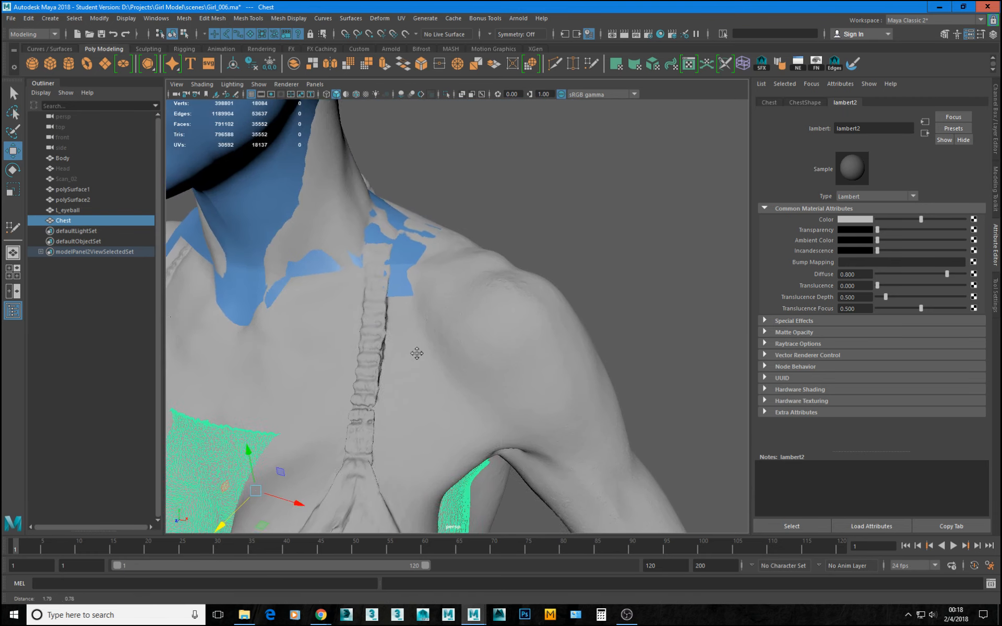
left_click(417, 354)
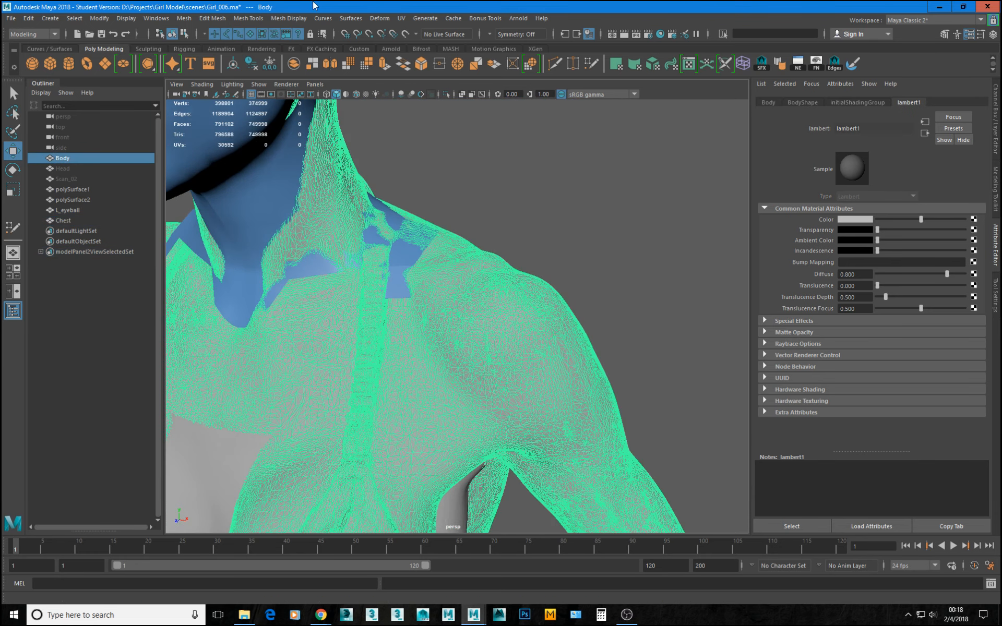
left_click(414, 37)
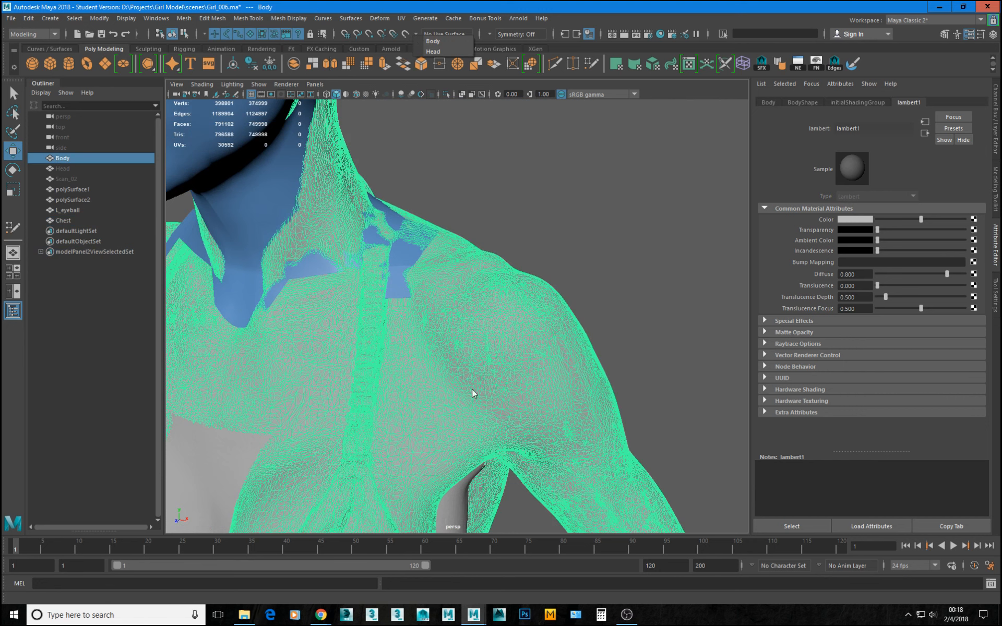
left_click(443, 42)
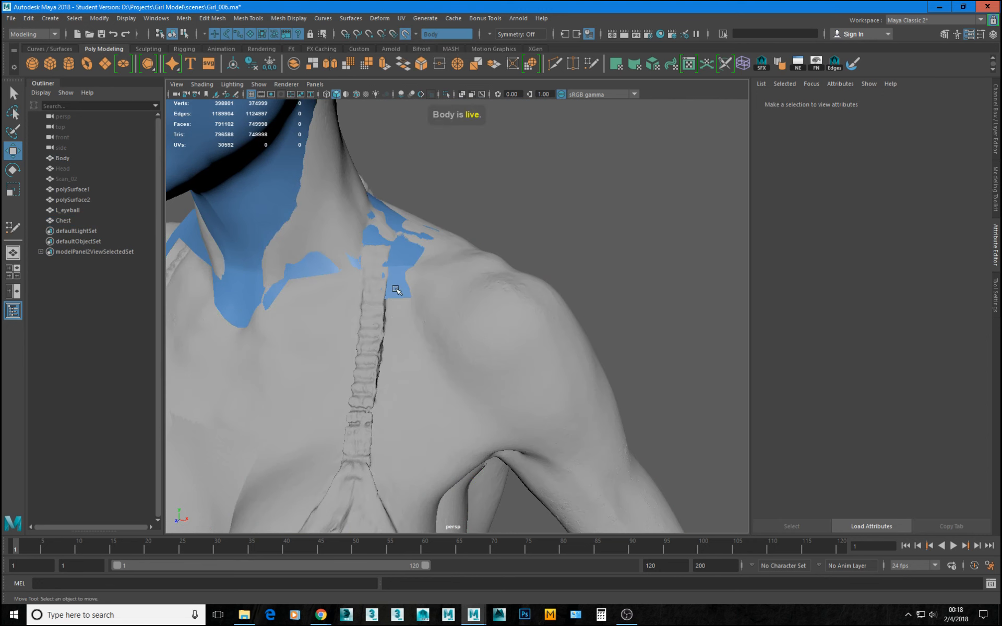
Extend the centre edge of polySurface1 at the base of the neck into a long quad down the sternum with Quad Draw.
left_click(397, 290)
left_click(995, 189)
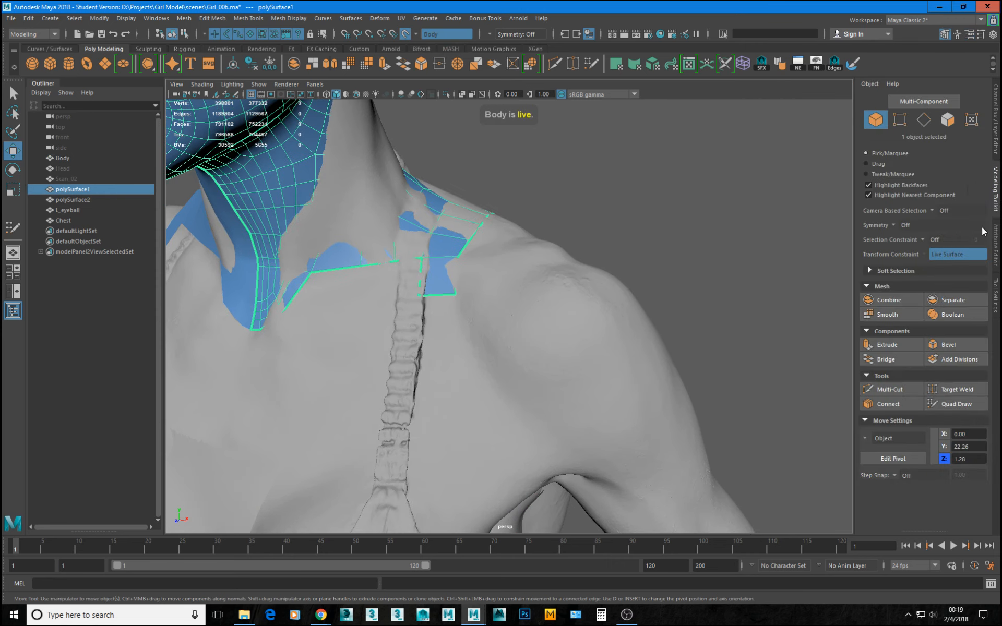
left_click(969, 403)
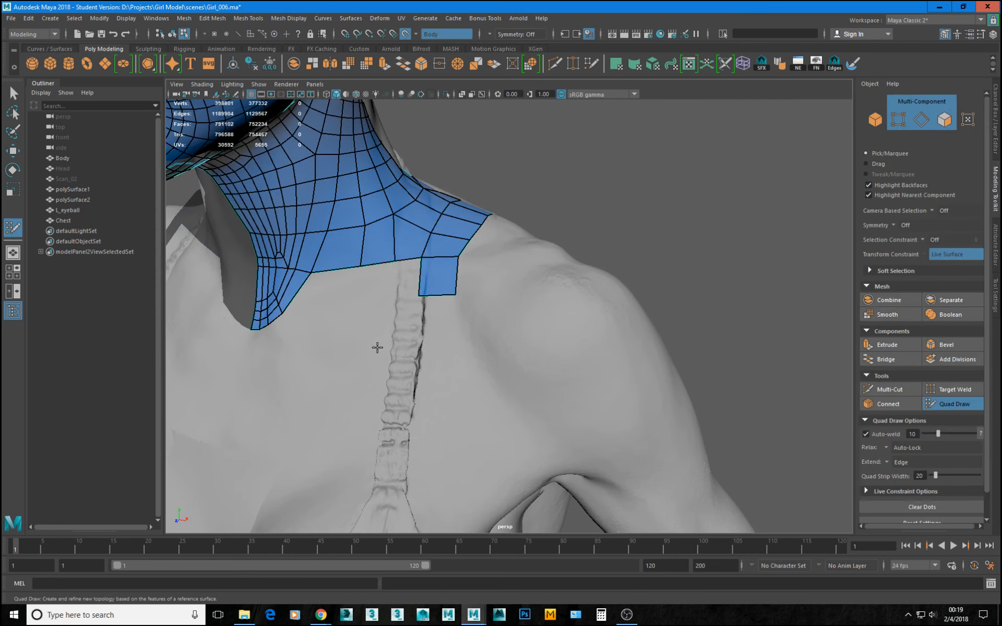
scroll(378, 347, "down", 4)
mouse_move(387, 353)
left_mouse_down("alt")
mouse_move(454, 299)
mouse_move(384, 325)
mouse_move(393, 326)
left_mouse_up("alt")
right_click_drag(393, 325, 545, 325, "alt")
middle_click_drag(335, 251, 438, 338, "alt")
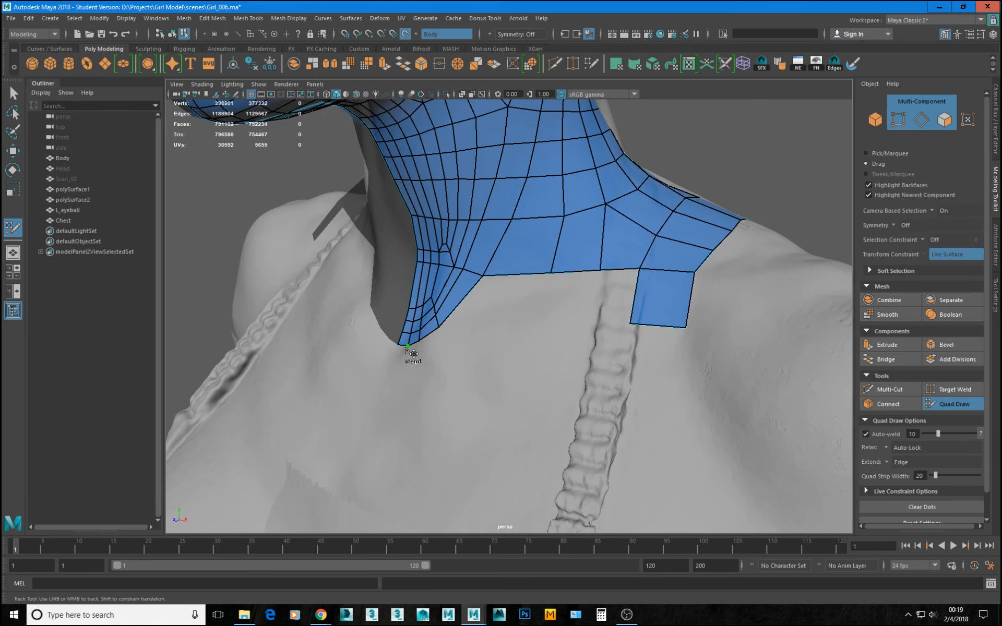
left_click_drag(403, 347, 355, 461)
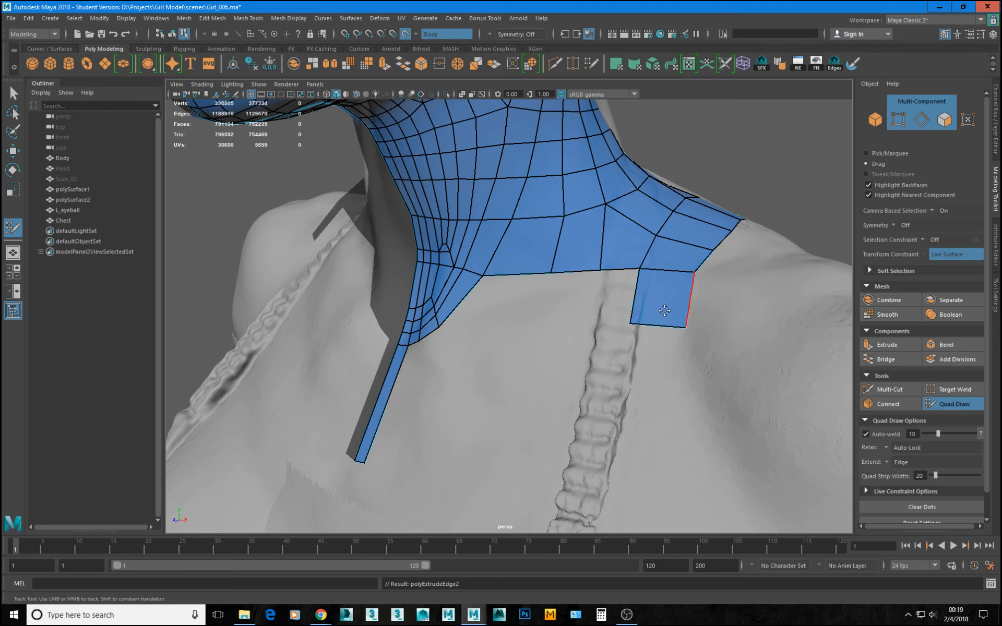
left_click(101, 360)
scroll(505, 315, "down", 5)
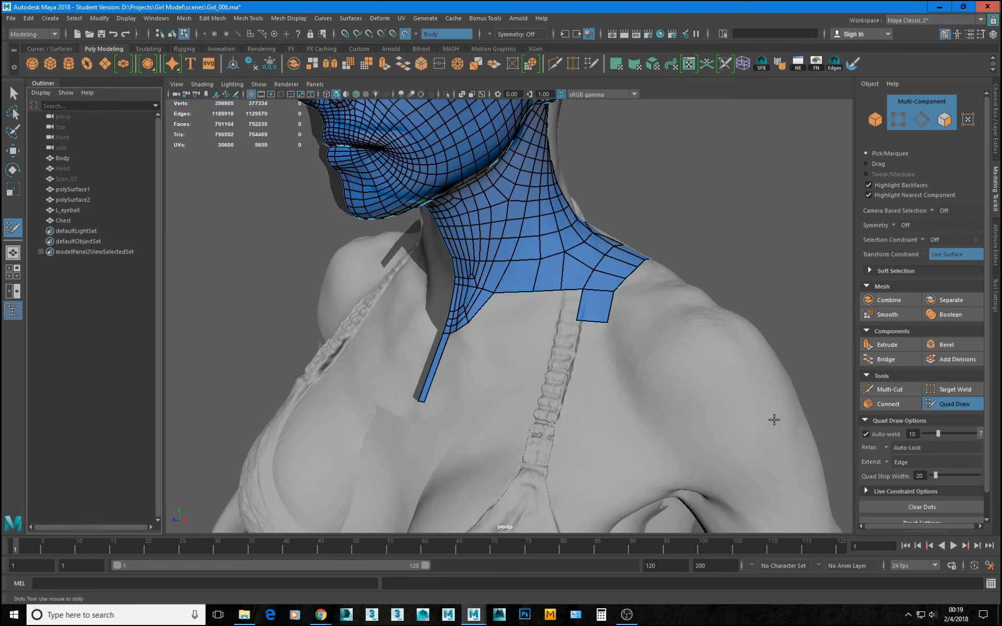
Extend the lower end of the sternum strip by one shorter quad towards the top of Chest.
left_click_drag(365, 227, 443, 322, "alt")
right_click_drag(443, 322, 666, 385, "alt")
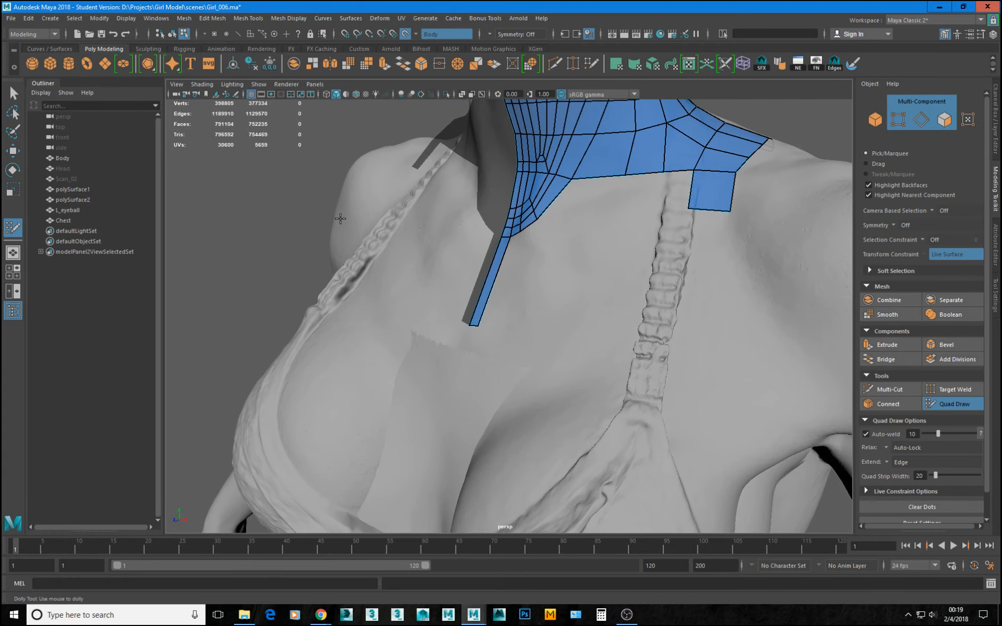
left_click_drag(458, 331, 480, 402, "alt")
right_click_drag(481, 402, 550, 344, "alt")
mouse_move(491, 326)
left_mouse_down("alt")
mouse_move(530, 324)
mouse_move(553, 304)
mouse_move(481, 328)
left_mouse_up("alt")
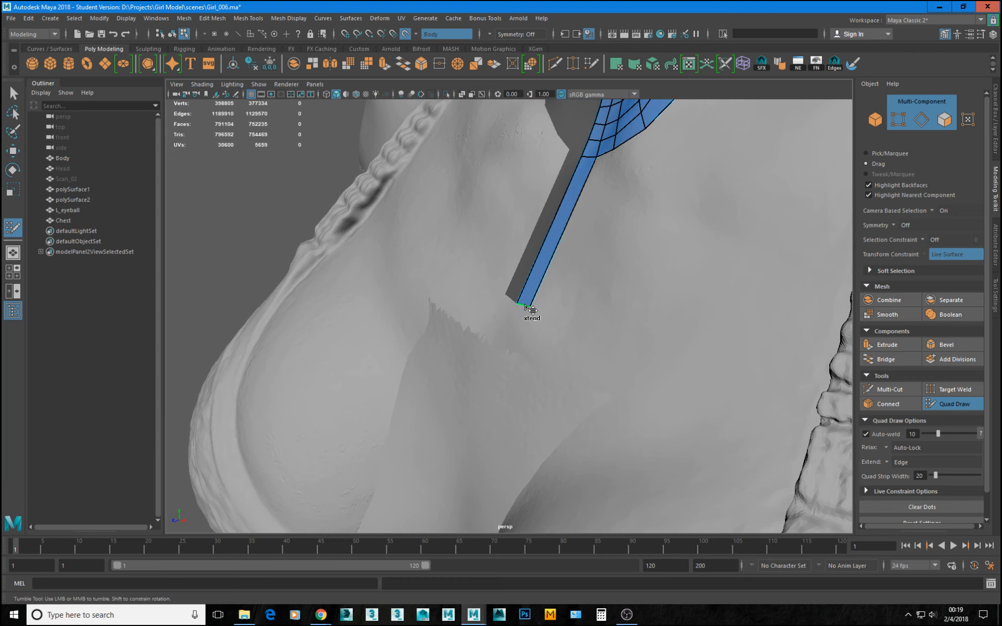
mouse_move(527, 306)
left_mouse_down()
mouse_move(499, 364)
mouse_move(507, 374)
mouse_move(501, 369)
left_mouse_up()
right_click_drag(547, 353, 472, 347, "alt")
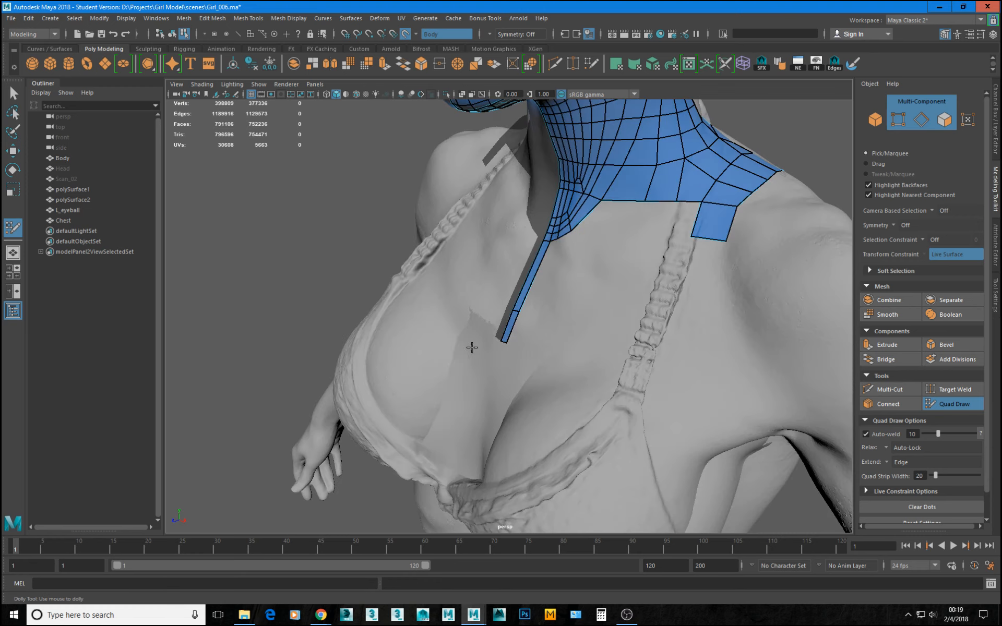
Examine from several angles how the sternum strip meets the Chest surface between the breasts.
left_click_drag(472, 347, 573, 340, "alt")
right_click_drag(572, 340, 537, 347, "alt")
mouse_move(537, 347)
left_mouse_down("alt")
mouse_move(628, 351)
mouse_move(463, 335)
mouse_move(580, 328)
mouse_move(600, 342)
mouse_move(545, 352)
left_mouse_up("alt")
right_click_drag(545, 351, 574, 364, "alt")
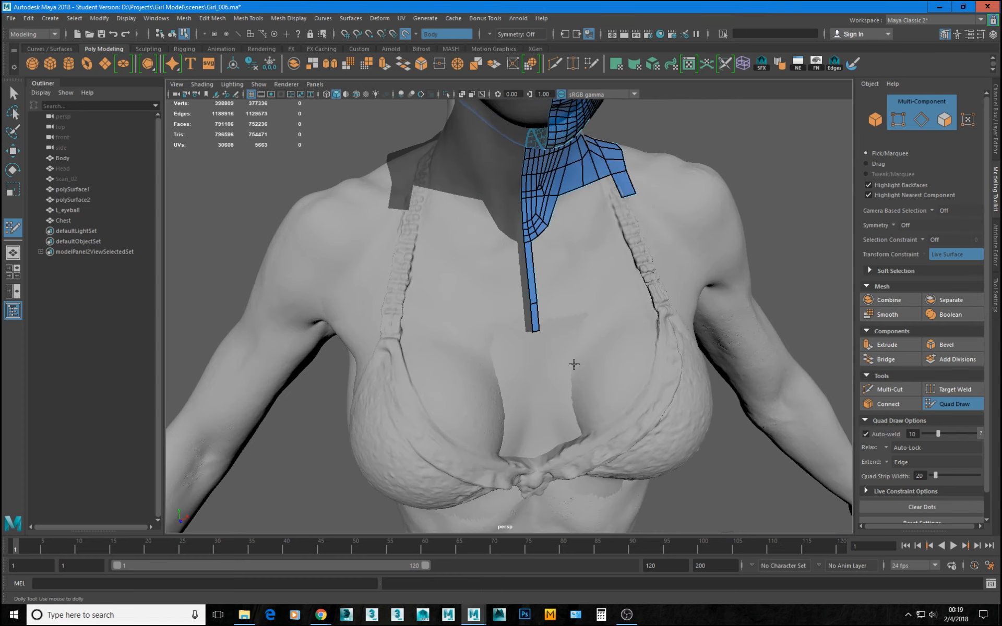
left_click_drag(575, 365, 483, 338, "alt")
right_click_drag(483, 338, 579, 386, "alt")
left_click_drag(579, 386, 611, 384, "alt")
right_click_drag(611, 384, 461, 355, "alt")
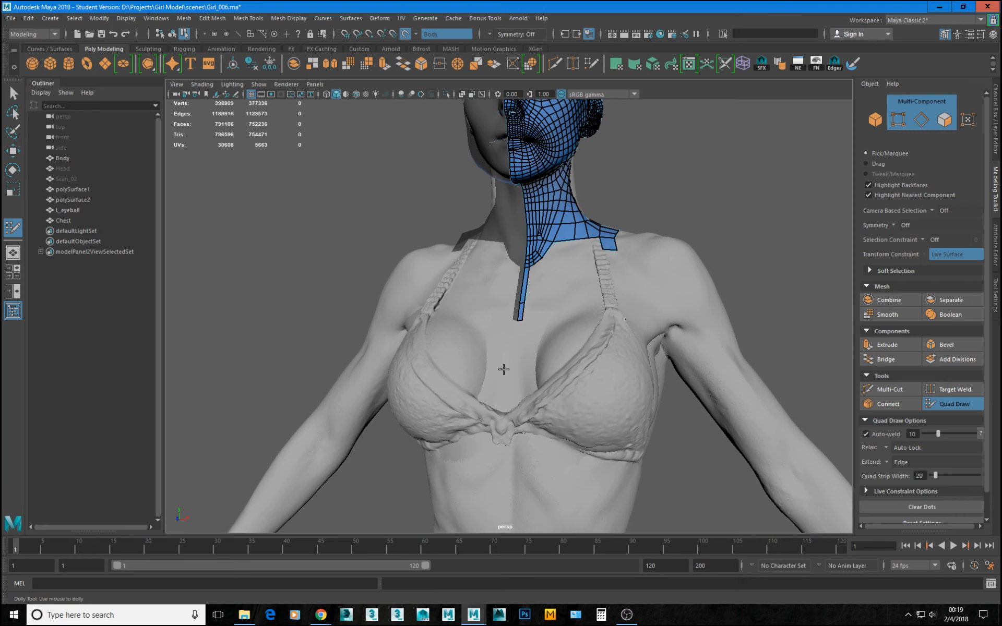
Make Chest the live surface in place of Body and hide Body.
key("w")
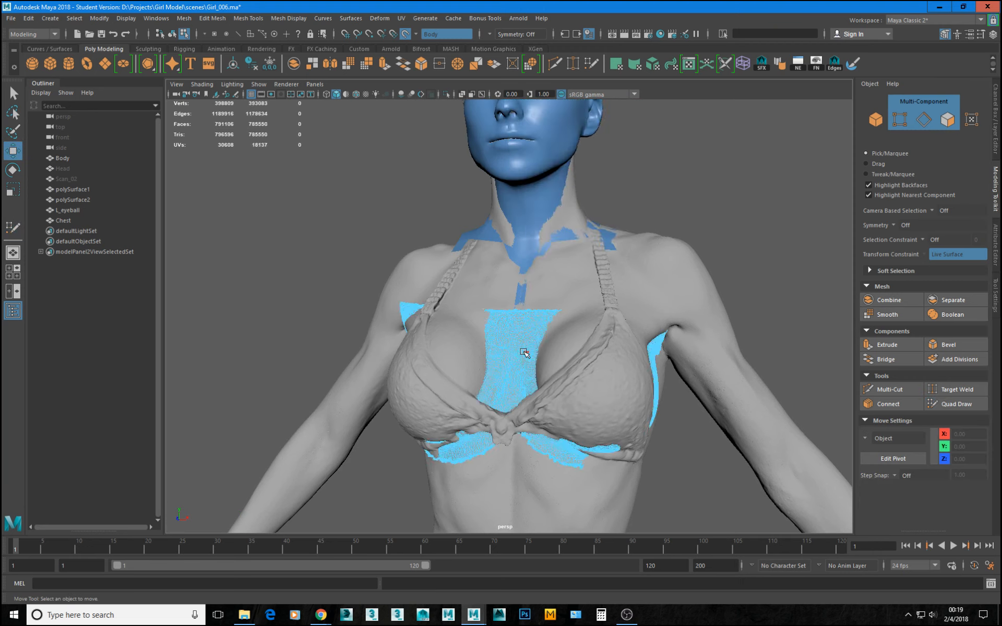
left_click(525, 354)
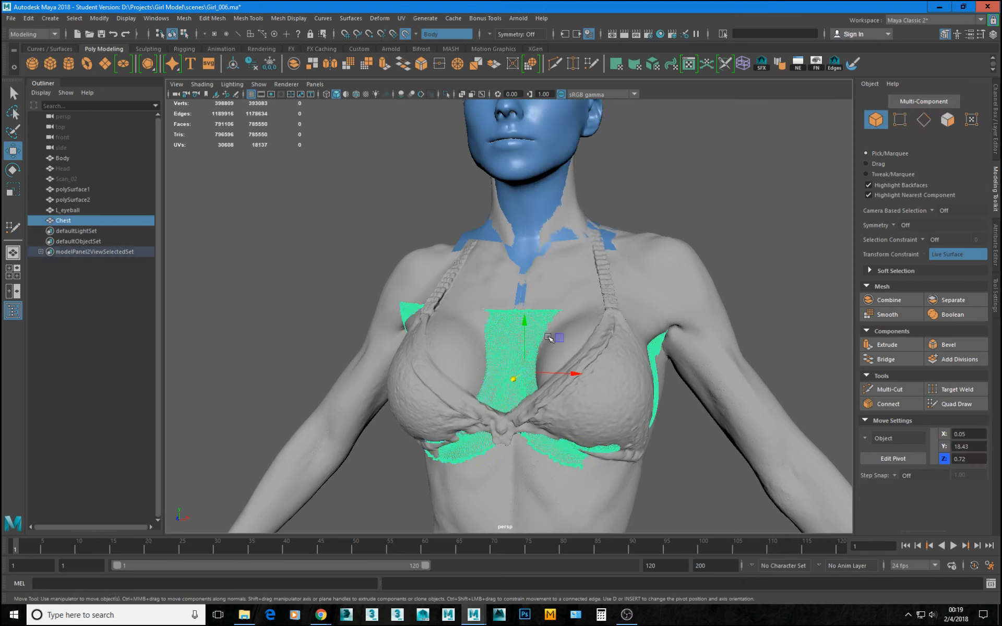
left_click(405, 35)
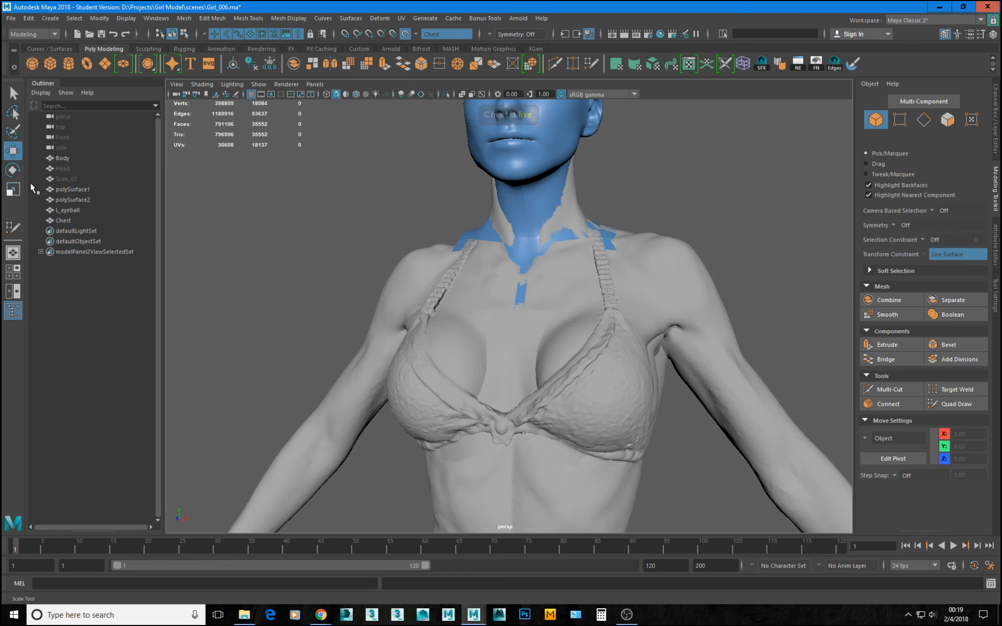
left_click(63, 157)
key("ctrl+h")
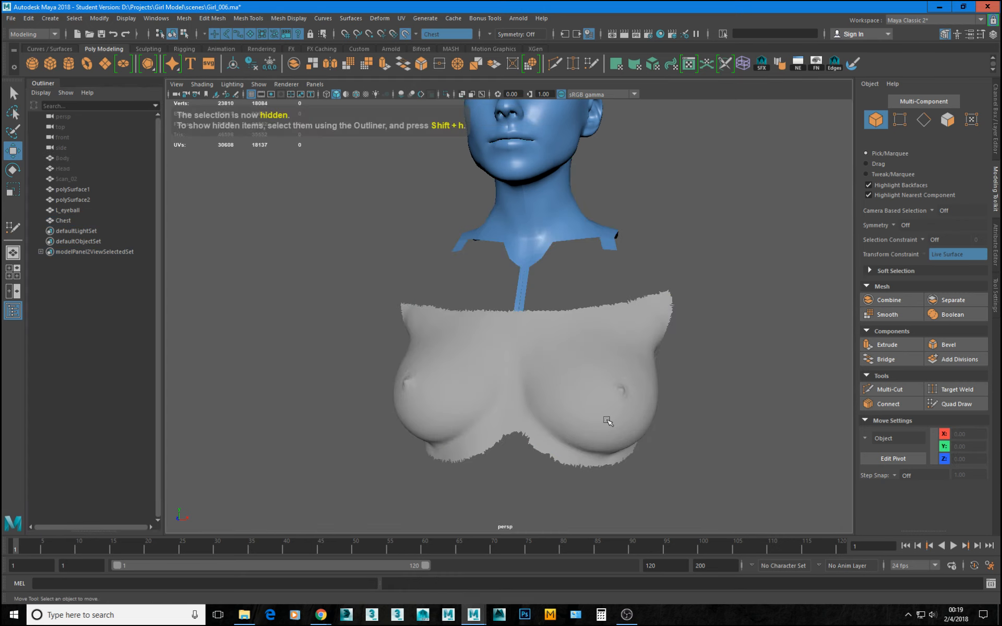
scroll(429, 344, "up", 2)
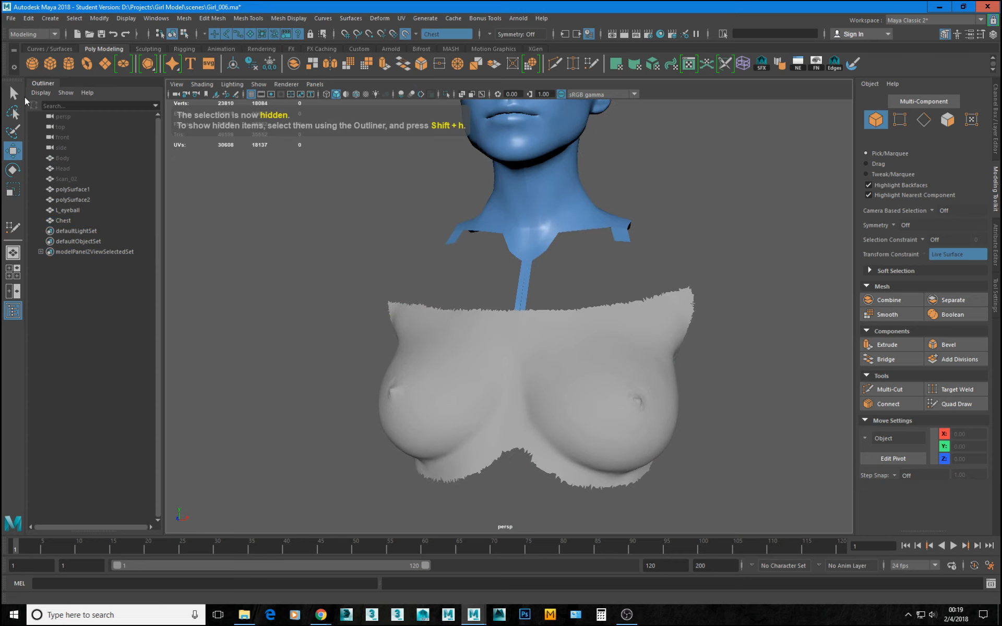
Create a polygon sphere, place it in front of one breast with its pole facing outward, and open its polySphere2 subdivision settings.
left_click(31, 64)
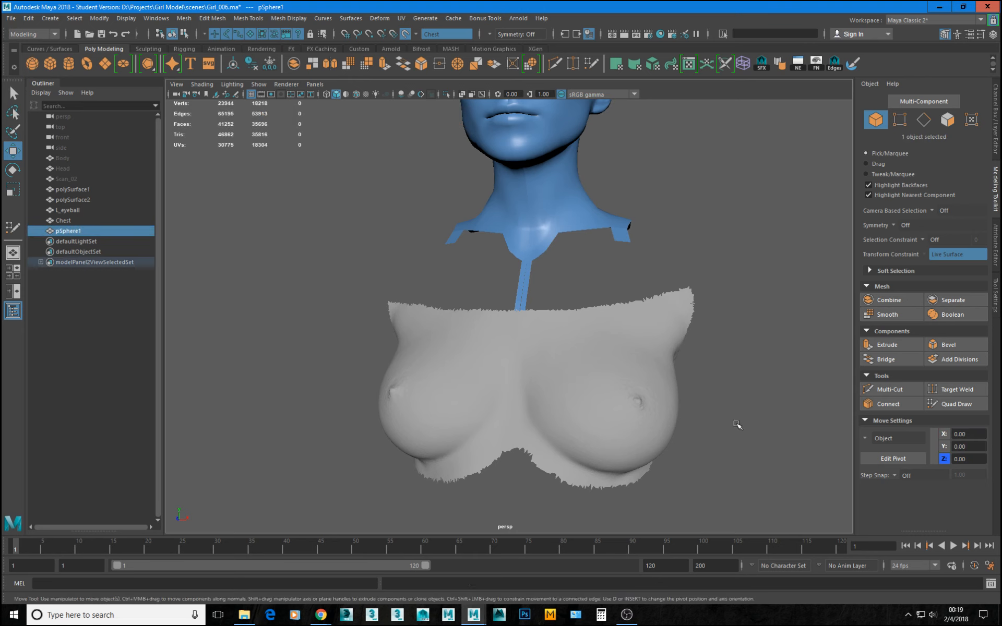
scroll(335, 308, "down", 6)
middle_click_drag(395, 391, 381, 303, "alt")
left_click_drag(499, 347, 571, 193)
key("e")
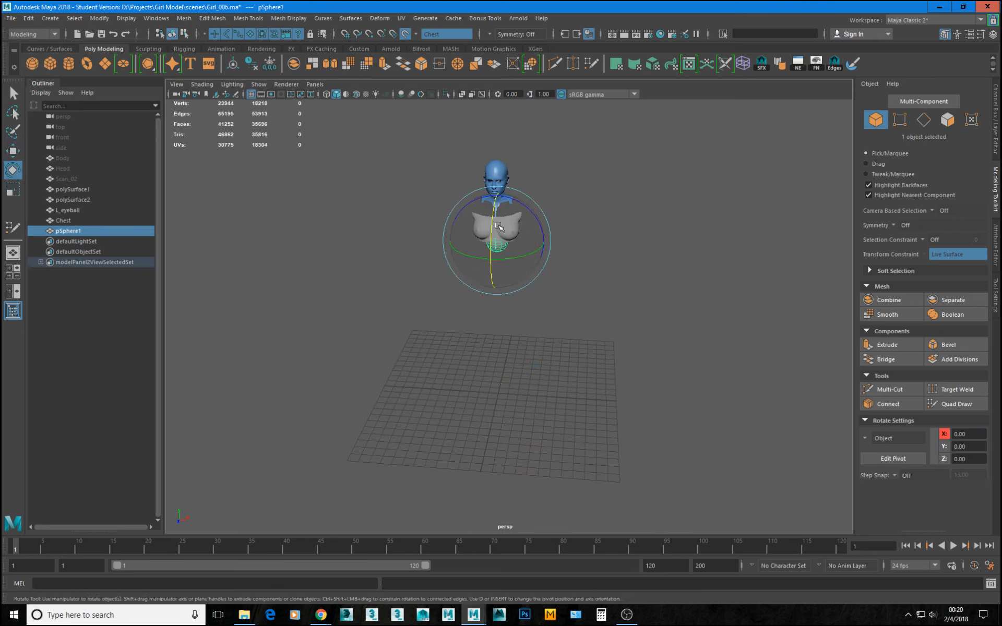
left_click_drag(514, 227, 541, 229)
key("w")
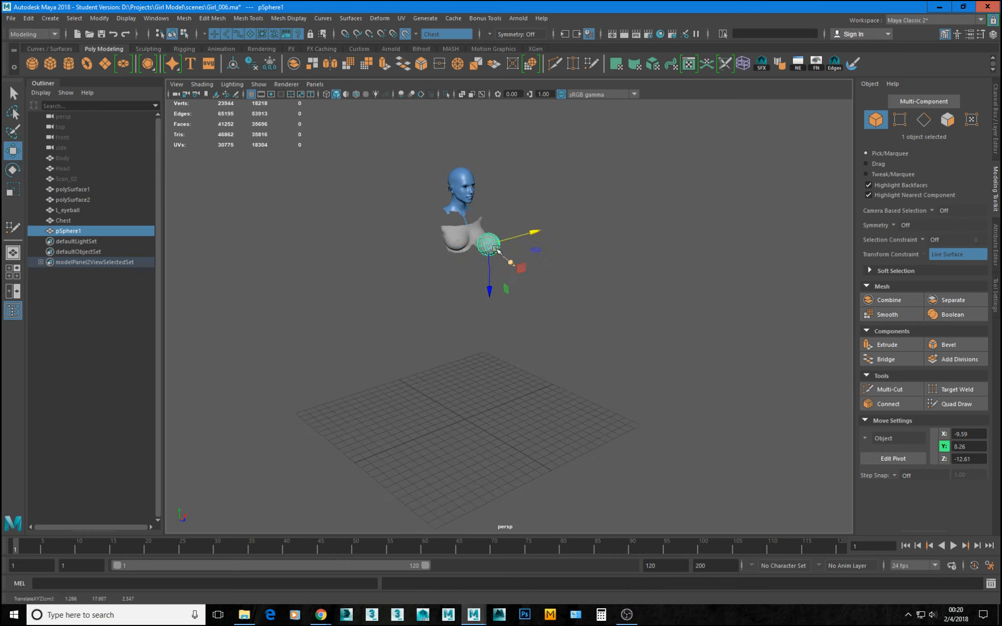
key("f")
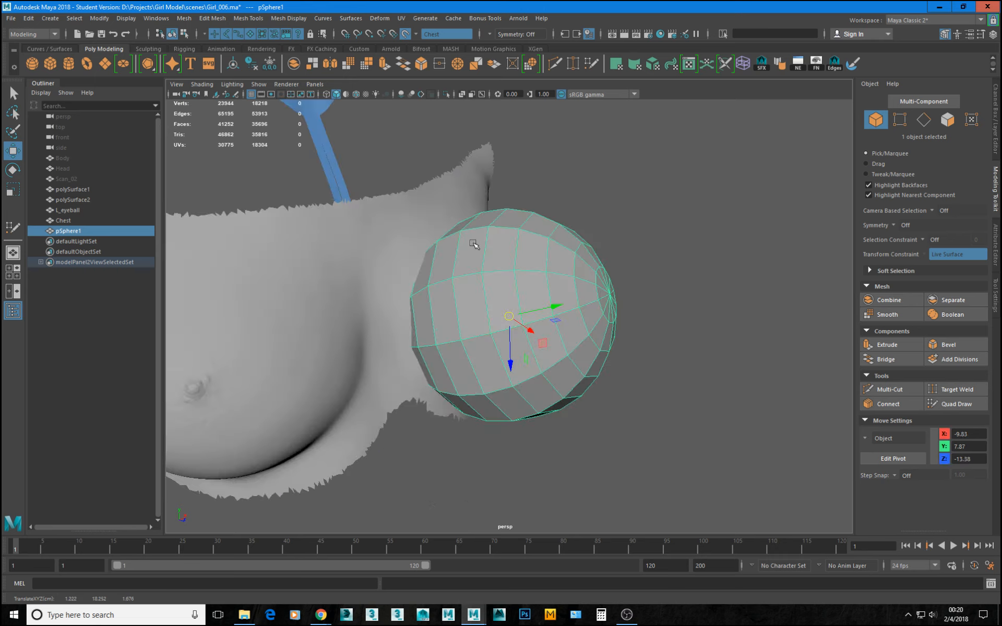
left_click_drag(494, 276, 389, 325, "alt")
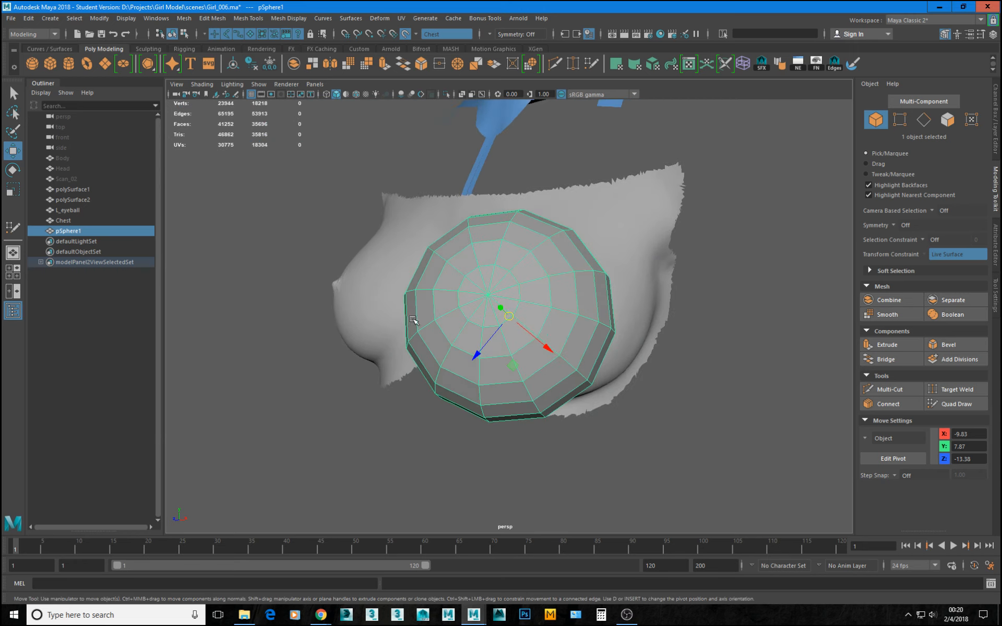
left_click(997, 129)
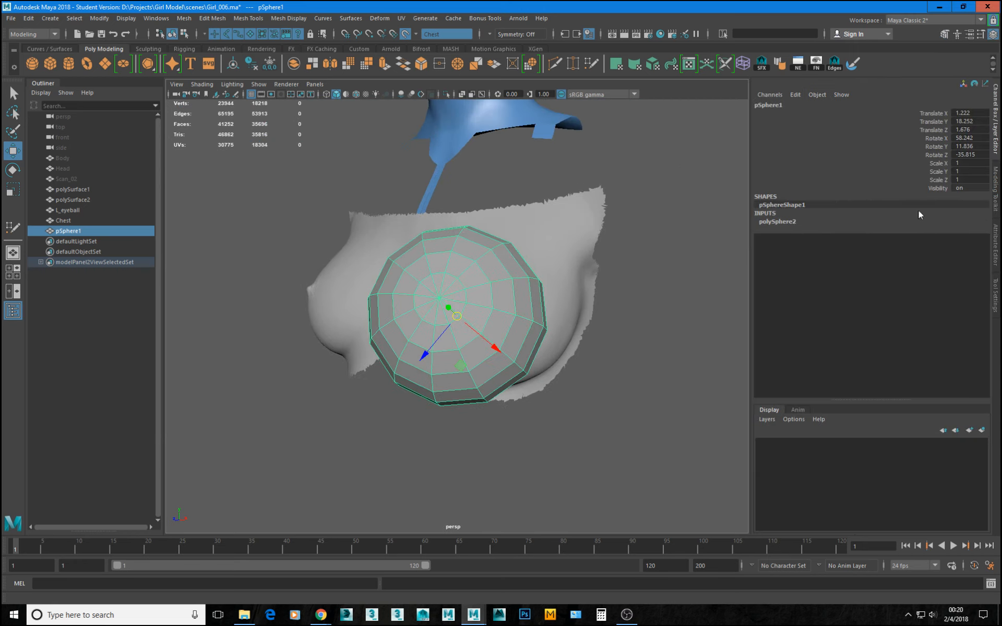
left_click(778, 221)
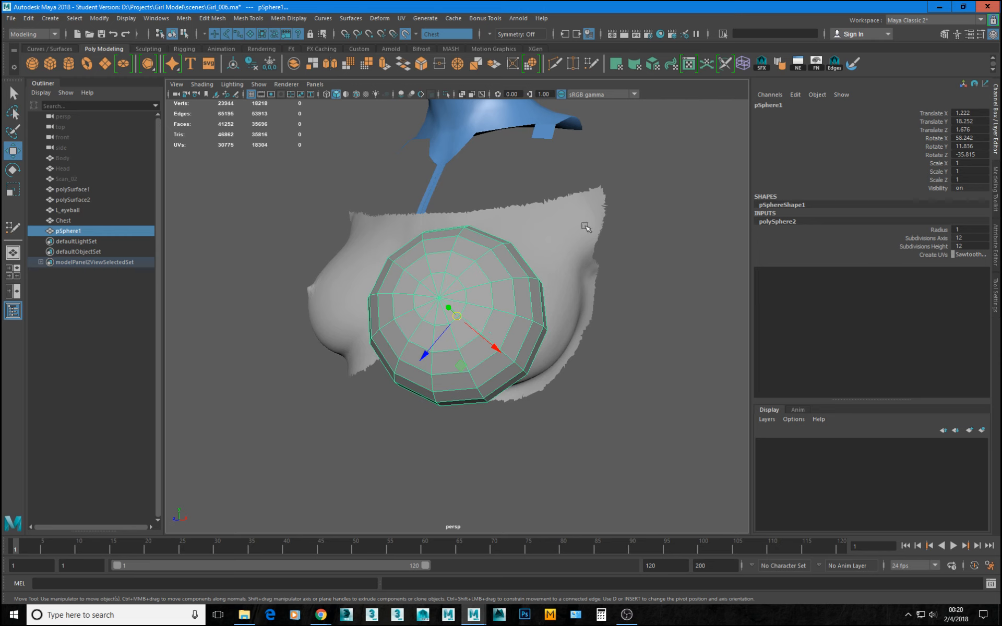
Delete a middle ring of faces from the sphere and all faces behind it, keeping only the outward-facing dome.
left_click_drag(586, 227, 633, 249, "alt")
left_click_drag(417, 325, 458, 324, "alt")
key("F11")
left_click(435, 334)
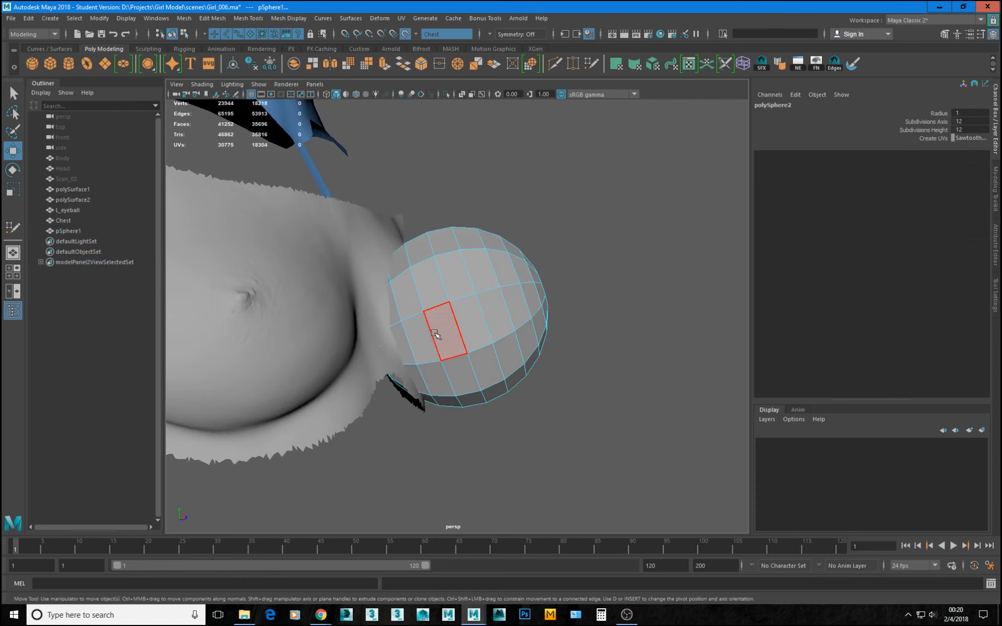
left_click(444, 320)
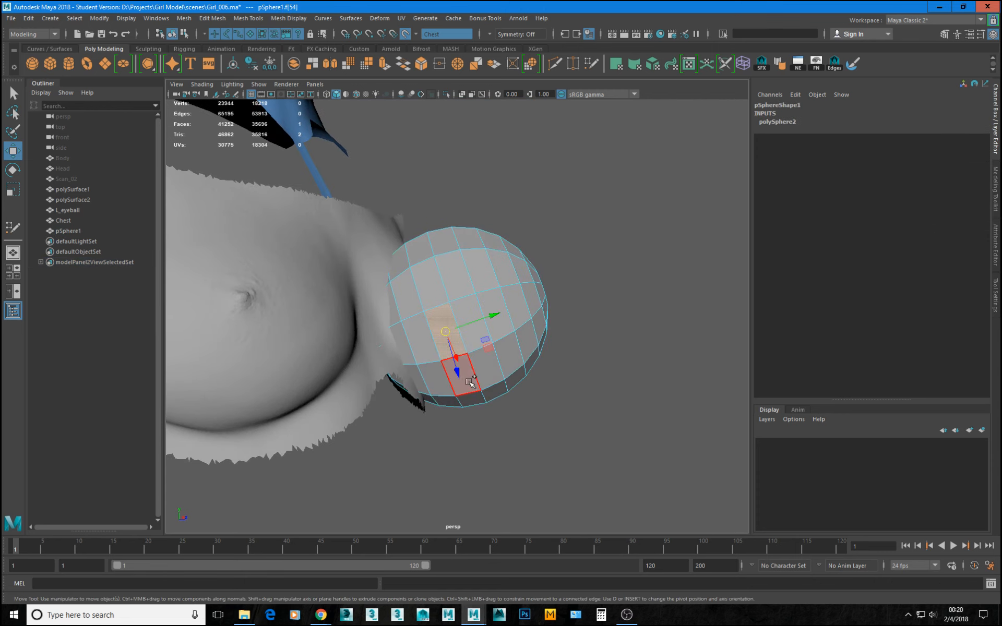
double_click(472, 383, "shift")
key("Delete")
scroll(493, 380, "up", 2)
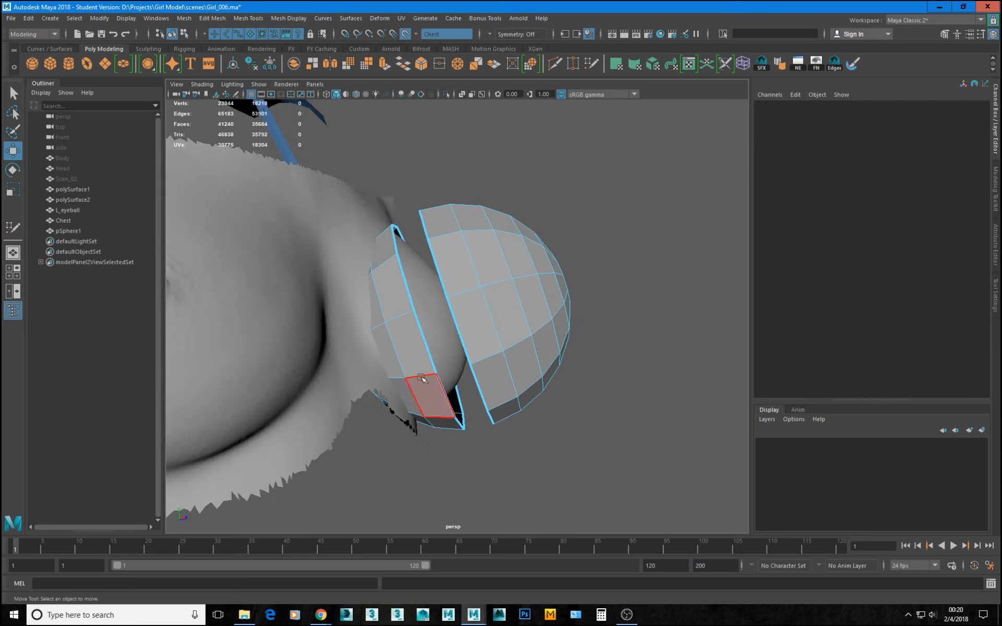
double_click(428, 361)
key("Delete")
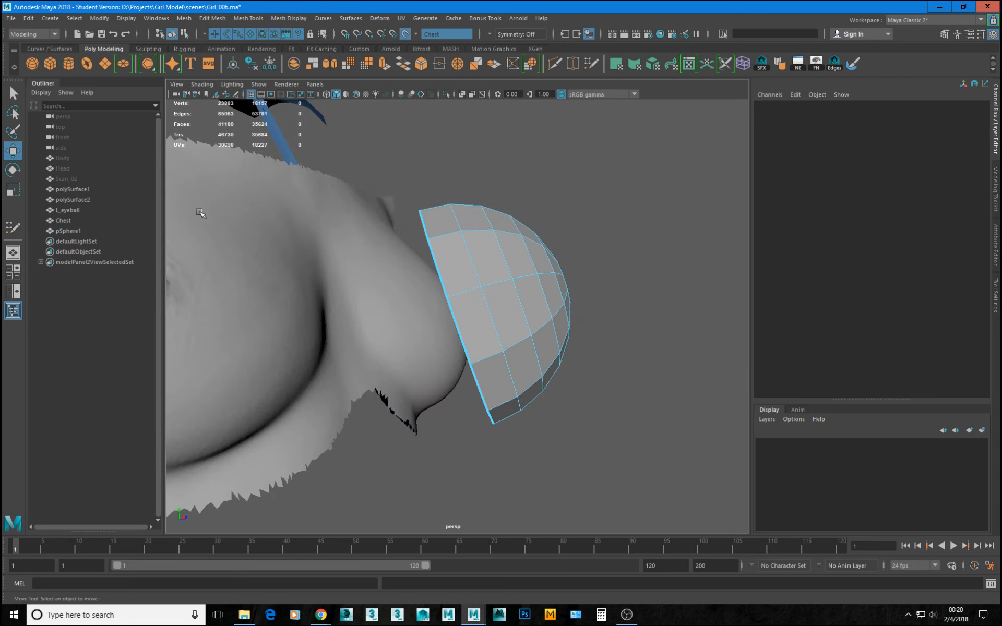
Delete the outermost ring of faces along the dome's open rim.
mouse_move(401, 278)
left_mouse_down("alt")
mouse_move(382, 282)
mouse_move(403, 280)
left_mouse_up("alt")
left_click(473, 325)
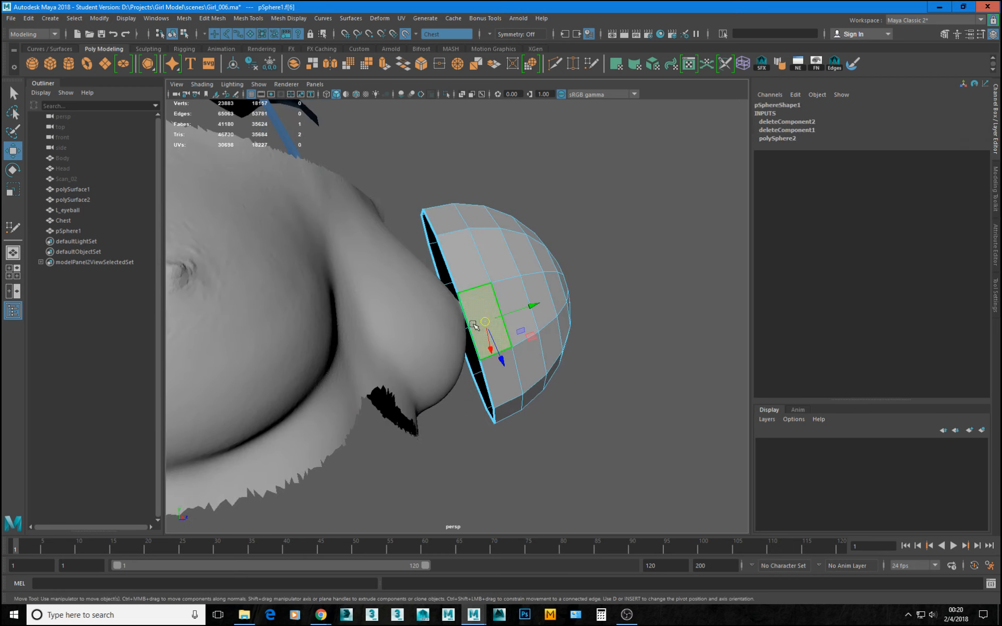
double_click(470, 266)
key("Delete")
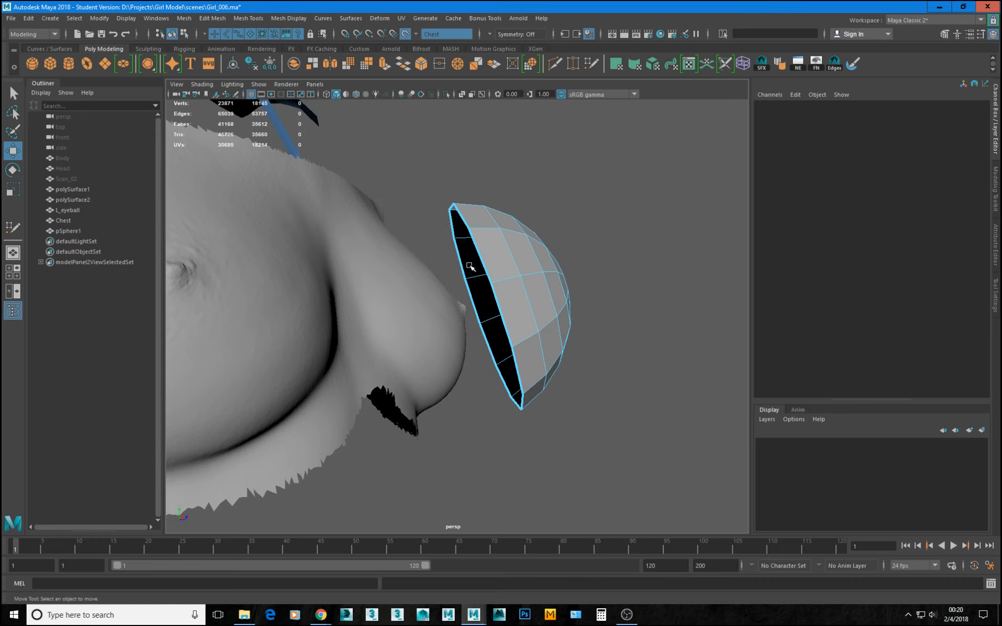
Turn off the live surface, reposition the dome over the breast and scale it uniformly to about 0.952.
key("F8")
left_click_drag(511, 298, 455, 317)
left_click_drag(453, 313, 488, 314, "alt")
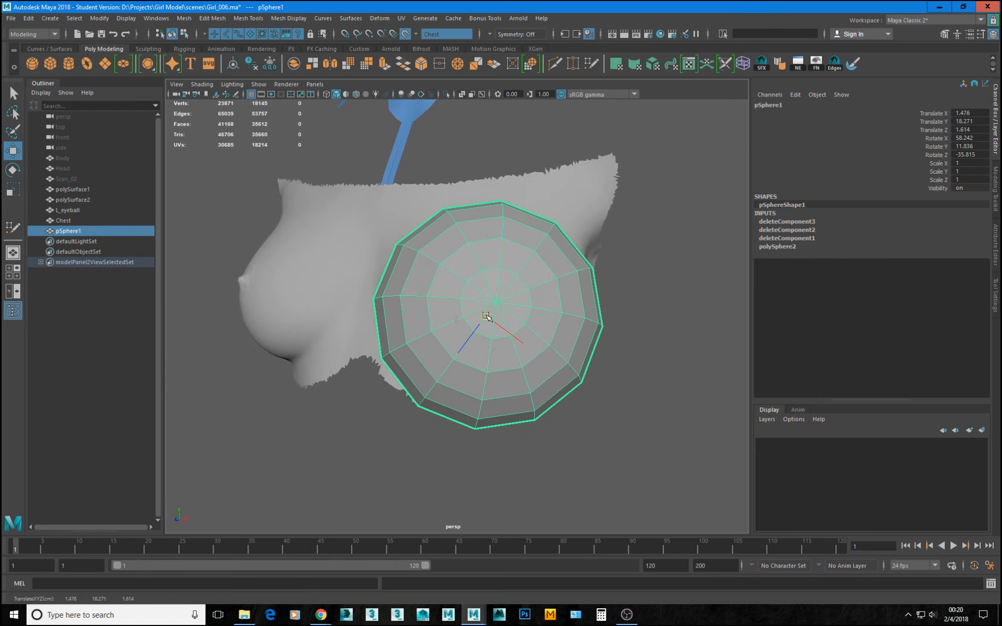
key("ctrl+z")
left_click(405, 34)
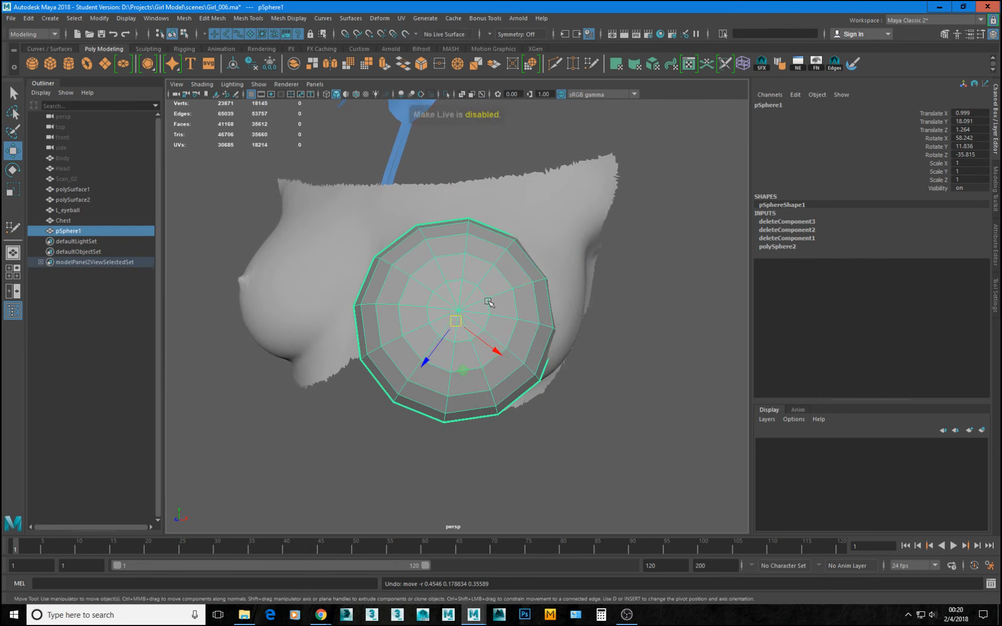
mouse_move(454, 334)
middle_mouse_down()
mouse_move(480, 333)
mouse_move(462, 332)
middle_mouse_up()
key("r")
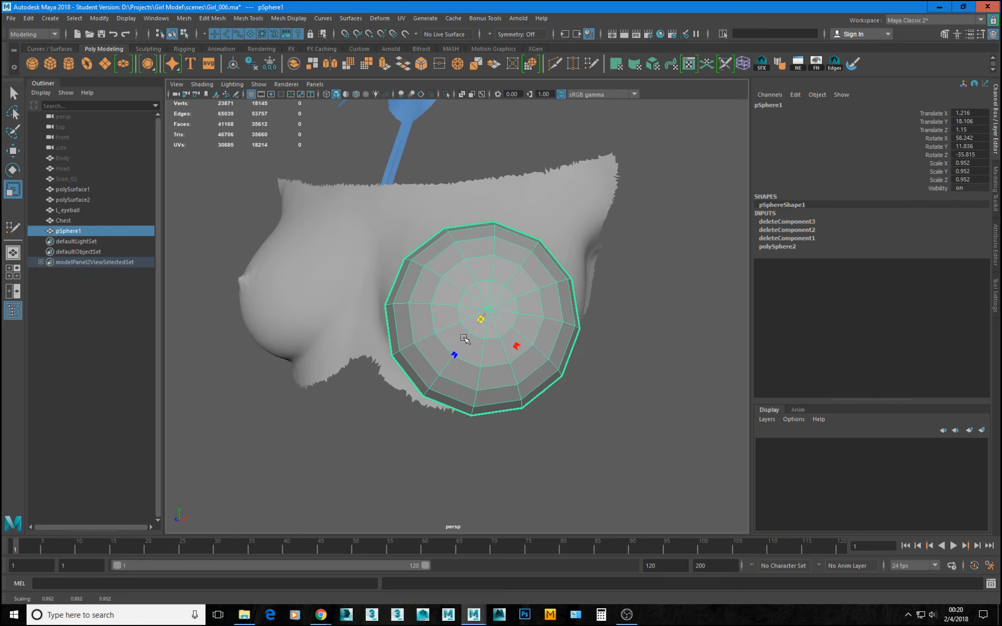
mouse_move(463, 333)
left_mouse_down("alt")
mouse_move(527, 305)
mouse_move(449, 320)
left_mouse_up("alt")
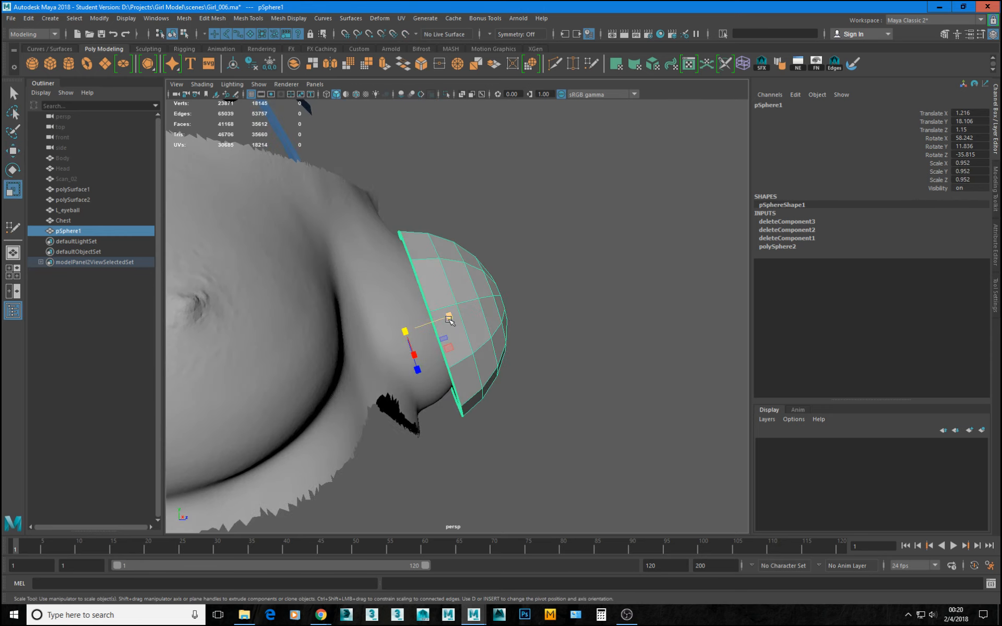
Fit the dome over the breast by moving it to about 1.168, 18.273, 1.118 and rotating it to about 72.848, 29.433, 3.721.
key("w")
left_click_drag(414, 353, 552, 307)
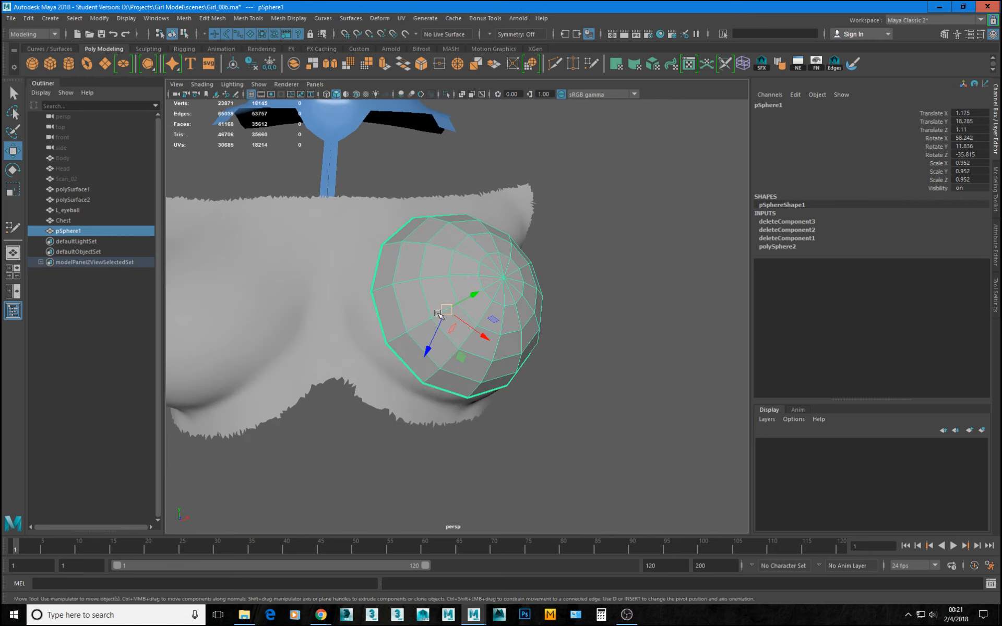
left_click_drag(439, 321, 500, 290)
key("e")
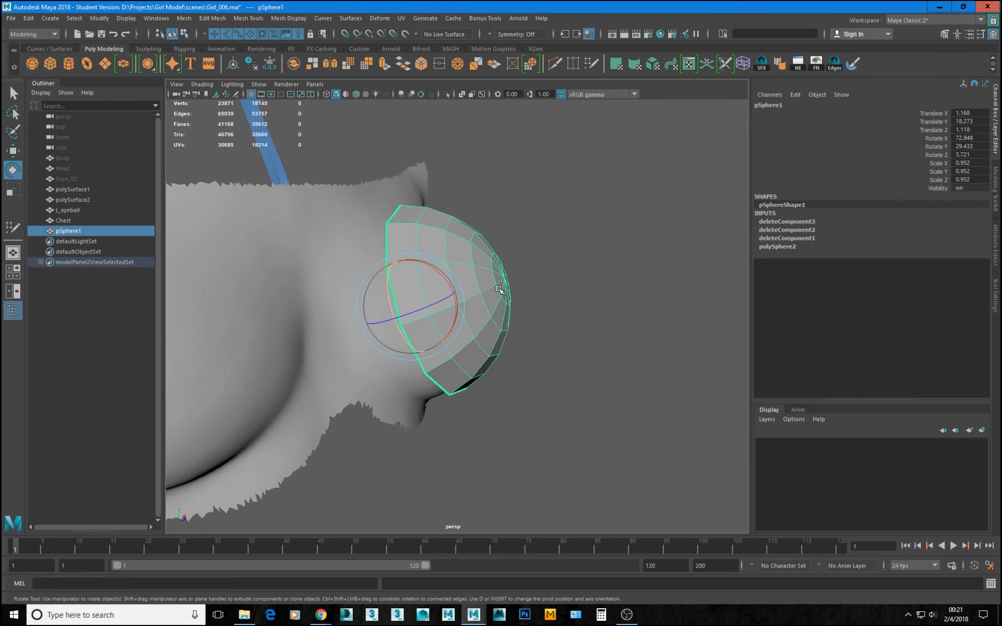
Open the Conform options and make Chest the live surface again.
left_click(342, 252)
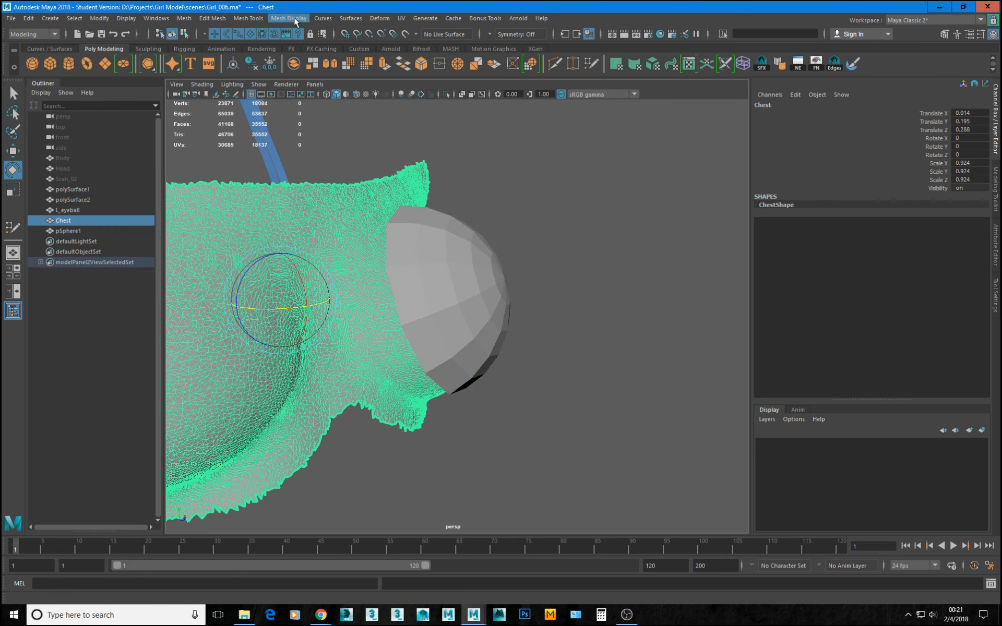
left_click(269, 18)
left_click(218, 18)
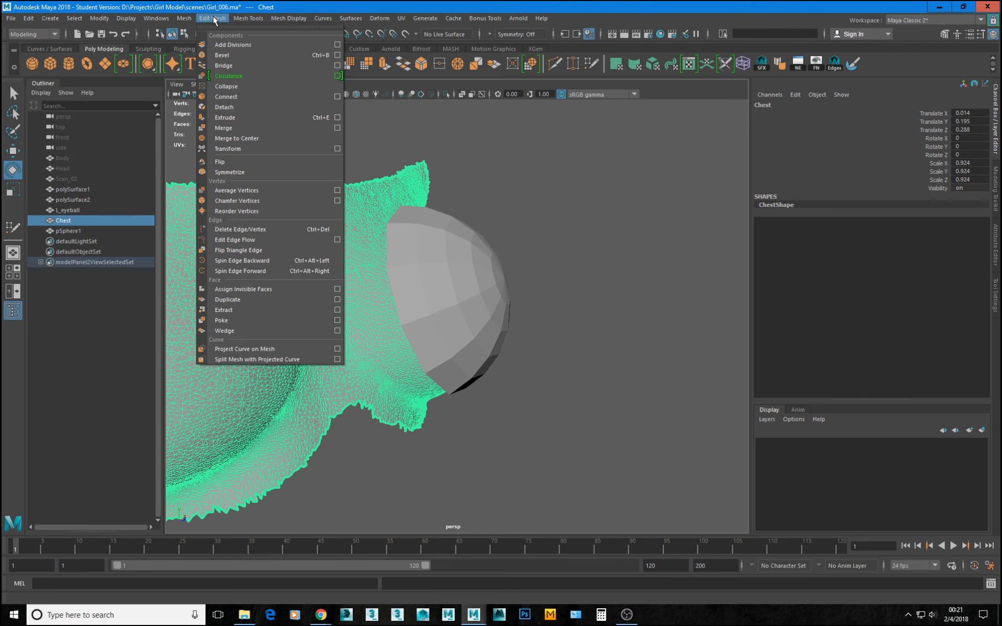
mouse_move(193, 20)
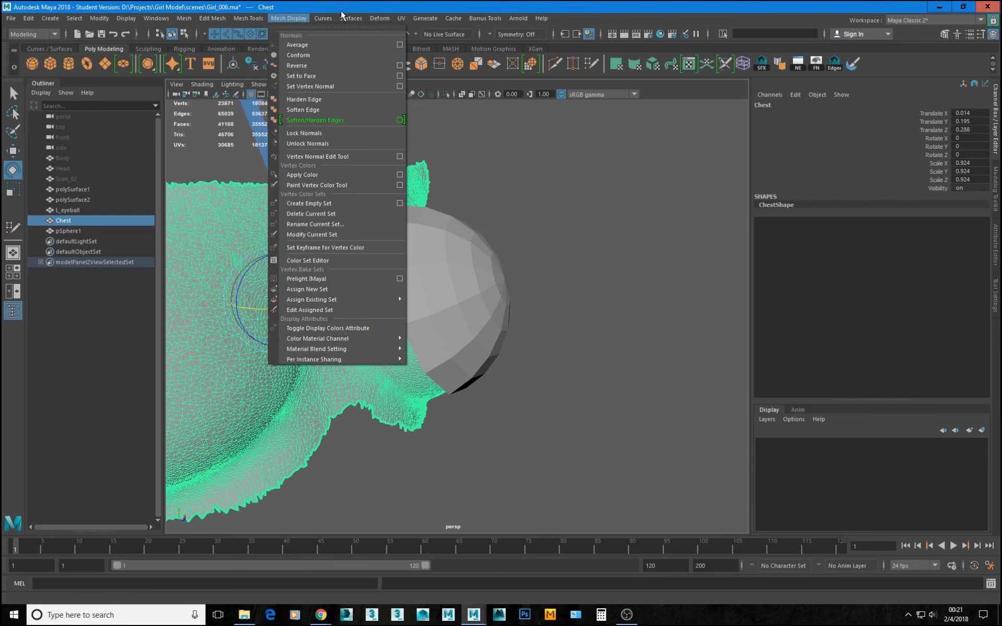
mouse_move(275, 21)
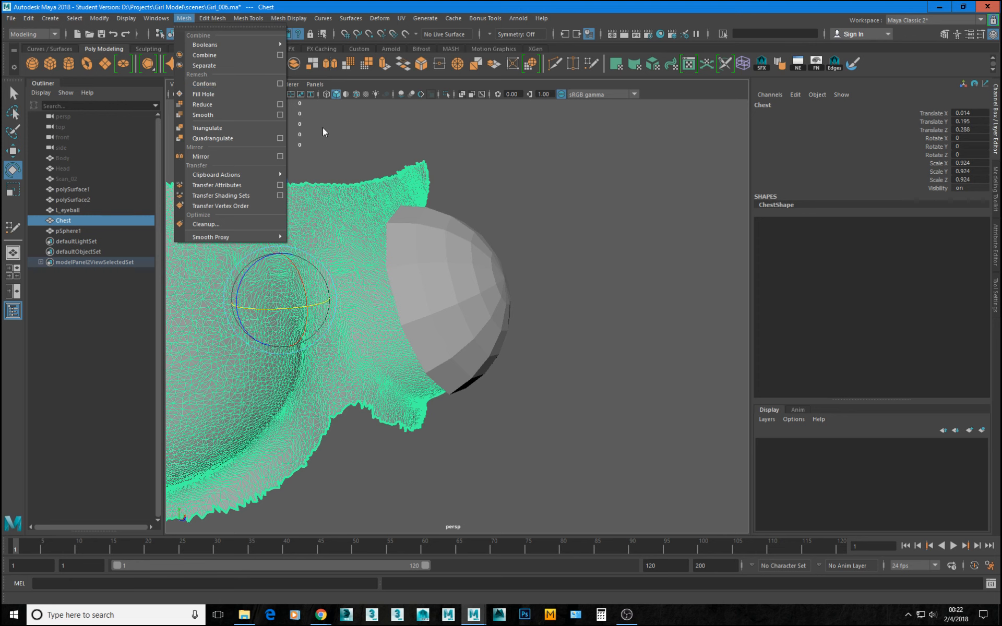
left_click(75, 18)
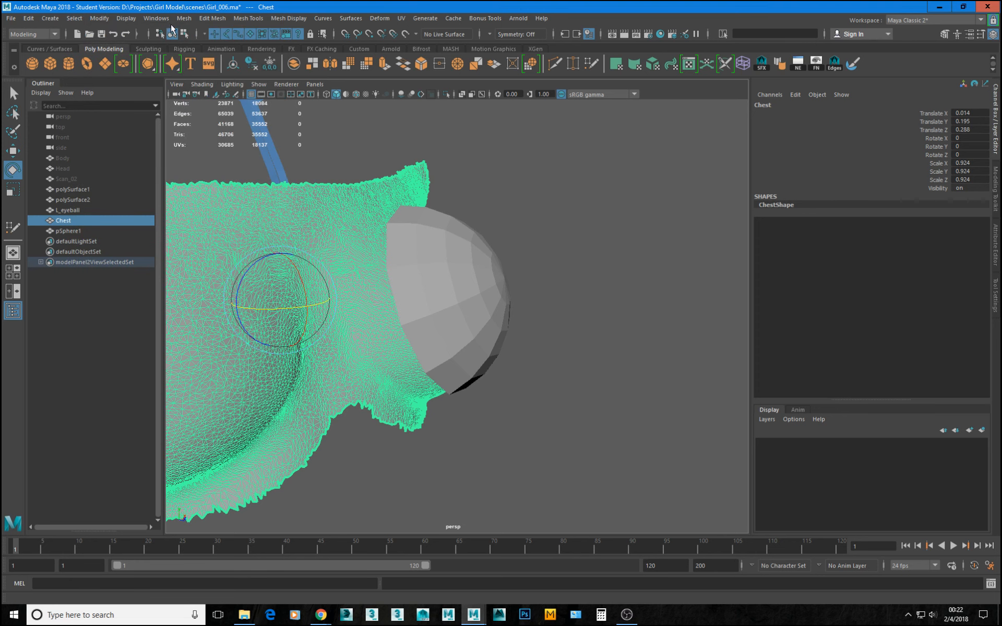
left_click(183, 19)
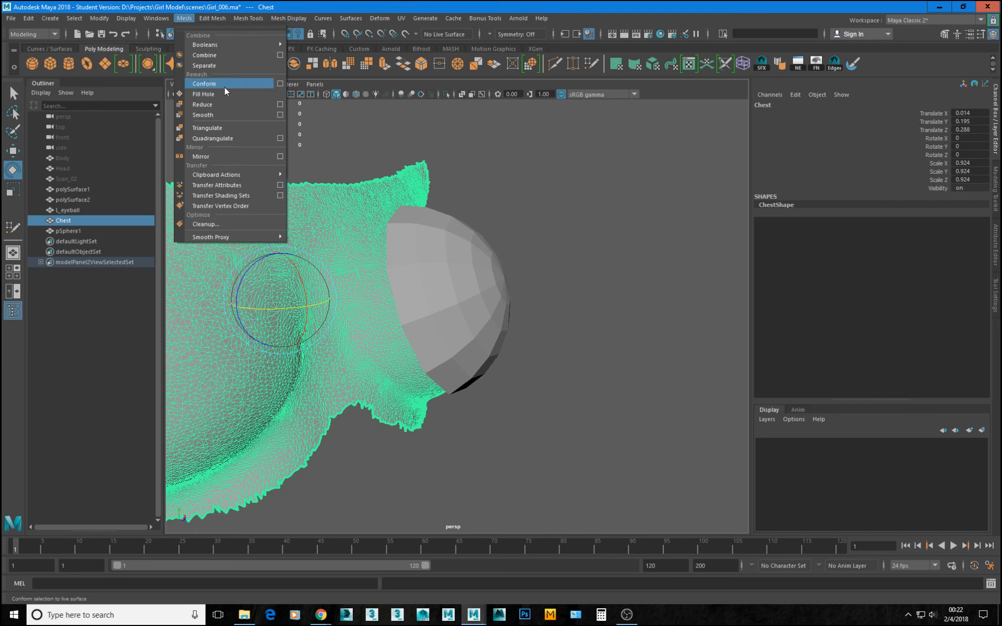
left_click(279, 84)
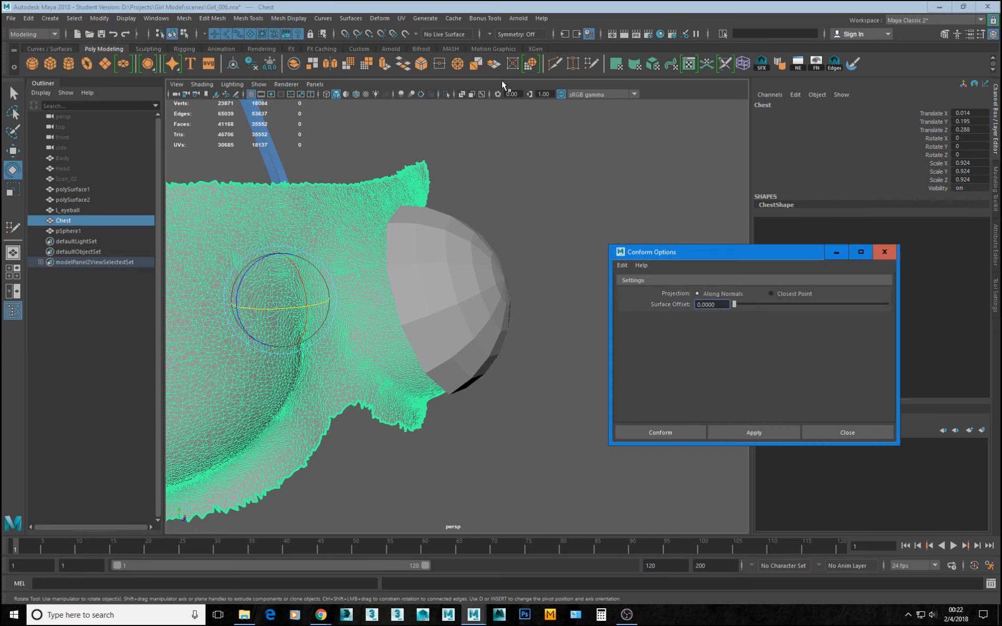
left_click(405, 34)
Conform the pSphere1 dome onto Chest with projection along normals and a surface offset of 0.
left_click(447, 258)
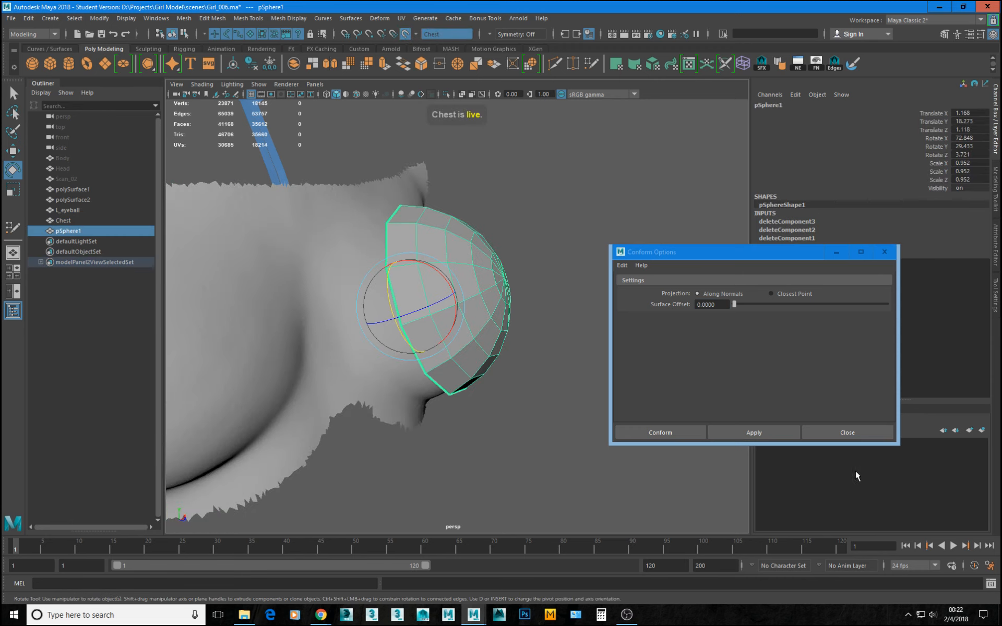
left_click(734, 428)
left_click_drag(538, 359, 437, 311, "alt")
middle_click_drag(436, 310, 407, 308, "alt")
scroll(418, 329, "up", 2)
key("w")
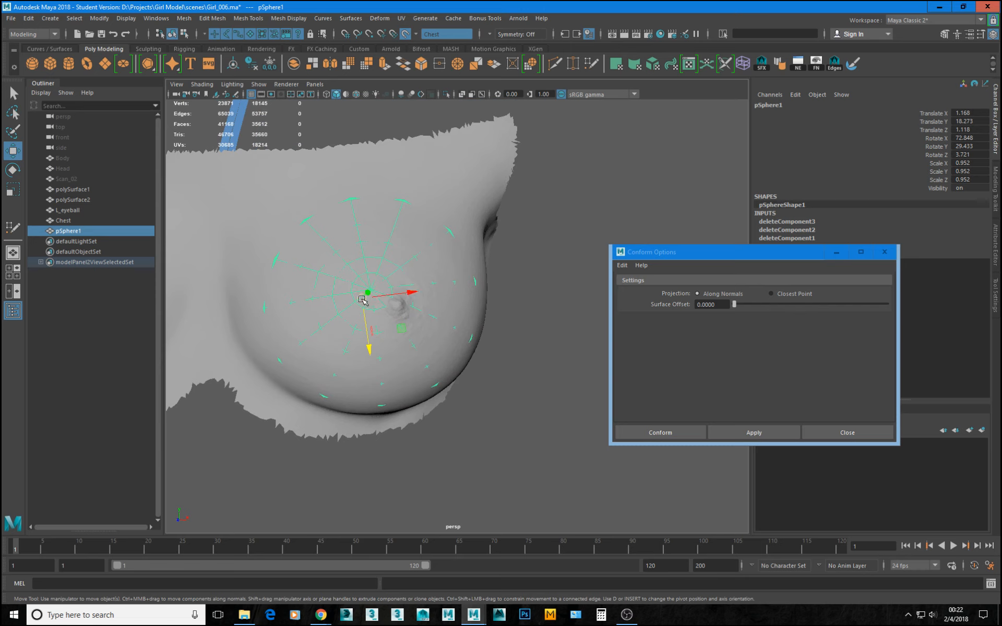
left_click_drag(363, 300, 372, 305)
key("g")
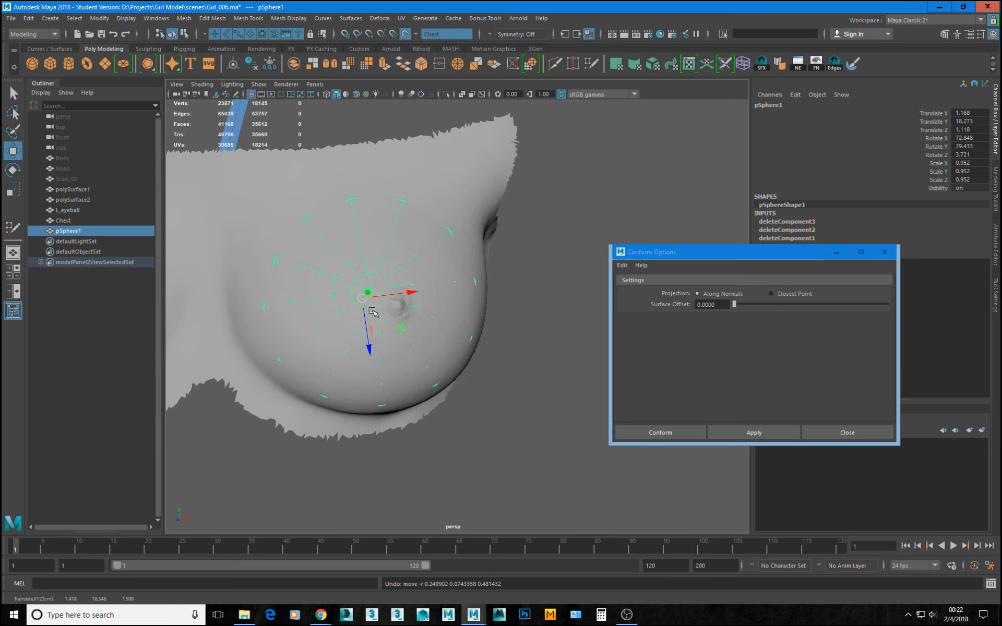
Slide all the dome's vertices across Chest until the pole sits on the nipple, and close the Conform options.
right_click_drag(372, 306, 349, 299)
left_click_drag(223, 135, 521, 445)
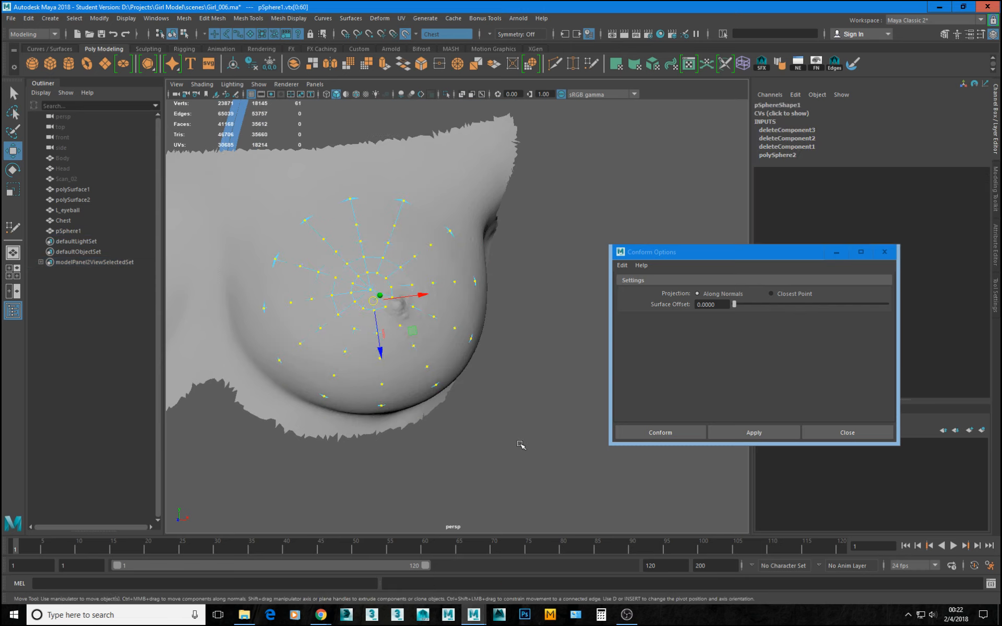
left_click_drag(378, 306, 408, 297)
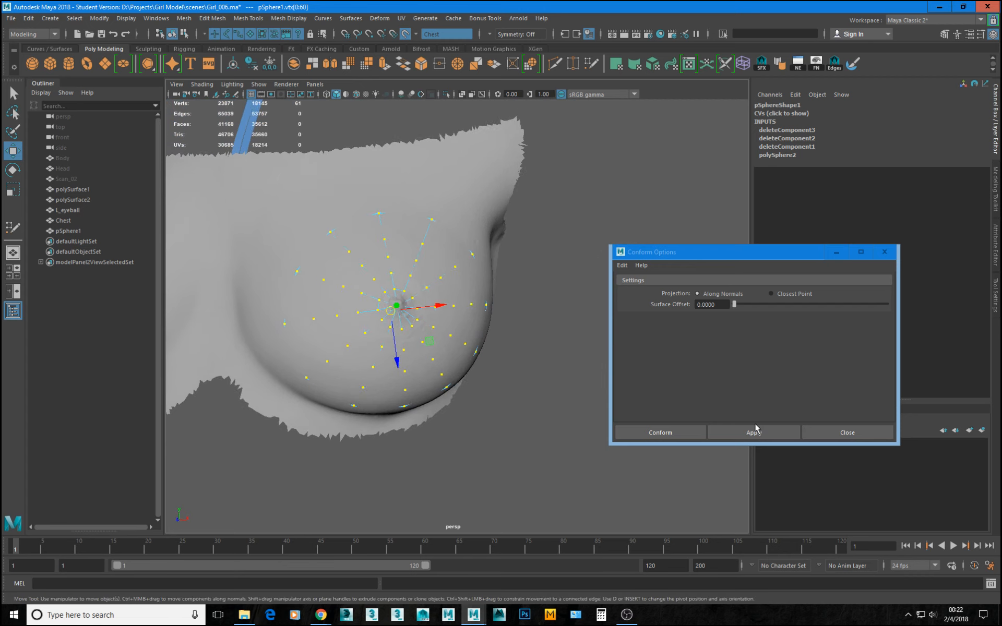
left_click(825, 430)
left_click_drag(501, 342, 373, 320, "alt")
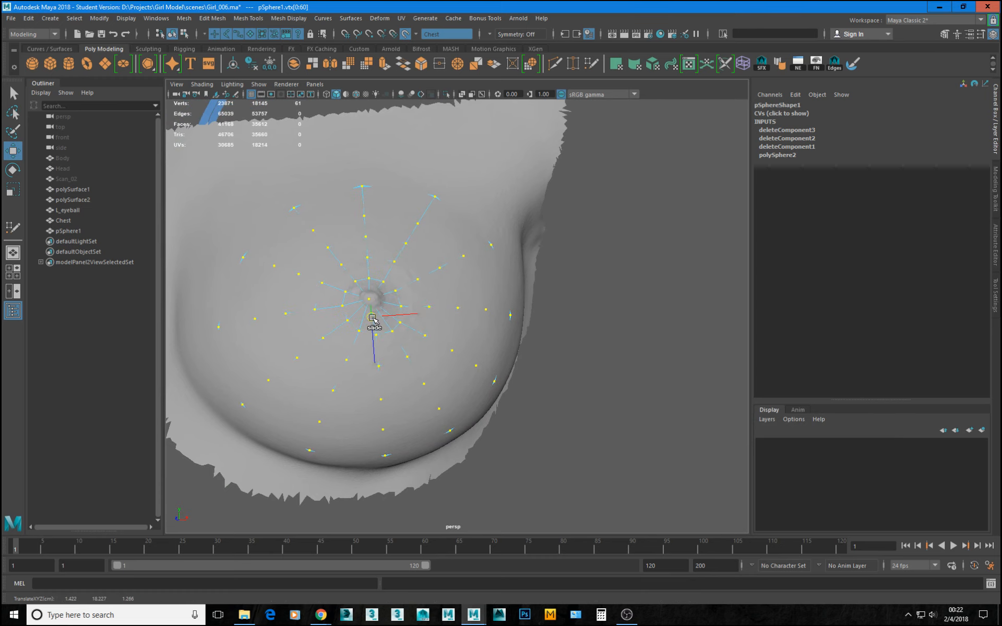
left_click_drag(377, 284, 377, 317)
Select the pole vertex with its surrounding first ring and scale them down to fit tightly around the nipple.
left_click(370, 295)
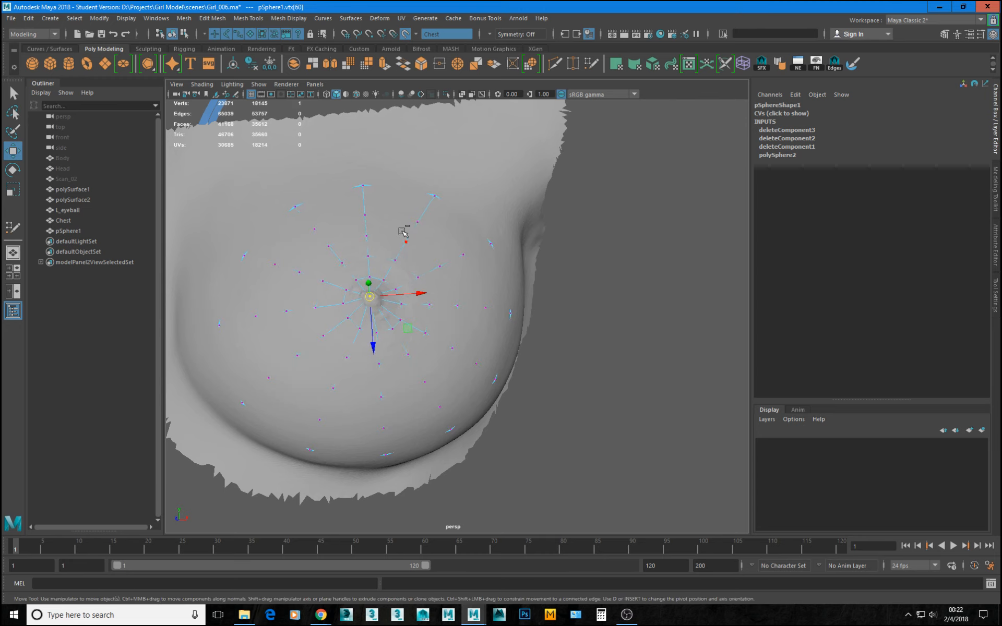
key("shift+period")
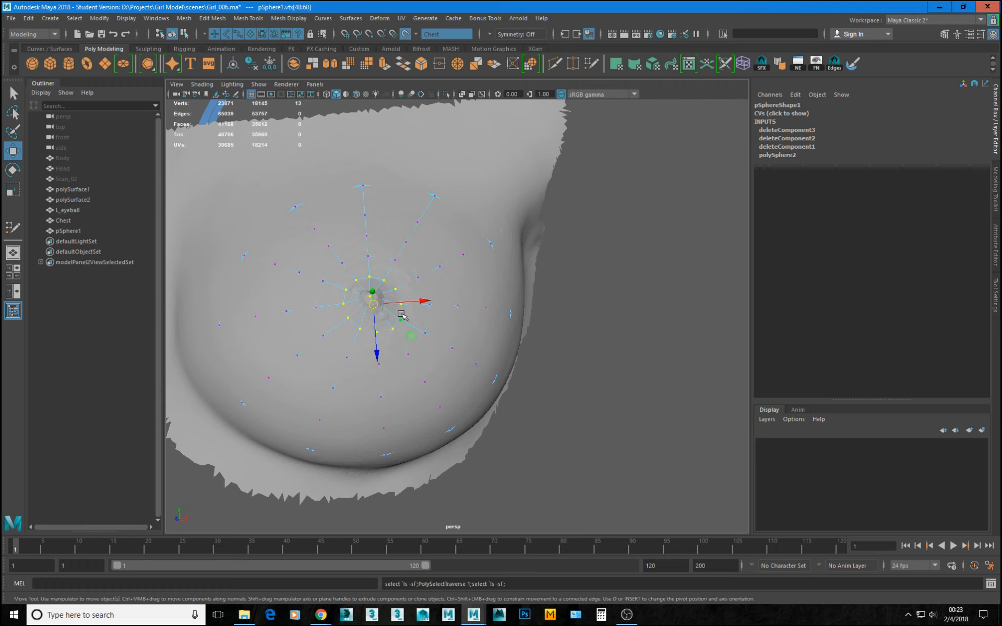
key("r")
left_click_drag(374, 308, 409, 316)
key("w")
right_click_drag(383, 345, 396, 369, "alt")
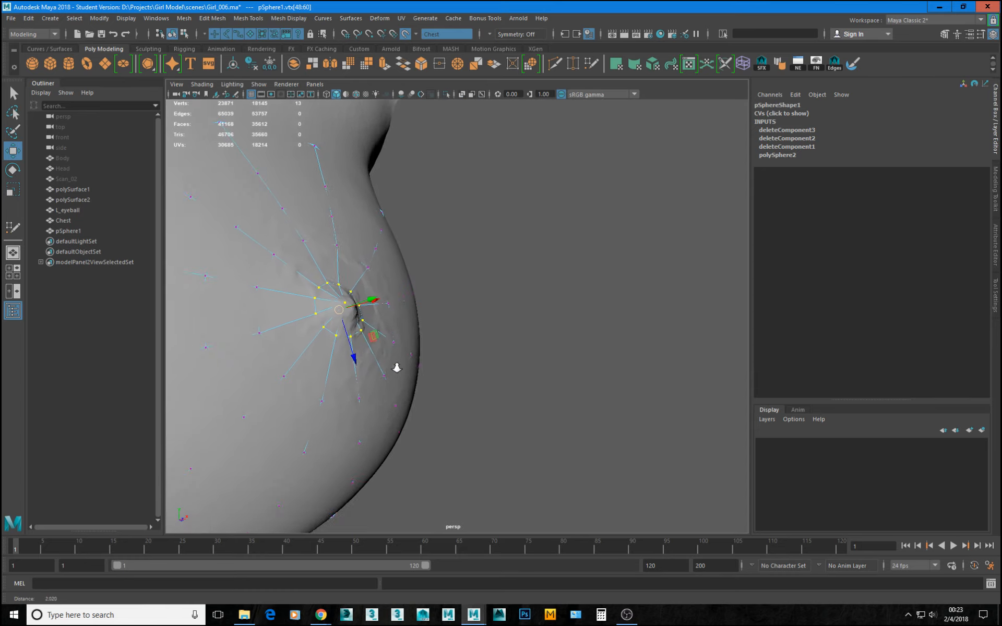
Scale the selected pole and first-ring vertices slightly so the ring sits around the nipple on Chest.
middle_click_drag(355, 334, 369, 336, "alt")
right_click_drag(369, 336, 376, 350, "alt")
key("r")
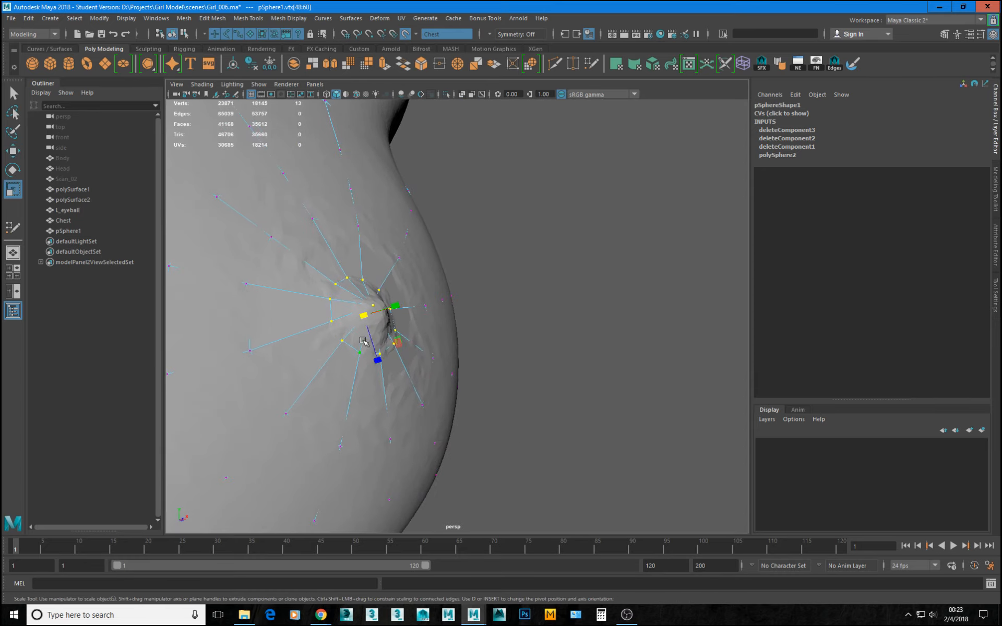
left_click_drag(365, 315, 365, 316)
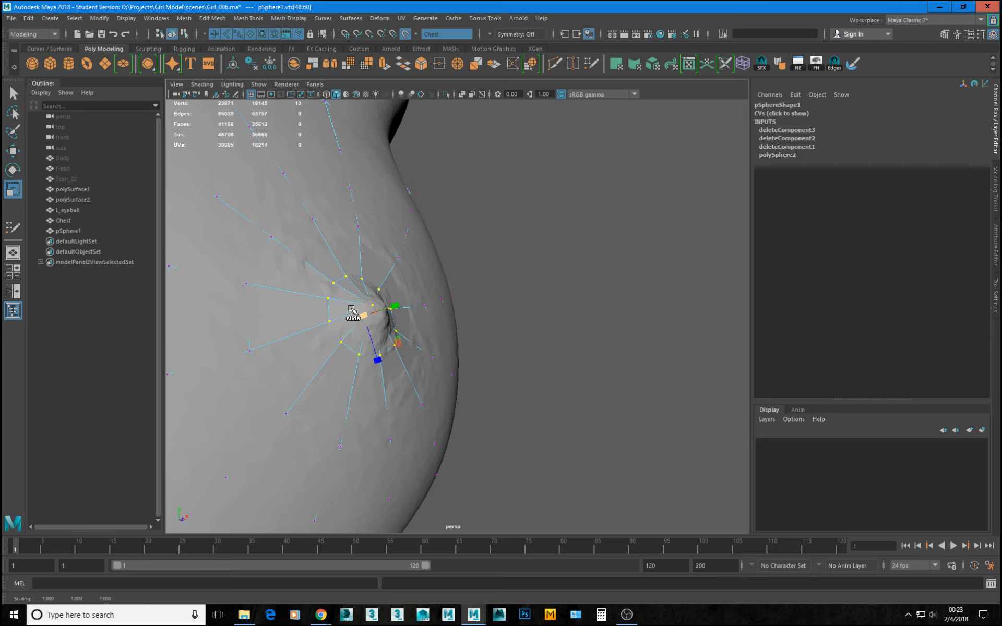
left_click_drag(410, 347, 347, 304, "alt")
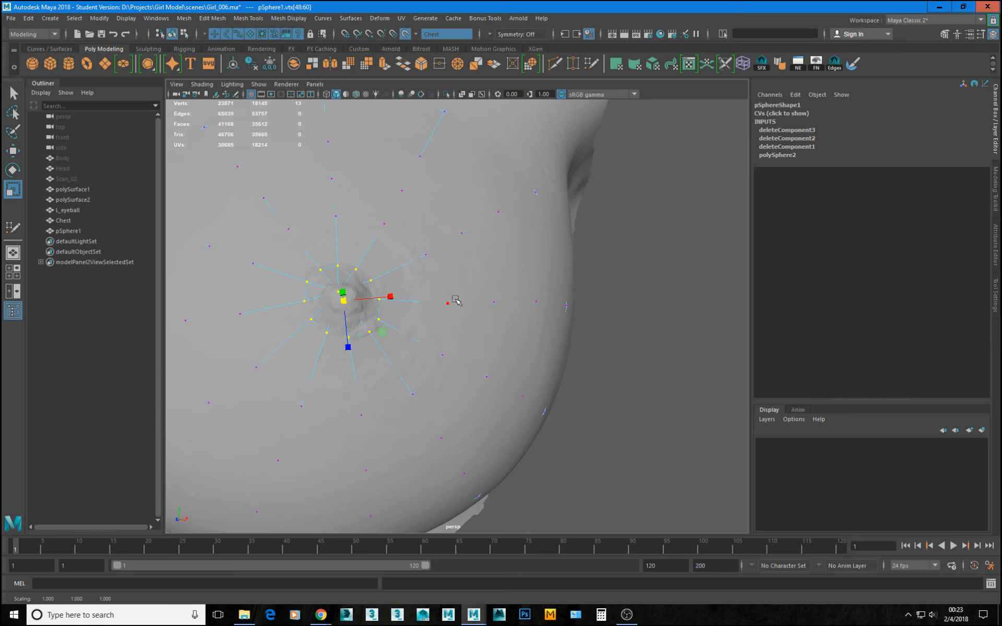
right_click_drag(466, 319, 209, 284, "alt")
left_click_drag(605, 419, 534, 304, "alt")
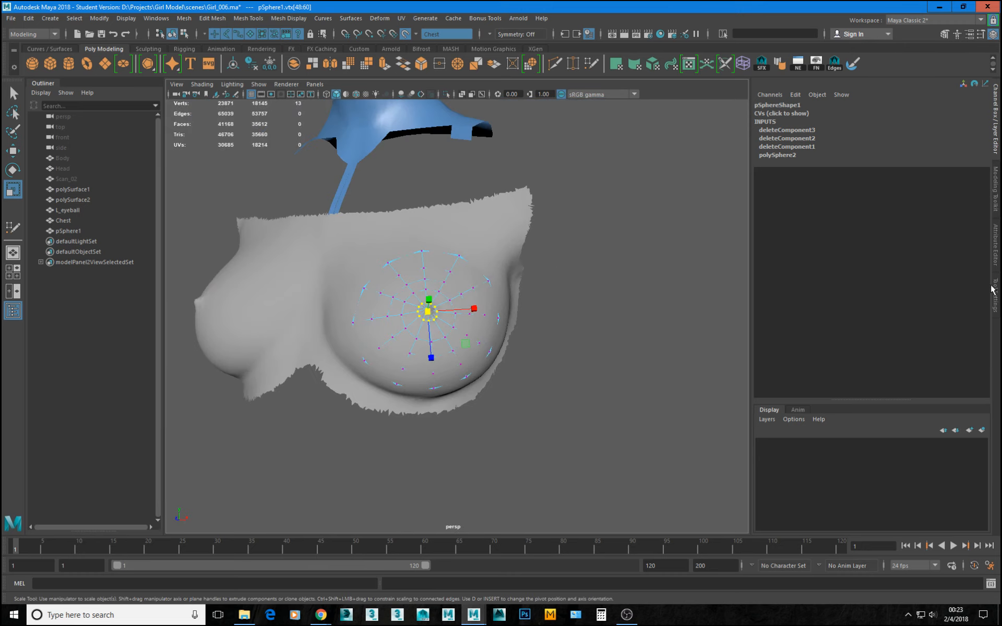
Activate Quad Draw on the pSphere1 dome over the live Chest scan.
left_click(998, 201)
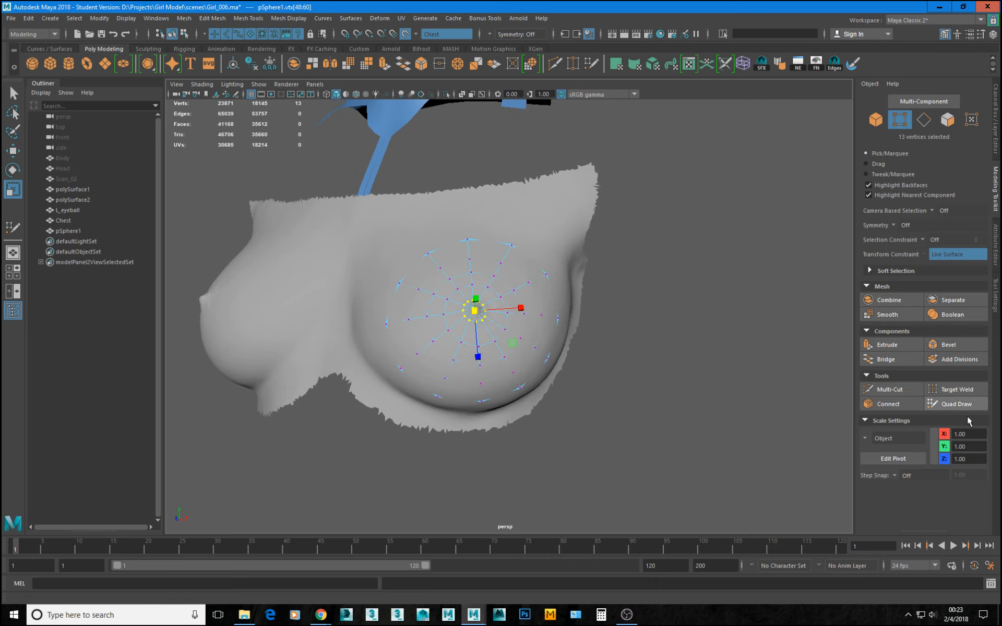
left_click(954, 403)
left_click_drag(504, 286, 472, 250, "alt")
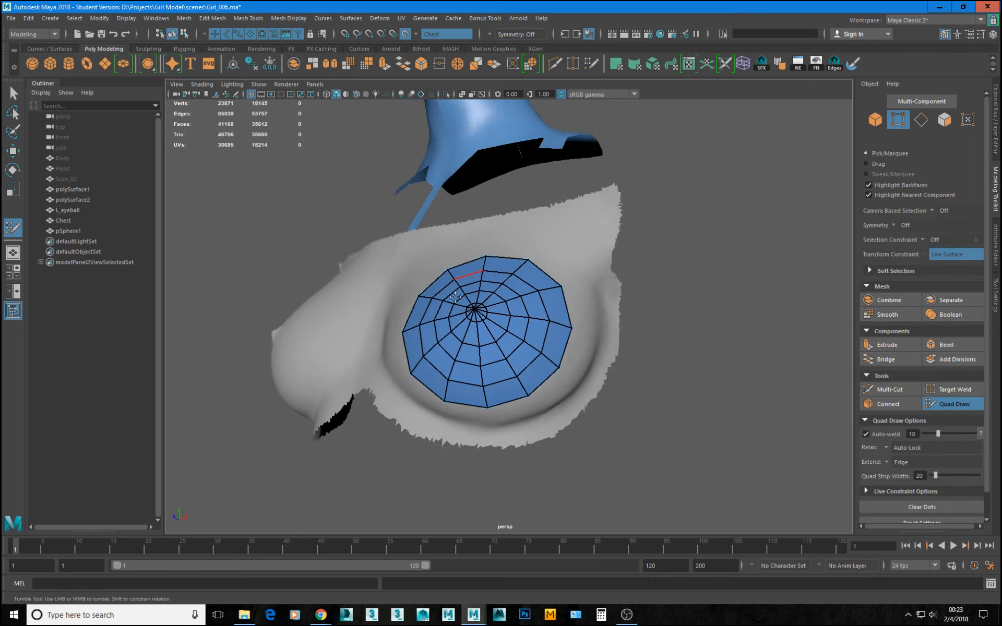
right_click_drag(472, 251, 527, 342, "alt")
left_click_drag(527, 342, 558, 384, "alt")
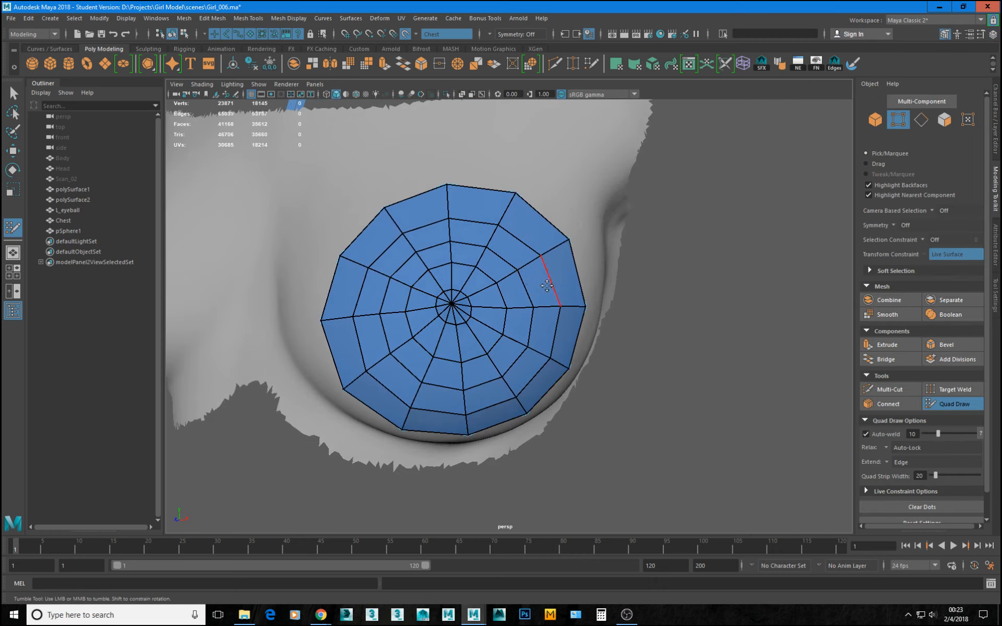
mouse_move(551, 277)
left_mouse_down("alt")
mouse_move(458, 339)
mouse_move(588, 322)
mouse_move(524, 308)
mouse_move(477, 320)
left_mouse_up("alt")
right_click_drag(476, 320, 396, 271, "alt")
left_click_drag(395, 272, 512, 361, "alt")
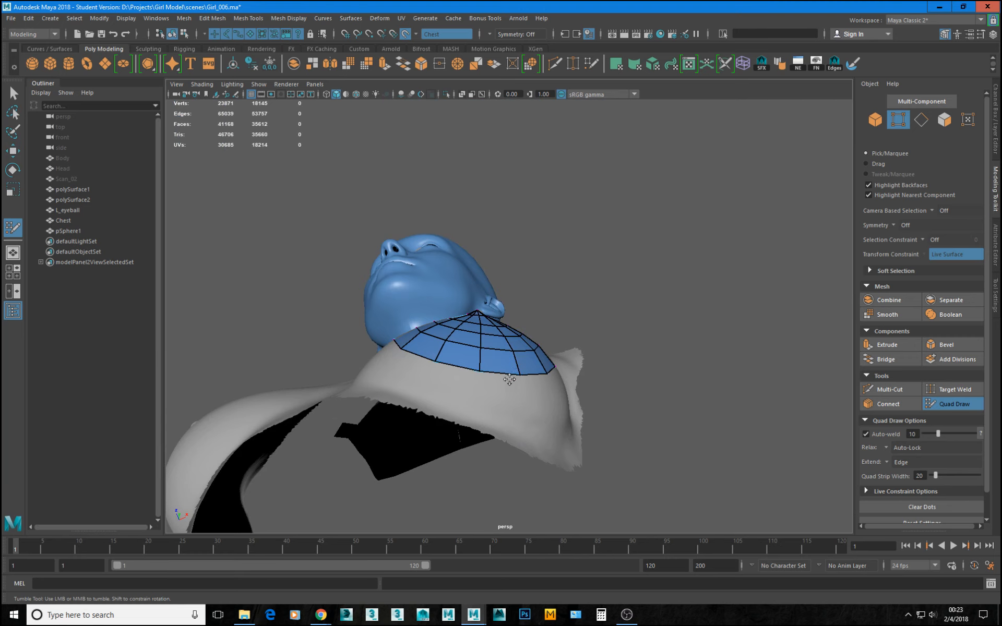
left_click_drag(512, 380, 515, 397)
middle_click_drag(514, 398, 506, 418)
left_click_drag(566, 415, 597, 308, "alt")
key("ctrl+z")
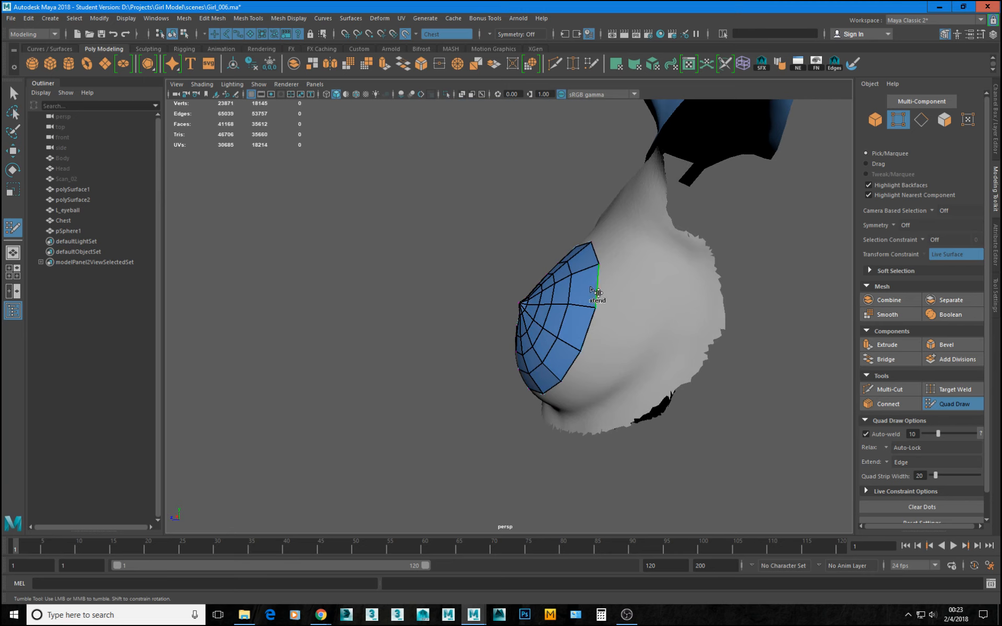
Extend one quad from the dome's outer border toward the armpit and another from its inner border toward the sternum.
mouse_move(600, 288)
left_mouse_down()
mouse_move(671, 312)
mouse_move(709, 262)
mouse_move(700, 264)
left_mouse_up()
left_click_drag(663, 324, 671, 318)
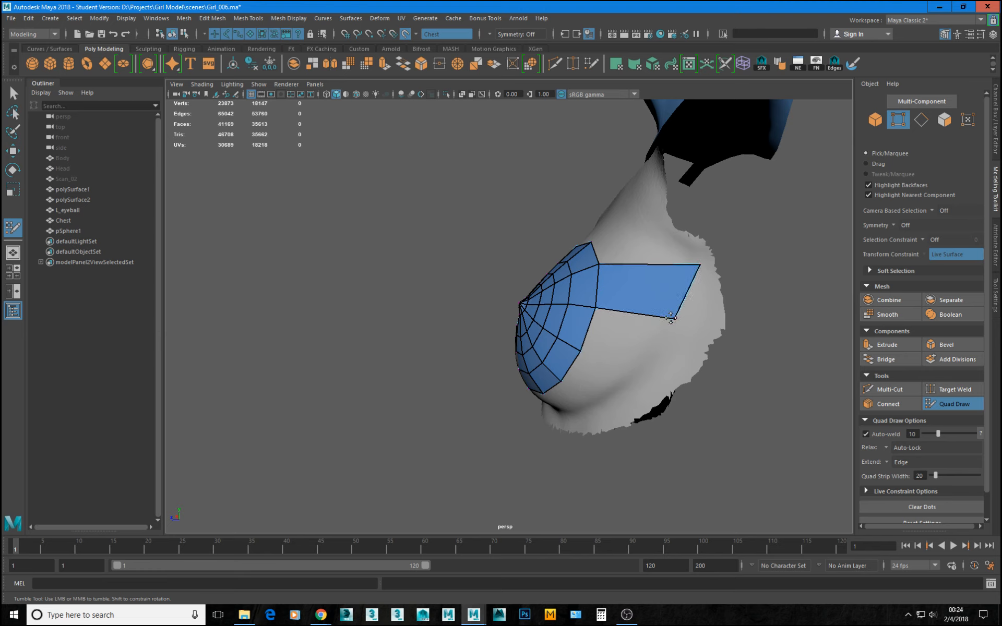
left_click_drag(593, 364, 497, 345, "alt")
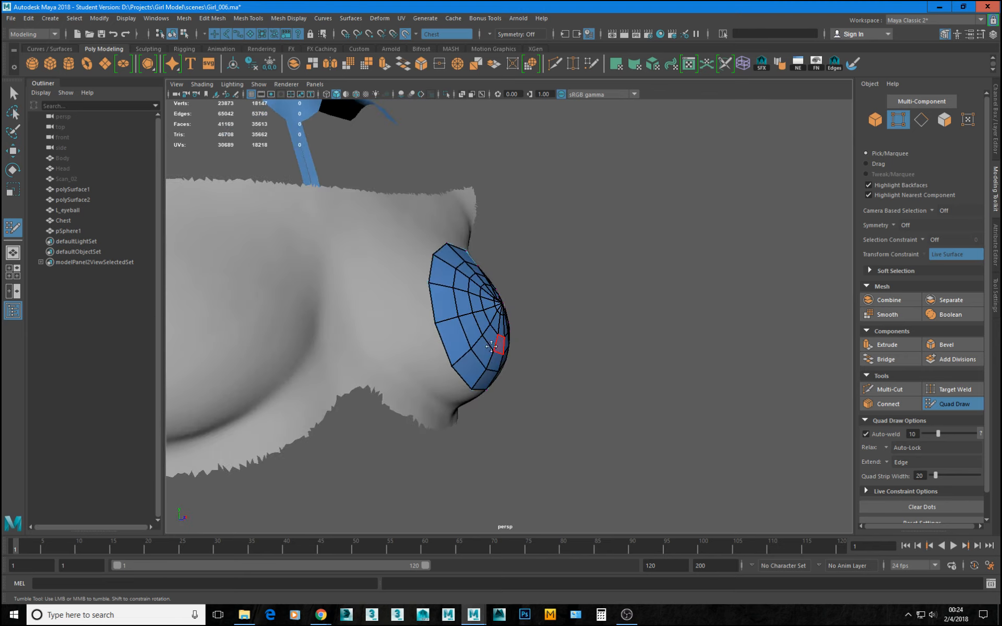
left_click_drag(433, 295, 372, 337)
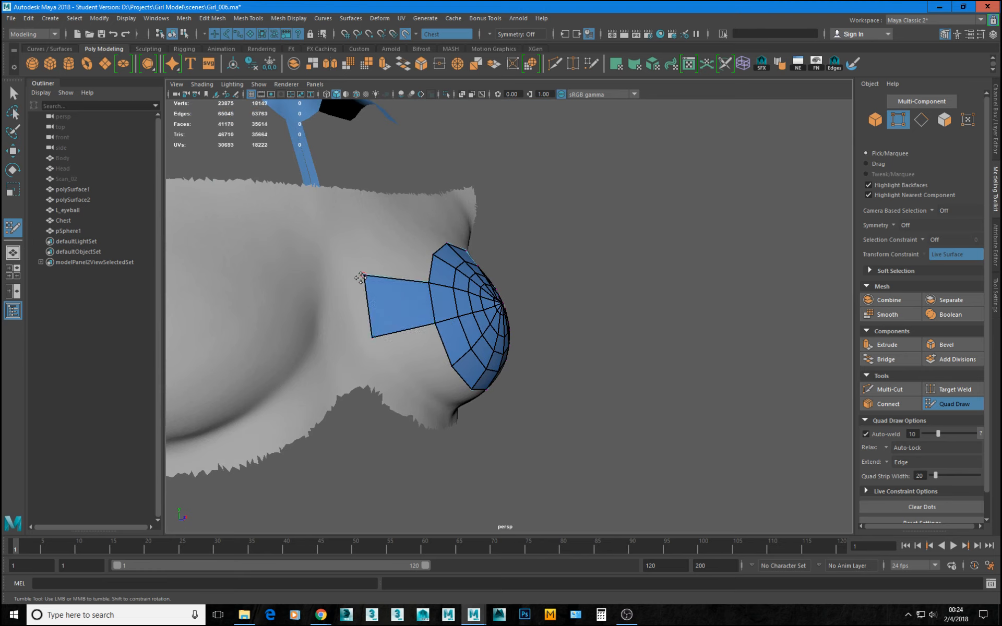
left_click_drag(364, 275, 365, 279)
Extend the dome's lower border edges into a row of quads and weld their end corners to the two side quads.
left_click_drag(543, 418, 491, 431, "alt")
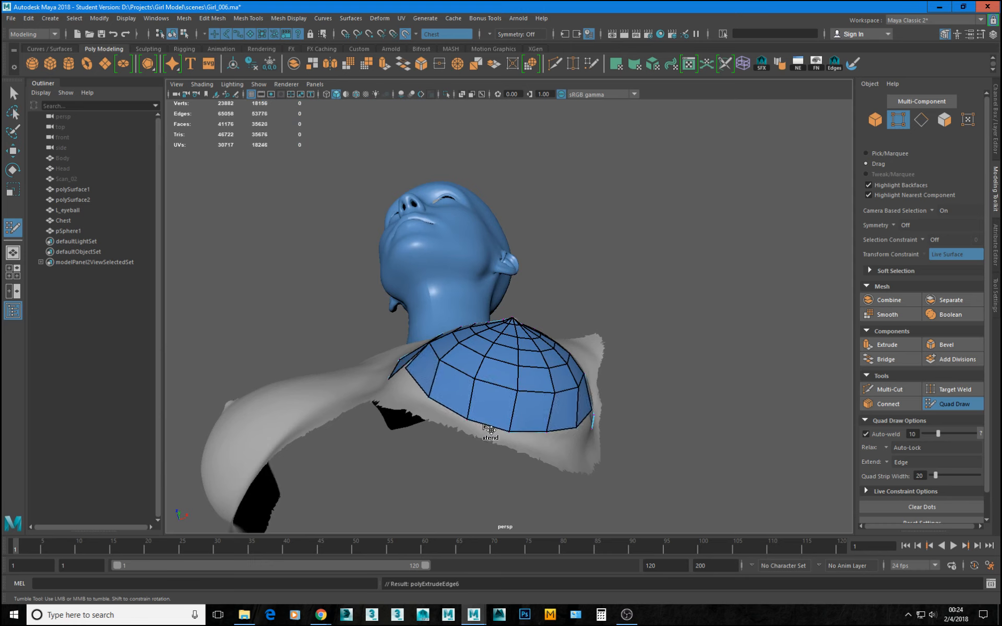
left_click_drag(441, 380, 494, 421, "alt")
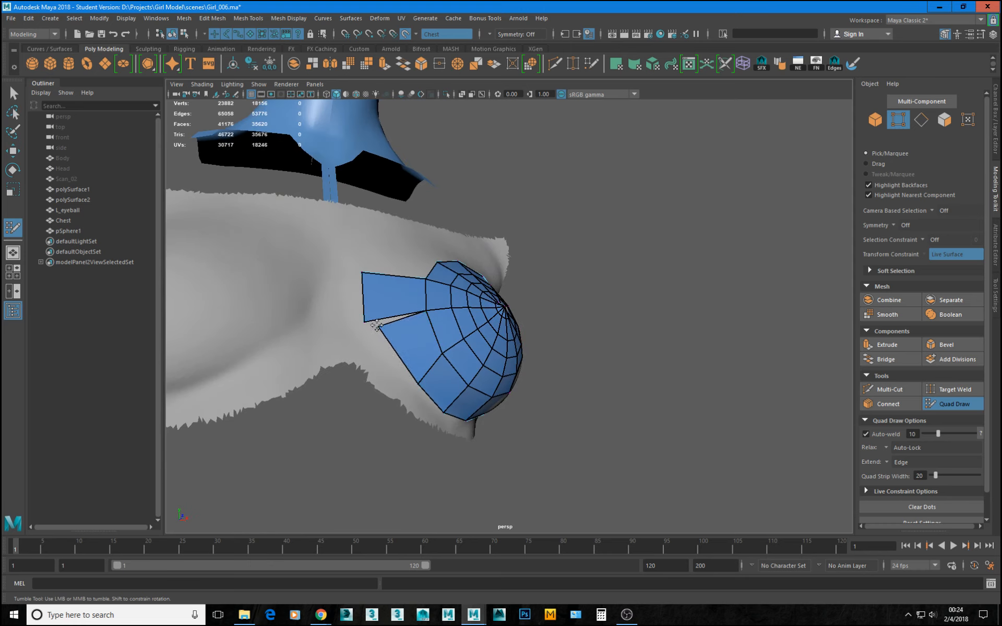
left_click_drag(367, 322, 364, 321)
left_click_drag(425, 369, 501, 407, "alt")
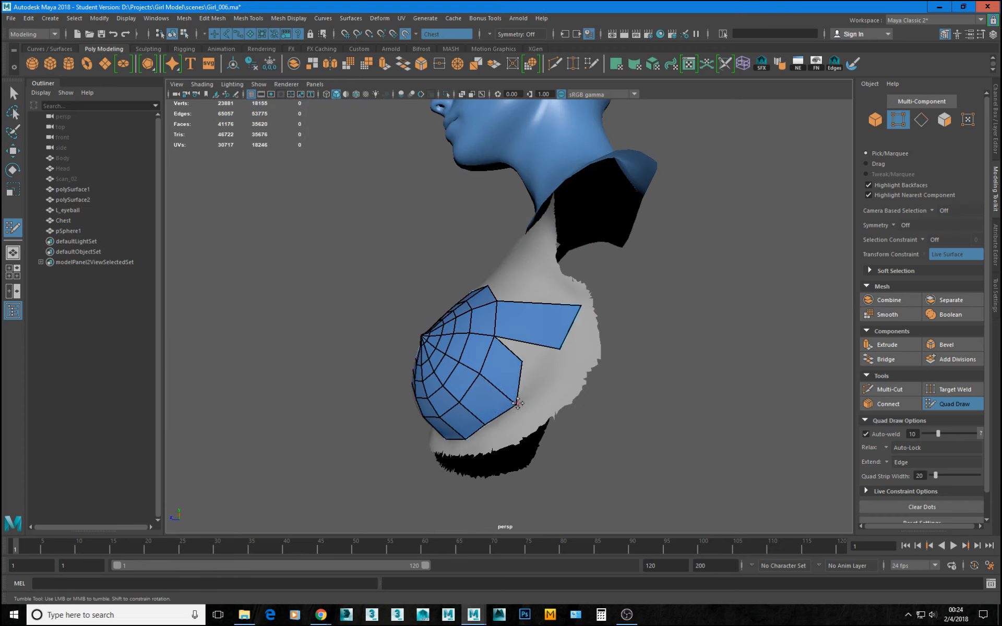
left_click_drag(523, 363, 560, 353)
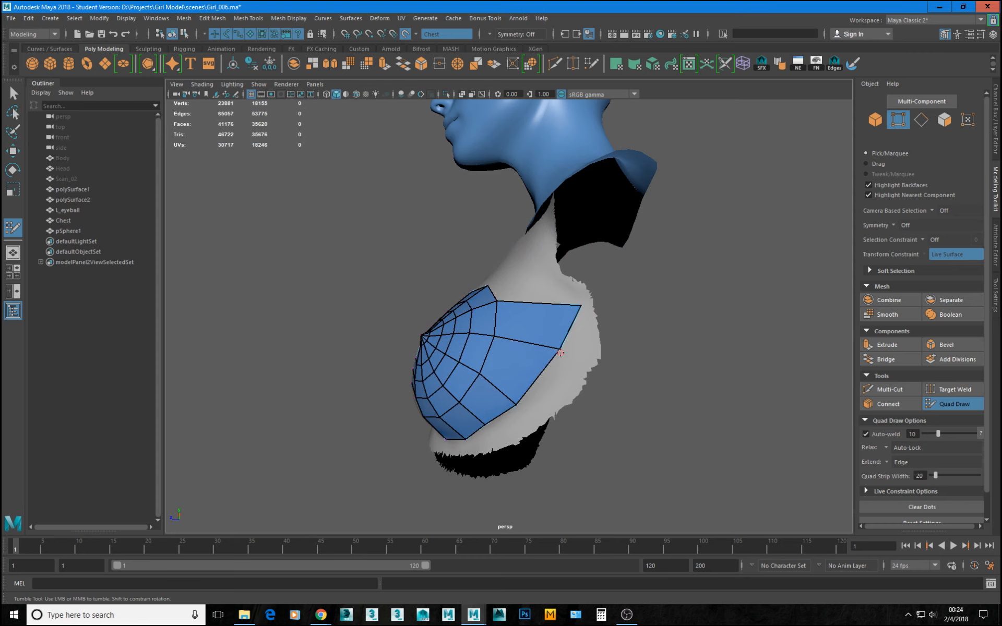
mouse_move(514, 407)
left_mouse_down()
mouse_move(528, 389)
mouse_move(485, 420)
left_mouse_up()
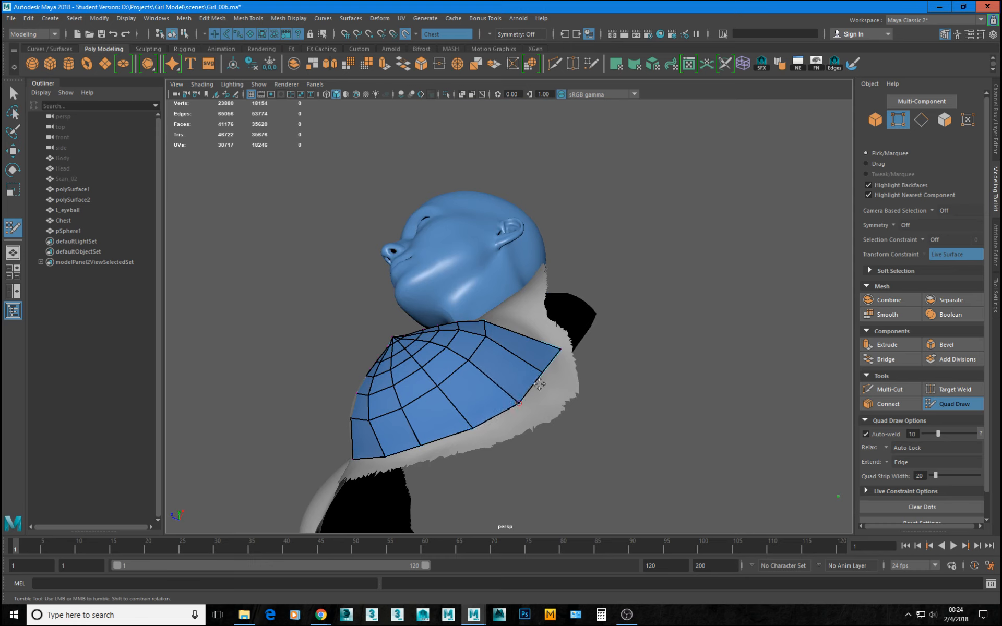
Reposition the new border vertices along the underside and outer side to follow the breast's crease.
left_click_drag(524, 396, 469, 422, "alt")
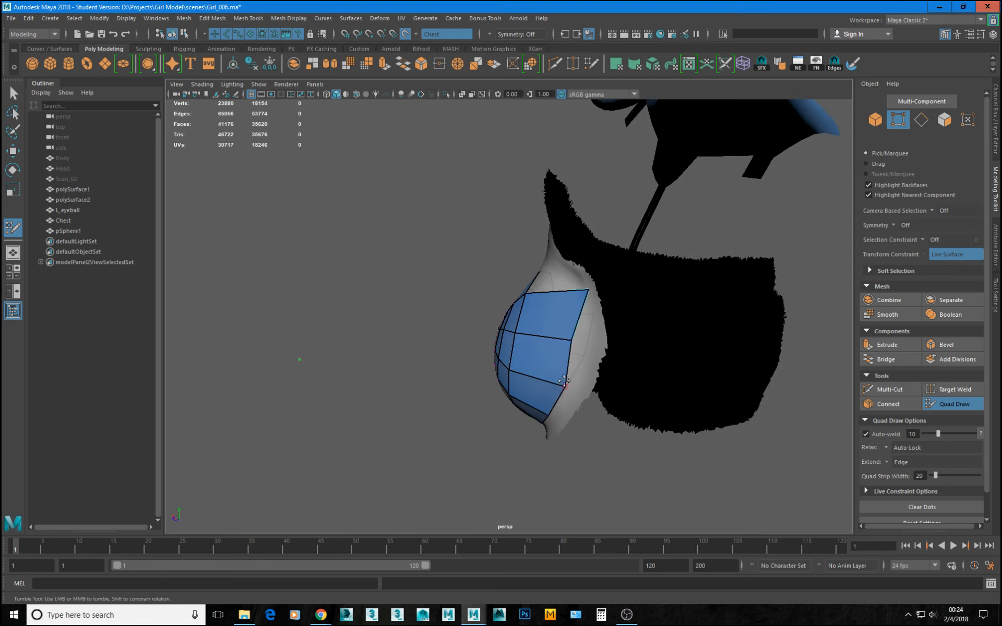
left_click_drag(580, 344, 694, 358, "alt")
left_click_drag(540, 293, 532, 290)
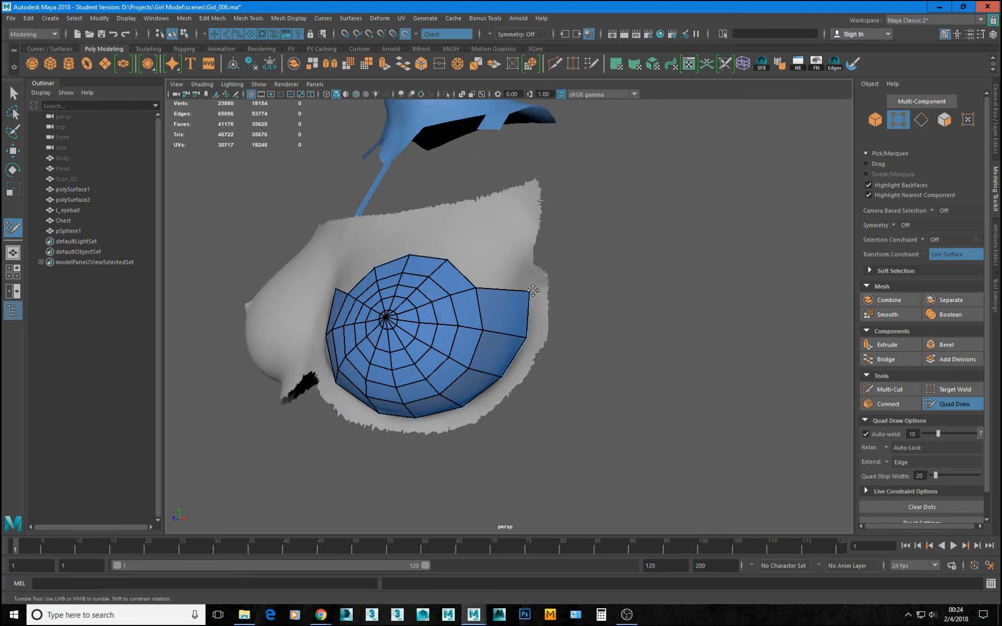
left_click_drag(527, 338, 522, 339)
left_click_drag(500, 379, 557, 387)
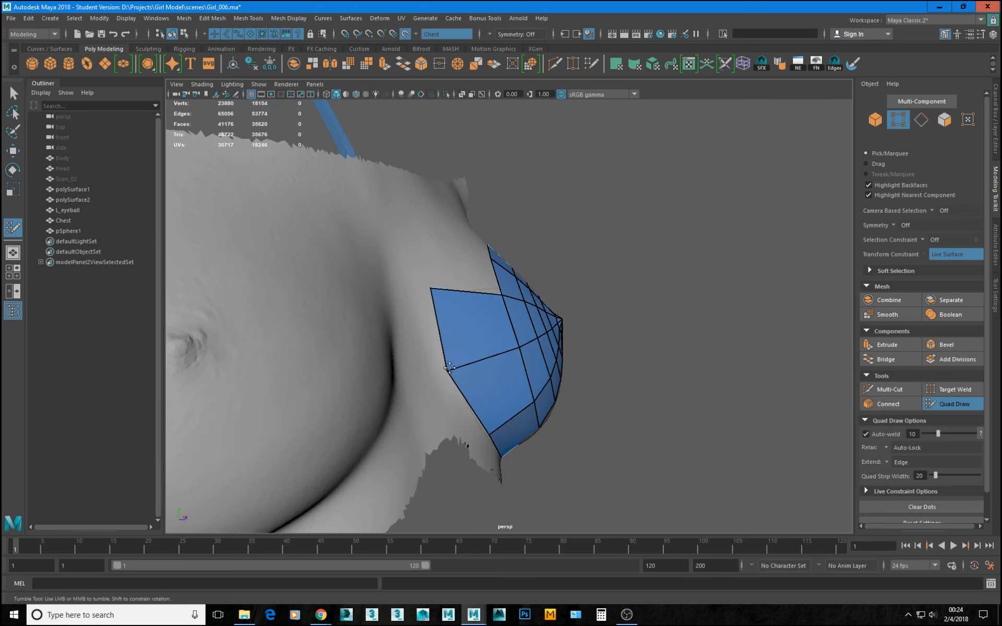
Adjust the inner side quad and extend its edge into two narrow quads reaching the chest's centre line.
mouse_move(433, 289)
left_mouse_down()
mouse_move(421, 288)
mouse_move(387, 334)
mouse_move(637, 358)
mouse_move(526, 326)
mouse_move(518, 398)
mouse_move(510, 376)
left_mouse_up()
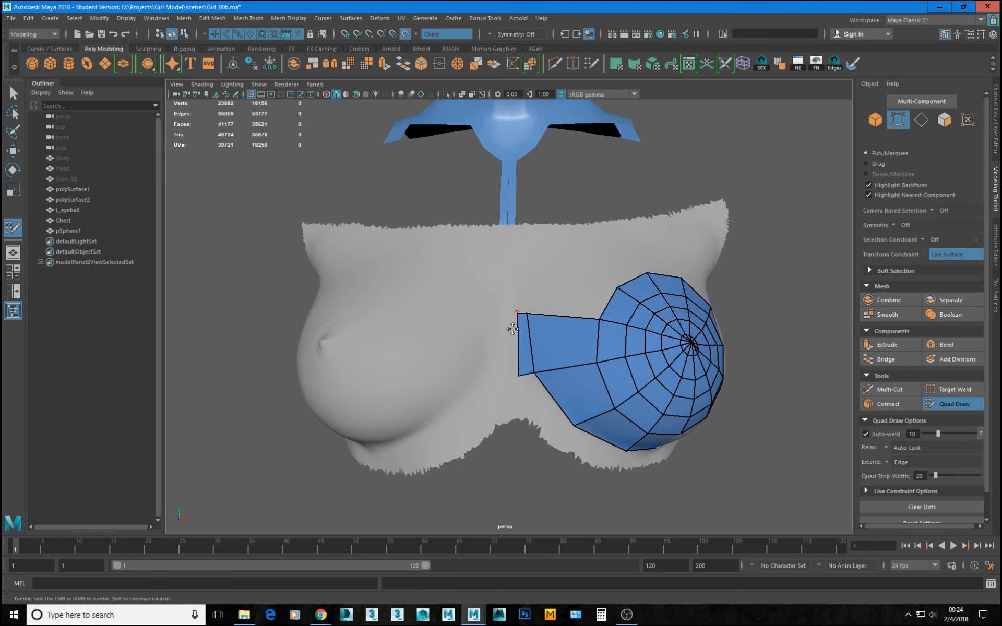
left_click_drag(512, 329, 501, 364, "alt")
left_click_drag(501, 364, 636, 324, "alt")
left_click_drag(518, 338, 497, 333, "alt")
Extend the dome's upper border edges to the scan's top edge and join the inner upper quad to its neighbours.
mouse_move(608, 364)
left_mouse_down("alt")
mouse_move(541, 340)
mouse_move(486, 338)
mouse_move(575, 326)
mouse_move(538, 324)
mouse_move(572, 321)
mouse_move(594, 248)
left_mouse_up("alt")
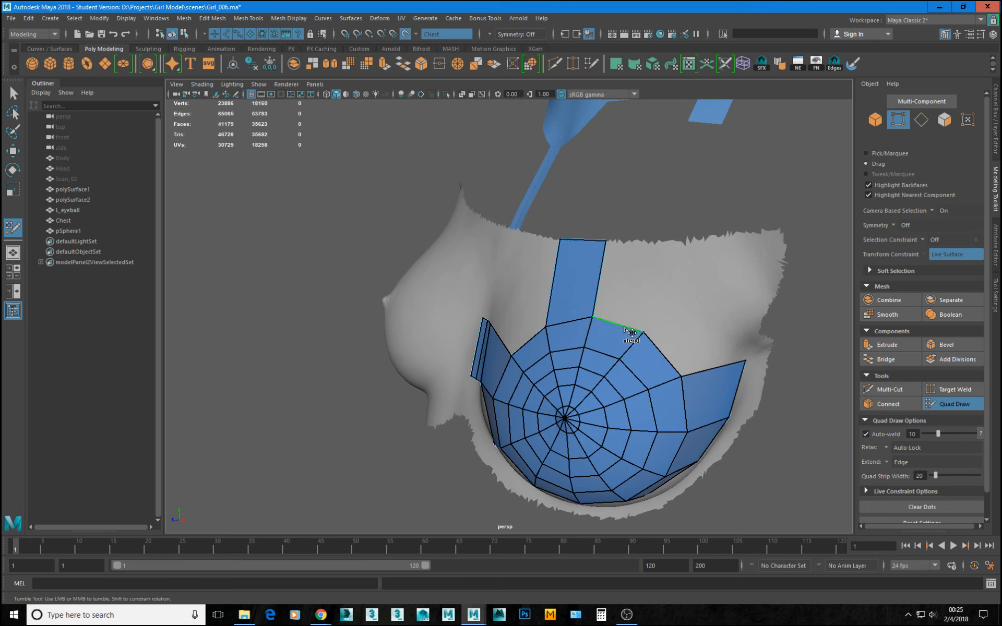
mouse_move(631, 333)
left_mouse_down()
mouse_move(656, 242)
mouse_move(660, 256)
mouse_move(654, 247)
mouse_move(700, 265)
mouse_move(621, 295)
mouse_move(616, 273)
left_mouse_up()
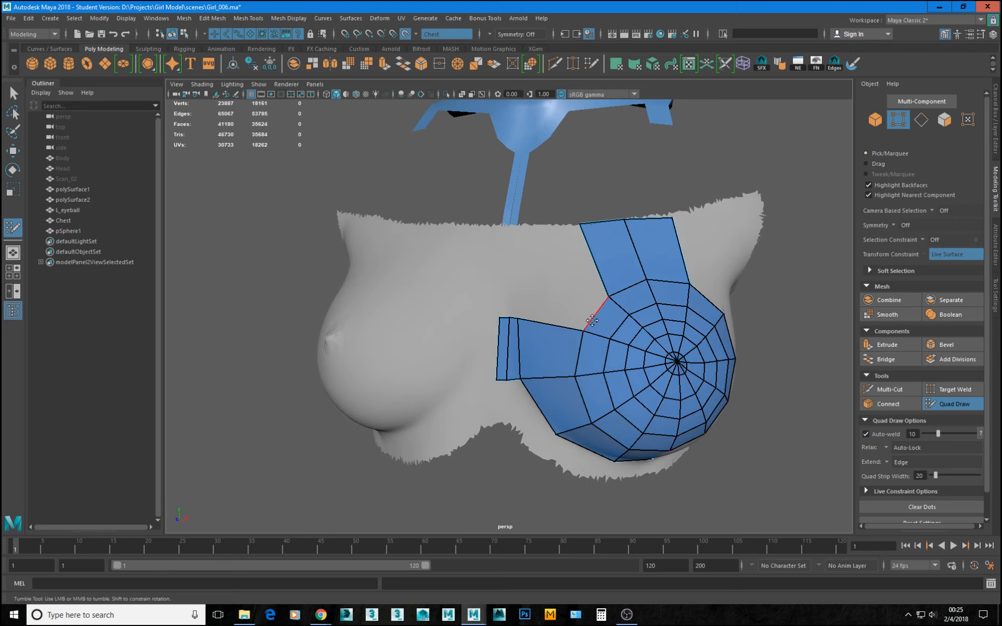
mouse_move(592, 319)
left_mouse_down()
mouse_move(547, 266)
mouse_move(522, 320)
left_mouse_up()
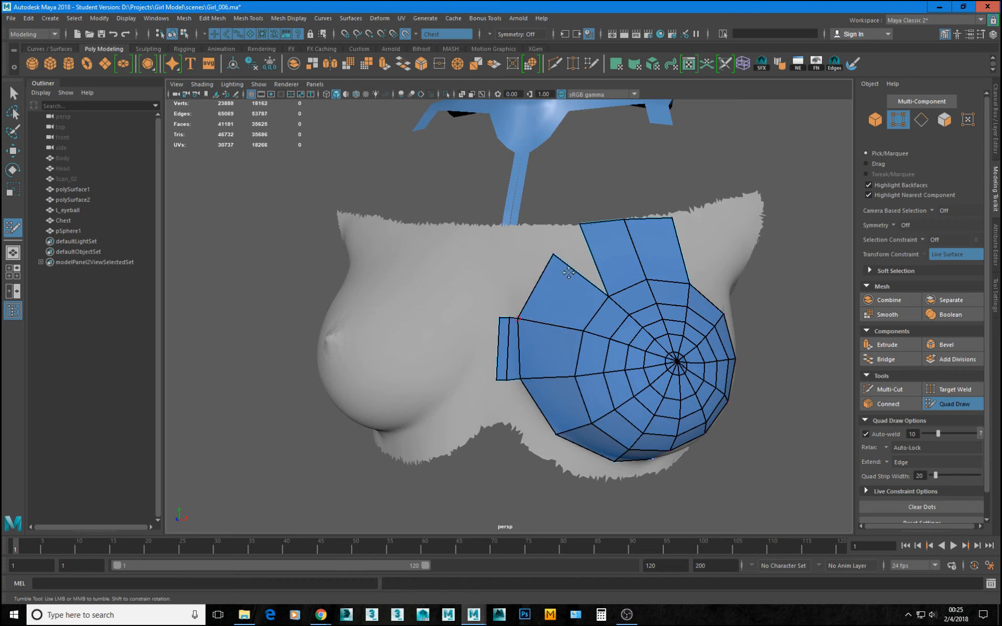
mouse_move(554, 256)
left_mouse_down()
mouse_move(575, 233)
mouse_move(552, 229)
left_mouse_up()
mouse_move(678, 283)
left_mouse_down("alt")
mouse_move(571, 294)
mouse_move(665, 233)
mouse_move(713, 226)
mouse_move(707, 287)
mouse_move(668, 318)
left_mouse_up("alt")
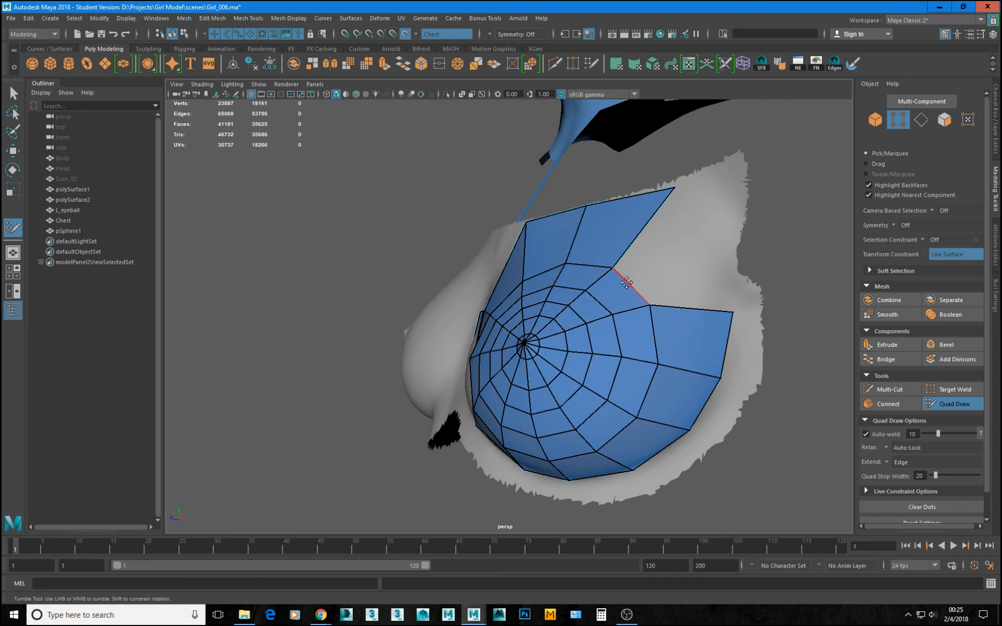
Fill the remaining gap at the upper outer border with a quad and tidy the surrounding border vertices.
left_click_drag(627, 283, 675, 187)
left_click_drag(704, 272, 718, 330)
left_click_drag(543, 228, 531, 229)
mouse_move(575, 272)
left_mouse_down("alt")
mouse_move(705, 306)
mouse_move(623, 300)
mouse_move(655, 285)
mouse_move(648, 307)
mouse_move(577, 264)
left_mouse_up("alt")
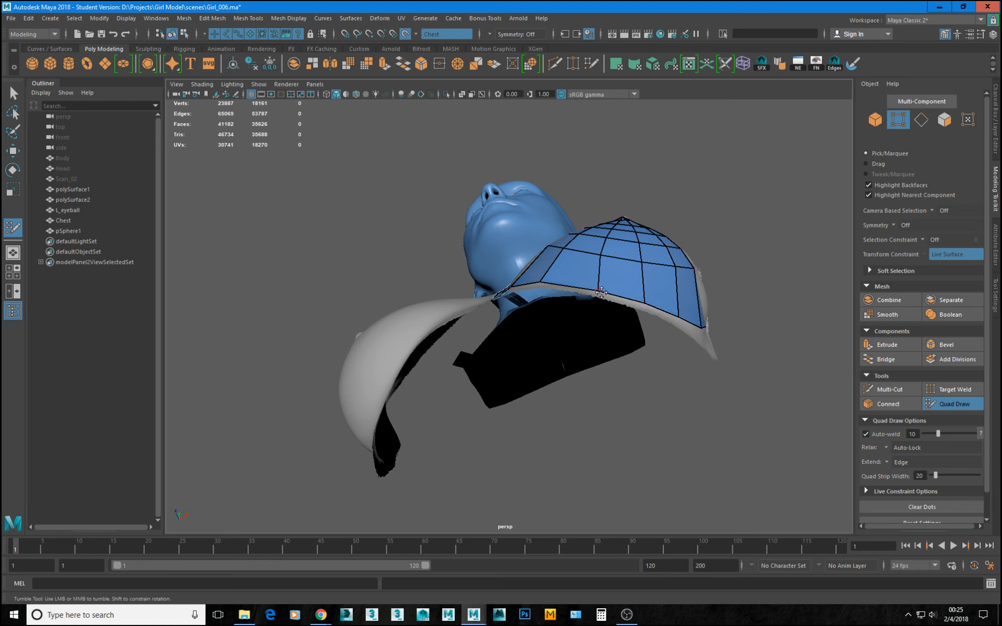
Insert an edge loop through the outermost ring of faces around the breast.
left_click_drag(595, 291, 657, 367, "alt")
left_click_drag(553, 386, 580, 398, "alt")
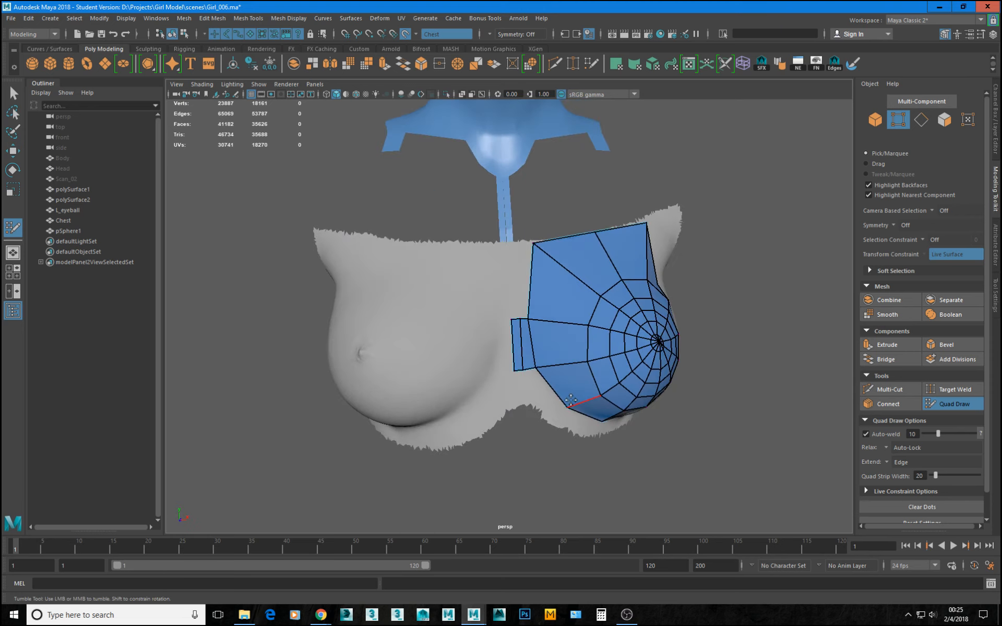
left_click(549, 327, "ctrl")
mouse_move(549, 328)
left_mouse_down("alt")
mouse_move(687, 349)
mouse_move(571, 338)
mouse_move(510, 371)
mouse_move(584, 382)
mouse_move(622, 375)
left_mouse_up("alt")
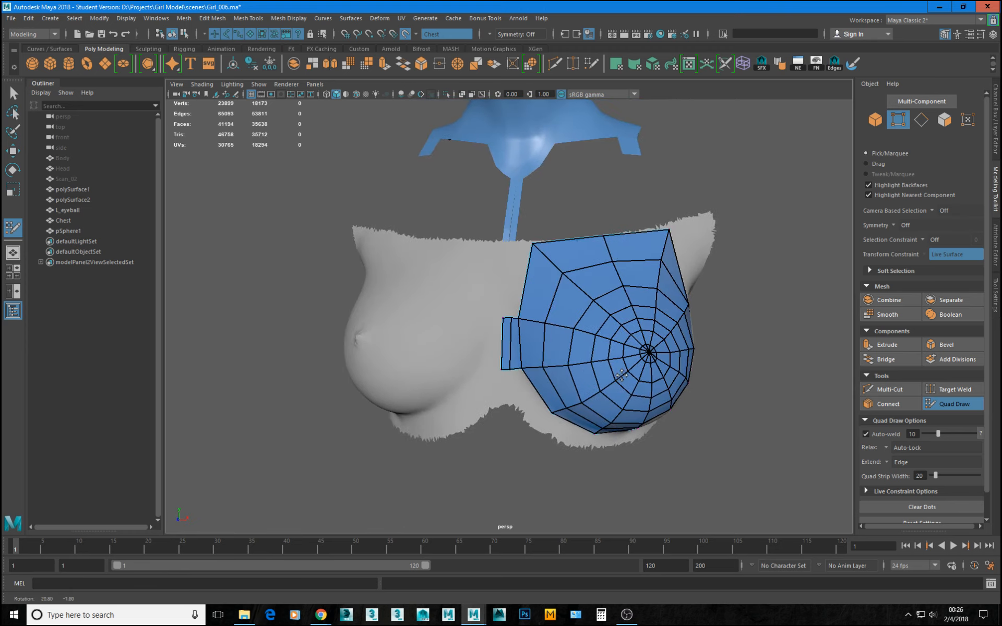
Extend the two narrow centre columns up to the scan's top edge, joining them to the breast patch.
right_click_drag(622, 374, 598, 368, "alt")
left_click_drag(598, 368, 571, 351, "alt")
scroll(572, 351, "up", 6)
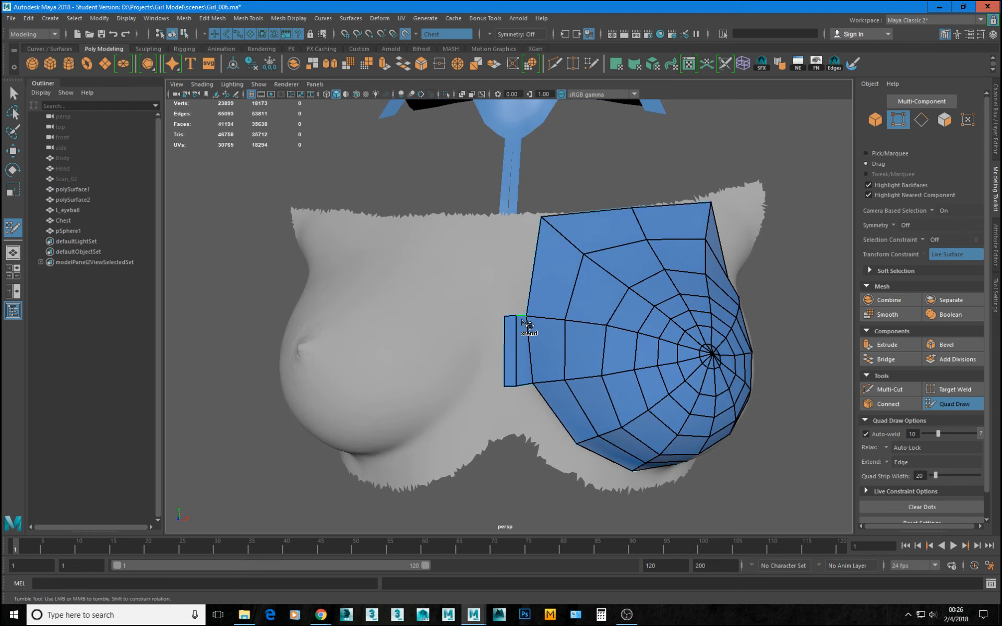
left_click_drag(522, 320, 522, 248)
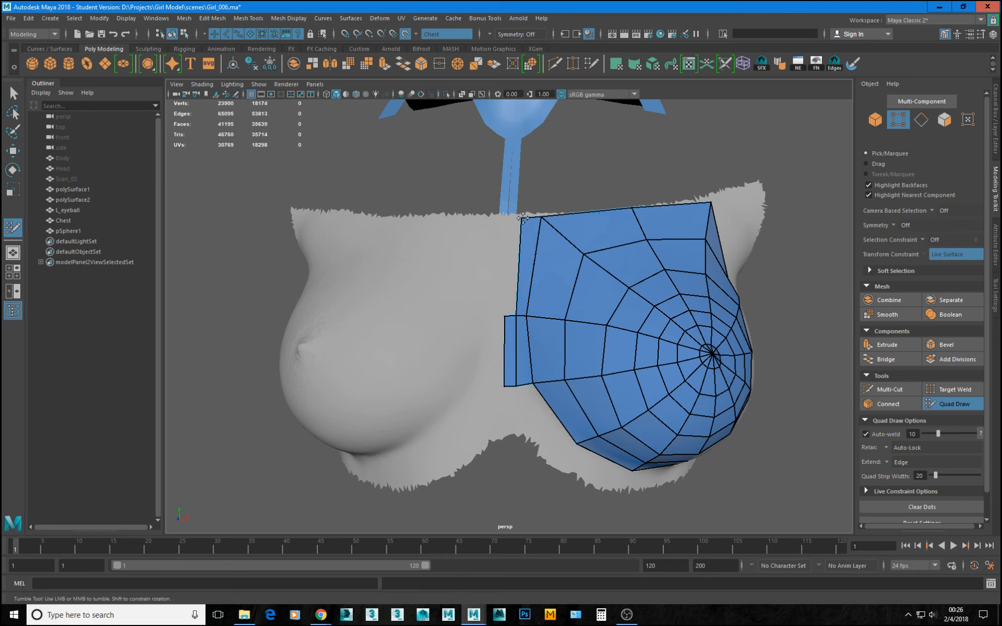
left_click_drag(514, 275, 509, 274)
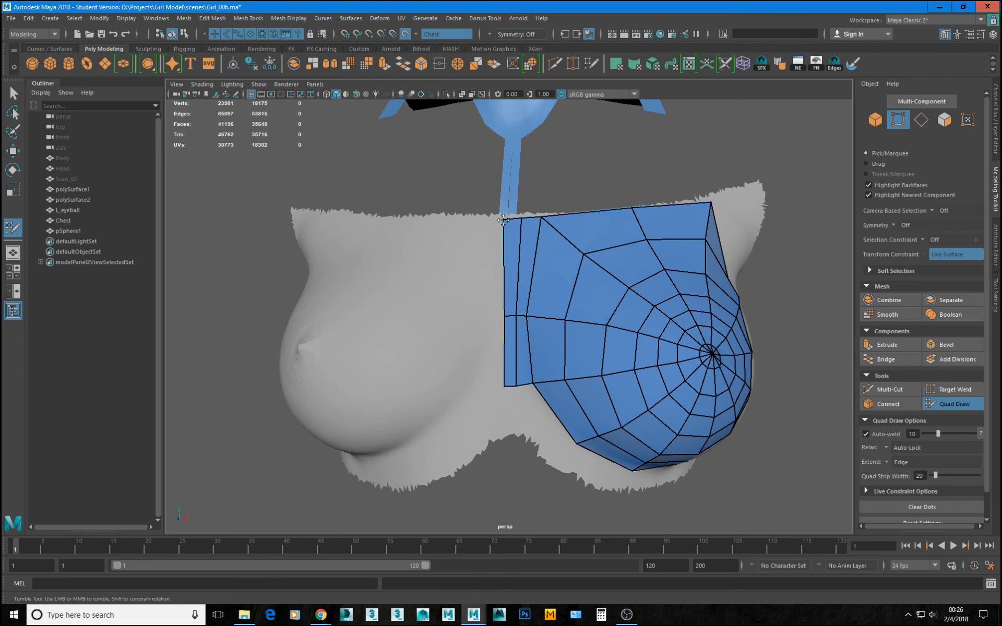
Extend the bottom edges of the two narrow centre columns down to the scan's lower edge between the breasts.
scroll(471, 322, "down", 2)
left_click_drag(472, 322, 466, 251, "alt")
scroll(490, 303, "up", 2)
left_click_drag(519, 344, 543, 409, "alt")
scroll(521, 396, "down", 3)
scroll(517, 369, "up", 2)
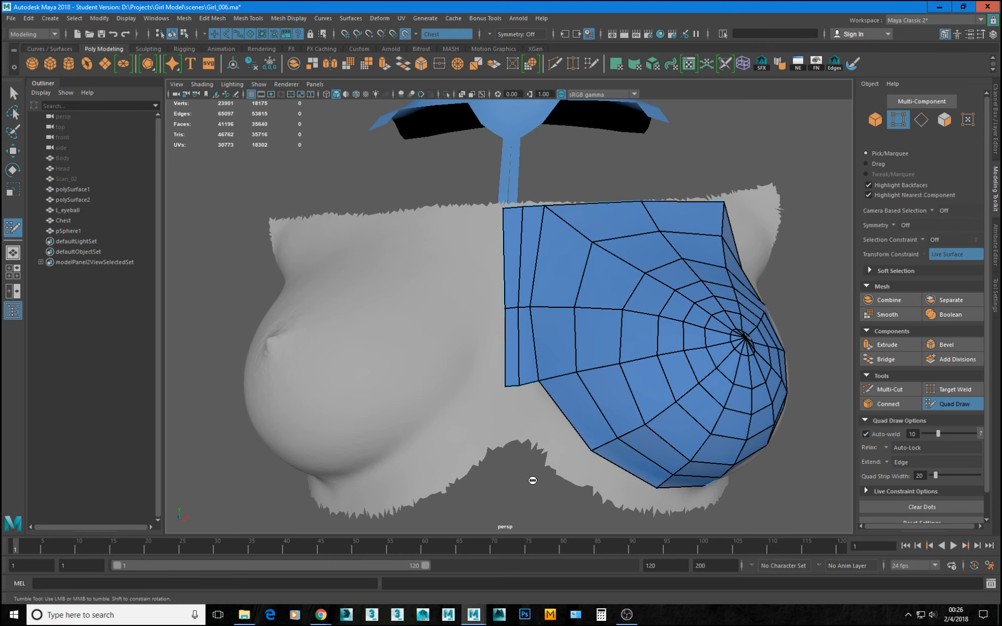
left_click_drag(622, 467, 533, 416, "alt")
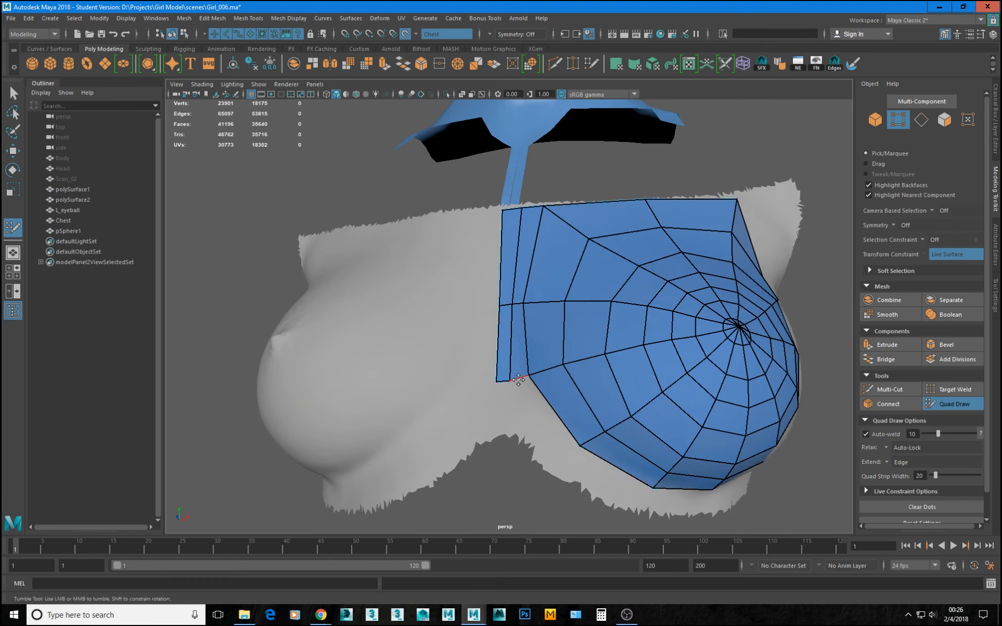
mouse_move(503, 384)
left_mouse_down()
mouse_move(504, 438)
mouse_move(581, 437)
mouse_move(549, 435)
left_mouse_up()
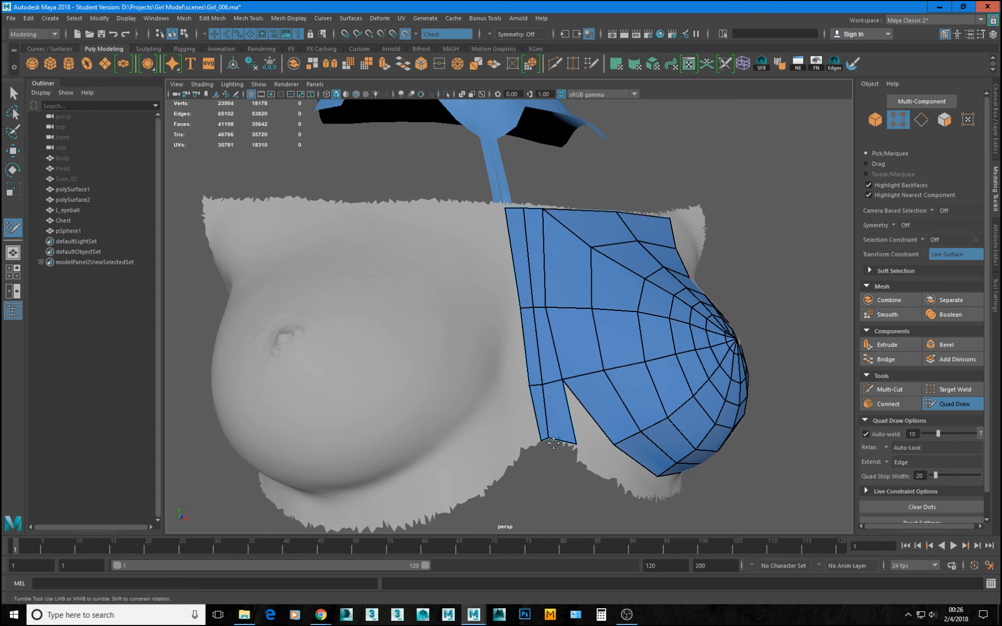
Raise the breast patch's upper outer corner vertex to the Chest scan's top edge.
left_click_drag(596, 454, 563, 452, "alt")
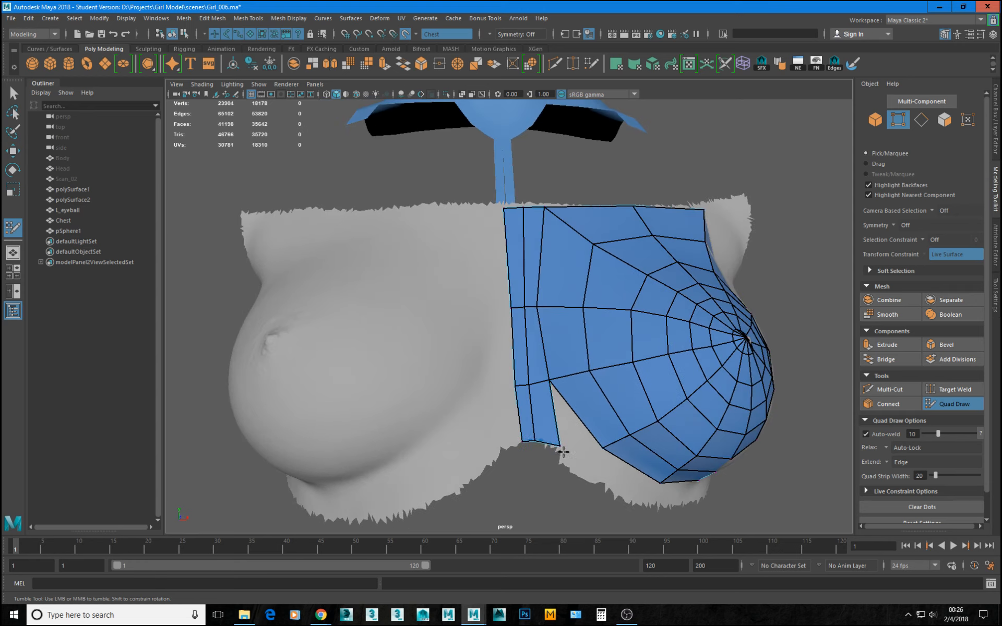
left_click_drag(535, 223, 544, 203, "alt")
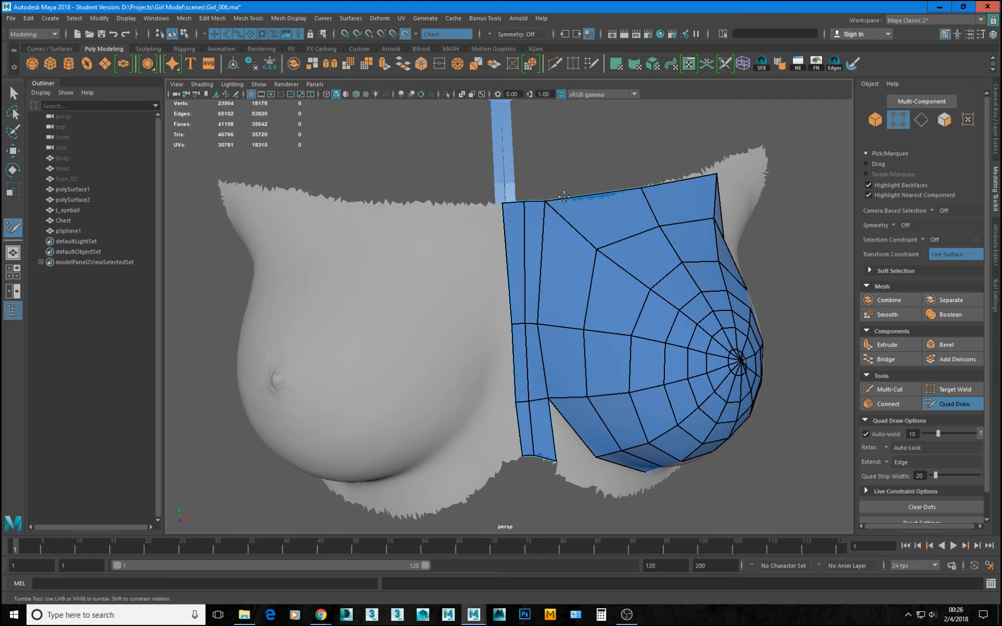
left_click_drag(710, 176, 710, 160)
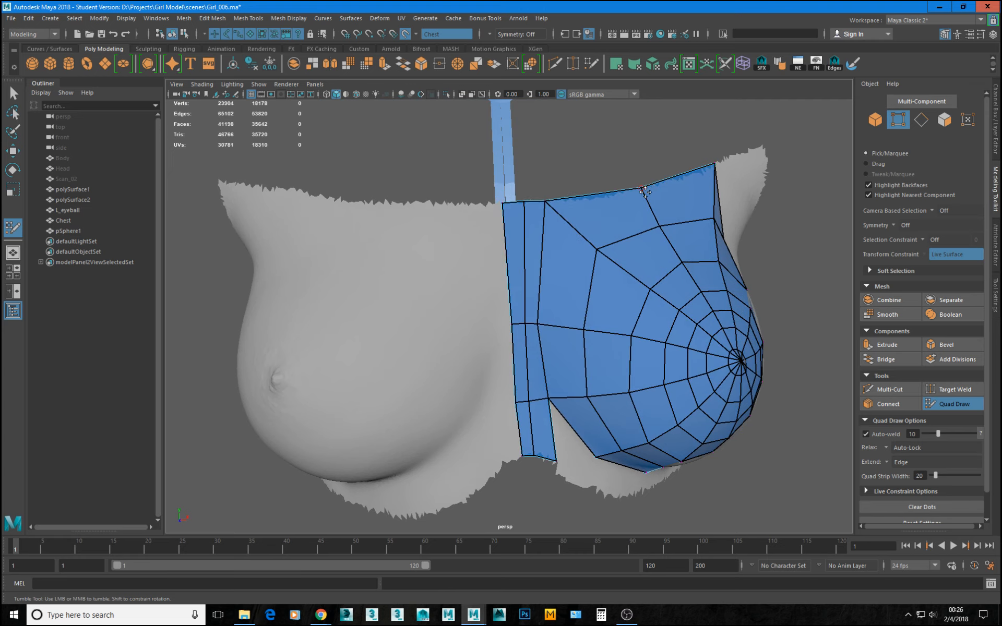
Fill the gap between the centre columns' lower end and the breast border with a quad, and save the scene over Girl_006.ma.
left_click_drag(646, 189, 463, 345, "alt")
right_click_drag(463, 345, 539, 405, "alt")
mouse_move(539, 405)
left_mouse_down("alt")
mouse_move(539, 431)
mouse_move(525, 419)
left_mouse_up("alt")
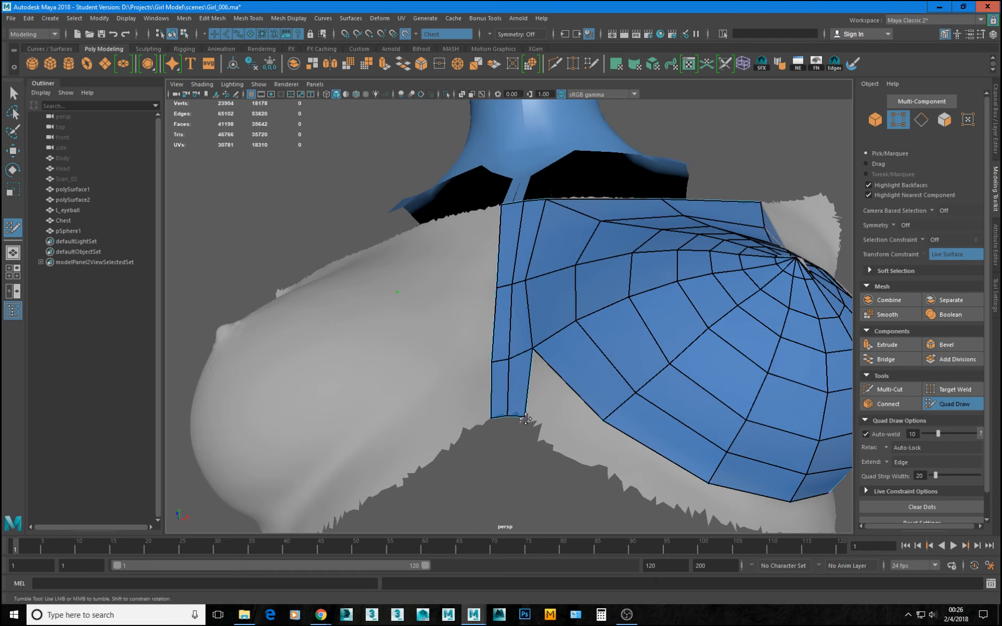
mouse_move(595, 403)
left_mouse_down("alt")
mouse_move(537, 429)
mouse_move(529, 422)
mouse_move(539, 476)
left_mouse_up("alt")
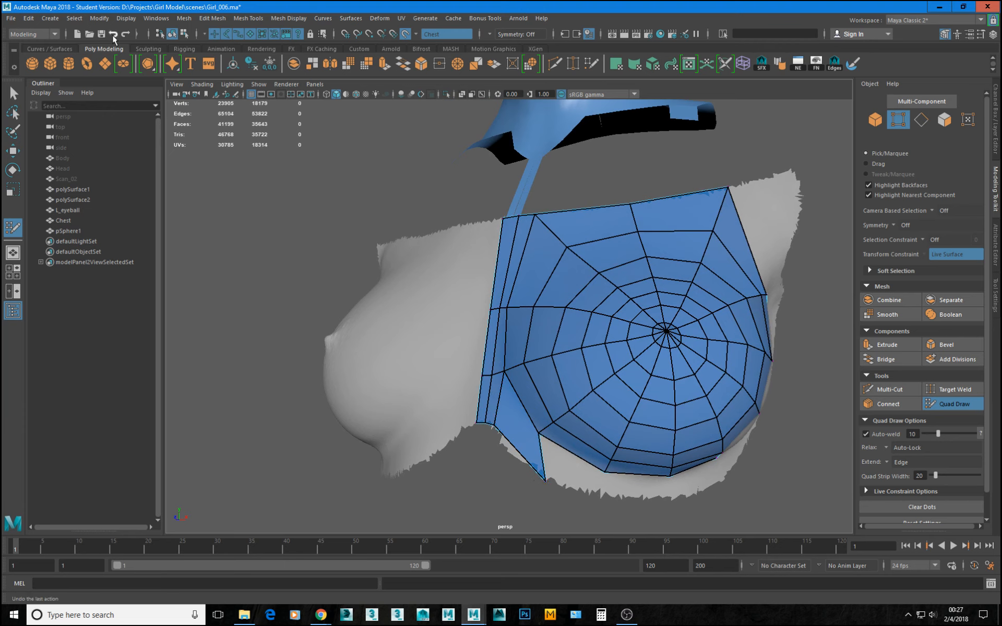
left_click(102, 34)
key("Return")
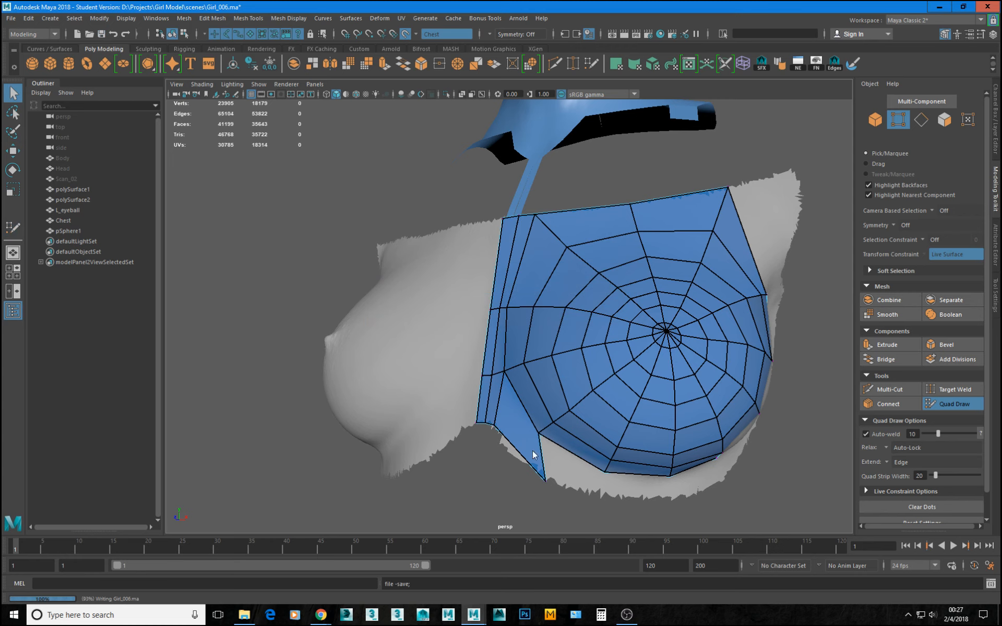
Slide the new quad's lower corner vertex up along its edge, shortening the quad below the inner breast border.
left_click_drag(391, 338, 396, 251, "alt")
middle_click_drag(574, 493, 546, 364, "alt")
scroll(545, 365, "up", 3)
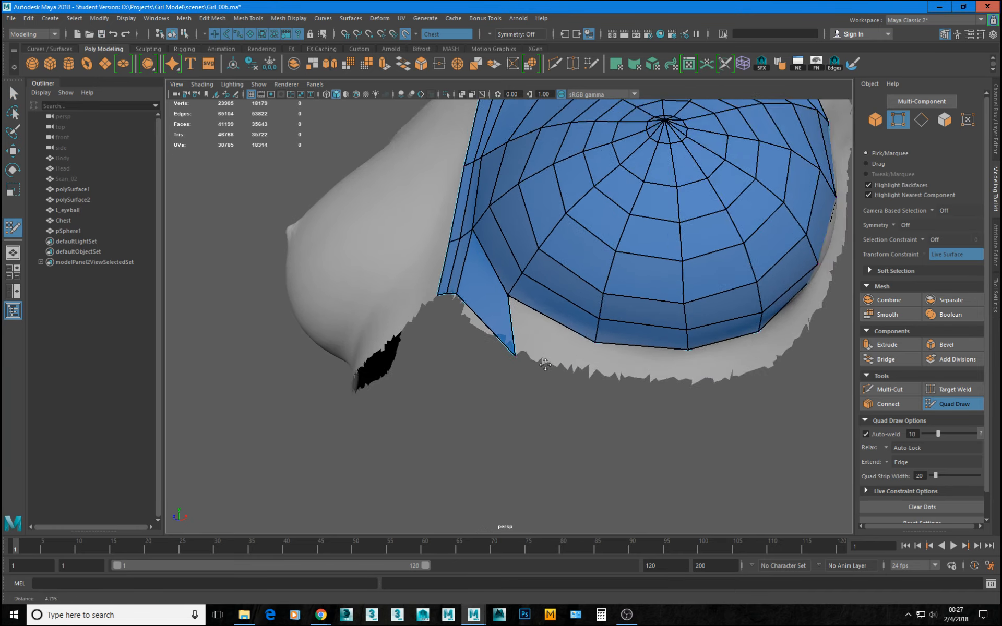
right_click_drag(545, 365, 534, 399, "alt")
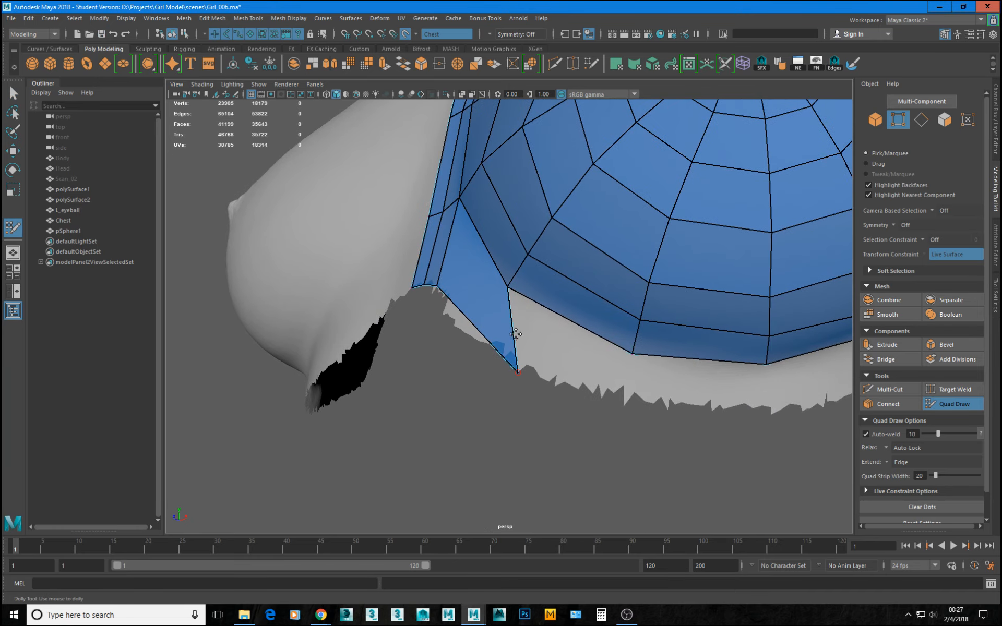
key("q")
left_click(516, 372)
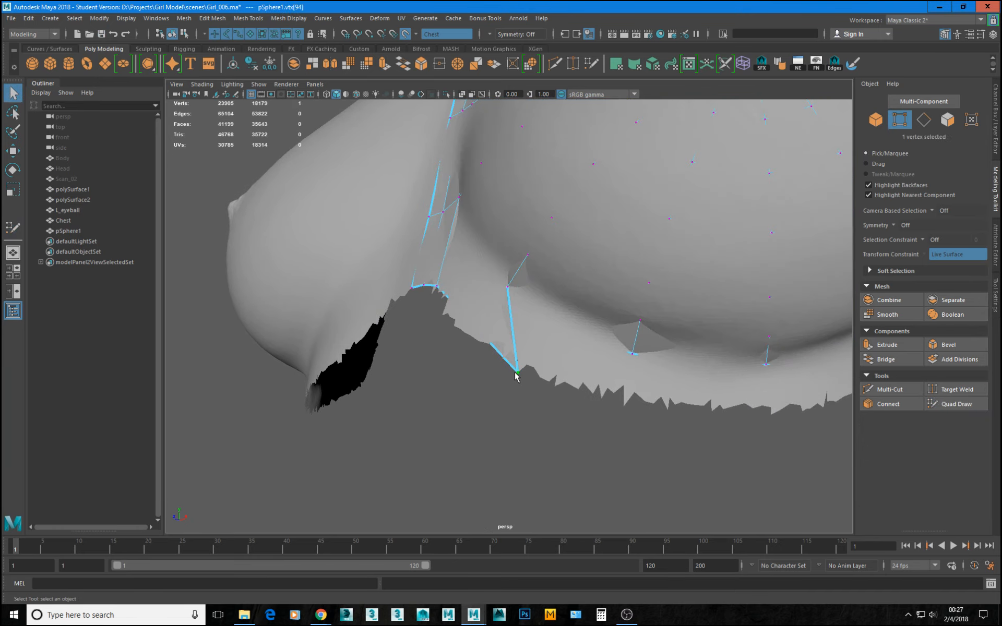
key("w")
left_click_drag(517, 372, 511, 339)
left_click(954, 404)
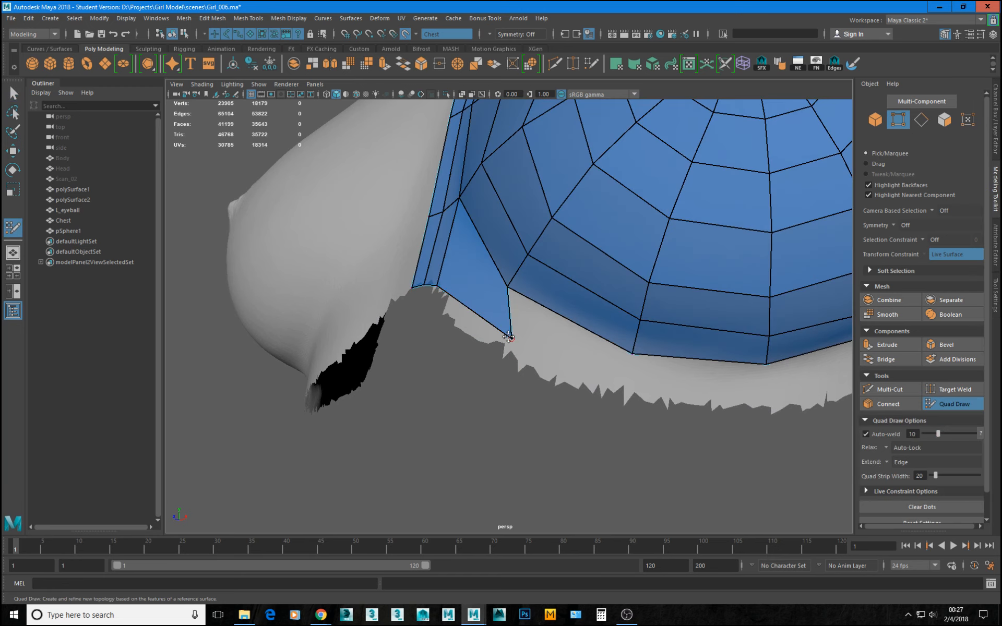
Extend the border edges under the breast into a row of quads along the scan's lower edge, welding the outermost neighbouring corners.
mouse_move(501, 334)
left_mouse_down("alt")
mouse_move(494, 348)
mouse_move(527, 370)
mouse_move(573, 318)
mouse_move(557, 282)
mouse_move(562, 355)
left_mouse_up("alt")
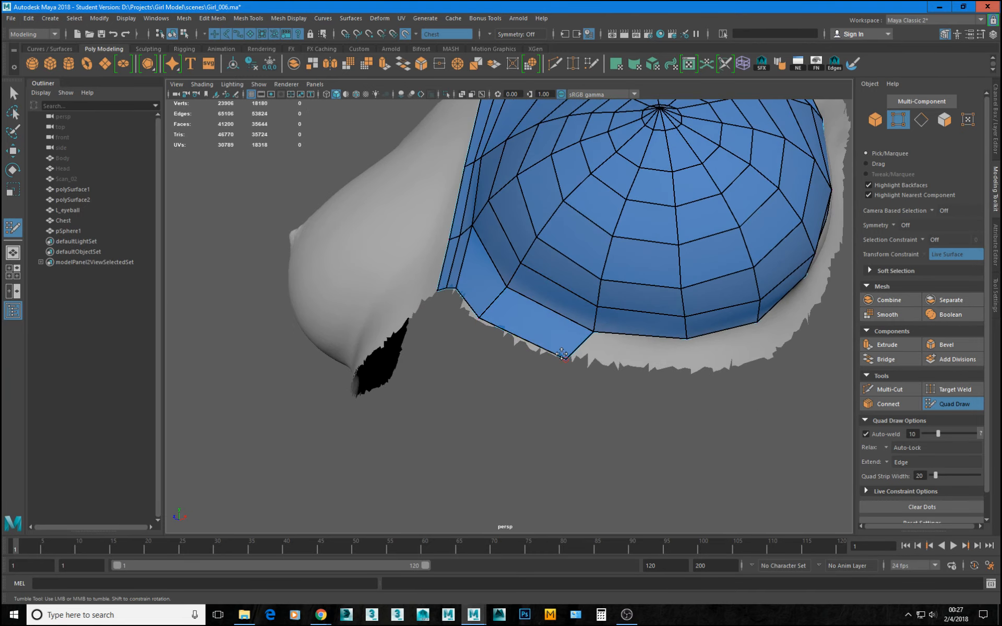
left_click(647, 339)
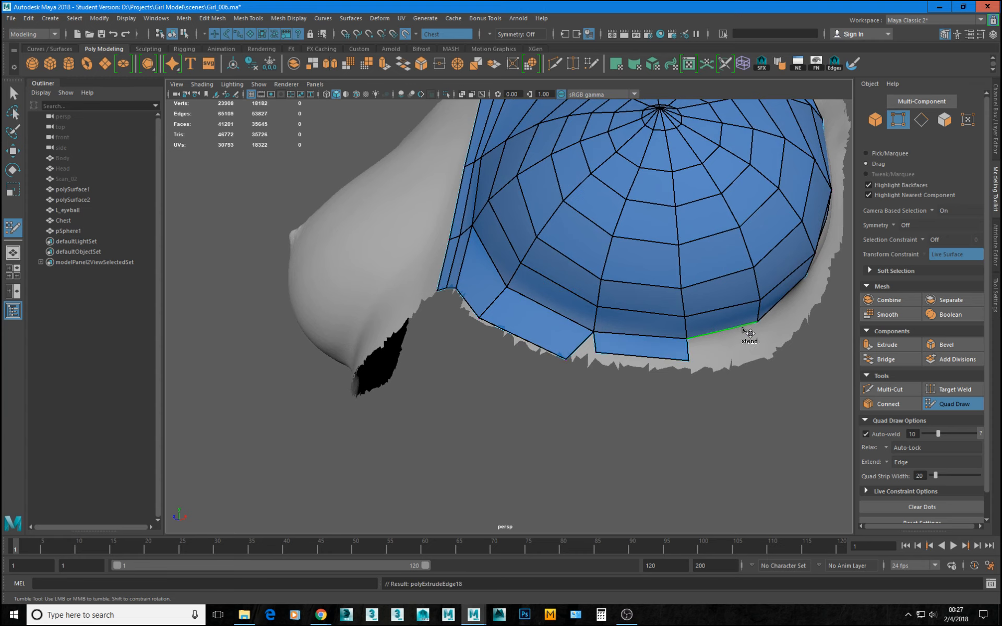
left_click_drag(823, 352, 682, 318, "alt")
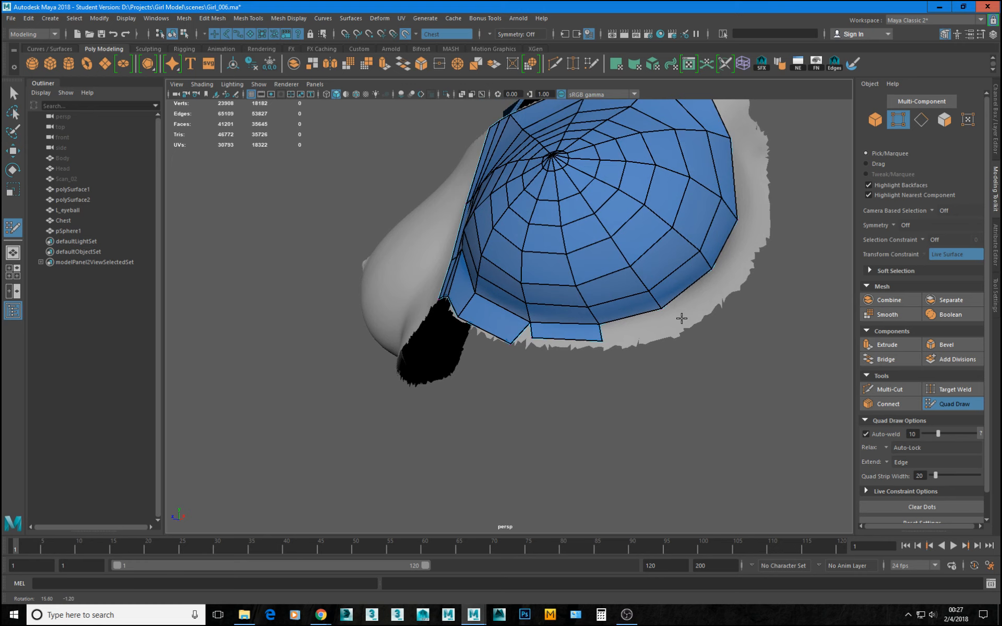
left_click(629, 318)
left_click(688, 292)
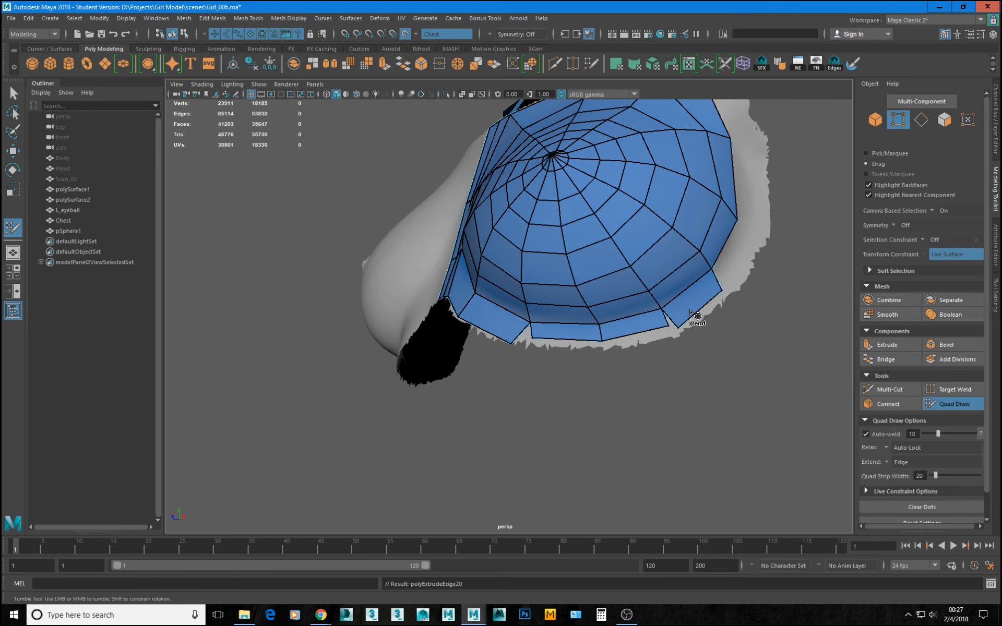
left_click_drag(678, 328, 668, 326)
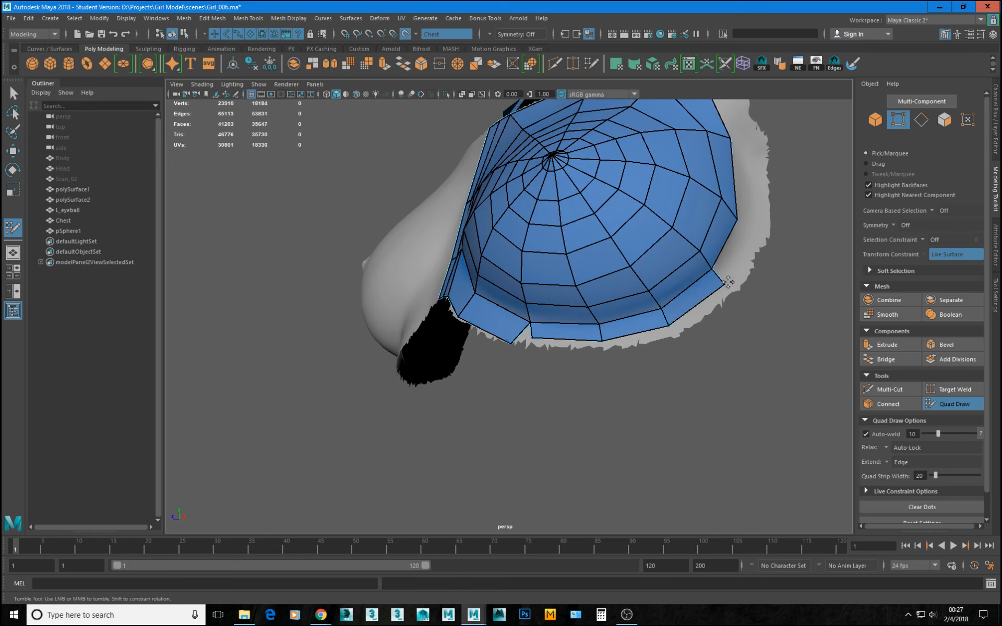
Extend the next border edges up the breast's outer side into quads and weld their adjoining corners.
left_click_drag(744, 284, 532, 238, "alt")
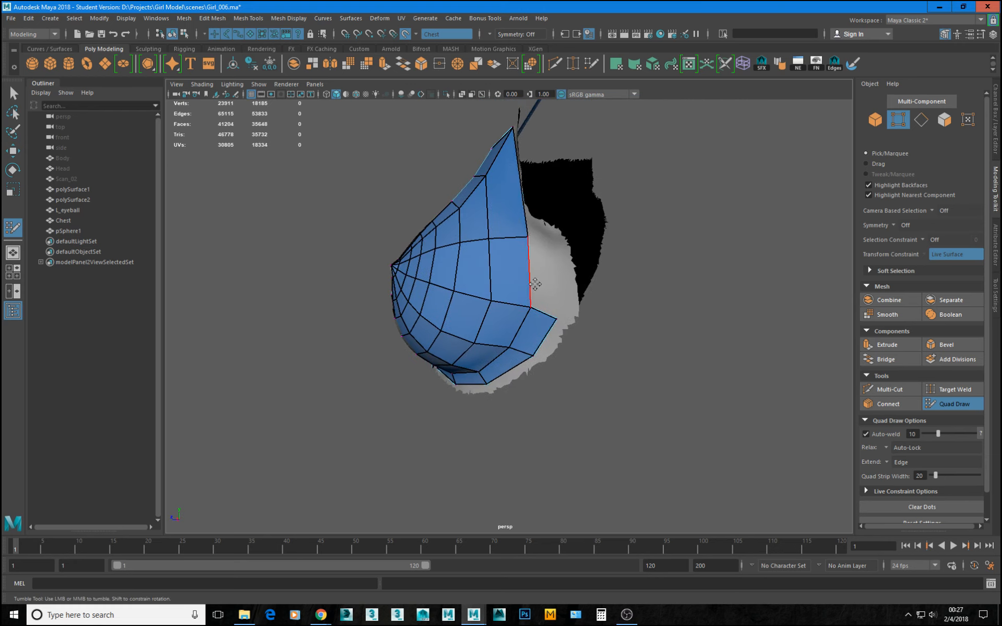
mouse_move(533, 286)
left_mouse_down()
mouse_move(561, 293)
mouse_move(559, 311)
left_mouse_up()
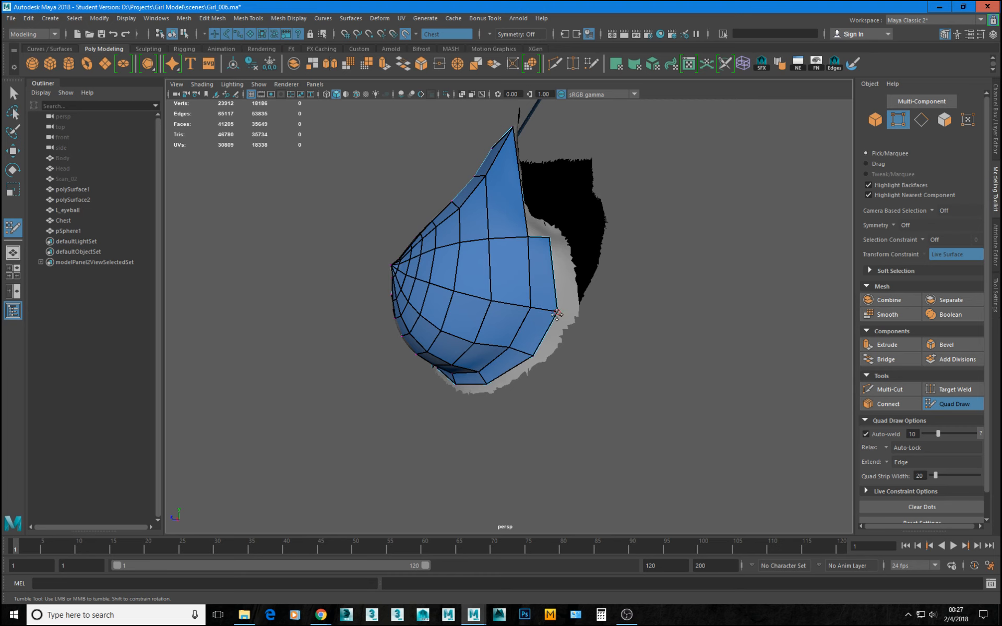
left_click_drag(504, 353, 616, 342, "alt")
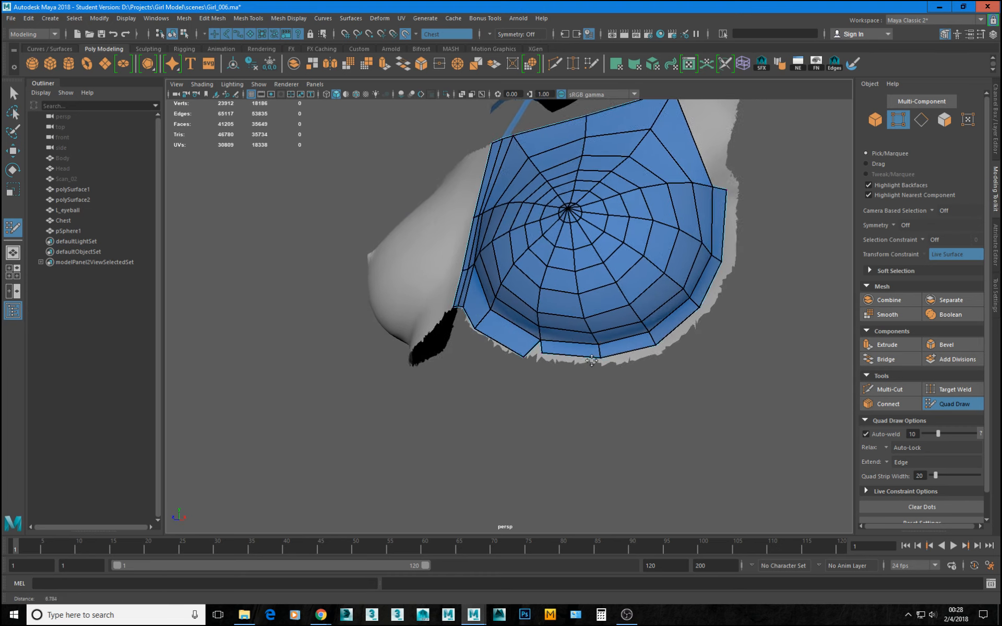
Weld the remaining gap in the quad row under the breast and slide the merged vertex closer to the breast border.
right_click_drag(564, 365, 591, 417, "alt")
mouse_move(578, 408)
left_mouse_down("alt")
mouse_move(586, 406)
mouse_move(546, 384)
left_mouse_up("alt")
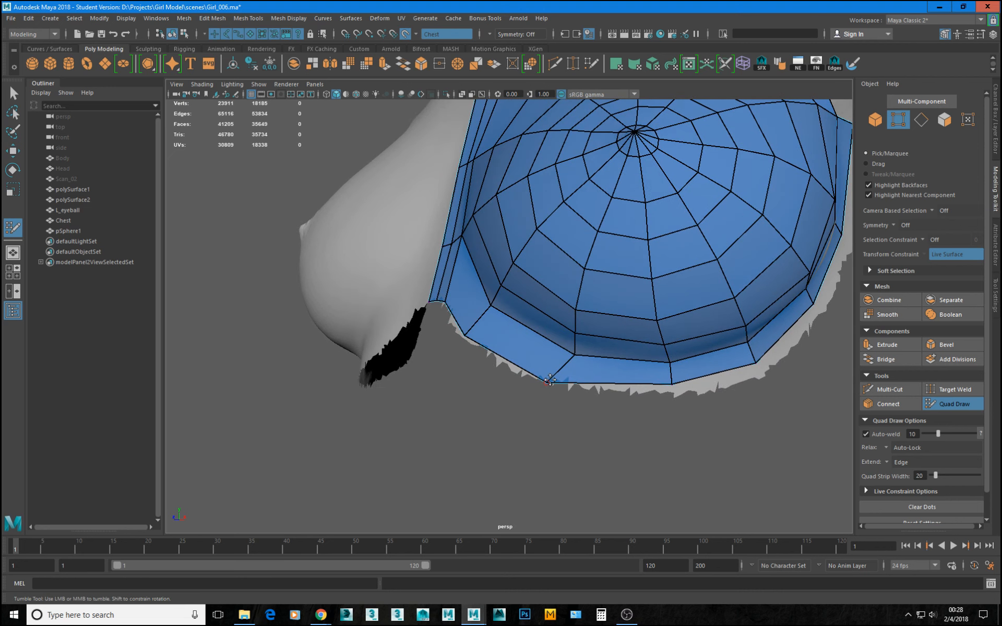
key("q")
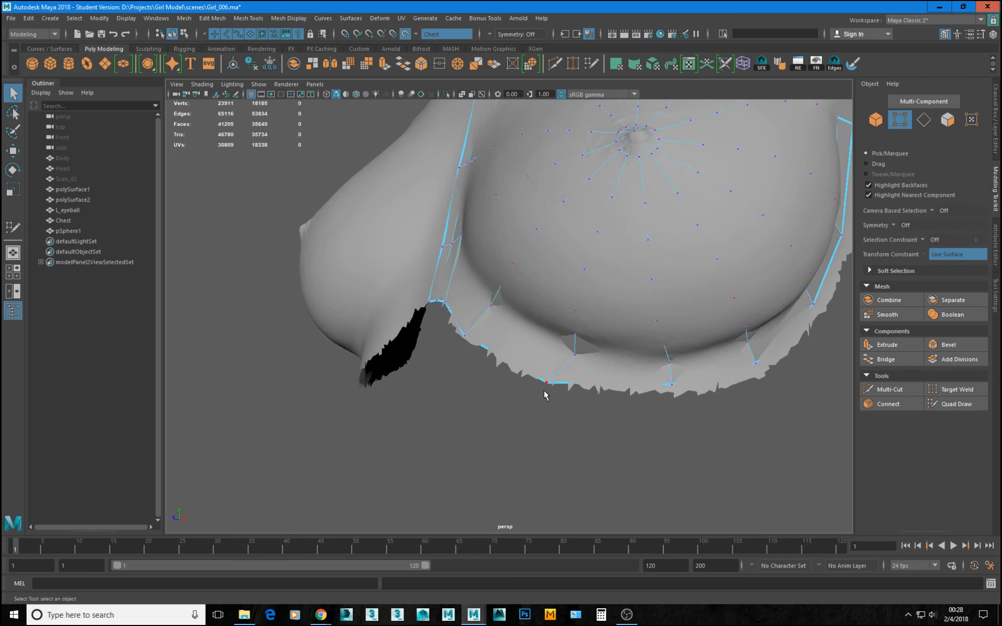
left_click(545, 383)
key("w")
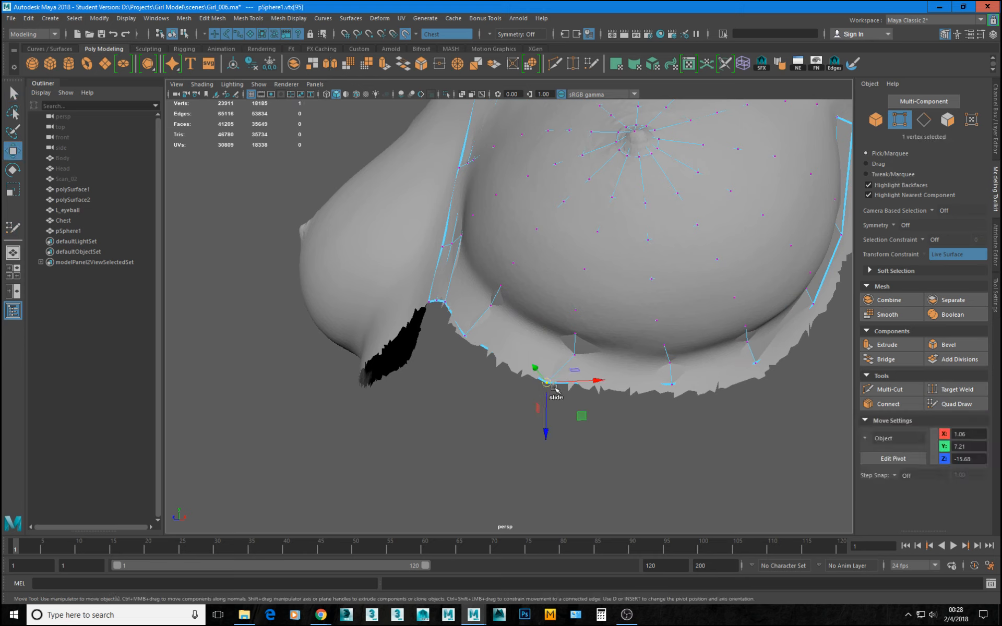
left_click_drag(551, 389, 576, 383)
left_click(962, 410)
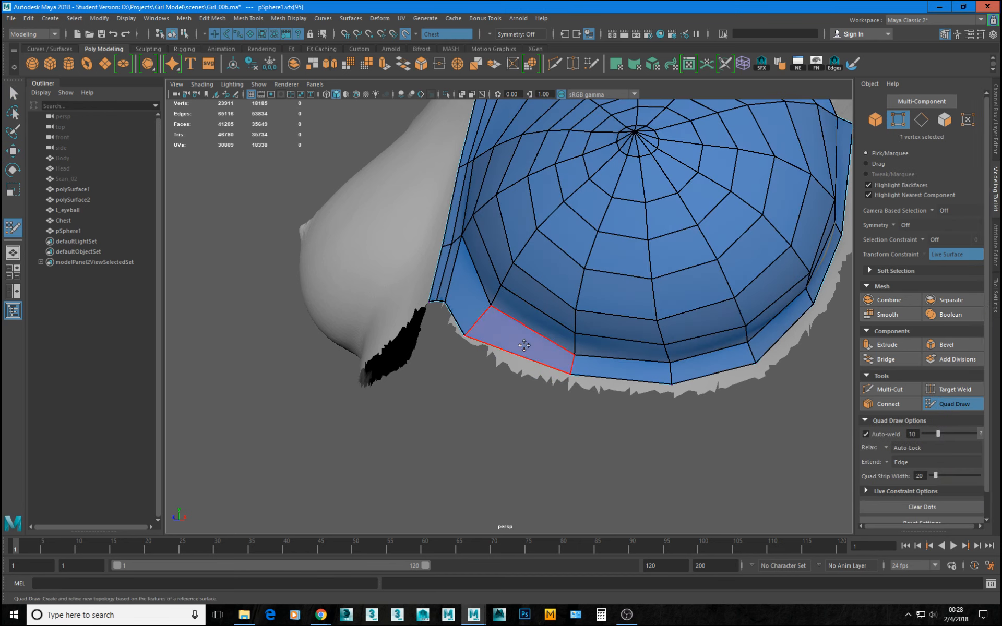
Examine the extended breast patch from the front, side and below for even topology and fit to the scan.
mouse_move(519, 336)
left_mouse_down("alt")
mouse_move(548, 360)
mouse_move(495, 359)
left_mouse_up("alt")
scroll(499, 357, "down", 5)
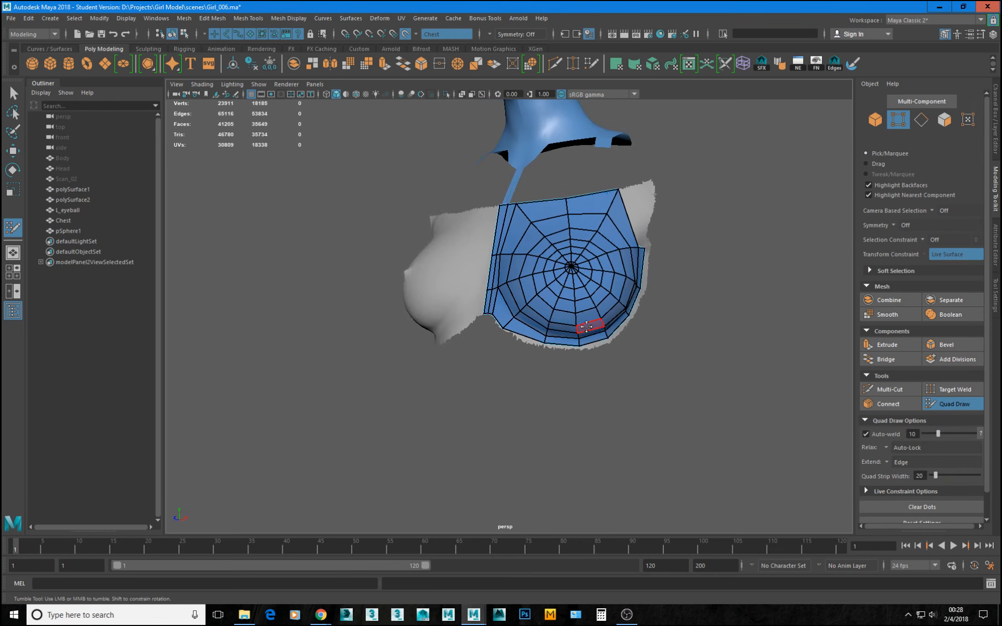
middle_click_drag(580, 328, 489, 365, "alt")
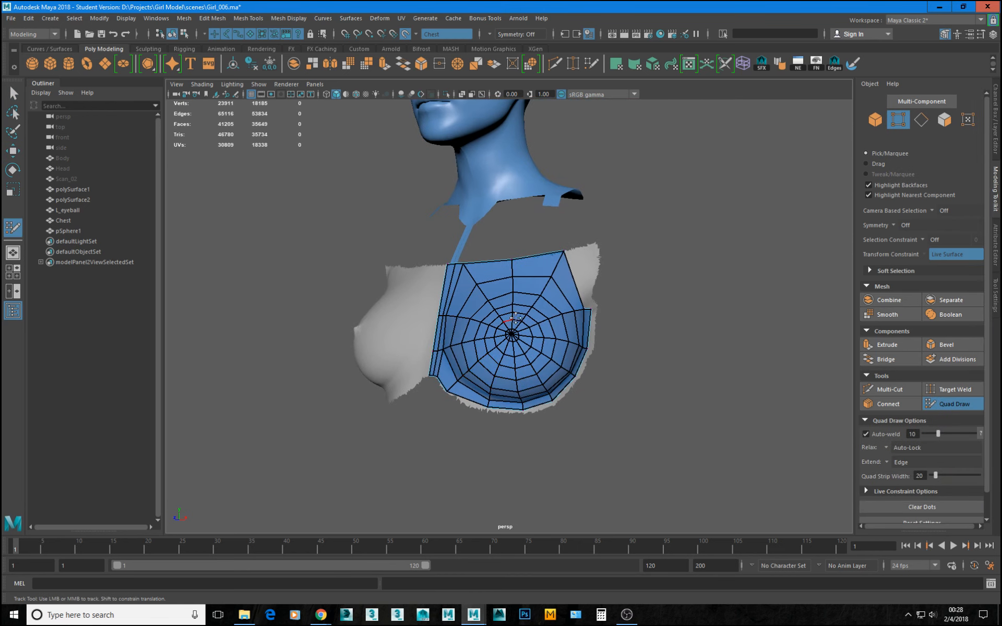
left_click_drag(515, 317, 581, 349, "alt")
scroll(412, 308, "up", 3)
left_click_drag(412, 308, 445, 286, "alt")
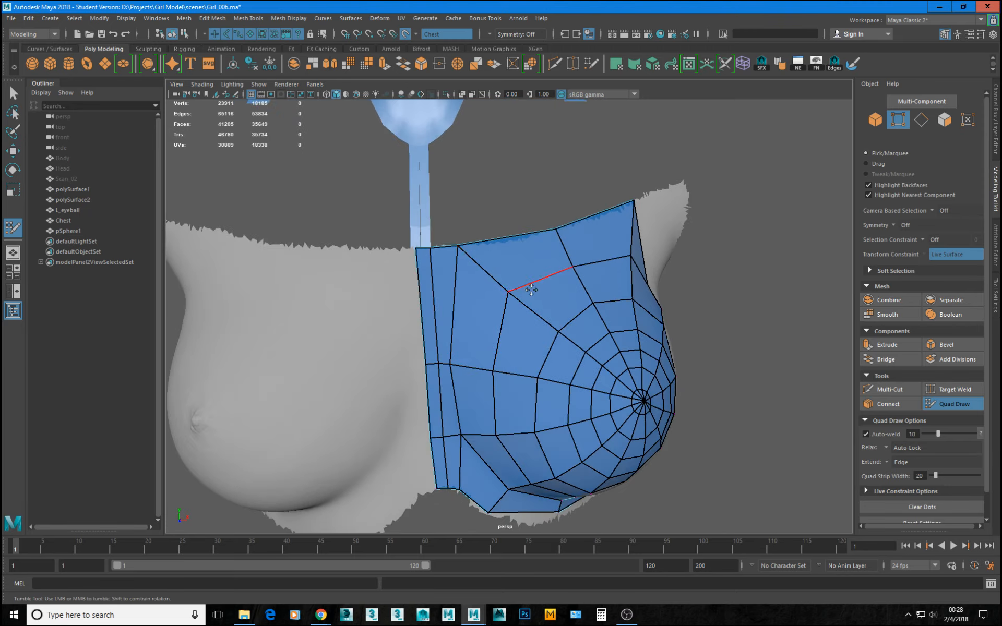
right_click_drag(531, 290, 528, 307, "alt")
left_click_drag(509, 300, 423, 281, "alt")
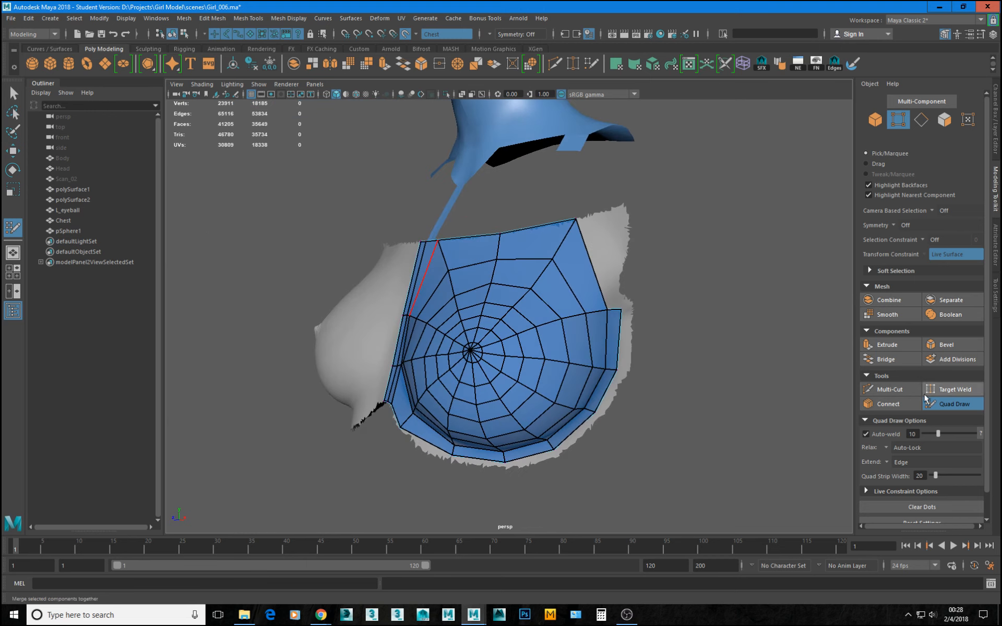
mouse_move(572, 286)
left_mouse_down("alt")
mouse_move(689, 317)
mouse_move(614, 309)
left_mouse_up("alt")
Isolate pSphere1 in the perspective view and inspect its shape in smooth mesh preview.
left_click(930, 408)
right_click_drag(656, 333, 472, 308, "alt")
key("F8")
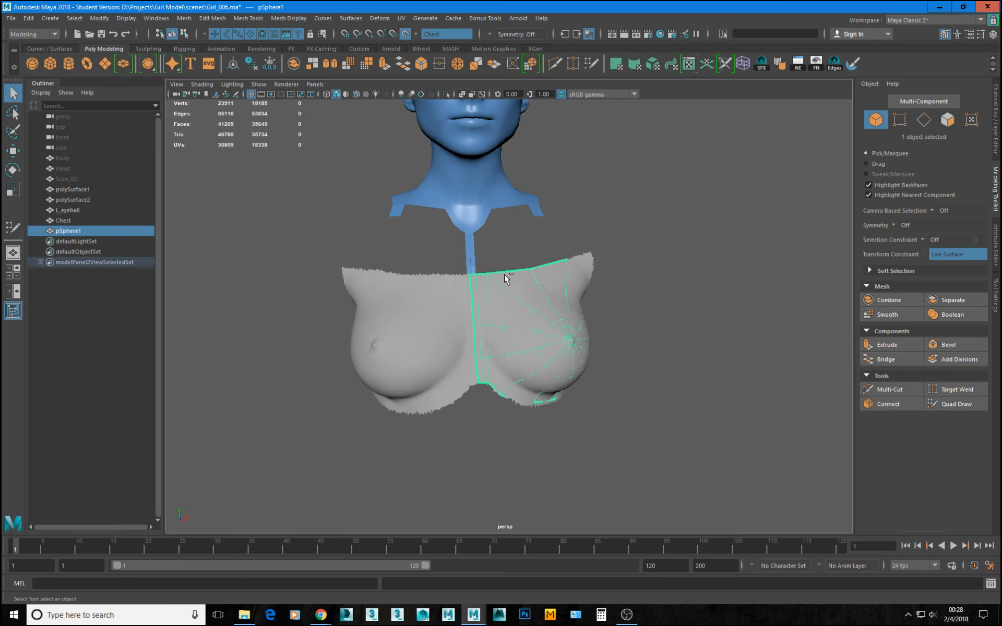
key("ctrl+1")
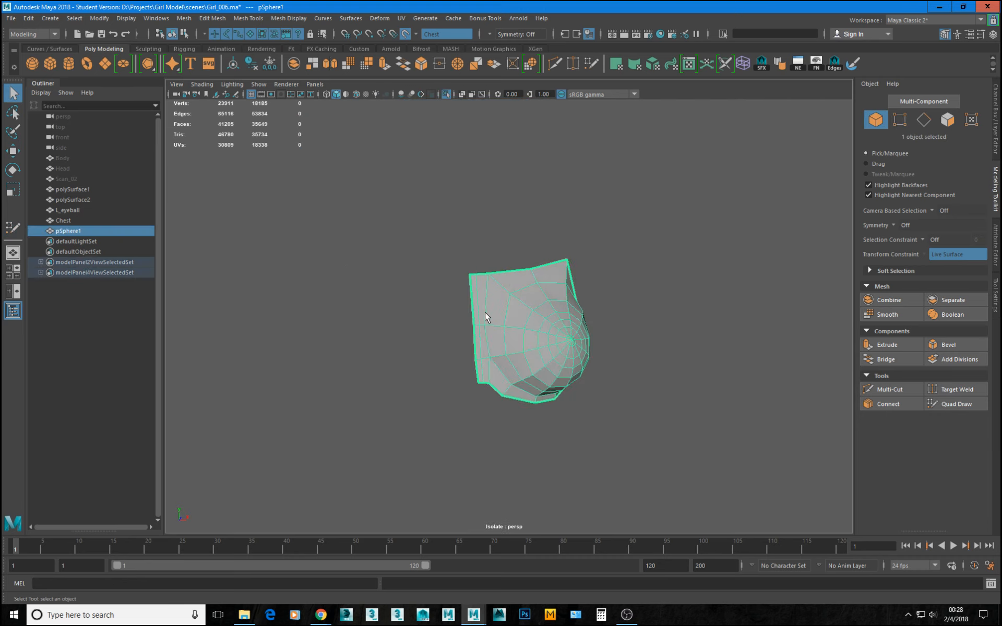
left_click_drag(485, 314, 553, 298, "alt")
key("3")
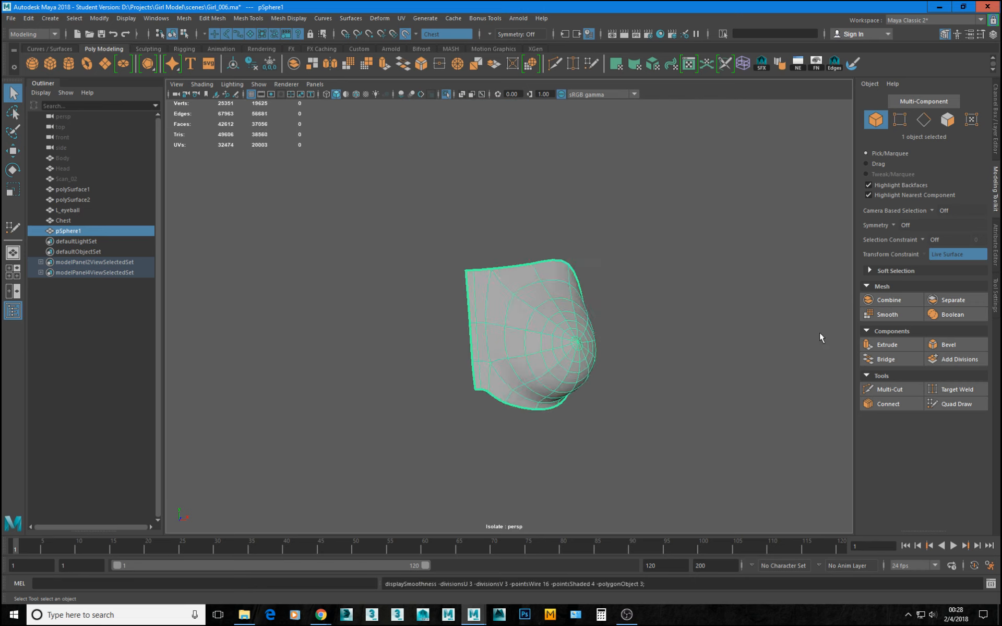
left_click(821, 335)
mouse_move(651, 335)
left_mouse_down("alt")
mouse_move(577, 335)
mouse_move(514, 313)
mouse_move(639, 296)
mouse_move(715, 306)
mouse_move(742, 345)
mouse_move(568, 334)
mouse_move(655, 334)
left_mouse_up("alt")
Select the four vertices along the patch's centre border and show them in the front view with the Scale tool active.
right_click_drag(496, 346, 472, 328)
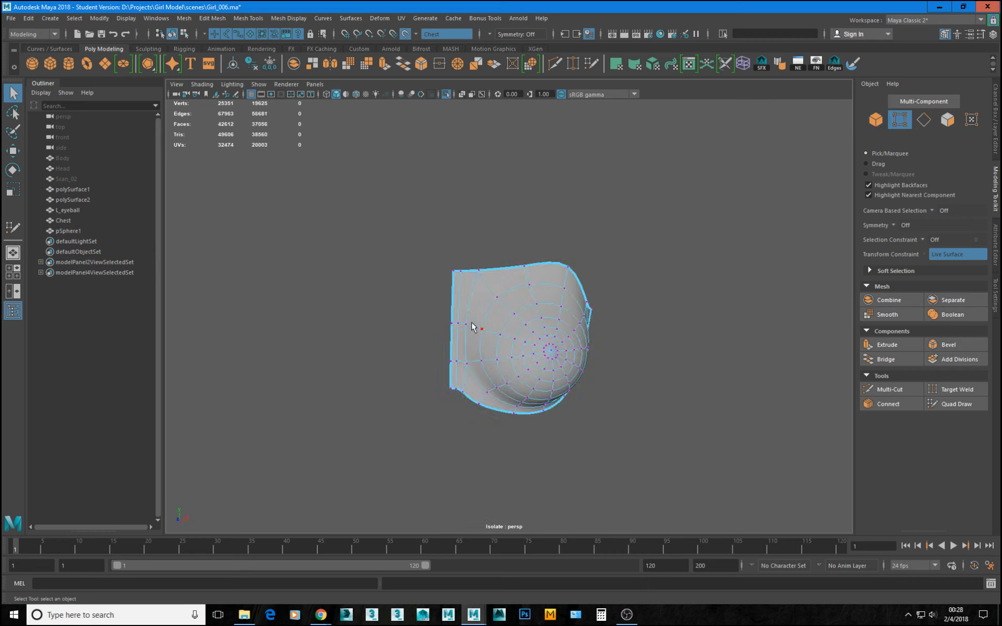
left_click_drag(427, 298, 455, 412)
key("space")
key("space")
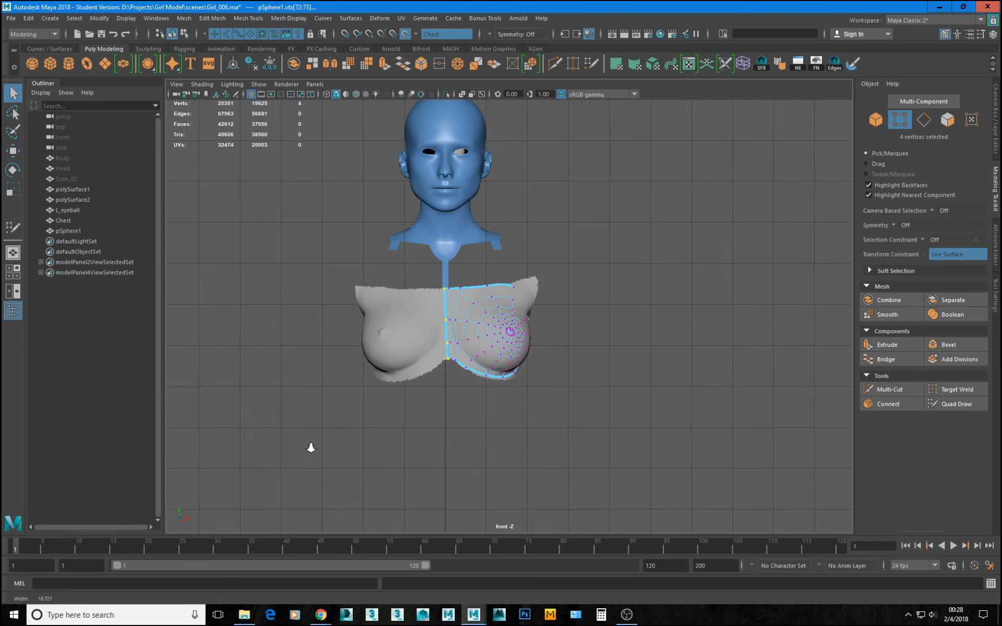
right_click_drag(311, 446, 415, 388, "alt")
key("r")
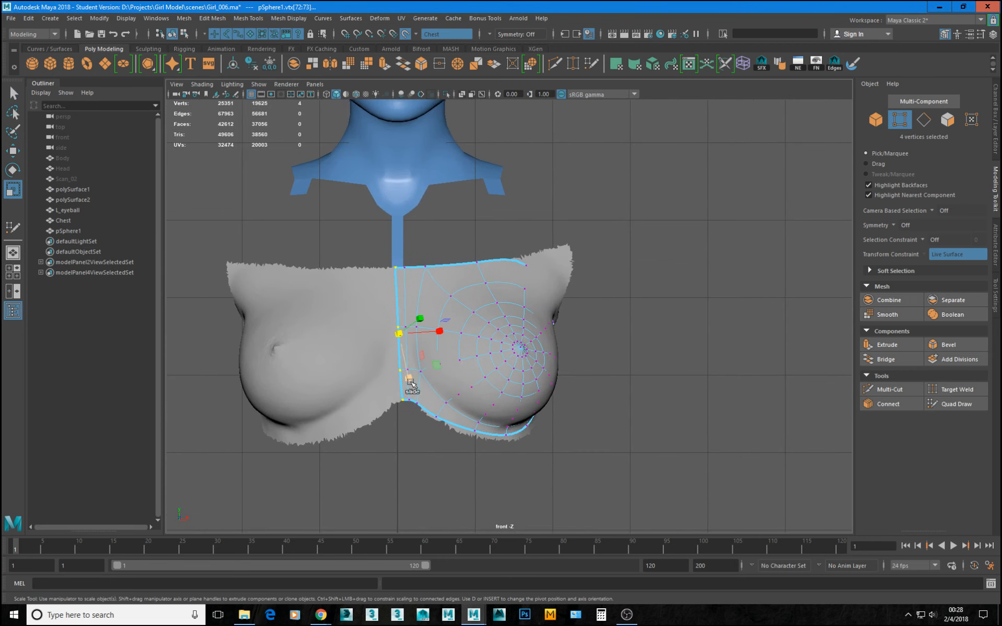
Turn off the live Chest surface and freeze the transformations of pSphere1 in unsmoothed display.
key("F8")
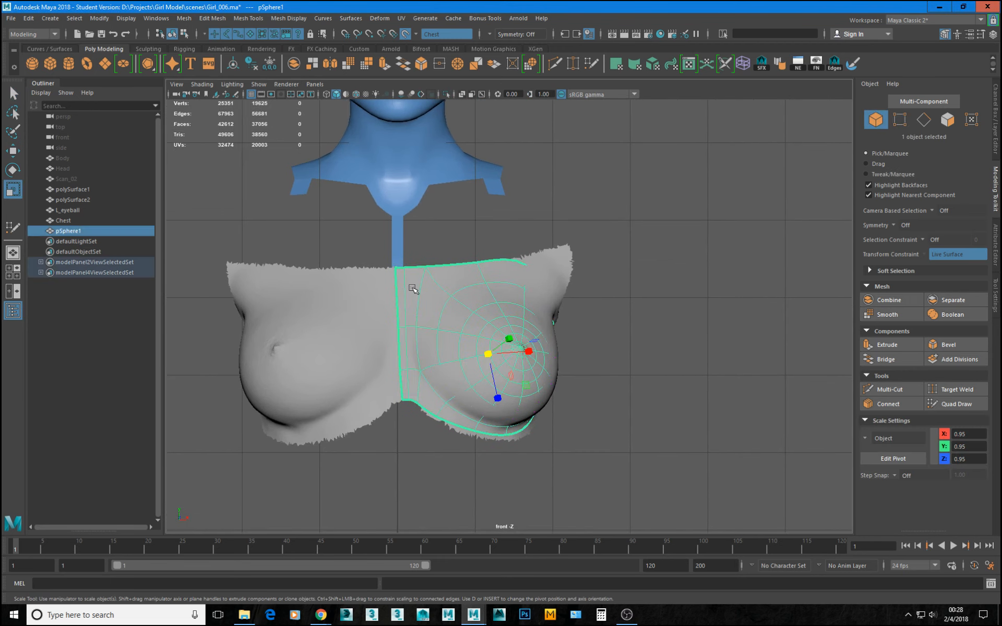
left_click(406, 35)
key("1")
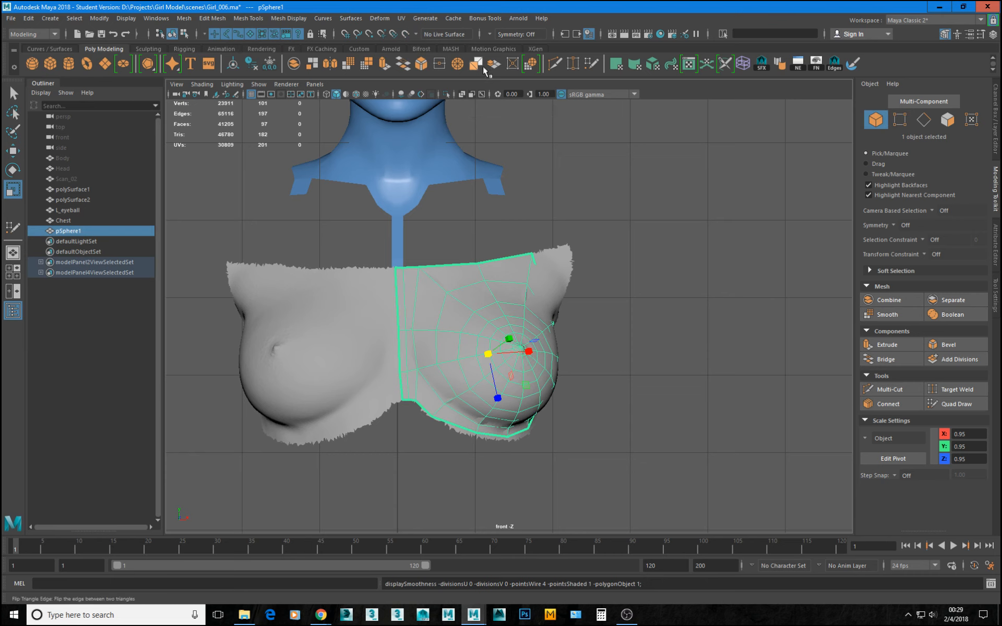
left_click(269, 64)
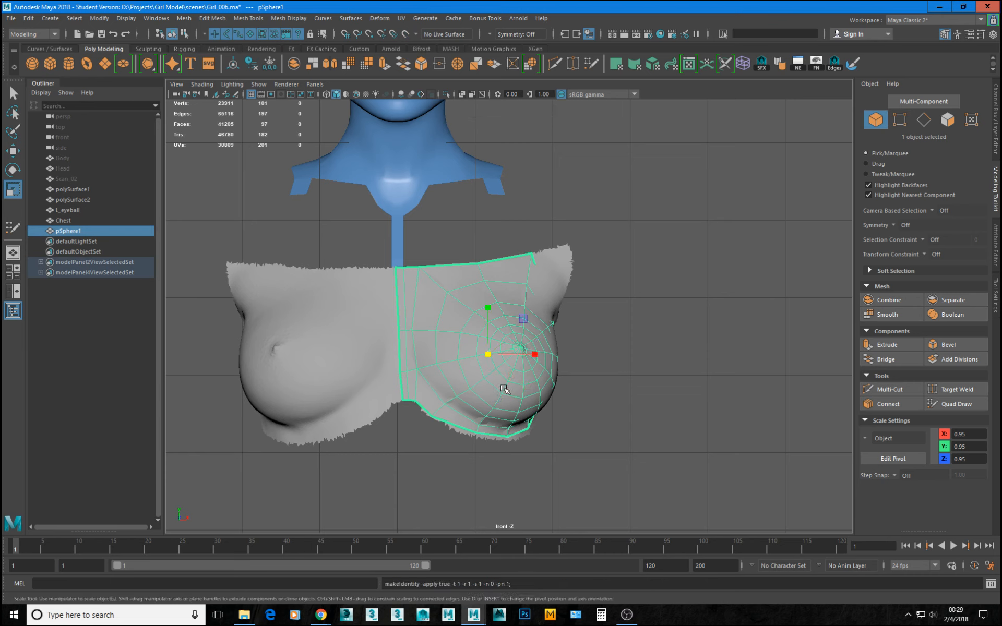
Move the pivot of pSphere1 horizontally onto the world centre line at X 0 in the front view.
key("d")
left_click_drag(512, 352, 422, 351)
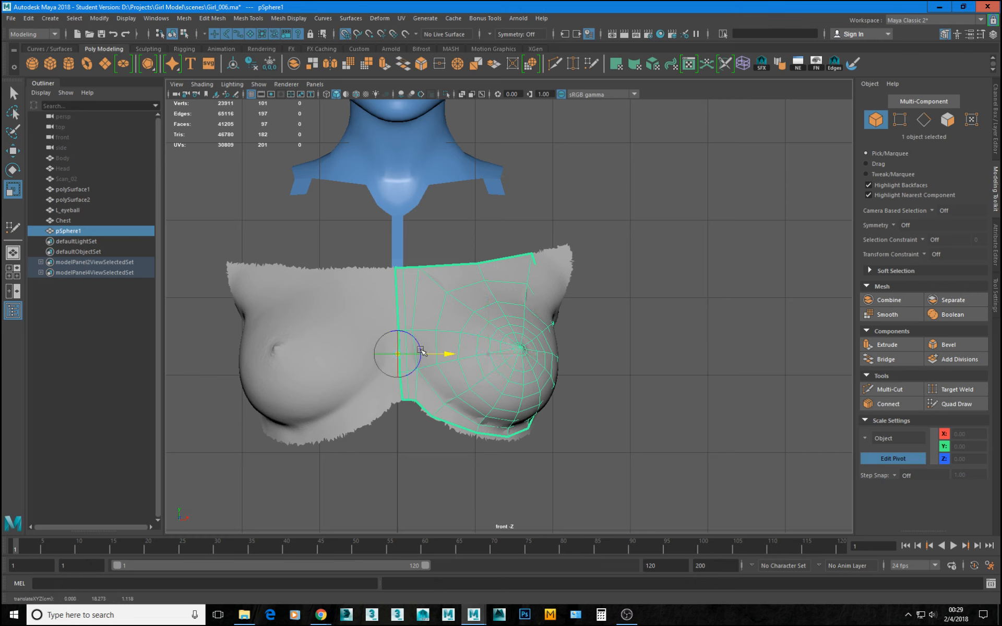
key("d")
right_click_drag(425, 330, 399, 288)
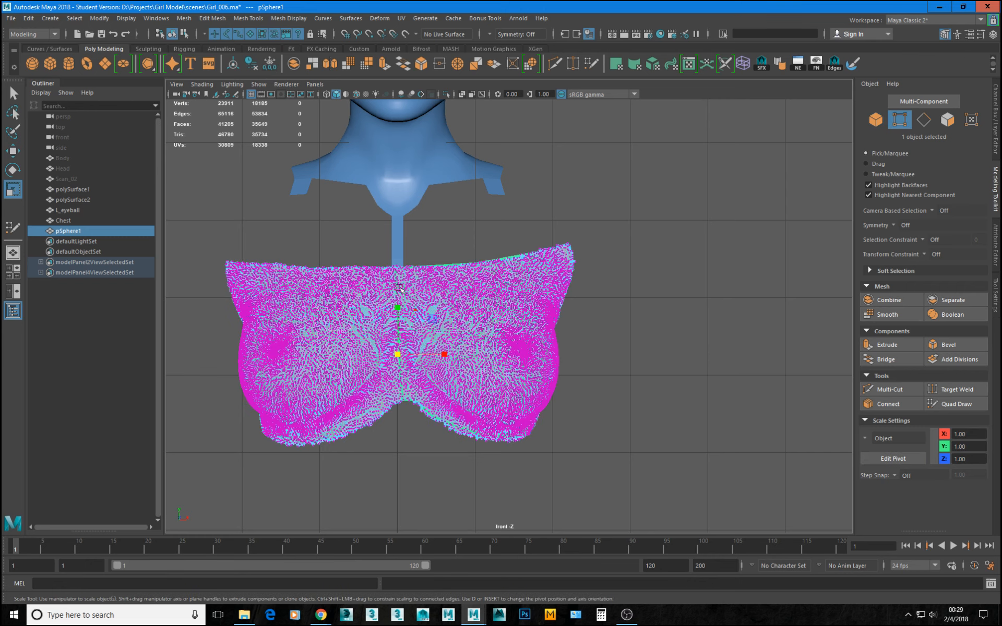
key("ctrl+z")
left_click(443, 396)
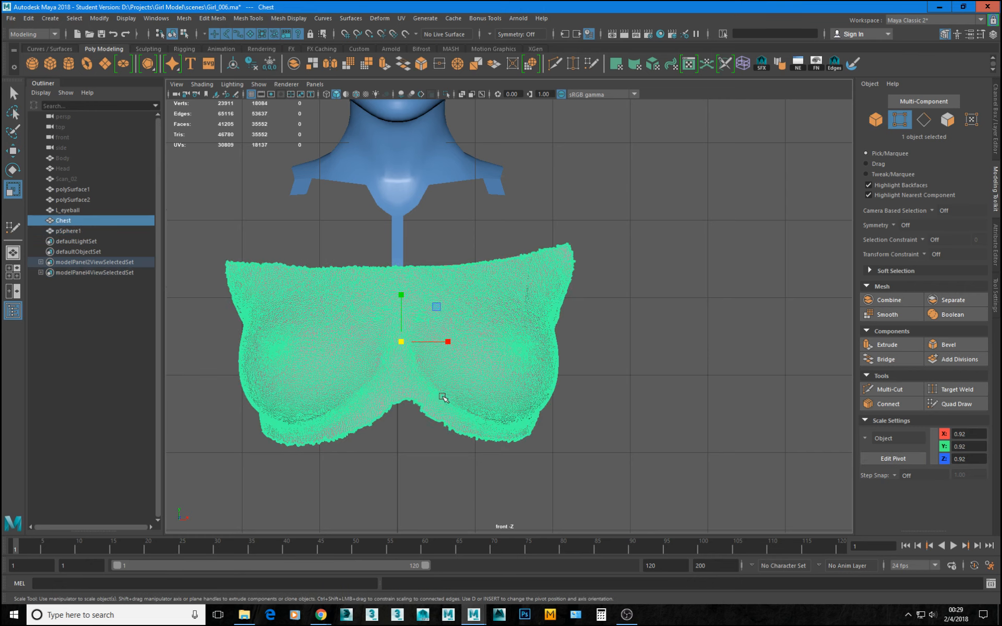
key("ctrl+z")
left_click(433, 389)
left_click(451, 439)
key("ctrl+z")
left_click(477, 410)
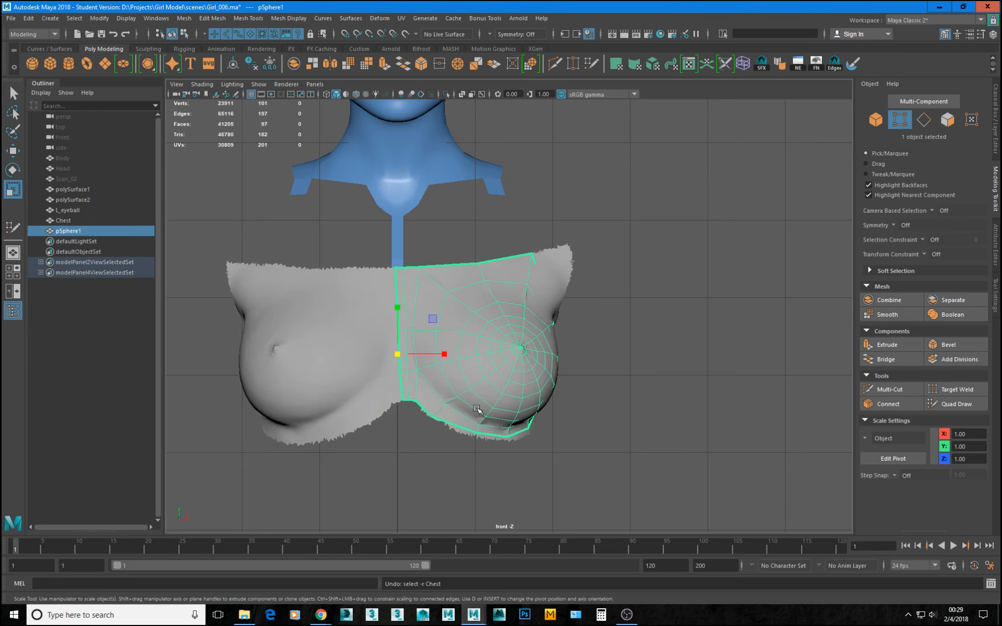
Select the four vertices along the patch's centre border, scale them flat in X and snap them to X 0.
key("F8")
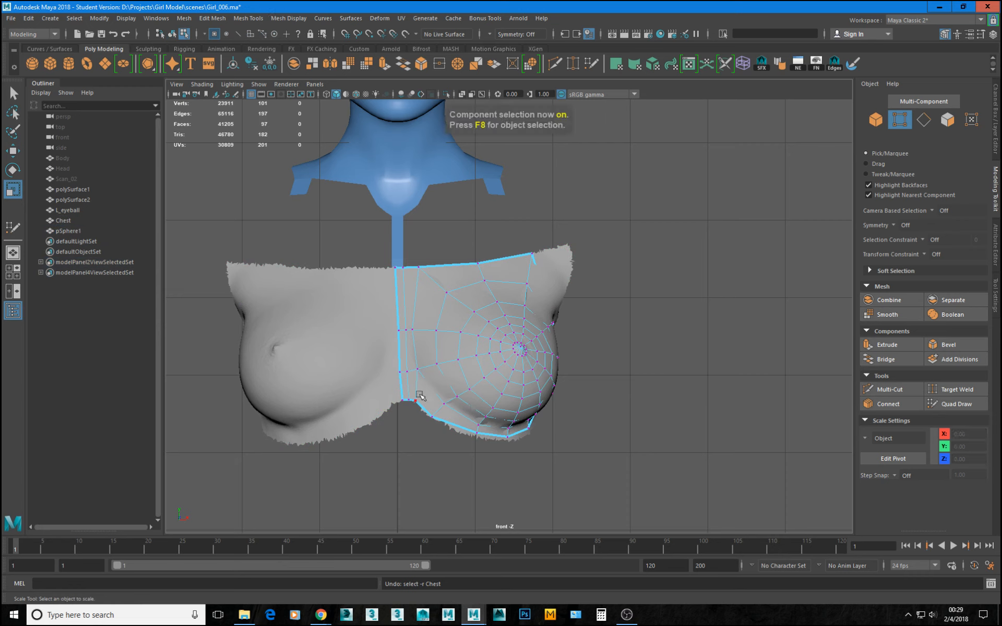
left_click_drag(361, 248, 405, 412)
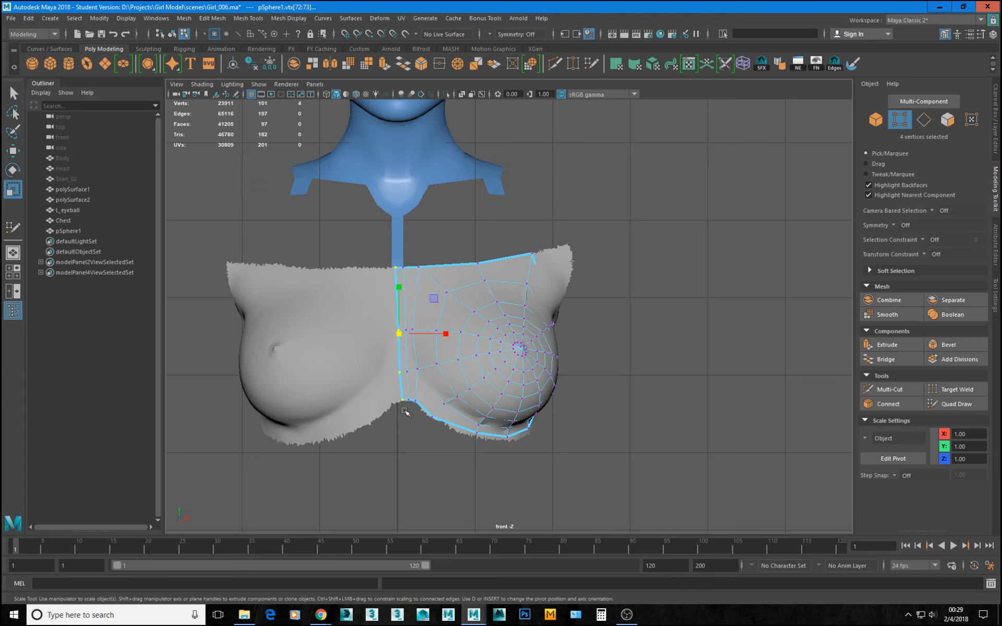
left_click_drag(443, 337, 402, 337)
key("w")
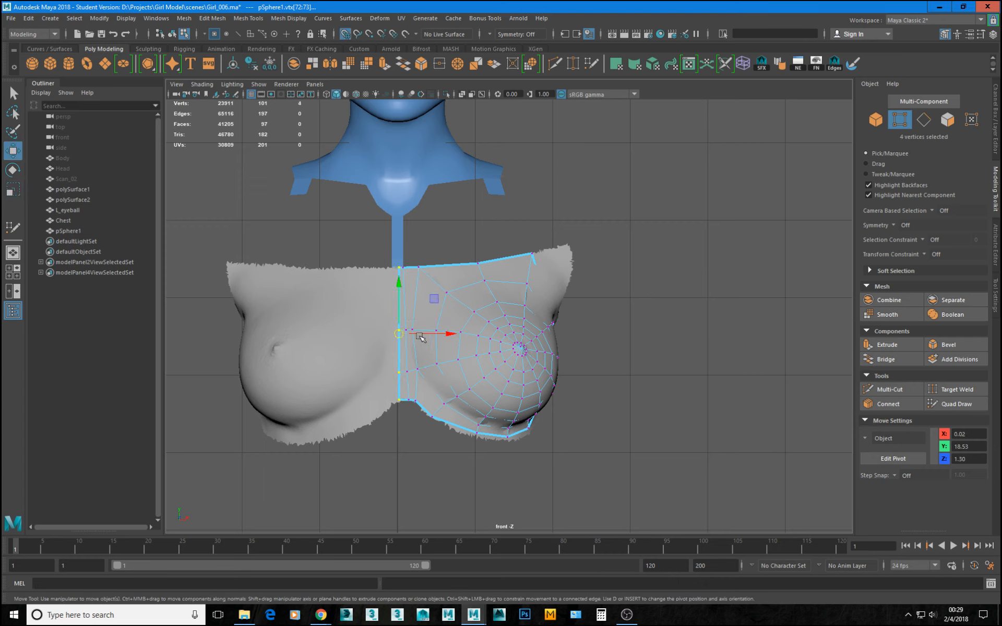
left_click_drag(447, 334, 373, 334)
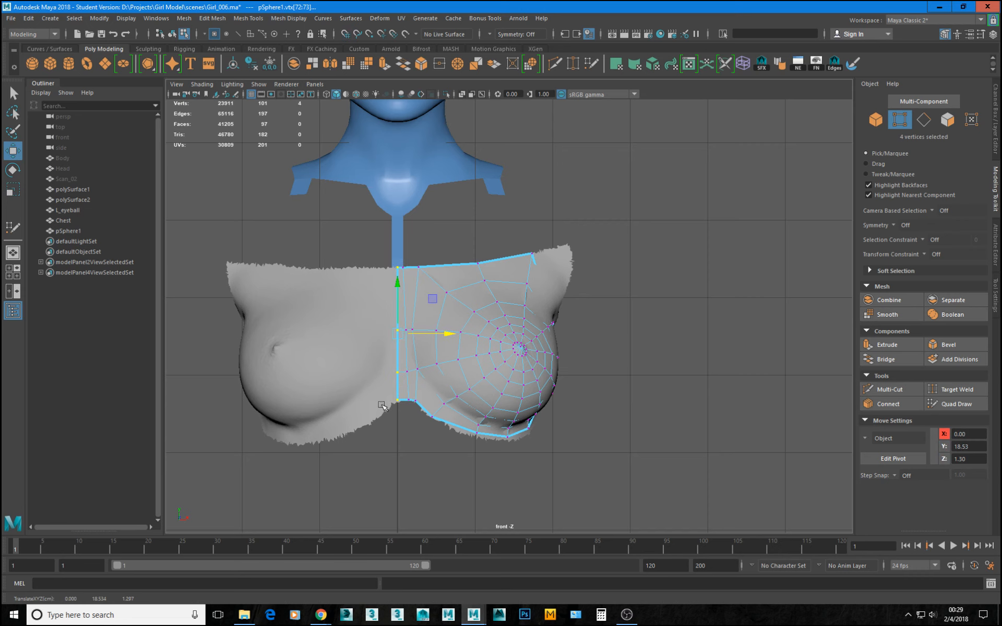
Switch to the perspective view and turn off isolation to show the patch with the neck and Chest scan.
key("space")
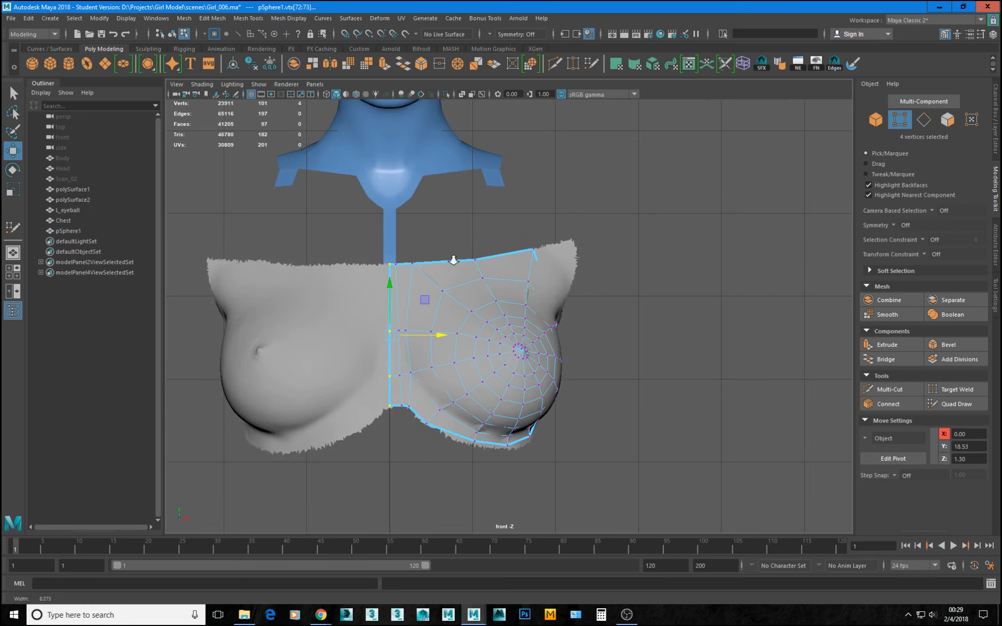
key("space")
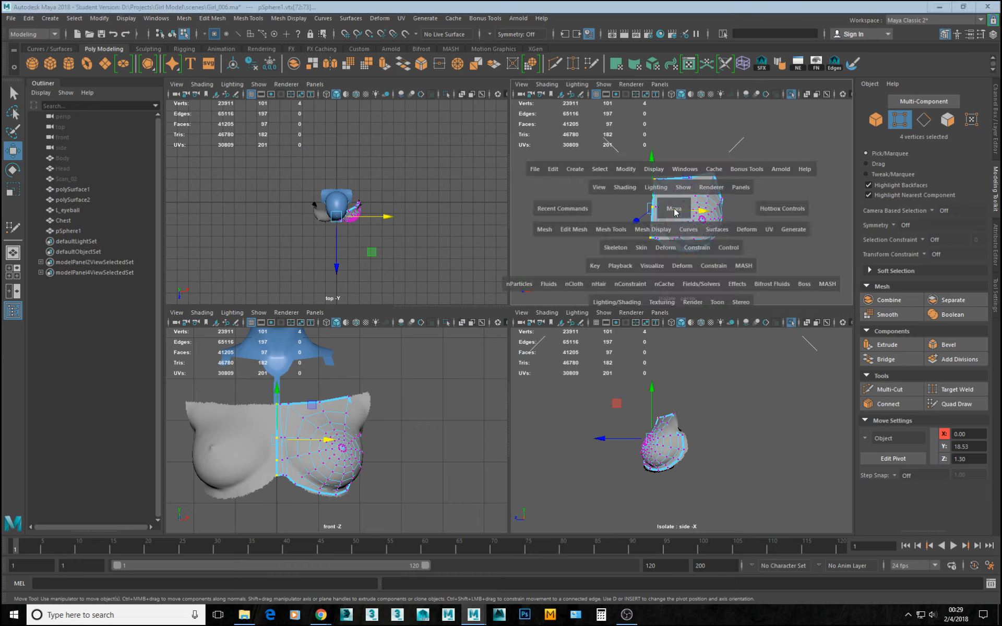
key("ctrl+1")
right_click_drag(501, 291, 595, 334, "alt")
middle_click_drag(546, 268, 603, 353, "alt")
left_click(472, 226)
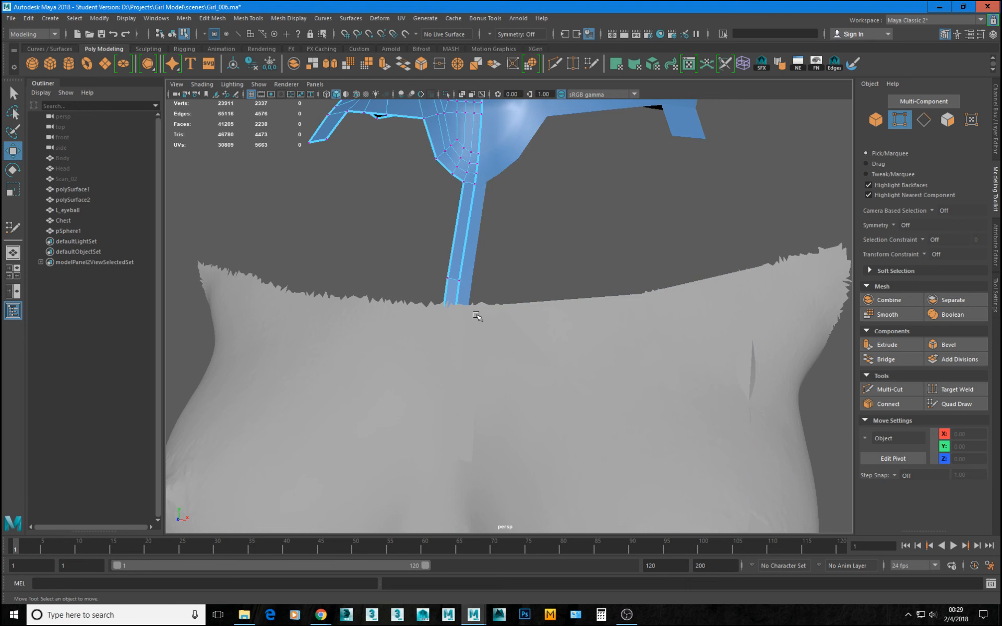
Return to object selection and isolate pSphere1, polySurface2 and polySurface1 together in the perspective view.
left_click(488, 318)
key("F8")
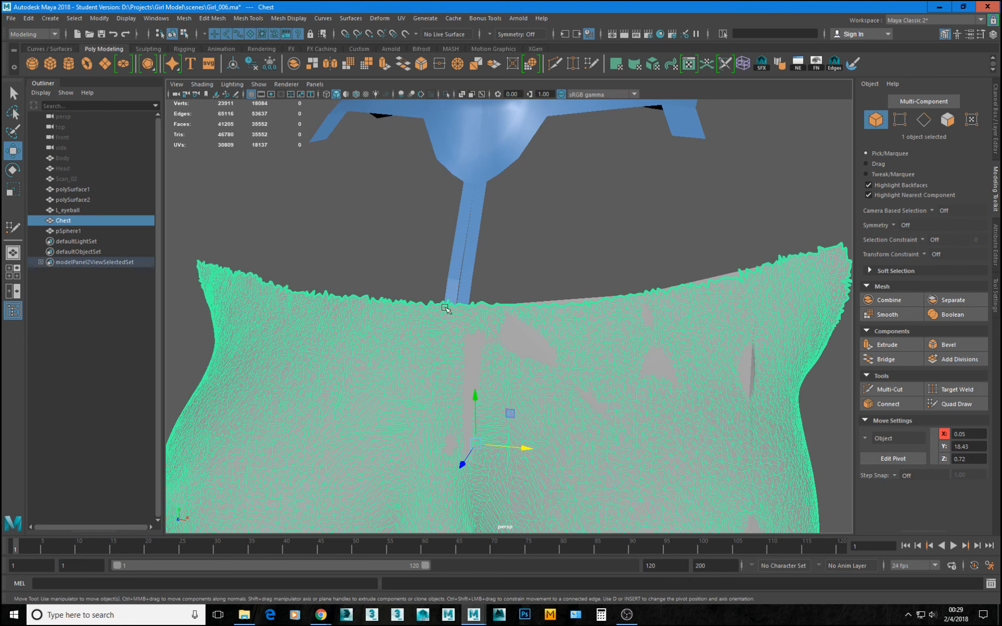
left_click(70, 231)
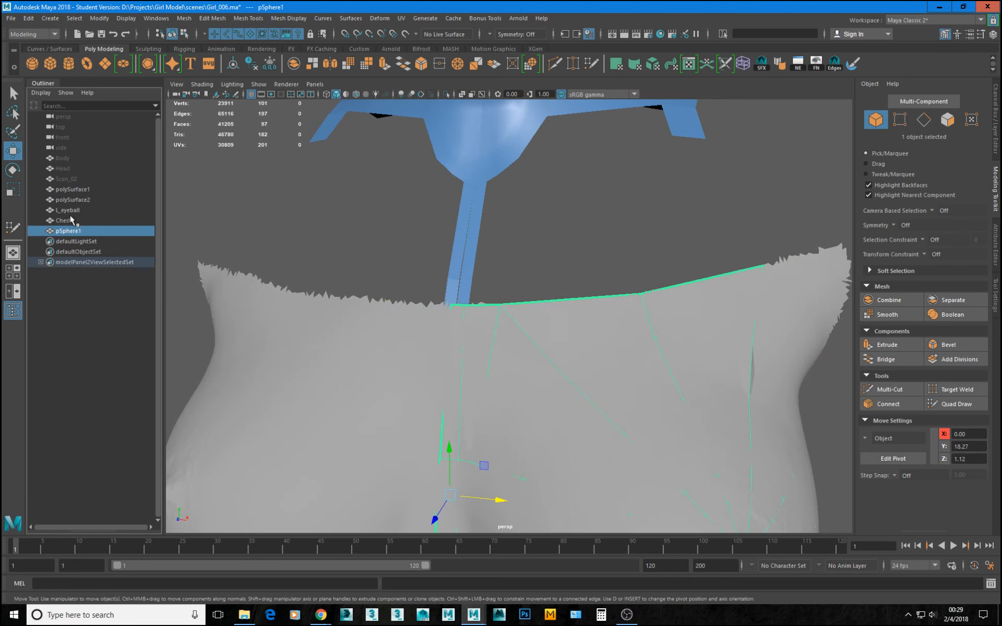
left_click(73, 200, "ctrl")
left_click(73, 189, "ctrl")
key("ctrl+1")
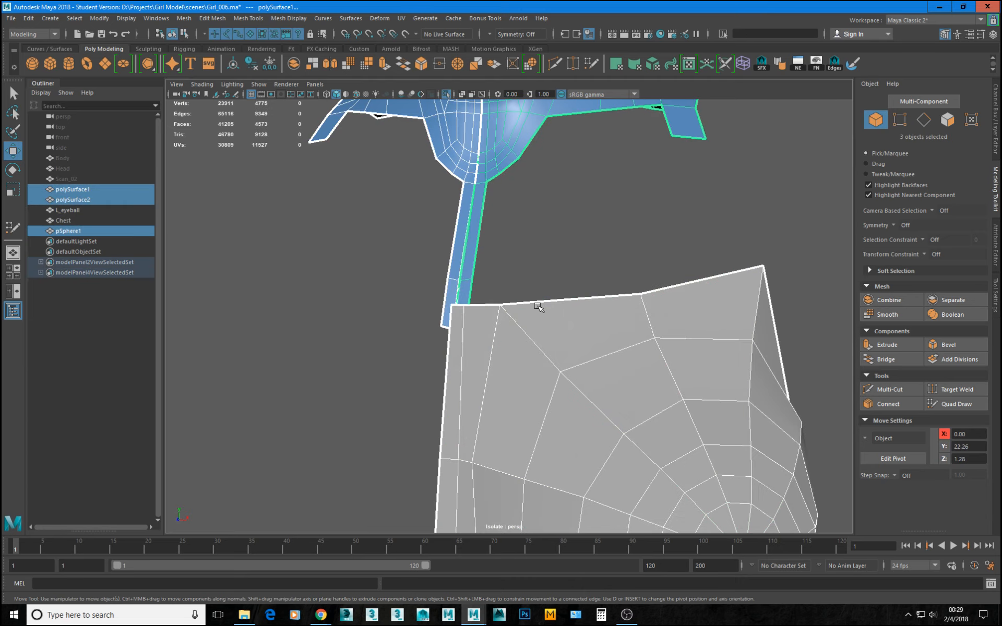
Try to merge the neck strip's end edges and the patch's top centre edge with Merge to Center, and undo it.
left_click_drag(448, 319, 541, 345, "alt")
right_click_drag(541, 344, 631, 393, "alt")
left_click_drag(615, 379, 617, 373, "alt")
right_click_drag(622, 368, 618, 342)
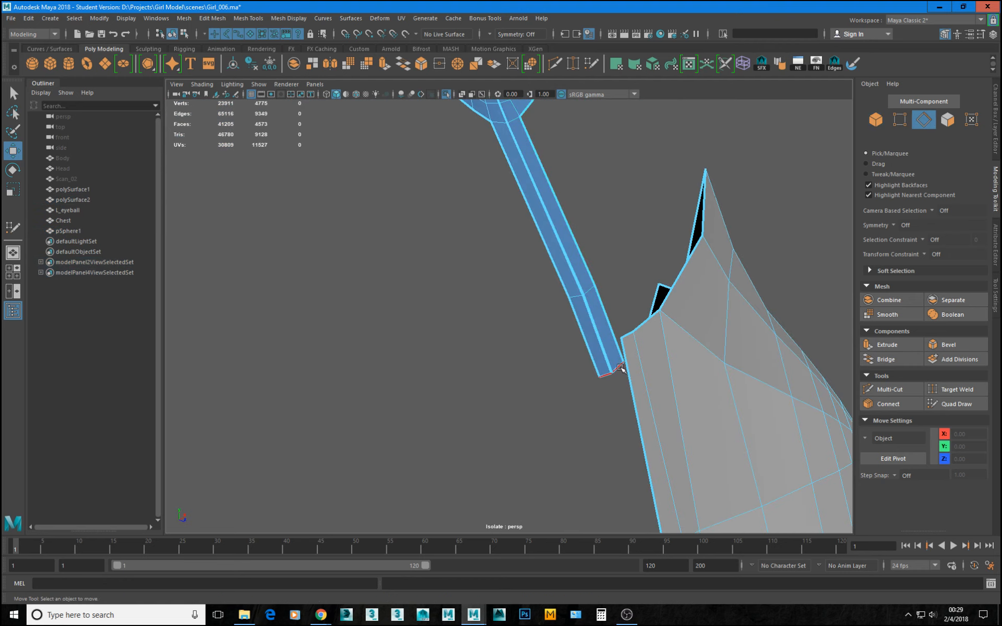
left_click(618, 368)
left_click(628, 336, "shift")
right_click_drag(692, 350, 693, 272, "shift")
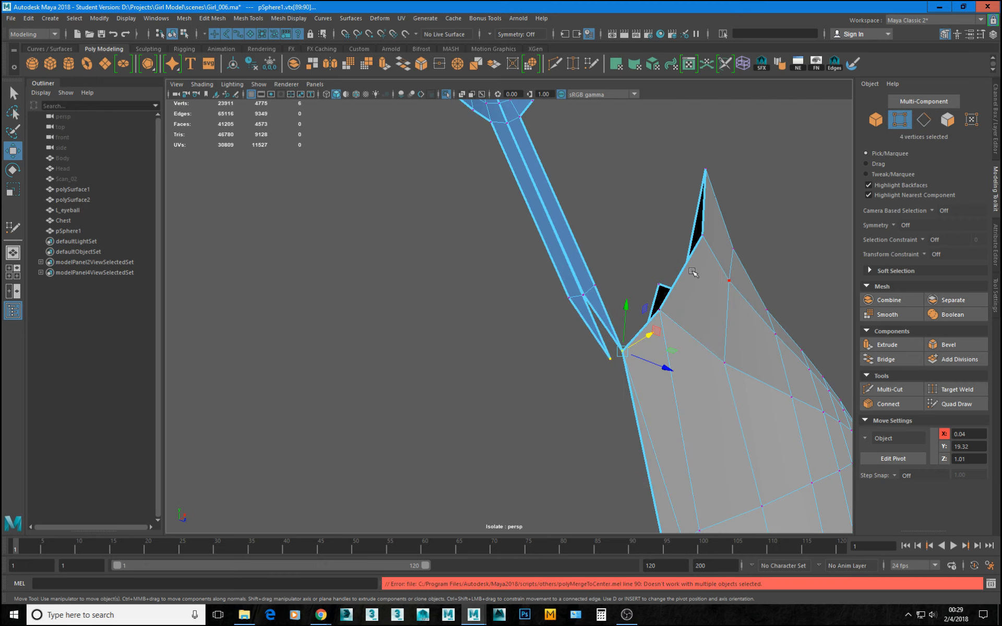
key("ctrl+z")
Select the vertices at the lower end of the neck strip and move them in Z towards the patch's top edge.
right_click_drag(680, 324, 680, 288, "shift")
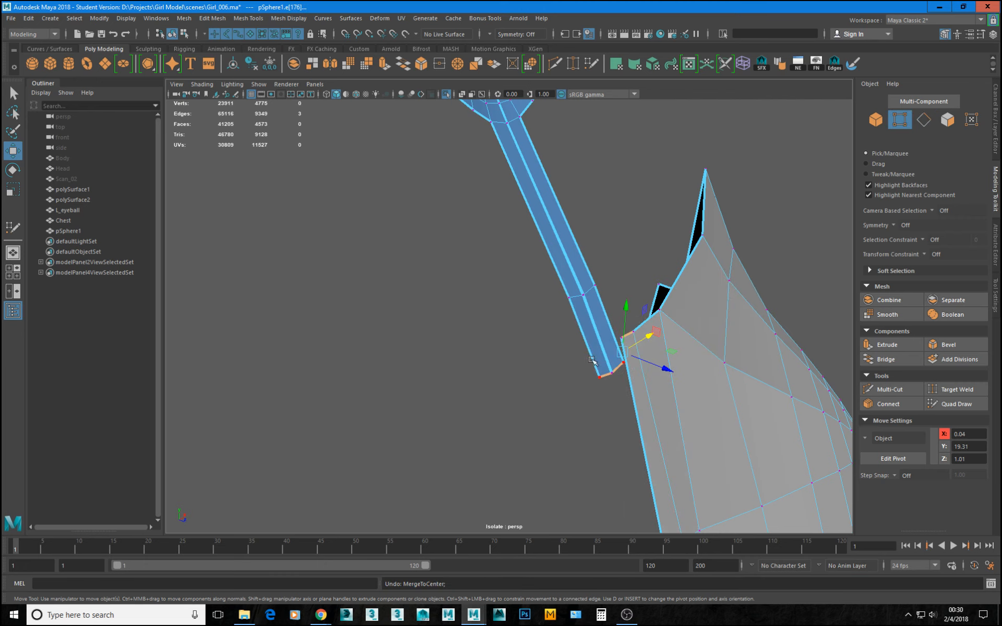
left_click_drag(593, 360, 744, 267, "alt")
left_click_drag(752, 312, 636, 323, "alt")
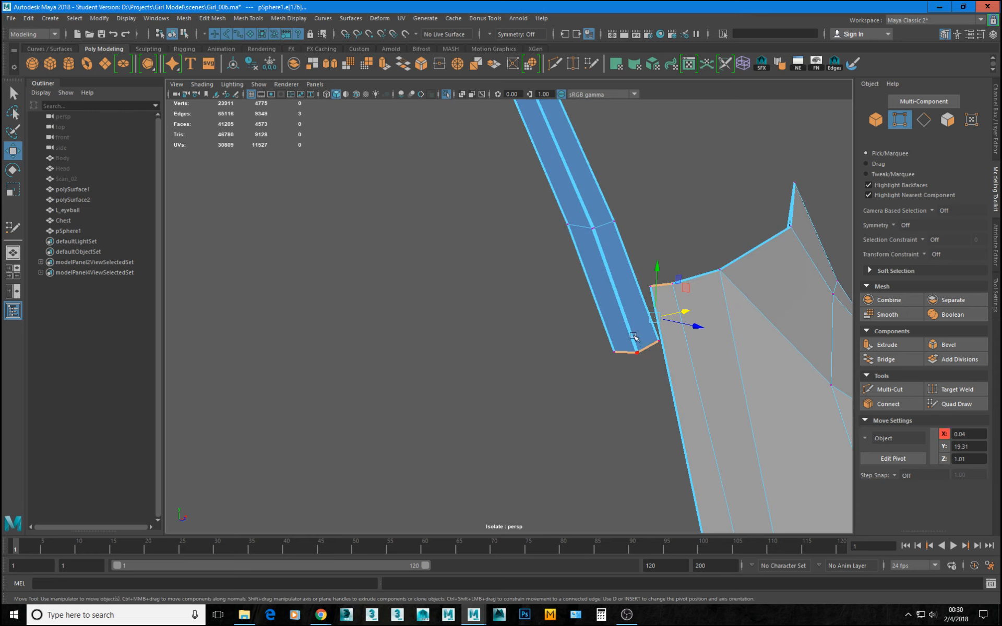
left_click(656, 340)
left_click_drag(629, 309, 449, 300, "alt")
key("ctrl+z")
left_click(446, 300)
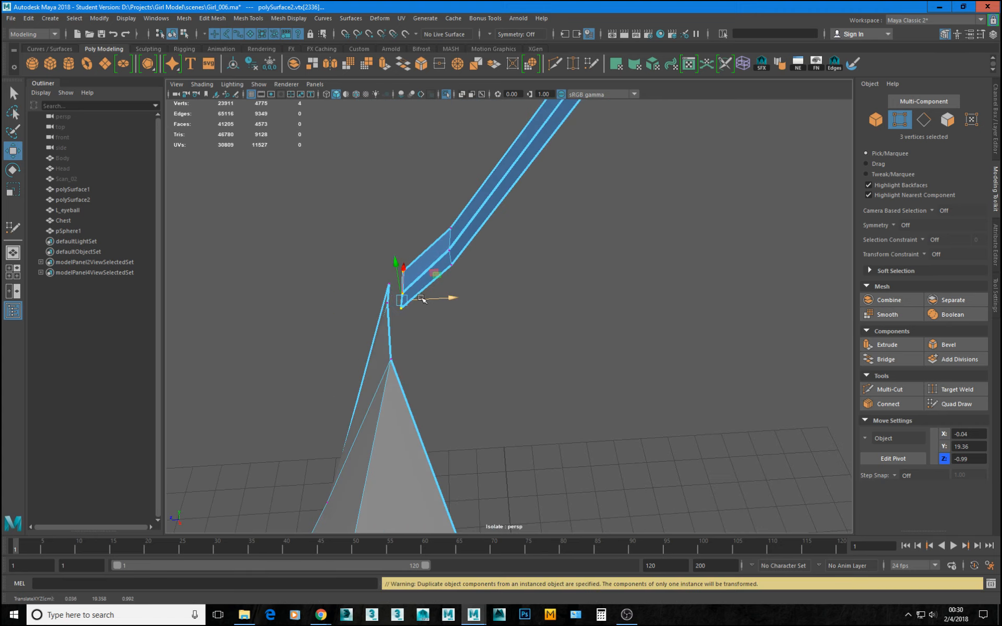
Select the two top vertices at the patch's centre border beside the end of the neck strip.
left_click_drag(371, 270, 412, 295)
right_click_drag(377, 301, 450, 405, "alt")
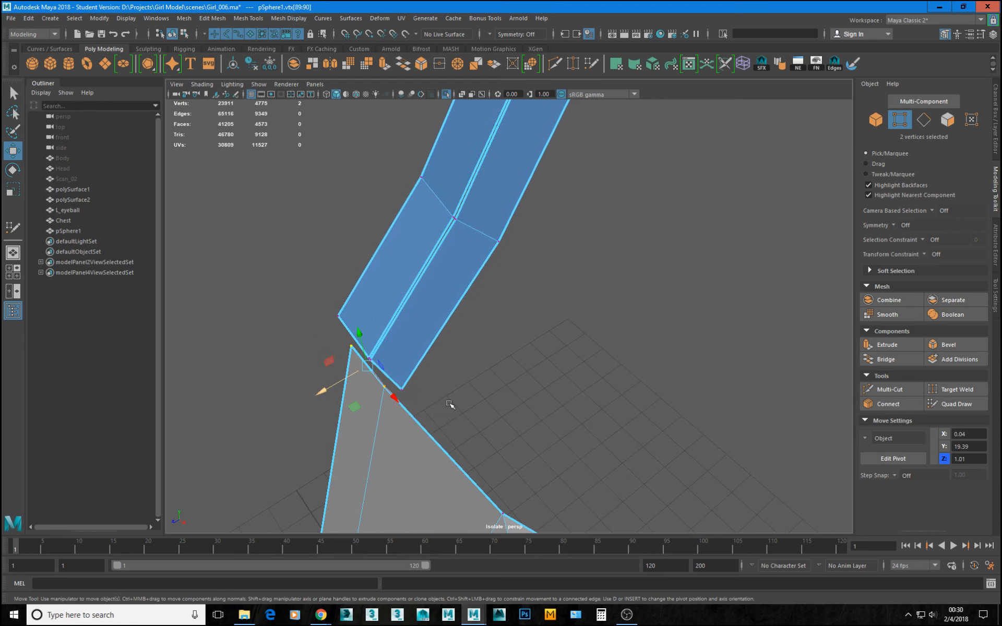
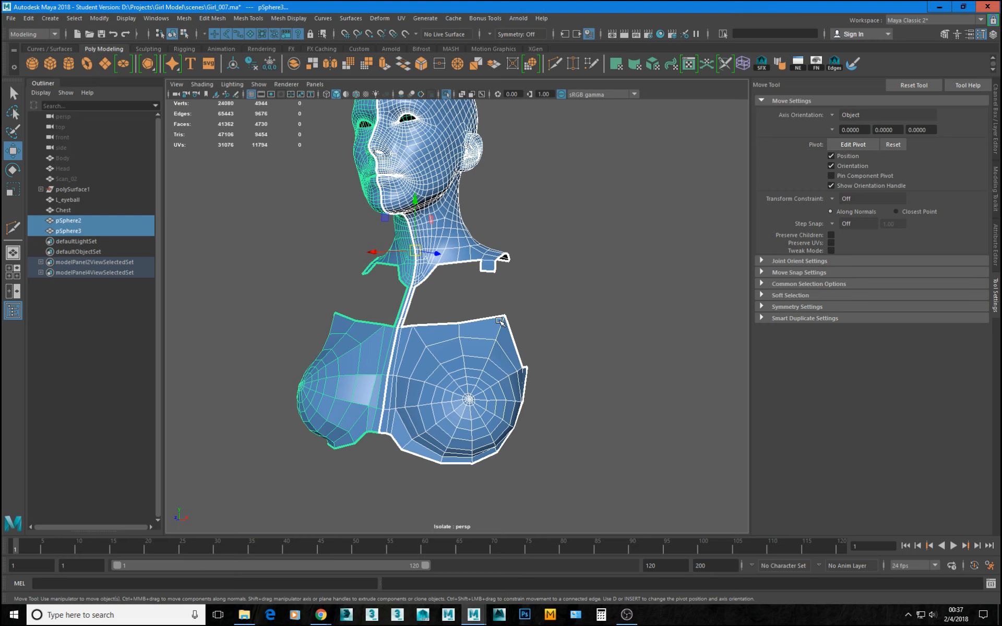
Preview pSphere2 smoothed to check the neck and breast shape from the front, and return it to the unsmoothed display.
left_click_drag(380, 267, 417, 280, "alt")
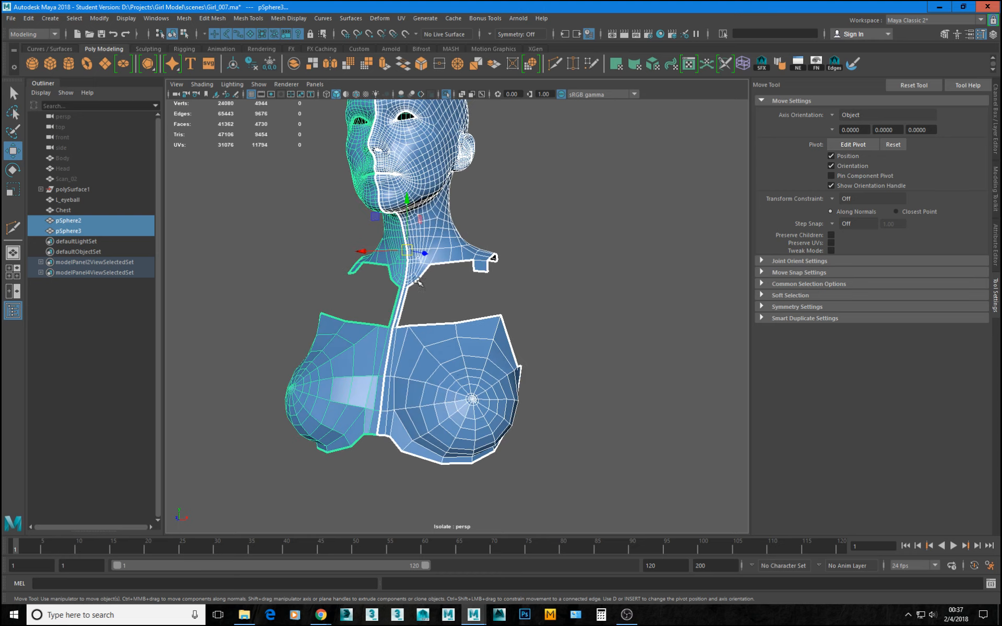
left_click(543, 285)
left_click(436, 352)
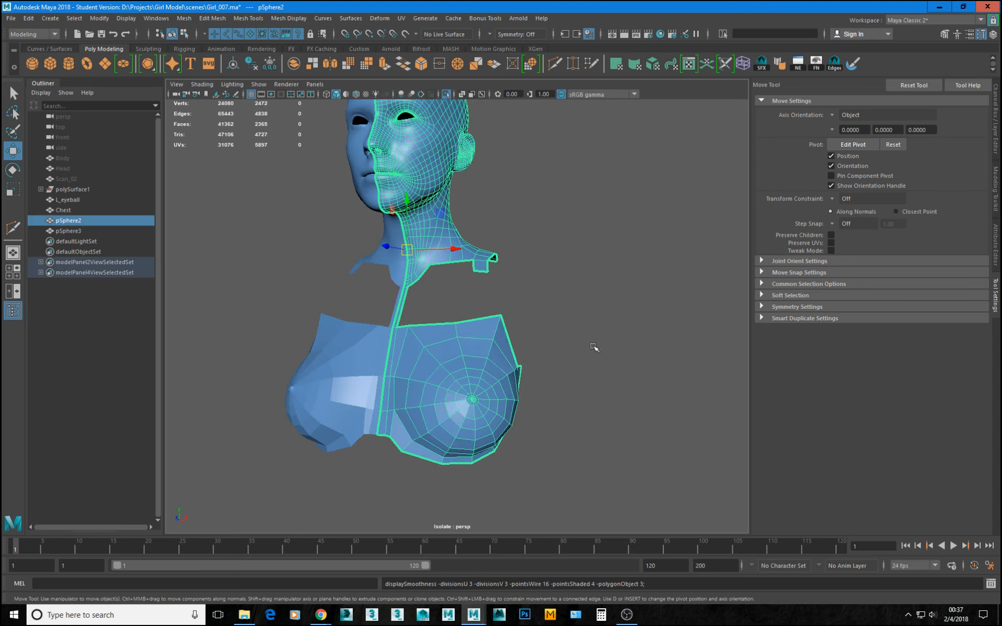
key("3")
left_click(586, 297)
scroll(440, 335, "down", 5)
left_click_drag(440, 335, 459, 347, "alt")
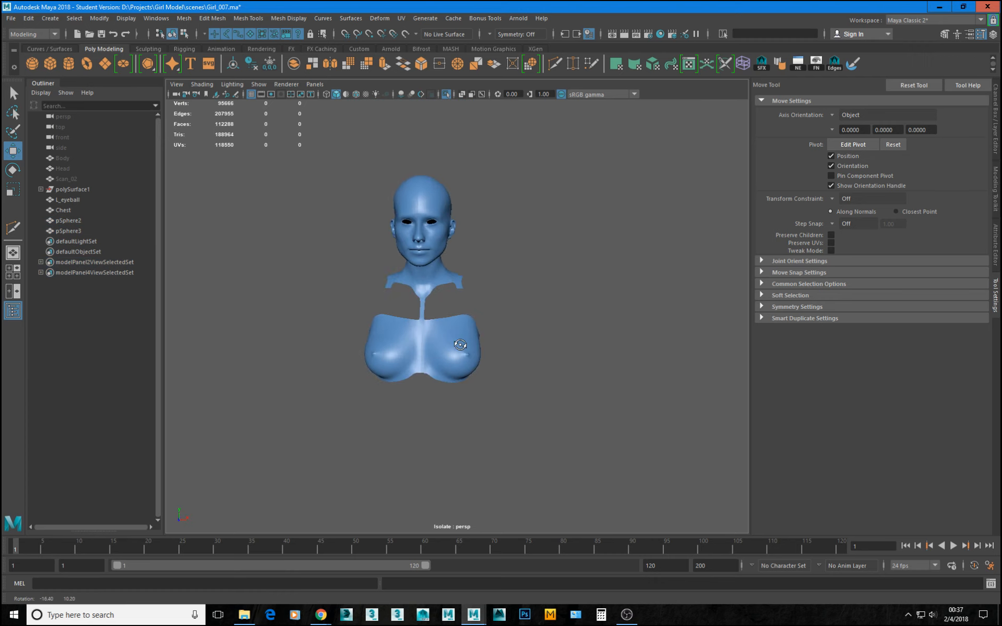
right_click_drag(460, 347, 523, 399, "alt")
left_click_drag(422, 325, 419, 350, "alt")
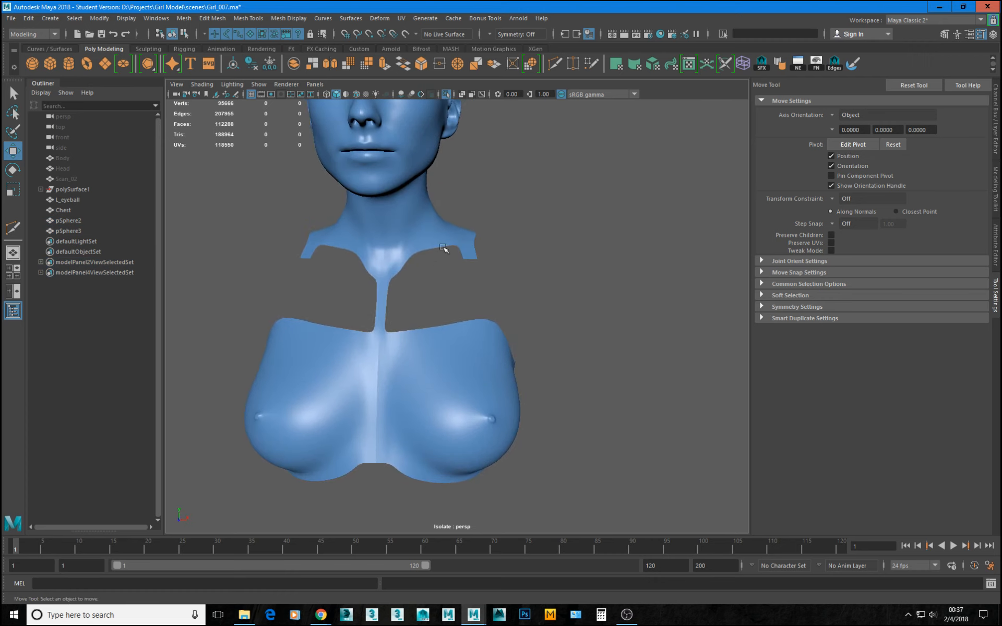
left_click(424, 355)
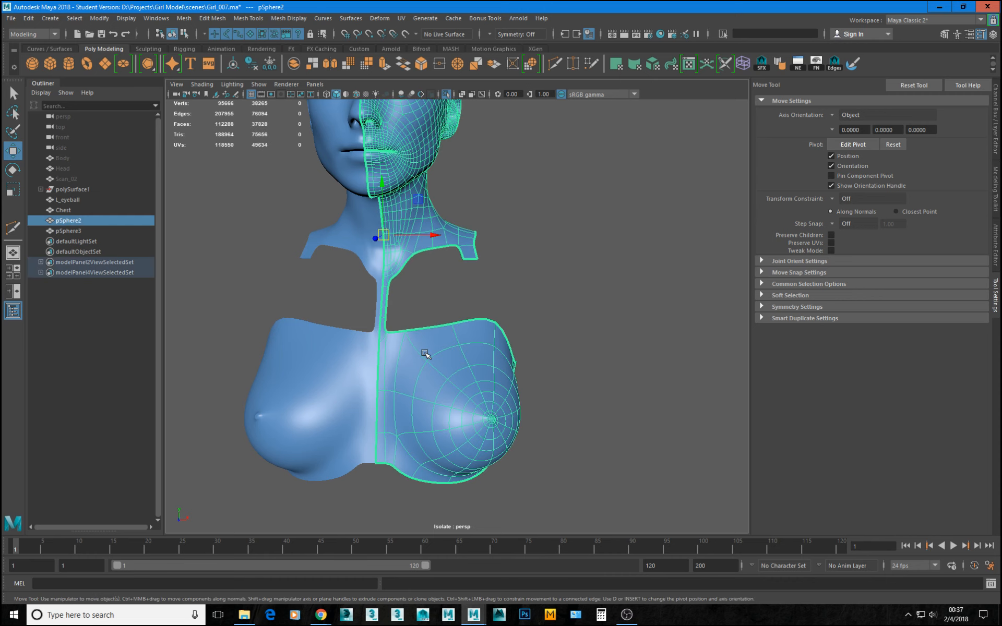
key("1")
Examine the edge flow at the base of the neck, from the centre strip to the shoulder tab.
right_click_drag(421, 351, 463, 374, "alt")
left_click_drag(463, 374, 435, 273, "alt")
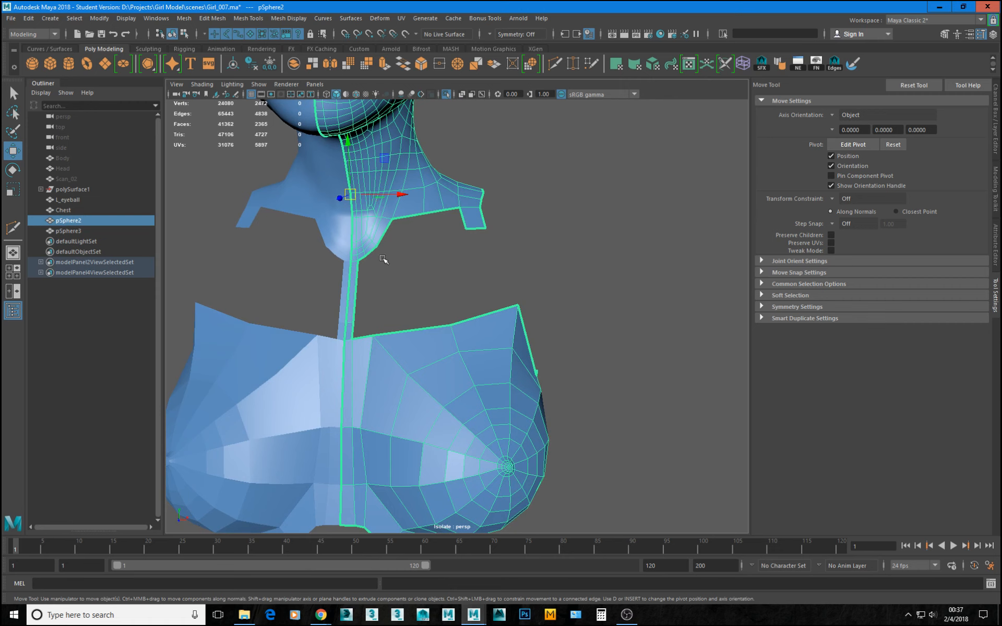
middle_click_drag(393, 268, 412, 293, "alt")
right_click_drag(379, 256, 412, 260, "alt")
middle_click_drag(412, 260, 470, 339, "alt")
right_click_drag(470, 339, 538, 332, "alt")
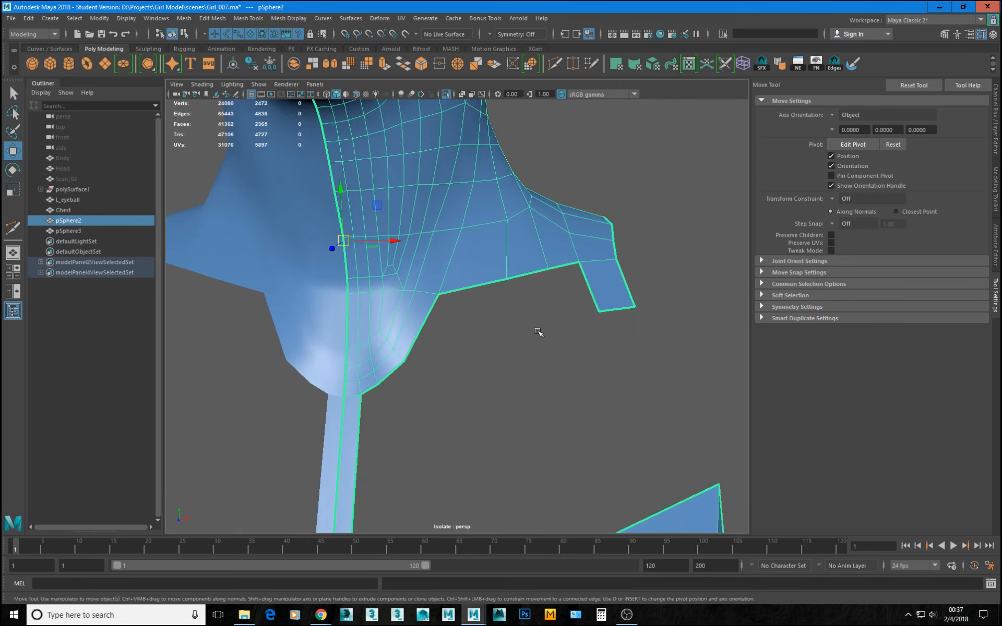
left_click_drag(423, 244, 411, 267, "alt")
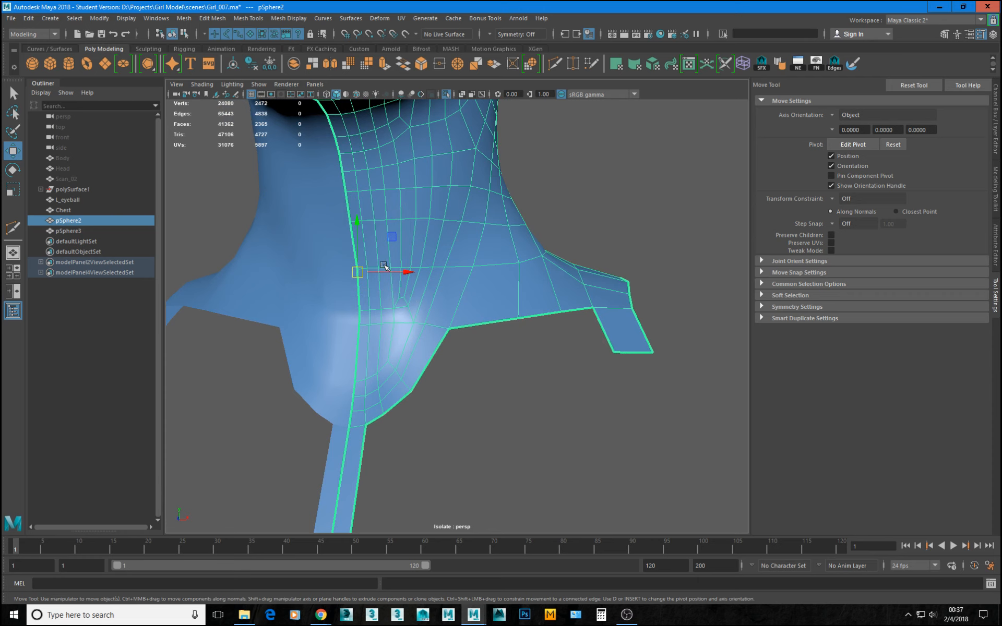
left_click_drag(432, 336, 436, 394, "alt")
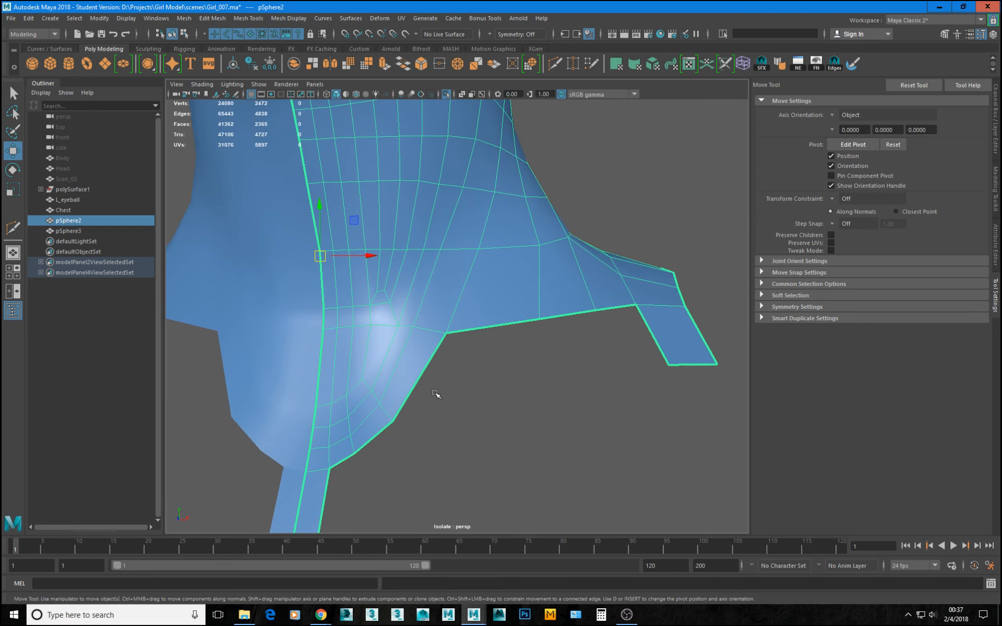
left_click_drag(444, 318, 395, 360, "alt")
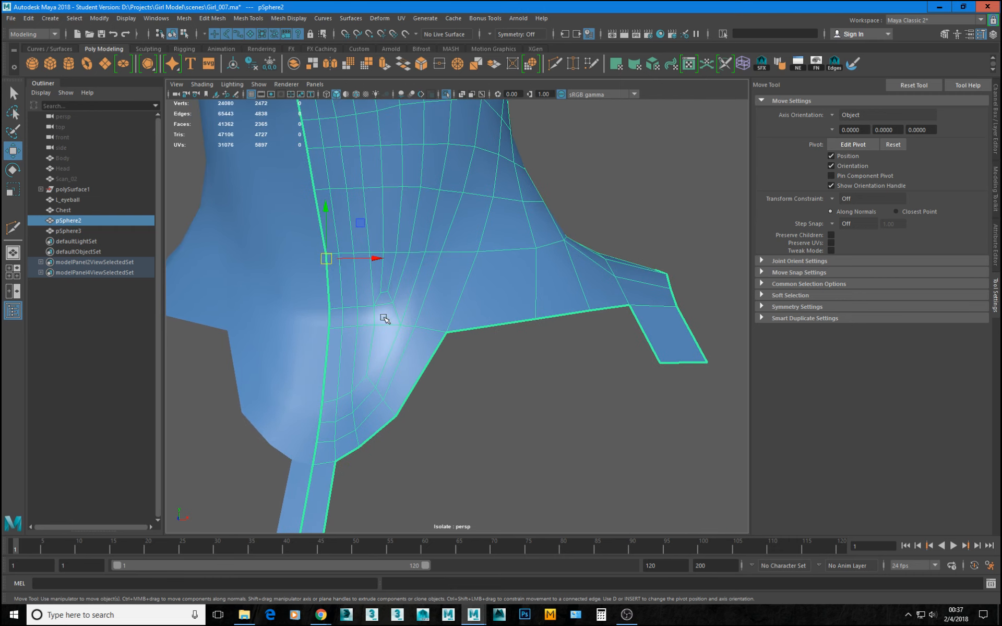
Unhide the Head mesh, bring it back into the full perspective scene and make it the live surface.
left_click(68, 167)
key("shift+h")
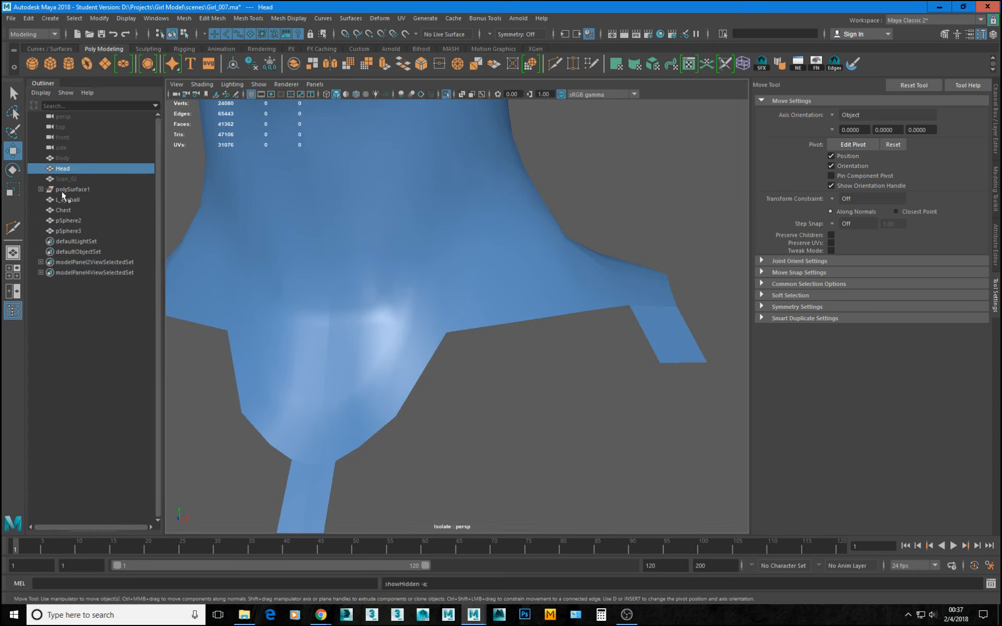
key("ctrl+1")
left_click_drag(458, 343, 455, 275, "alt")
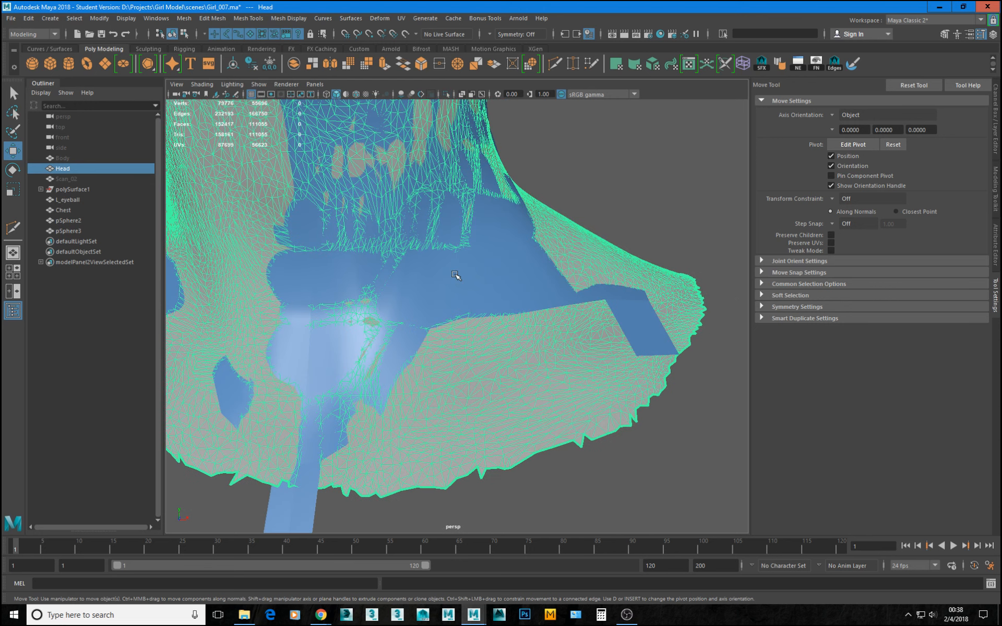
left_click(410, 36)
Start Quad Draw on pSphere2 and insert an edge loop across the lower front of the neck.
left_click(414, 344)
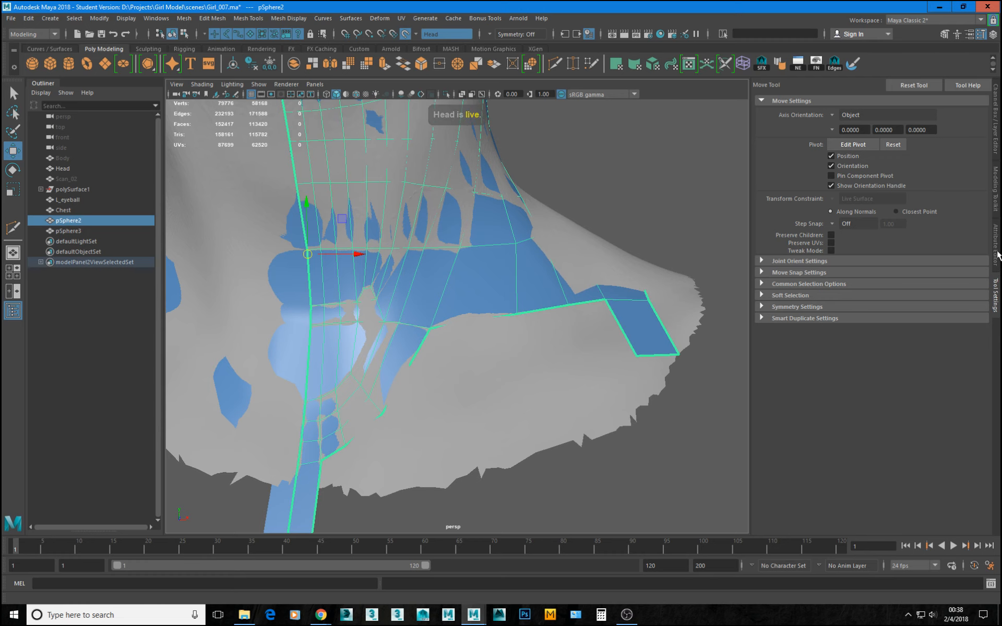
left_click(996, 246)
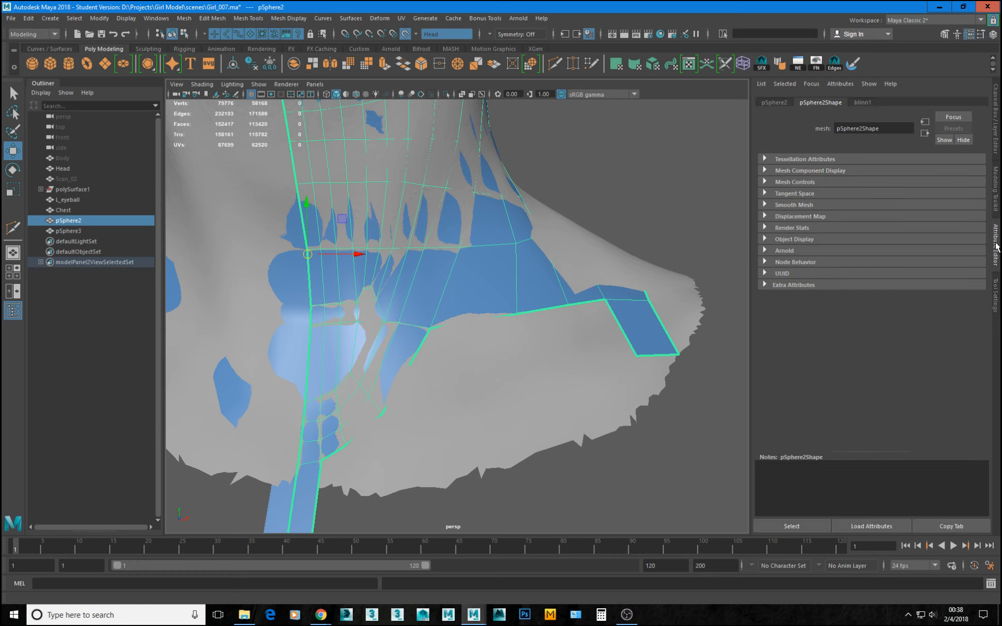
left_click(996, 190)
left_click(954, 404)
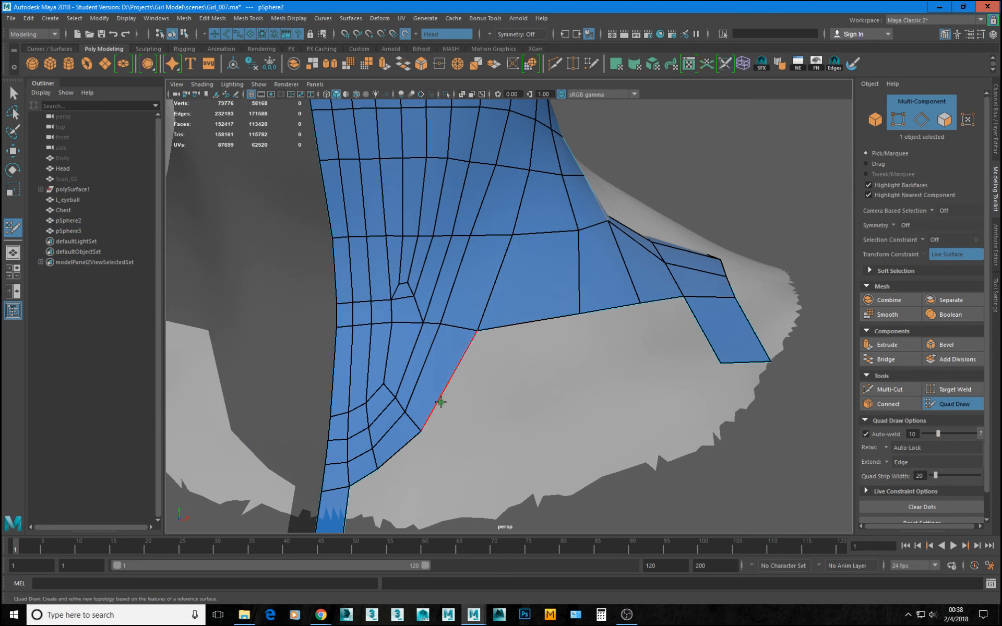
left_click(447, 381, "ctrl")
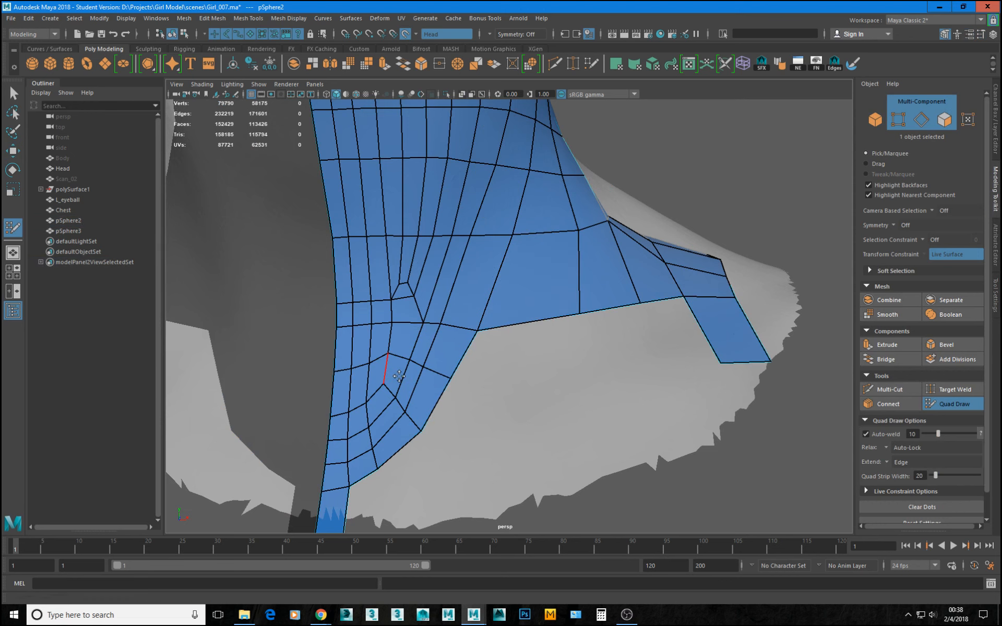
Reposition the vertices around the new edge loop and the rounded lower neck border to even out the quads.
right_click_drag(399, 376, 431, 357, "alt")
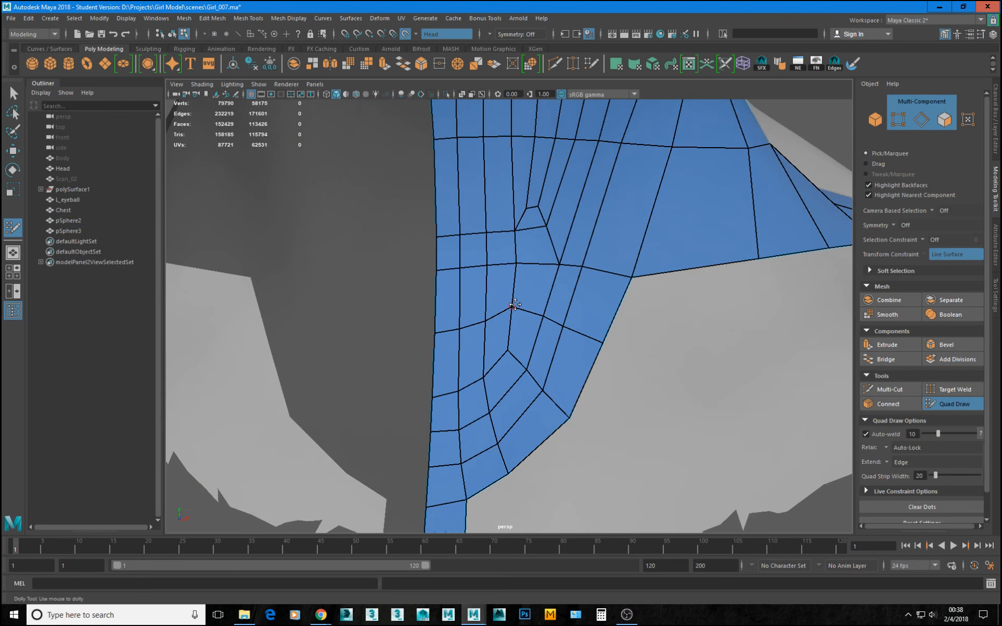
left_click_drag(515, 304, 518, 311)
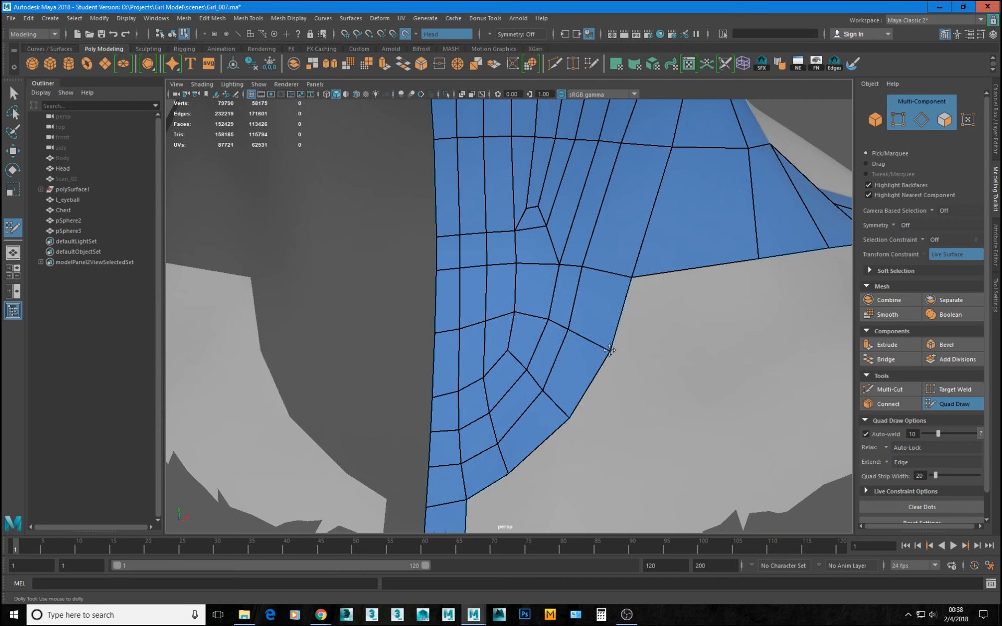
left_click_drag(570, 269, 577, 269)
left_click_drag(609, 143, 613, 143)
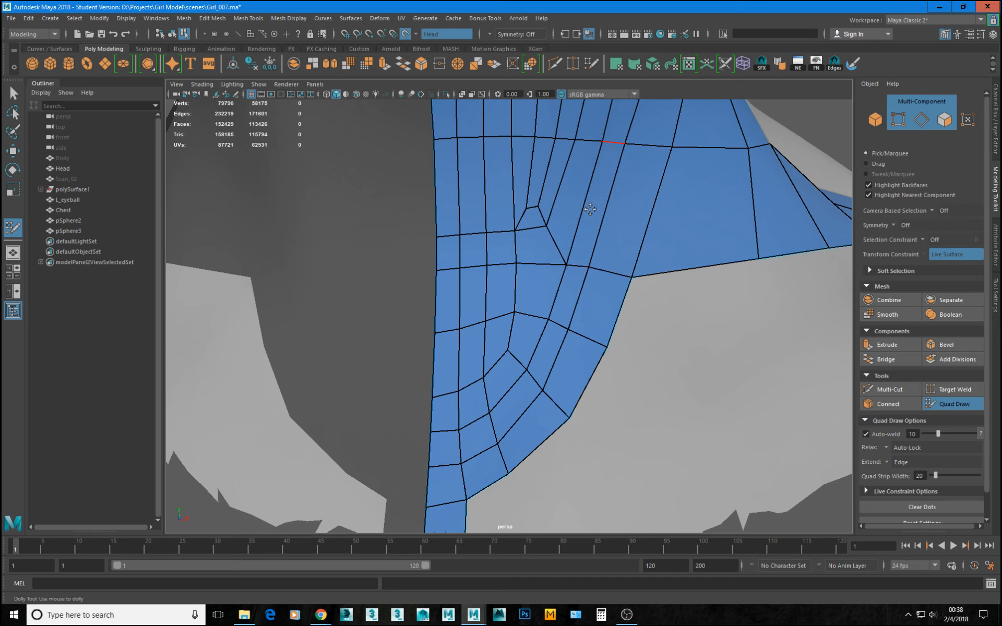
left_click(507, 347, "ctrl+shift")
left_click_drag(500, 445, 524, 462)
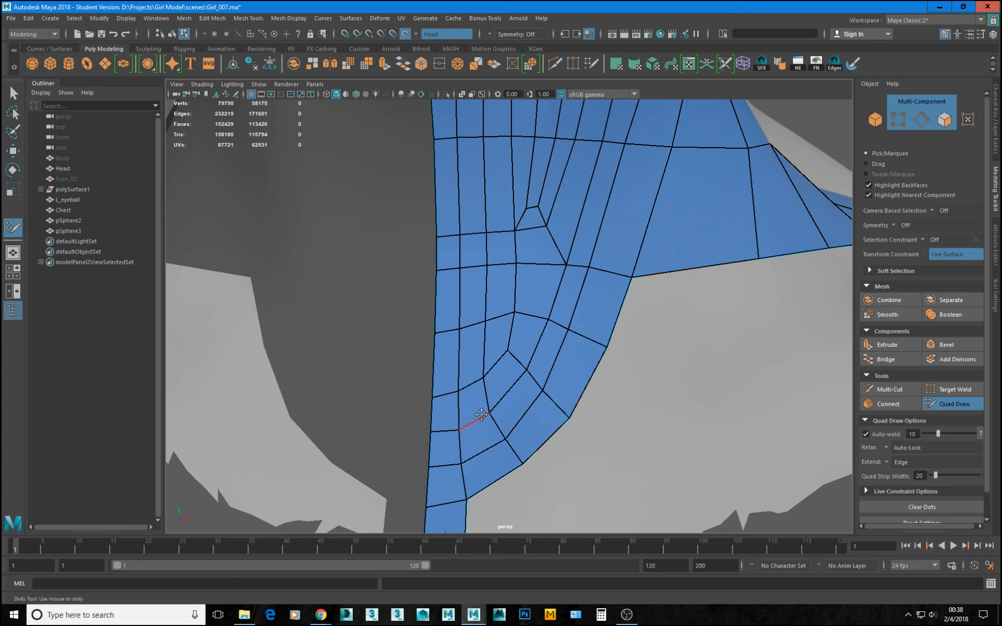
left_click_drag(489, 414, 495, 409)
Leave Quad Draw, release Head as the live surface and return to the Move tool.
scroll(658, 339, "down", 1)
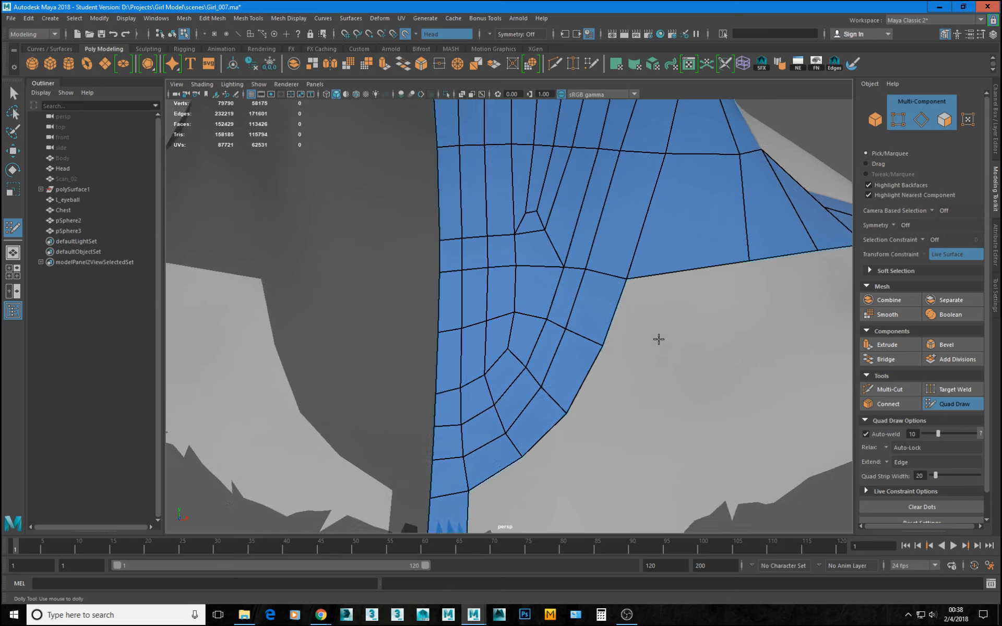
right_click_drag(659, 339, 495, 332, "alt")
middle_click_drag(496, 332, 502, 217, "alt")
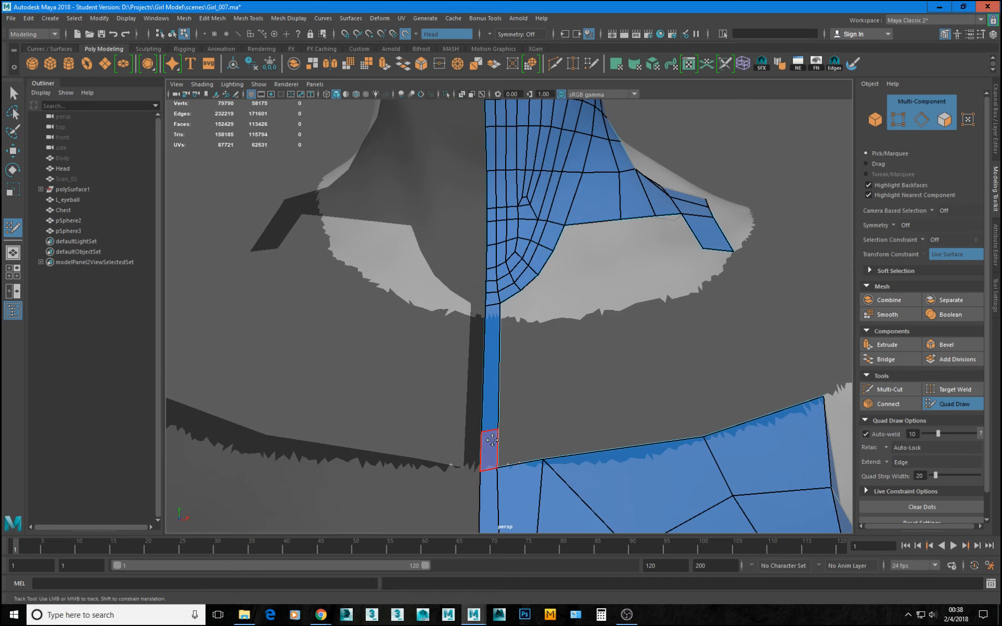
left_click(958, 404)
left_click(414, 36)
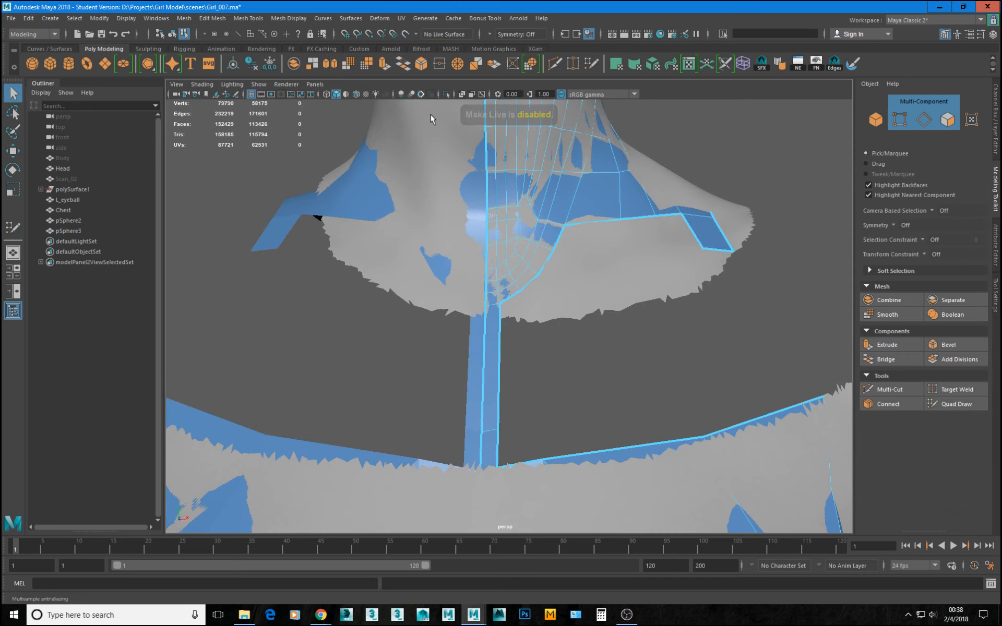
key("w")
scroll(642, 290, "down", 5)
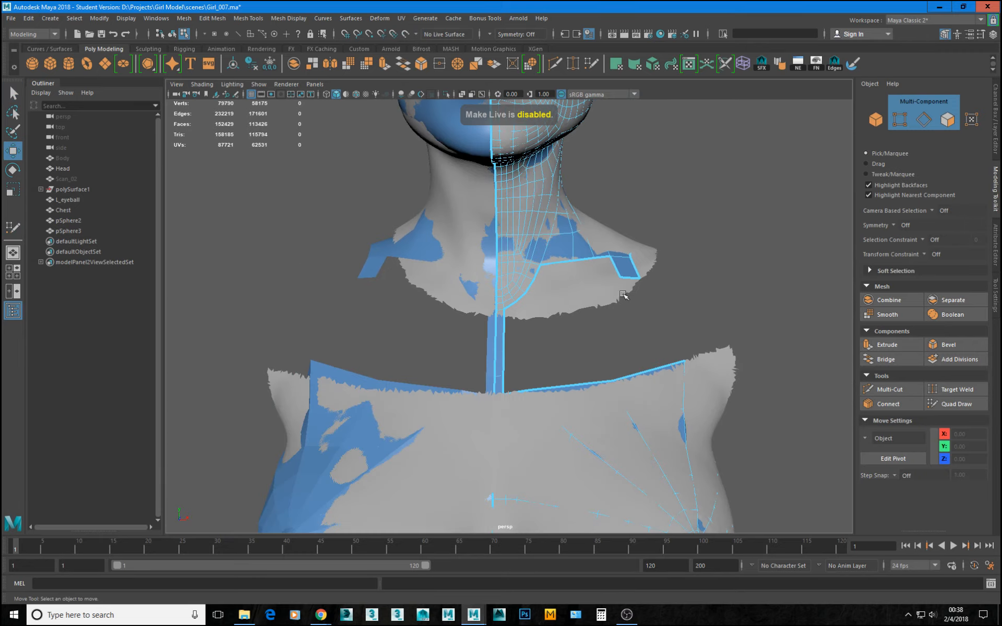
left_click_drag(606, 298, 527, 313, "alt")
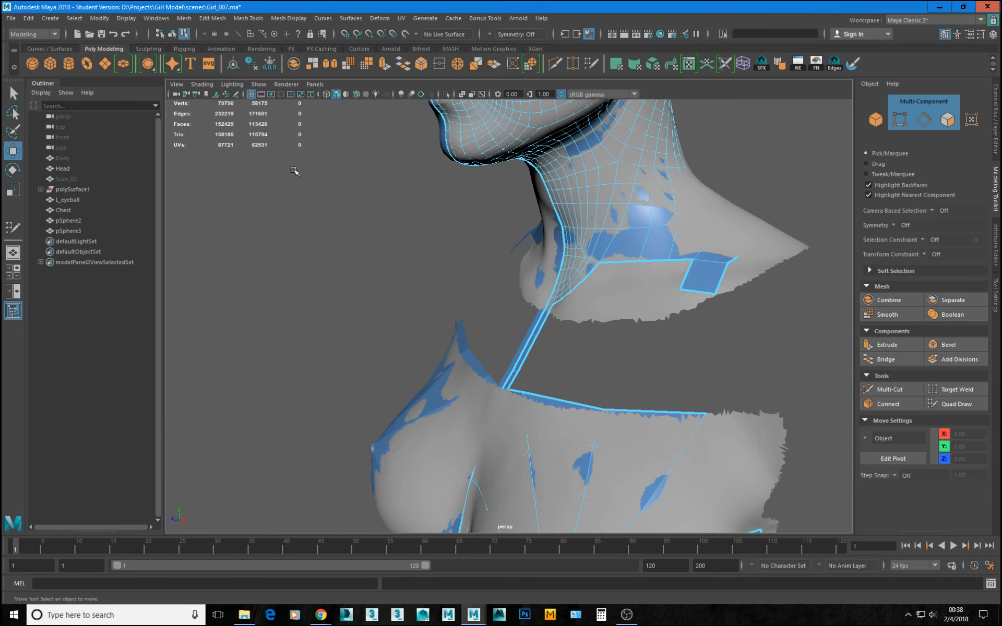
Hide the Chest mesh, unhide the Body mesh in its place and make Body the live surface.
left_click(72, 211)
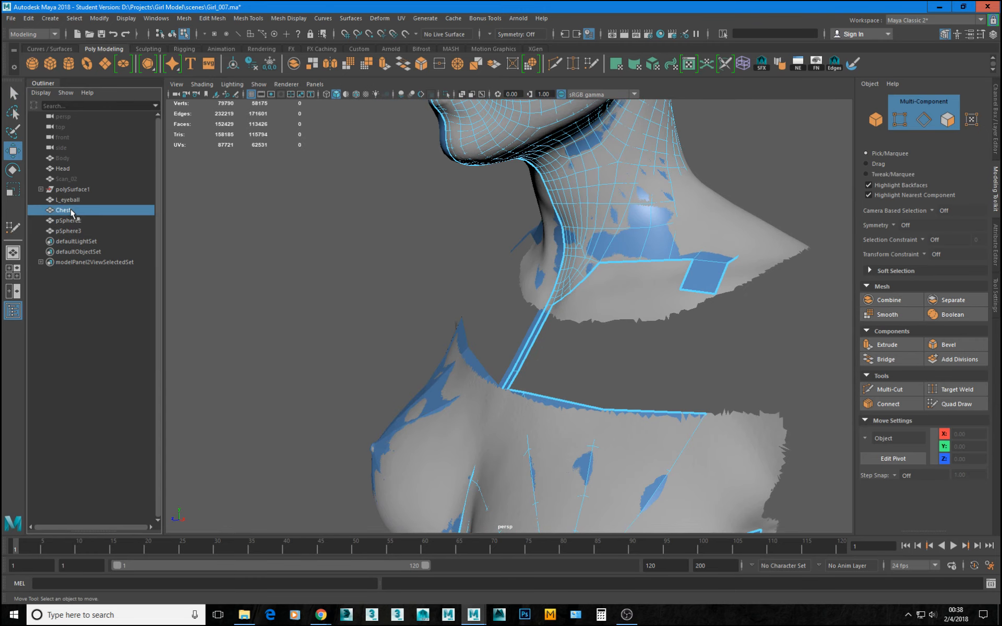
key("ctrl+h")
scroll(566, 355, "down", 2)
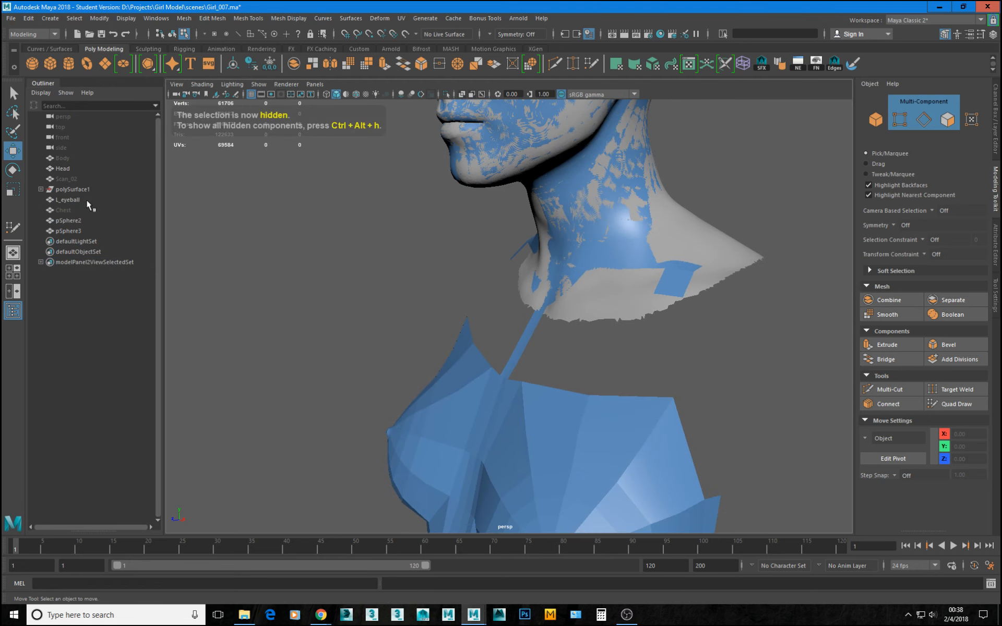
left_click(61, 158)
key("shift+h")
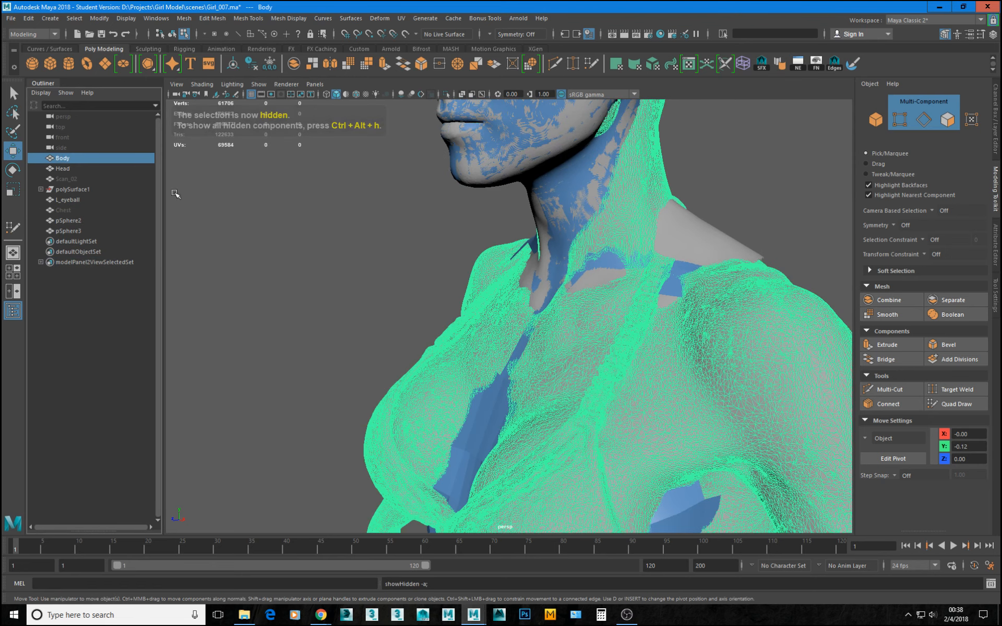
left_click_drag(543, 315, 611, 329, "alt")
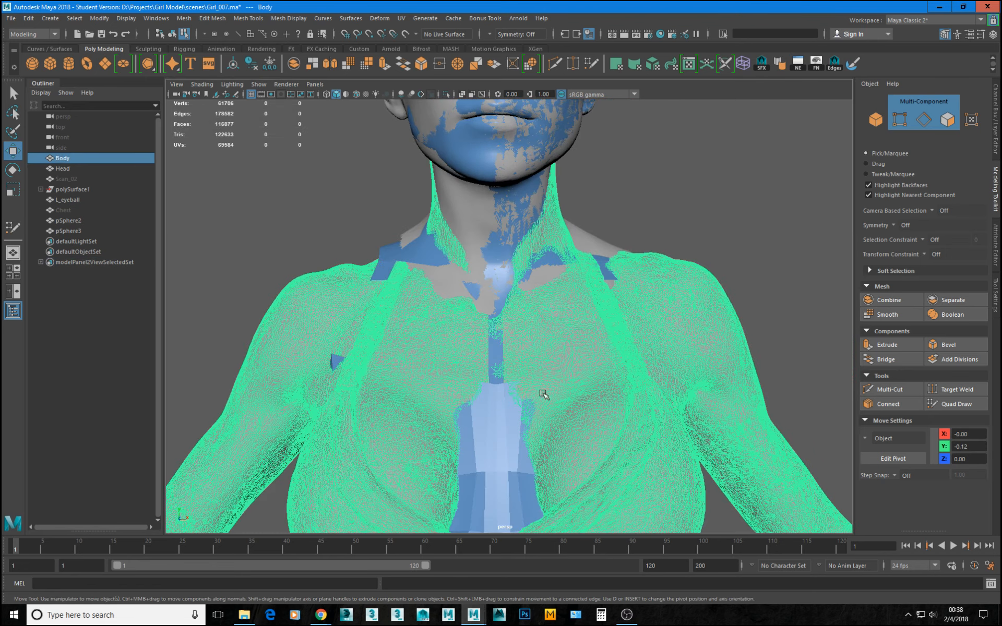
left_click_drag(505, 372, 532, 359, "alt")
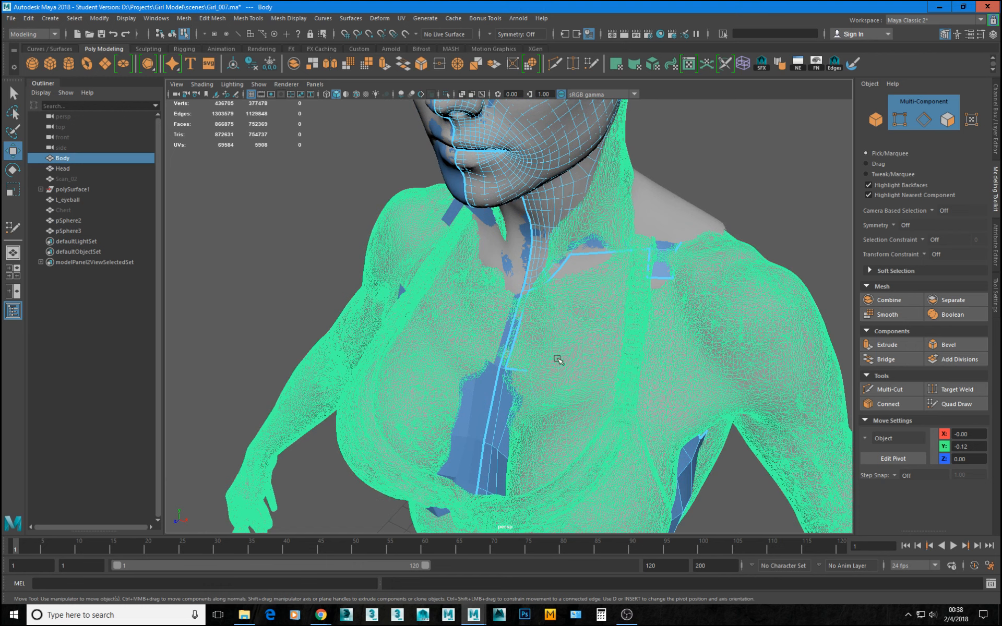
left_click(405, 35)
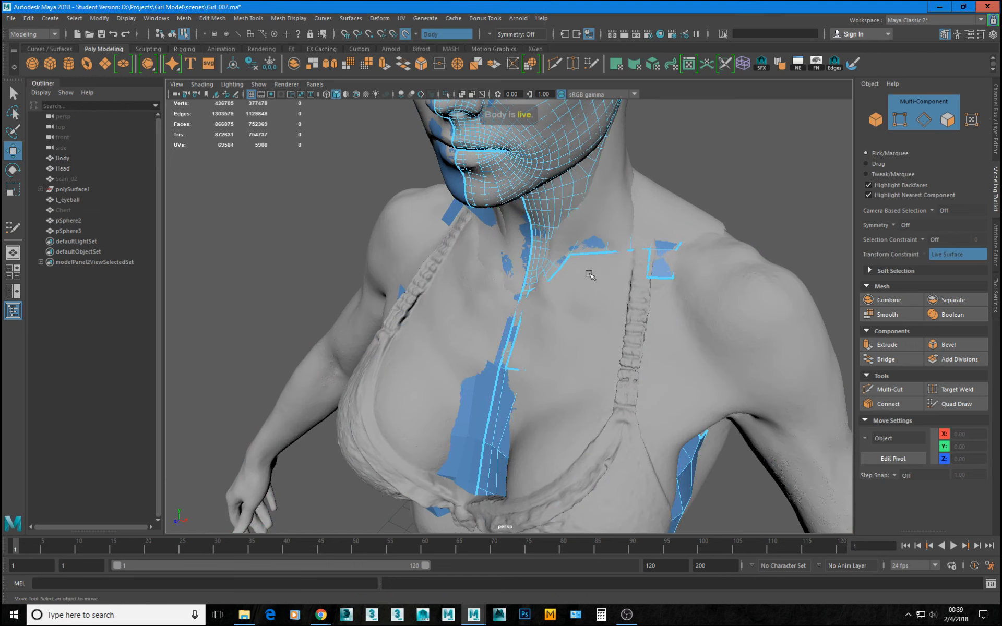
With Quad Draw, extend a quad upward from the breast patch's wide top border edge near the centre strip, towards the neck.
right_click_drag(593, 277, 652, 413, "alt")
left_click_drag(505, 428, 570, 439, "alt")
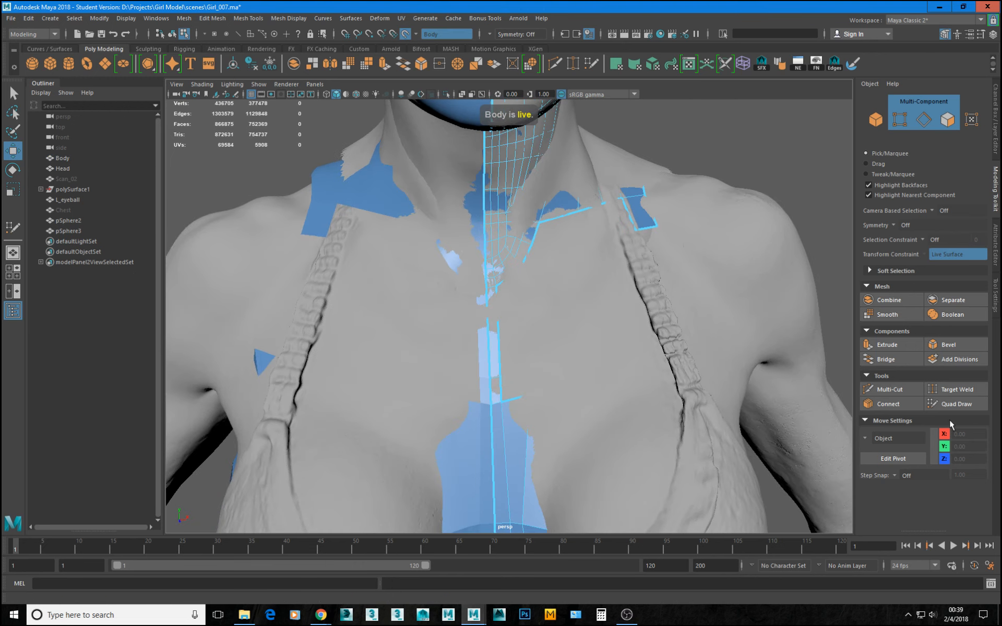
left_click(955, 404)
mouse_move(628, 365)
left_mouse_down("alt")
mouse_move(606, 352)
mouse_move(633, 341)
mouse_move(631, 360)
left_mouse_up("alt")
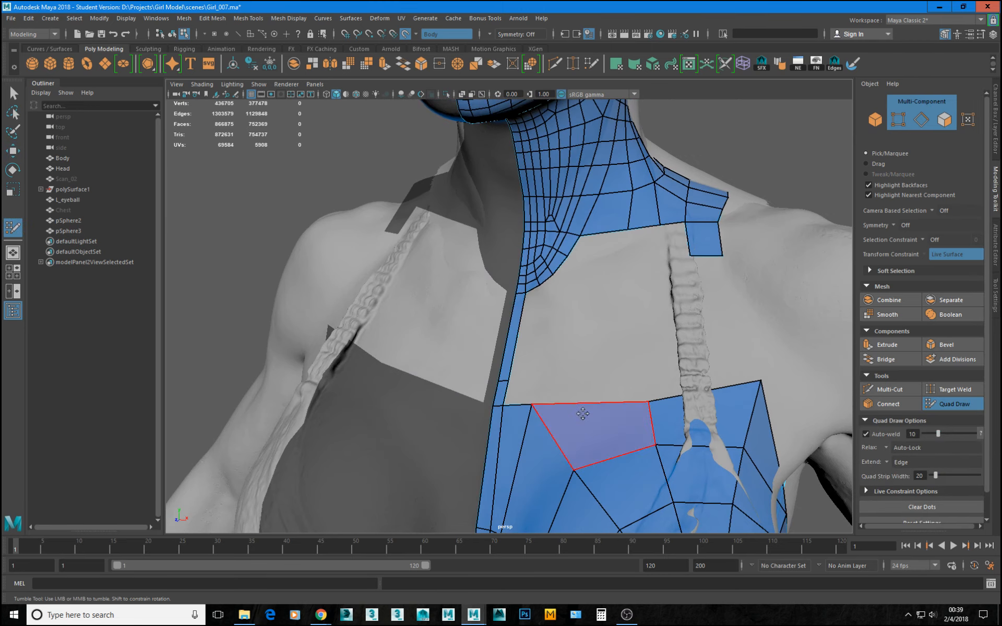
mouse_move(590, 405)
left_mouse_down()
mouse_move(589, 311)
mouse_move(609, 308)
mouse_move(642, 277)
left_mouse_up()
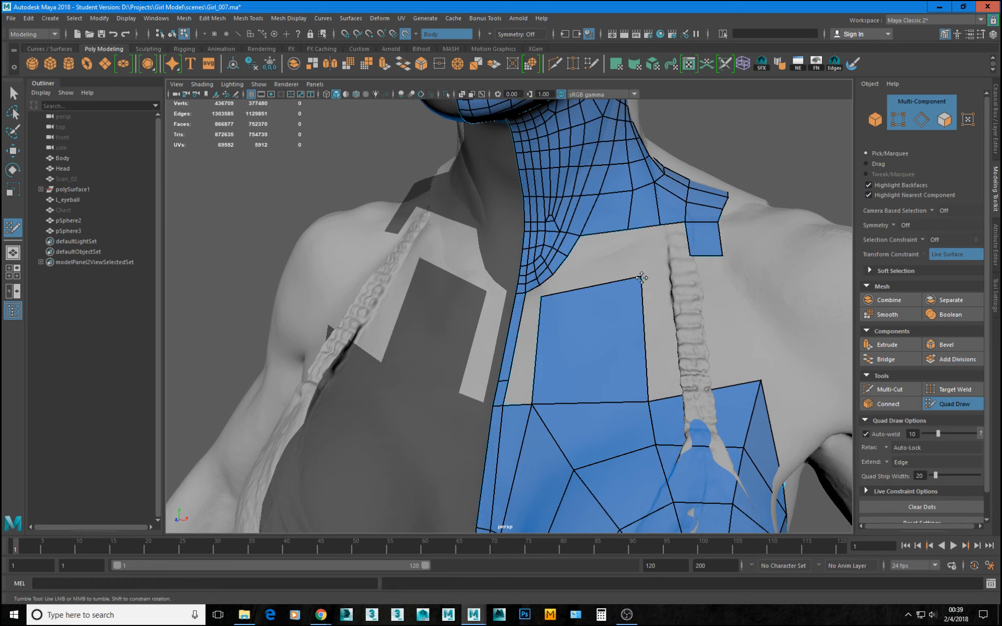
Try inserting extra edge loops through the breast patch's radial segments with Body as the live surface, and undo them.
scroll(597, 302, "up", 1)
middle_click_drag(600, 301, 597, 242, "alt")
middle_click_drag(649, 352, 517, 222, "alt")
right_click_drag(543, 292, 630, 352, "alt")
middle_click_drag(630, 350, 644, 385, "alt")
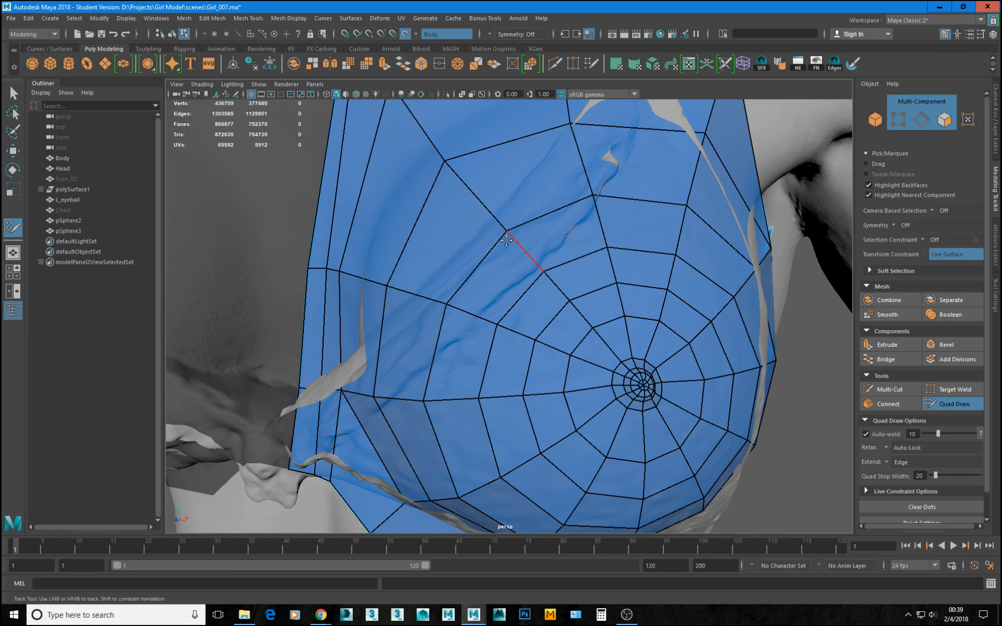
middle_click_drag(527, 251, 590, 348, "alt")
left_click_drag(698, 353, 597, 346, "alt")
right_click_drag(597, 347, 619, 368, "alt")
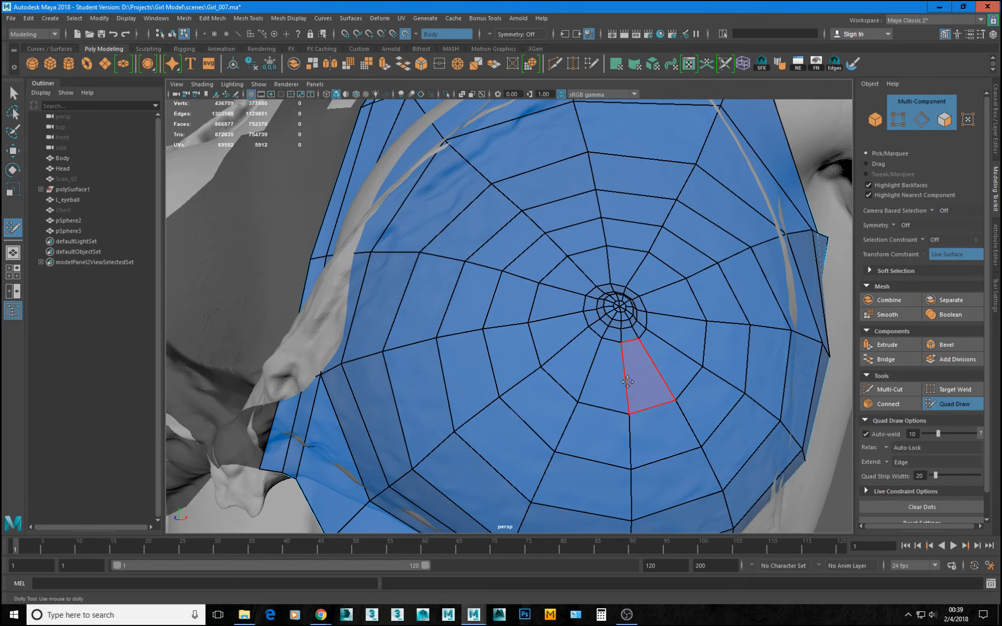
left_click(625, 373, "ctrl")
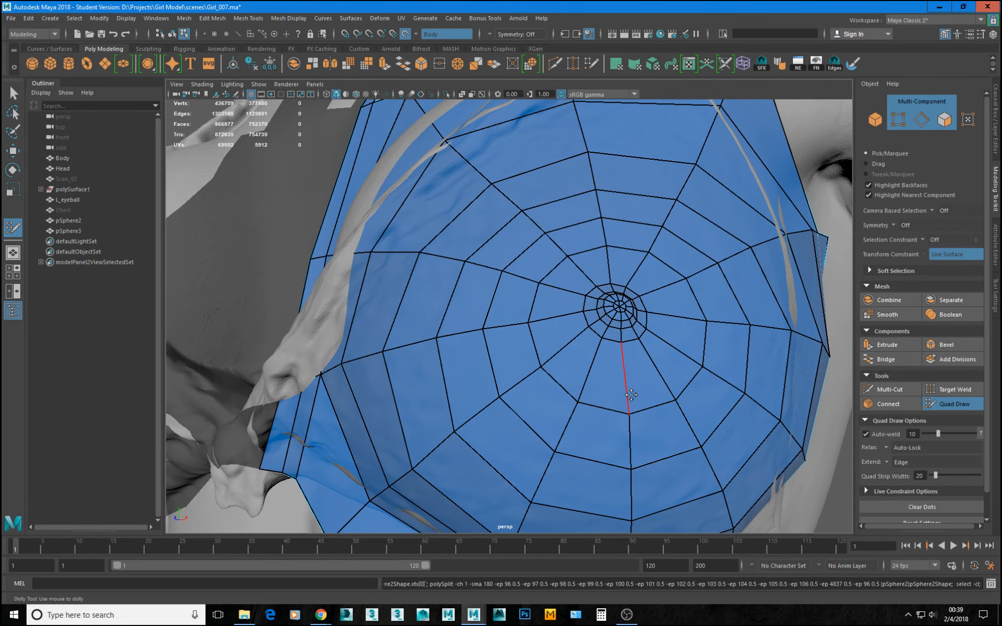
left_click_drag(580, 327, 603, 370, "alt")
middle_click_drag(511, 230, 543, 360, "alt")
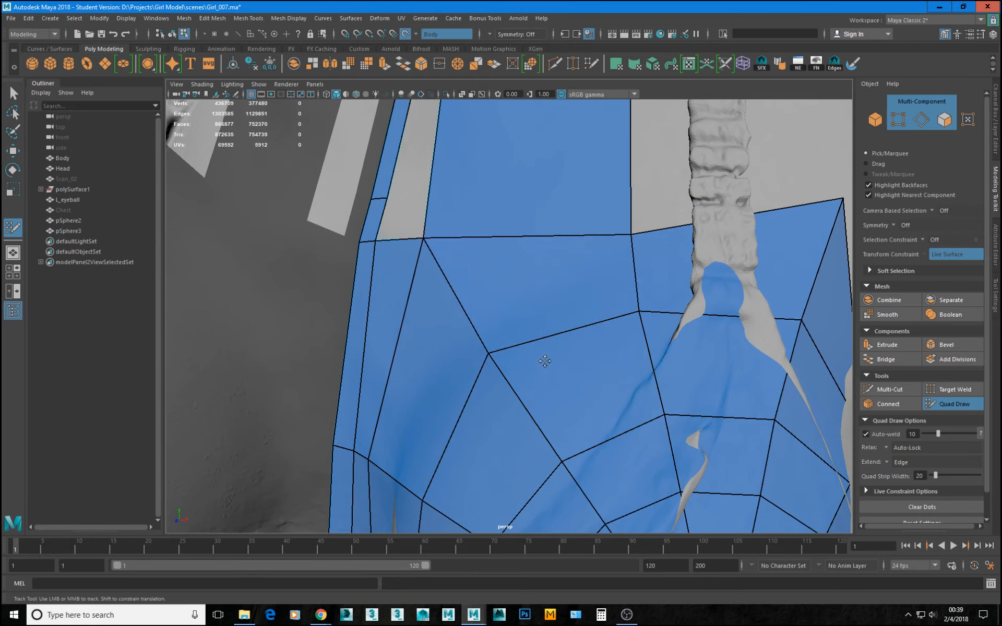
left_click_drag(466, 276, 495, 280, "alt")
middle_click_drag(519, 249, 519, 196, "alt")
middle_click_drag(595, 409, 560, 382, "alt")
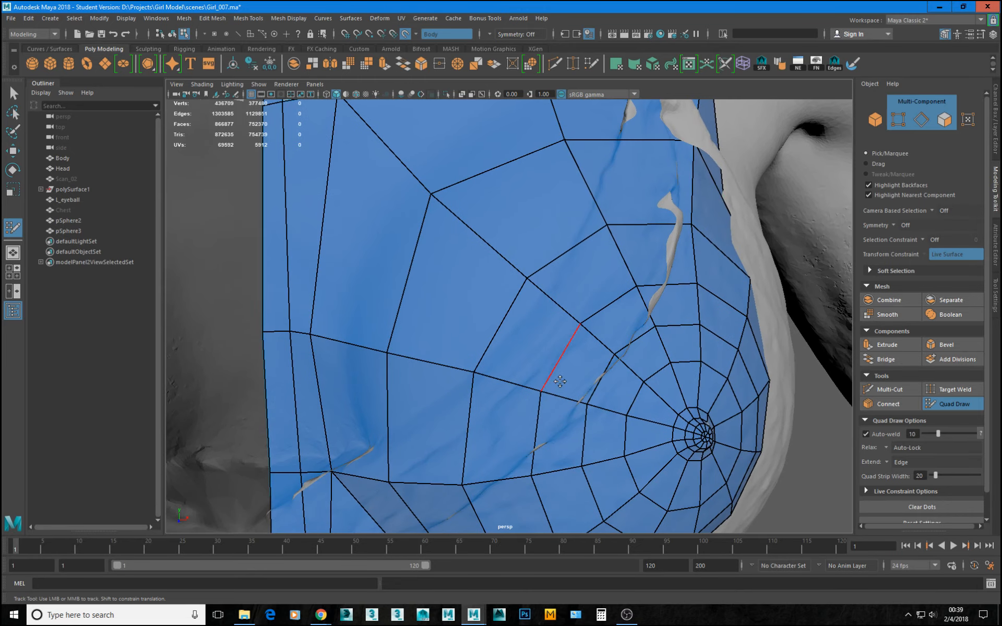
left_click(587, 369, "ctrl")
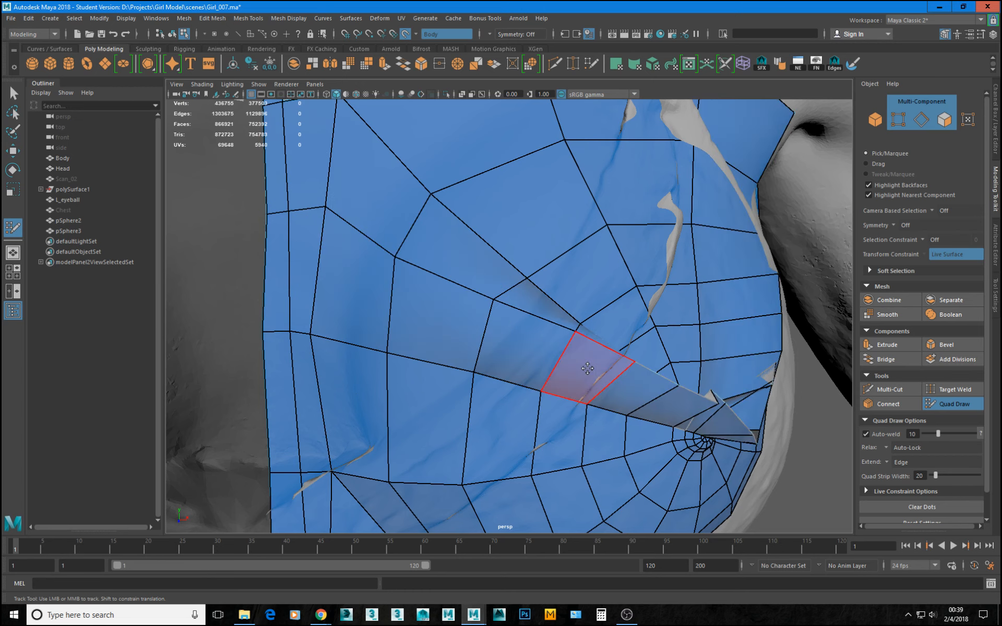
mouse_move(604, 375)
left_mouse_down("alt")
mouse_move(542, 365)
mouse_move(554, 337)
mouse_move(638, 356)
left_mouse_up("alt")
key("ctrl+z")
Switch the live surface from Body to Chest.
middle_click_drag(638, 356, 640, 313, "alt")
left_click_drag(640, 313, 652, 331, "alt")
scroll(653, 330, "down", 4)
scroll(593, 390, "down", 4)
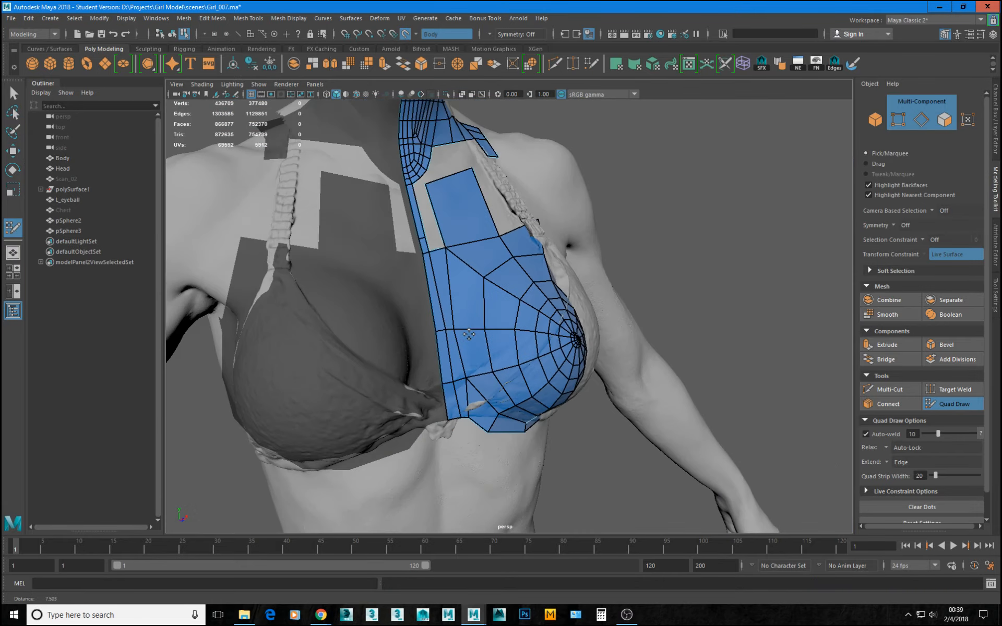
mouse_move(685, 396)
left_mouse_down("alt")
mouse_move(570, 403)
mouse_move(537, 360)
mouse_move(542, 354)
mouse_move(644, 410)
left_mouse_up("alt")
middle_click_drag(644, 409, 647, 435, "alt")
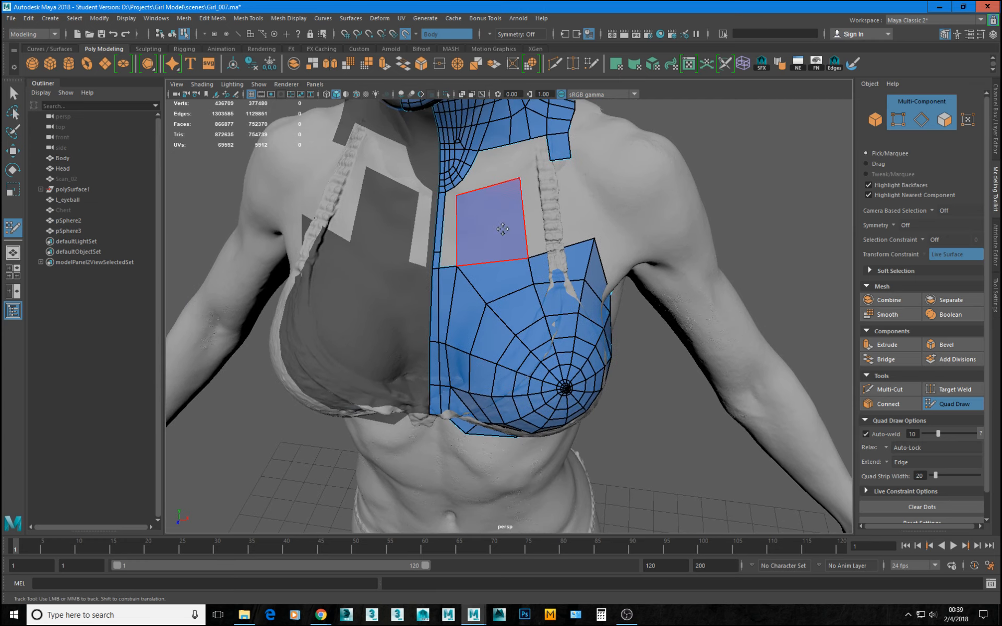
left_click(427, 35)
left_click(439, 60)
scroll(554, 376, "up", 6)
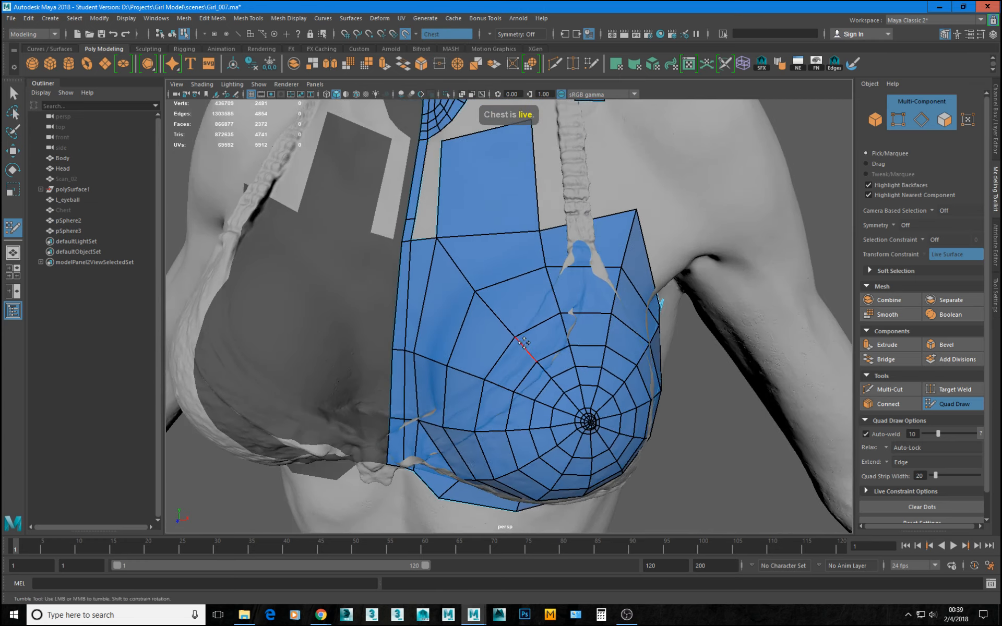
Insert radial edge loops through the wide segments on the breast patch's upper inner side, inner side and underside, running outward from the centre.
left_click_drag(555, 376, 505, 362, "alt")
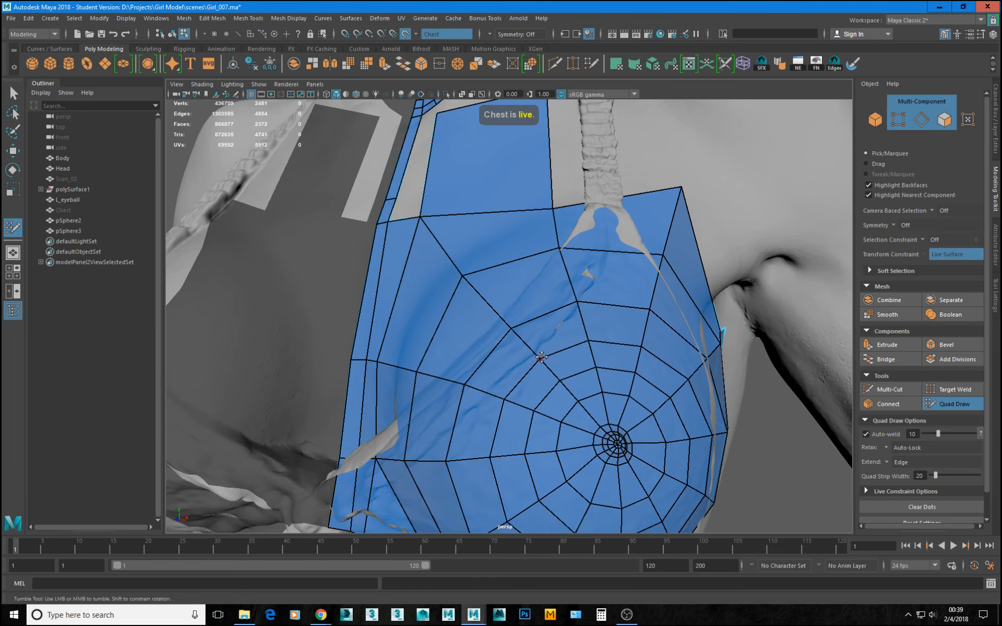
left_click(505, 366, "ctrl")
mouse_move(546, 399)
left_mouse_down("alt")
mouse_move(580, 401)
mouse_move(554, 402)
left_mouse_up("alt")
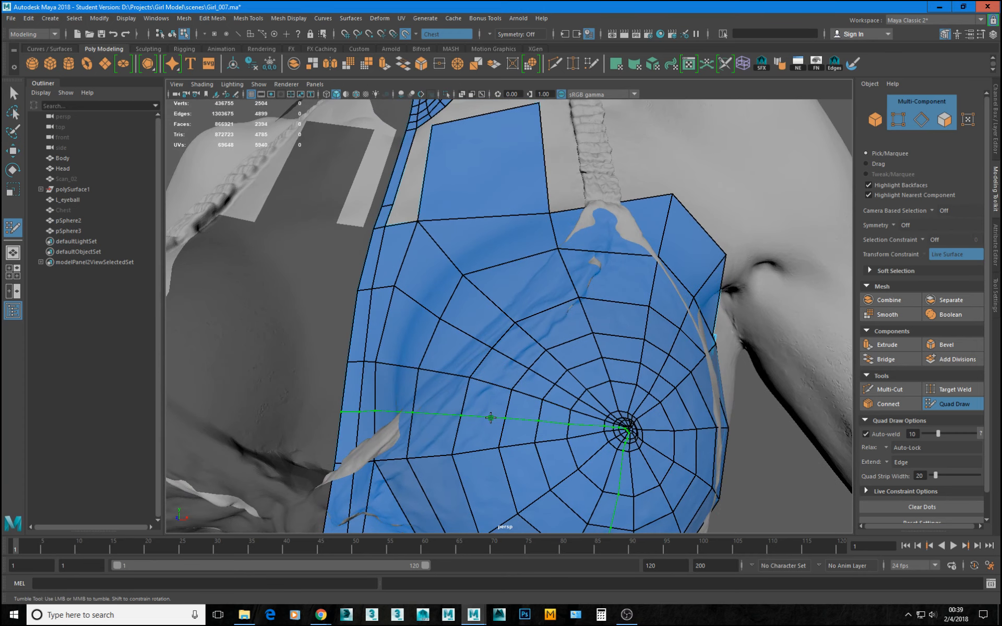
left_click(489, 417, "ctrl")
left_click_drag(554, 402, 547, 326, "alt")
left_click(541, 337, "ctrl")
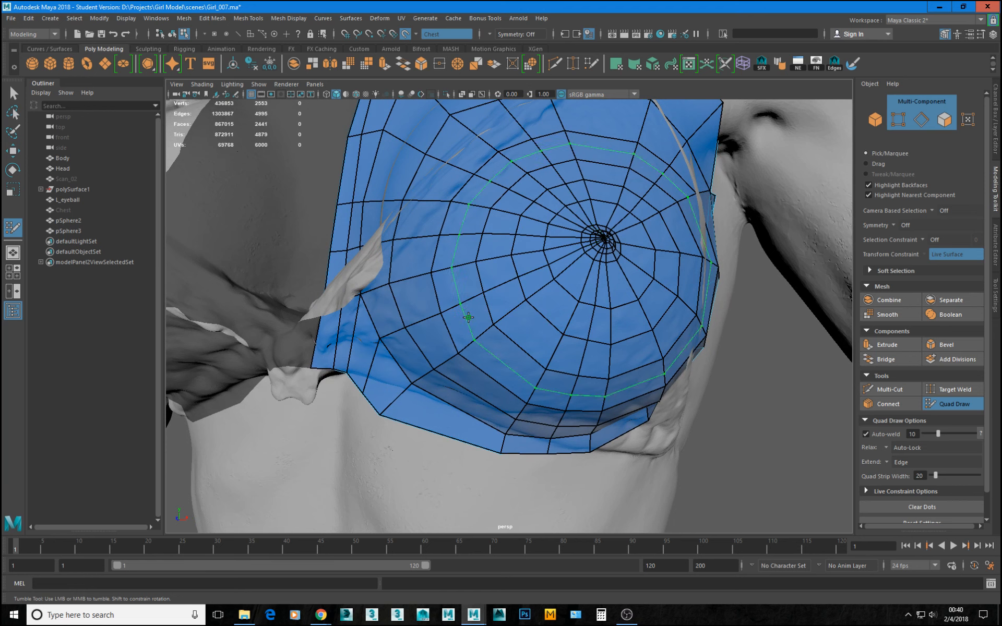
left_click(550, 337, "ctrl")
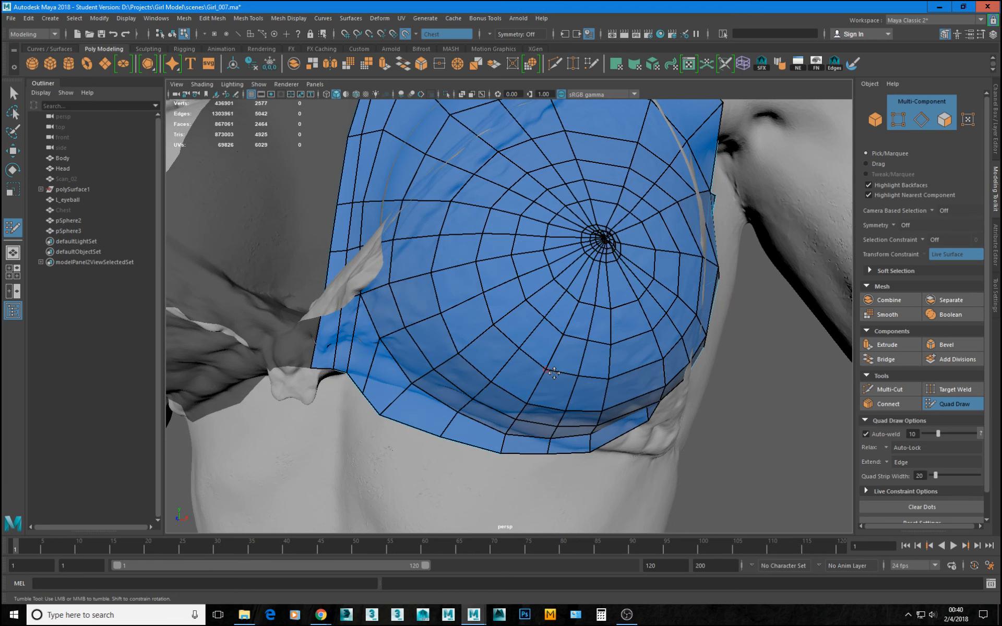
Insert two more radial edge loops through the wide segments on the breast patch's lower outer side and outer flank.
left_click_drag(554, 335, 558, 366, "alt")
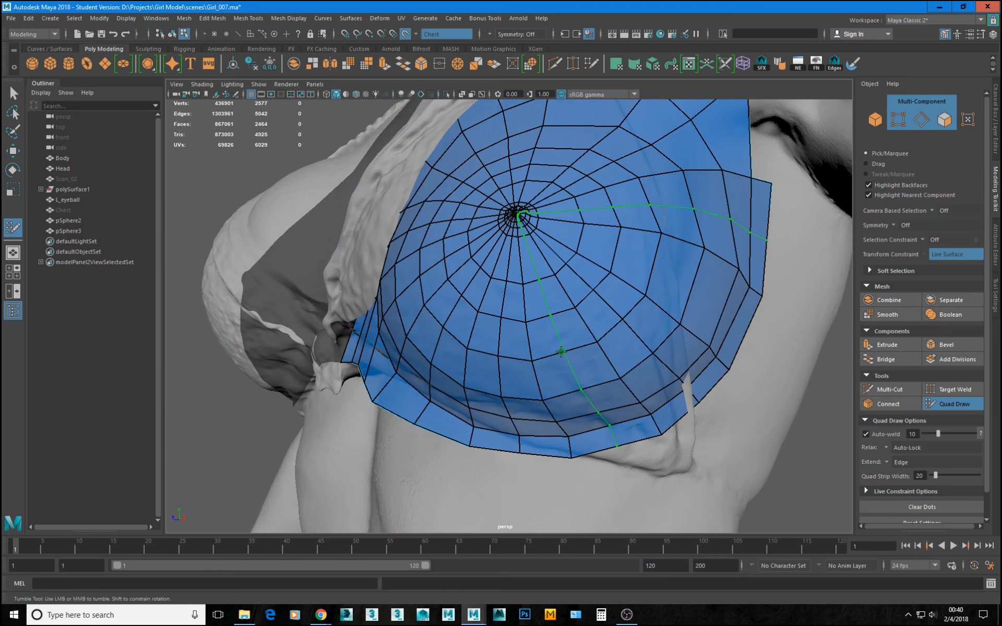
left_click(560, 352, "ctrl")
middle_click_drag(670, 297, 647, 343, "alt")
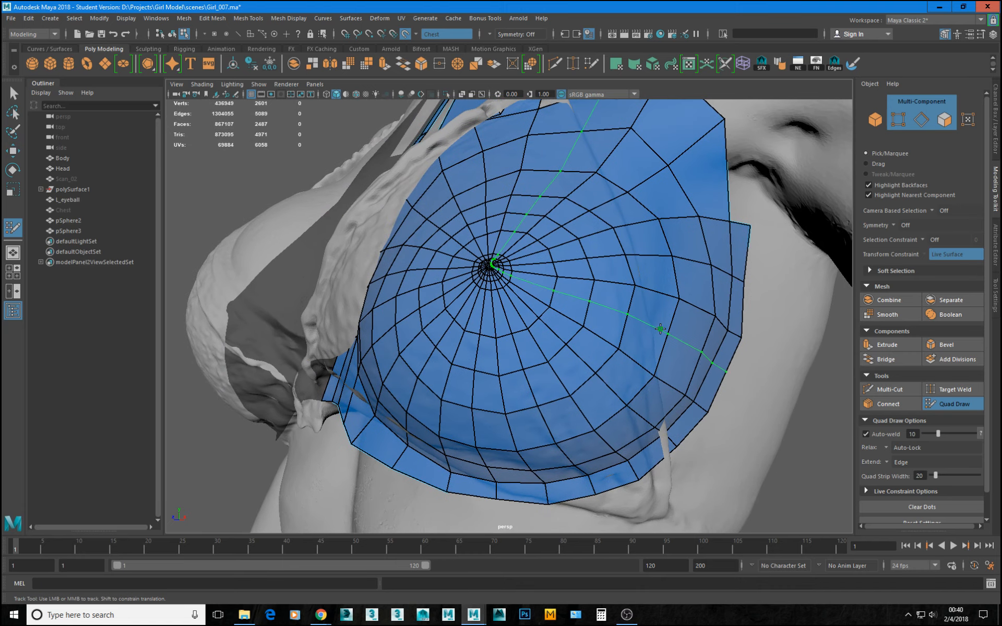
left_click(659, 338, "ctrl")
Relax the quads on the breast patch's underside and outer side, undoing the stray tweak that tears the lower faces.
left_click_drag(639, 320, 642, 286, "alt")
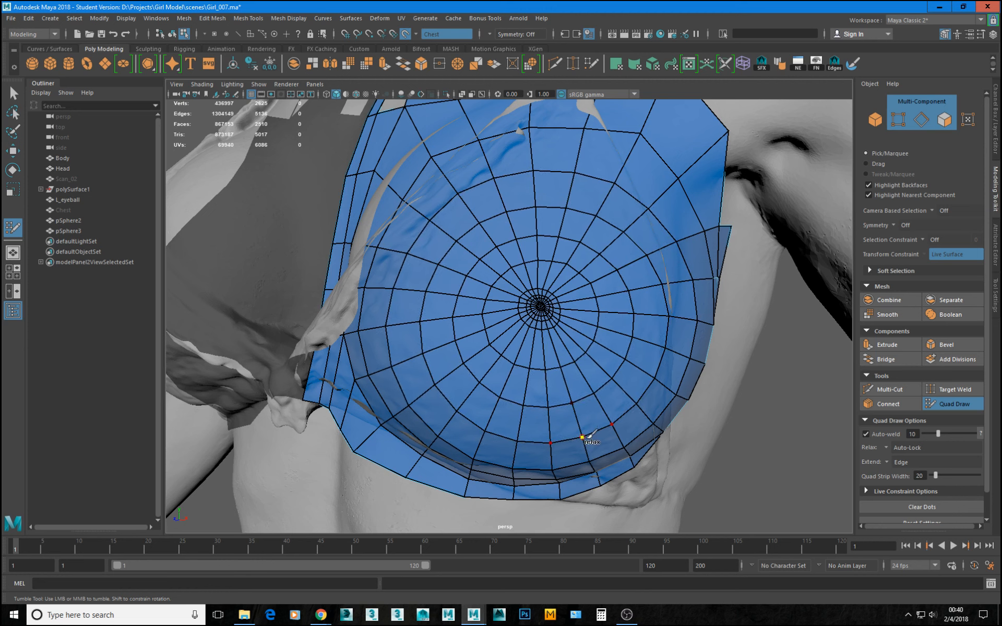
mouse_move(540, 311)
left_mouse_down("alt")
mouse_move(529, 357)
mouse_move(527, 325)
mouse_move(440, 278)
mouse_move(457, 286)
left_mouse_up("alt")
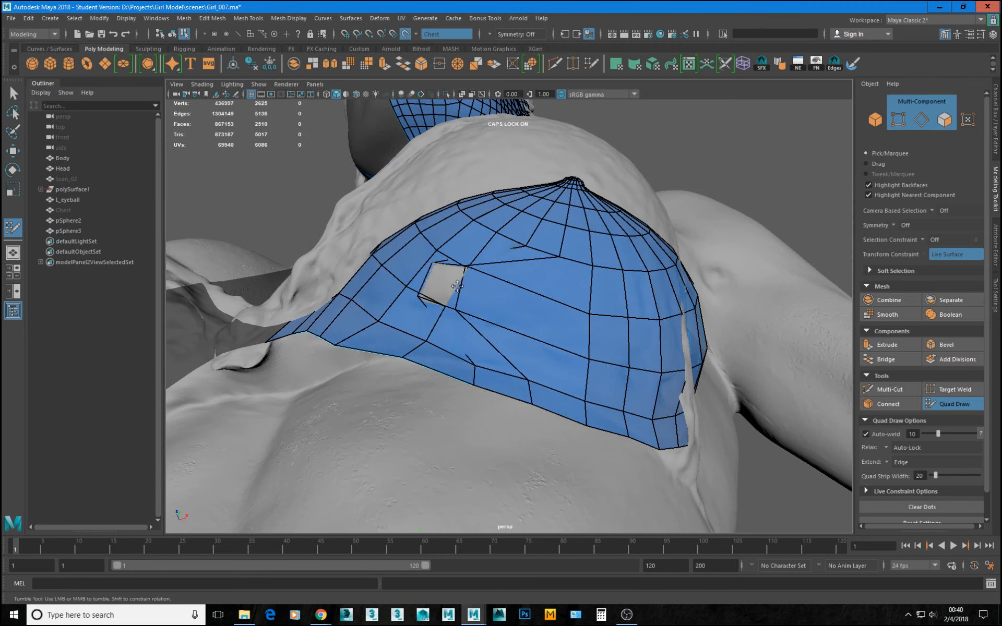
key("ctrl+z")
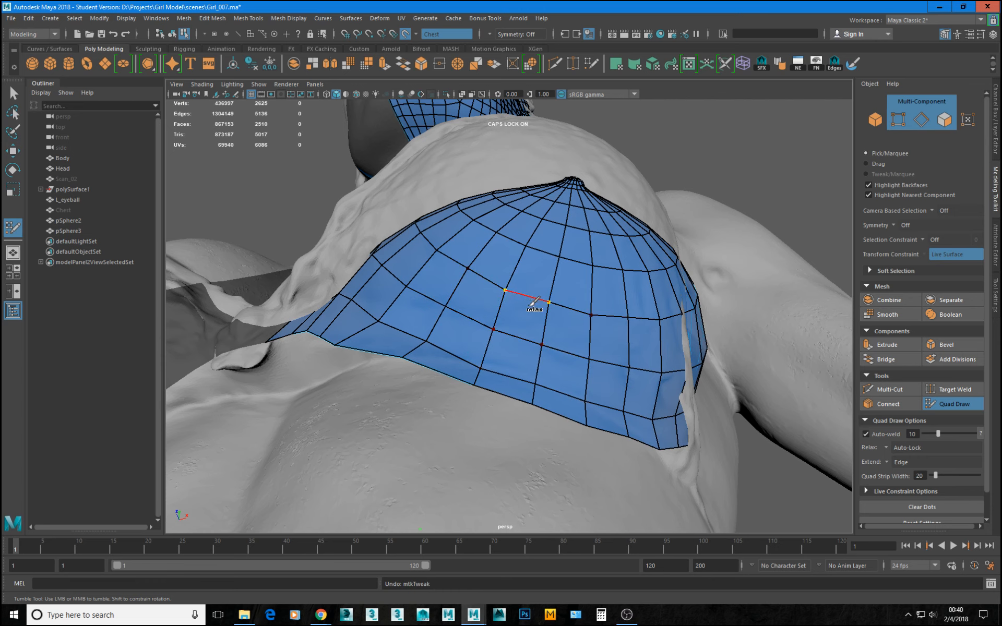
mouse_move(548, 303)
left_mouse_down("shift")
mouse_move(627, 328)
mouse_move(440, 283)
mouse_move(409, 253)
mouse_move(459, 280)
mouse_move(659, 344)
left_mouse_up("shift")
mouse_move(561, 415)
left_mouse_down("alt")
mouse_move(583, 418)
mouse_move(590, 437)
left_mouse_up("alt")
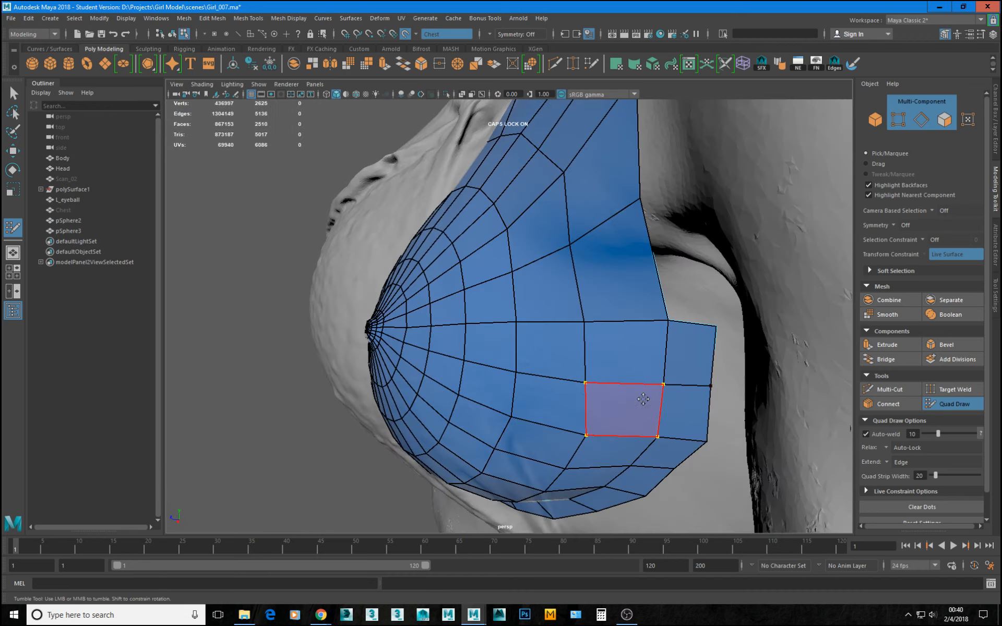
mouse_move(595, 398)
left_mouse_down("shift")
mouse_move(575, 414)
mouse_move(599, 376)
mouse_move(562, 184)
mouse_move(515, 275)
mouse_move(525, 287)
left_mouse_up("shift")
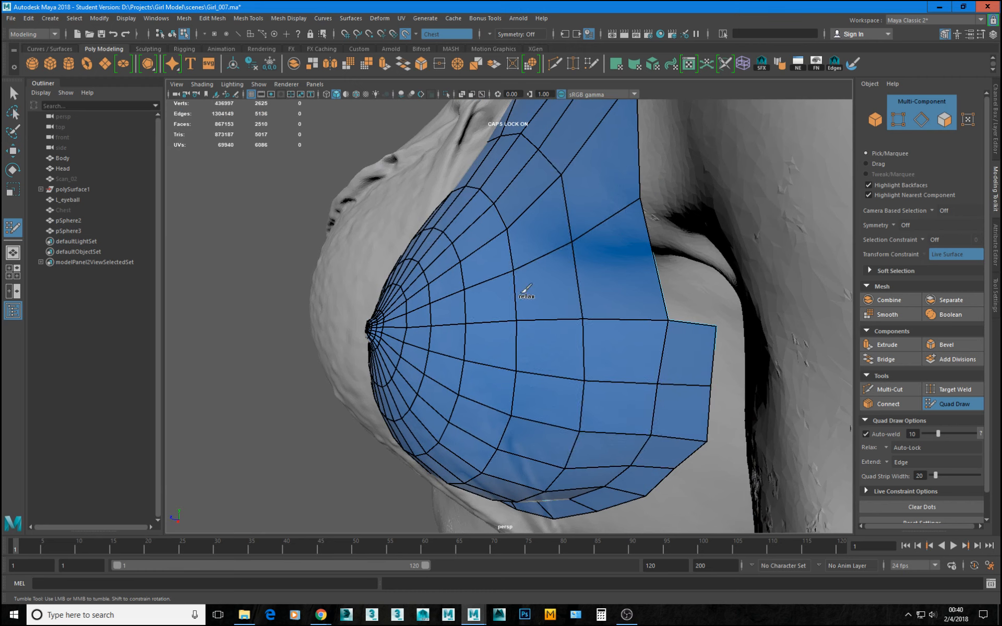
mouse_move(508, 431)
left_mouse_down("shift")
mouse_move(486, 461)
mouse_move(565, 400)
mouse_move(557, 412)
left_mouse_up("shift")
Relax the quads on the inner and upper parts of the breast patch and recheck its lower rows.
mouse_move(495, 328)
left_mouse_down("shift")
mouse_move(472, 292)
mouse_move(463, 219)
mouse_move(450, 211)
left_mouse_up("shift")
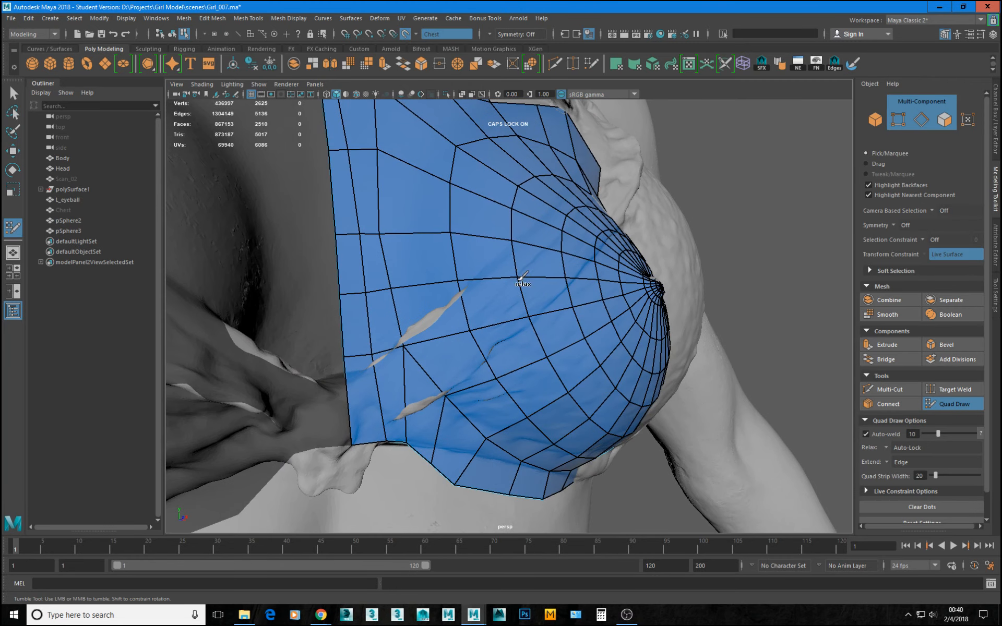
mouse_move(490, 302)
left_mouse_down("alt")
mouse_move(548, 264)
mouse_move(543, 245)
left_mouse_up("alt")
mouse_move(465, 260)
left_mouse_down("shift")
mouse_move(493, 217)
mouse_move(578, 211)
mouse_move(663, 261)
mouse_move(455, 261)
mouse_move(474, 158)
mouse_move(645, 180)
left_mouse_up("shift")
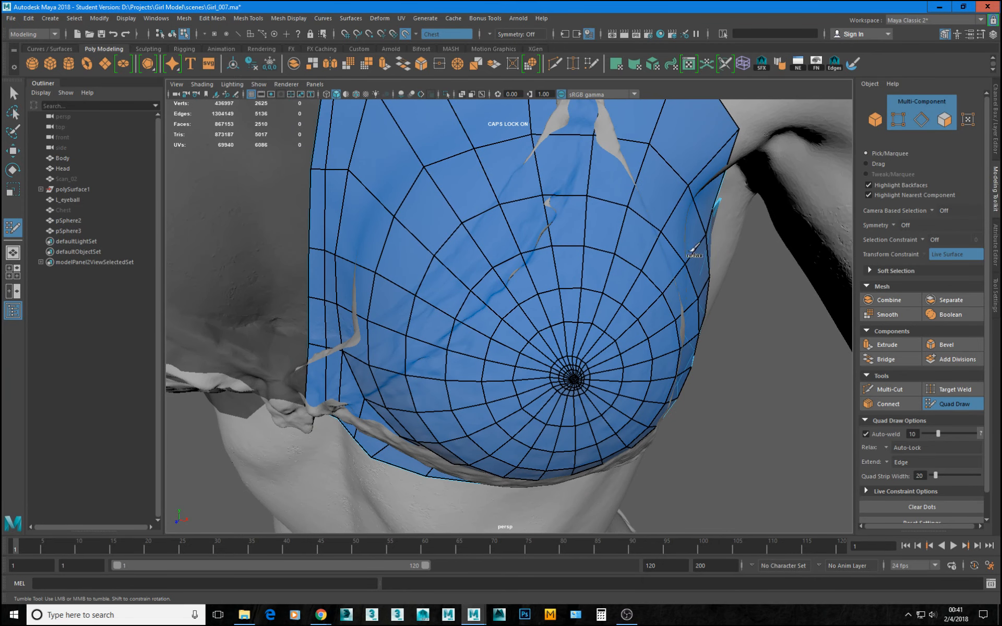
mouse_move(730, 376)
left_mouse_down("alt")
mouse_move(685, 286)
mouse_move(720, 366)
left_mouse_up("alt")
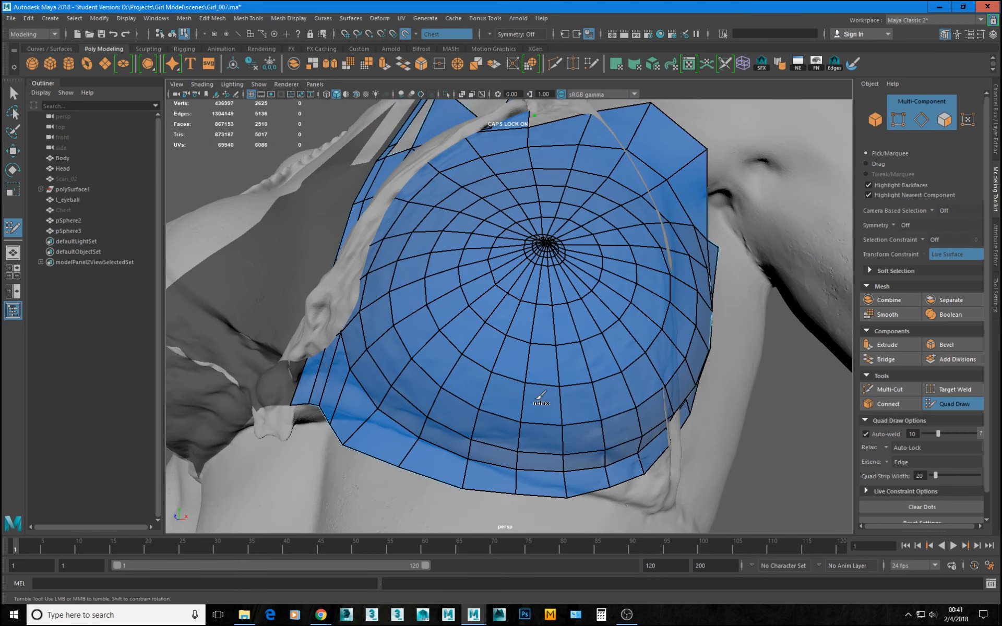
mouse_move(663, 310)
left_mouse_down("shift")
mouse_move(670, 334)
mouse_move(665, 228)
left_mouse_up("shift")
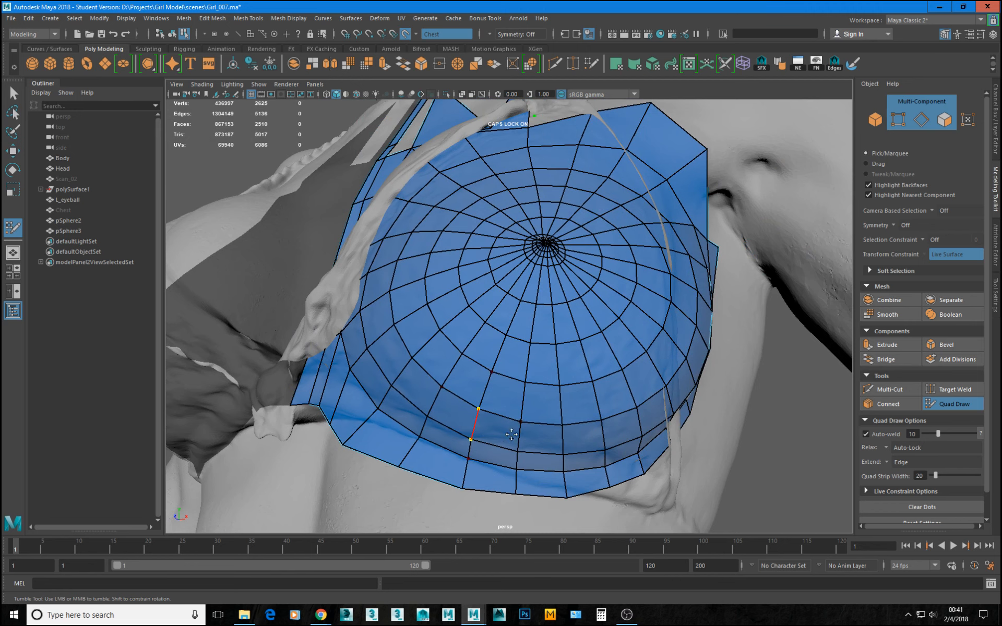
left_click_drag(584, 357, 591, 324, "alt")
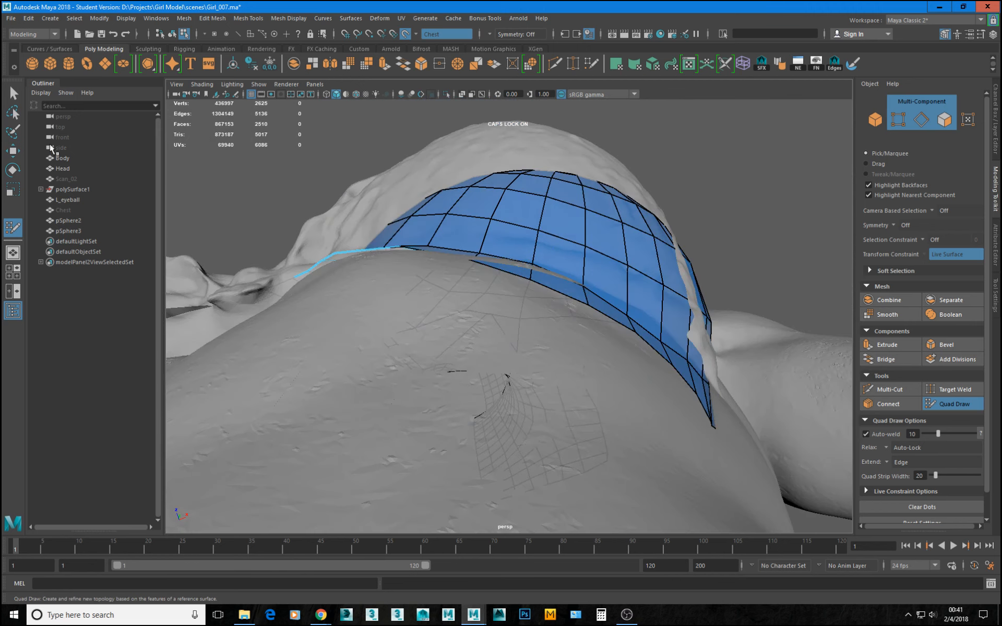
Hide the Body mesh, unhide the Chest mesh in its place and frame it.
left_click(61, 157)
key("ctrl+h")
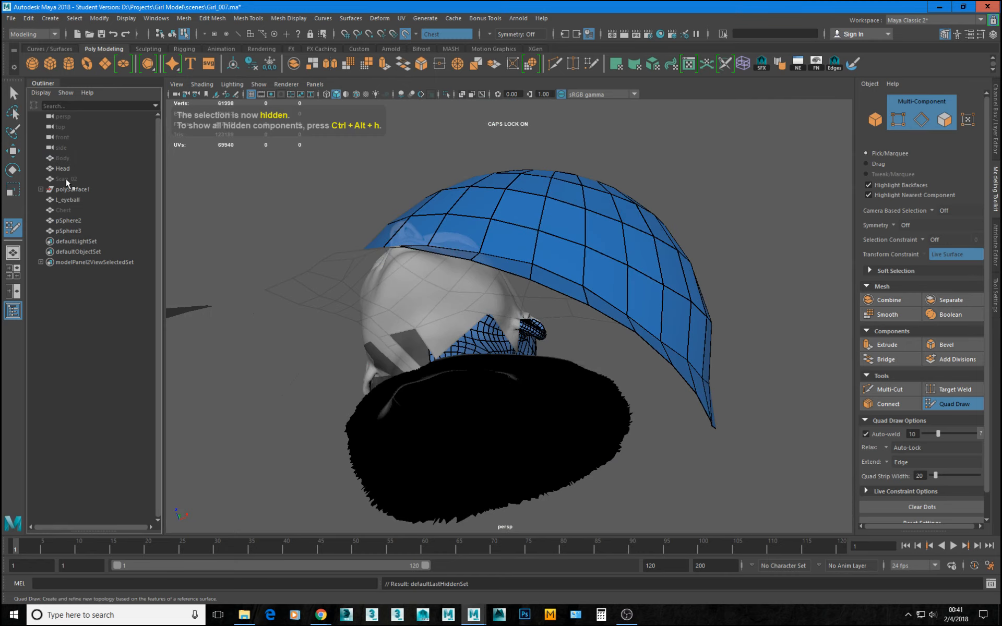
left_click(64, 210)
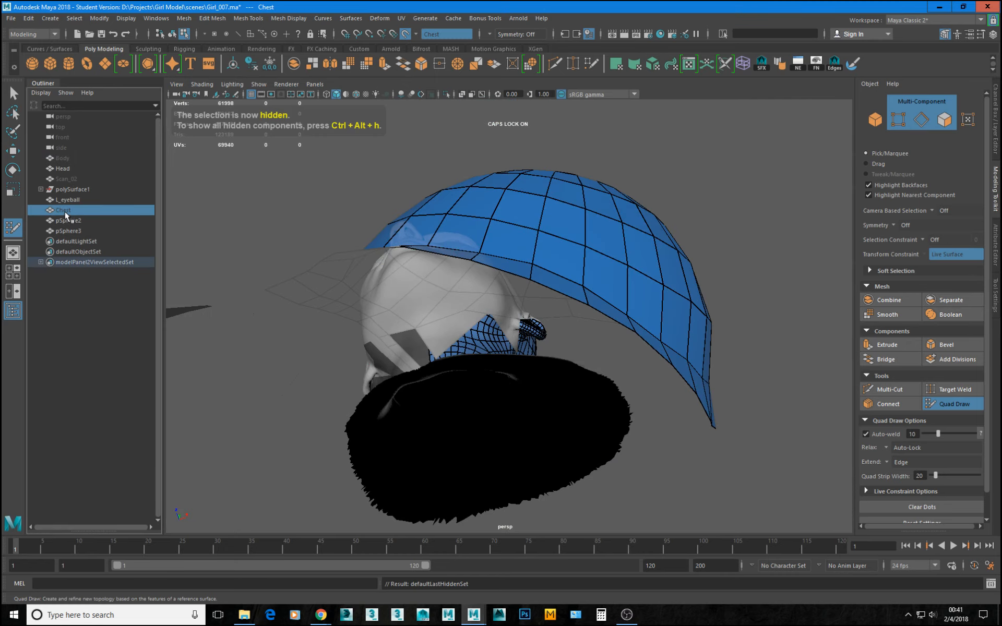
key("shift+h")
key("f")
left_click_drag(536, 340, 462, 298, "alt")
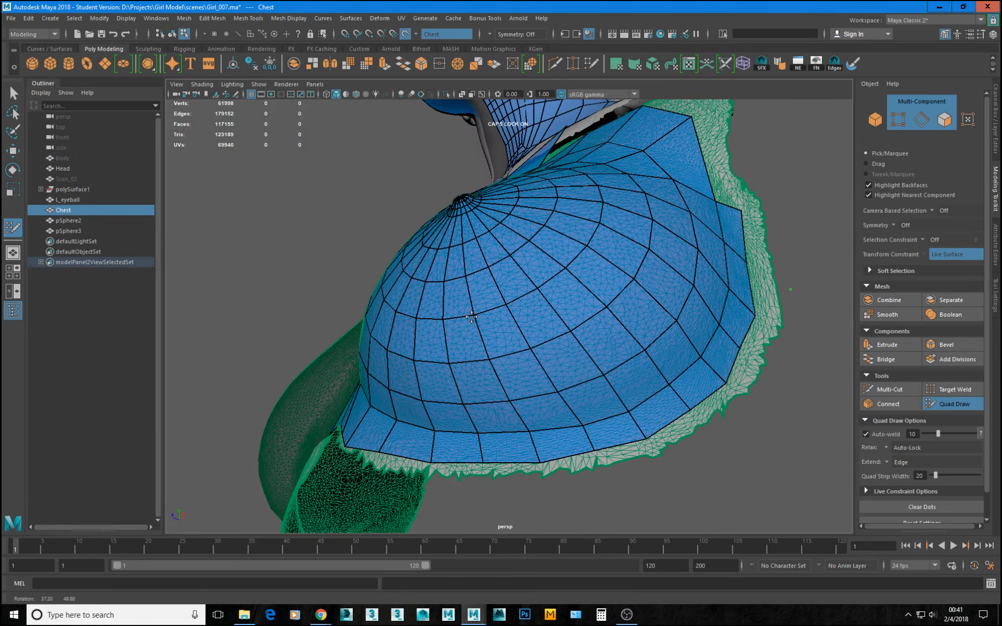
Nudge the vertices of the edge row just above the breast patch's lower border slightly towards that border.
scroll(516, 391, "up", 3)
mouse_move(516, 396)
left_mouse_down("alt")
mouse_move(489, 378)
mouse_move(493, 364)
left_mouse_up("alt")
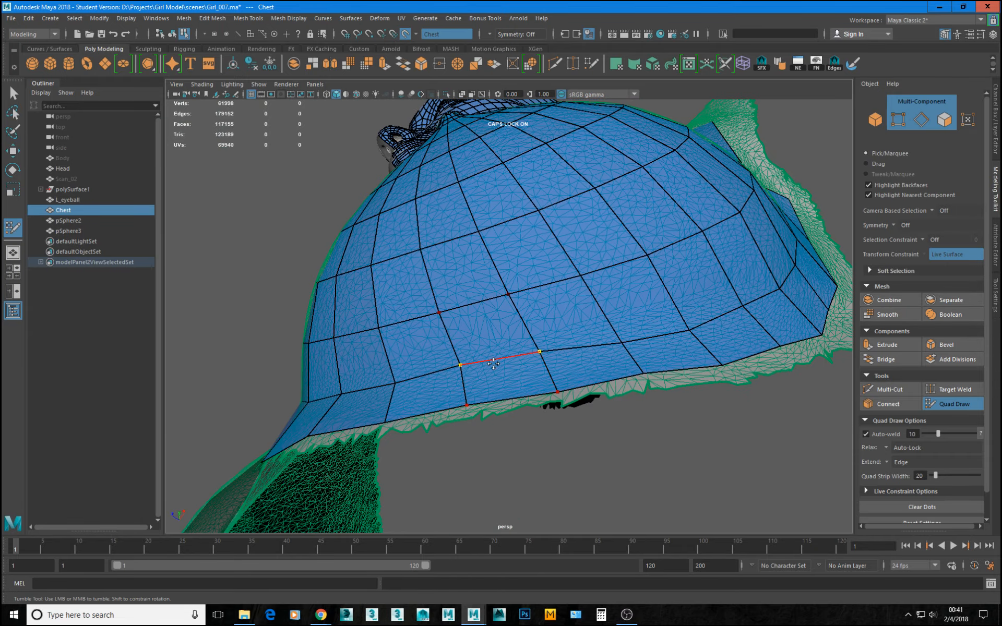
left_click(491, 368, "shift")
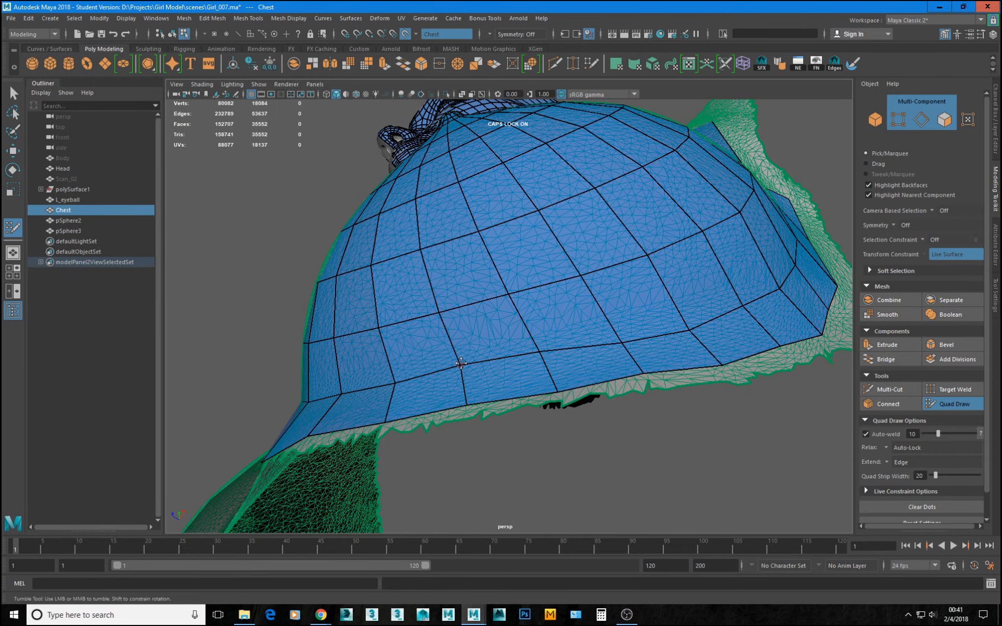
left_click_drag(541, 352, 543, 358)
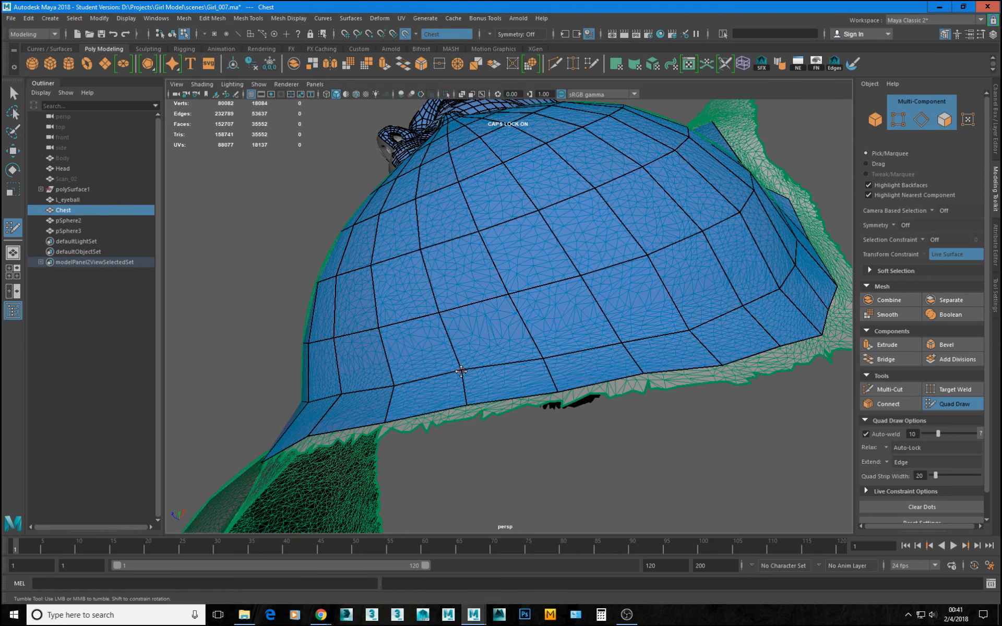
left_click_drag(462, 371, 463, 372)
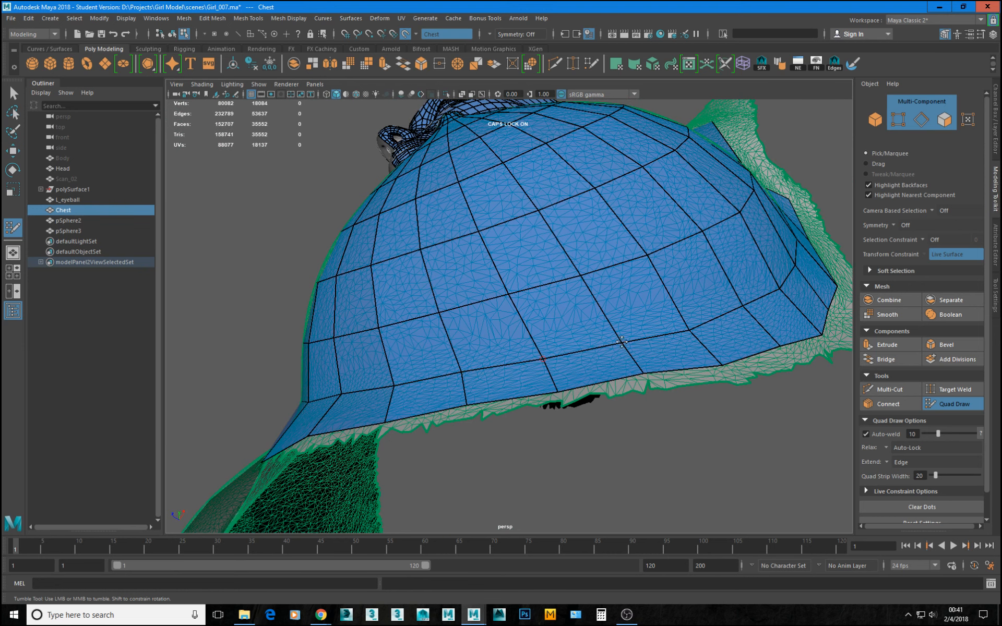
Adjust the vertices near the breast patch's outer border to even out the quads against the Chest mesh.
middle_click_drag(622, 342, 605, 358, "alt")
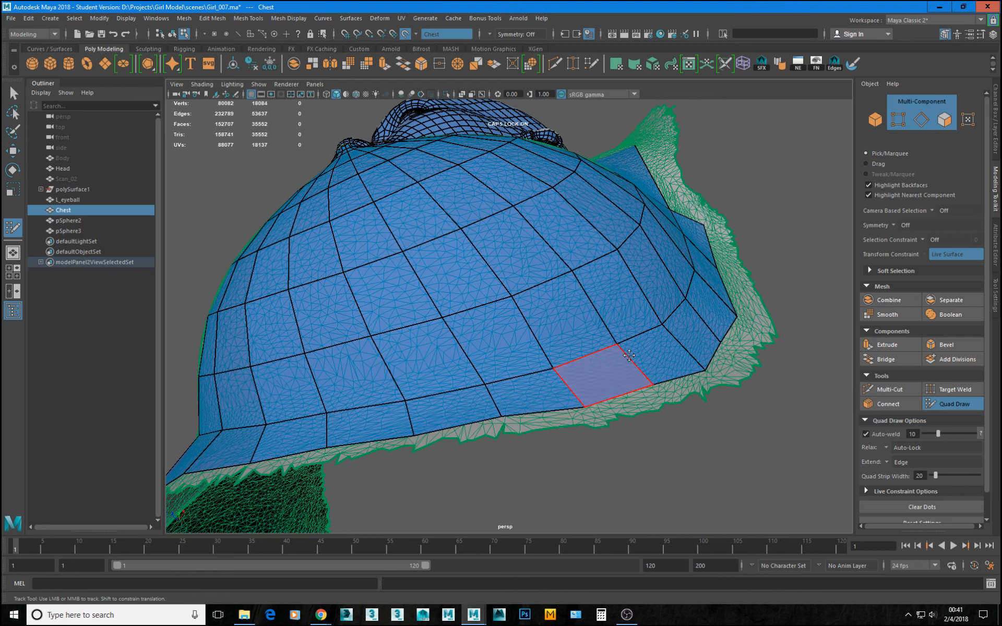
left_click_drag(617, 348, 569, 380, "alt")
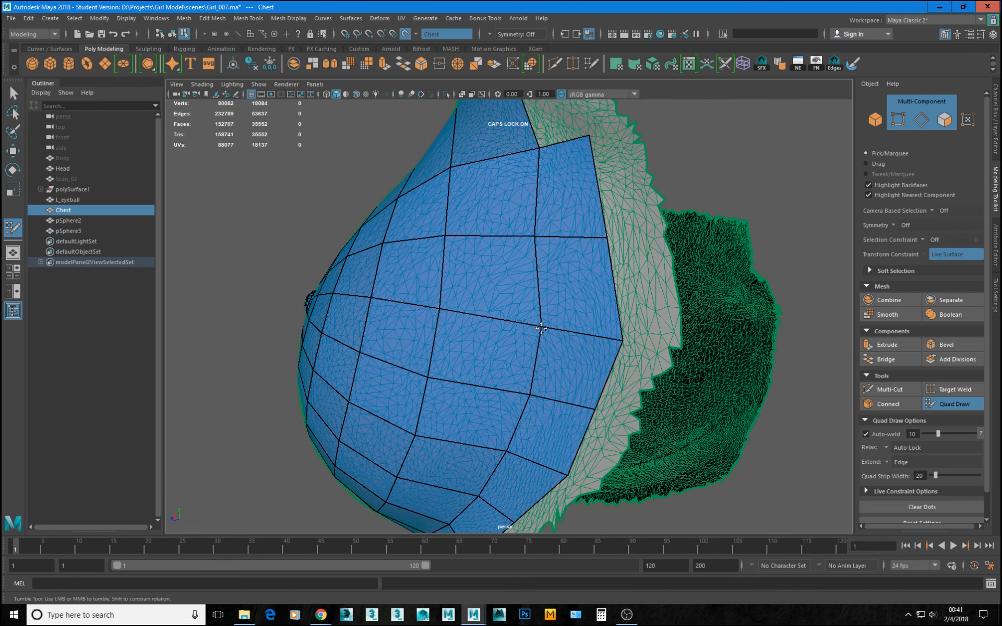
left_click_drag(546, 236, 513, 256, "alt")
left_click_drag(573, 315, 576, 310)
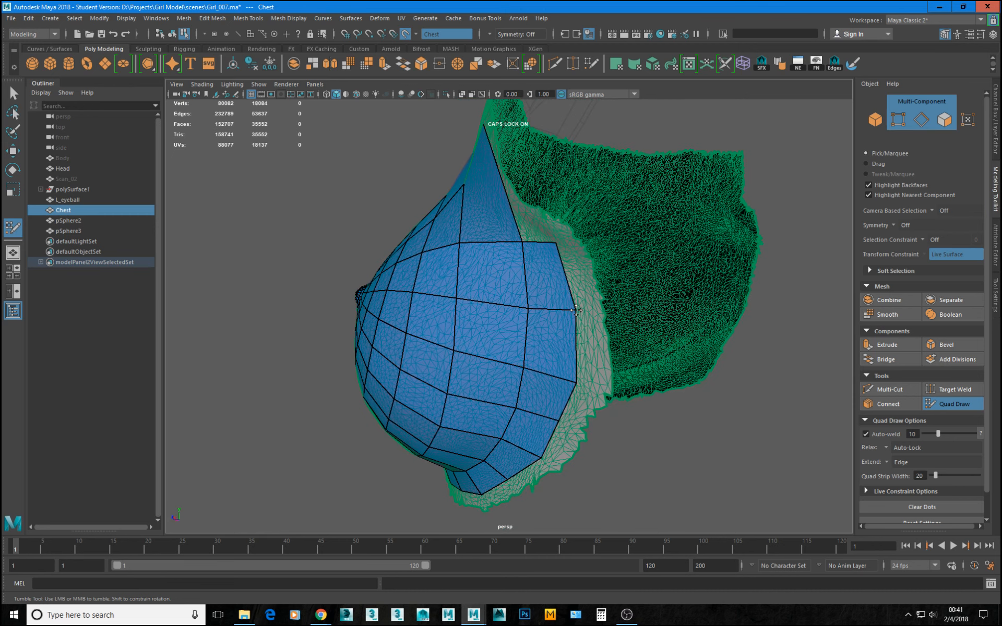
Nudge the vertices on the breast patch's lower border towards the edge of the Chest mesh.
mouse_move(557, 424)
left_mouse_down()
mouse_move(563, 431)
mouse_move(569, 412)
mouse_move(614, 439)
left_mouse_up()
left_click_drag(510, 428, 525, 447, "alt")
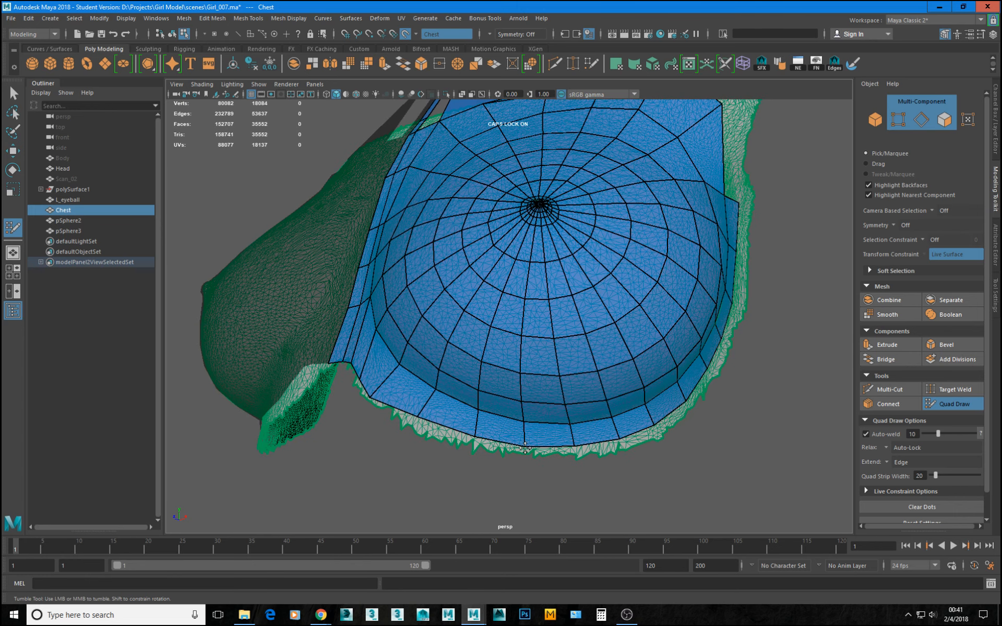
left_click_drag(389, 395, 379, 406, "alt")
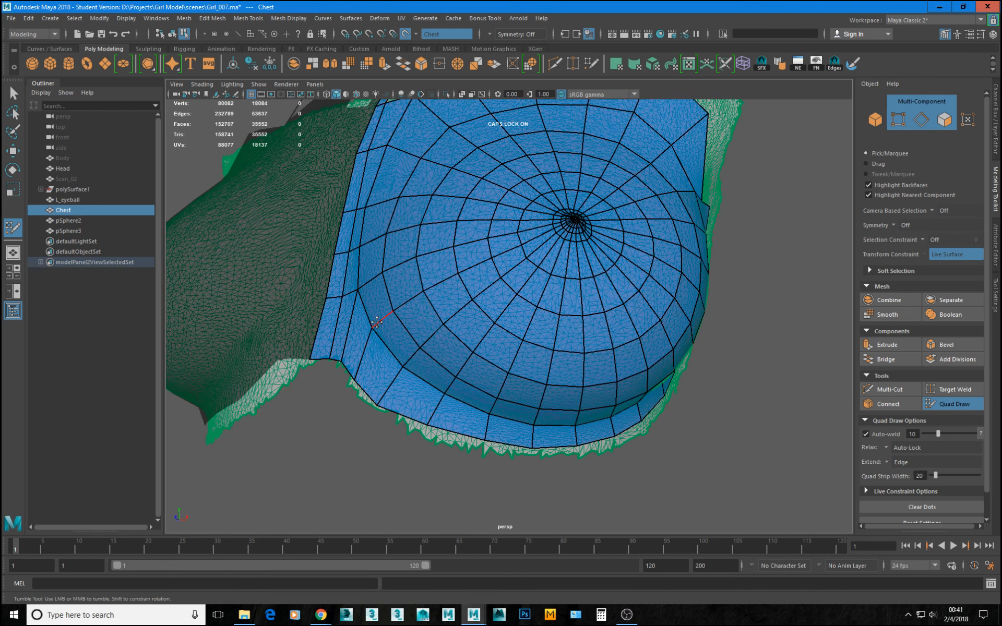
mouse_move(376, 322)
left_mouse_down()
mouse_move(376, 332)
mouse_move(404, 344)
left_mouse_up()
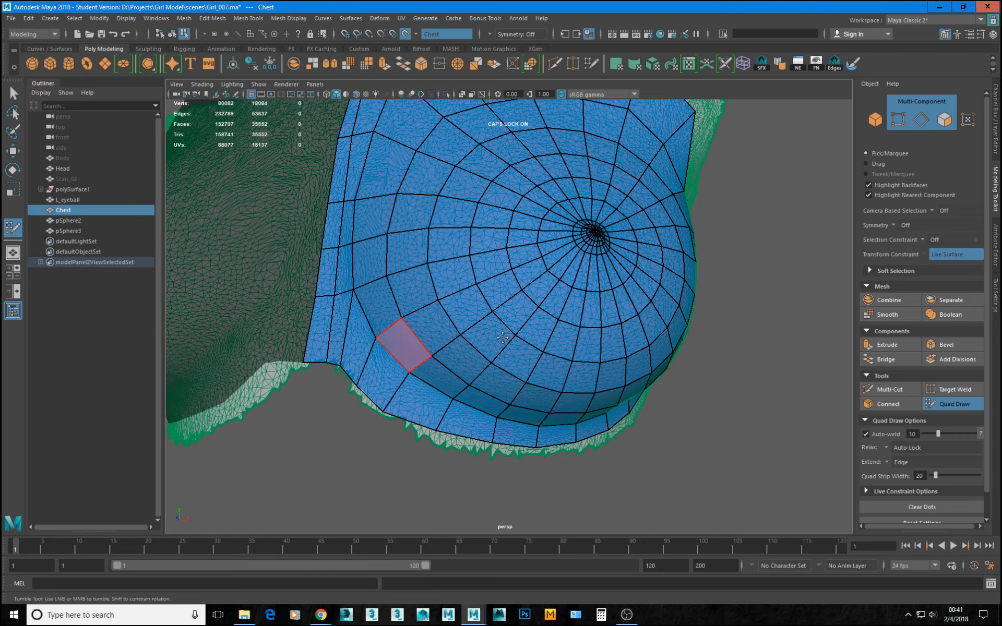
Delete the two stray spike-shaped faces above the upper border of the chest patch.
scroll(406, 343, "down", 5)
left_click_drag(553, 307, 527, 338, "alt")
middle_click_drag(553, 338, 588, 400, "alt")
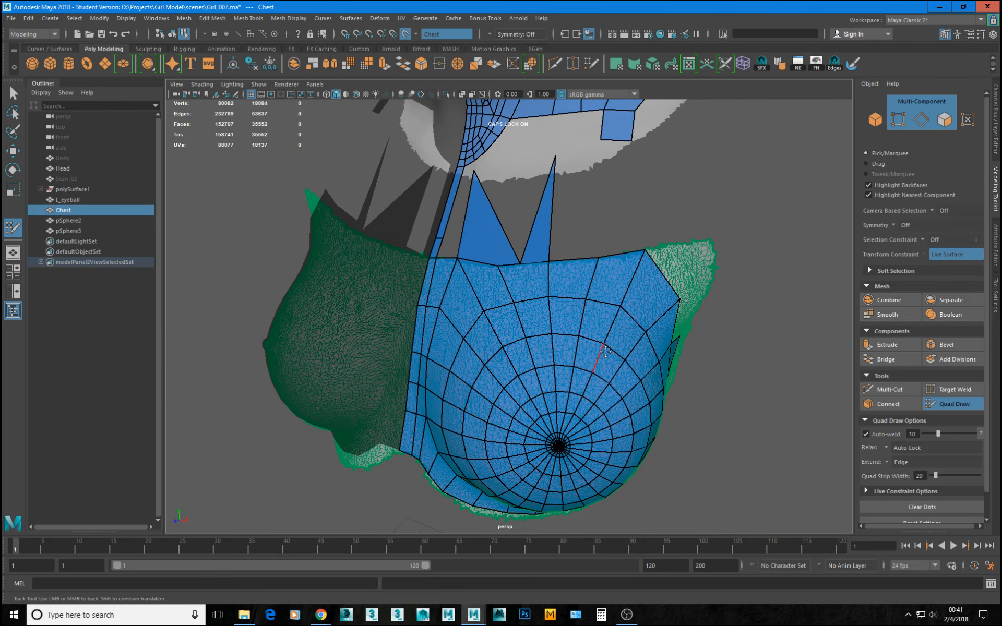
middle_click_drag(592, 248, 601, 378, "alt")
left_click_drag(571, 376, 550, 364, "alt")
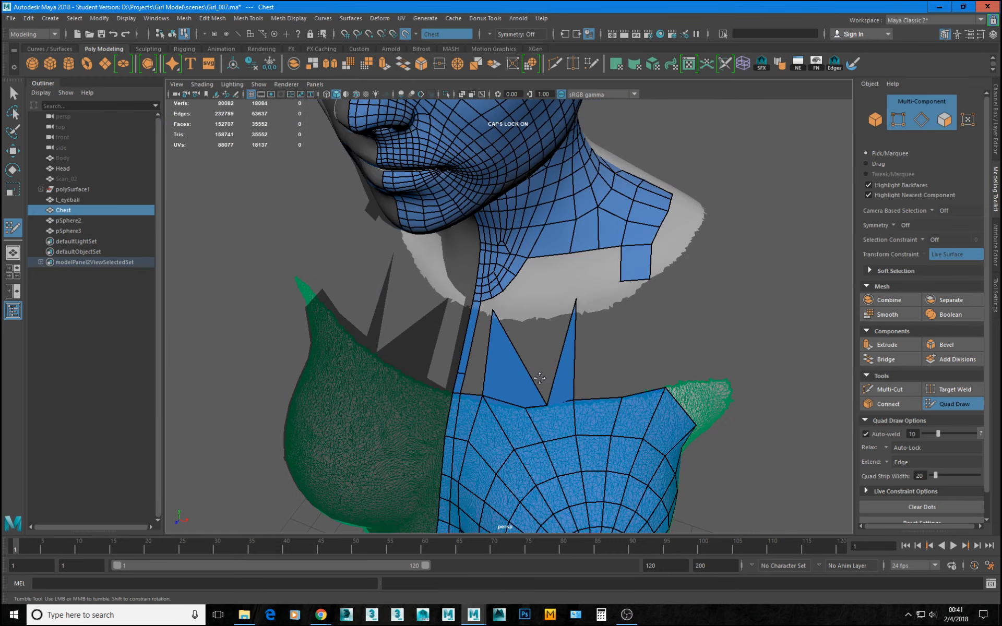
left_click(528, 377, "ctrl+shift")
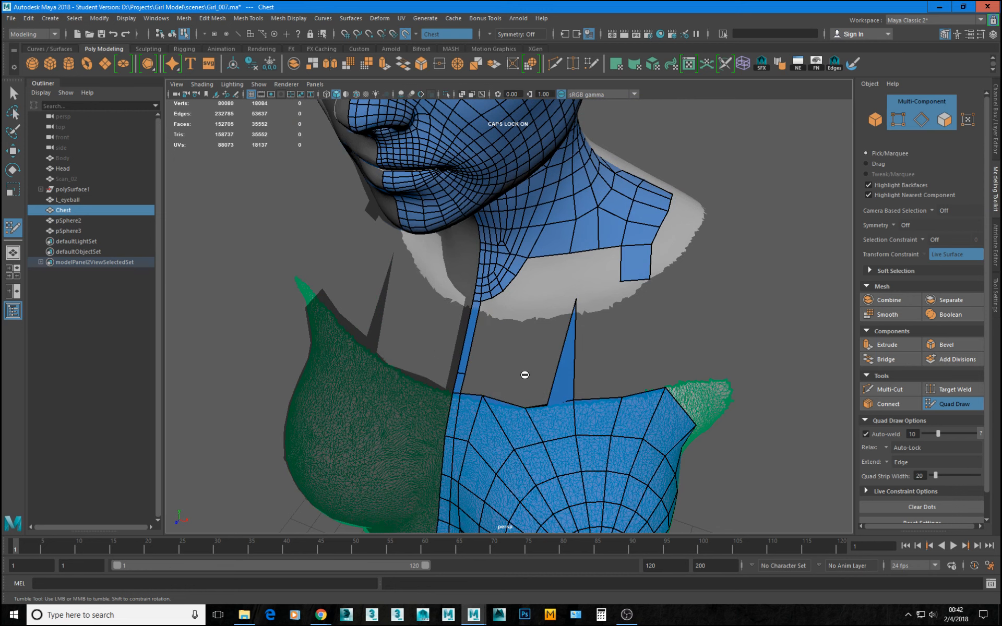
left_click(564, 372, "ctrl+shift")
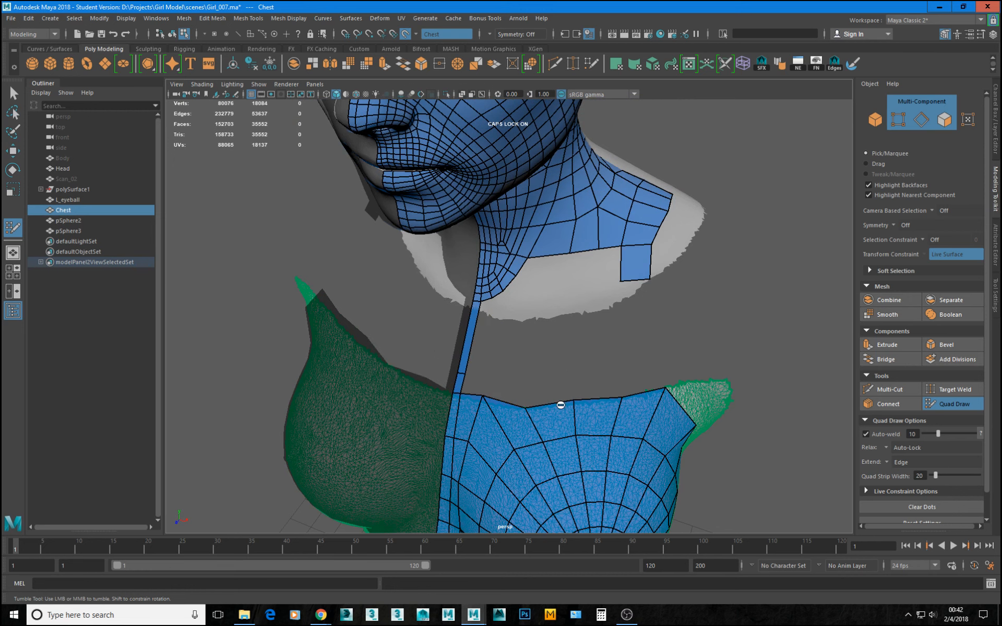
Make the Body mesh the live surface and show it in place of the Chest mesh.
left_click_drag(998, 390, 948, 405, "alt")
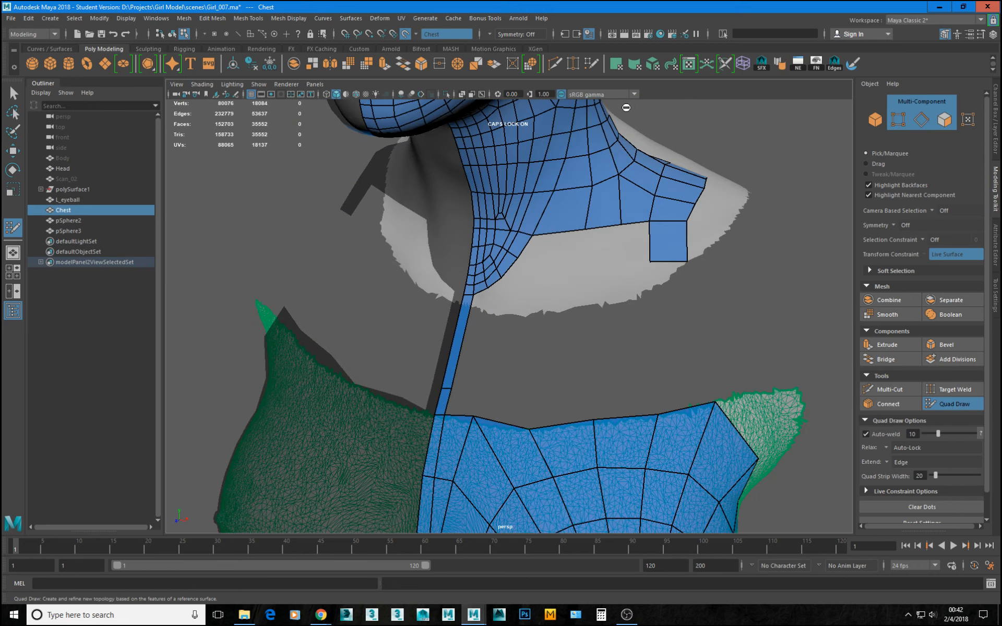
left_click(416, 35)
left_click(449, 53)
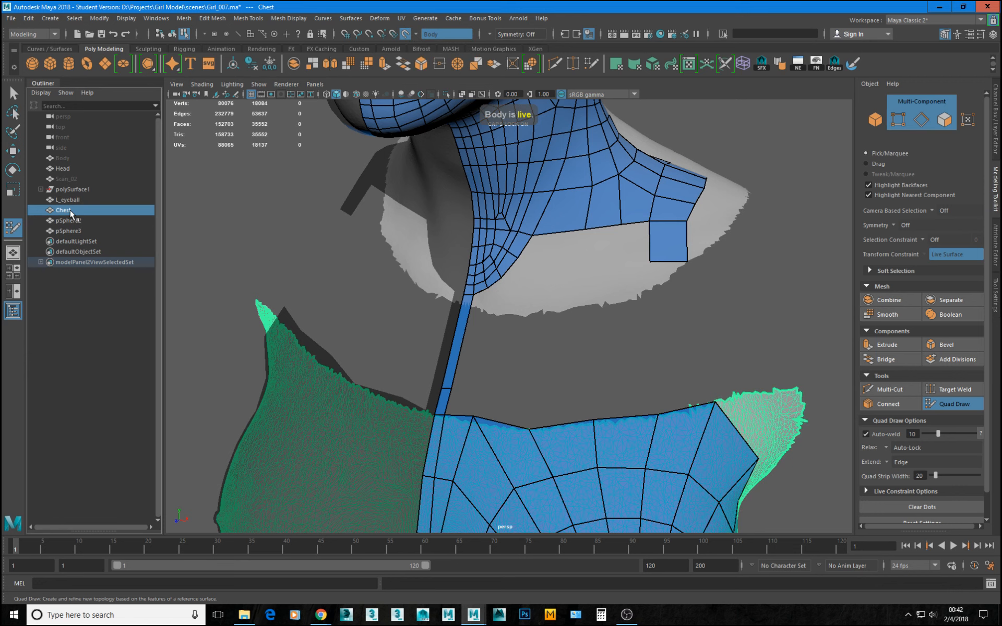
key("ctrl+h")
scroll(336, 273, "up", 2)
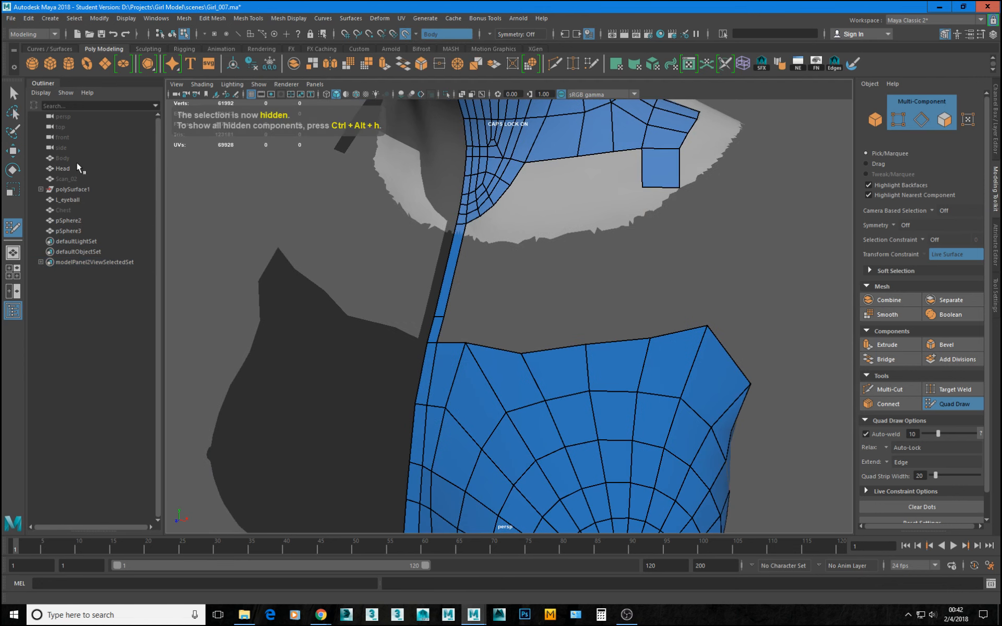
left_click(59, 158)
key("shift+h")
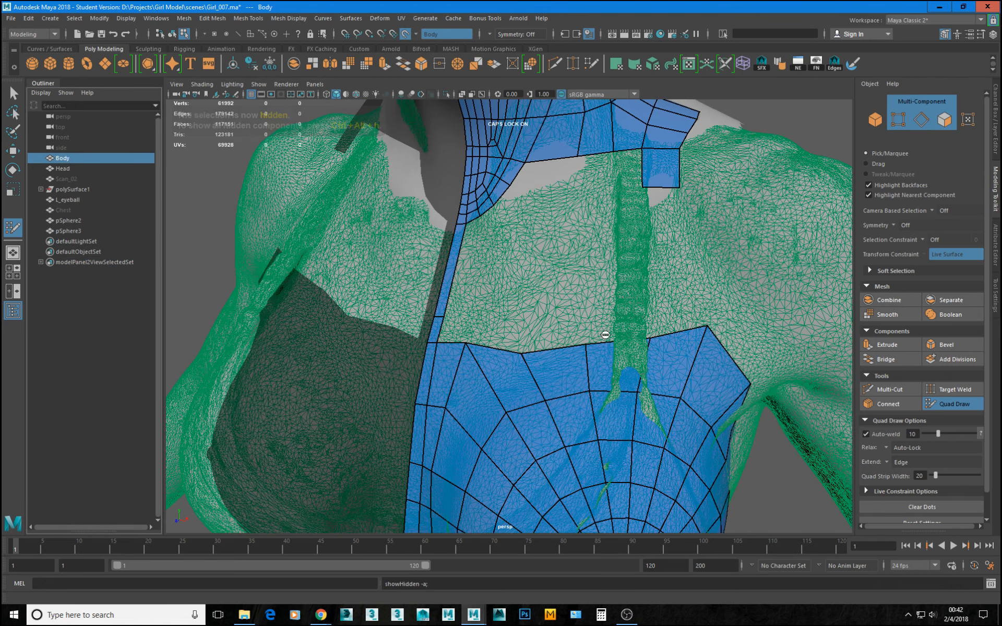
Reposition the vertices on the chest patch's upper border near the sternum into a straighter, evenly spaced line.
left_click_drag(522, 353, 459, 338)
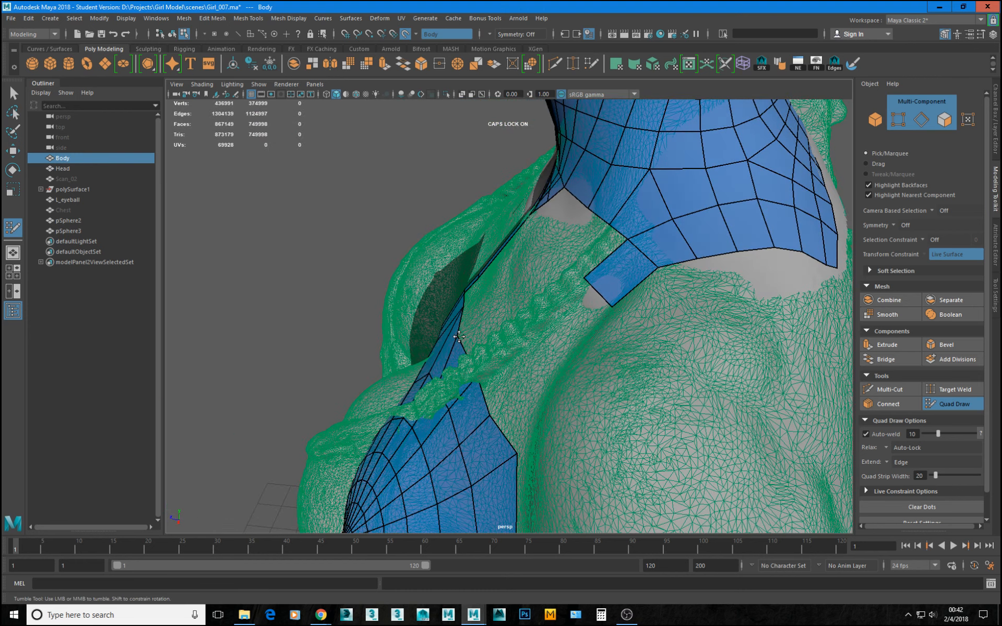
left_click_drag(515, 368, 594, 359, "alt")
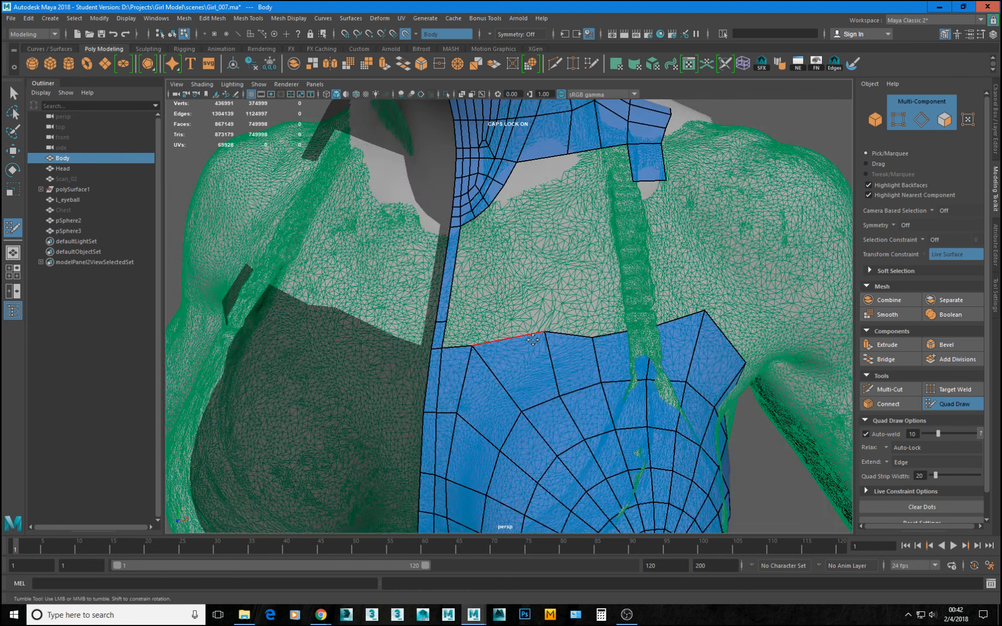
left_click_drag(539, 338, 526, 344)
left_click_drag(593, 342, 591, 336)
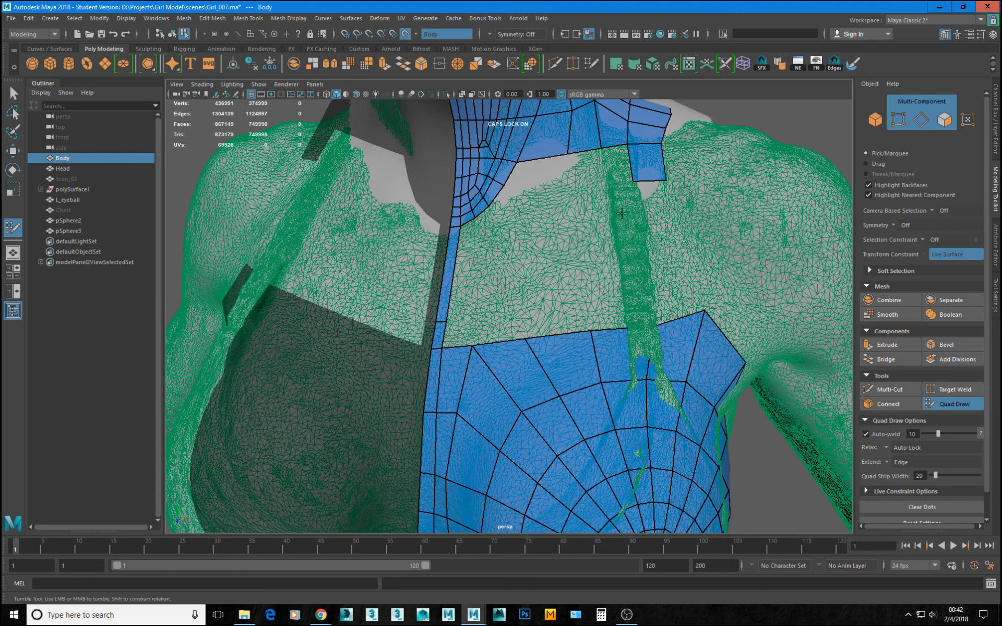
Resume Quad Draw on pSphere2 and delete the edge crossing the narrow sternum strip between the neck and chest patches.
left_click_drag(690, 295, 569, 349, "alt")
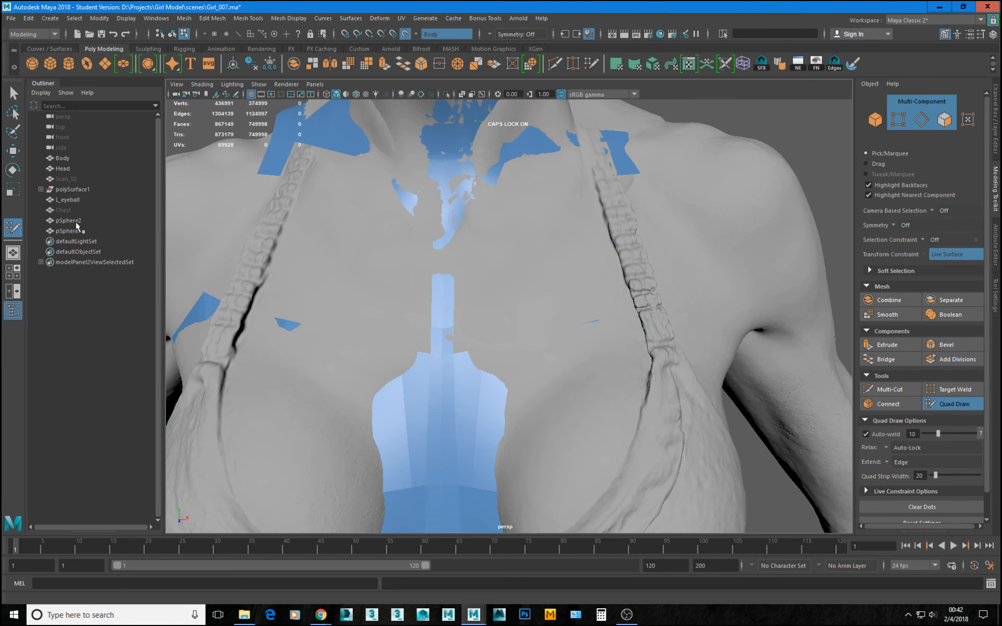
left_click(68, 221)
left_click(947, 405)
left_click(947, 405)
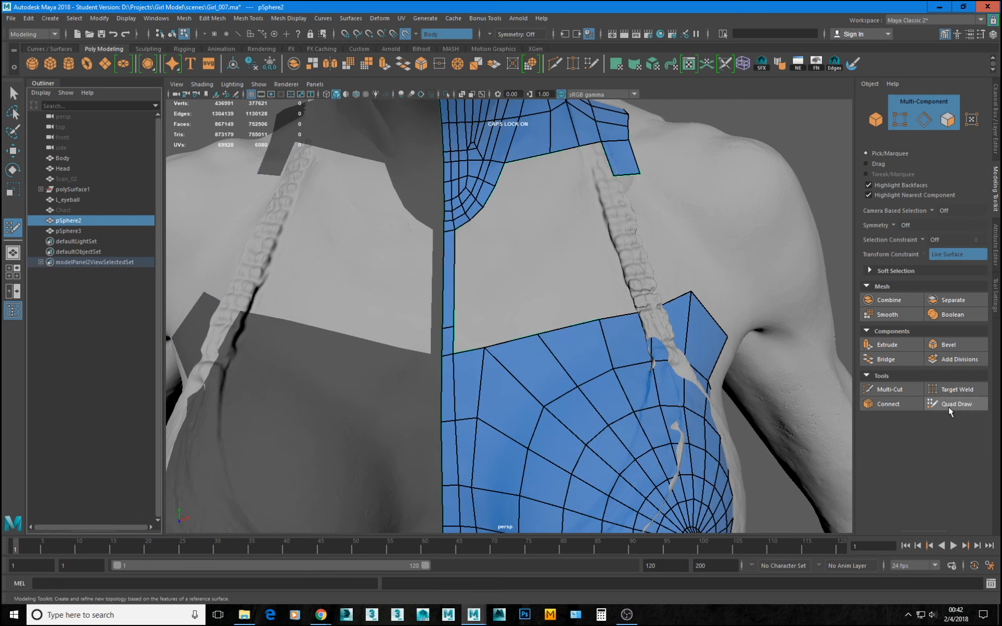
scroll(592, 356, "up", 2)
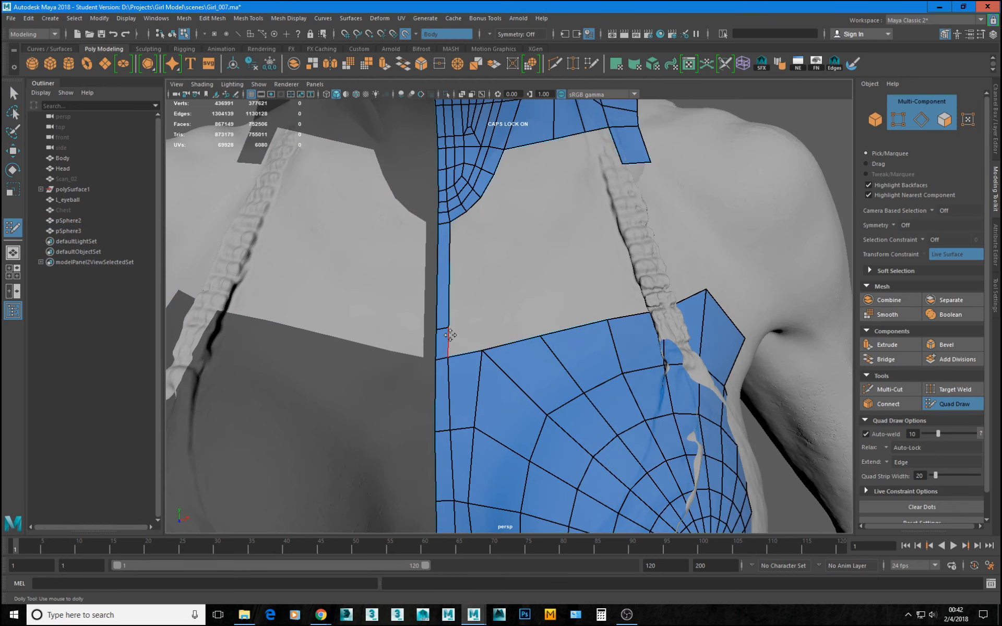
left_click(447, 302, "ctrl+shift")
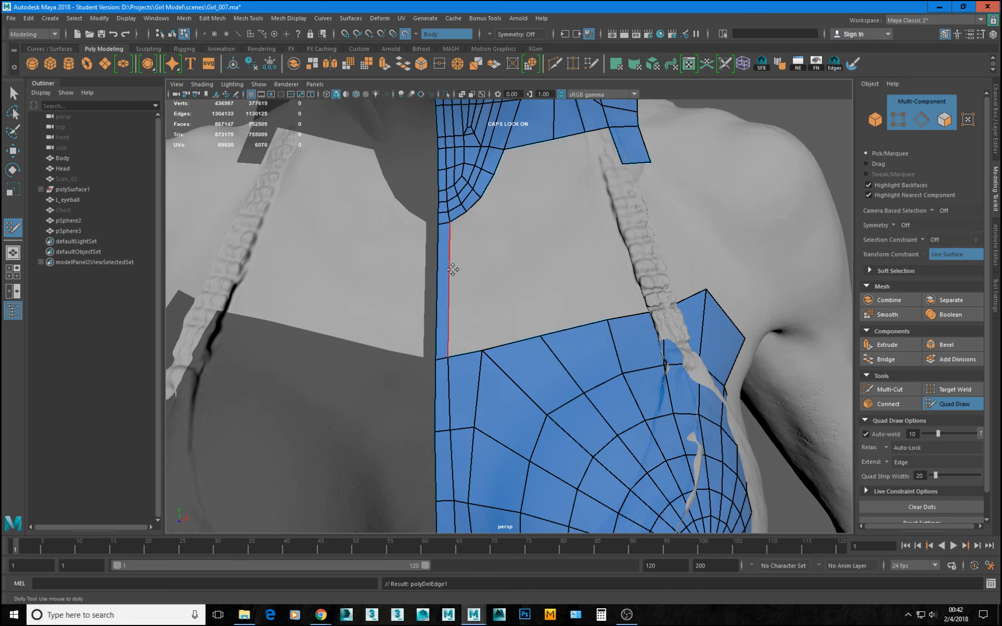
Extend the sternum strip outward by one quad and weld its corners to the neck and chest patches.
mouse_move(452, 267)
left_mouse_down()
mouse_move(481, 275)
mouse_move(469, 272)
left_mouse_up()
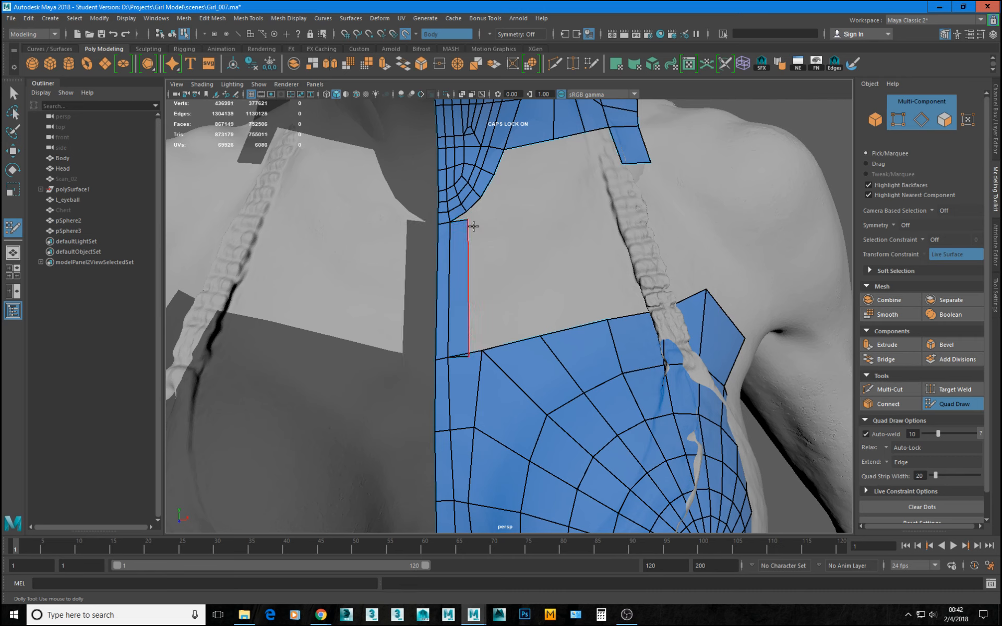
left_click_drag(469, 263, 468, 258)
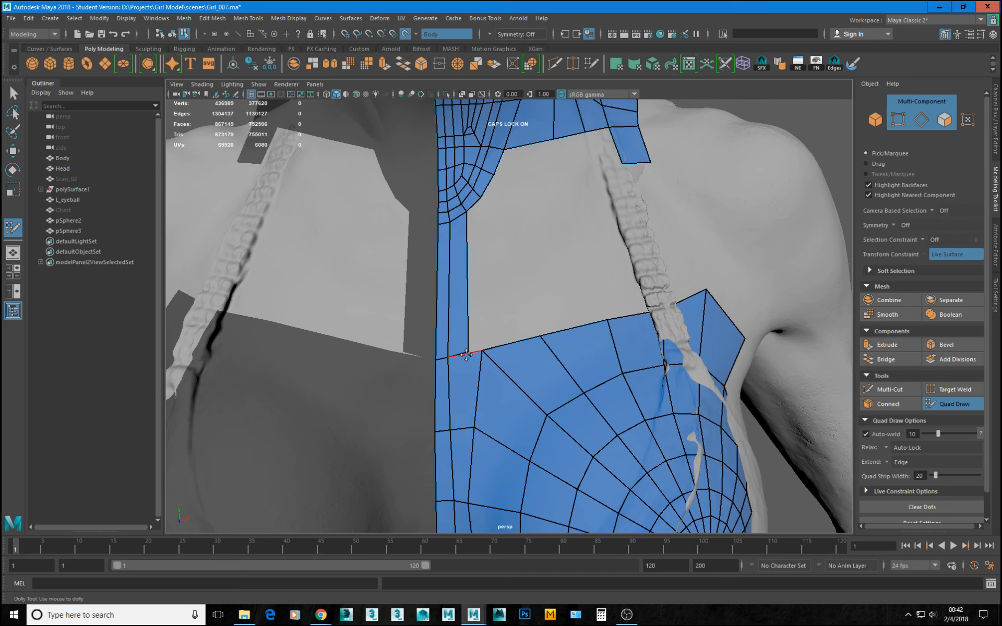
left_click_drag(471, 348, 480, 347)
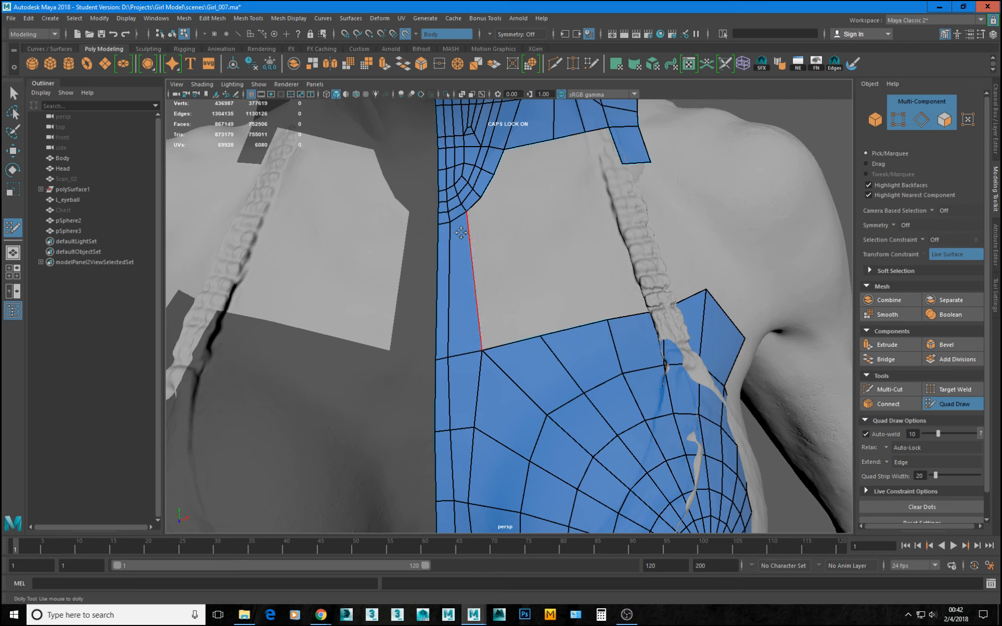
Add a second quad beside the sternum strip, joining the next neck border vertex to the next chest border vertex.
middle_click_drag(505, 236, 527, 338, "alt")
scroll(527, 338, "up", 3)
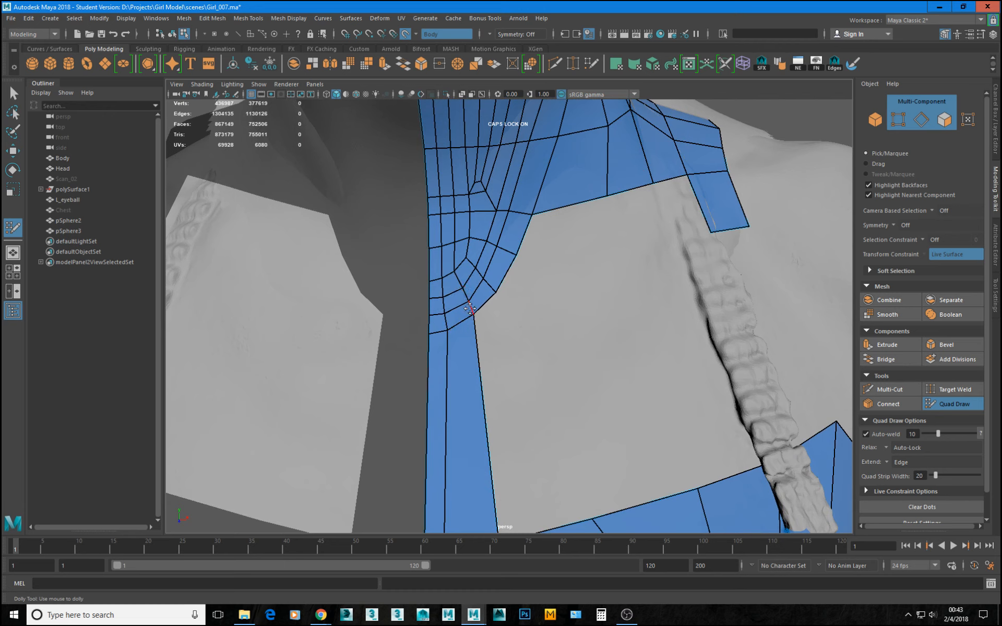
left_click_drag(473, 315, 444, 331)
middle_click_drag(480, 340, 530, 291, "alt")
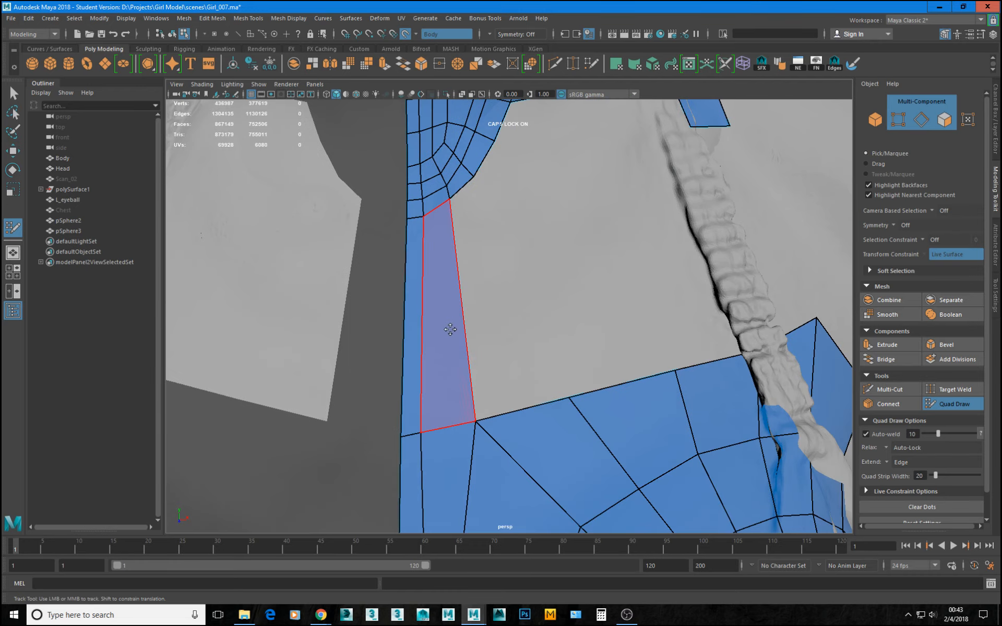
mouse_move(478, 329)
left_mouse_down()
mouse_move(510, 296)
mouse_move(492, 294)
left_mouse_up()
left_click_drag(504, 392, 571, 403)
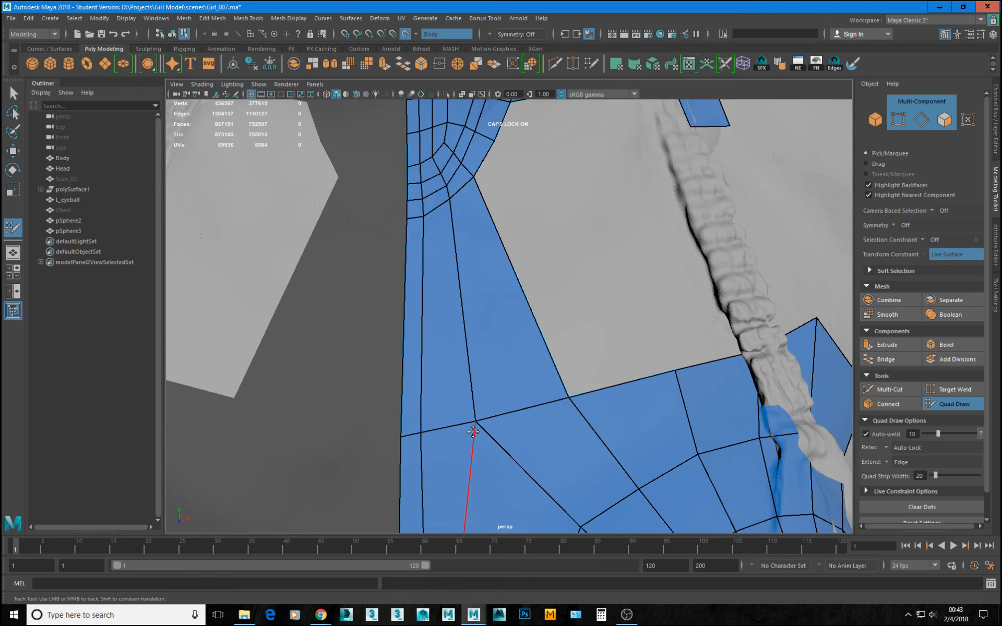
Extend the neck patch's lower border by a row of quads, align its vertices and weld it to the projecting shoulder quad.
right_click_drag(574, 409, 464, 348, "alt")
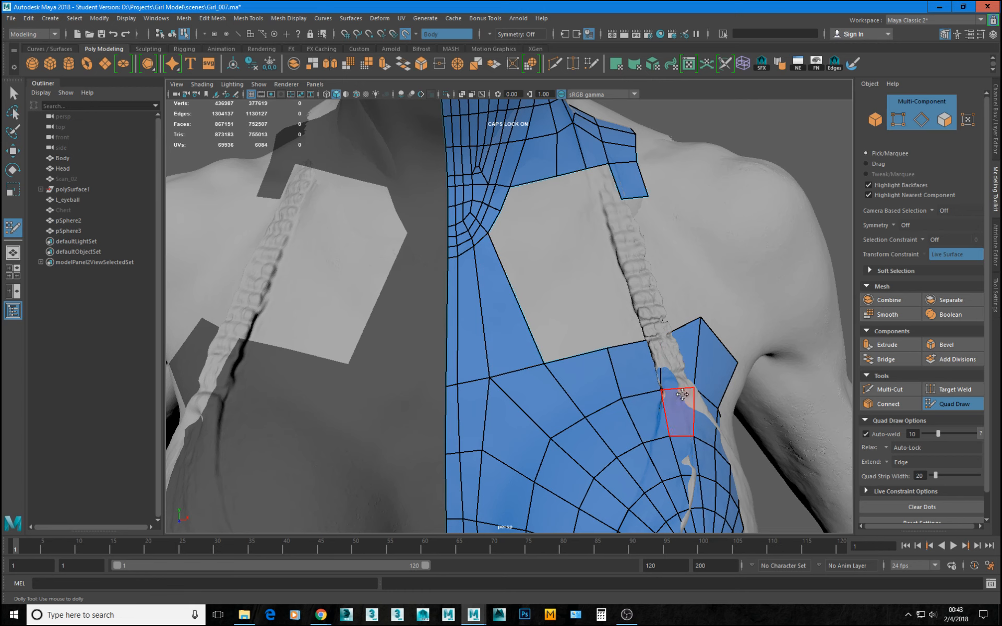
left_click_drag(478, 283, 533, 397, "alt")
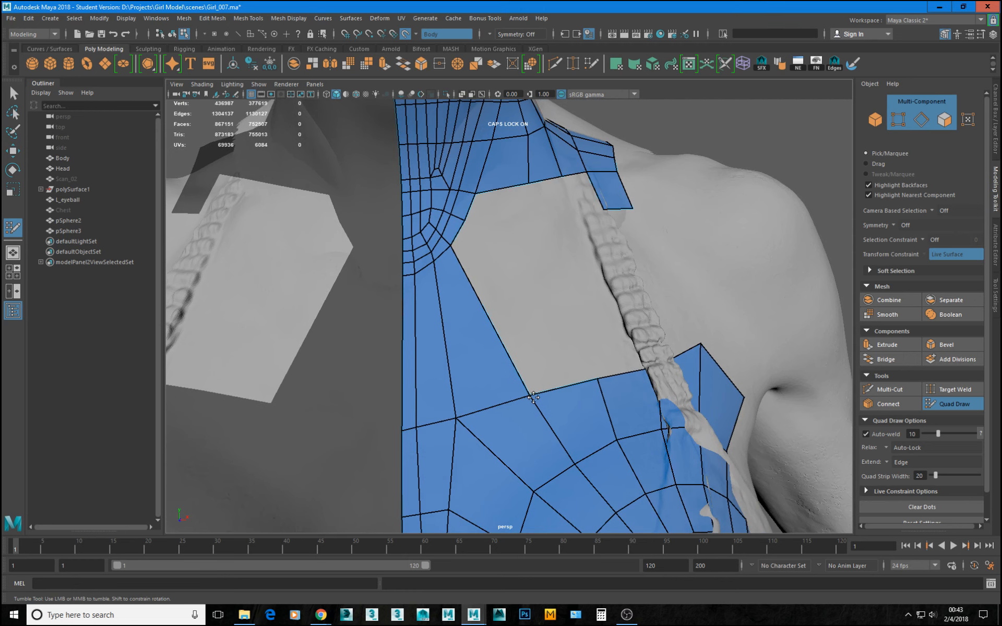
left_click_drag(605, 376, 564, 348, "alt")
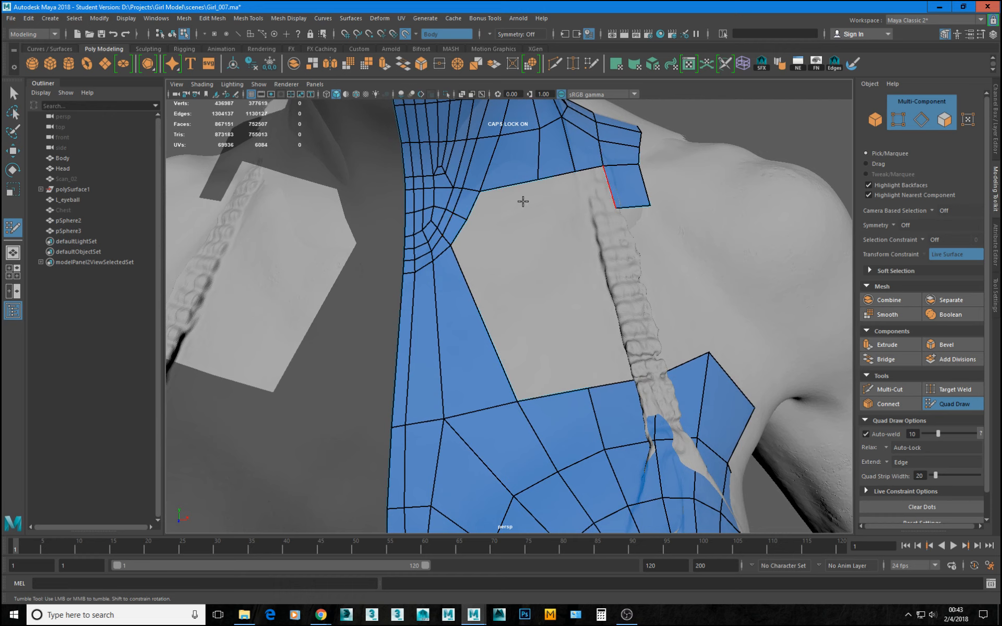
mouse_move(524, 191)
left_mouse_down()
mouse_move(521, 217)
mouse_move(537, 214)
mouse_move(527, 184)
left_mouse_up()
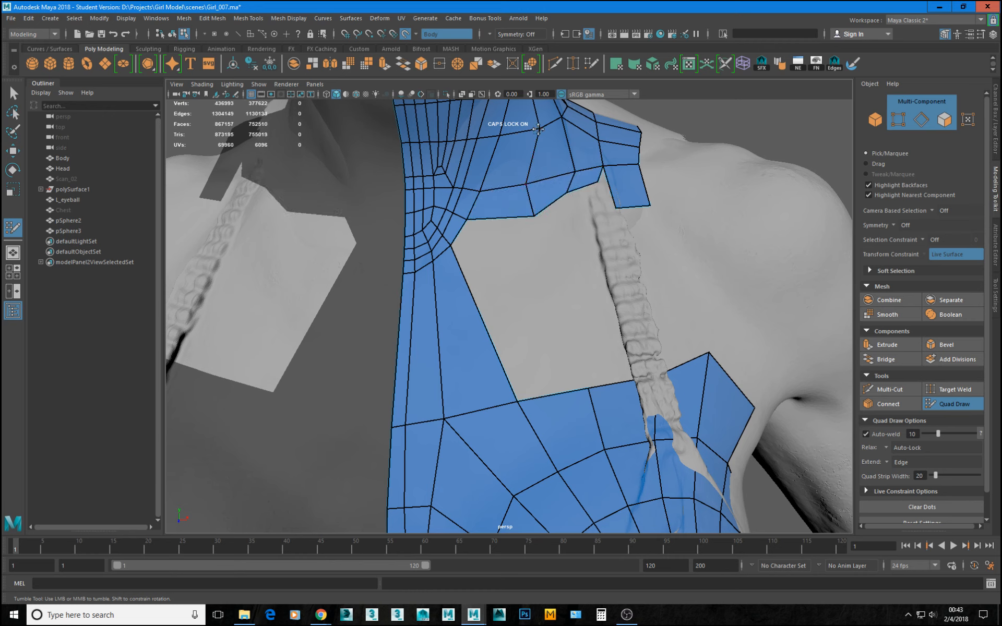
key("Caps_Lock")
left_click_drag(533, 215, 527, 213)
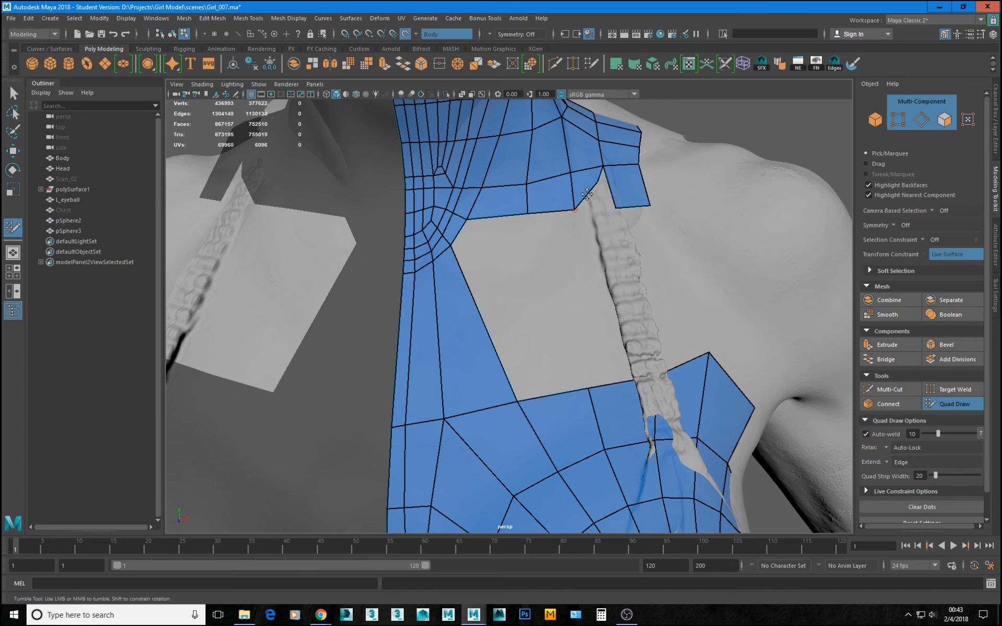
left_click_drag(600, 184, 649, 208)
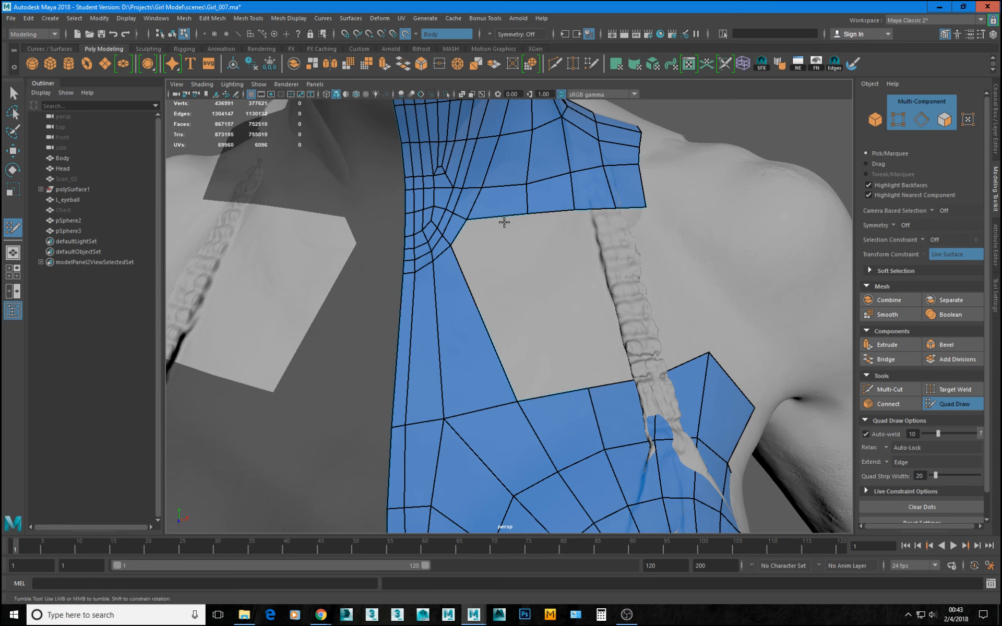
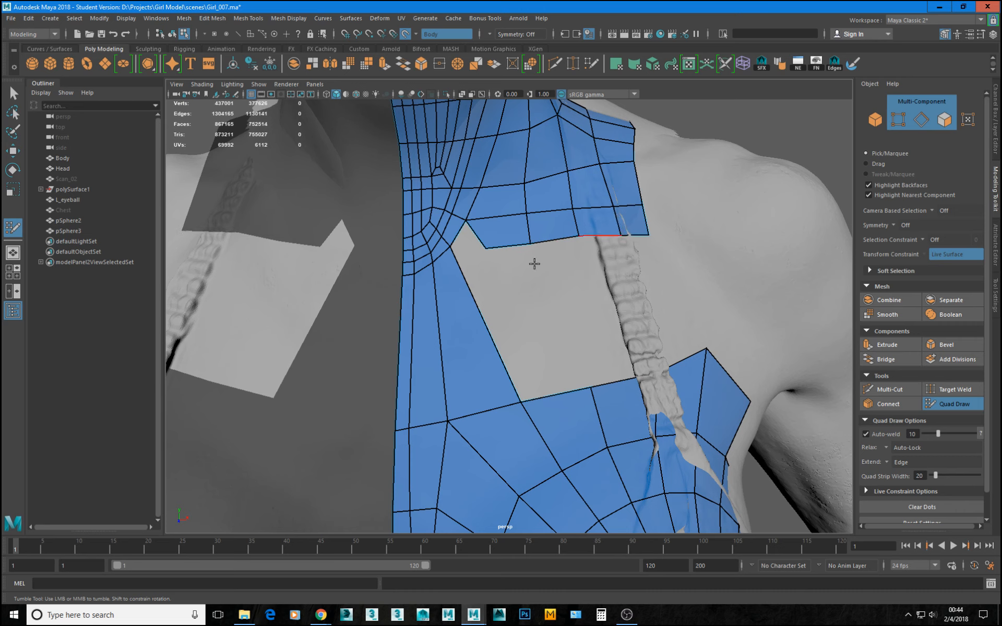
Insert an edge loop across the upper sternum strip, then fill the neighbouring notch with a quad welded into a smoothed neck border.
left_click(457, 268, "ctrl")
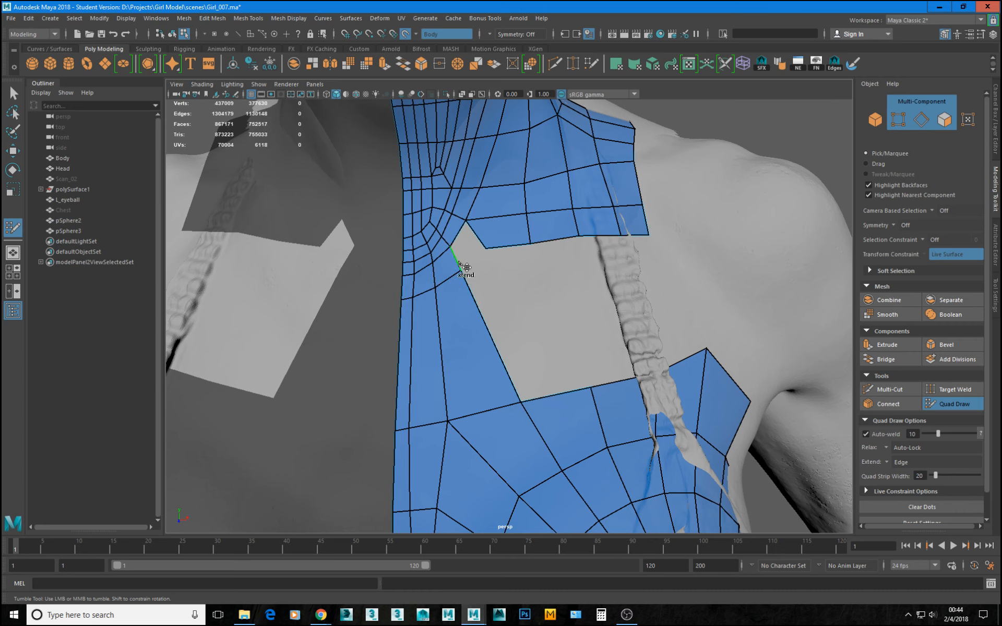
left_click_drag(459, 261, 481, 242)
left_click(486, 249)
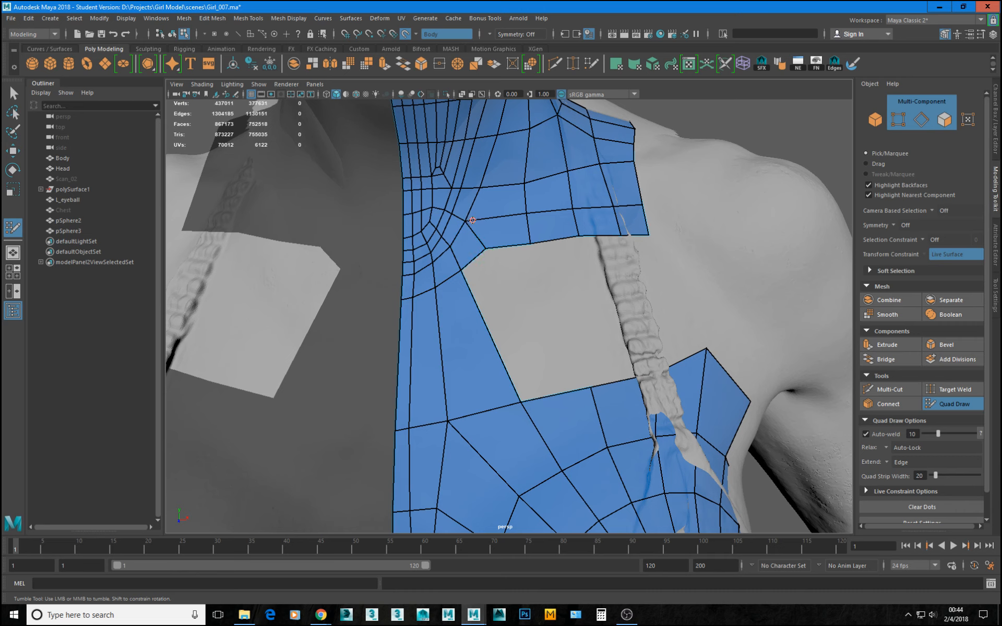
left_click_drag(487, 255, 489, 258)
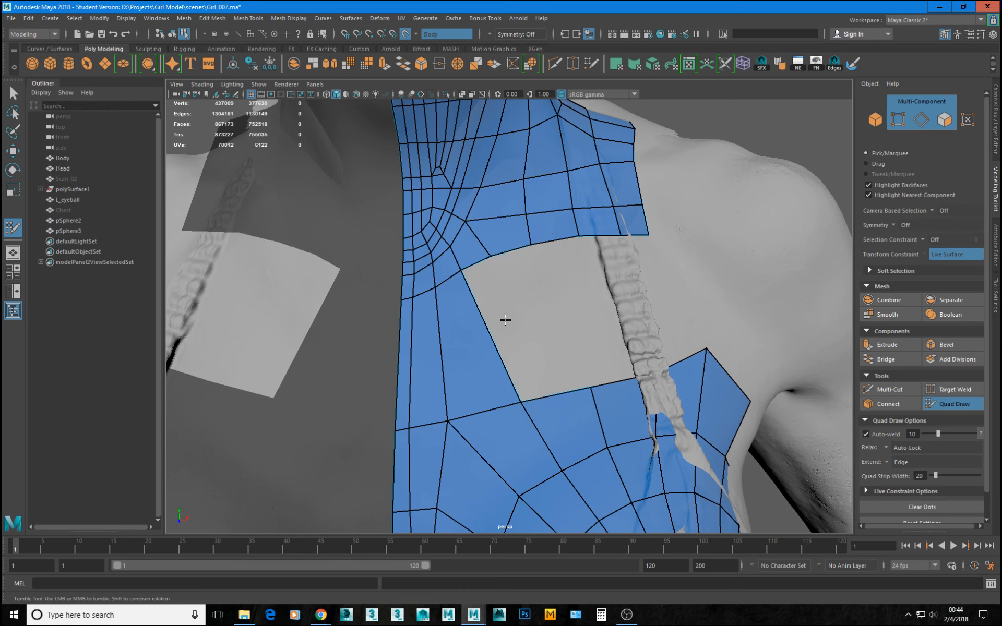
left_click_drag(590, 386, 580, 389)
right_click_drag(560, 376, 587, 356, "alt")
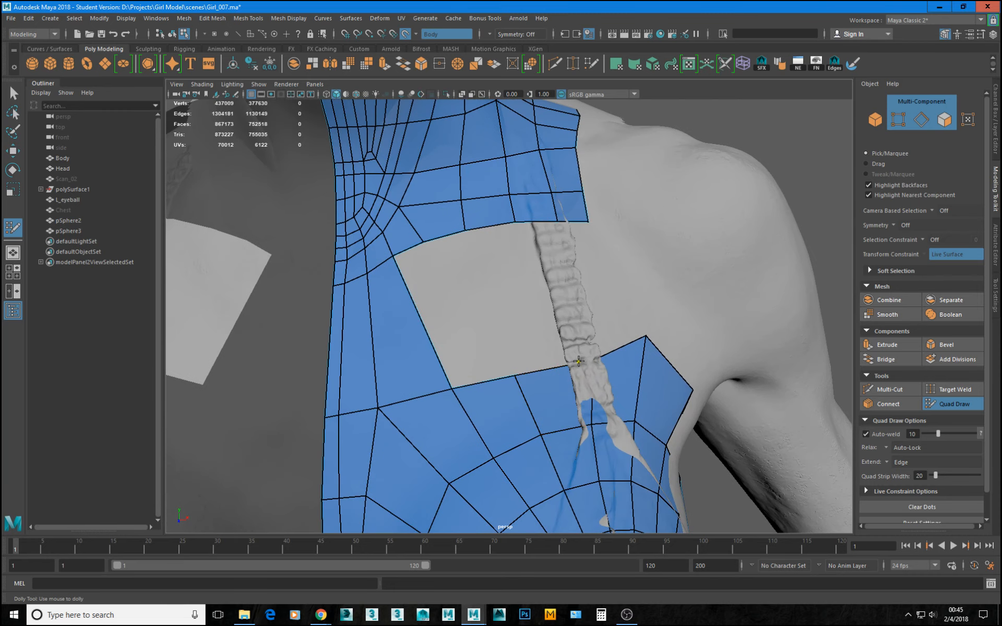
key("ctrl+z")
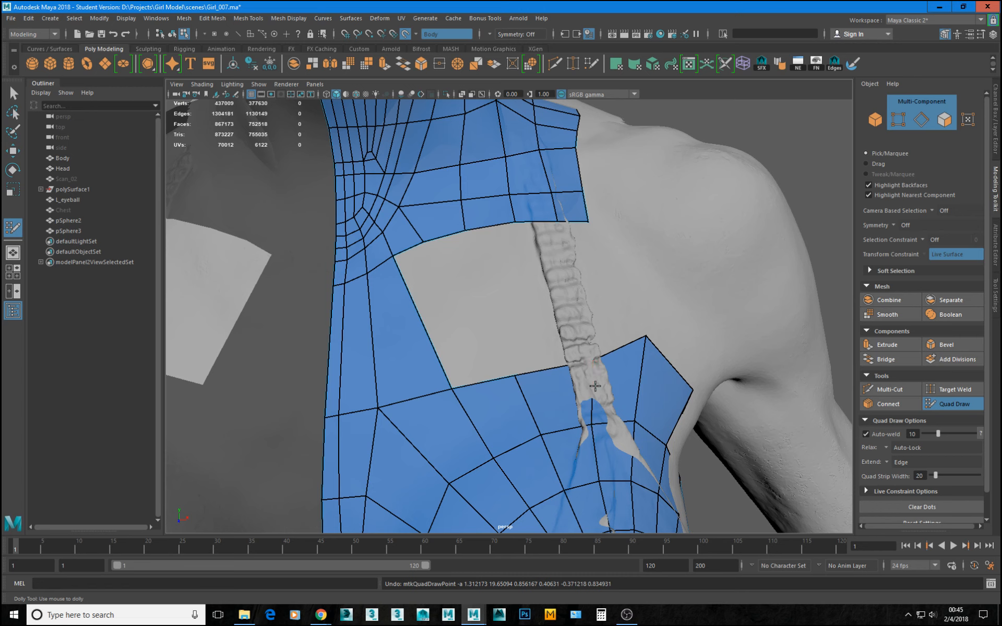
right_click_drag(595, 358, 615, 402, "alt")
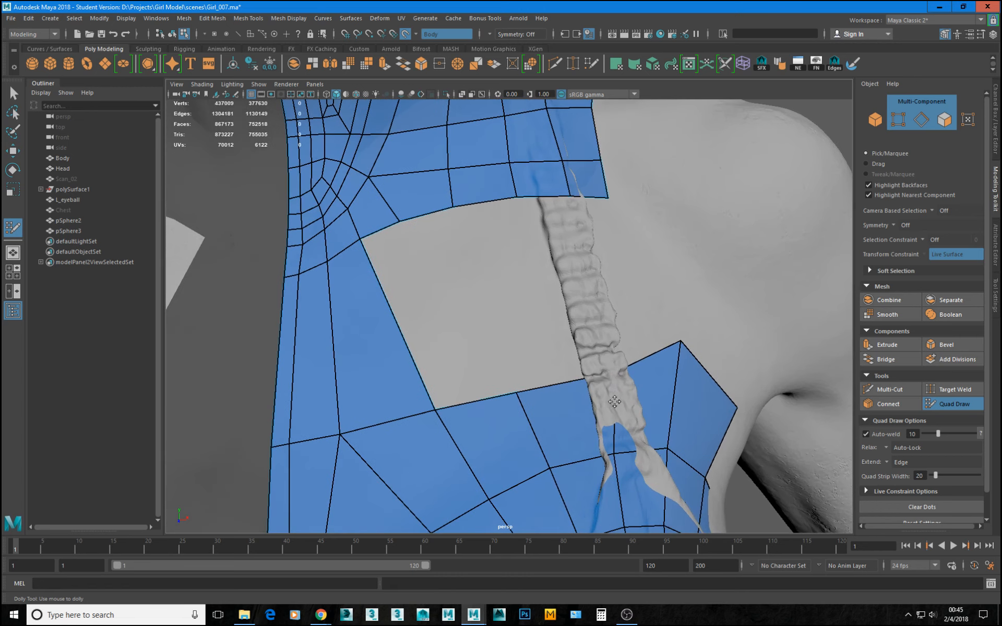
Leave Quad Draw, turn off the live surface and move the chest border vertex beneath the strap slightly inward along X.
left_click(954, 404)
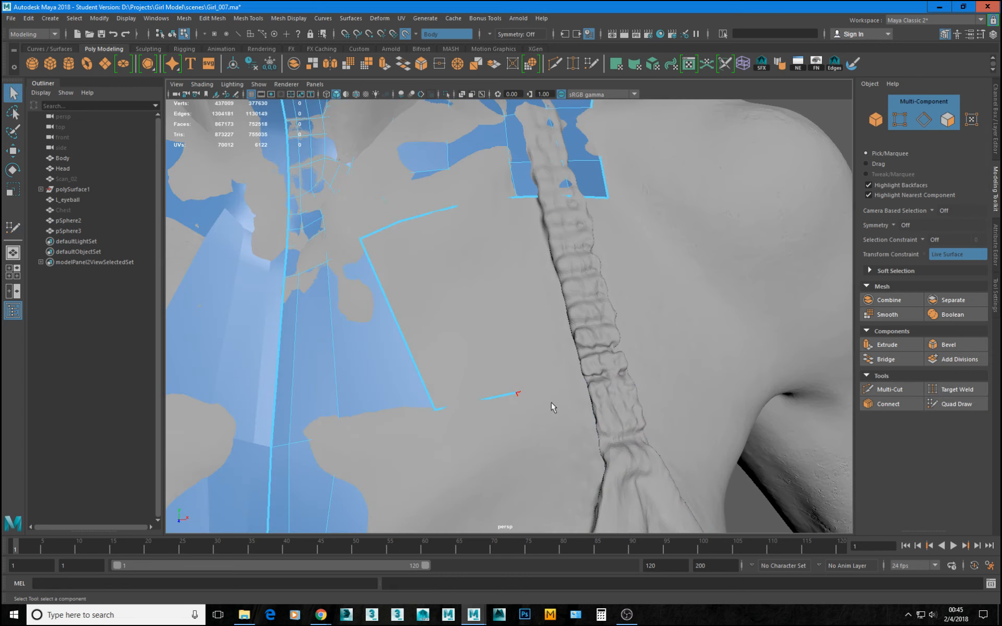
left_click(402, 379)
left_click(532, 373)
left_click(616, 373)
key("w")
left_click_drag(639, 376, 628, 377)
key("ctrl+z")
left_click(429, 33)
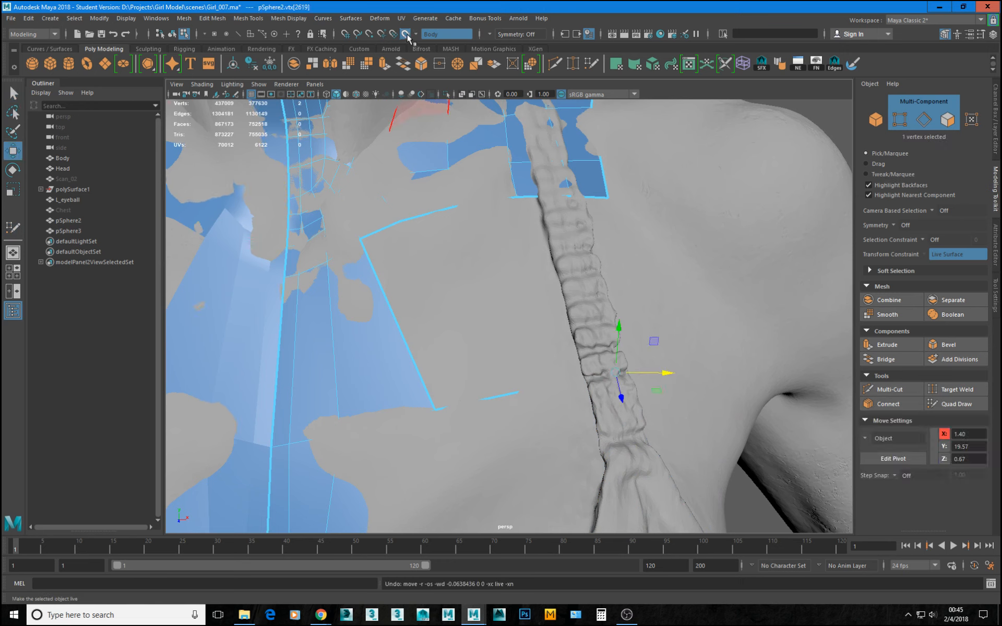
left_click_drag(662, 374, 652, 374)
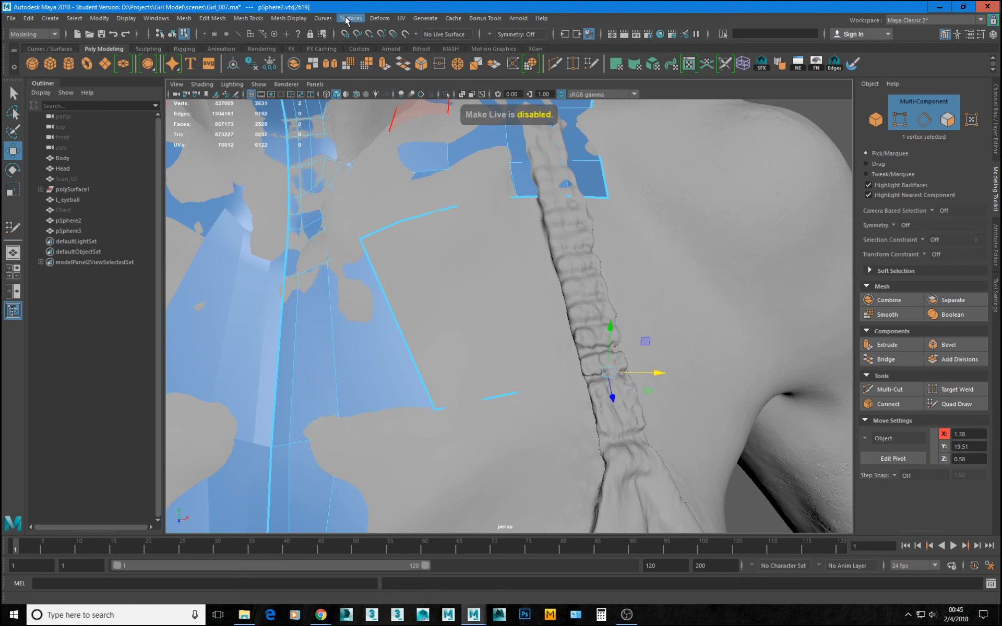
Make Body live again and use Quad Draw to extend the sternum strip by one quad, welding it to the neck and chest borders.
left_click(420, 35)
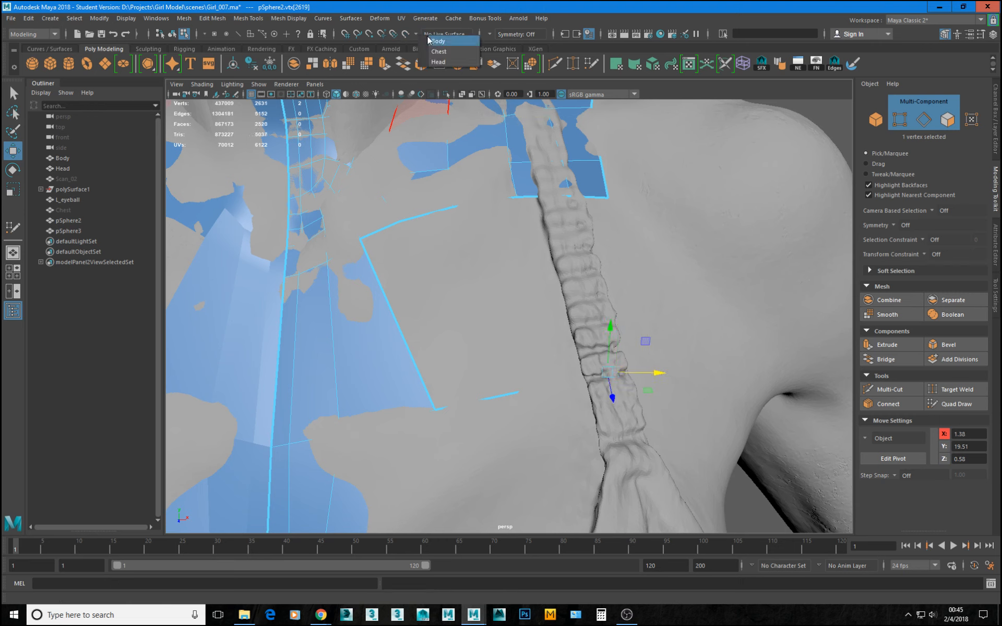
left_click(439, 41)
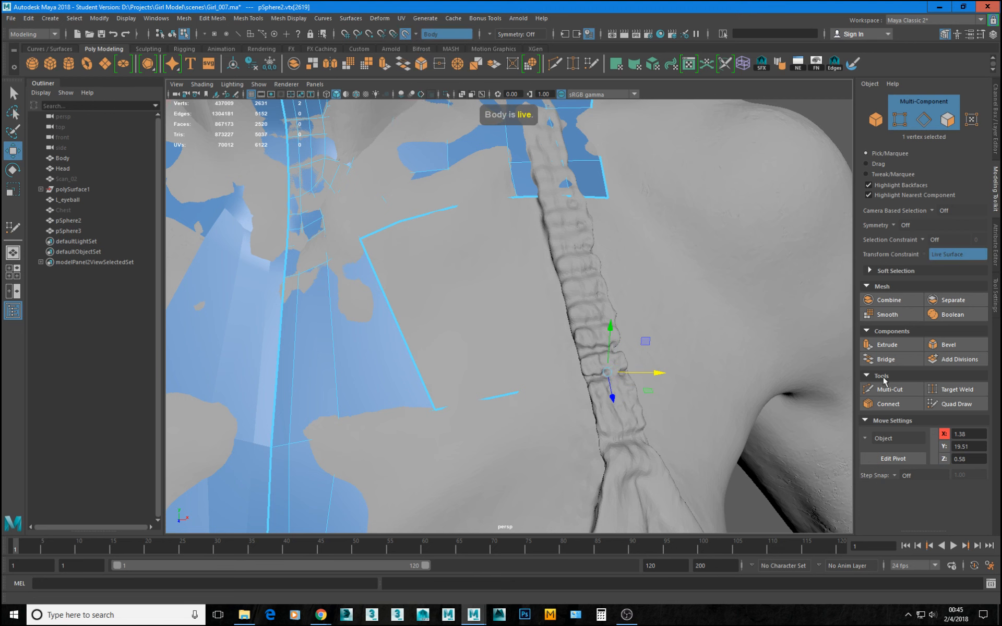
left_click(955, 404)
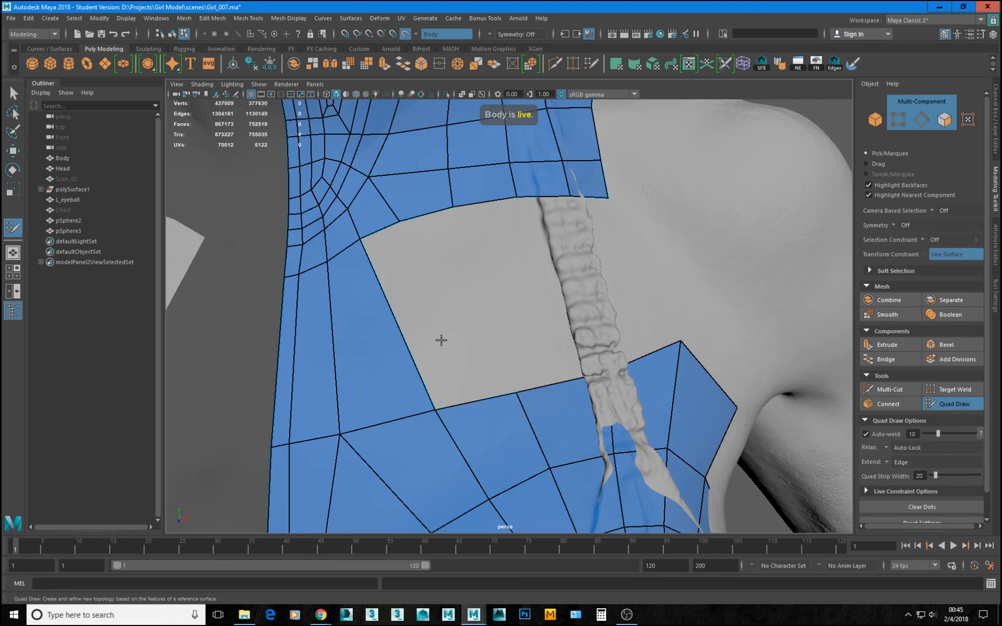
key("Tab")
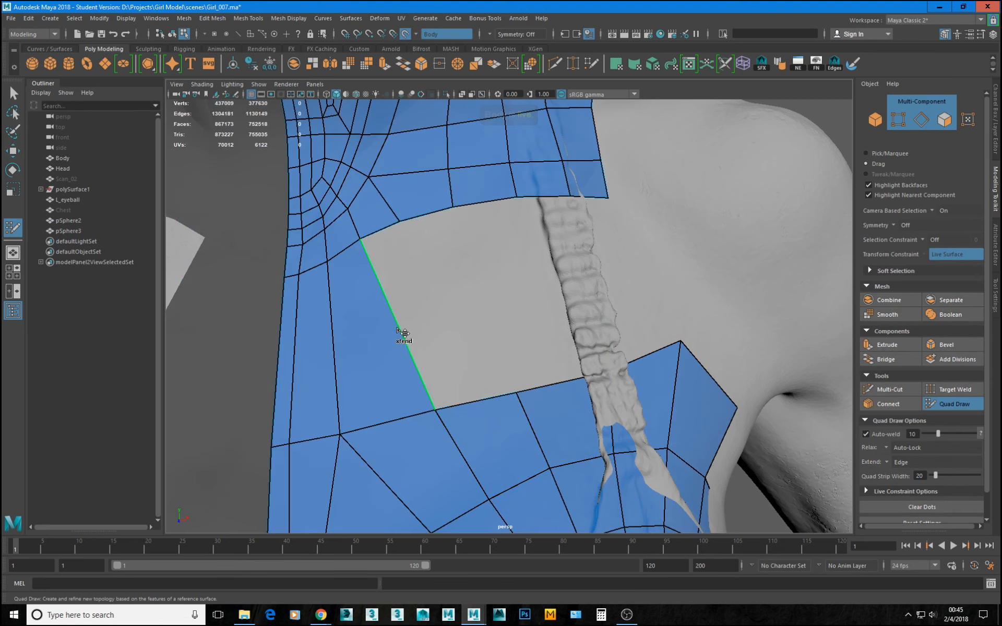
left_click_drag(481, 323, 437, 304)
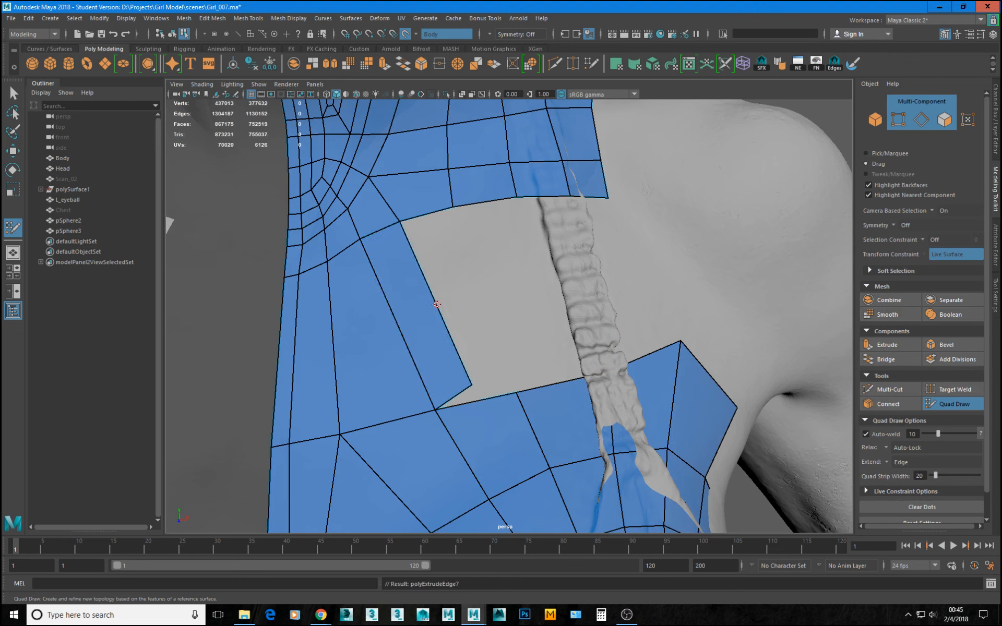
left_click_drag(471, 385, 508, 396)
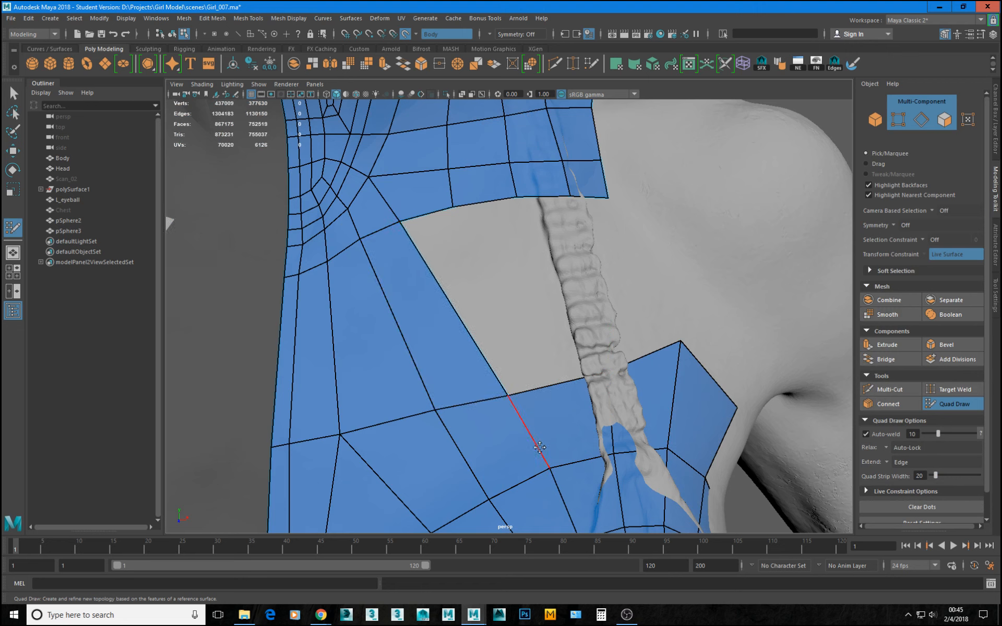
left_click_drag(550, 468, 546, 446)
key("ctrl+z")
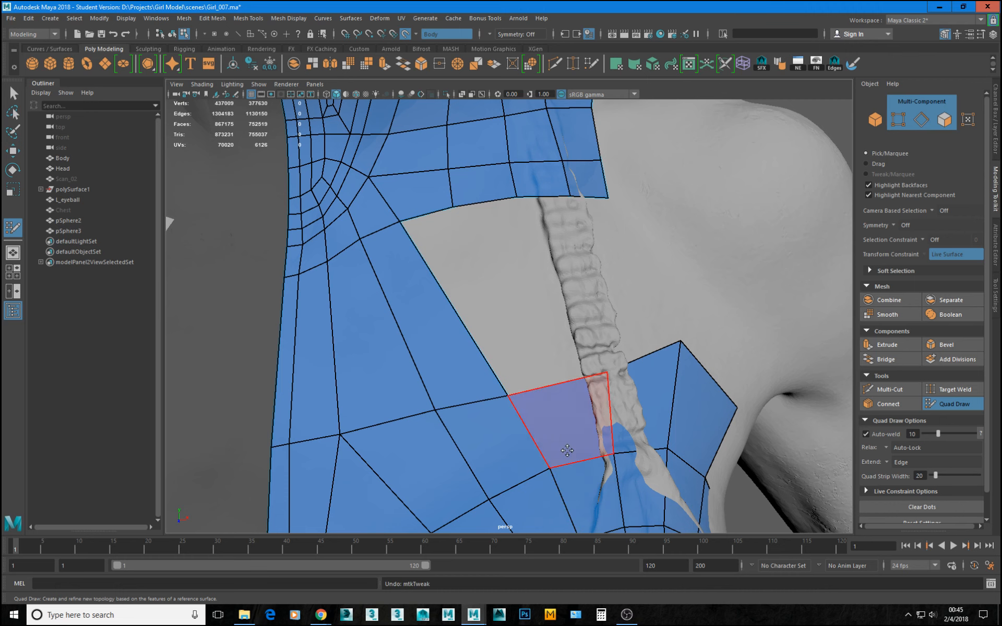
Leave Quad Draw, select pSphere2 and isolate it to bring the breast topology around the nipple into close view.
middle_click_drag(564, 451, 504, 277, "alt")
middle_click_drag(560, 337, 538, 183, "alt")
left_click_drag(561, 318, 478, 358, "alt")
right_click_drag(485, 386, 570, 415, "alt")
left_click_drag(462, 349, 469, 348, "alt")
right_click_drag(465, 348, 475, 348, "alt")
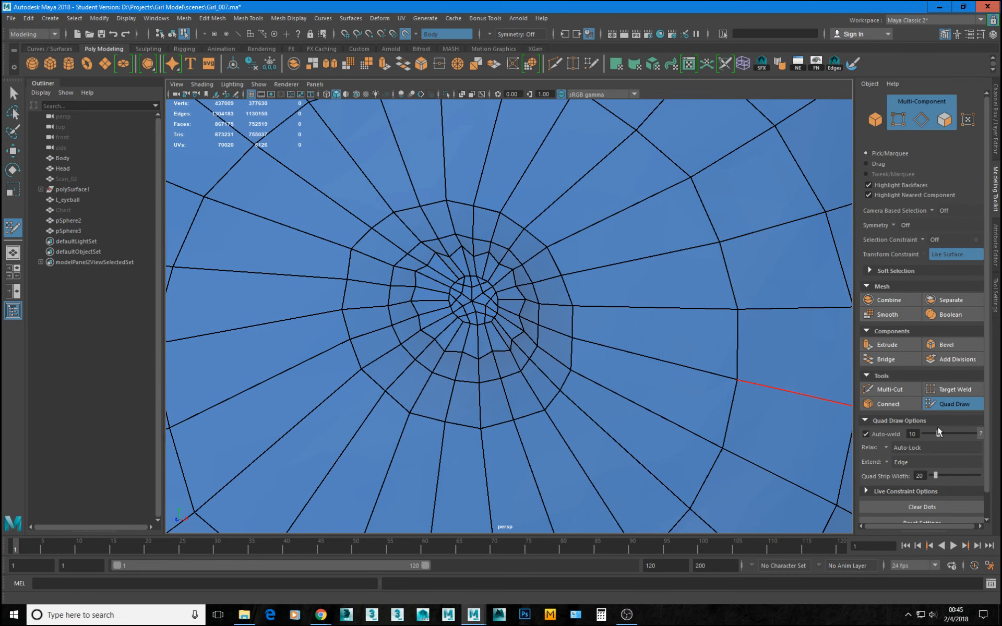
left_click(958, 406)
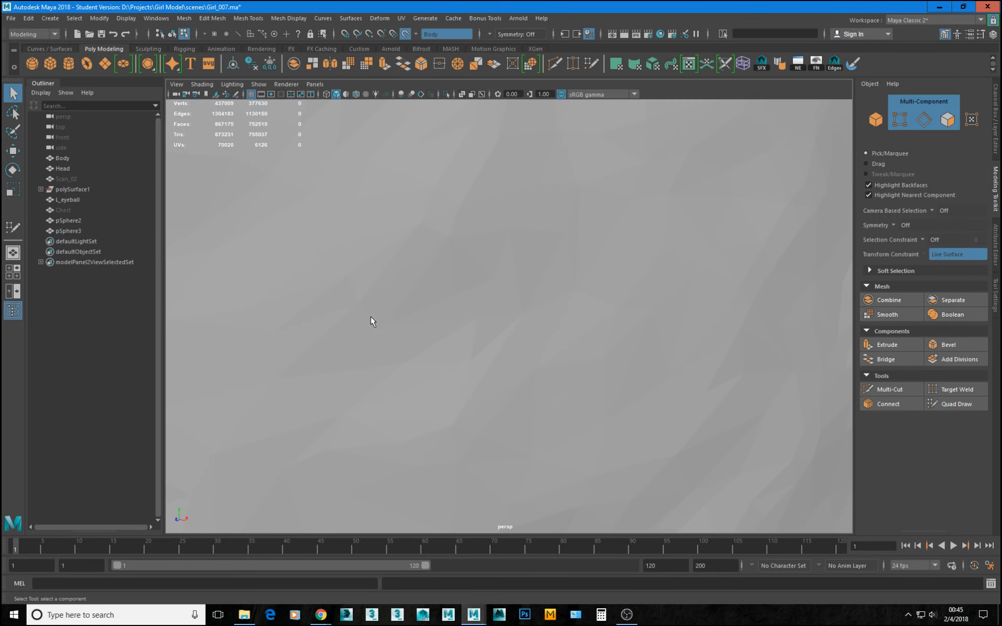
scroll(370, 316, "down", 10)
right_click_drag(350, 262, 388, 201)
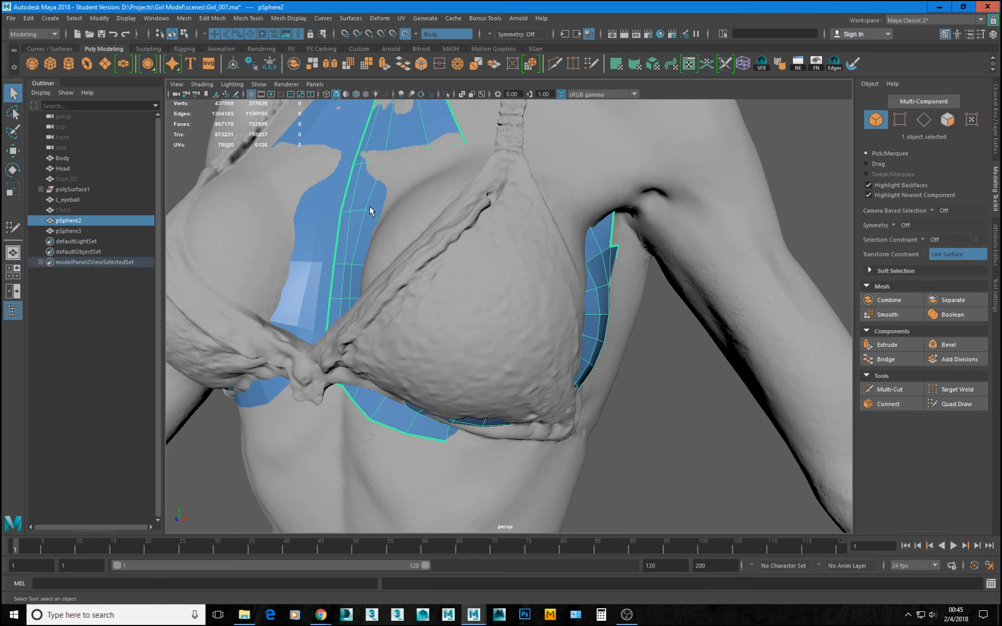
key("ctrl+1")
right_click_drag(409, 287, 974, 436, "alt")
right_click_drag(524, 386, 459, 353, "alt")
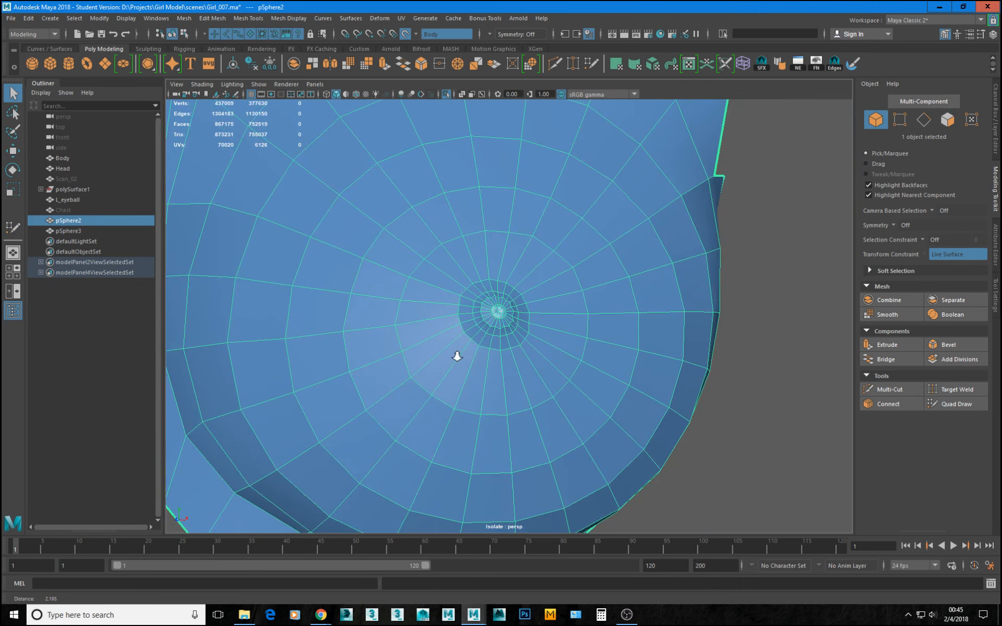
Preview pSphere2 smoothed to examine the nipple's shading, then return to the unsmoothed mesh.
key("3")
left_click(785, 314)
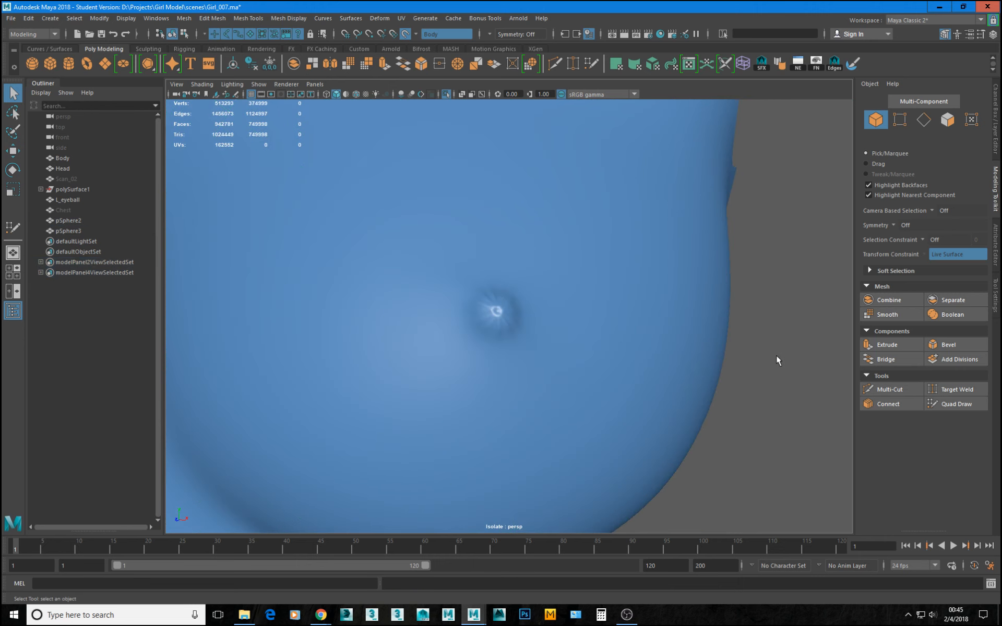
left_click_drag(775, 355, 517, 328, "alt")
left_click(516, 328)
right_click_drag(517, 329, 705, 405, "alt")
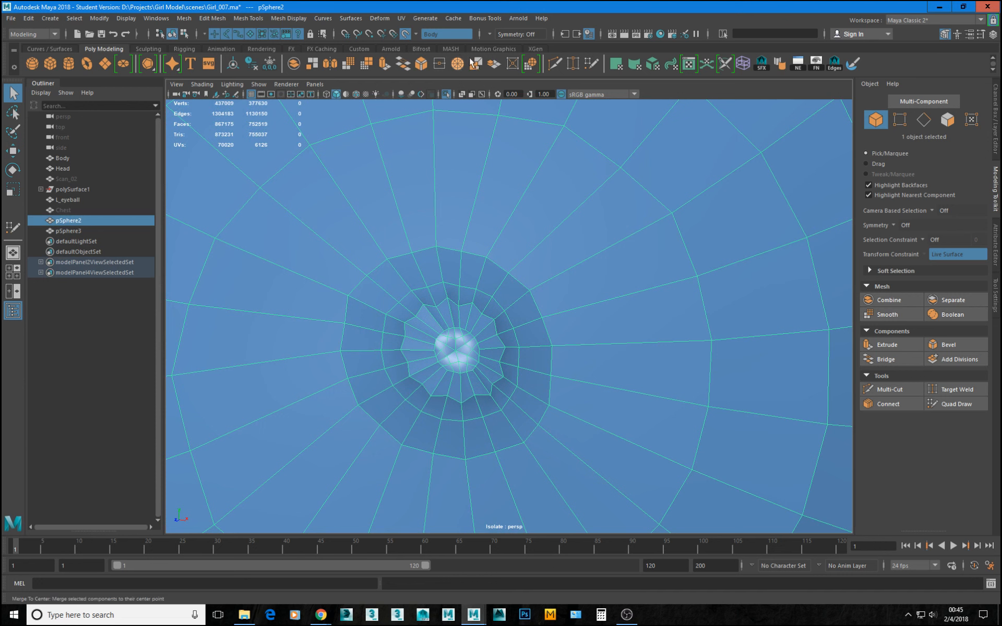
Activate Multi-Cut, turn off the live surface and disable Edge Flow for edge loop insertion.
left_click(555, 63)
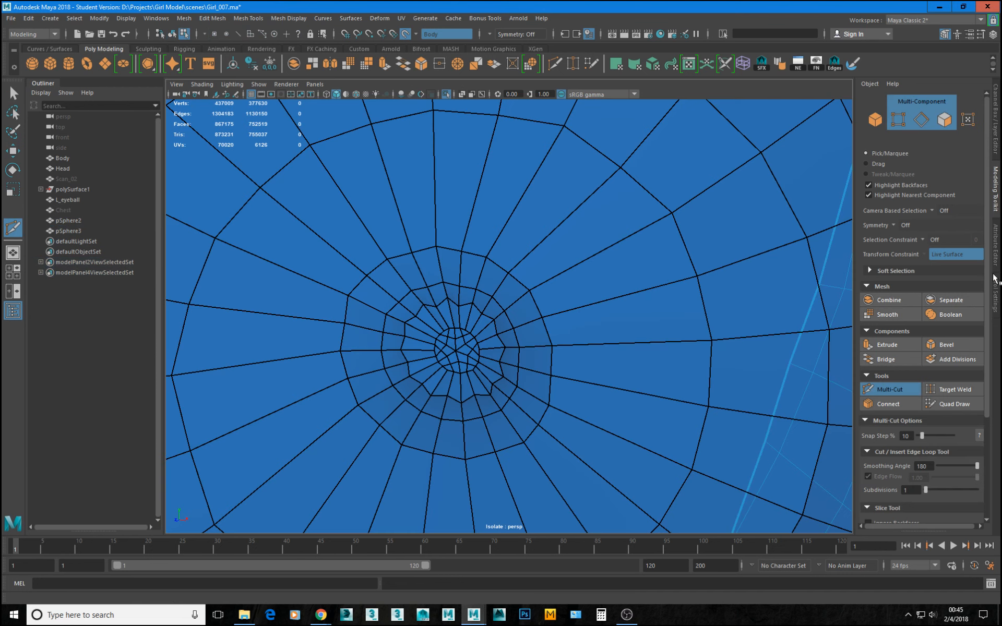
left_click(998, 300)
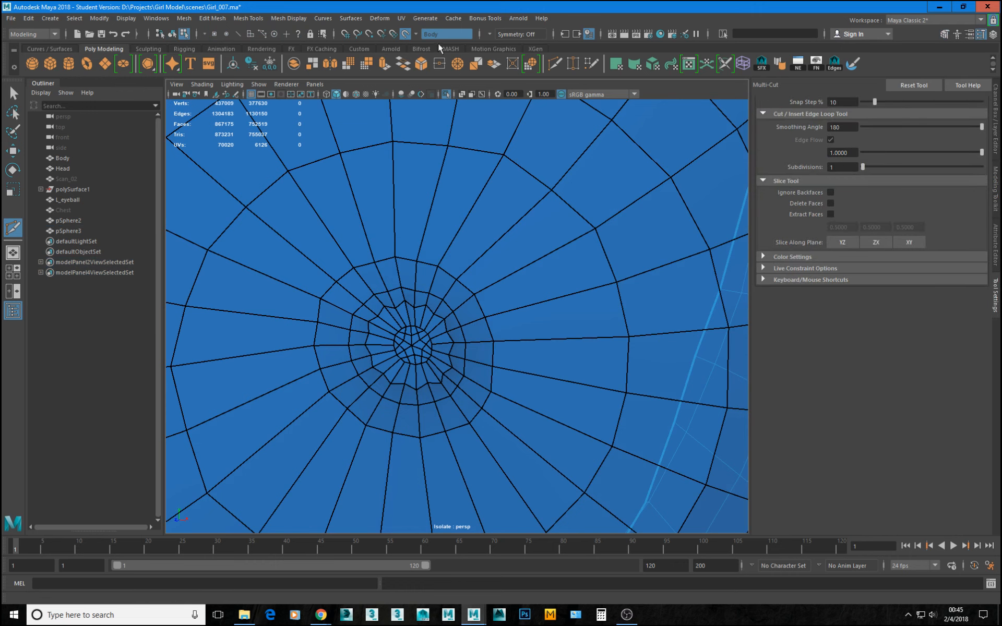
left_click(403, 33)
left_click(830, 139)
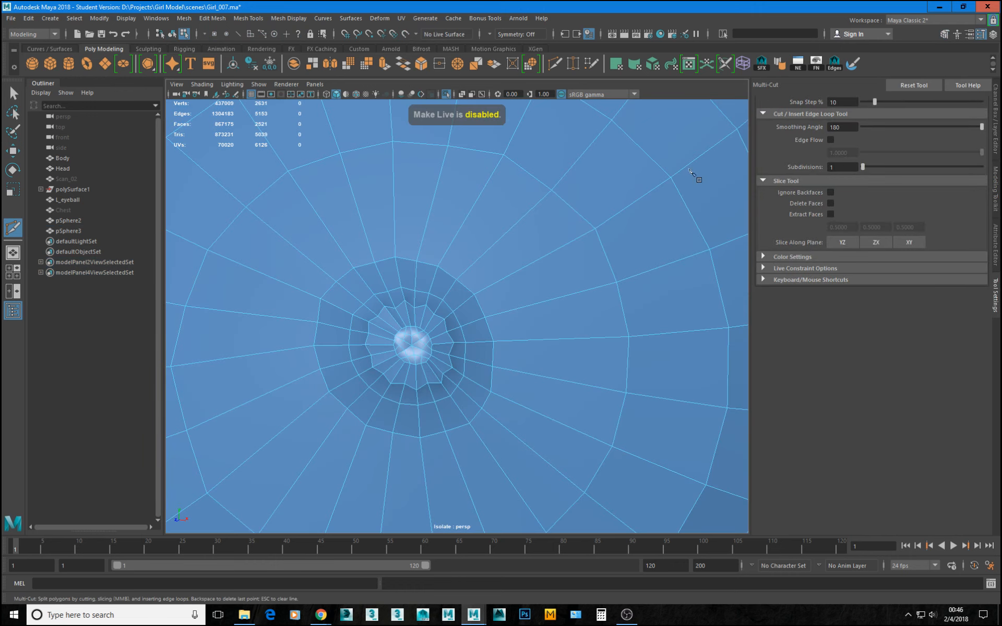
Enable Tweak Mode for the Move tool and round the lower and right parts of the jagged ring around the nipple.
scroll(416, 362, "up", 6)
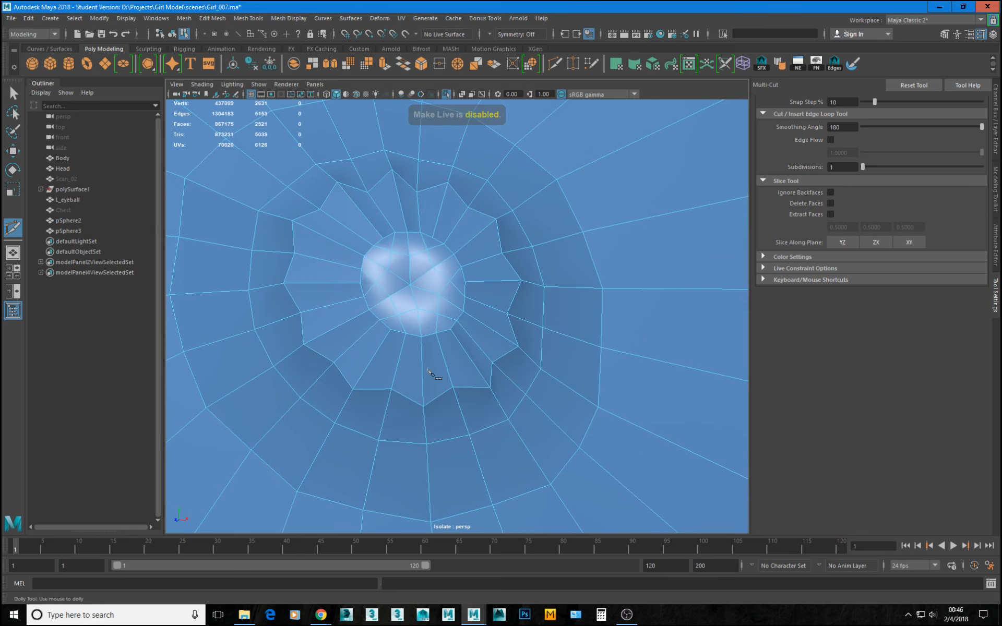
key("w")
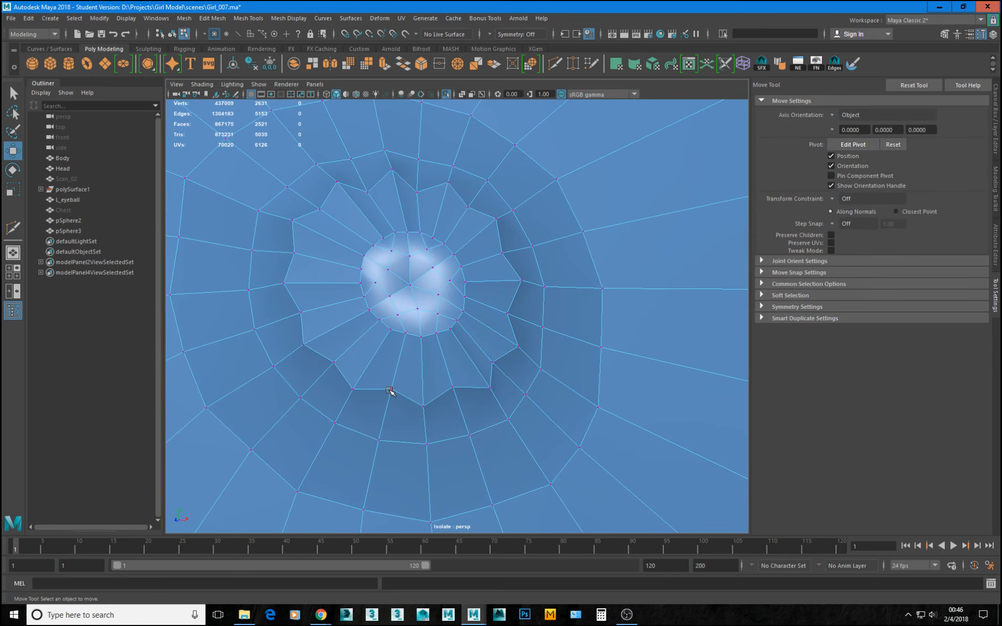
left_click(390, 390)
left_click_drag(390, 390, 386, 405)
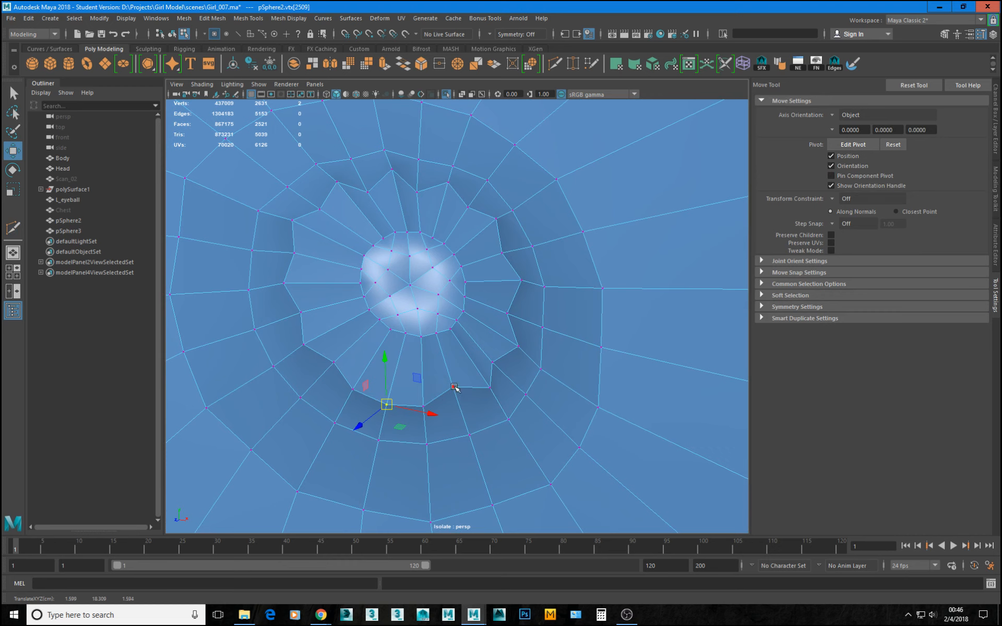
key("grave")
key("grave")
left_click_drag(450, 386, 457, 399)
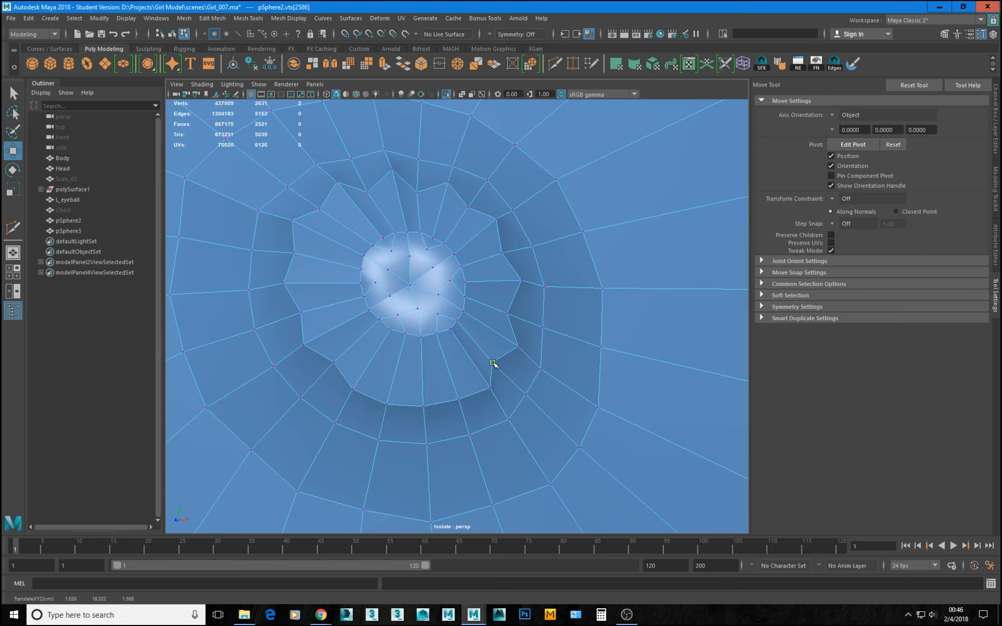
left_click_drag(493, 363, 506, 367)
left_click_drag(508, 314, 521, 315)
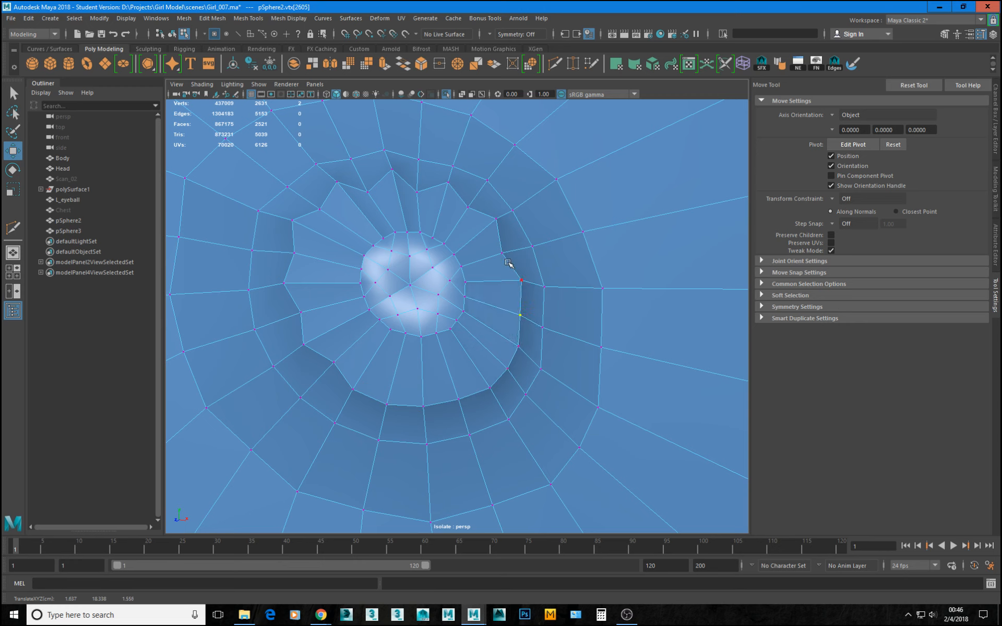
left_click_drag(505, 256, 520, 283)
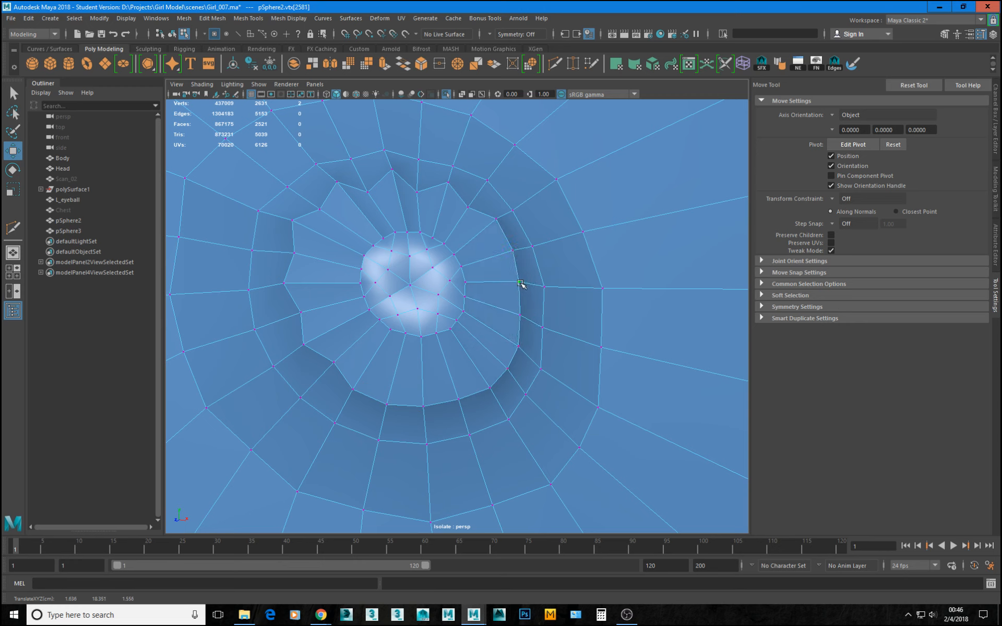
Adjust the right-hand vertices of the two rings outside the rounded nipple ring to even out their curves.
left_click_drag(544, 331, 546, 327)
left_click_drag(604, 347, 613, 347)
left_click_drag(546, 363, 544, 363)
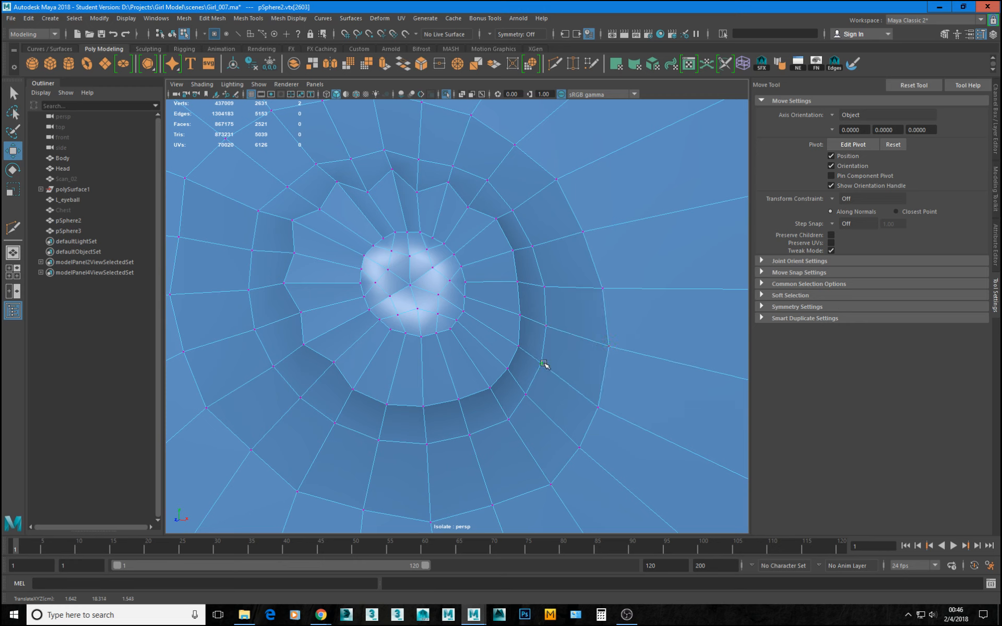
Round the remaining left and upper parts of the inner nipple ring by moving its indented vertices outward.
left_click_drag(508, 418, 454, 403)
left_click_drag(334, 363, 327, 374)
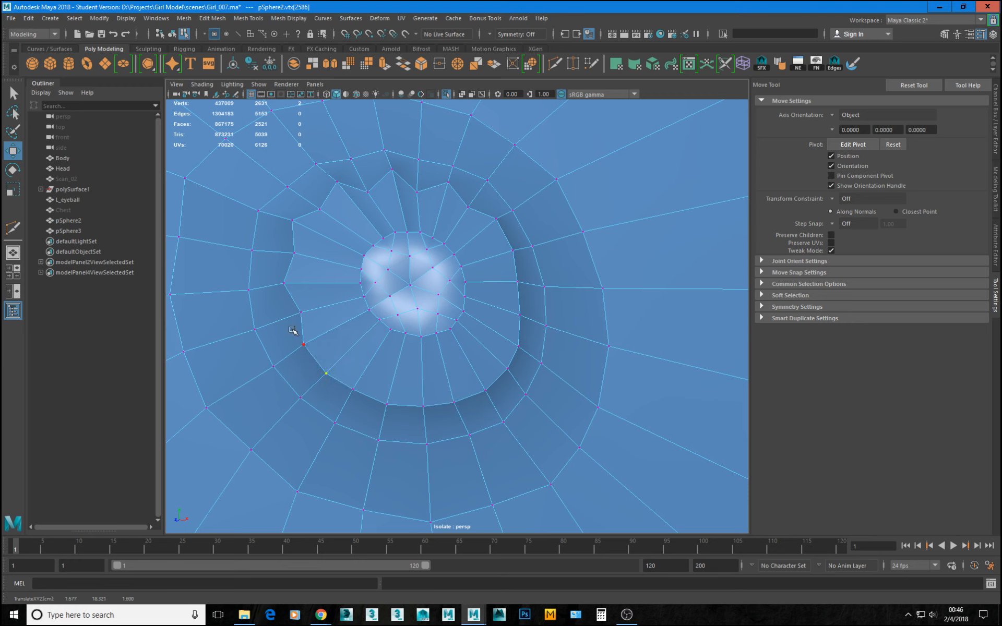
left_click_drag(303, 313, 290, 316)
left_click_drag(304, 253, 277, 249)
left_click_drag(323, 209, 417, 176)
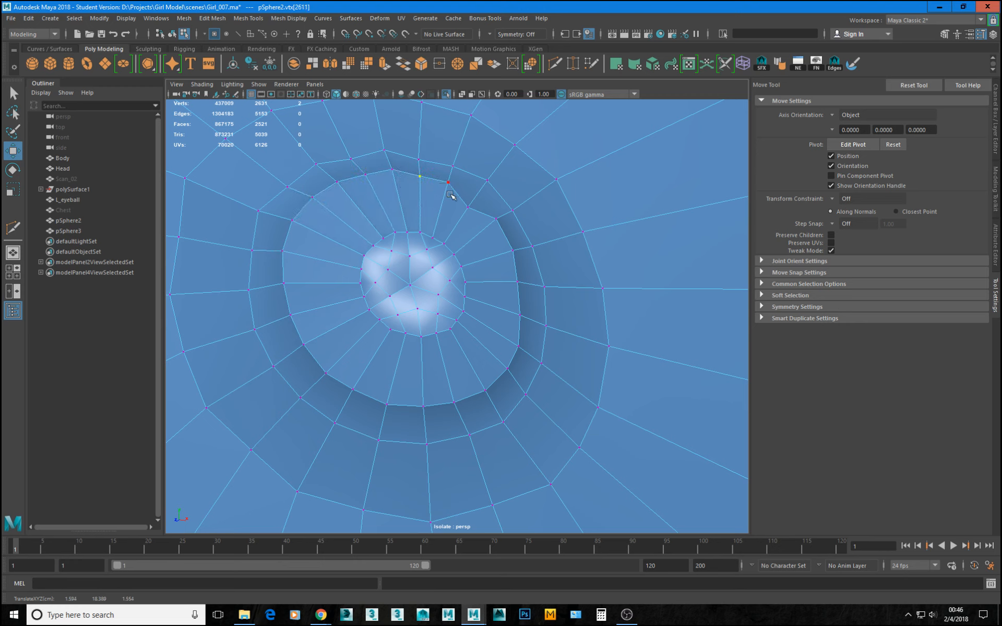
left_click_drag(461, 208, 468, 201)
Even out the top and upper-left vertices of the second ring outside the nipple to smooth its curve.
left_click_drag(421, 160, 455, 161)
left_click_drag(350, 155, 351, 145)
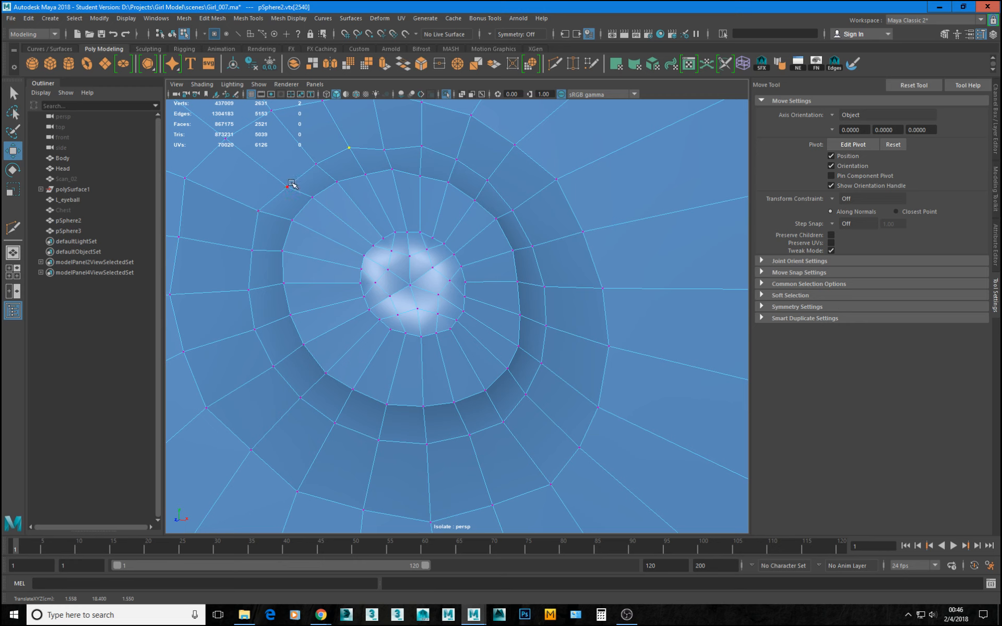
left_click_drag(291, 184, 316, 158)
left_click_drag(392, 145, 390, 138)
Move the left and lower vertices of the outermost areola ring slightly outward to round its outline.
left_click_drag(181, 233, 169, 233)
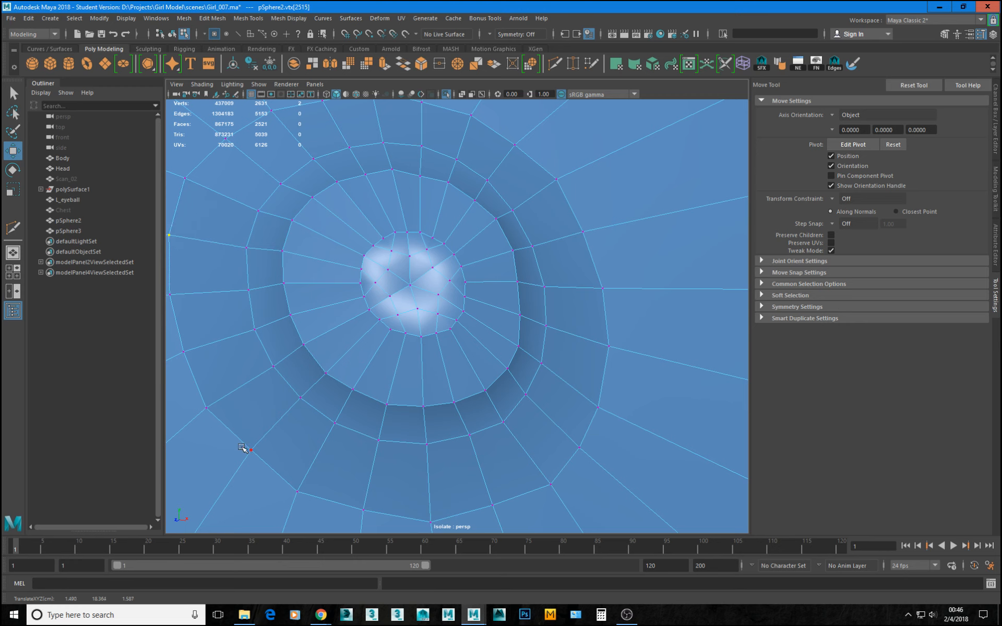
left_click_drag(242, 447, 250, 466)
left_click_drag(483, 503, 493, 506)
left_click_drag(365, 513, 369, 516)
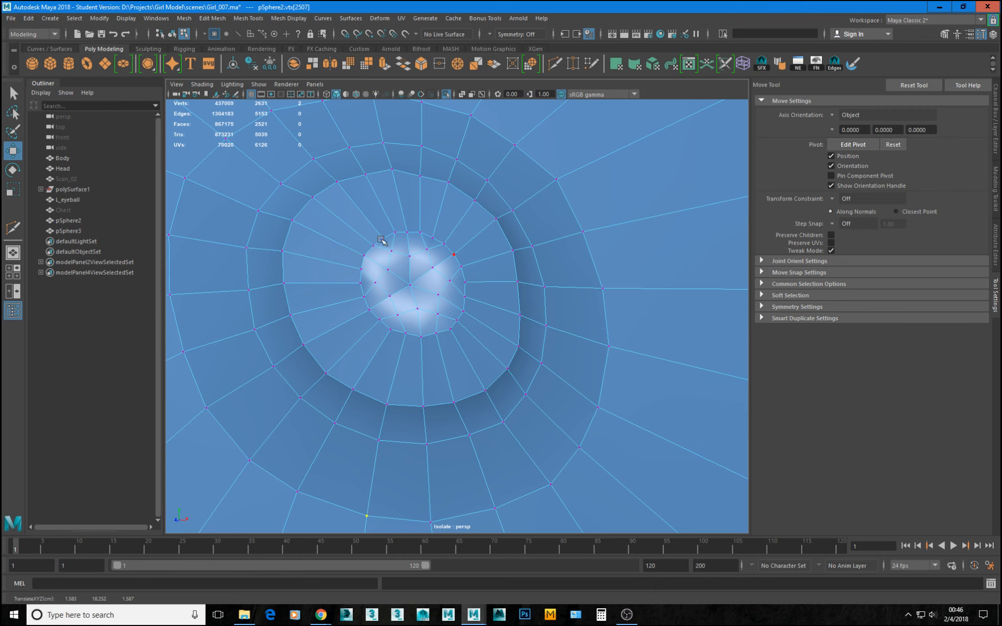
Return to object selection, examine the breast with smooth preview from several angles, and restore the unsmoothed display.
key("grave")
right_click_drag(459, 318, 390, 314, "alt")
right_click_drag(484, 279, 562, 222)
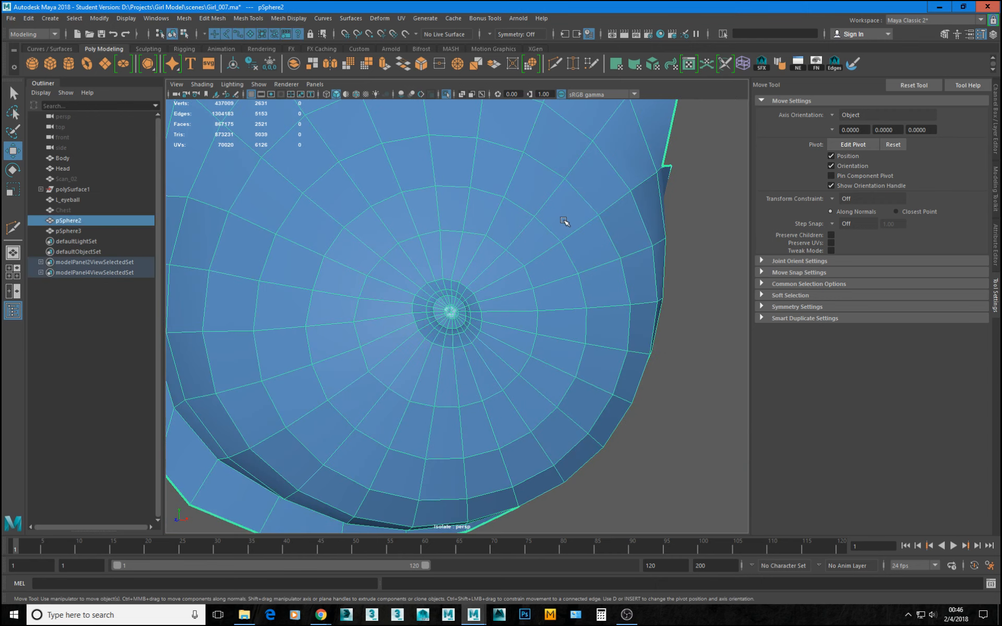
key("3")
left_click(703, 290)
right_click_drag(663, 297, 579, 300, "alt")
mouse_move(579, 299)
left_mouse_down("alt")
mouse_move(661, 280)
mouse_move(577, 280)
left_mouse_up("alt")
scroll(485, 343, "up", 8)
left_click(431, 250)
key("1")
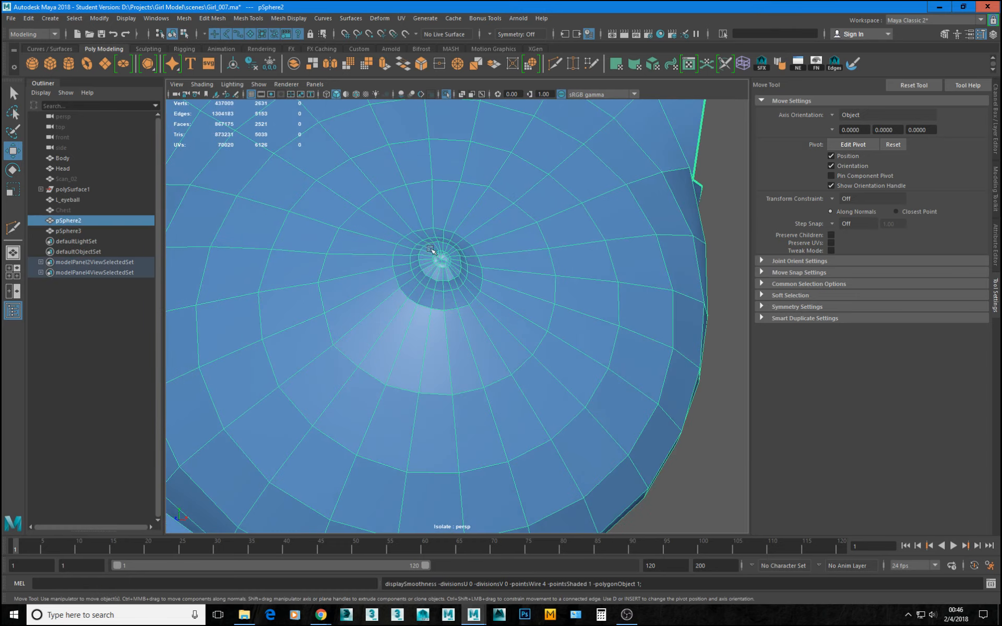
Delete the lower edge segments of the small ring inside the nipple tip, together with their vertices.
left_click_drag(431, 250, 408, 244, "alt")
scroll(503, 325, "up", 6)
left_click_drag(503, 326, 411, 259, "alt")
right_click_drag(465, 235, 448, 226)
left_click_drag(424, 172, 440, 308)
key("f")
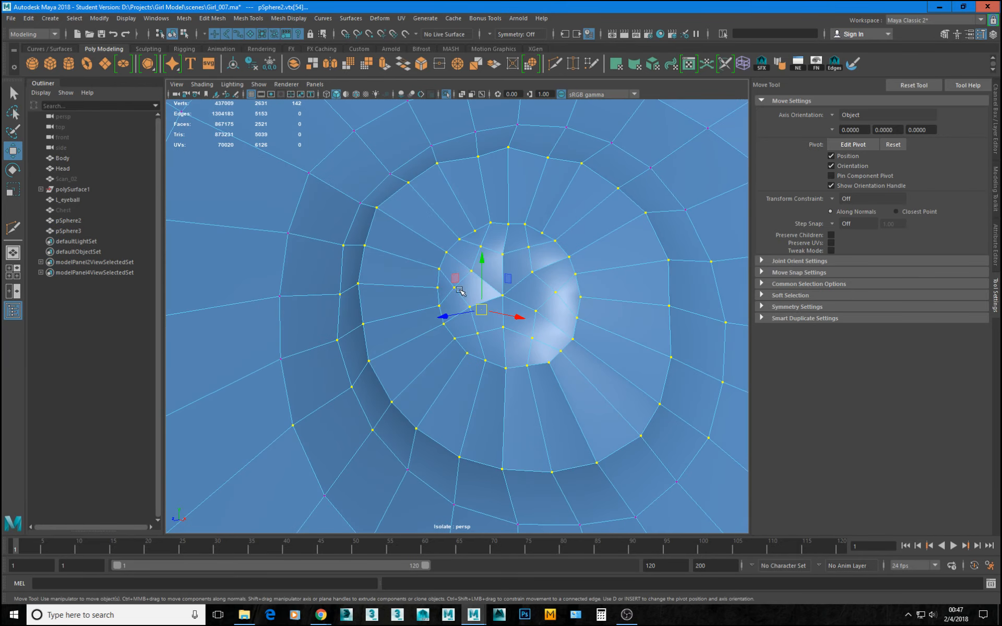
key("F10")
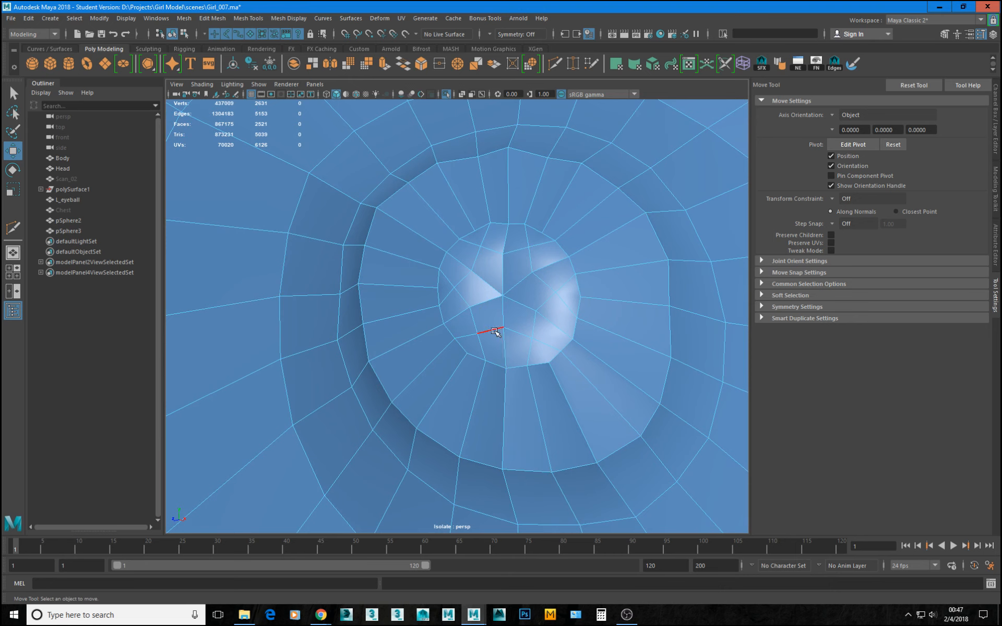
double_click(468, 338)
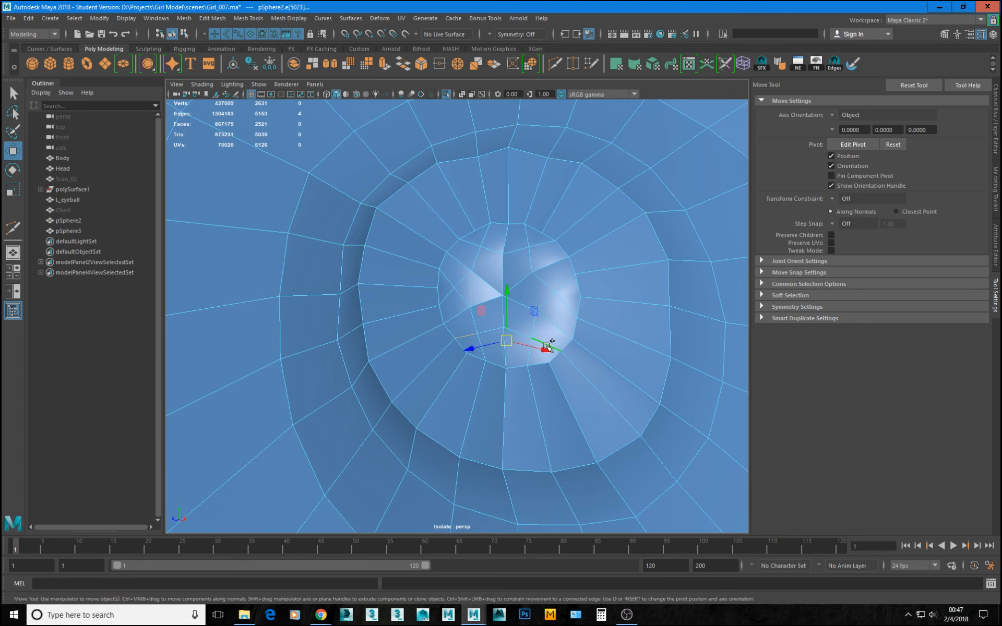
key("ctrl+Delete")
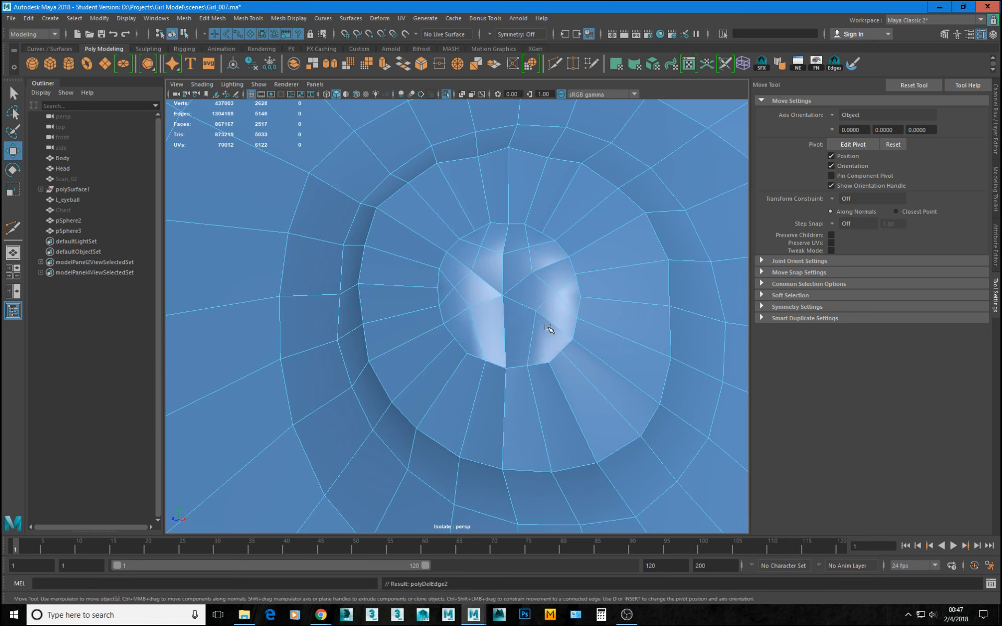
Delete the upper edge segments of the small ring inside the nipple tip, together with their vertices.
left_click(476, 245)
double_click(549, 243, "shift")
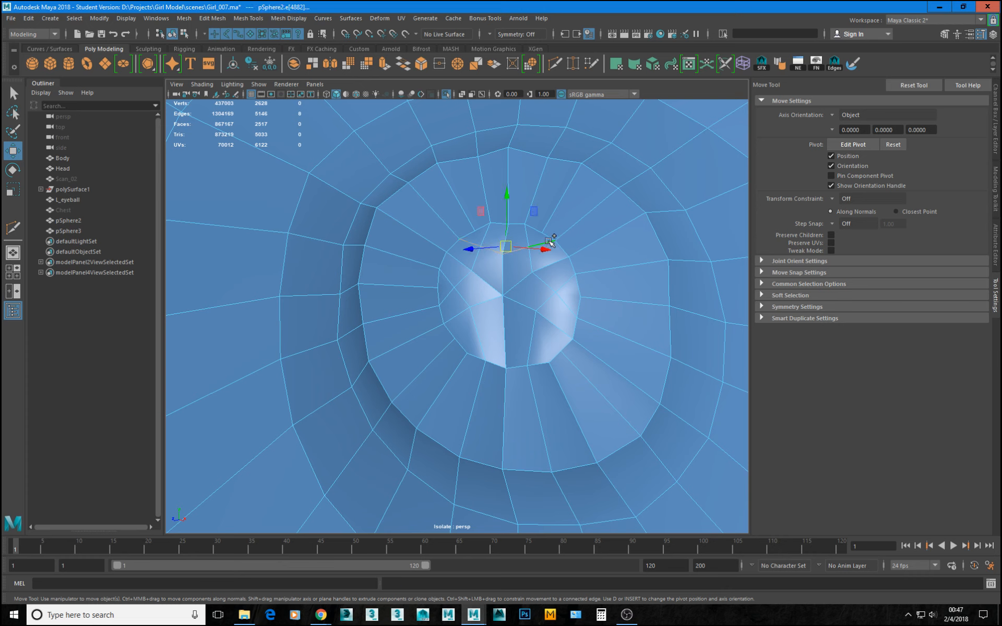
key("ctrl+Delete")
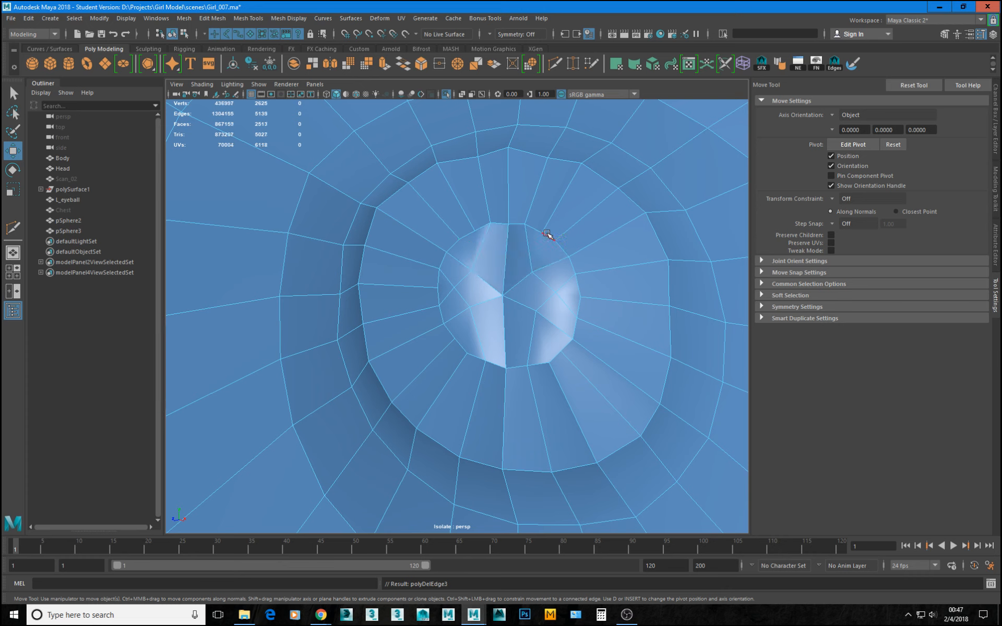
Delete the upper-left spoke running from the nipple's center to its rim, including the vertex along it.
double_click(465, 311)
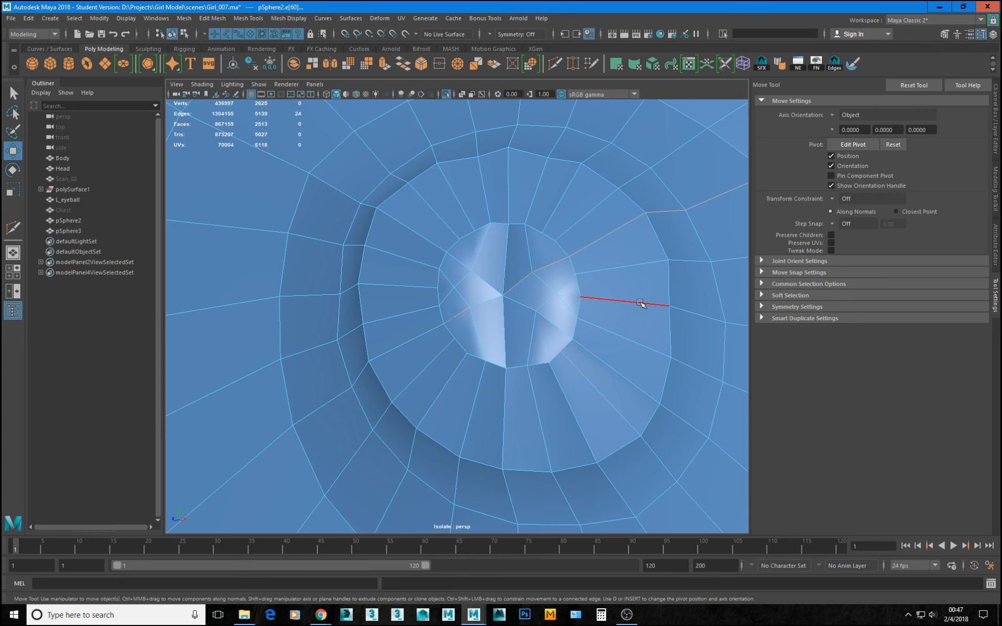
double_click(480, 276)
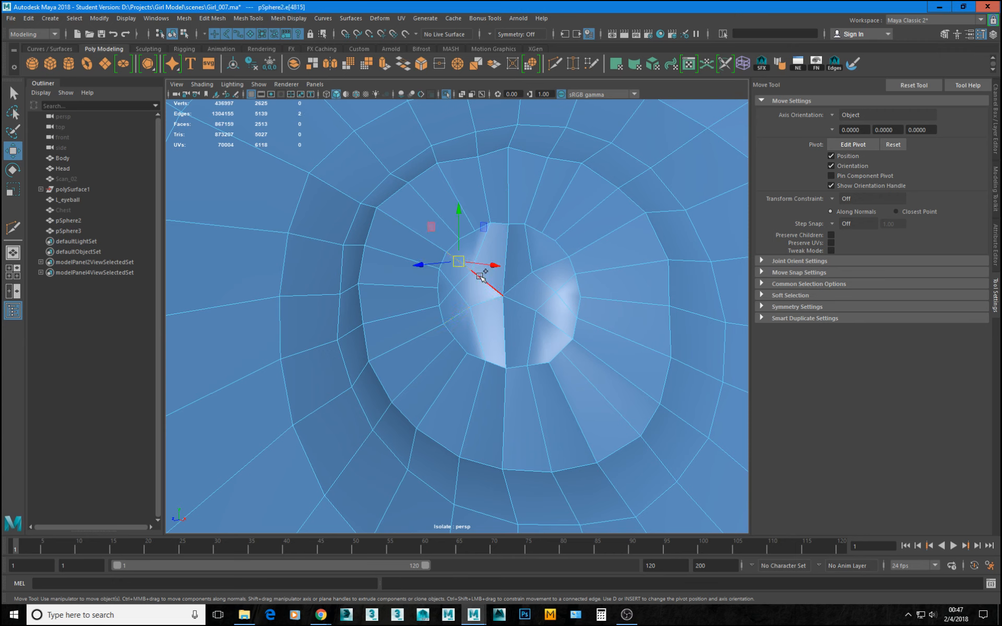
double_click(482, 279, "shift")
key("Delete")
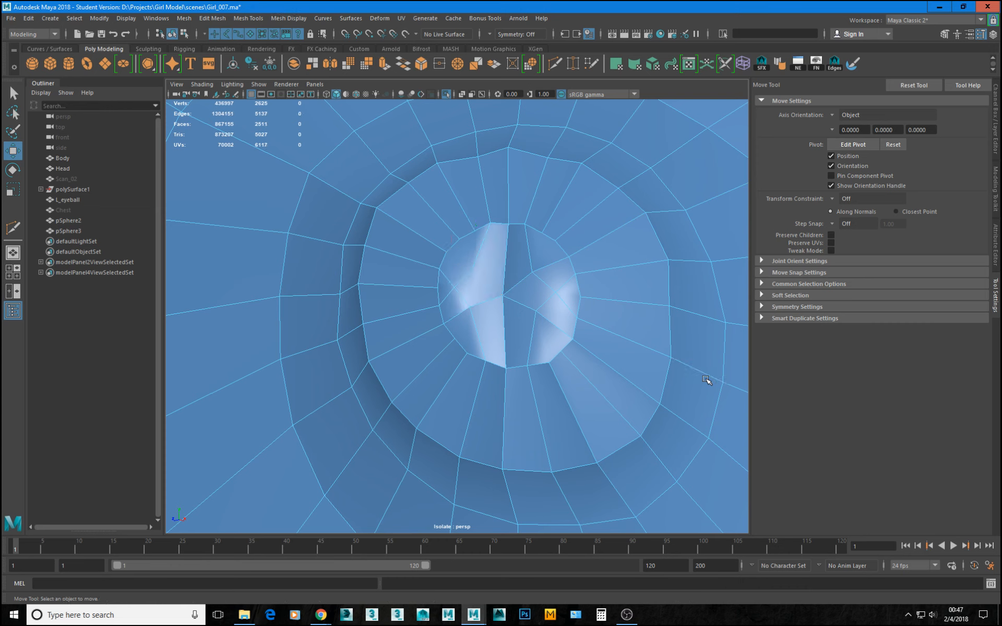
key("F9")
key("ctrl+z")
key("ctrl+z")
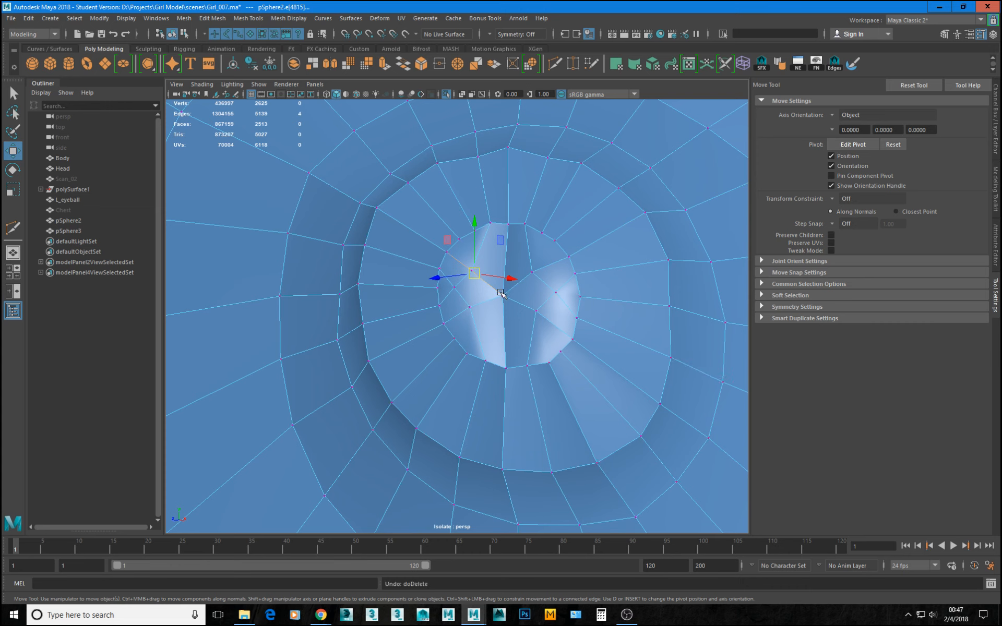
key("ctrl+Delete")
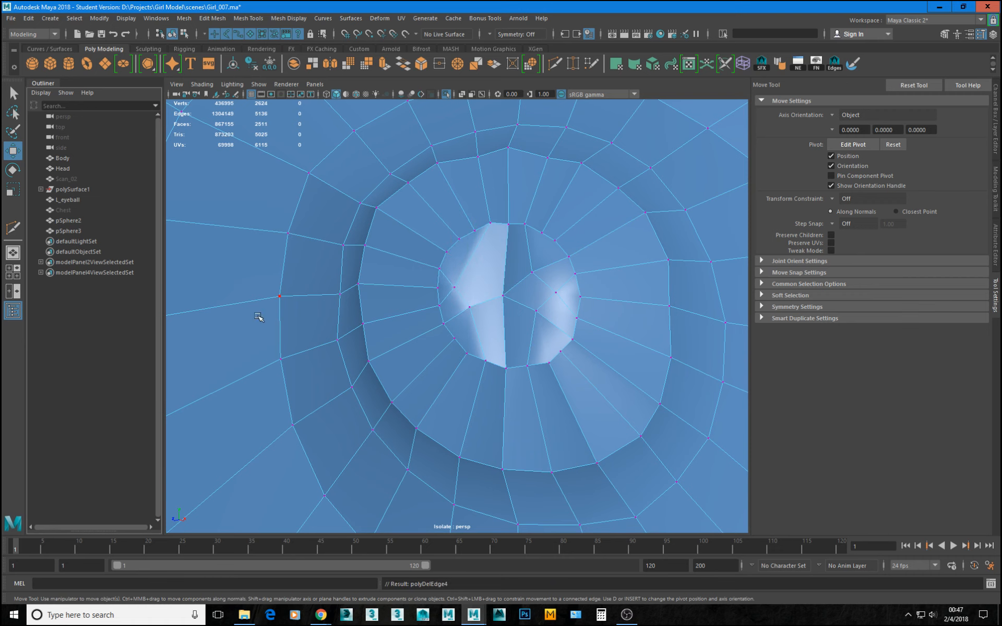
Select both edge segments of the lower-left spoke between the nipple's center and its rim.
mouse_move(411, 307)
right_mouse_down("alt")
mouse_move(432, 313)
mouse_move(409, 306)
right_mouse_up("alt")
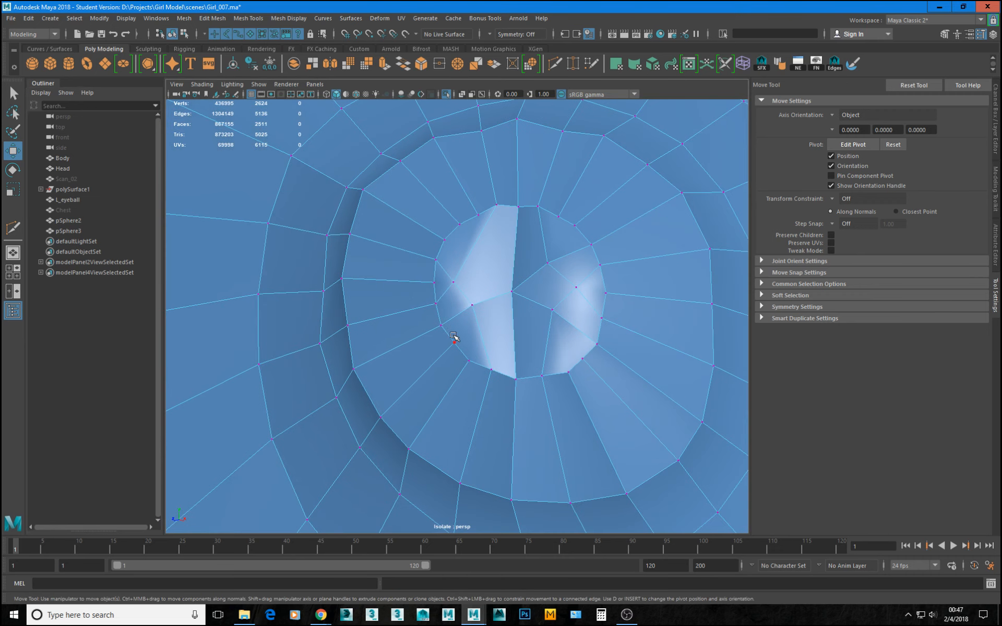
right_click_drag(454, 337, 456, 298)
left_click(459, 313)
left_click(502, 295, "shift")
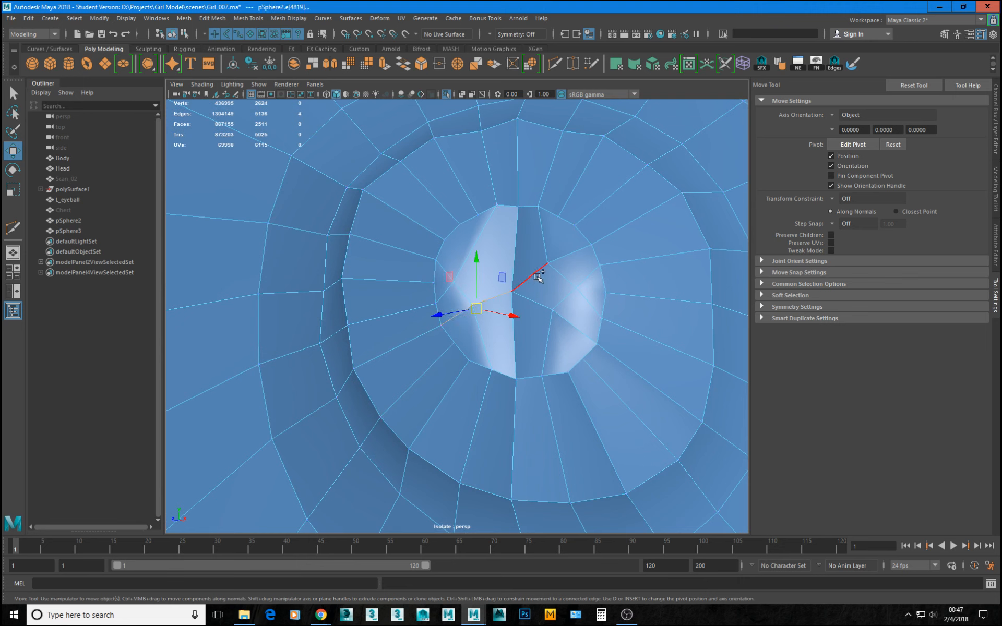
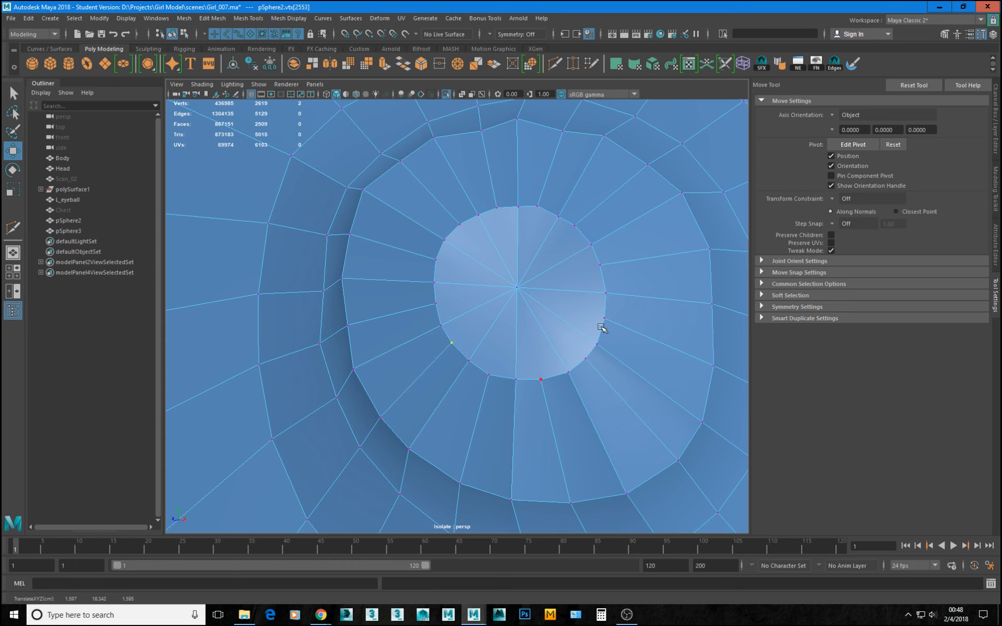
Examine the breast mesh in smooth preview and in its unsmoothed form, checking the simplified nipple tip.
right_click_drag(536, 376, 371, 272)
key("3")
left_click(302, 186)
left_click_drag(356, 213, 423, 260, "alt")
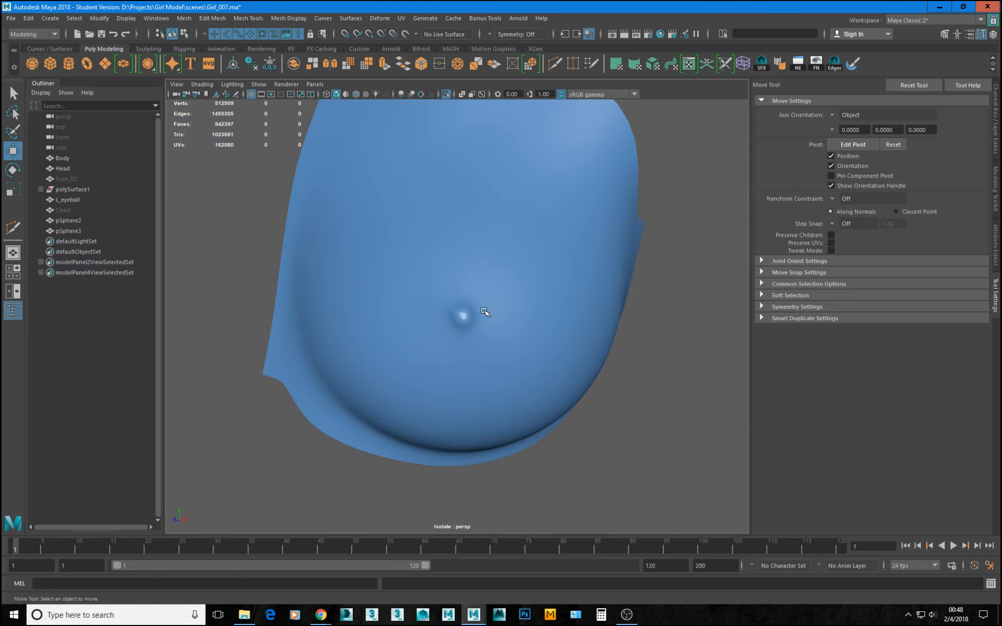
left_click(485, 312)
key("1")
right_click_drag(382, 324, 416, 342, "alt")
left_click_drag(439, 318, 476, 317, "alt")
right_click_drag(388, 324, 365, 323)
right_click_drag(402, 334, 481, 369, "alt")
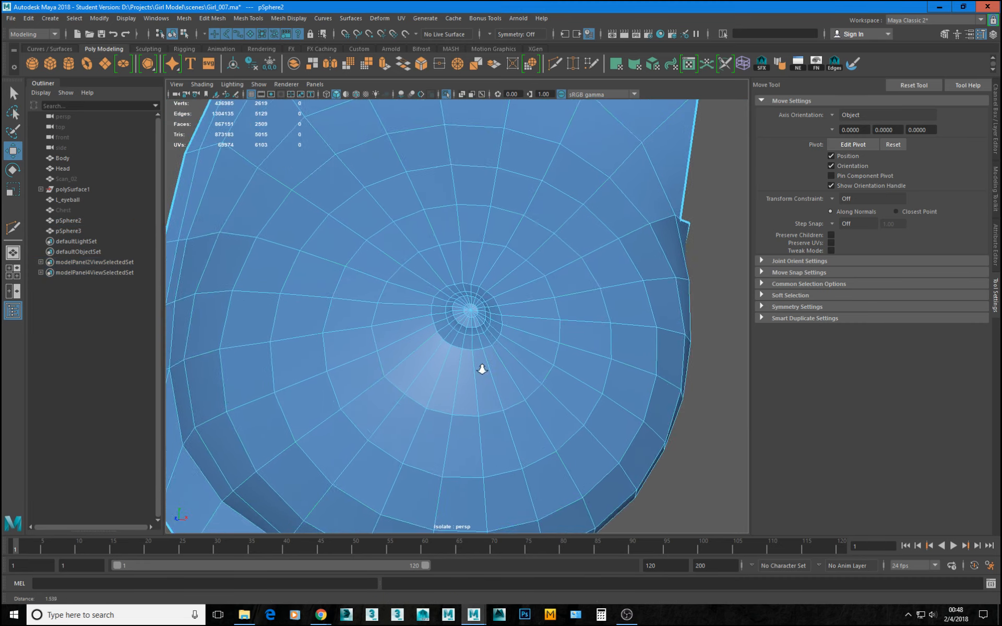
Select the vertices of the nipple and its surrounding rings, and snap them onto Chest as the live surface.
left_click_drag(484, 352, 501, 321, "alt")
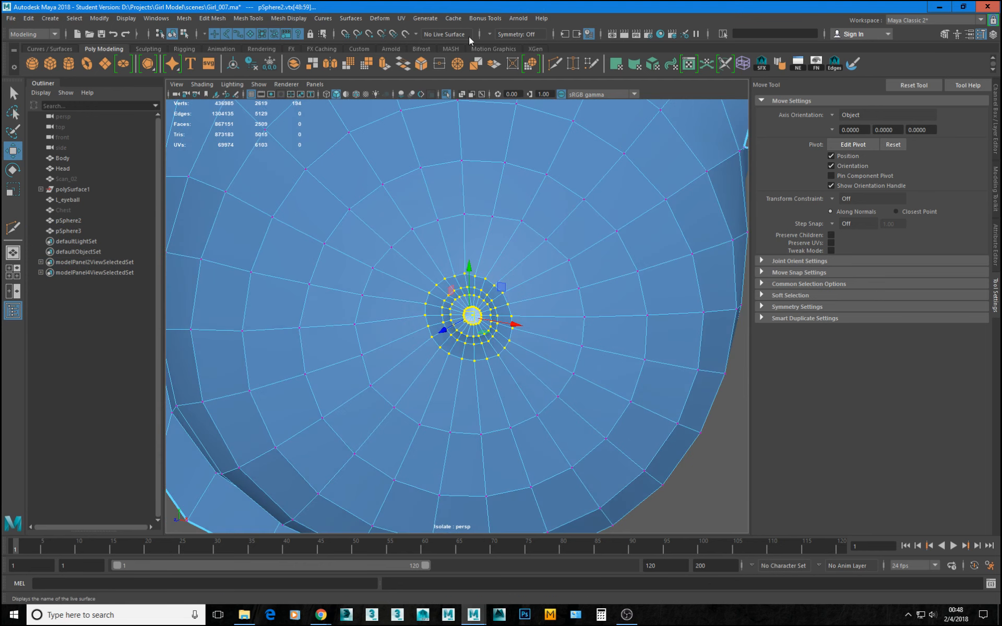
left_click(419, 34)
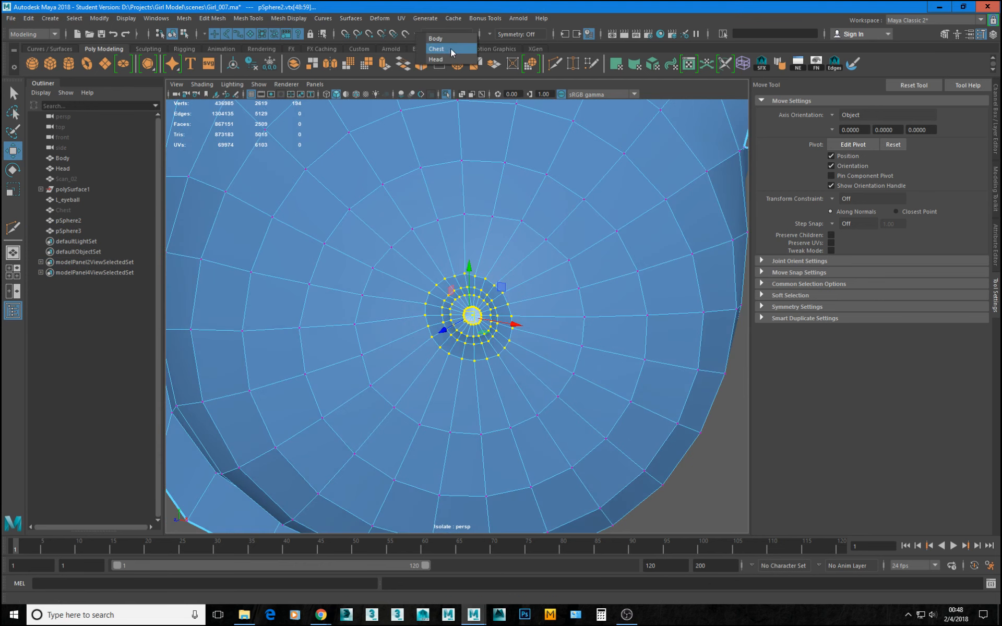
left_click(450, 49)
left_click_drag(469, 308, 527, 365, "alt")
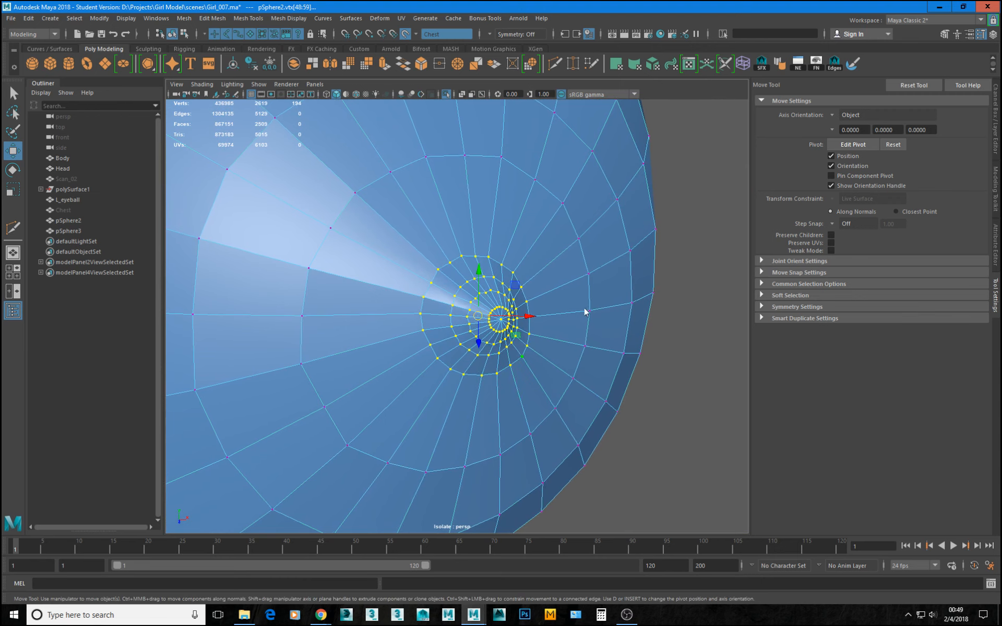
Inspect the nipple and breast shape in smooth preview and unsmoothed, from the front and in profile.
key("F8")
key("3")
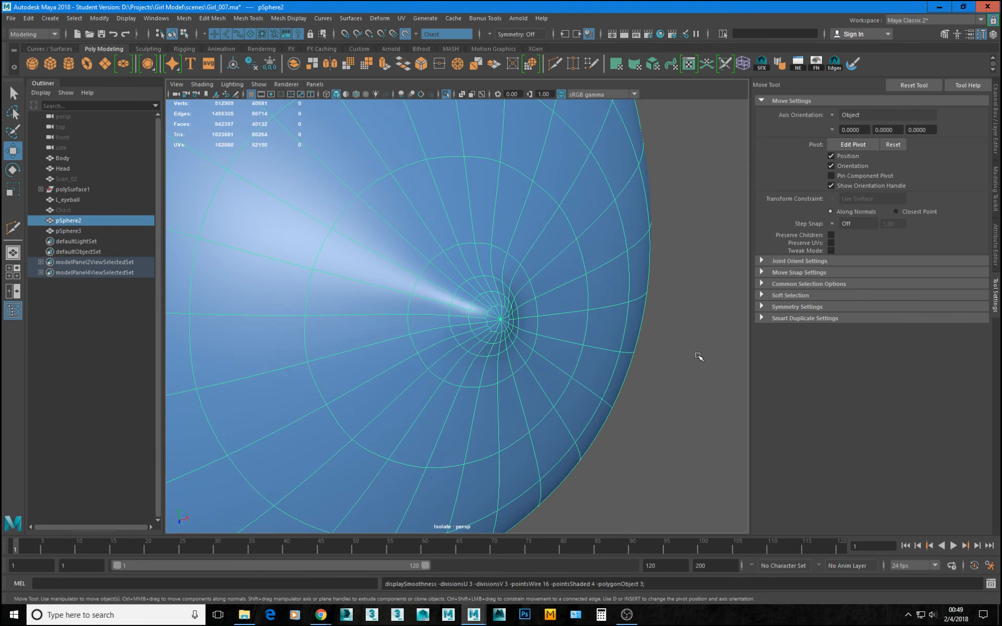
left_click(698, 358)
right_click_drag(698, 365, 634, 377, "alt")
left_click_drag(634, 377, 515, 334, "alt")
right_click_drag(515, 334, 593, 421, "alt")
left_click(497, 303)
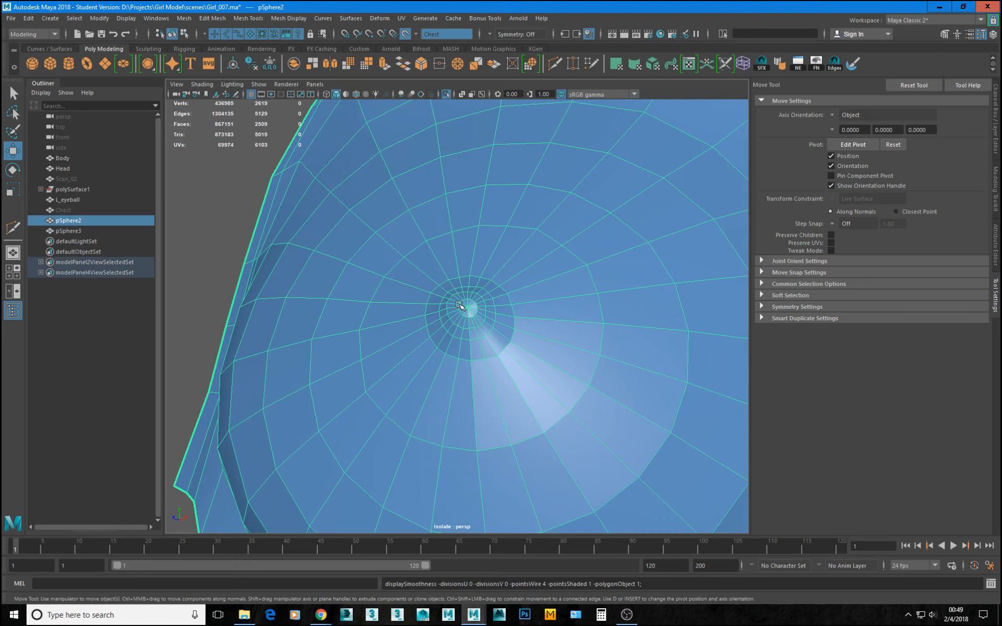
left_click_drag(497, 303, 378, 292, "alt")
right_click_drag(378, 293, 463, 320, "alt")
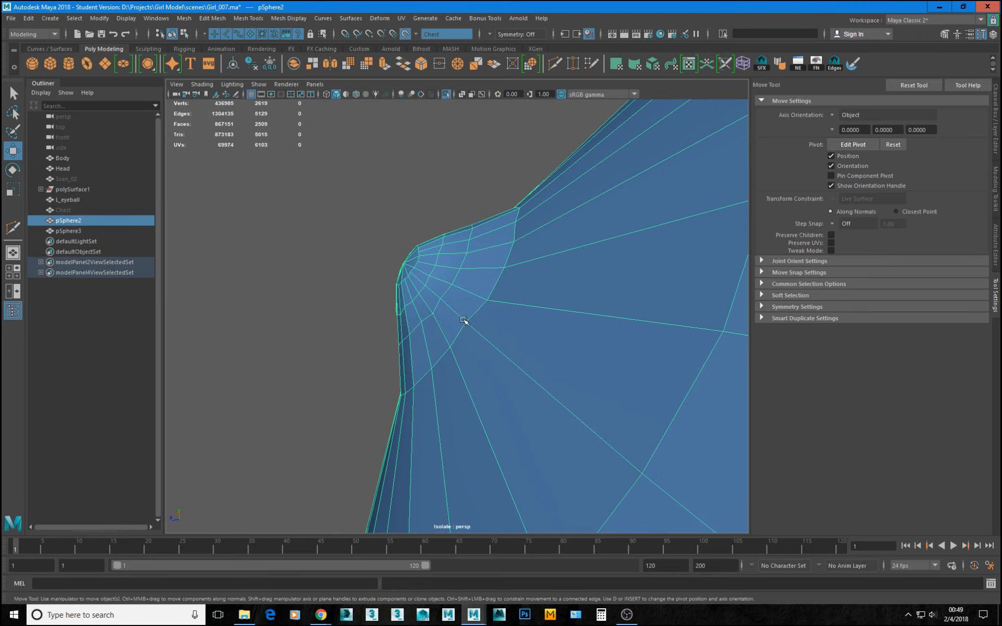
Relax the left and upper parts of the second ring around the nipple's center with Quad Draw.
key("F9")
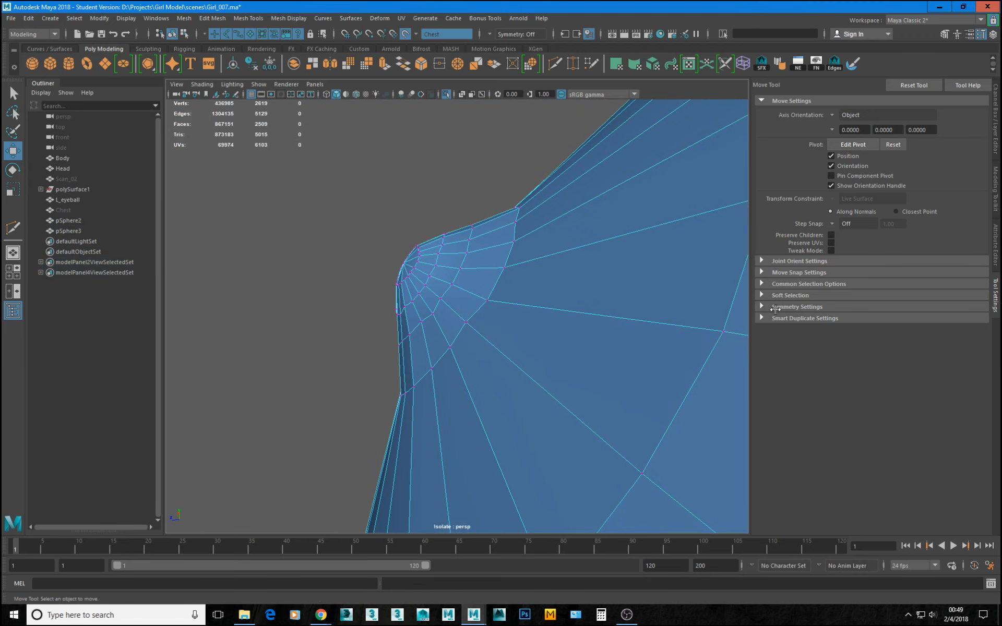
left_click(996, 245)
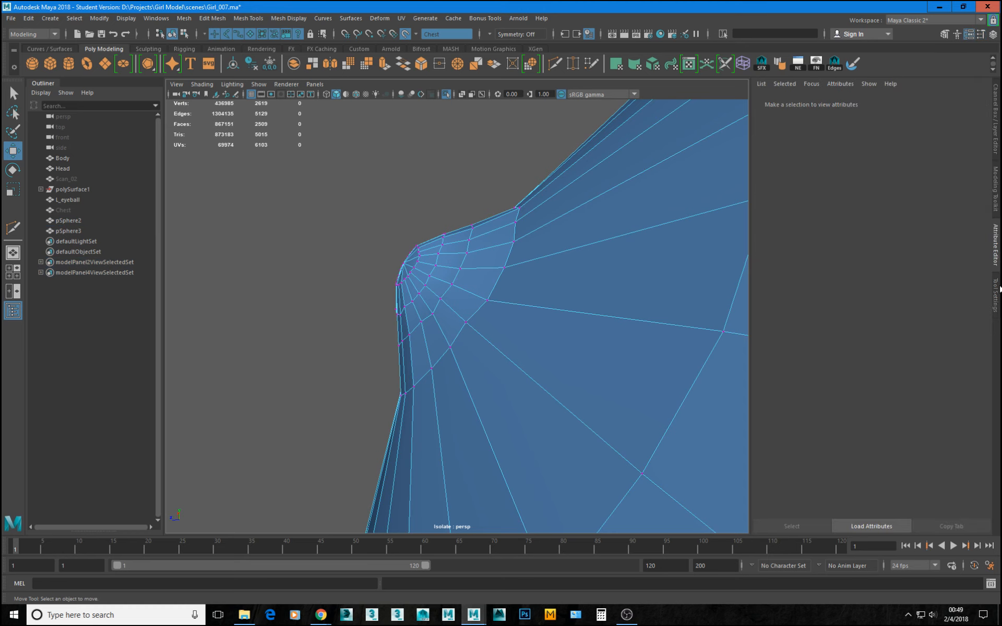
left_click(997, 207)
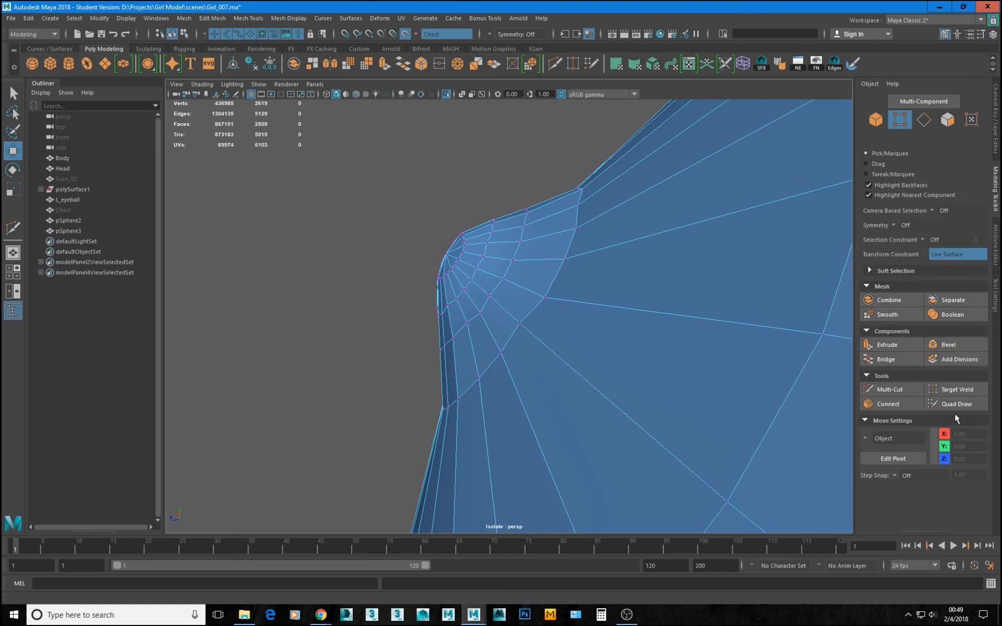
left_click(954, 404)
mouse_move(540, 271)
left_mouse_down("alt")
mouse_move(493, 282)
mouse_move(569, 315)
left_mouse_up("alt")
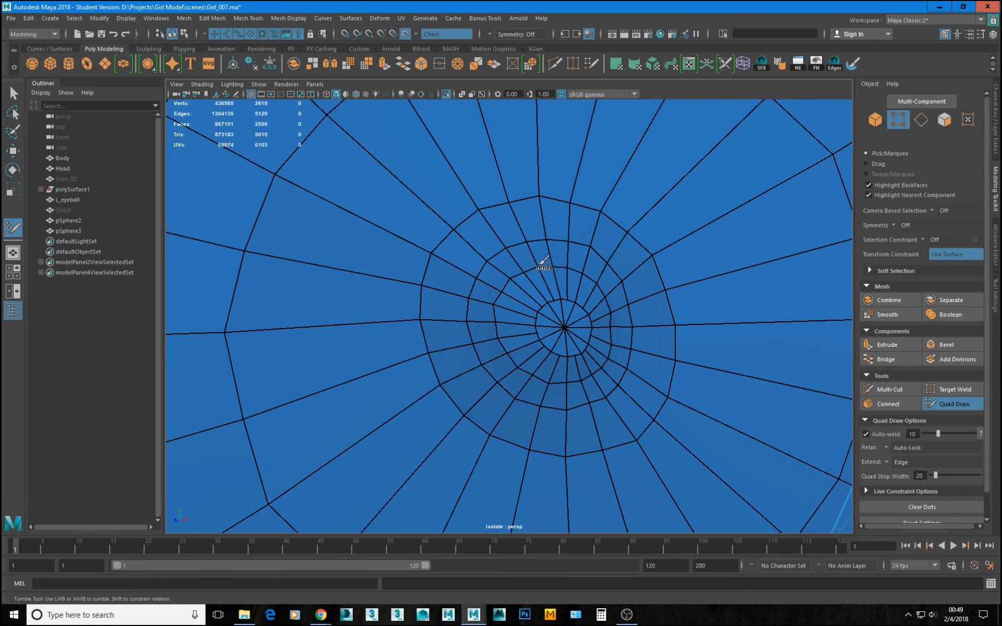
mouse_move(541, 262)
left_mouse_down("shift")
mouse_move(506, 298)
mouse_move(528, 346)
left_mouse_up("shift")
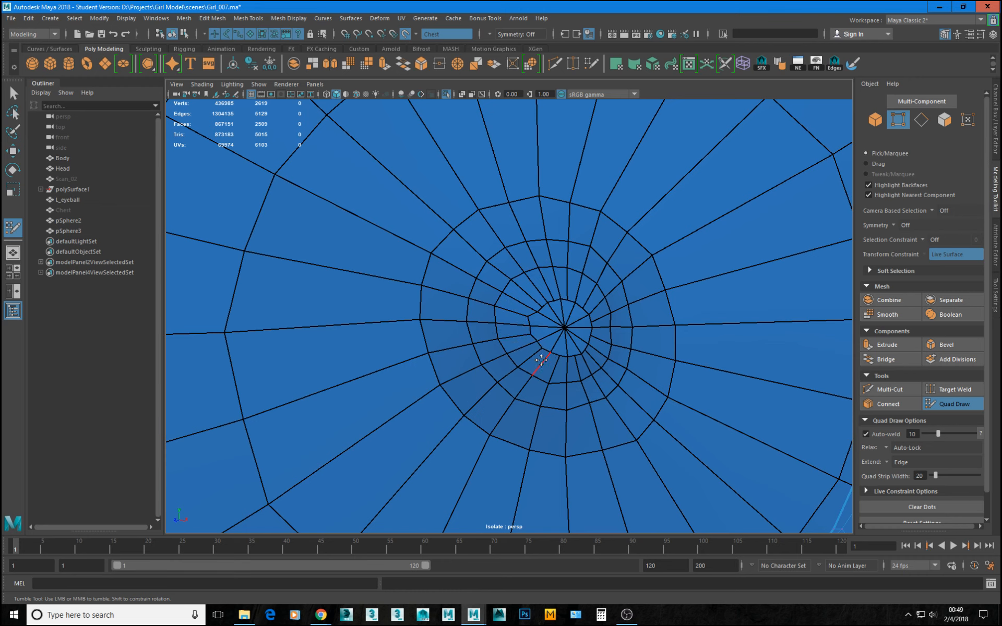
key("ctrl+z")
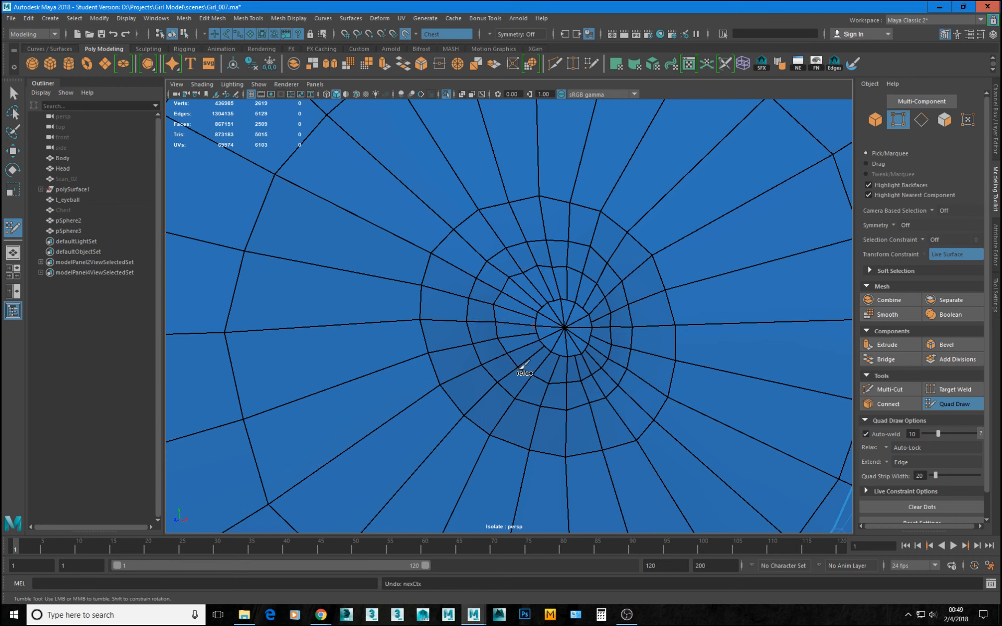
left_click_drag(520, 369, 501, 340, "shift")
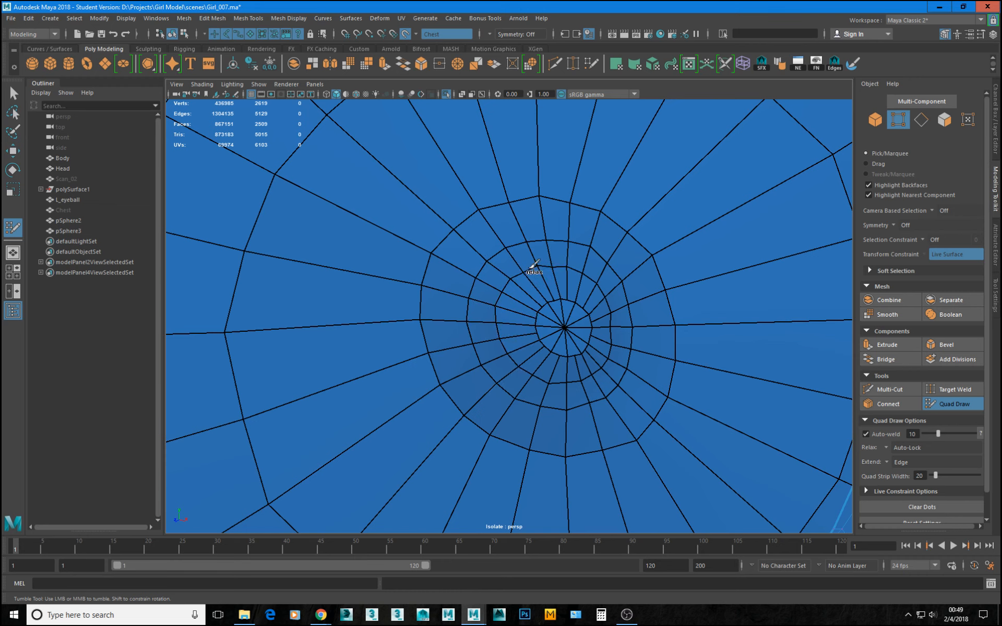
left_click_drag(519, 271, 562, 263, "shift")
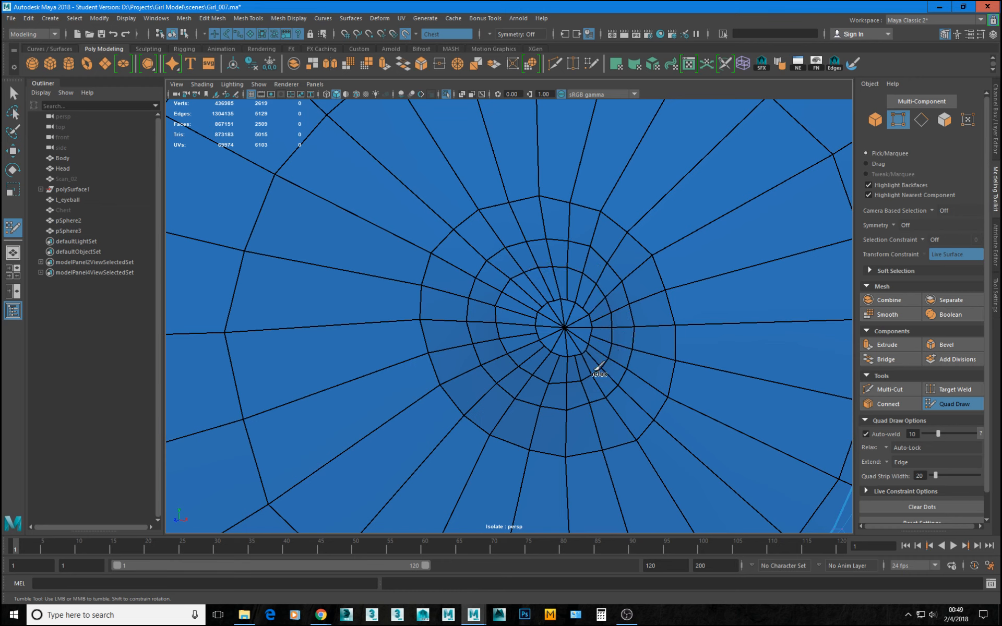
Even out the second and third rings around the nipple and round the upper vertices of its outer ring.
left_click_drag(600, 367, 566, 380, "shift")
left_click_drag(613, 321, 618, 327, "shift")
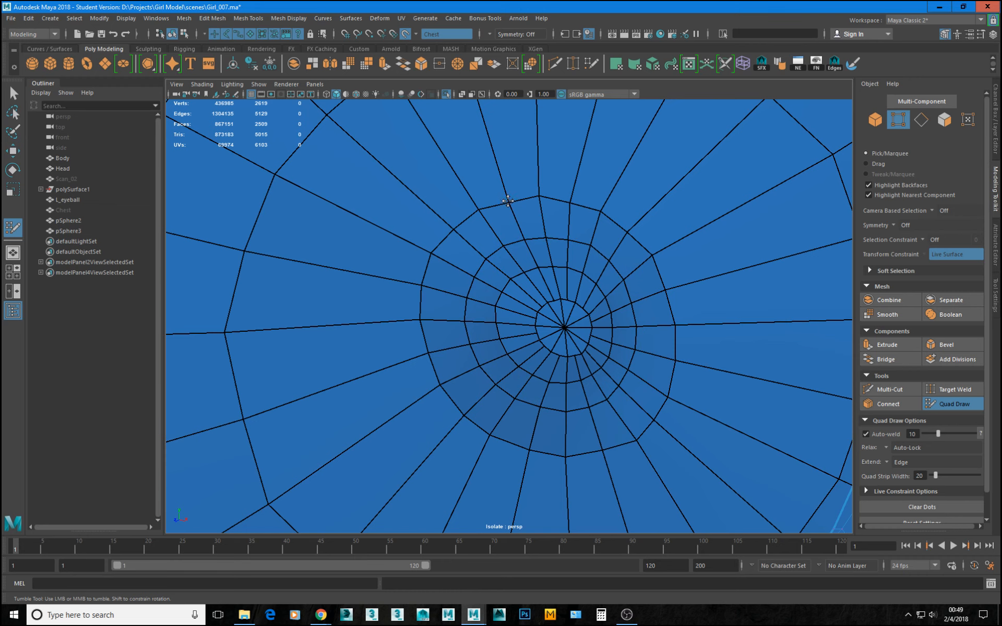
left_click_drag(508, 201, 506, 197)
left_click_drag(573, 203, 577, 201)
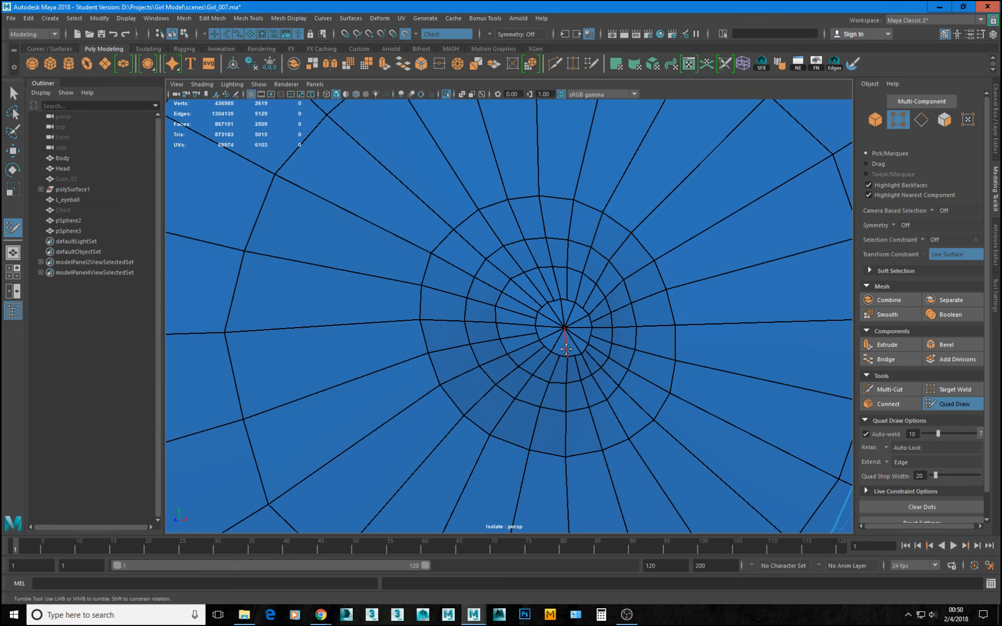
key("space")
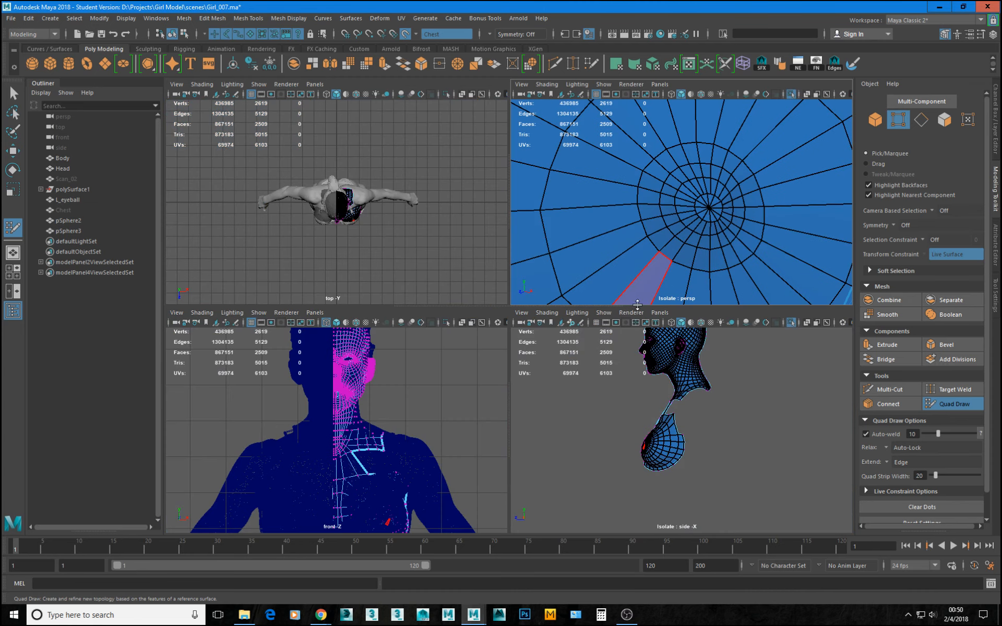
key("space")
mouse_move(525, 284)
left_mouse_down("alt")
mouse_move(645, 284)
mouse_move(638, 268)
mouse_move(517, 354)
mouse_move(521, 335)
left_mouse_up("alt")
key("ctrl+z")
left_click_drag(495, 233, 487, 234)
key("ctrl+z")
Adjust the nipple's base ring and neighboring rings around all sides with Quad Draw, so they follow a rounder curve.
left_click_drag(570, 387, 566, 323, "alt")
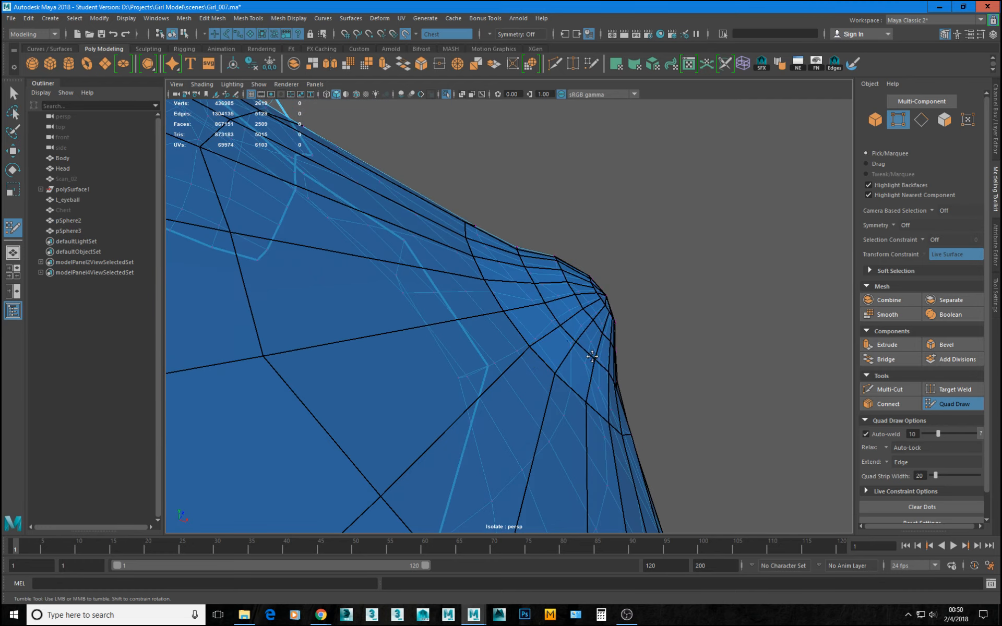
left_click_drag(606, 374, 524, 357, "alt")
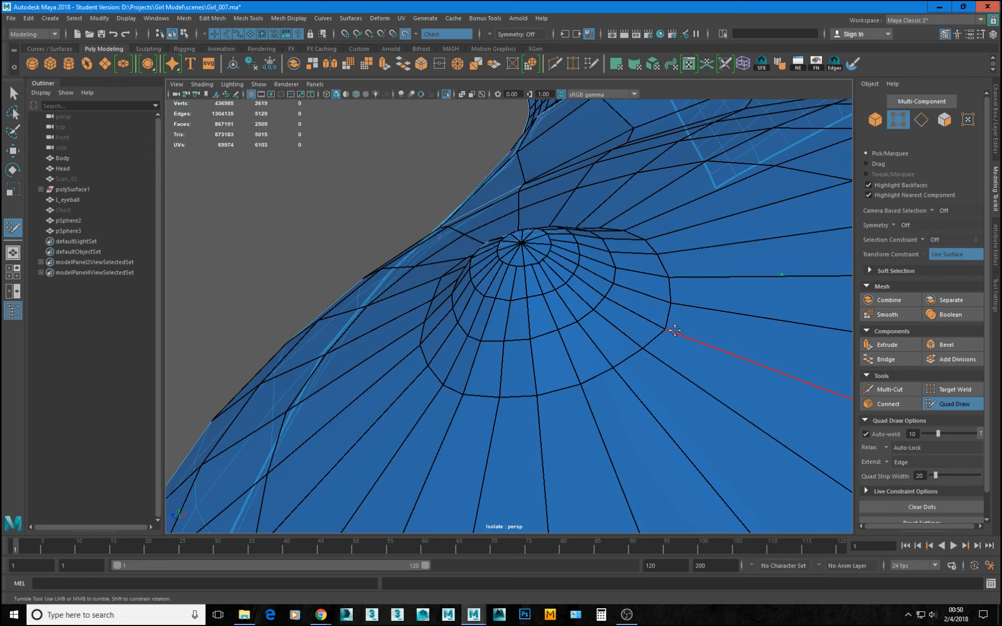
left_click_drag(663, 327, 487, 417, "alt")
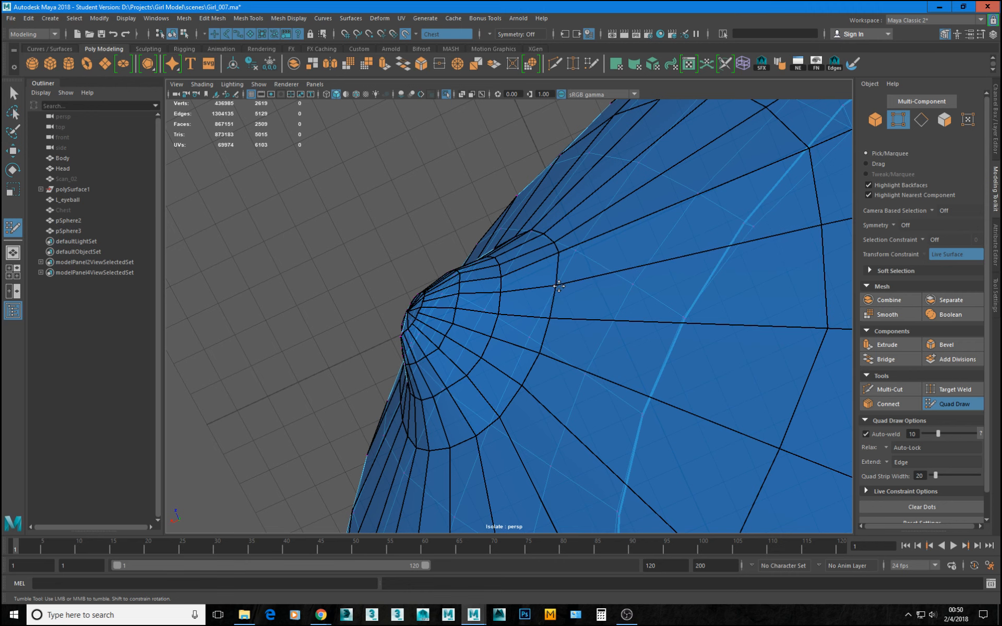
left_click_drag(553, 301, 498, 312, "alt")
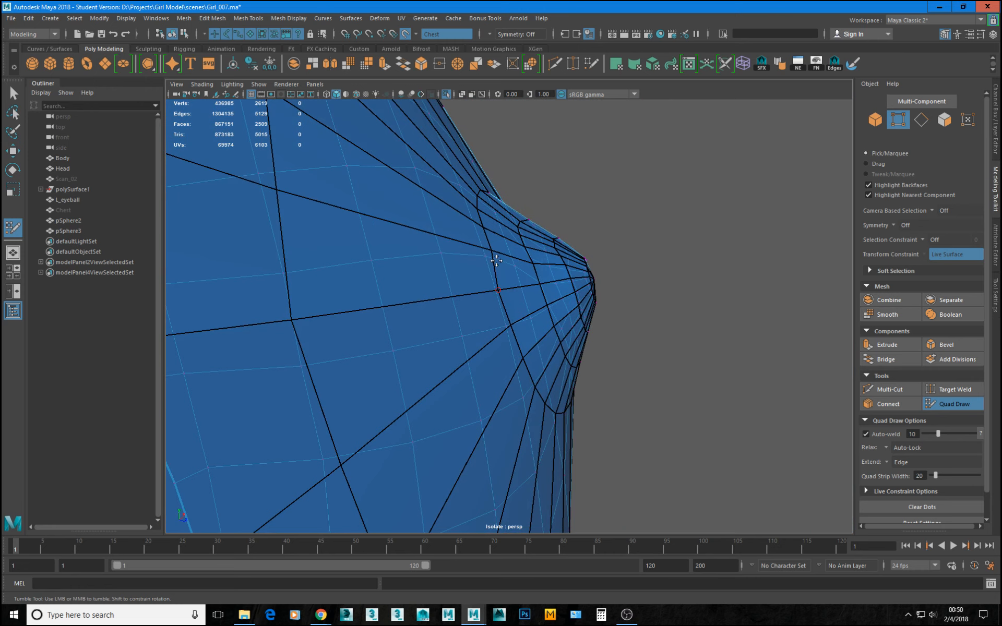
left_click_drag(544, 386, 457, 224, "alt")
left_click_drag(577, 326, 516, 348, "alt")
scroll(516, 348, "down", 6)
scroll(515, 348, "down", 2)
key("w")
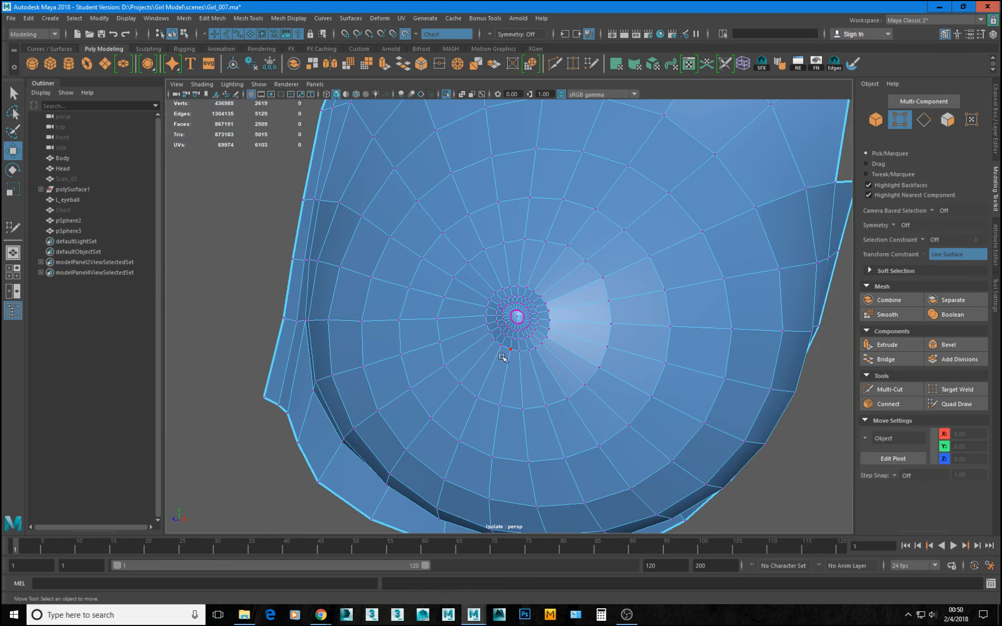
Check the adjusted nipple rings on the breast mesh in smooth preview.
right_click_drag(518, 381, 661, 267)
key("3")
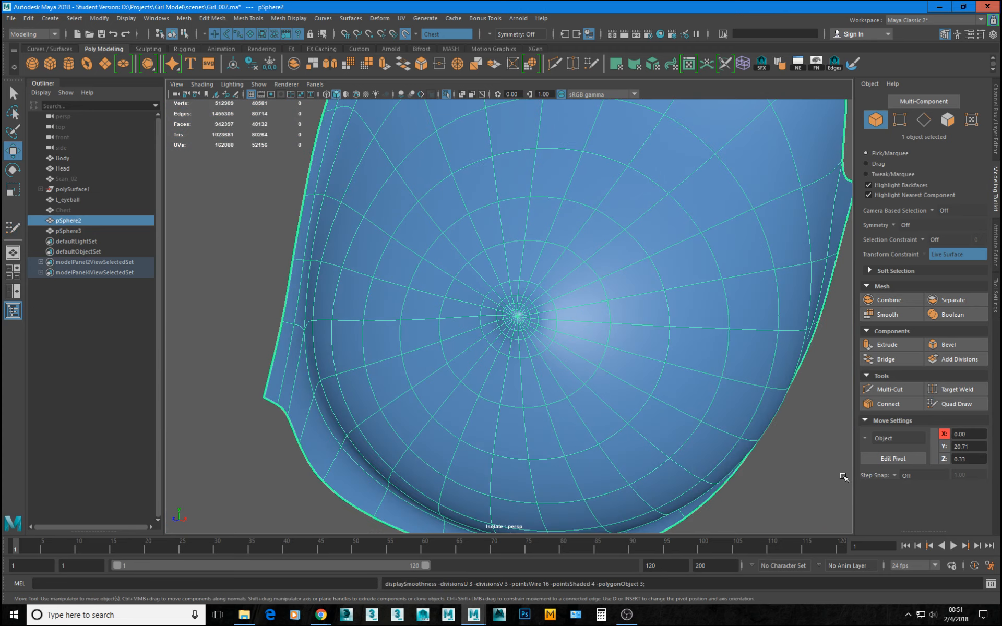
left_click(840, 477)
left_click_drag(820, 476, 512, 295, "alt")
left_click(514, 309)
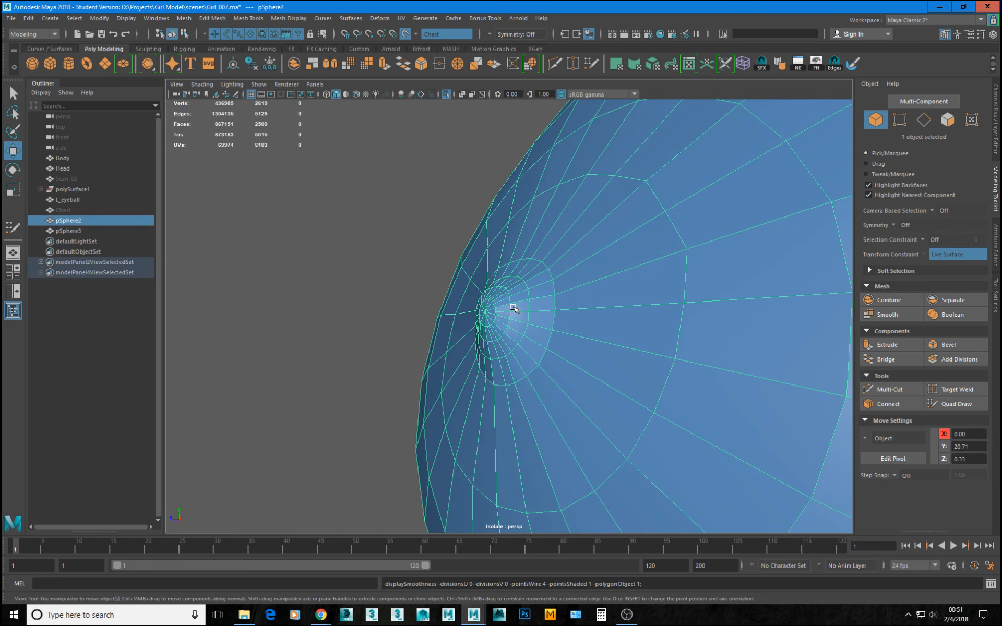
Apply Soften Edge to the whole breast mesh.
left_click(352, 232)
scroll(488, 342, "down", 6)
left_click(580, 315)
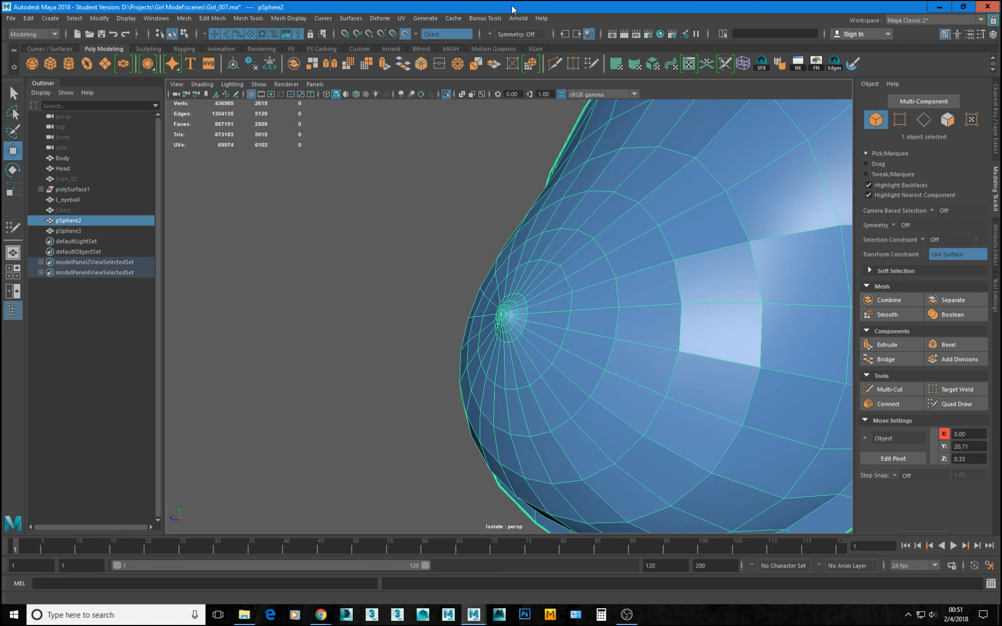
left_click(290, 18)
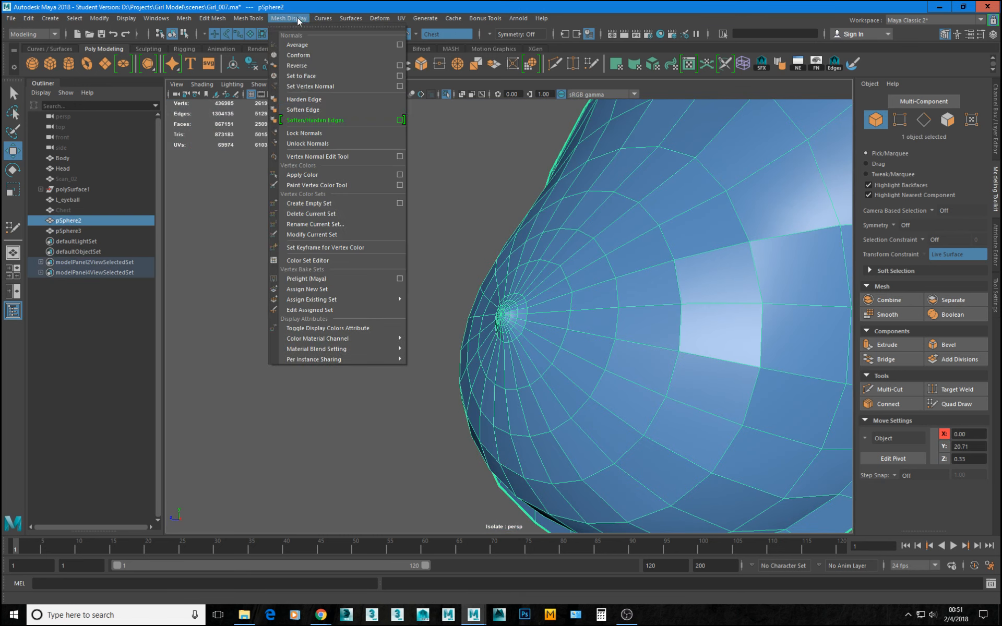
left_click(304, 110)
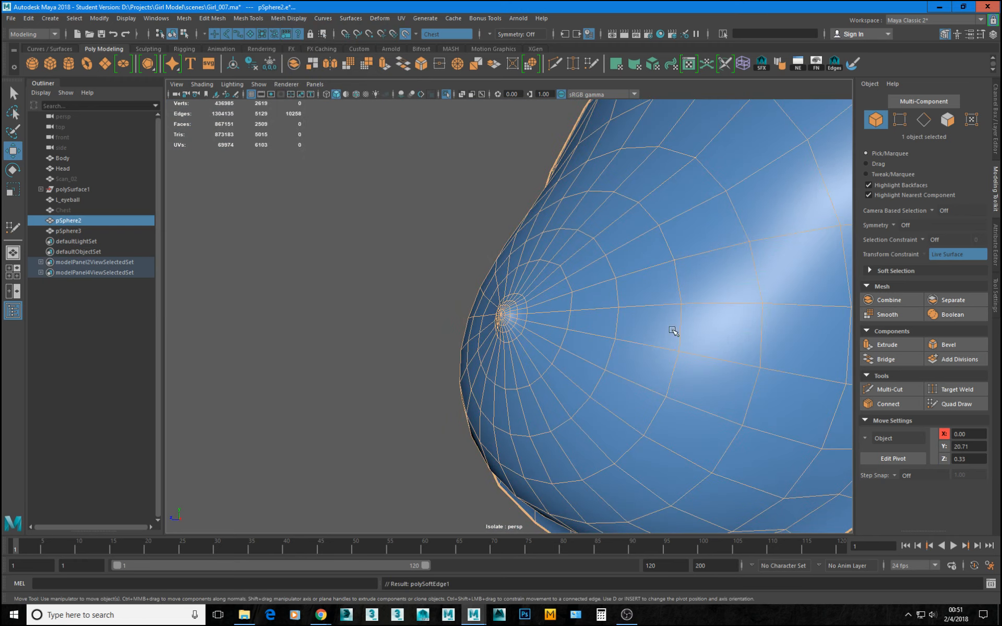
Examine the softened breast mesh from several angles, ending close to the nipple's profile.
left_click(426, 210)
right_click_drag(673, 326, 376, 308, "alt")
left_click_drag(355, 301, 603, 340, "alt")
left_click(606, 336)
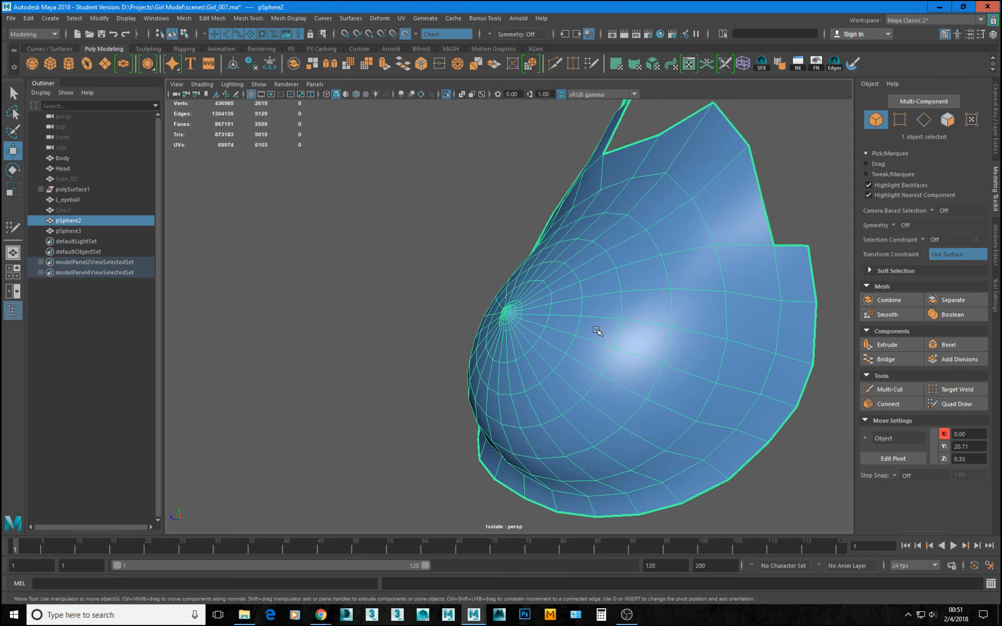
left_click(414, 239)
left_click_drag(414, 239, 556, 399, "alt")
left_click(535, 339)
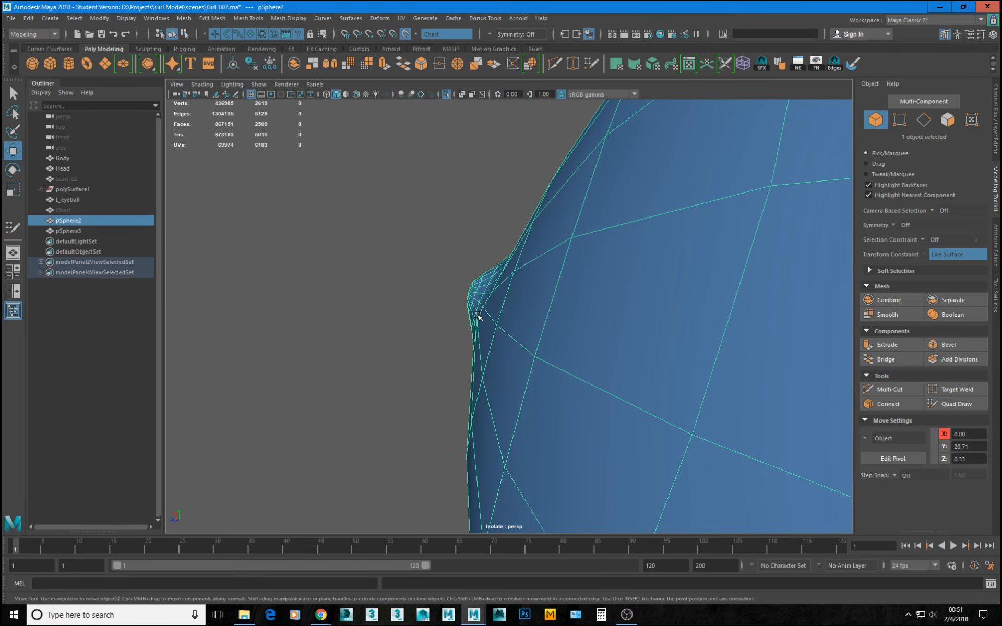
left_click_drag(468, 315, 575, 393, "alt")
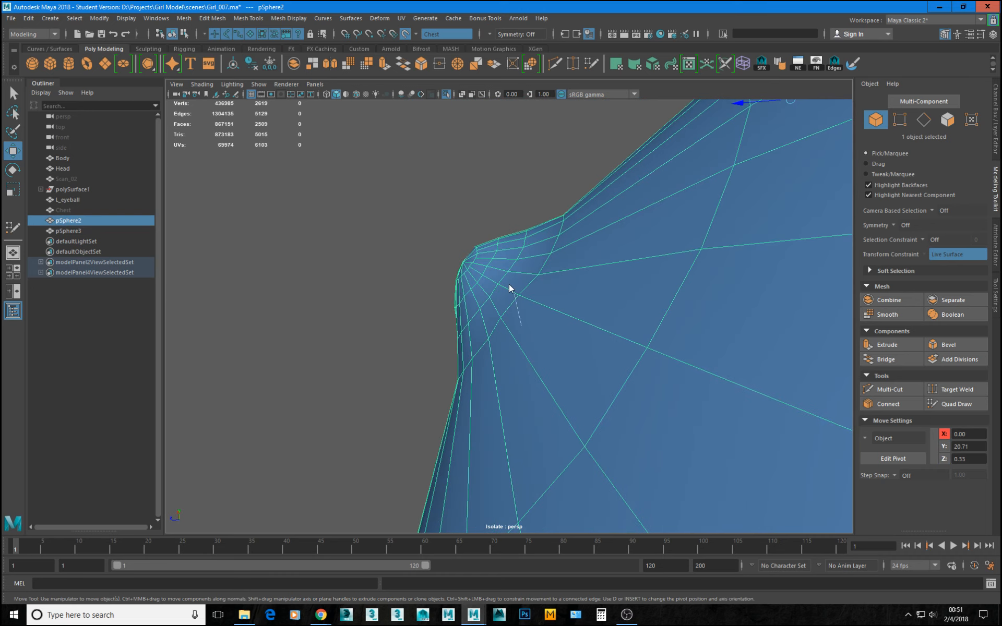
Turn off the Chest live surface and slightly move one edge at the nipple's base.
key("F10")
left_click(508, 305)
left_click_drag(508, 305, 472, 294, "alt")
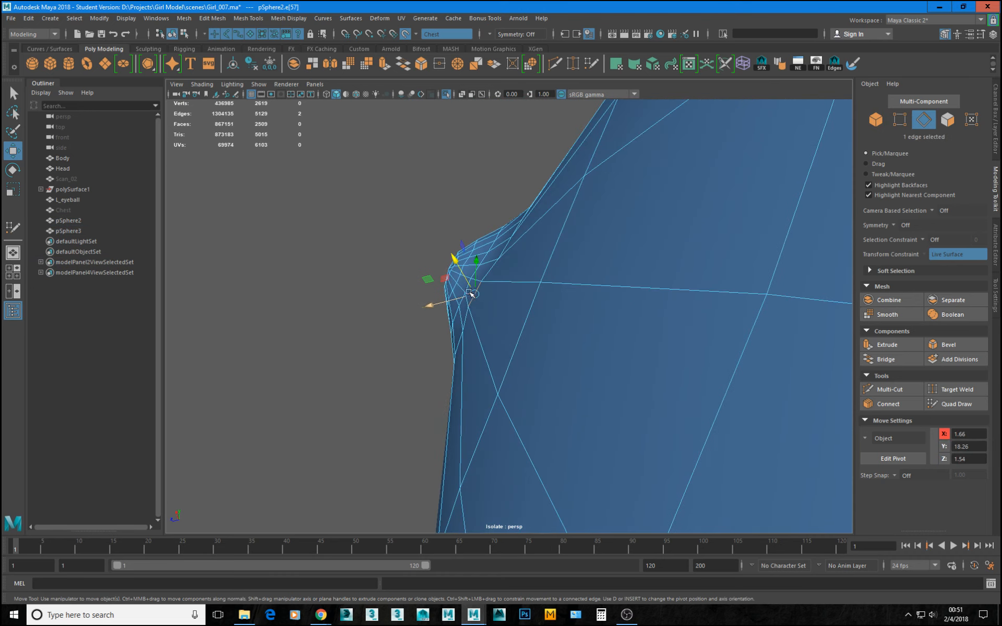
left_click(471, 294)
key("ctrl+z")
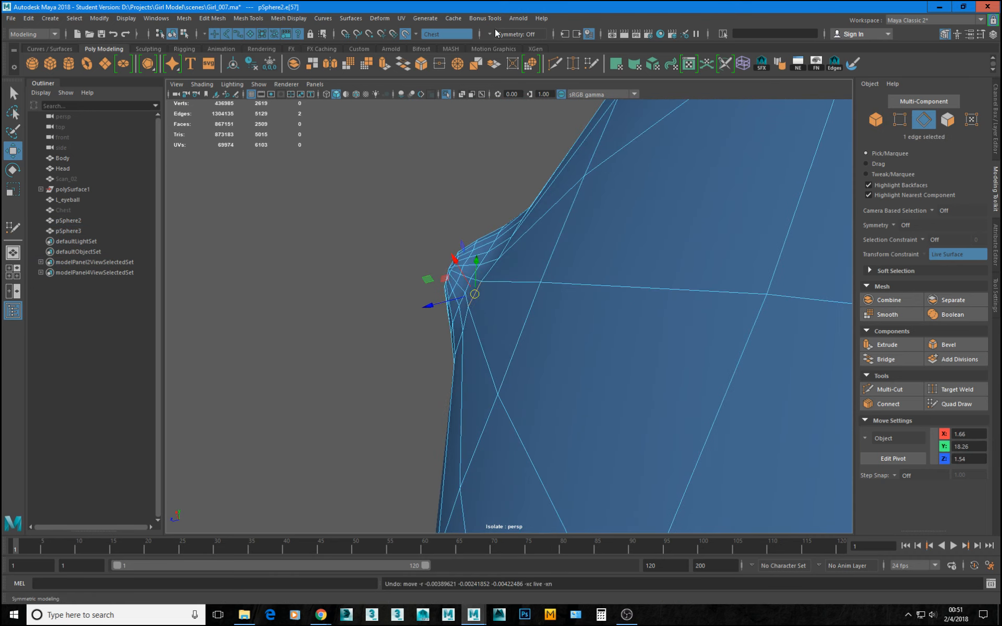
left_click(406, 35)
mouse_move(476, 295)
left_mouse_down()
mouse_move(439, 344)
mouse_move(405, 347)
mouse_move(483, 296)
left_mouse_up()
key("F9")
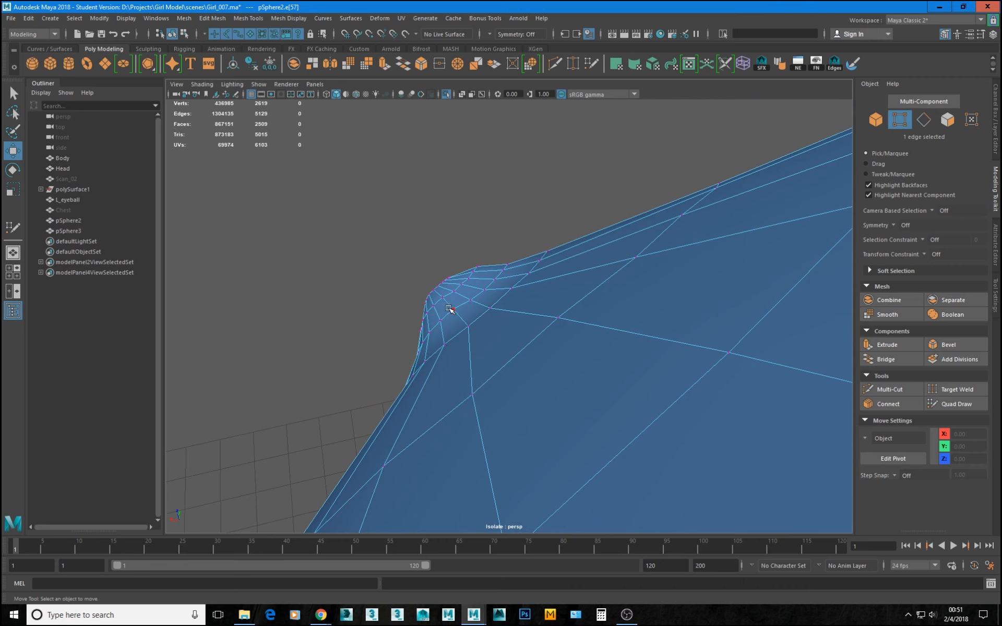
Adjust individual vertices around the nipple's base one by one to smooth its profile.
left_click(454, 310)
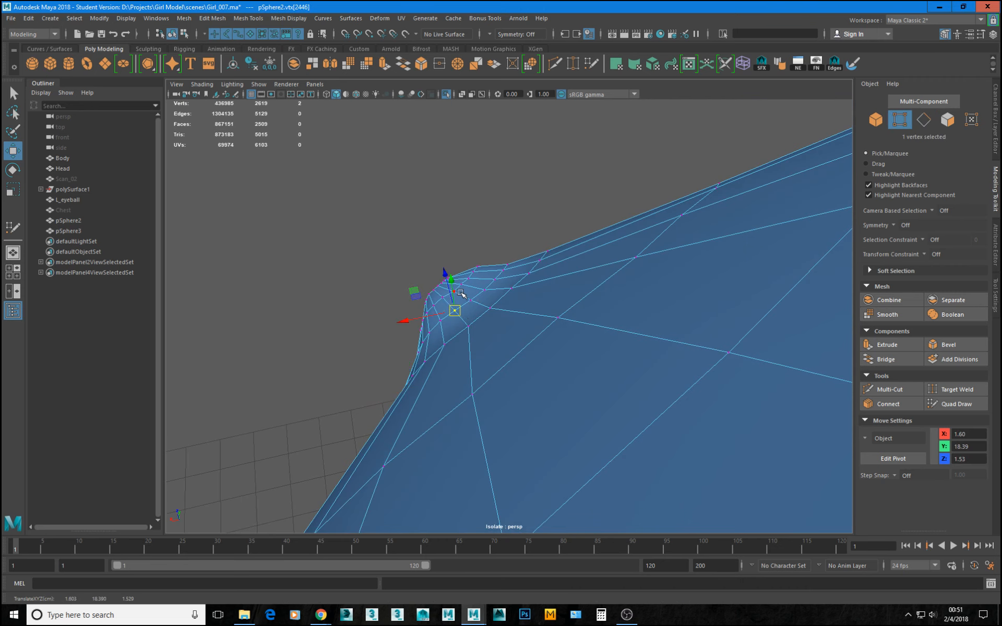
left_click(459, 293)
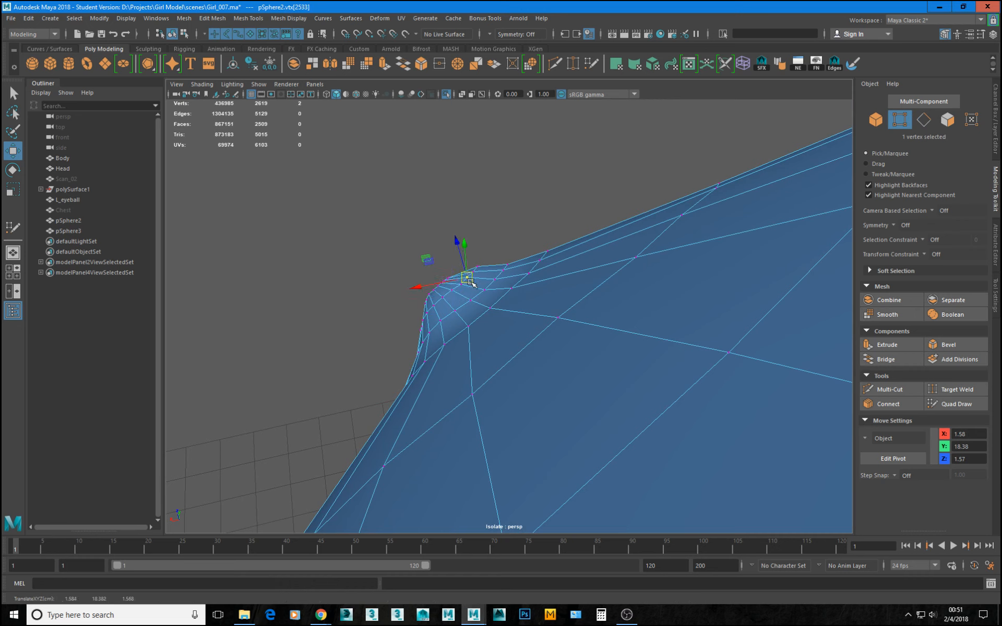
left_click(460, 283)
left_click(440, 320)
left_click(456, 312)
left_click_drag(455, 314, 498, 281, "alt")
left_click(476, 296)
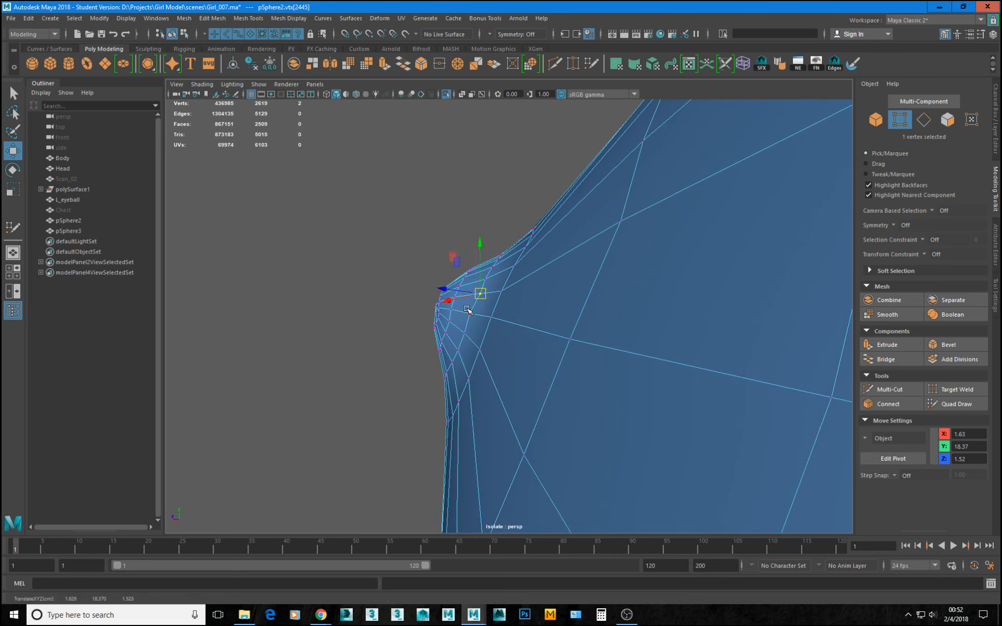
double_click(470, 313)
left_click(470, 313)
Check the reshaped nipple rings head-on in smooth preview and view the whole retopology mesh.
left_click_drag(468, 287, 559, 269, "alt")
right_click_drag(558, 268, 614, 219)
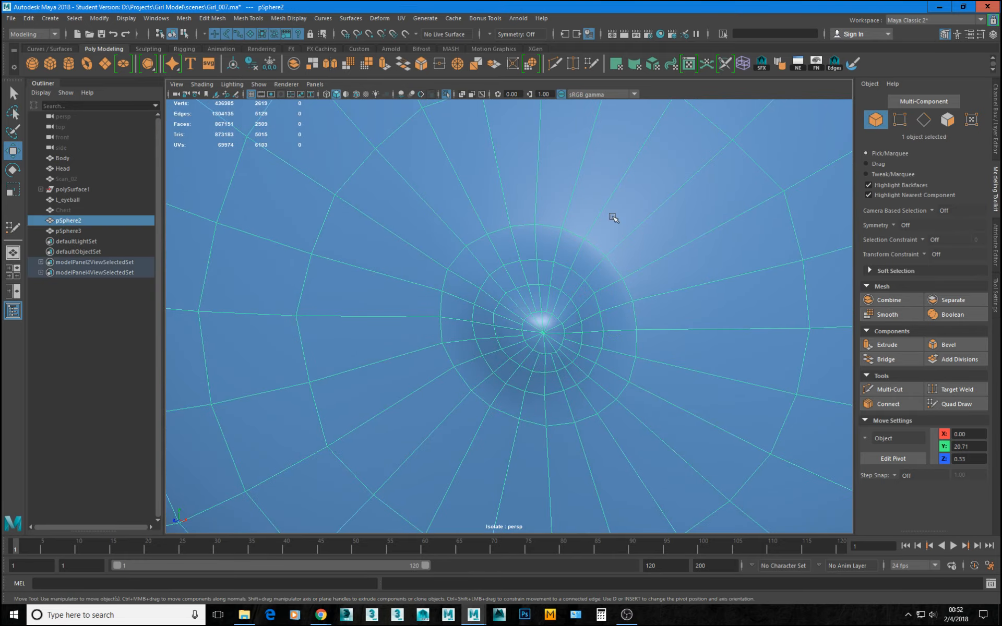
key("3")
key("f")
left_click(669, 343)
left_click_drag(669, 342, 544, 264, "alt")
left_click(543, 264)
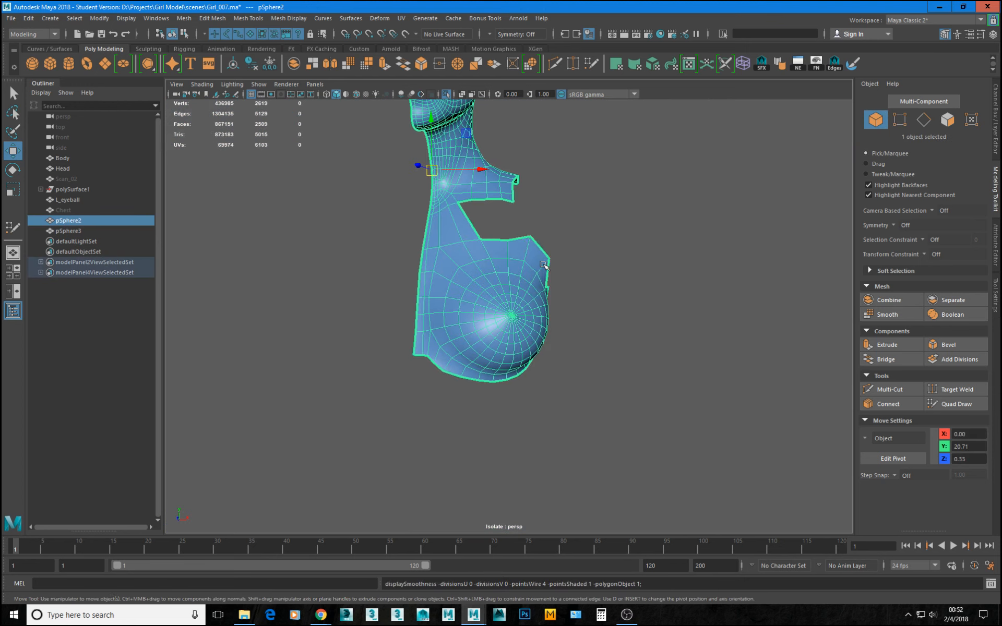
Move the vertex at the inner lower corner of the opening between neck and chest slightly up and outward.
middle_click_drag(445, 265, 419, 314, "alt")
right_click_drag(419, 313, 438, 351, "alt")
left_click_drag(439, 351, 423, 357, "alt")
middle_click_drag(414, 311, 461, 355, "alt")
right_click_drag(461, 355, 453, 410, "alt")
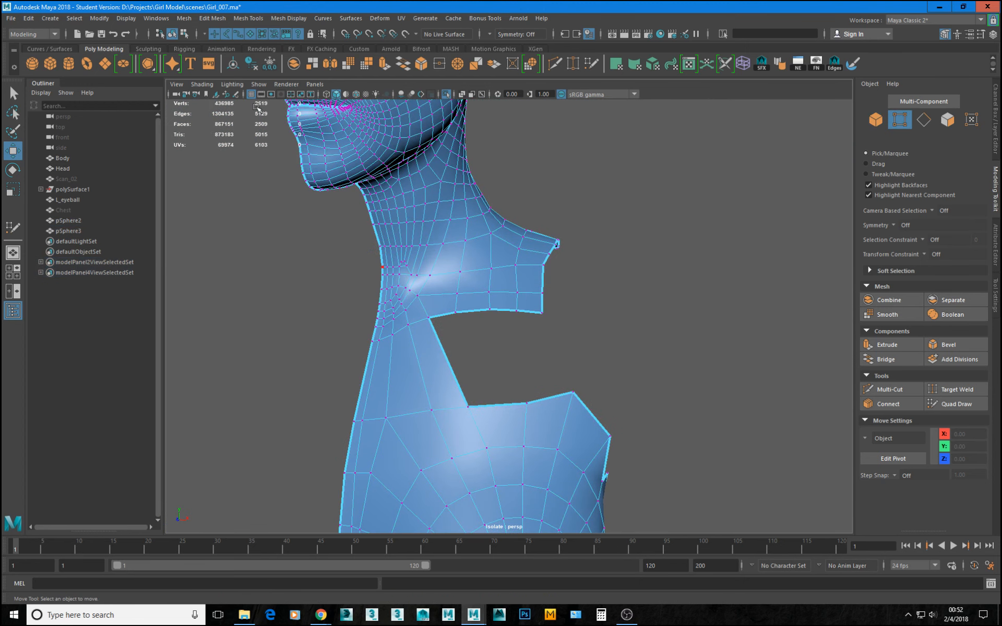
left_click(477, 405)
left_click(472, 375)
key("ctrl+z")
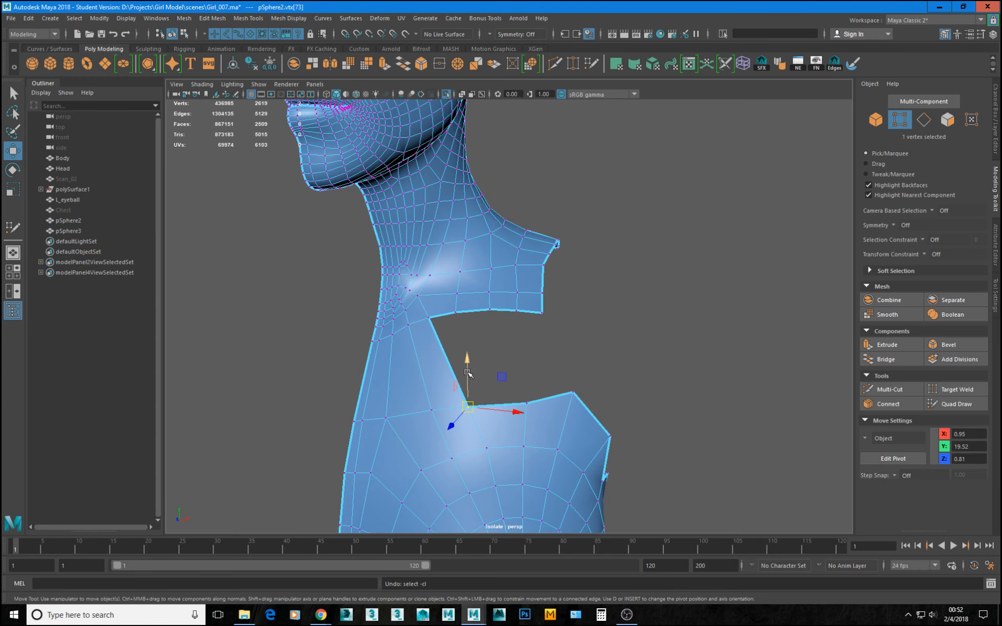
left_click_drag(468, 372, 478, 403)
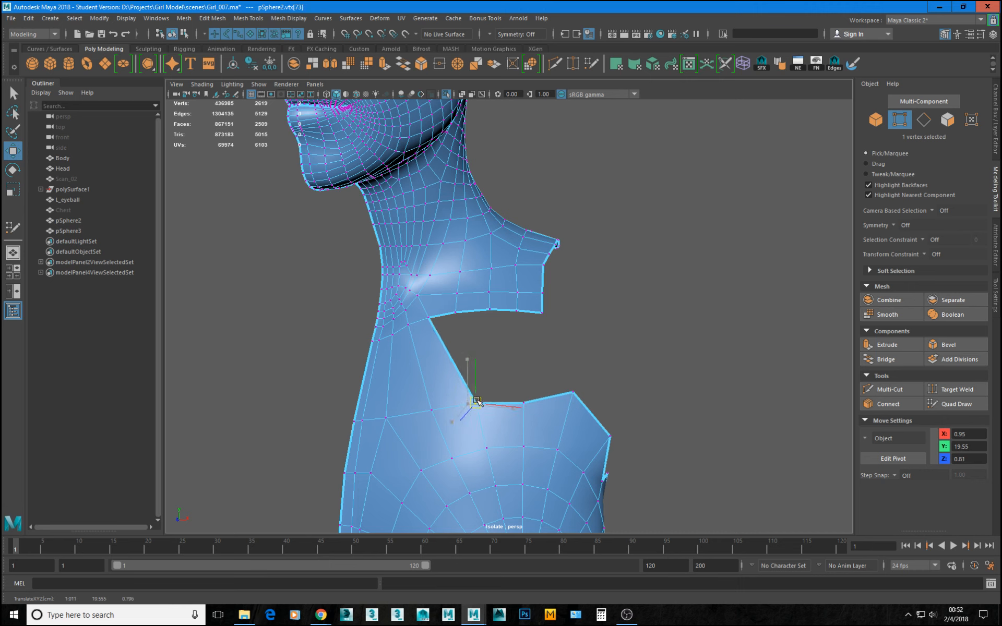
Delete the face along the inner side of the opening between neck and chest, and save the scene.
left_click_drag(596, 377, 449, 360, "alt")
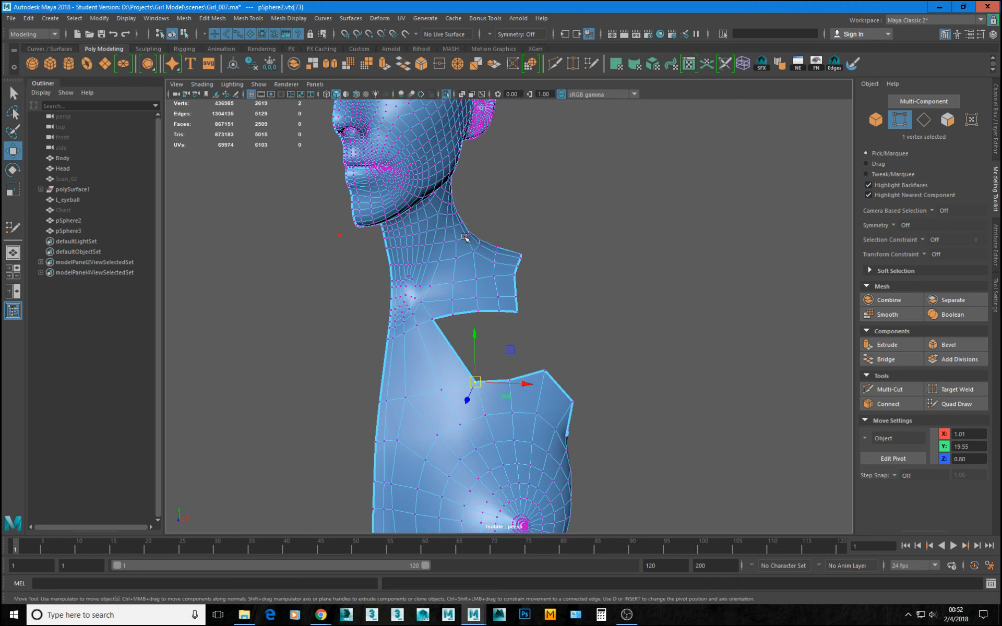
left_click_drag(444, 359, 463, 376, "alt")
right_click_drag(448, 334, 448, 353)
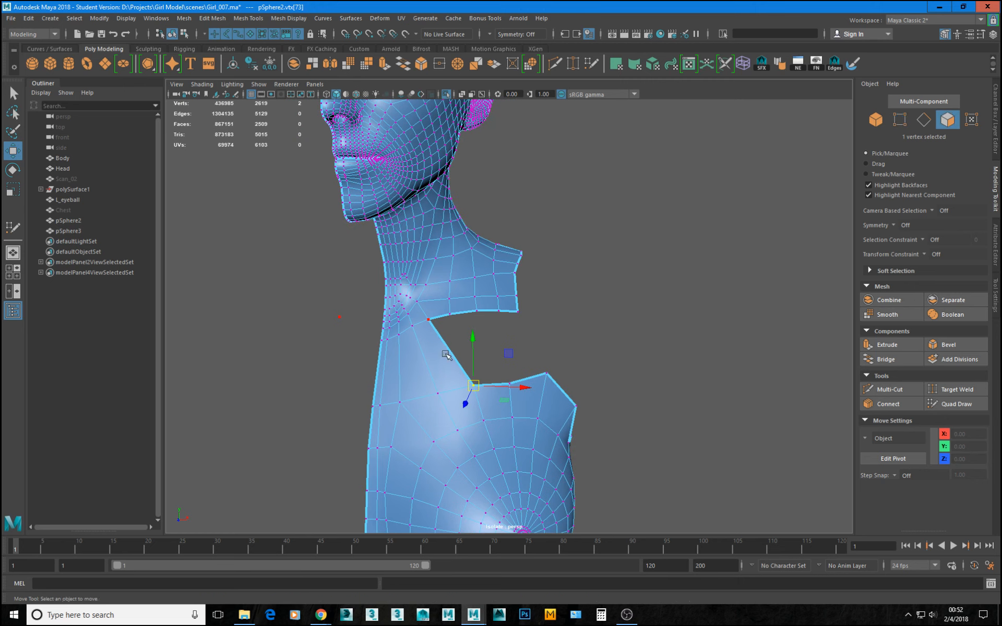
left_click(446, 355)
key("Delete")
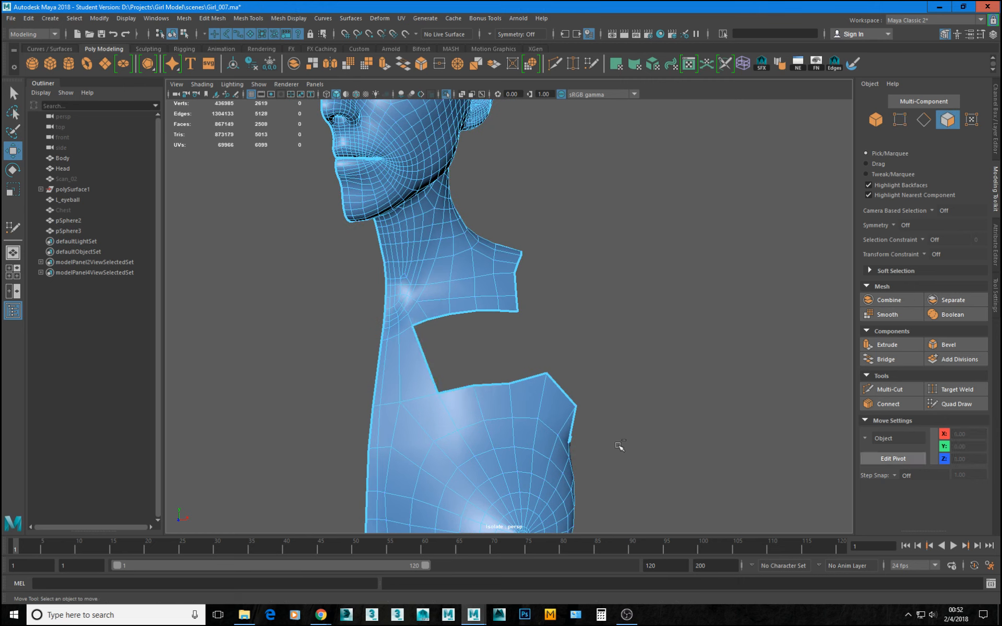
key("q")
key("ctrl+s")
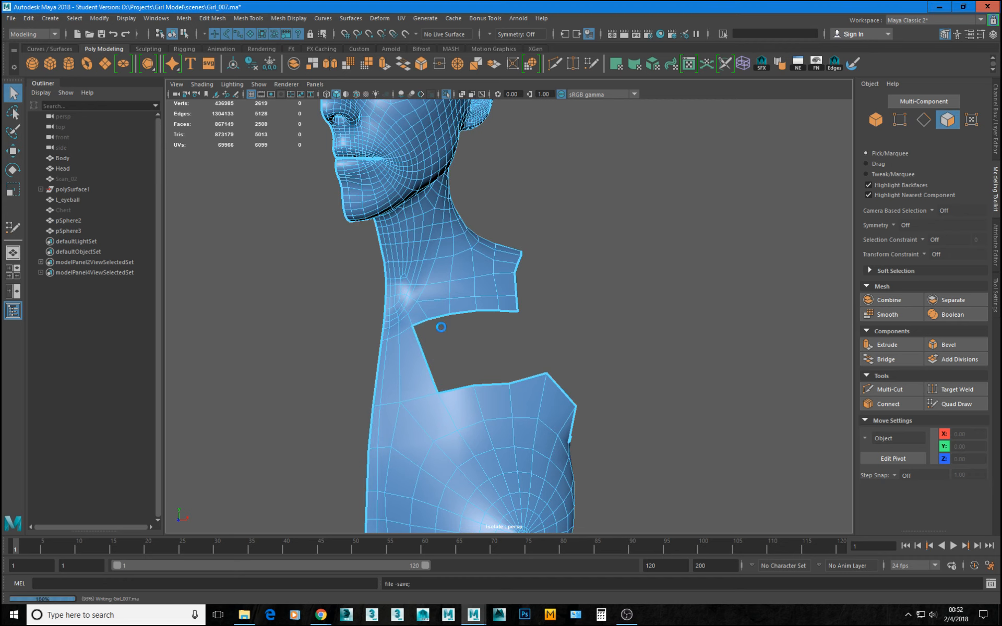
Try to snap the border vertex near the opening's inner upper corner onto the neighbouring inner vertex.
key("w")
left_click_drag(441, 327, 441, 329, "alt")
right_click_drag(401, 336, 392, 362, "alt")
left_click_drag(392, 363, 364, 380, "alt")
middle_click_drag(386, 344, 423, 316, "alt")
right_click_drag(440, 274, 429, 308, "alt")
middle_click_drag(429, 308, 512, 374, "alt")
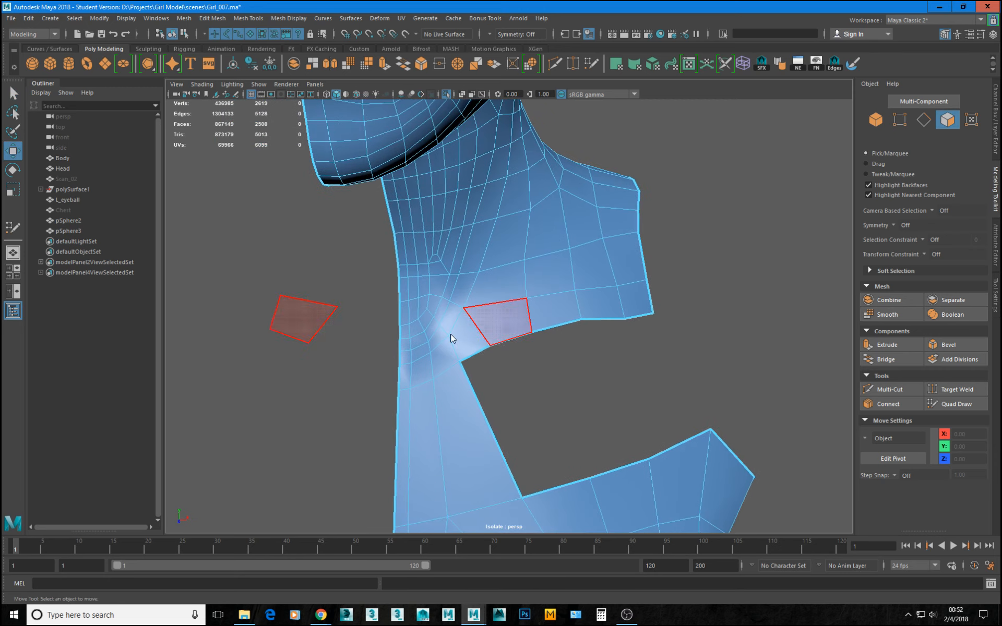
key("F9")
left_click(493, 345)
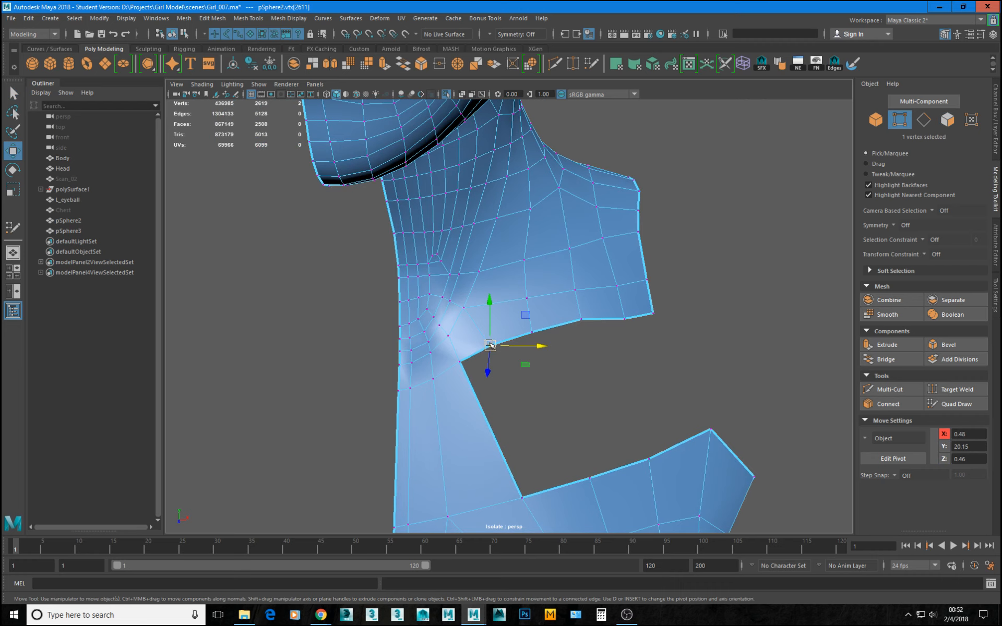
left_click_drag(490, 345, 460, 337)
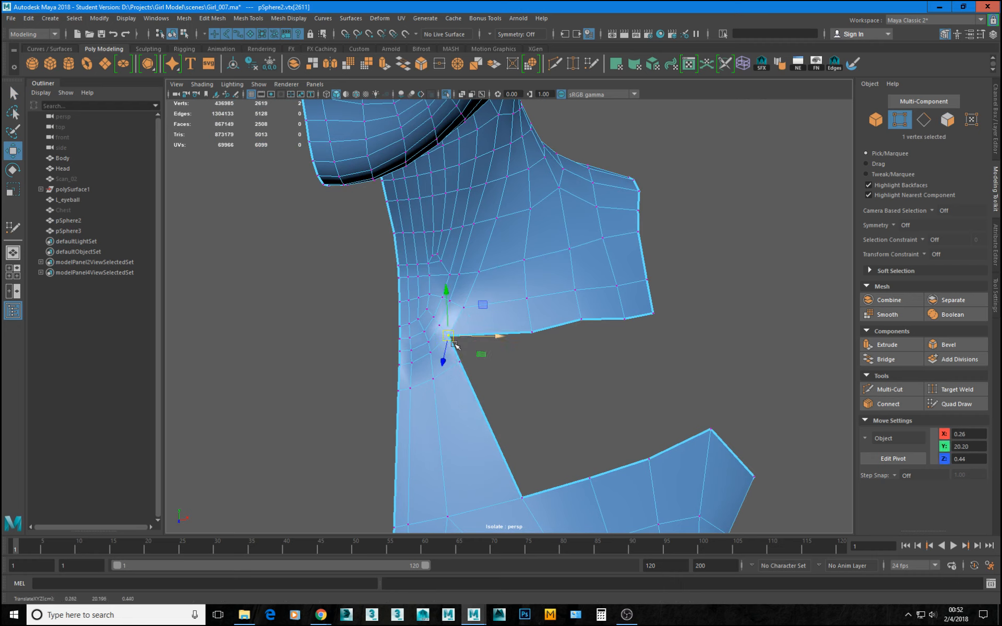
key("ctrl+z")
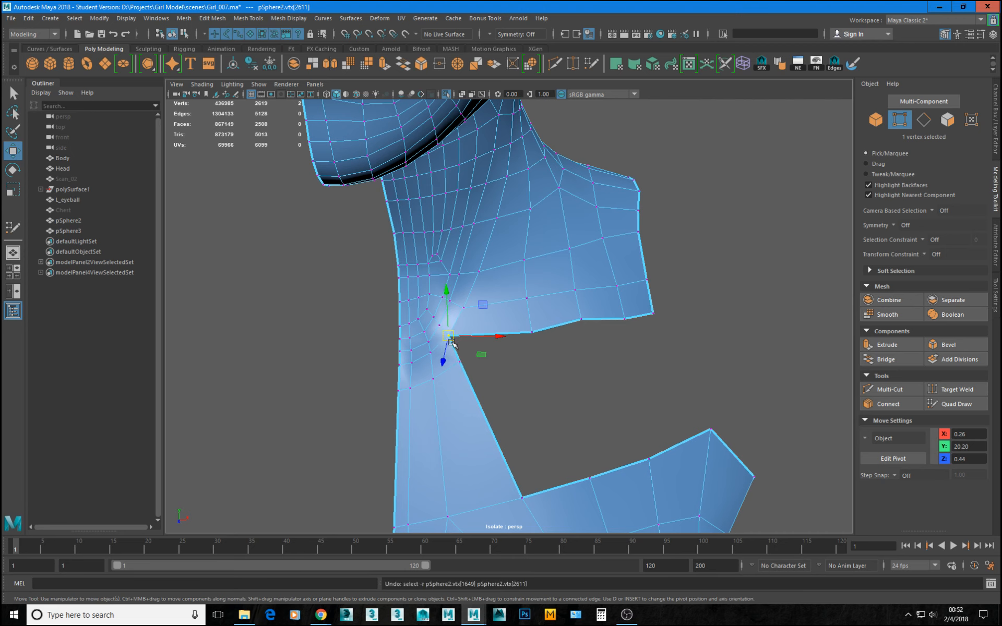
Delete the small face at the opening's inner upper corner and snap the loose border vertex onto the neighbouring inner vertex.
right_click_drag(464, 343, 464, 364)
left_click(466, 340)
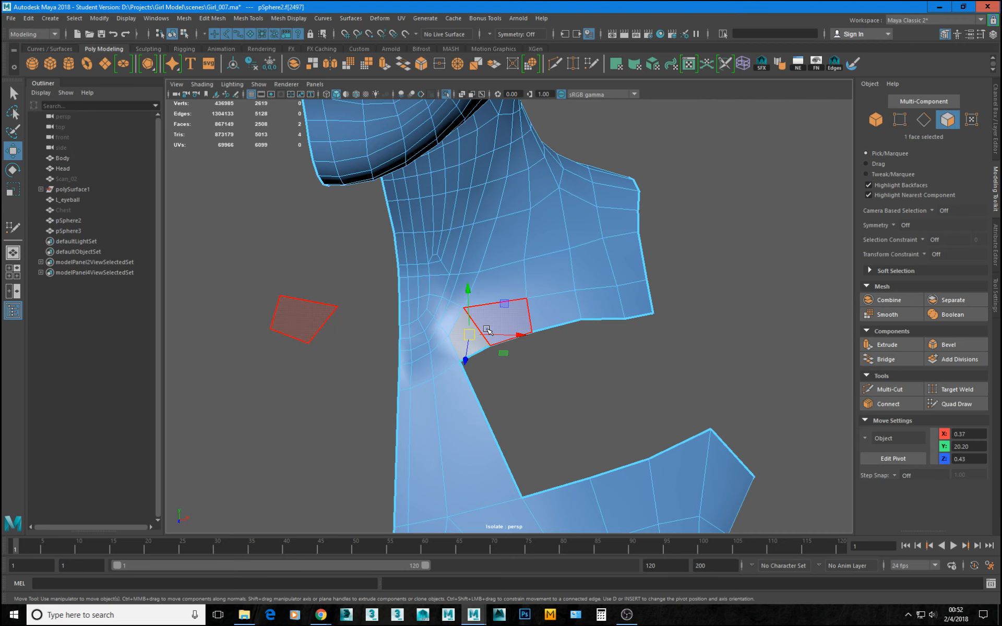
key("Delete")
key("F9")
left_click(490, 345)
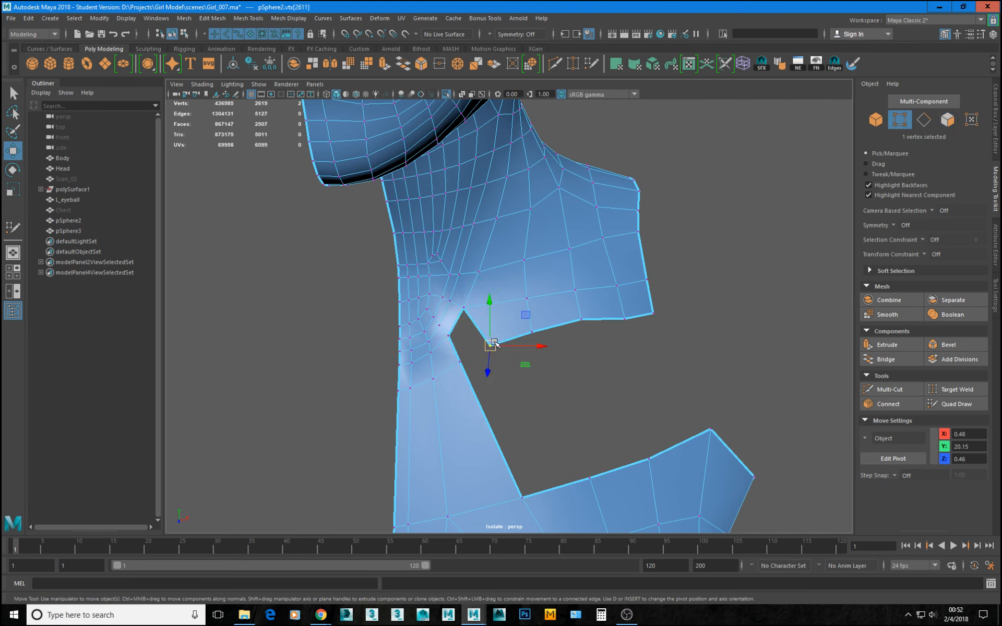
left_click_drag(491, 345, 438, 325)
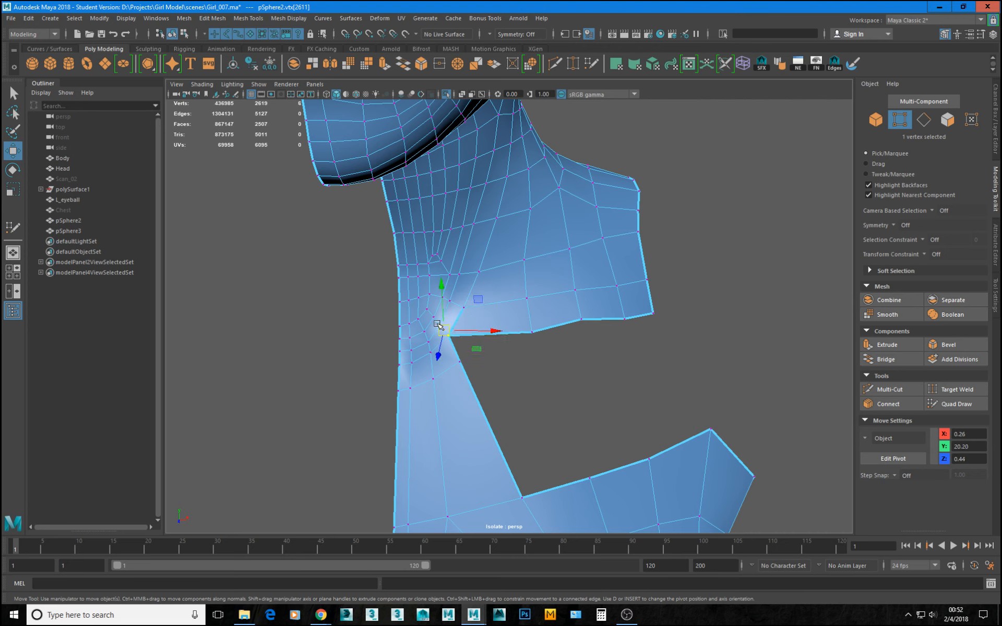
Merge the overlapping vertices at the opening's inner upper corner into one, undoing any additional merge.
right_click_drag(473, 328, 471, 254, "shift")
left_click_drag(451, 338, 436, 339, "alt")
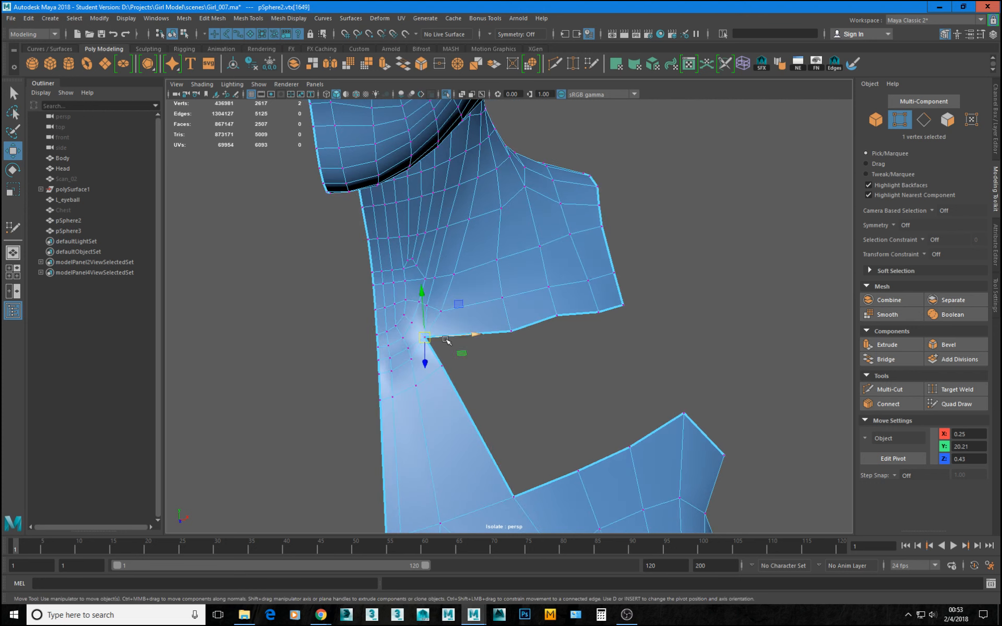
key("ctrl+z")
right_click_drag(386, 337, 441, 364, "alt")
left_click_drag(436, 361, 400, 342)
key("ctrl+z")
key("g")
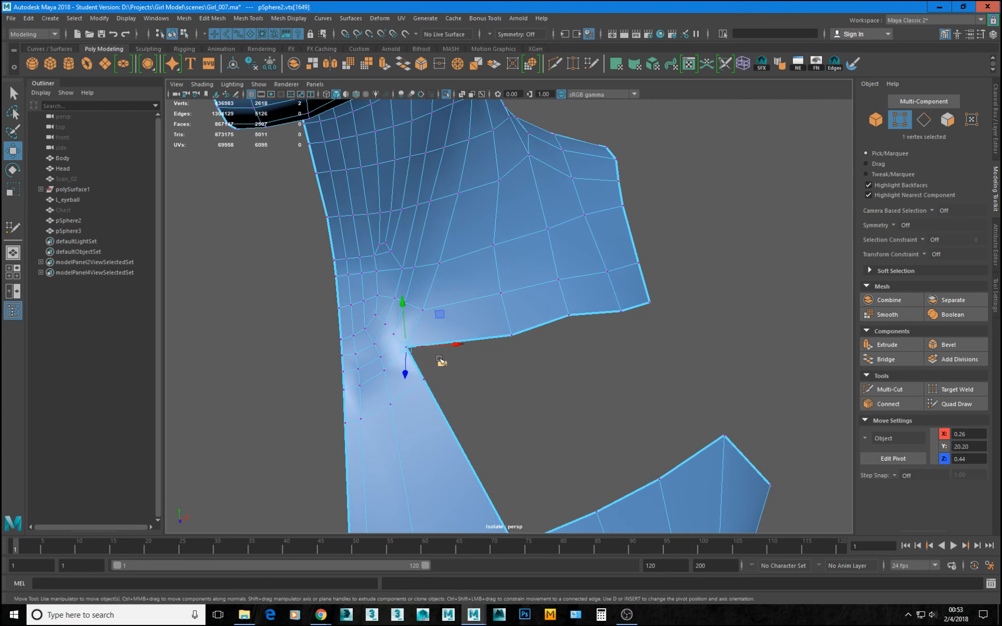
Nudge the next border vertex on the neck piece's lower edge slightly inward and up.
left_click_drag(464, 329, 527, 303, "alt")
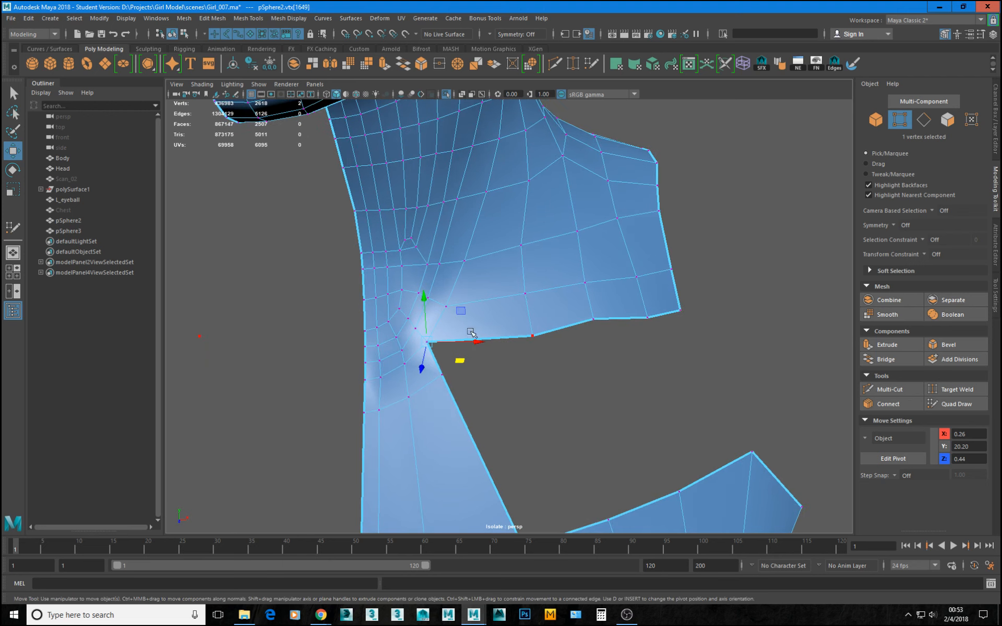
left_click(532, 336)
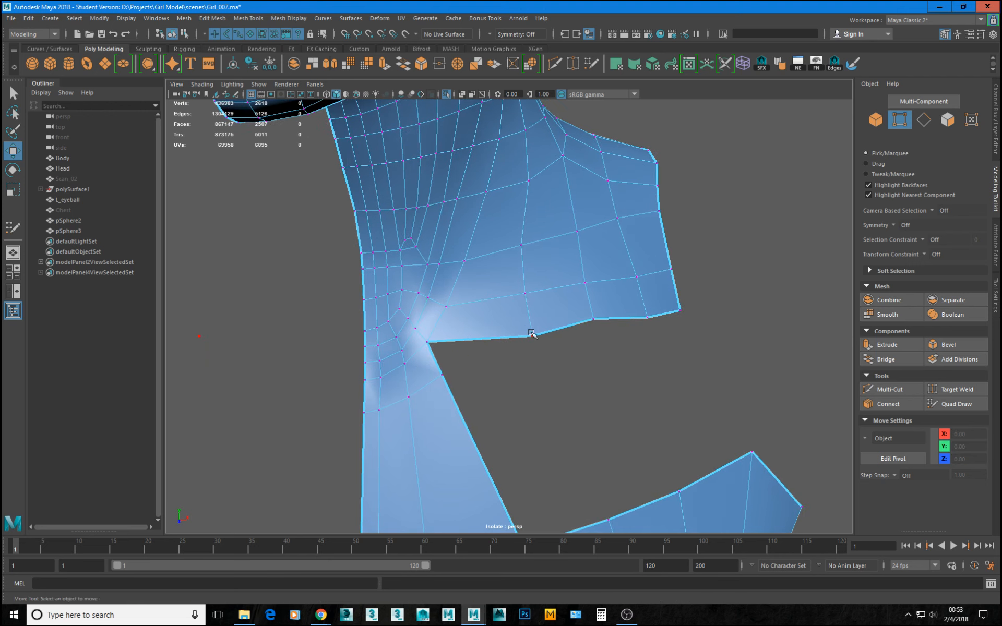
left_click_drag(532, 336, 524, 332)
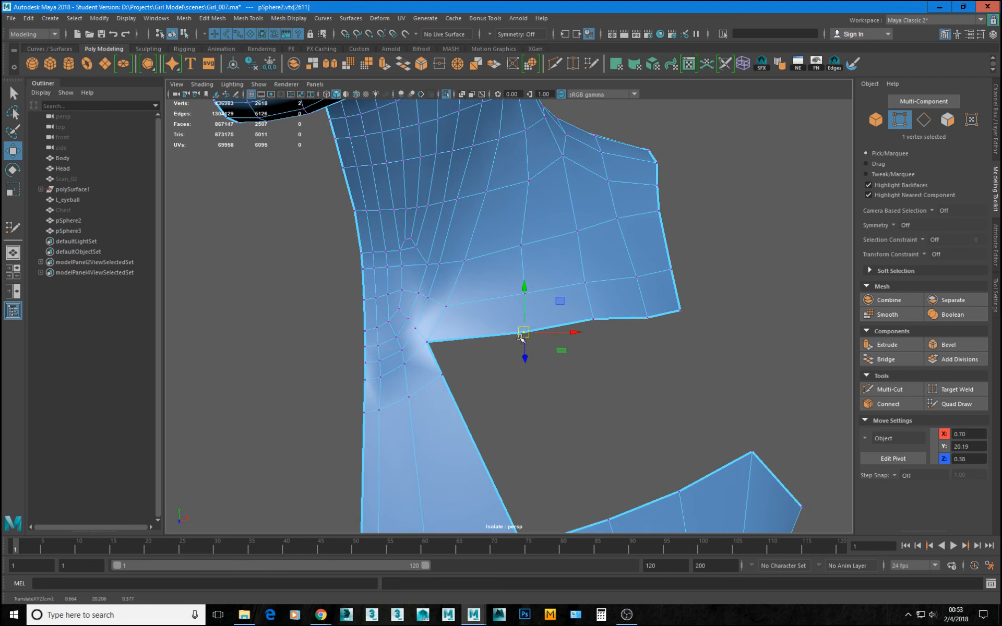
Delete the edge row crossing the central chest strip just below the dense neck rings.
right_click_drag(422, 401, 417, 351)
double_click(428, 387)
key("Delete")
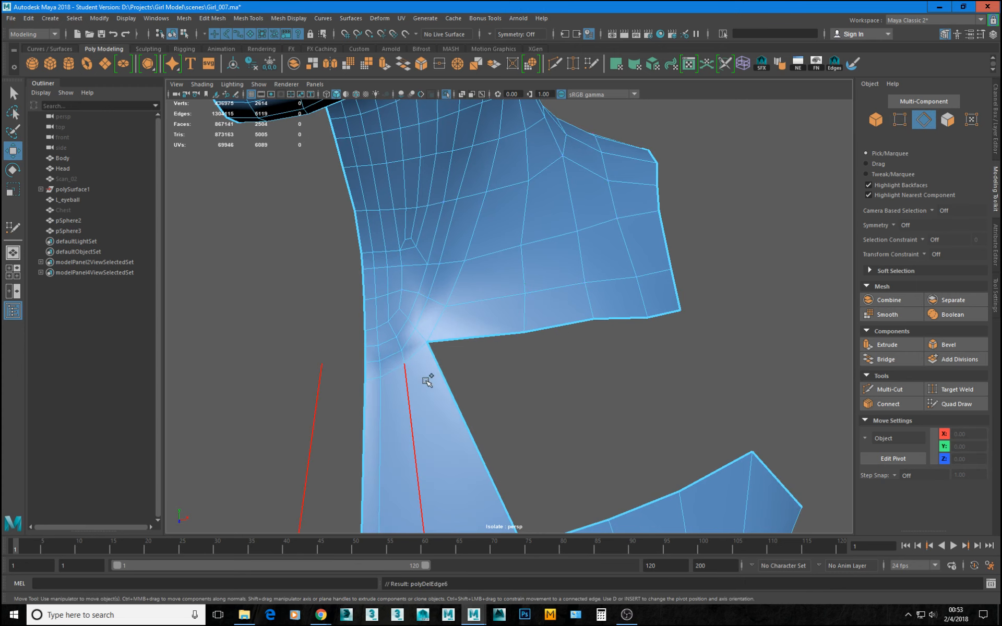
Leave the isolated view, make the Body scan the live surface, and start Quad Draw on the retopology mesh.
scroll(399, 342, "down", 3)
middle_click_drag(526, 364, 496, 315, "alt")
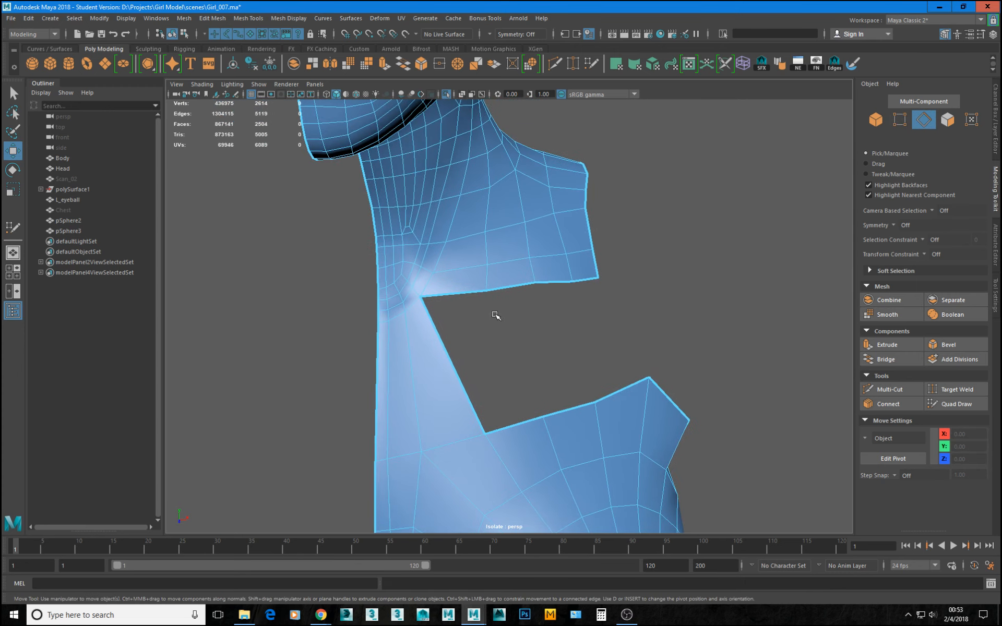
key("space")
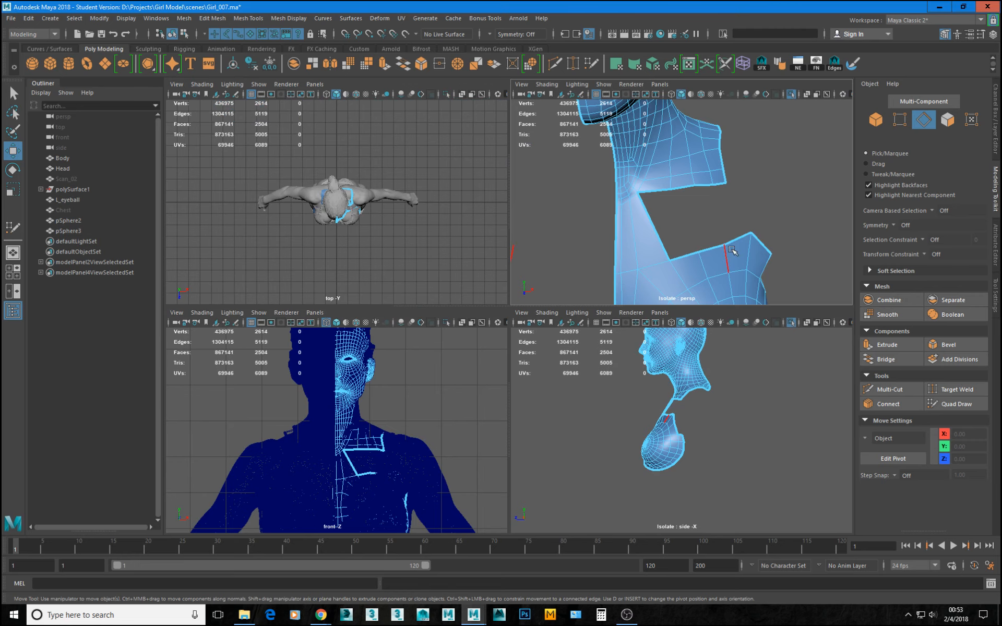
key("space")
scroll(528, 286, "down", 1)
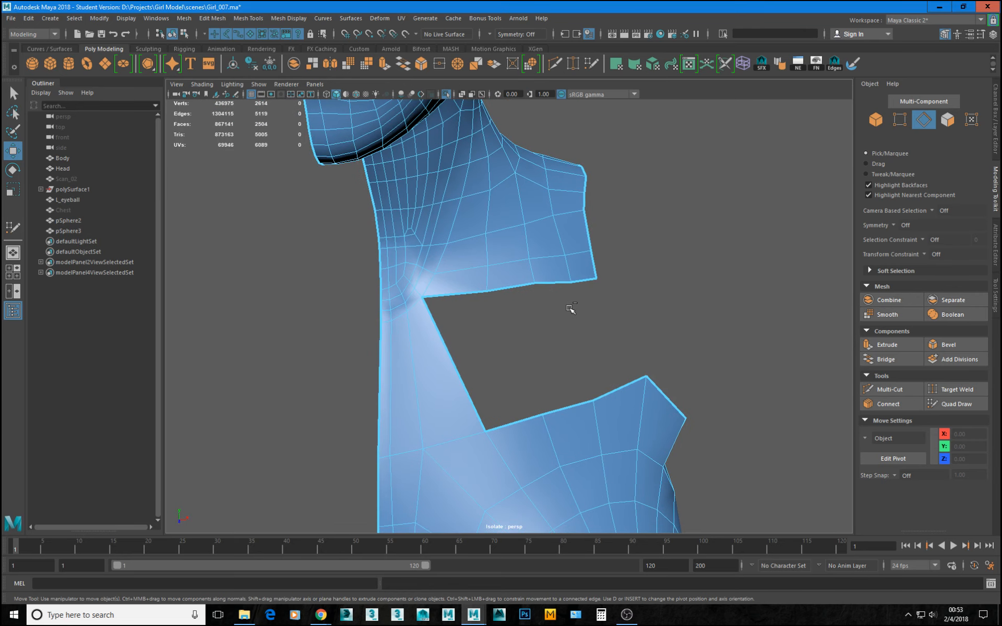
key("ctrl+1")
left_click(425, 303)
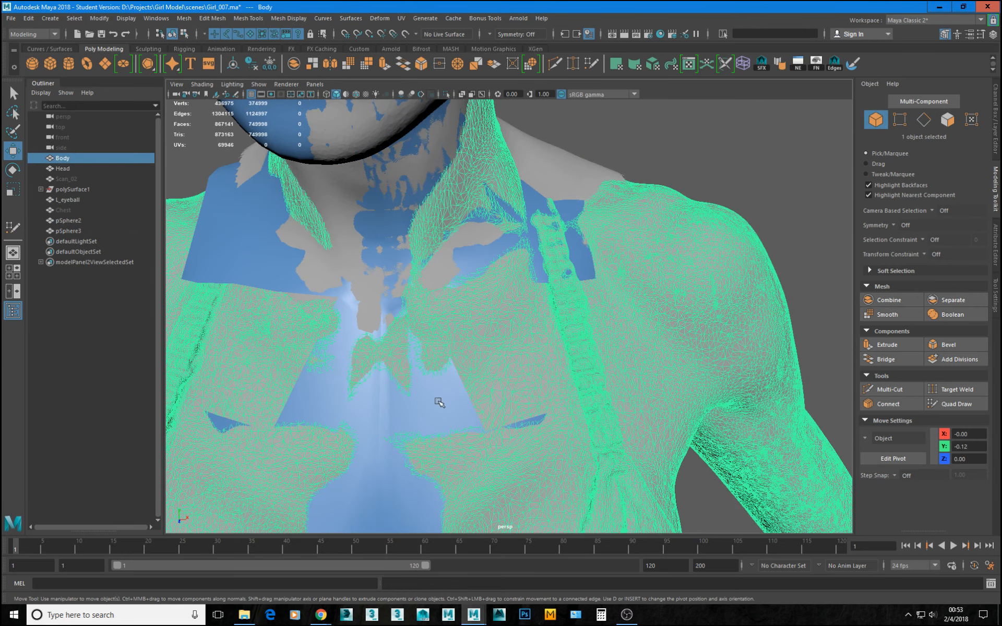
left_click(405, 34)
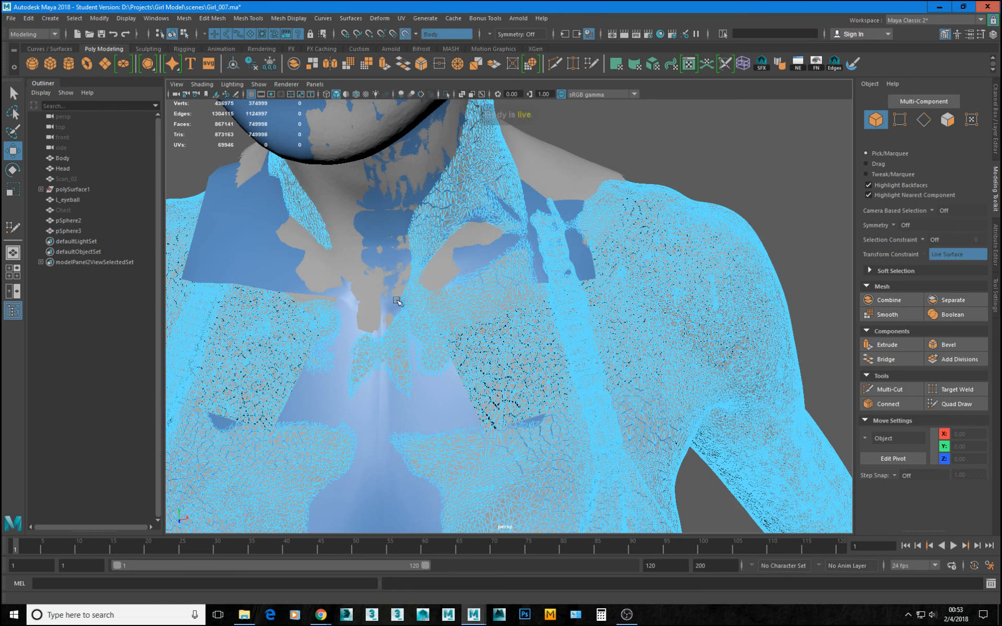
left_click(444, 406)
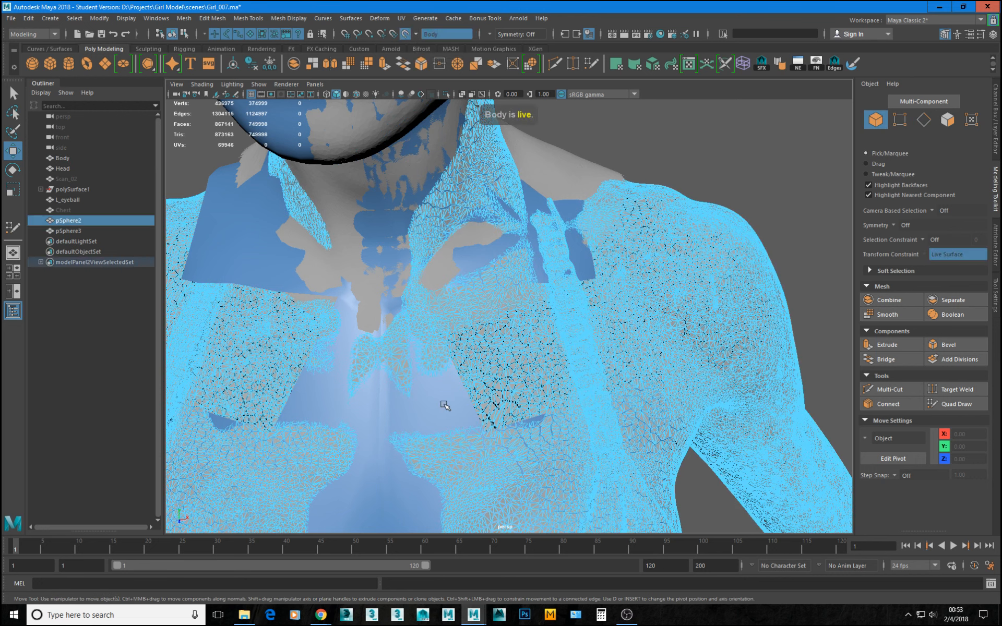
left_click(937, 407)
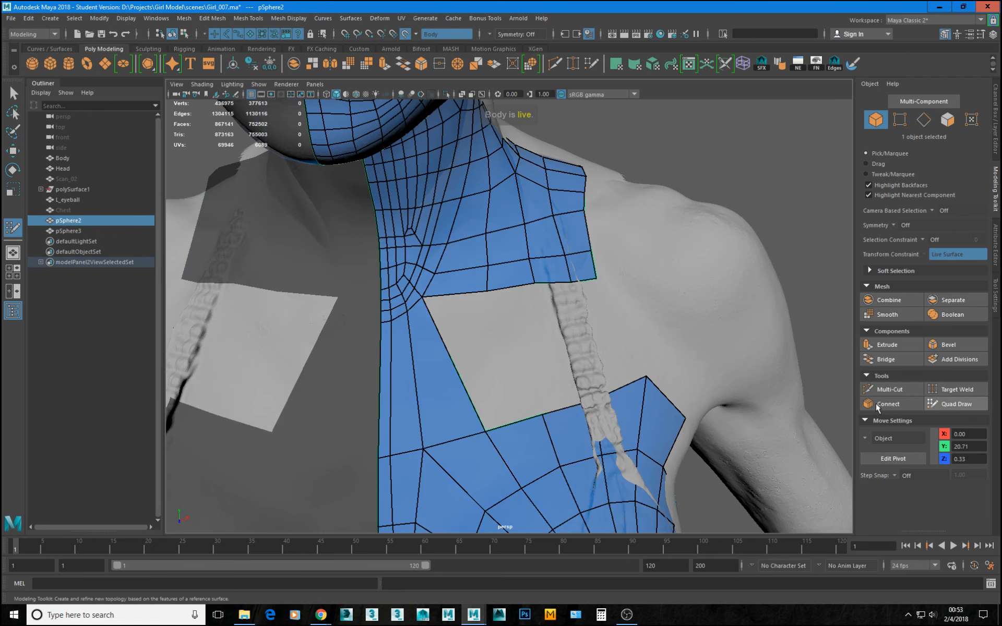
Fill the innermost quad of the opening between the neck's lower edge and the chest, undoing the extra edge extension beside it.
right_click_drag(485, 349, 525, 358, "alt")
middle_click_drag(525, 357, 503, 278, "alt")
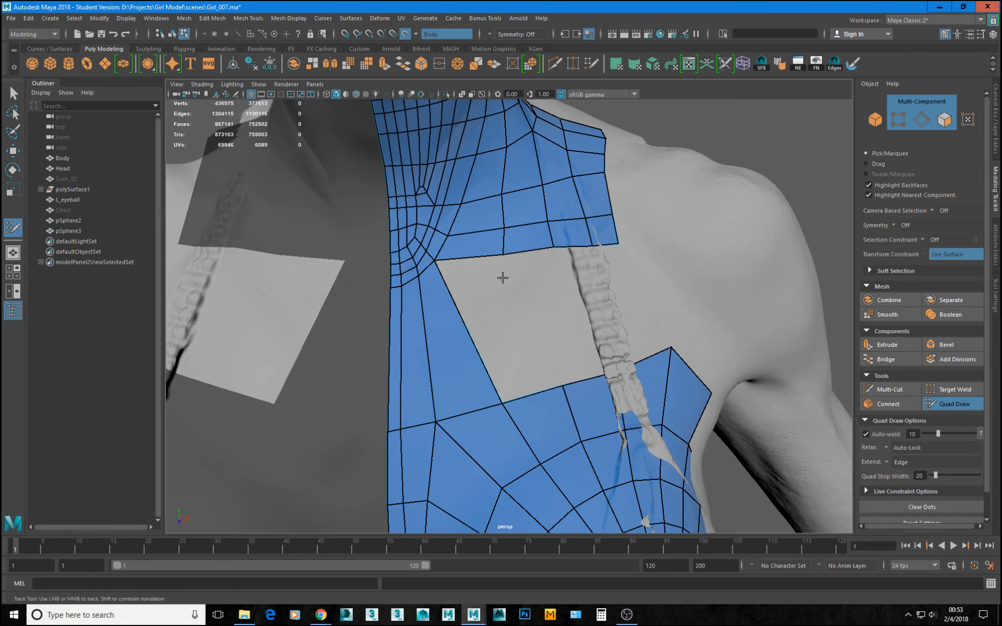
mouse_move(489, 255)
left_mouse_down()
mouse_move(533, 391)
mouse_move(548, 391)
mouse_move(536, 394)
left_mouse_up()
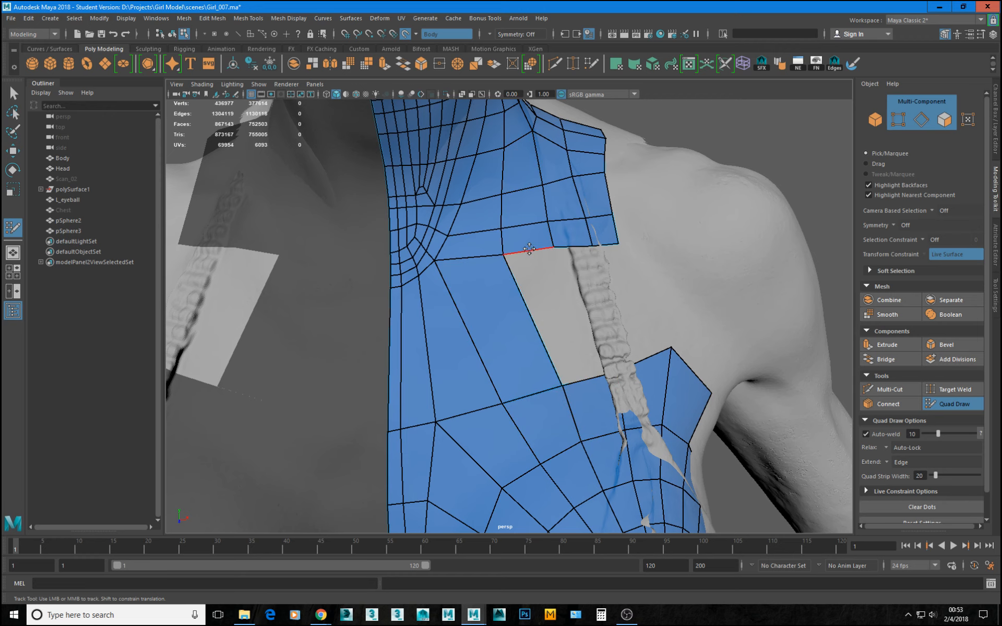
left_click_drag(529, 249, 574, 482)
key("ctrl+z")
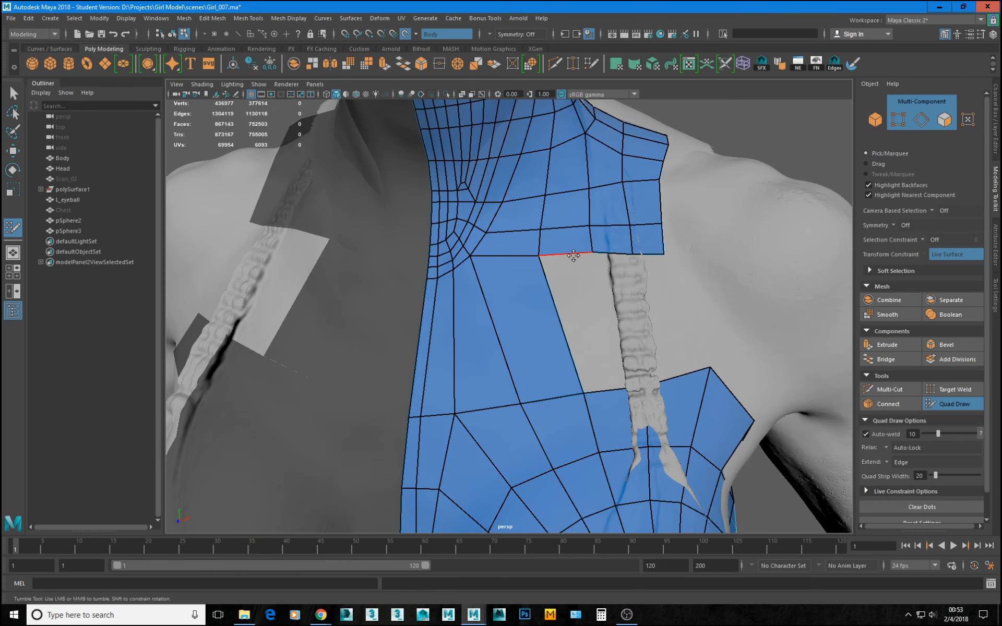
Extend the next lower neck border edge down to the chest and weld the new quad's corners to the neighbouring vertices.
left_click_drag(578, 254, 614, 388)
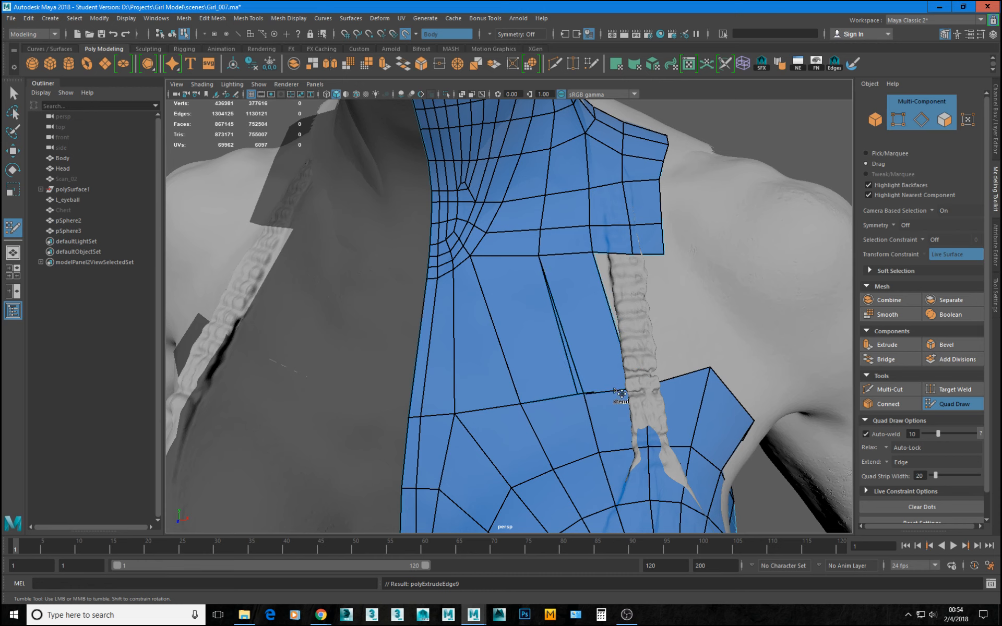
left_click_drag(579, 363, 673, 386, "alt")
middle_click_drag(575, 415, 577, 381, "alt")
right_click_drag(577, 380, 642, 389, "alt")
left_click_drag(515, 403, 514, 404)
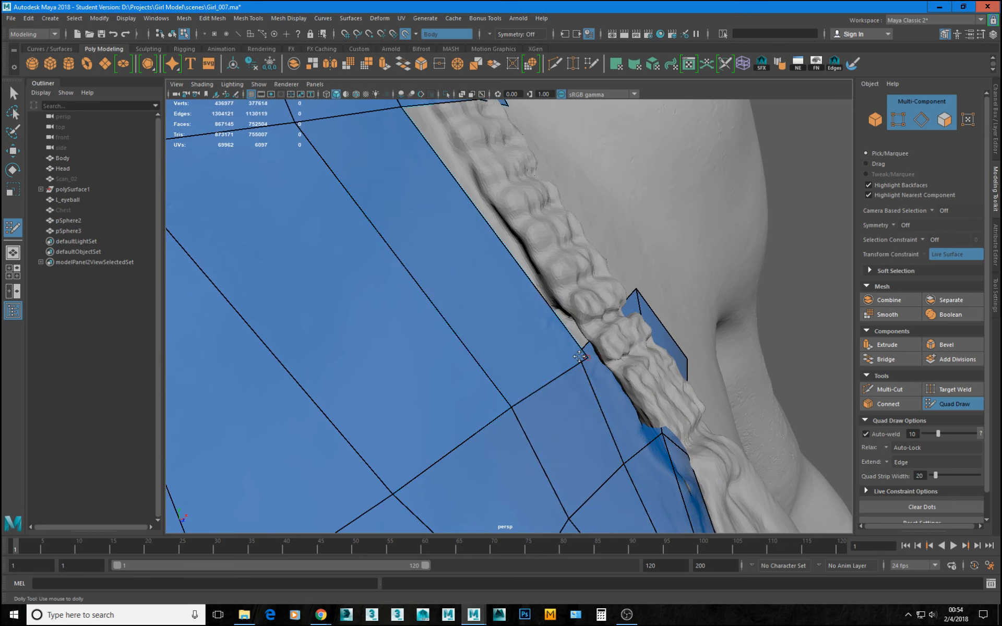
left_click_drag(585, 359, 576, 355)
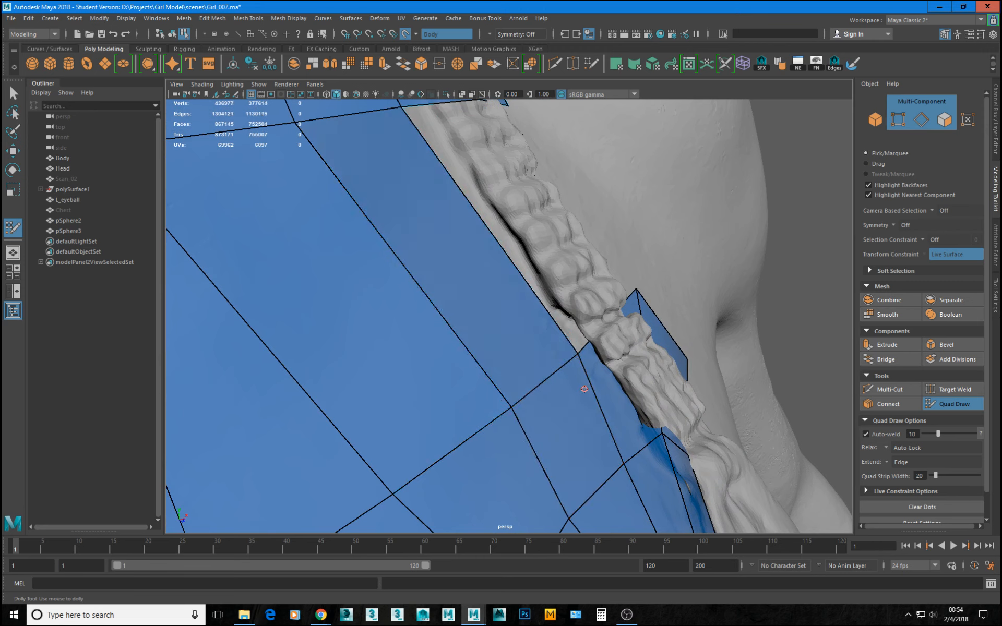
right_click_drag(626, 383, 486, 344, "alt")
mouse_move(485, 344)
left_mouse_down("alt")
mouse_move(447, 342)
mouse_move(495, 350)
left_mouse_up("alt")
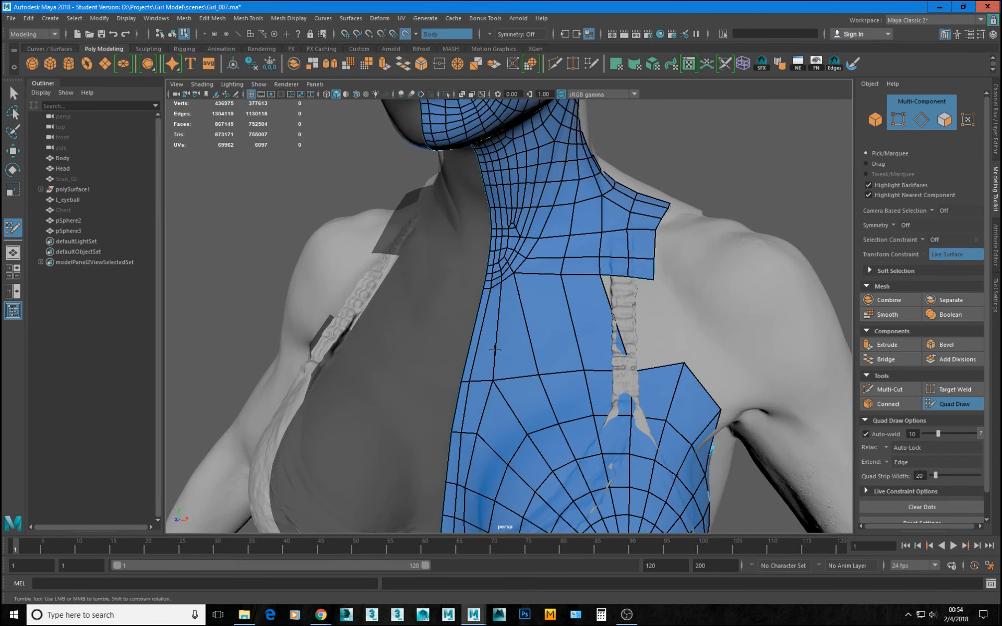
Examine the filled strip between neck and chest around the bikini strap from several angles.
right_click_drag(495, 350, 514, 346, "alt")
left_click_drag(514, 347, 526, 353, "alt")
right_click_drag(526, 353, 559, 274, "alt")
middle_click_drag(559, 264, 539, 318, "alt")
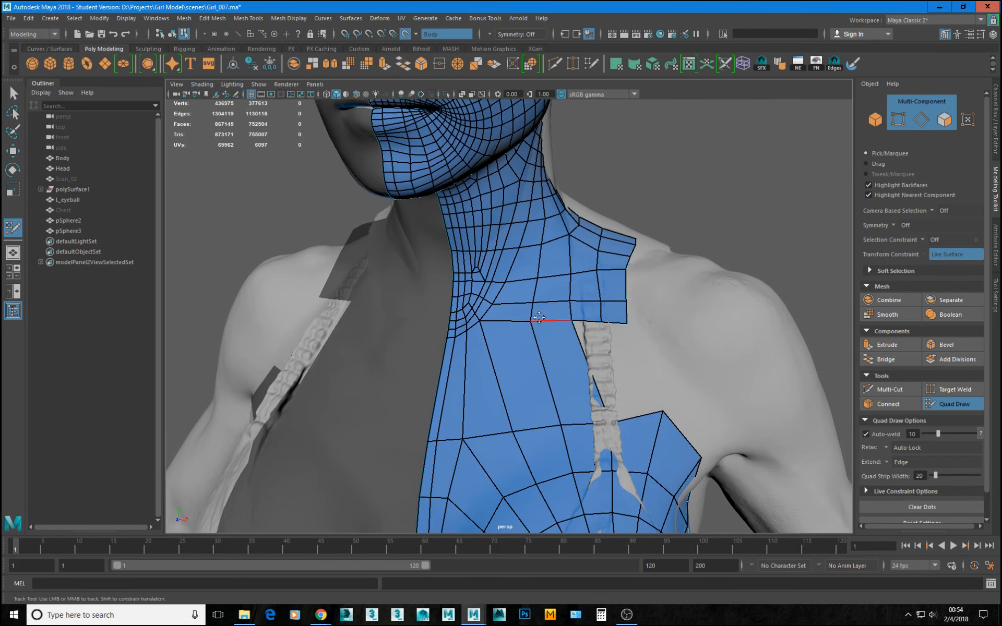
right_click_drag(539, 318, 538, 315, "alt")
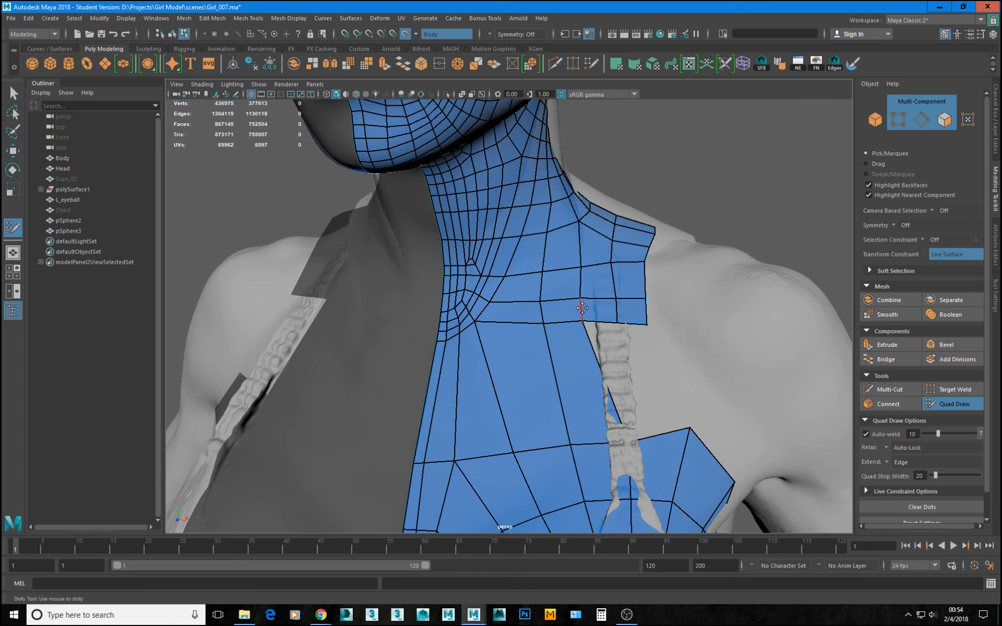
mouse_move(582, 308)
left_mouse_down("alt")
mouse_move(609, 260)
mouse_move(715, 291)
mouse_move(691, 275)
mouse_move(592, 312)
mouse_move(599, 356)
mouse_move(637, 373)
left_mouse_up("alt")
key("ctrl+z")
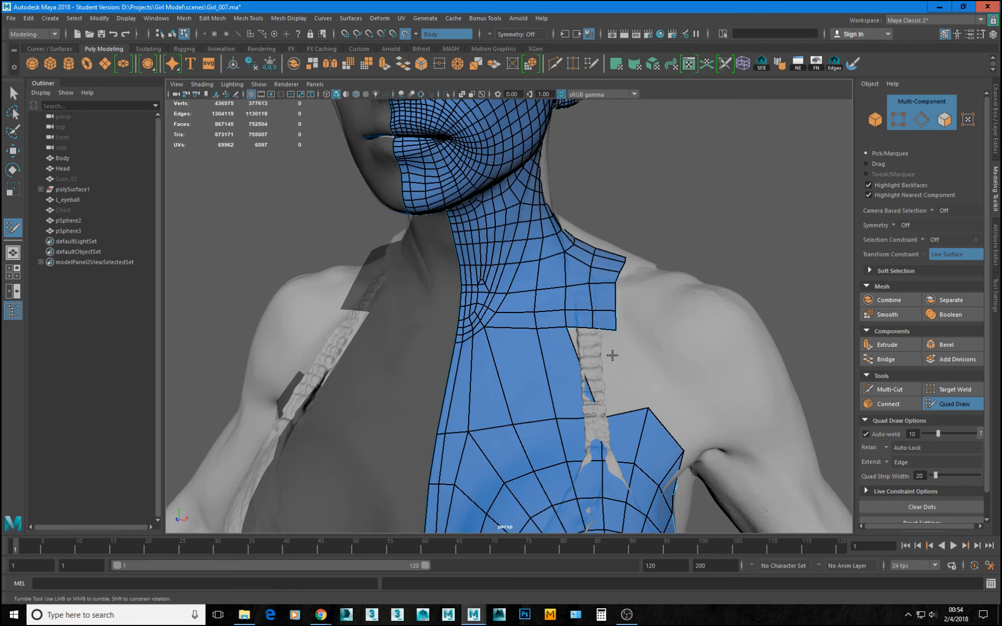
middle_click_drag(572, 437, 563, 390, "alt")
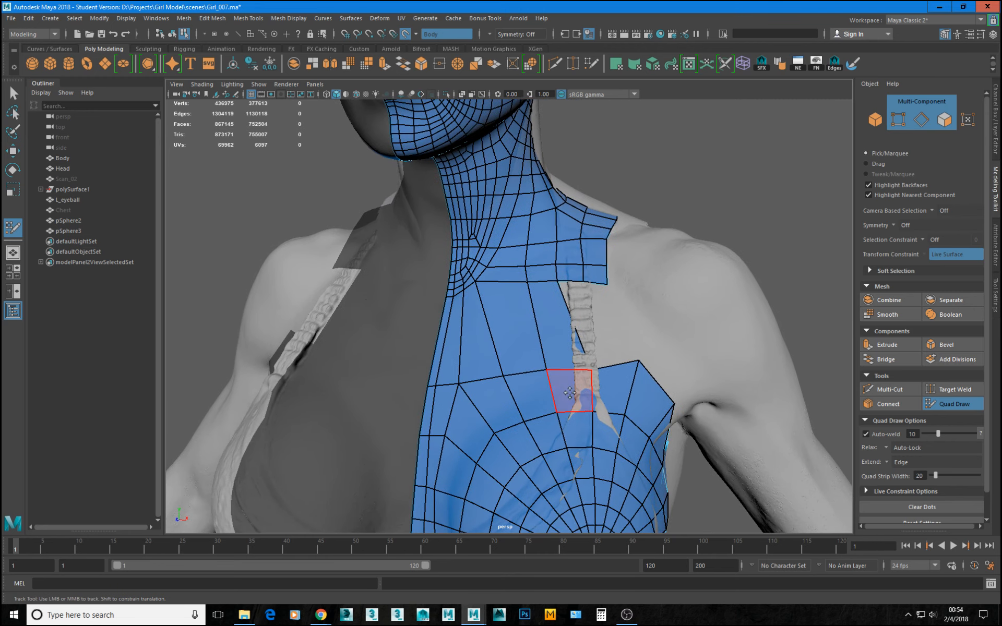
Leave Quad Draw and isolate the two retopology halves, pSphere2 and pSphere3.
left_click(954, 404)
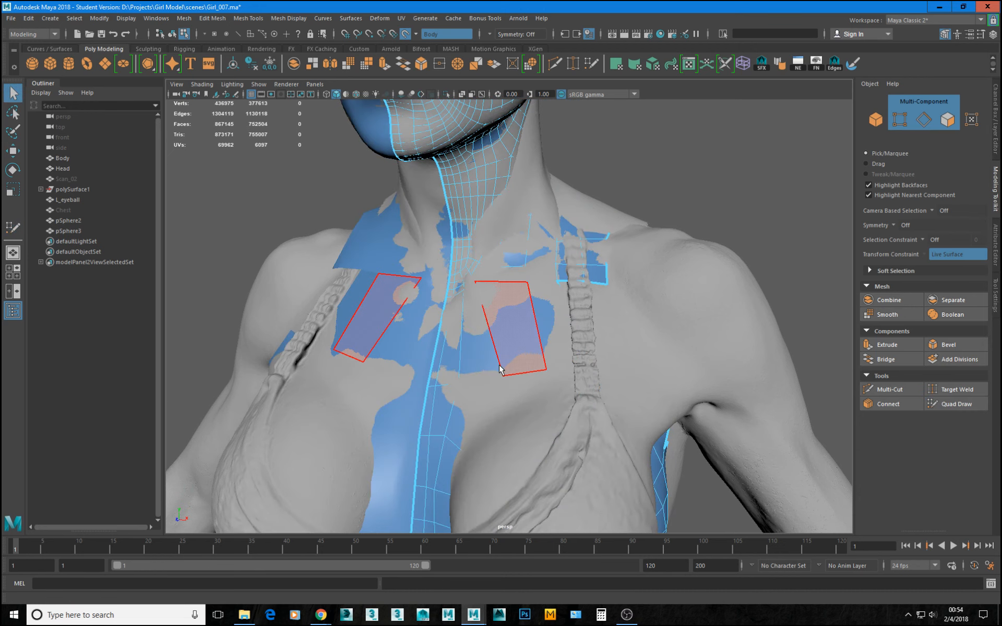
key("w")
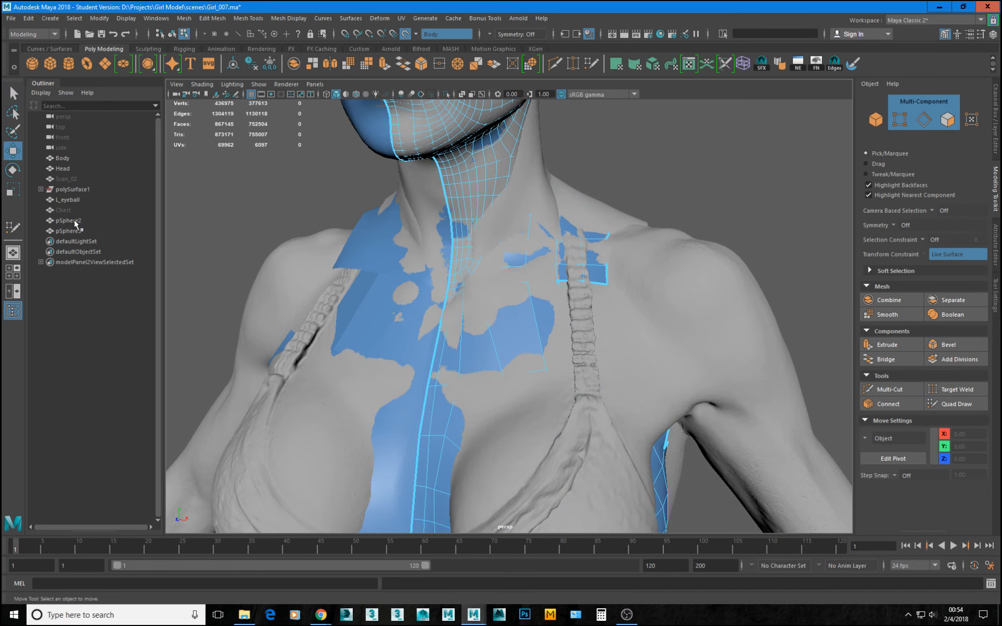
left_click(75, 221)
left_click(69, 231, "shift")
key("ctrl+1")
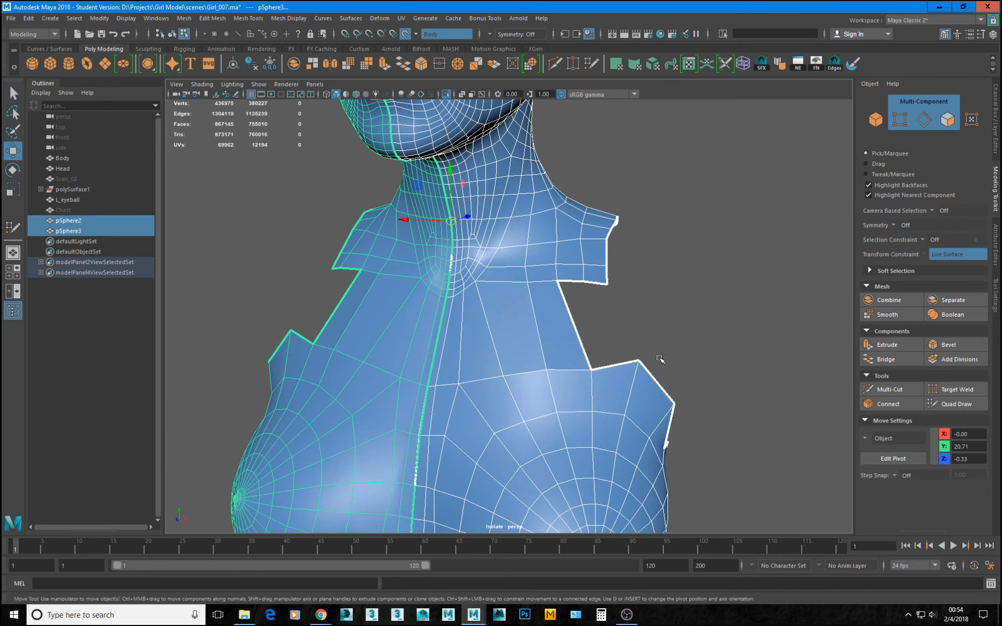
right_click_drag(535, 396, 496, 395)
Select the corner vertex where the filled strip meets the chest border and turn off the live surface.
left_click(592, 370)
left_click_drag(593, 349, 519, 357)
key("ctrl+z")
left_click(406, 34)
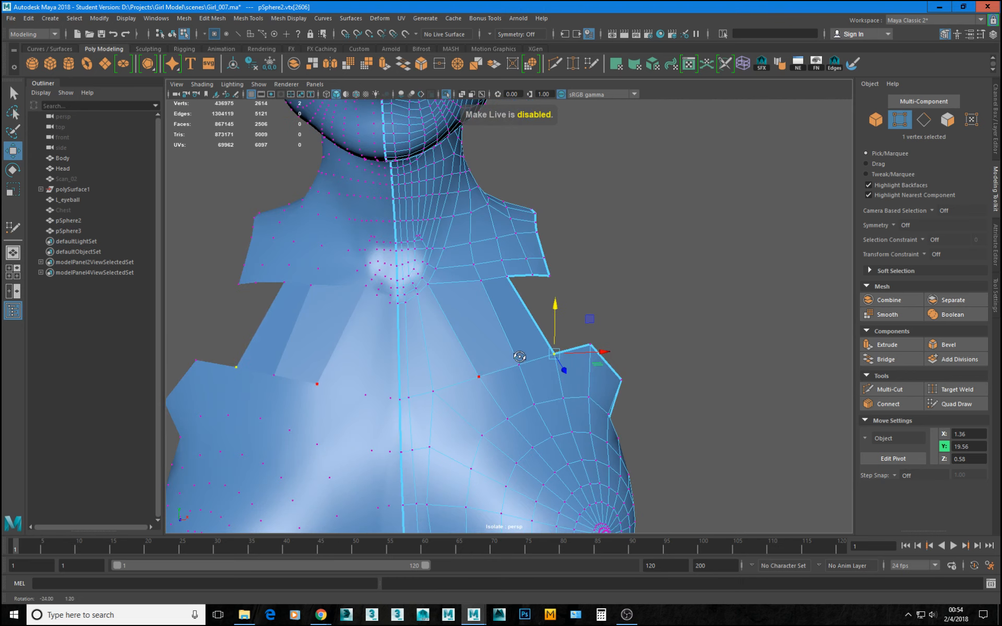
Try inserting a Multi-Cut edge loop across the strip between neck and chest without a live surface, and undo it.
left_click(555, 65)
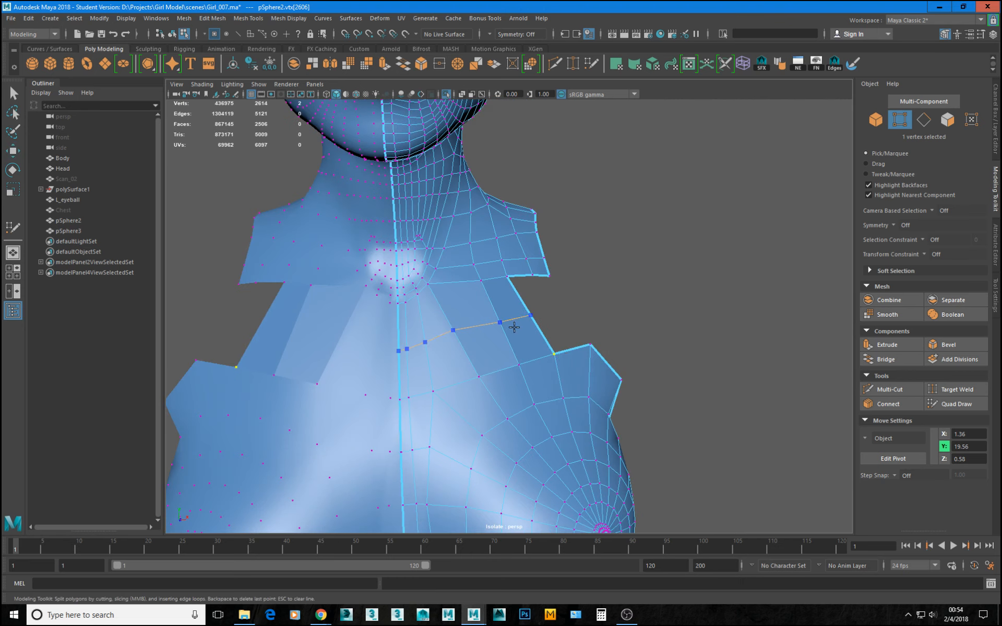
left_click(527, 322, "ctrl")
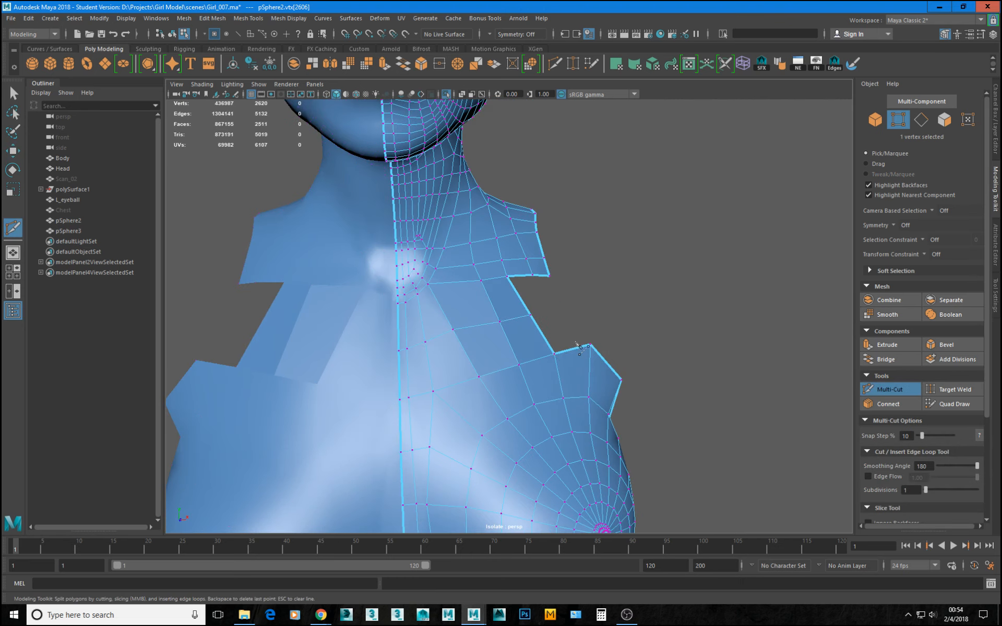
key("ctrl+z")
left_click_drag(561, 346, 538, 379, "alt")
right_click_drag(538, 378, 549, 392, "alt")
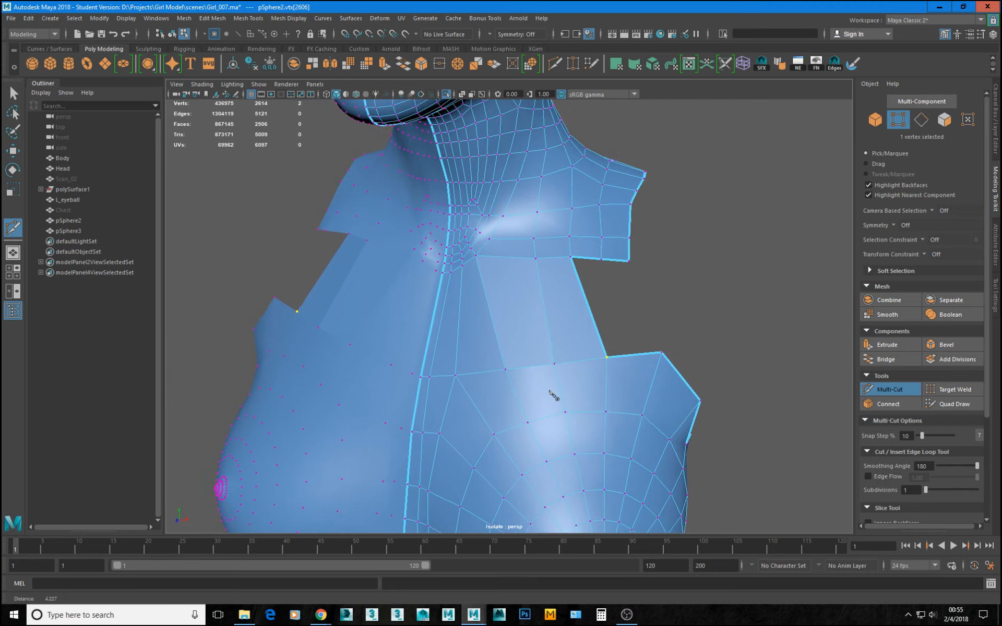
left_click_drag(553, 396, 548, 332, "alt")
left_click(562, 310)
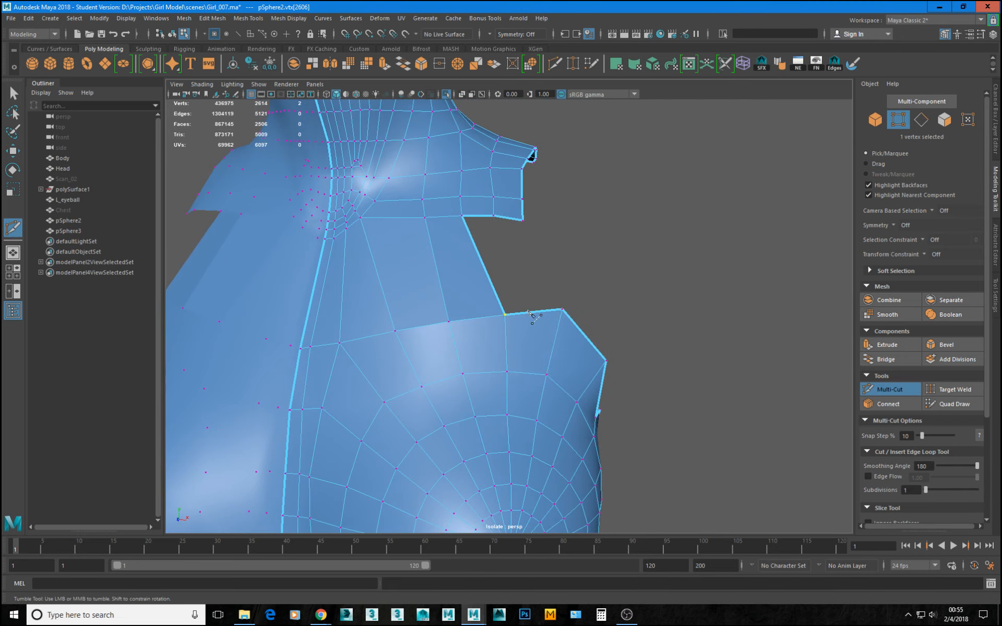
left_click_drag(592, 261, 554, 266, "alt")
Make the Body scan live again and insert a Multi-Cut edge loop across the middle of the strip between neck and chest.
left_click(415, 35)
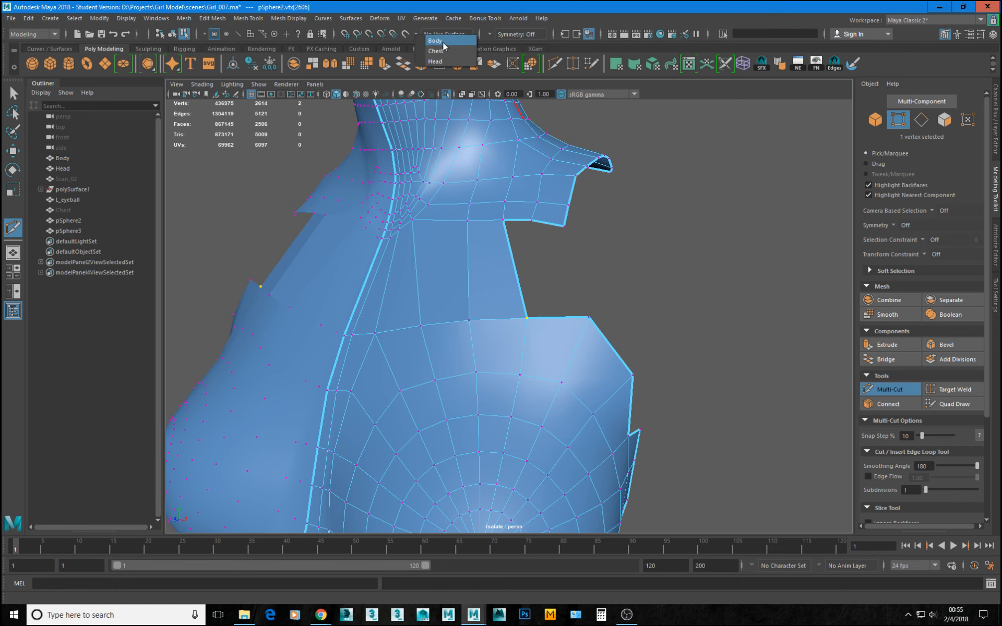
left_click(443, 43)
left_click_drag(484, 282, 463, 292, "alt")
left_click(497, 303)
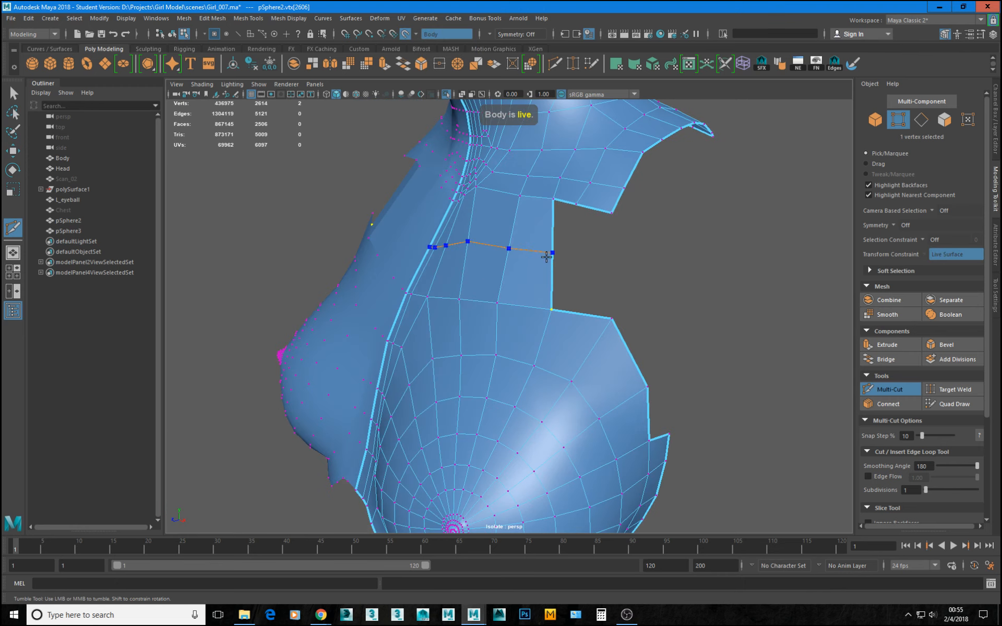
left_click(556, 293, "ctrl")
left_click_drag(593, 292, 501, 252, "alt")
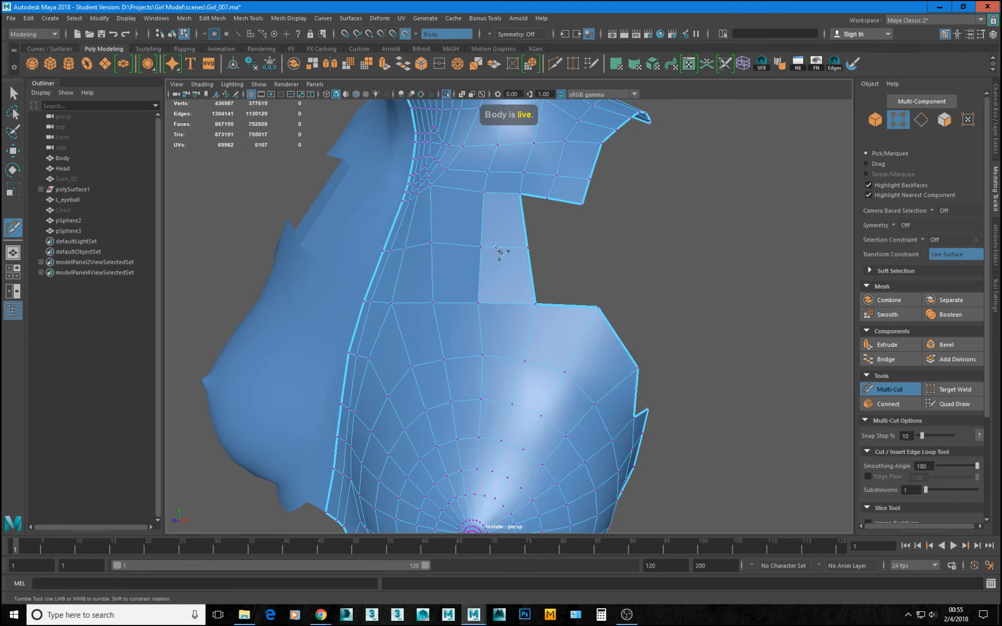
Return to Quad Draw, select the Body scan, show the hidden objects and leave the isolated view.
left_click(954, 405)
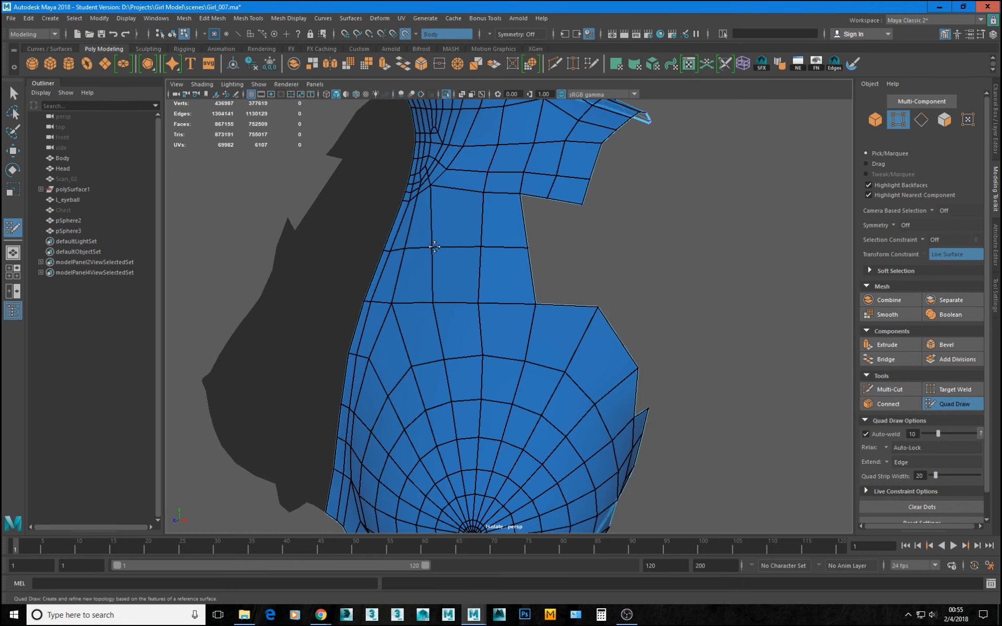
left_click_drag(432, 247, 463, 286, "alt")
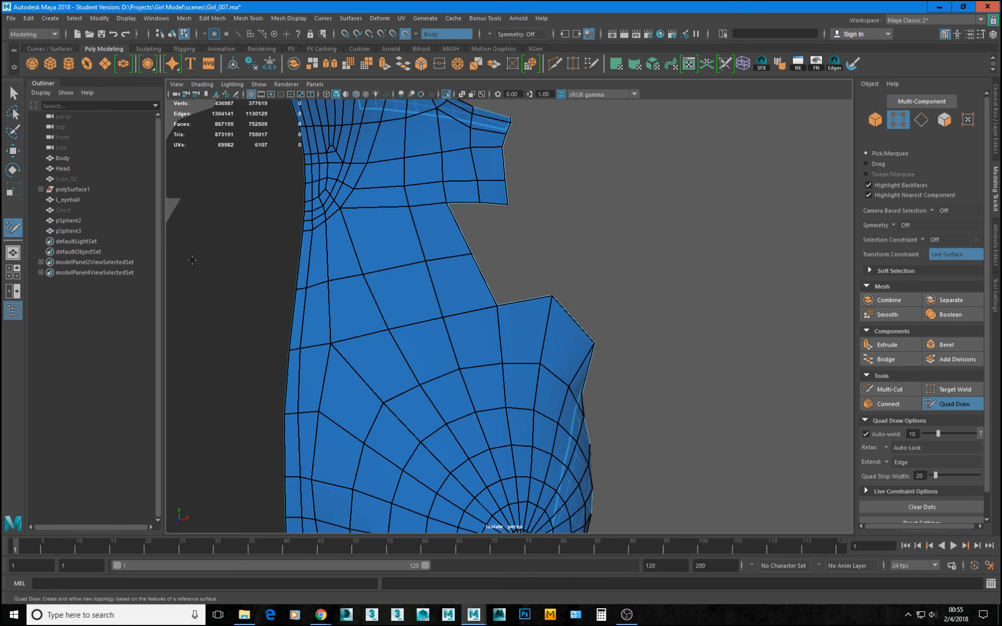
left_click(62, 158)
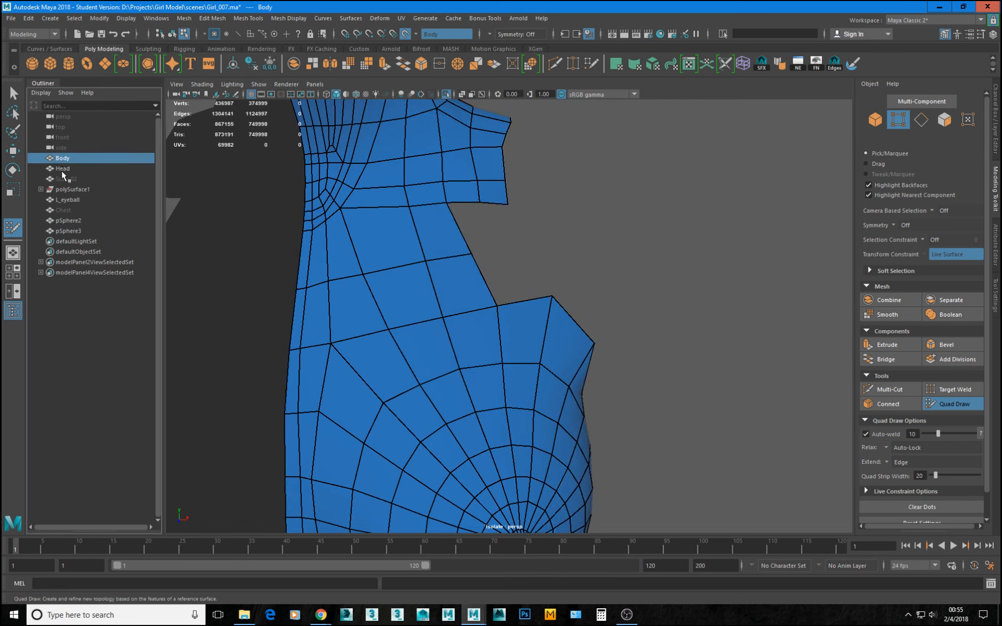
left_click_drag(527, 281, 470, 269, "alt")
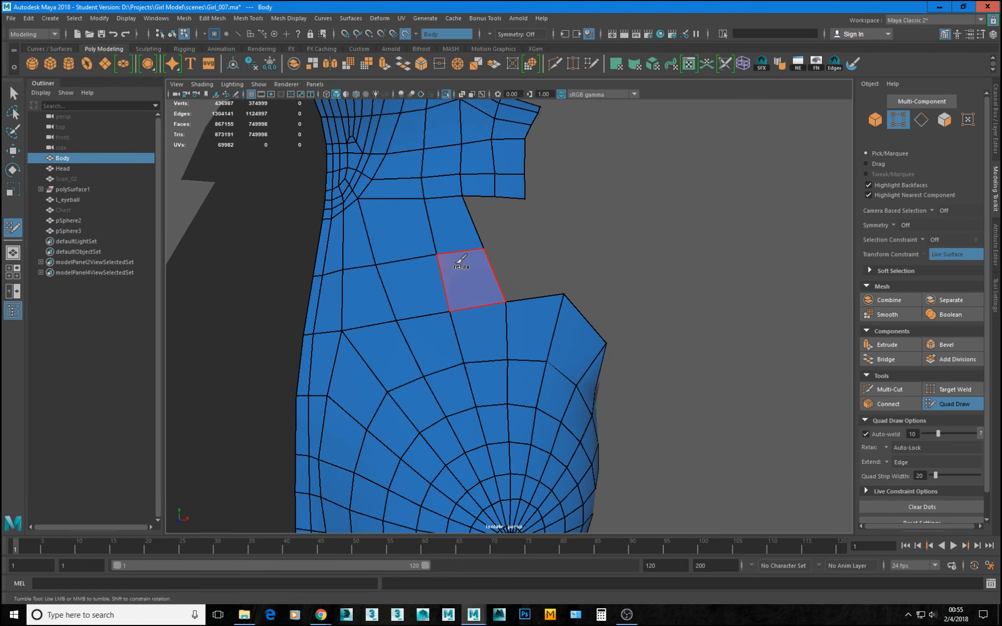
key("shift+h")
key("ctrl+1")
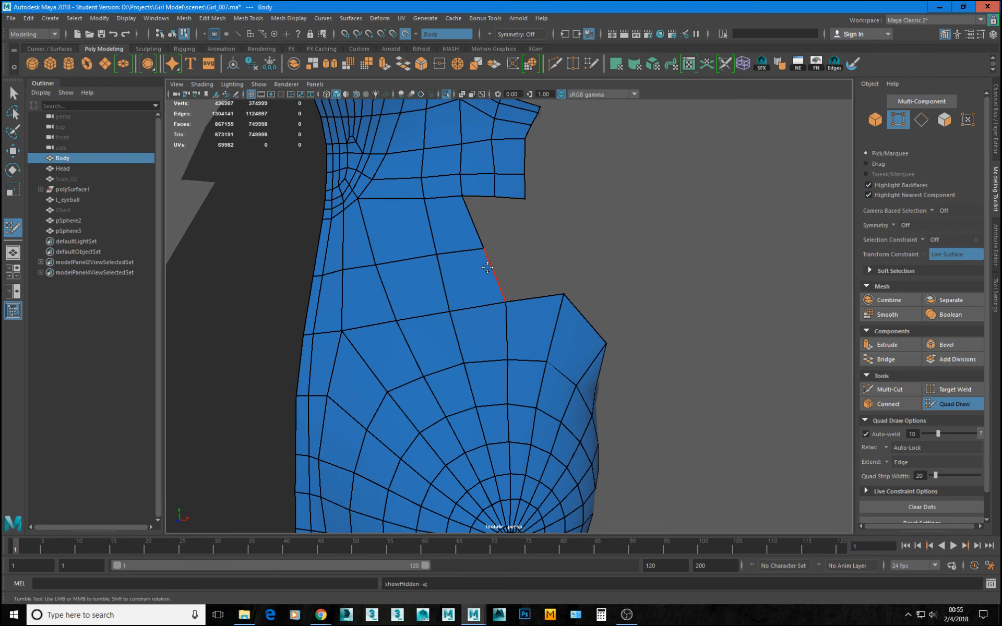
Examine the retopology of the neck, shoulder and chest against the Body scan from the front and side.
mouse_move(568, 295)
left_mouse_down("alt")
mouse_move(512, 262)
mouse_move(420, 333)
left_mouse_up("alt")
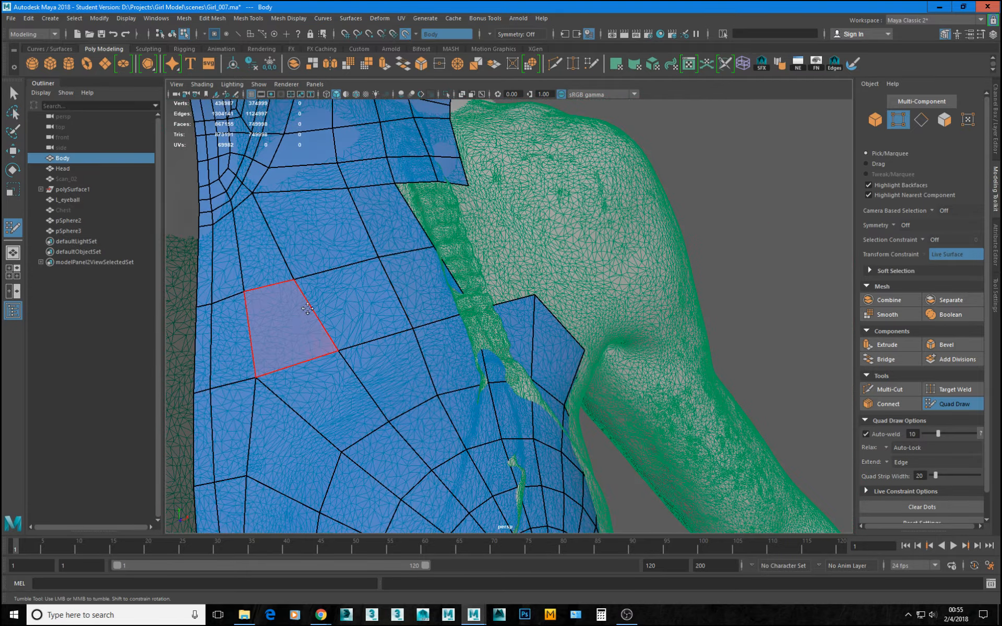
mouse_move(442, 393)
left_mouse_down()
mouse_move(440, 370)
mouse_move(472, 387)
mouse_move(562, 376)
mouse_move(587, 309)
mouse_move(564, 360)
left_mouse_up()
key("ctrl+z")
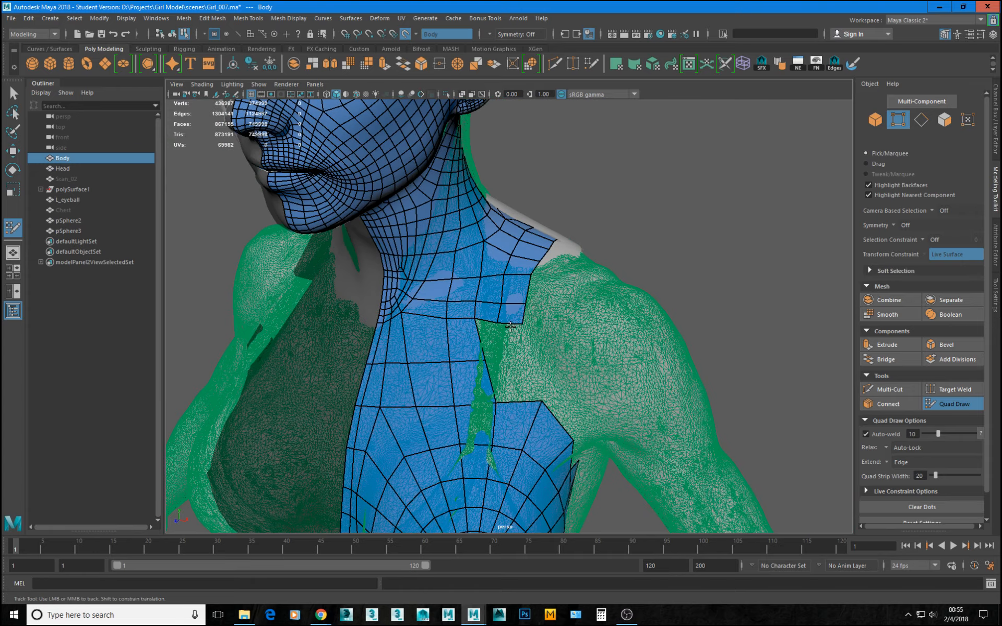
right_click_drag(564, 361, 590, 360, "alt")
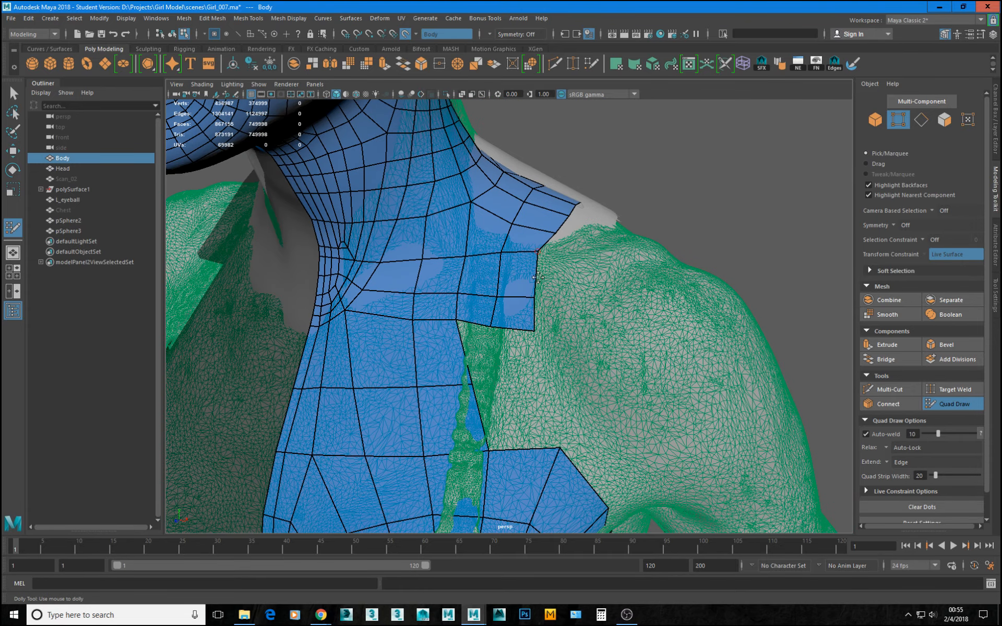
left_click_drag(535, 295, 574, 326)
right_click_drag(673, 316, 625, 312, "alt")
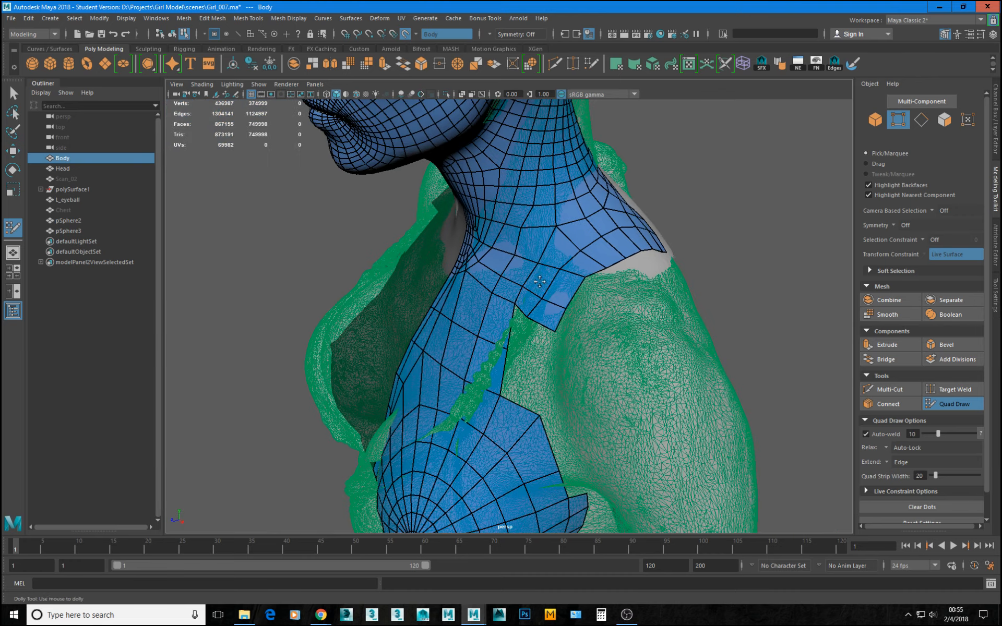
mouse_move(624, 312)
left_mouse_down("alt")
mouse_move(615, 319)
mouse_move(641, 310)
left_mouse_up("alt")
left_click_drag(559, 358, 477, 402, "alt")
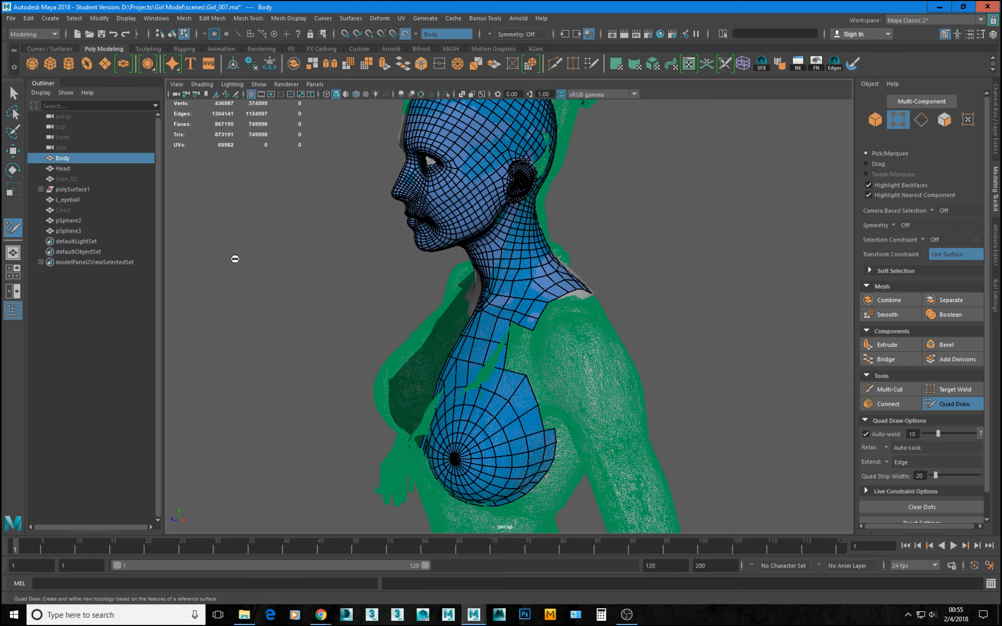
Select the pSphere2 retopology mesh again and view its open border around the shoulder and armpit.
left_click(68, 221)
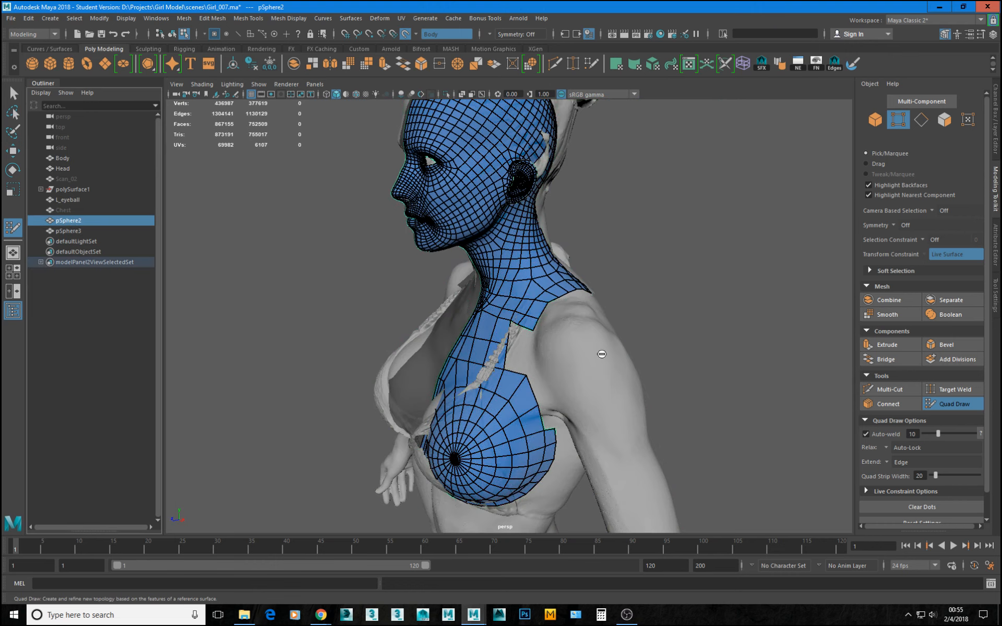
right_click_drag(600, 351, 656, 425, "alt")
left_click_drag(656, 425, 567, 288, "alt")
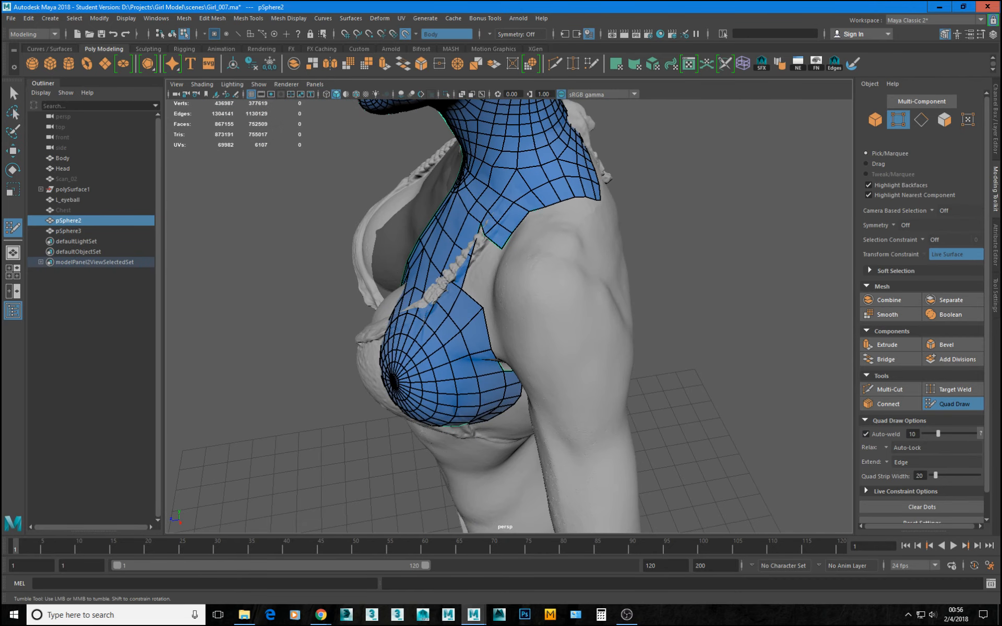
Switch to Chrome and look through deltoid muscle anatomy images for the shoulder's shape from the side and front.
key("alt+Tab")
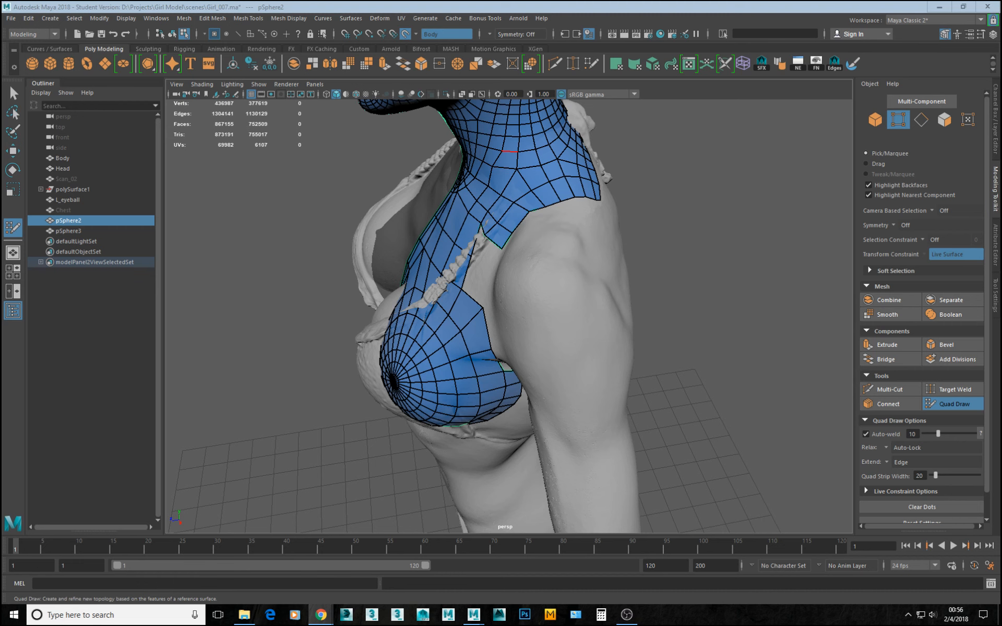
left_click_drag(0, 122, 811, 94)
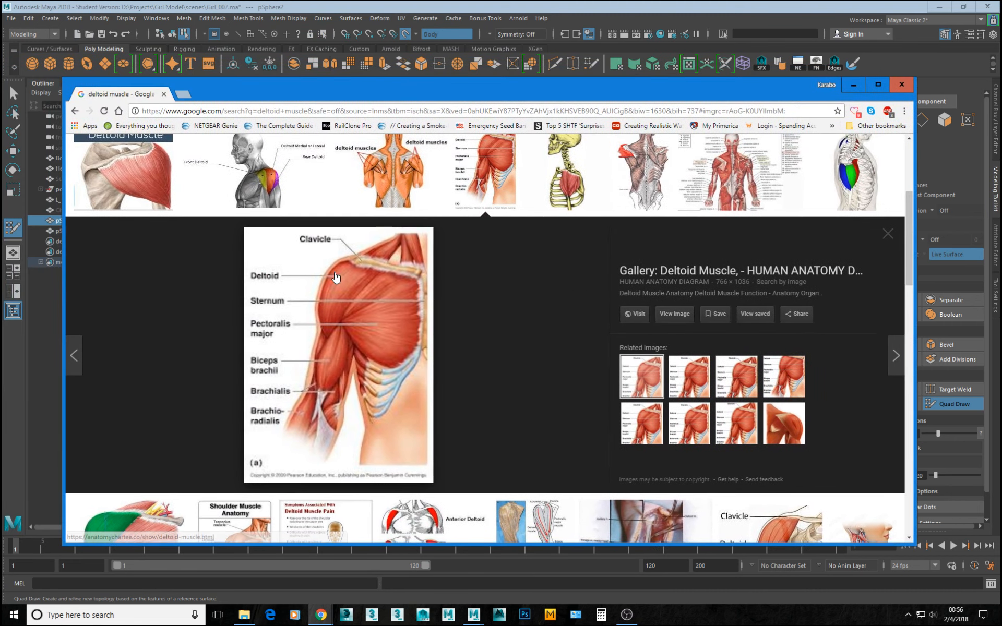
left_click(248, 168)
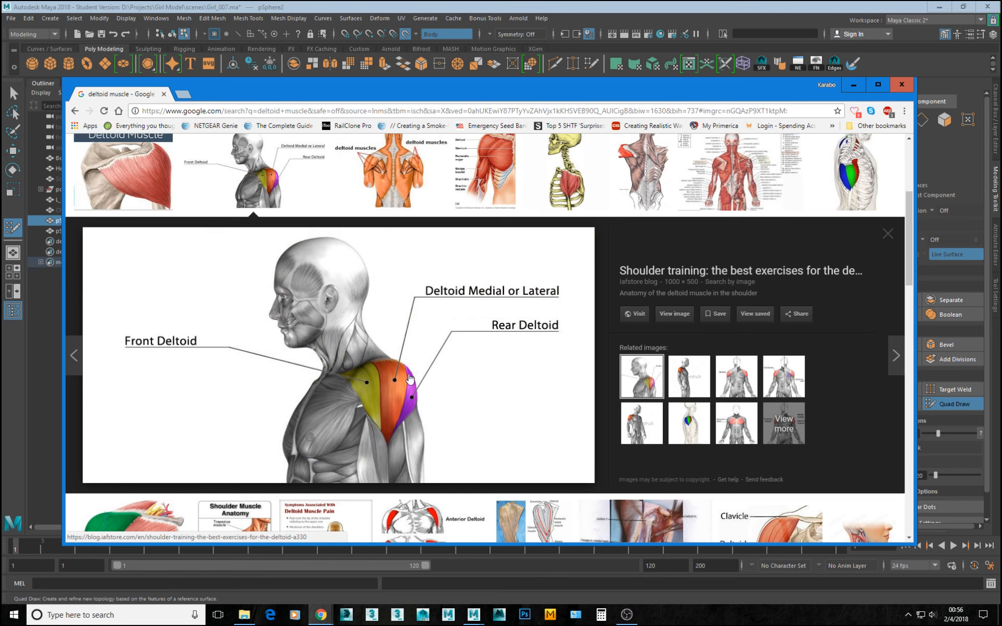
left_click(689, 376)
left_click(733, 377)
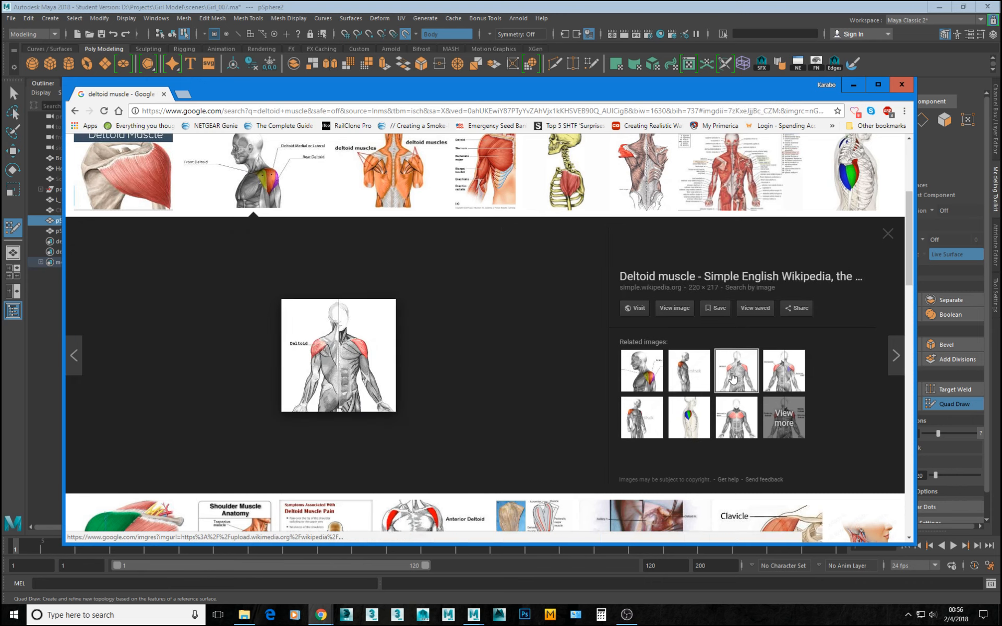
Look through more deltoid and shoulder muscle anatomy images showing the front, side and back of the shoulder.
left_click(781, 374)
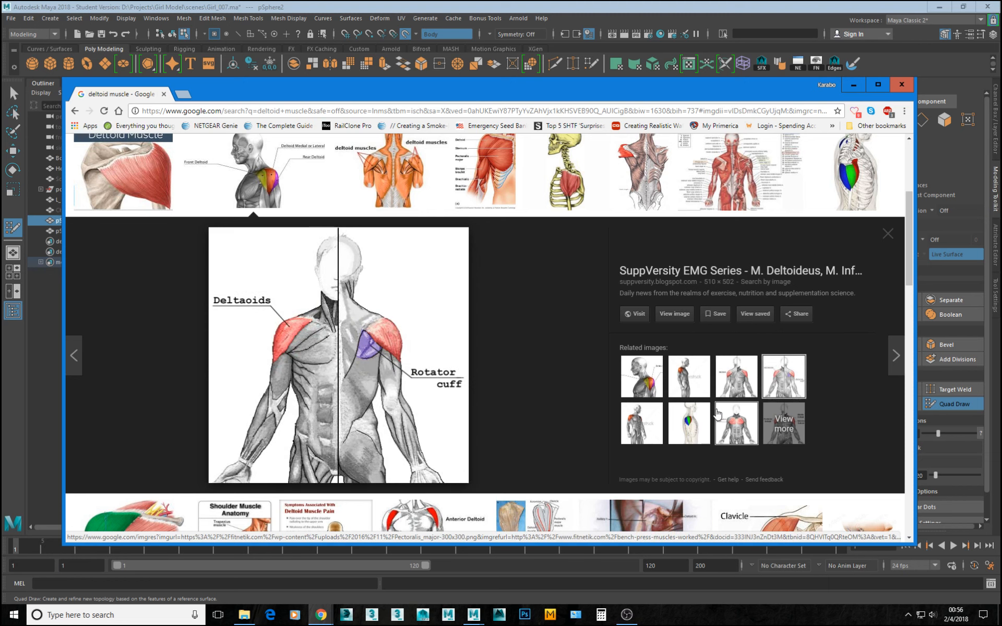
left_click(718, 414)
left_click(687, 431)
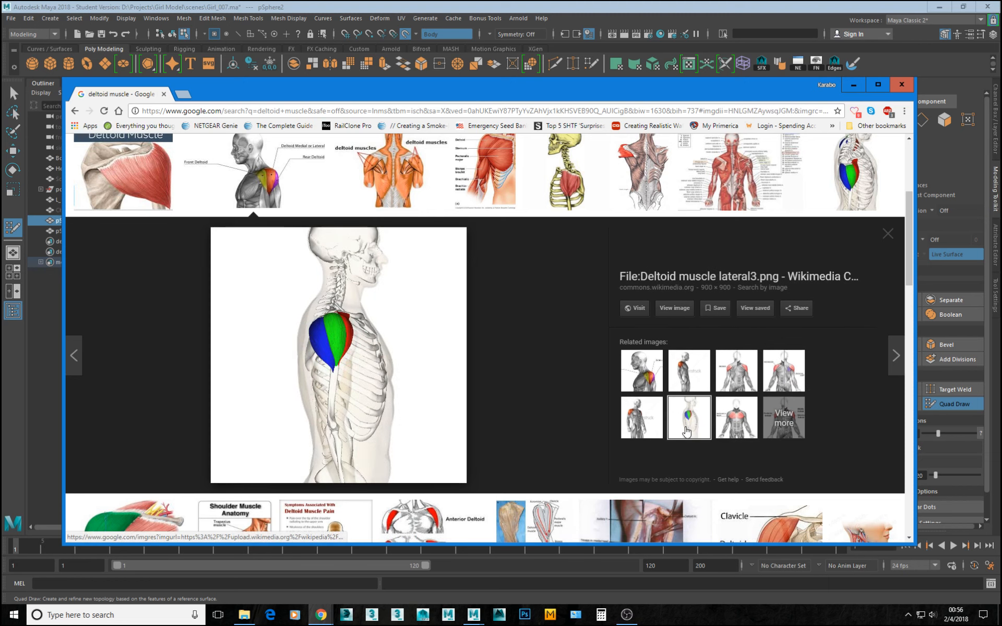
scroll(559, 376, "down", 3)
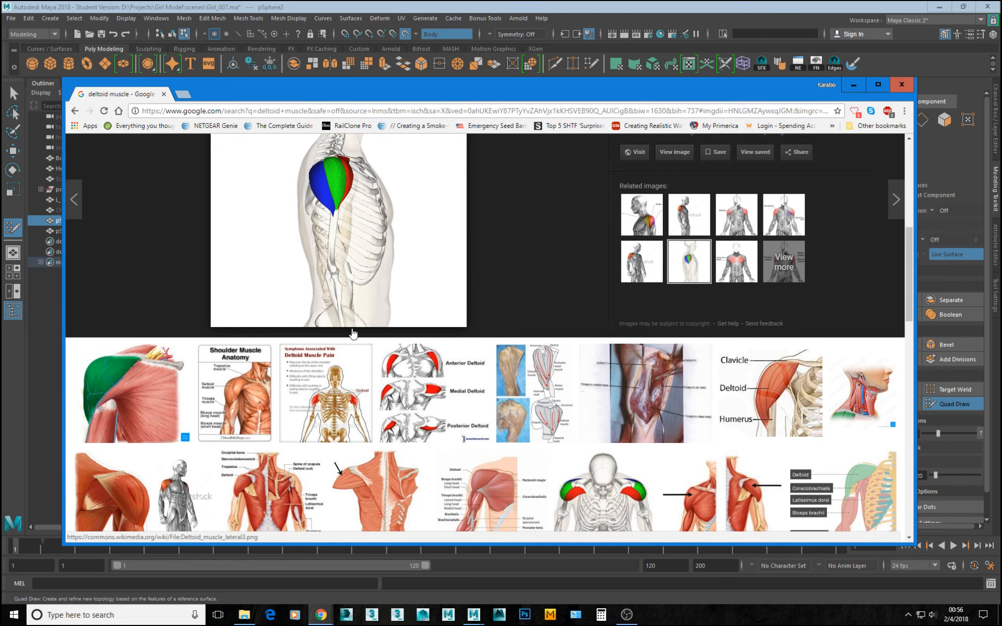
left_click(230, 391)
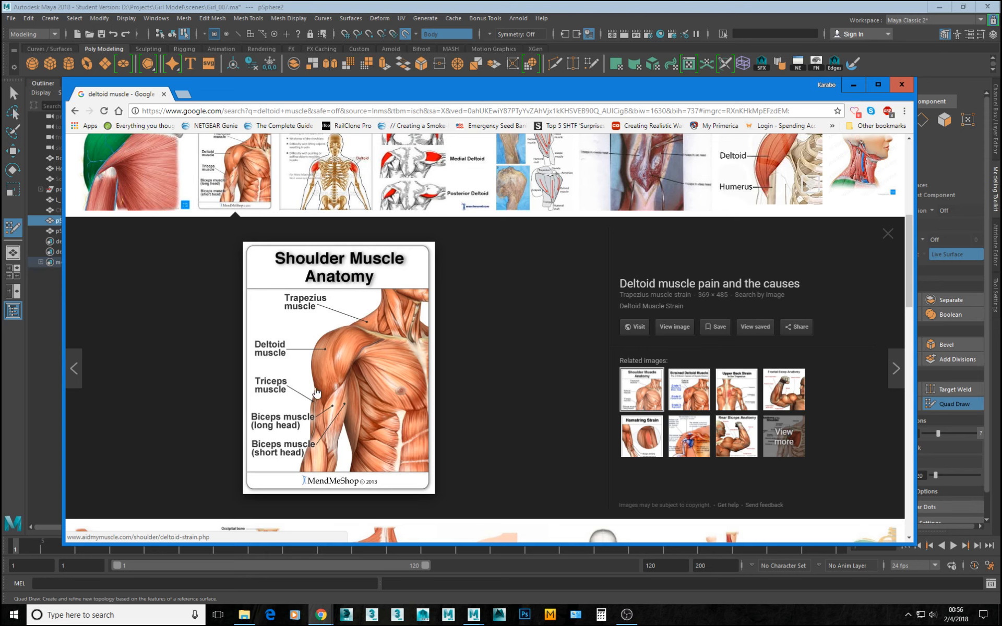
left_click(736, 390)
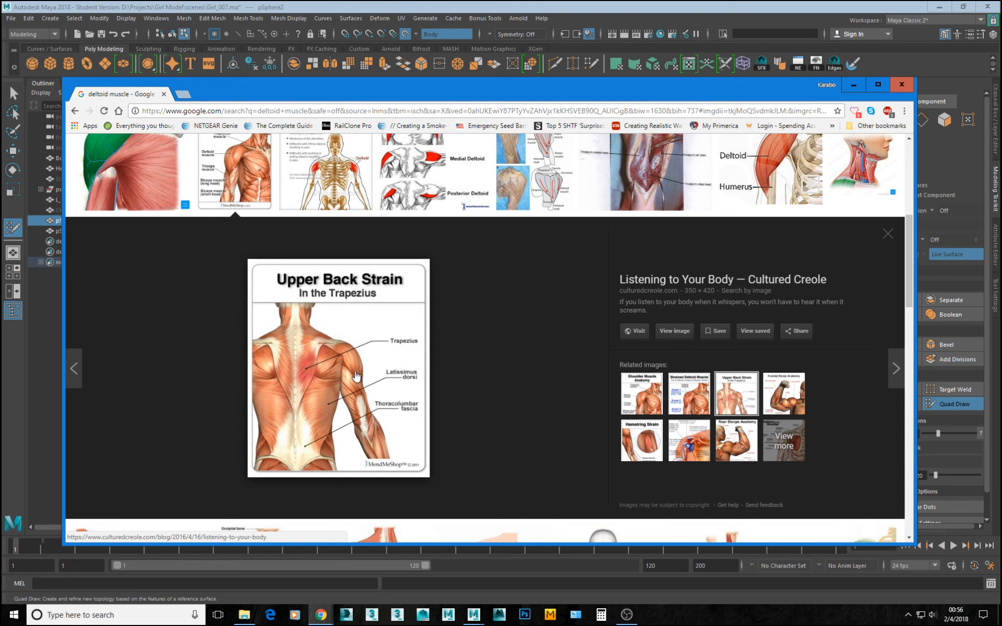
left_click(412, 172)
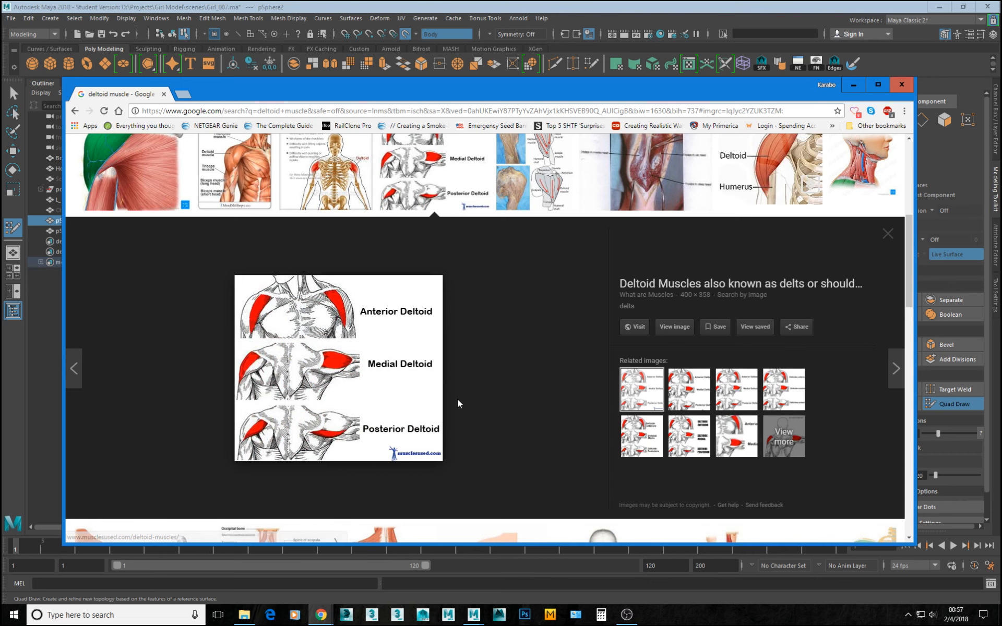
Return to Maya, extend a quad strip from the collarbone border over the shoulder and down the outer upper arm, and adjust its vertices.
left_click_drag(486, 91, 0, 71)
mouse_move(343, 237)
left_mouse_down("alt")
mouse_move(351, 214)
mouse_move(429, 222)
left_mouse_up("alt")
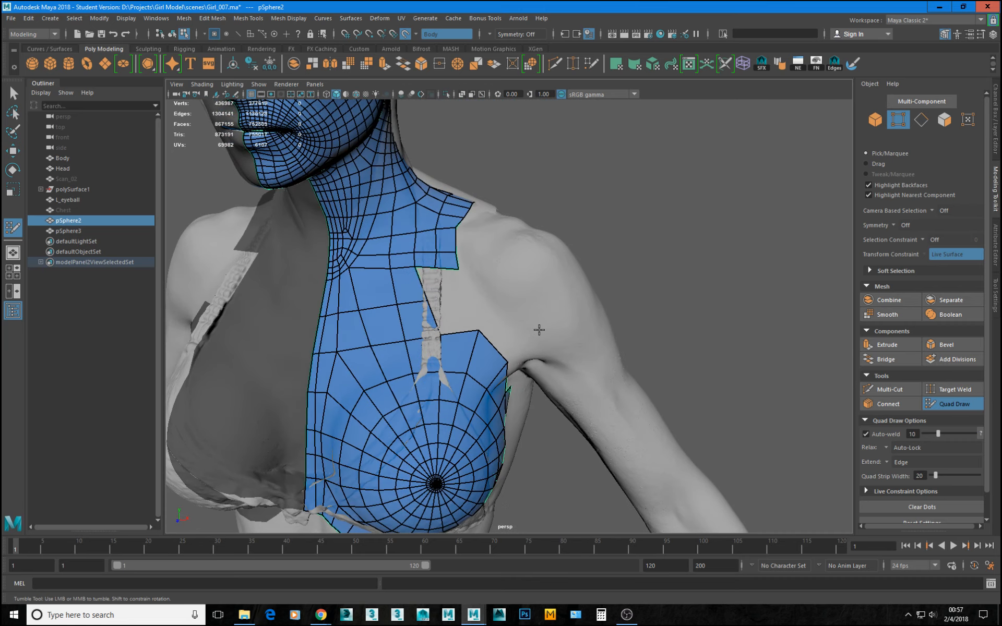
left_click_drag(561, 379, 572, 315, "alt")
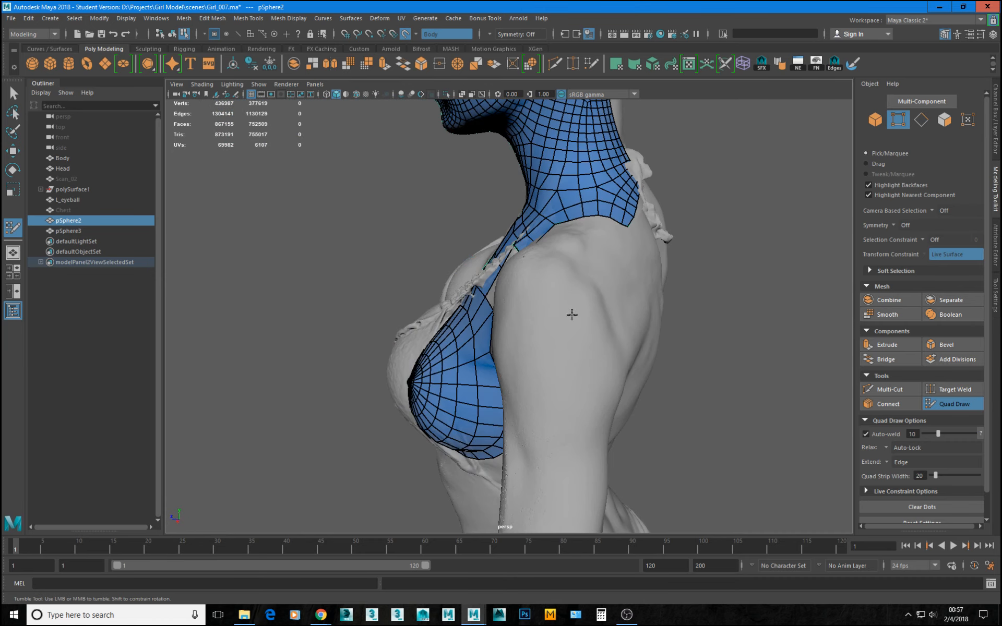
left_click_drag(563, 378, 566, 344, "alt")
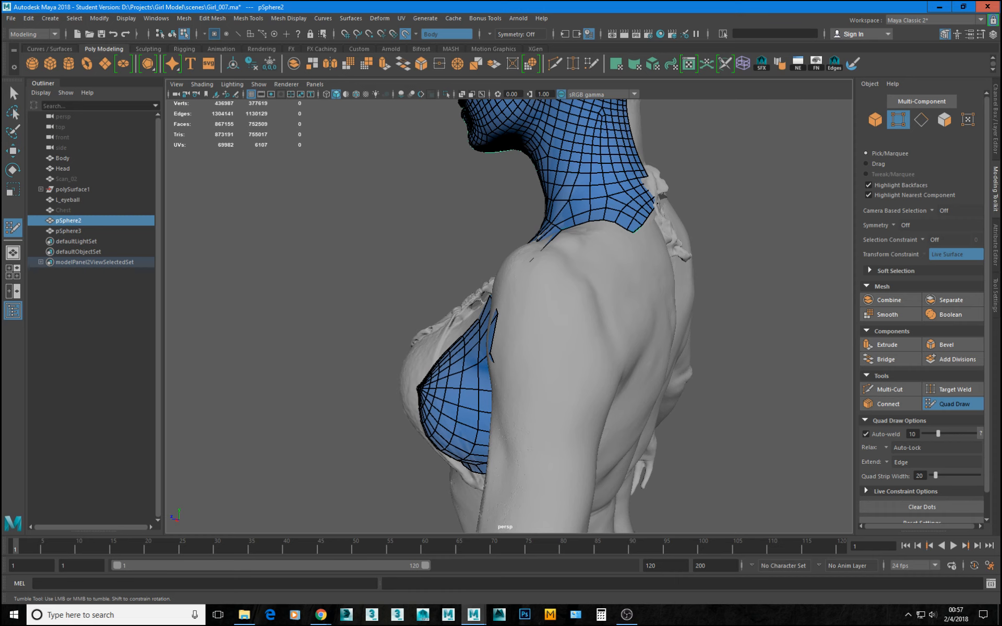
left_click_drag(559, 316, 651, 327, "alt")
mouse_move(481, 251)
left_mouse_down("alt")
mouse_move(496, 275)
mouse_move(471, 266)
left_mouse_up("alt")
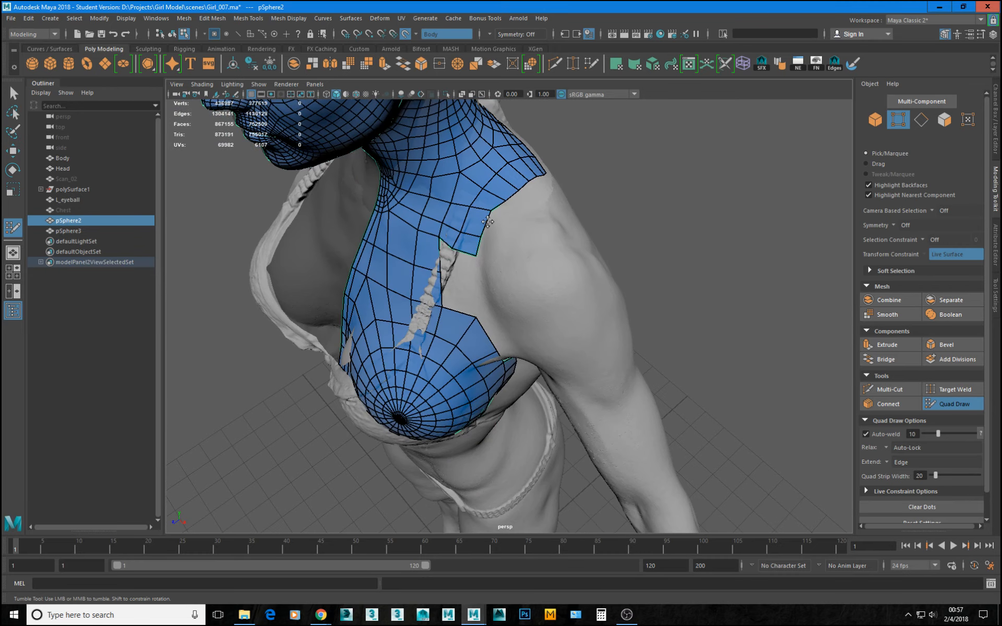
mouse_move(492, 228)
left_mouse_down()
mouse_move(506, 239)
mouse_move(573, 218)
mouse_move(490, 255)
mouse_move(500, 248)
left_mouse_up()
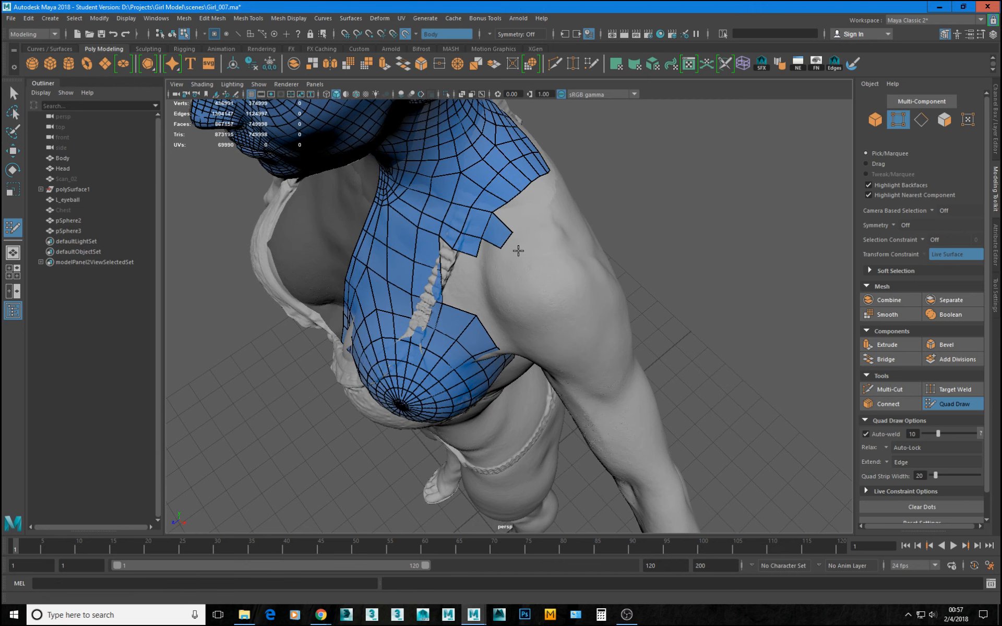
mouse_move(512, 231)
left_mouse_down("alt")
mouse_move(528, 262)
mouse_move(521, 268)
mouse_move(557, 260)
mouse_move(573, 293)
mouse_move(562, 295)
mouse_move(599, 339)
mouse_move(559, 297)
mouse_move(600, 440)
mouse_move(570, 434)
mouse_move(611, 440)
left_mouse_up("alt")
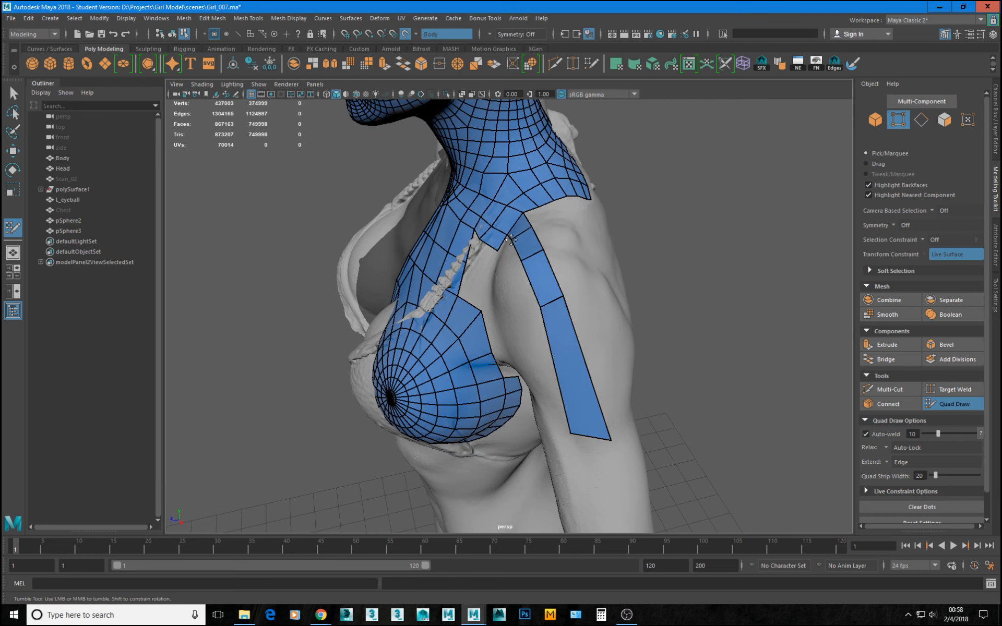
left_click_drag(534, 227, 550, 248)
left_click_drag(566, 297, 571, 298)
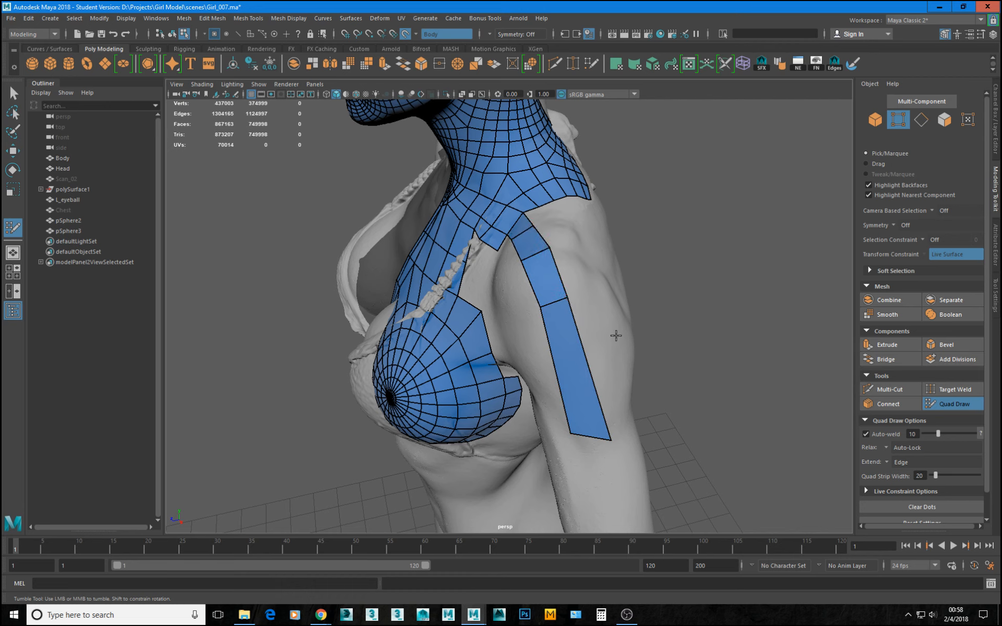
Extend a second column of quads from the strip's rear edge and reshape its outer vertices to follow the deltoid.
left_click_drag(616, 336, 586, 328, "alt")
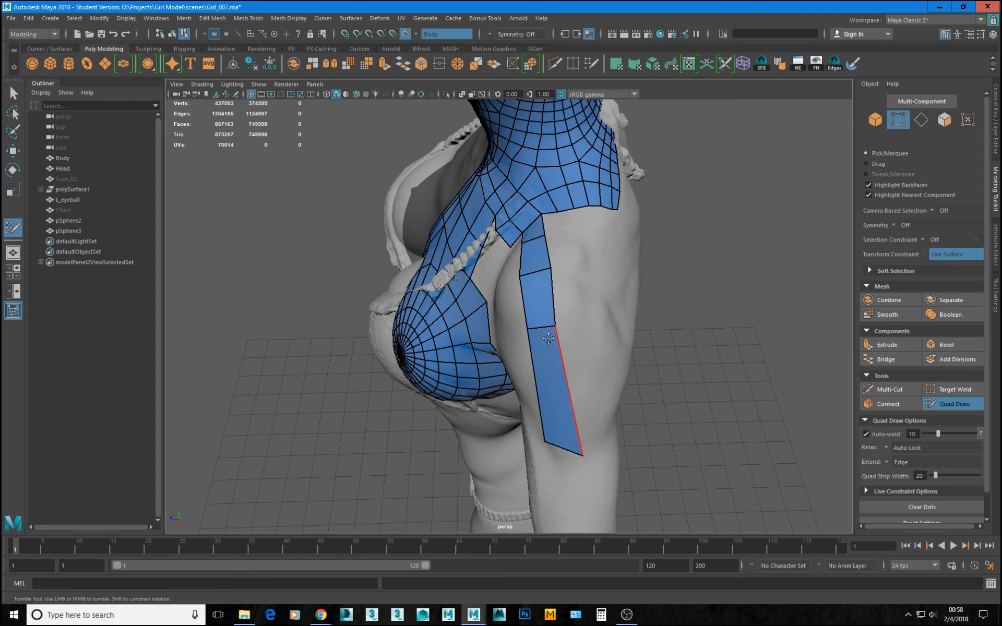
key("Tab")
left_click_drag(577, 377, 589, 373)
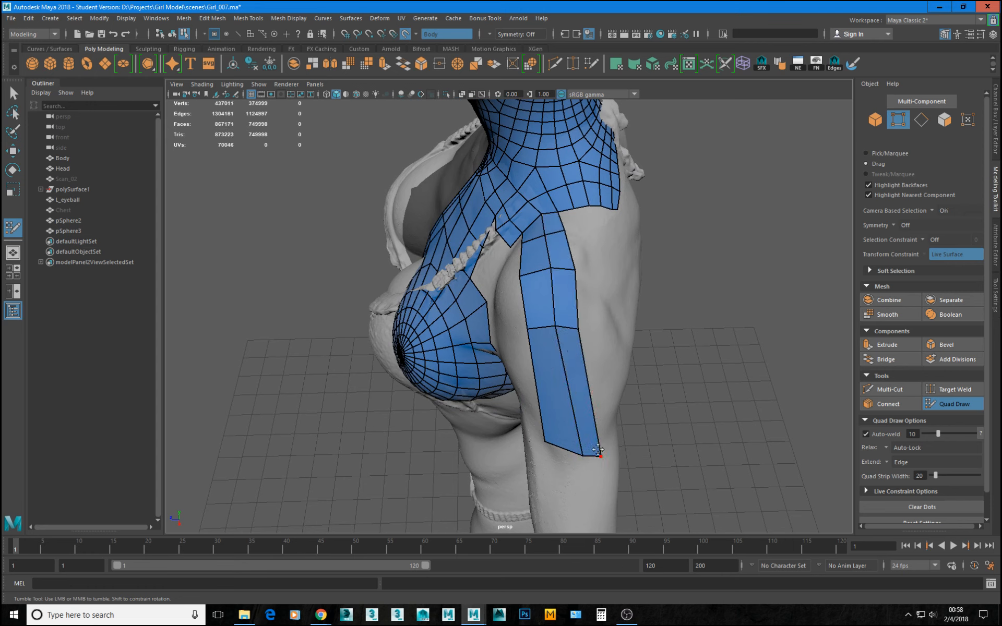
left_click_drag(598, 449, 577, 464)
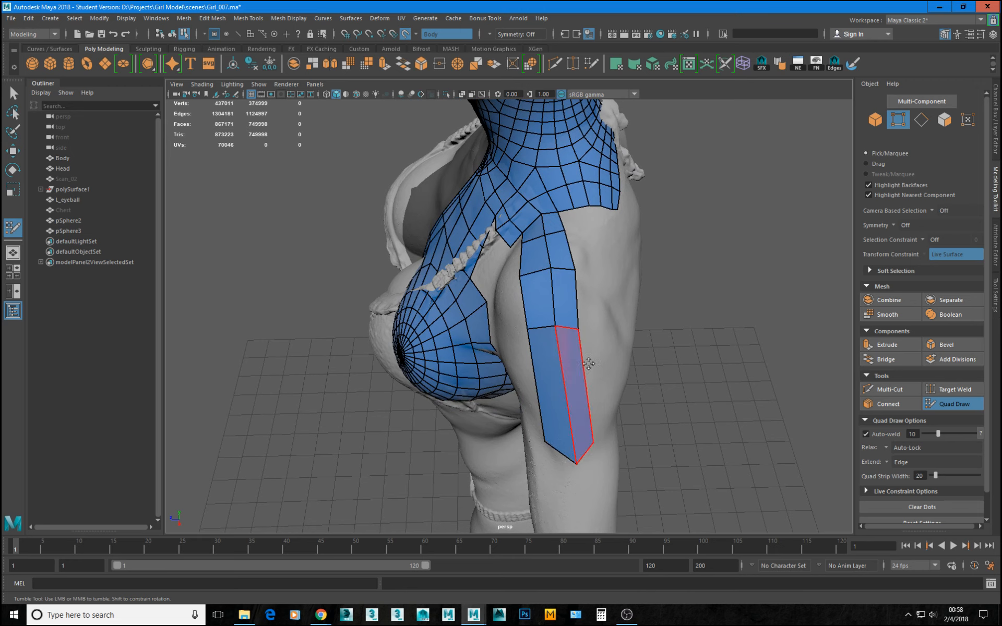
left_click_drag(581, 330, 587, 330)
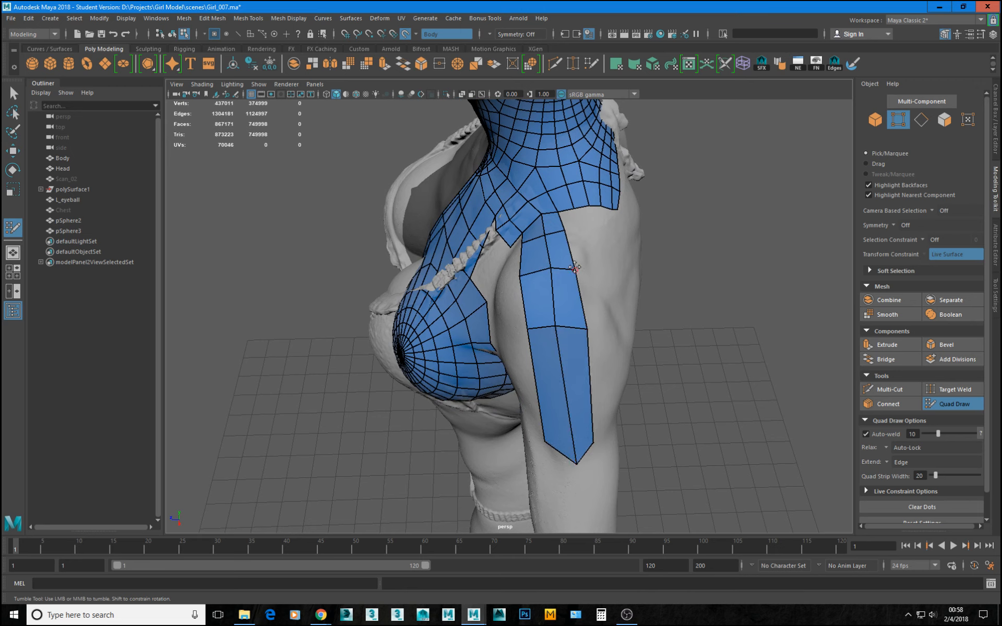
left_click_drag(574, 268, 580, 267)
left_click_drag(562, 225, 570, 236)
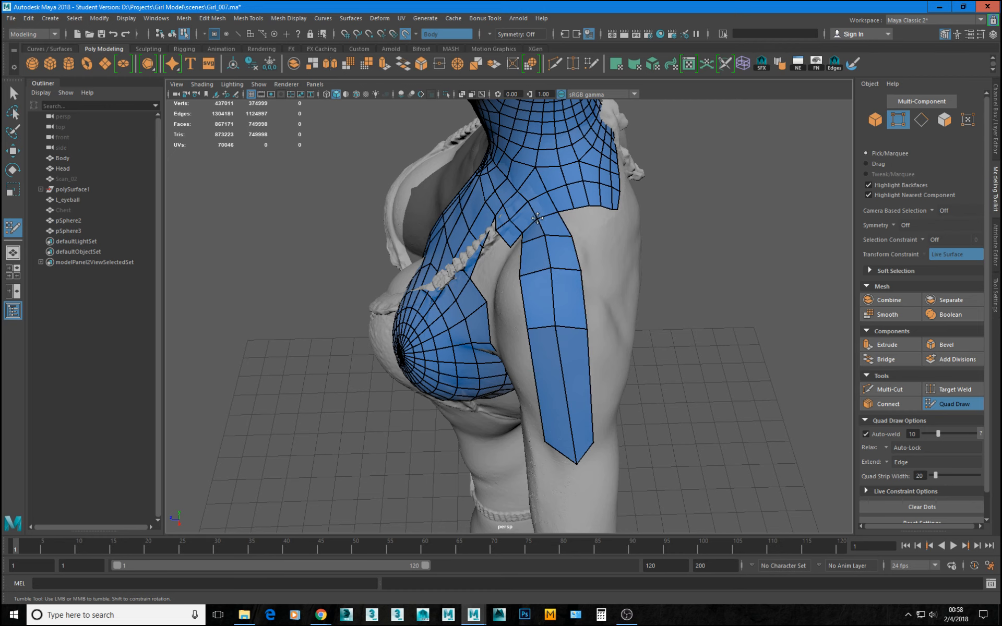
Insert an edge loop across the two-column strip on the shoulder.
mouse_move(520, 231)
left_mouse_down("alt")
mouse_move(578, 266)
mouse_move(451, 264)
mouse_move(498, 318)
left_mouse_up("alt")
left_click(518, 346, "ctrl")
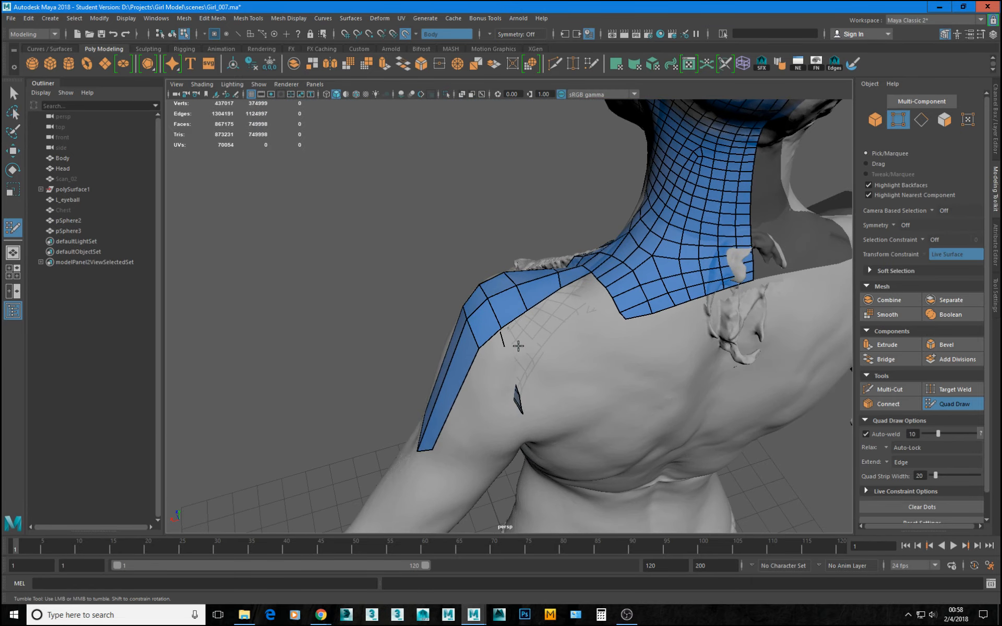
left_click_drag(435, 336, 491, 325, "alt")
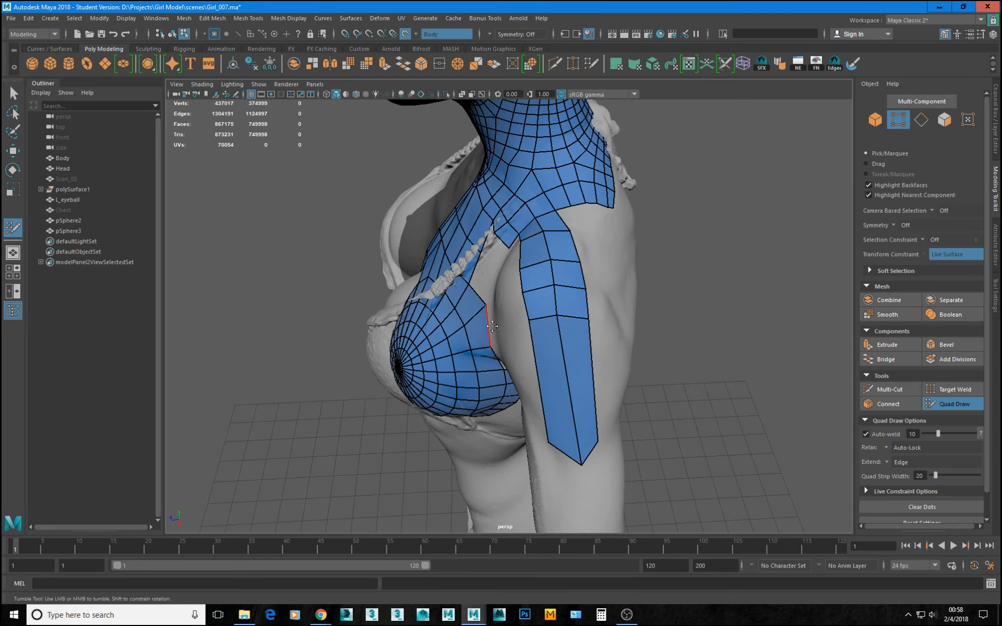
Extend a quad from the border edge below the collarbone down towards the armpit and adjust the border vertices beside it.
left_click_drag(518, 326, 518, 268, "alt")
mouse_move(458, 252)
left_mouse_down("alt")
mouse_move(537, 284)
mouse_move(521, 293)
mouse_move(455, 242)
left_mouse_up("alt")
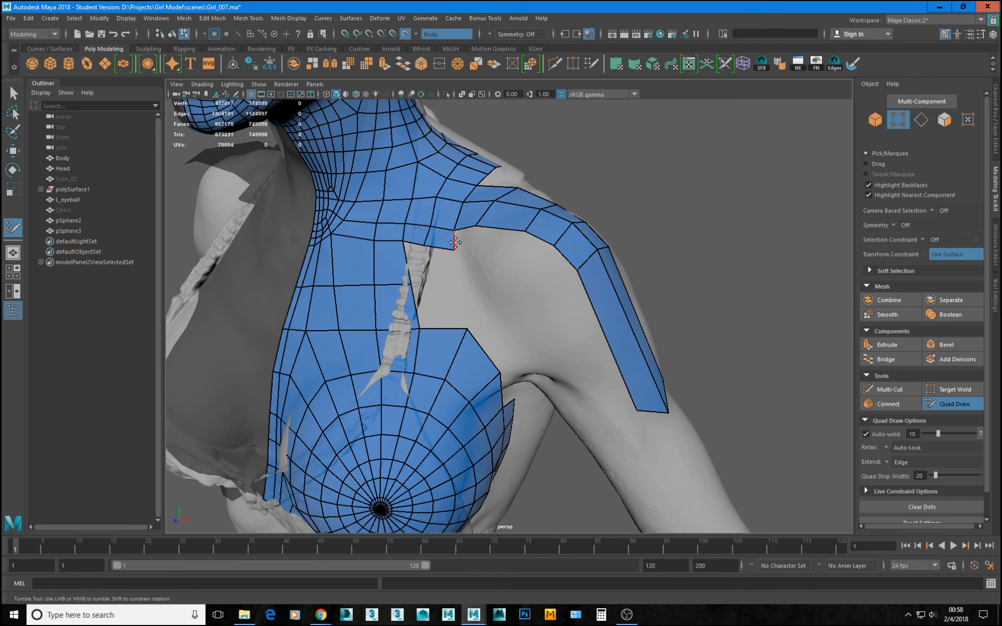
left_click_drag(453, 243, 415, 220, "alt")
left_click_drag(490, 259, 525, 291, "alt")
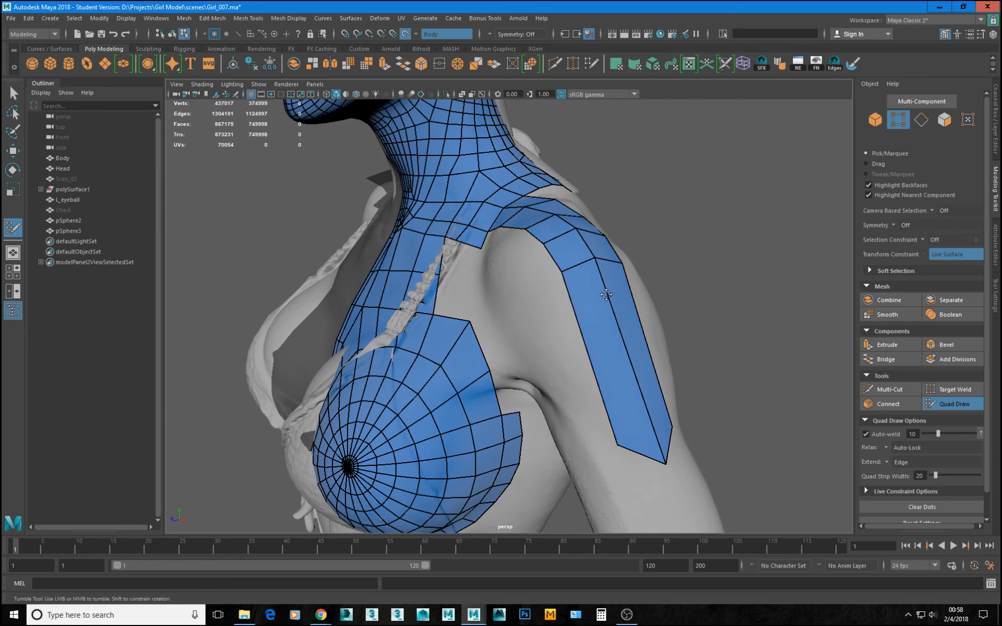
left_click_drag(561, 324, 646, 313, "alt")
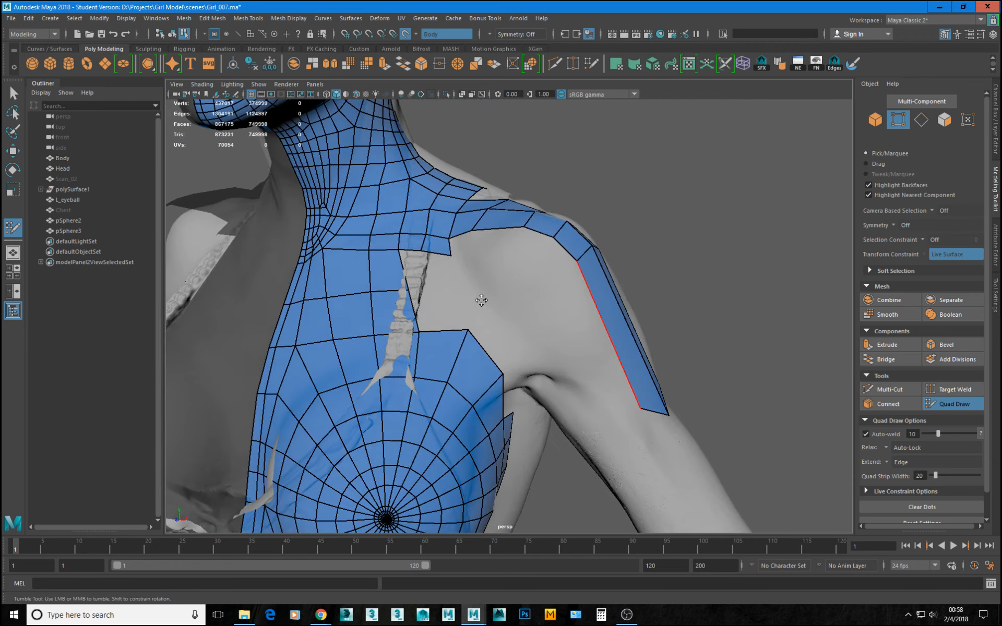
left_click_drag(527, 313, 585, 315, "alt")
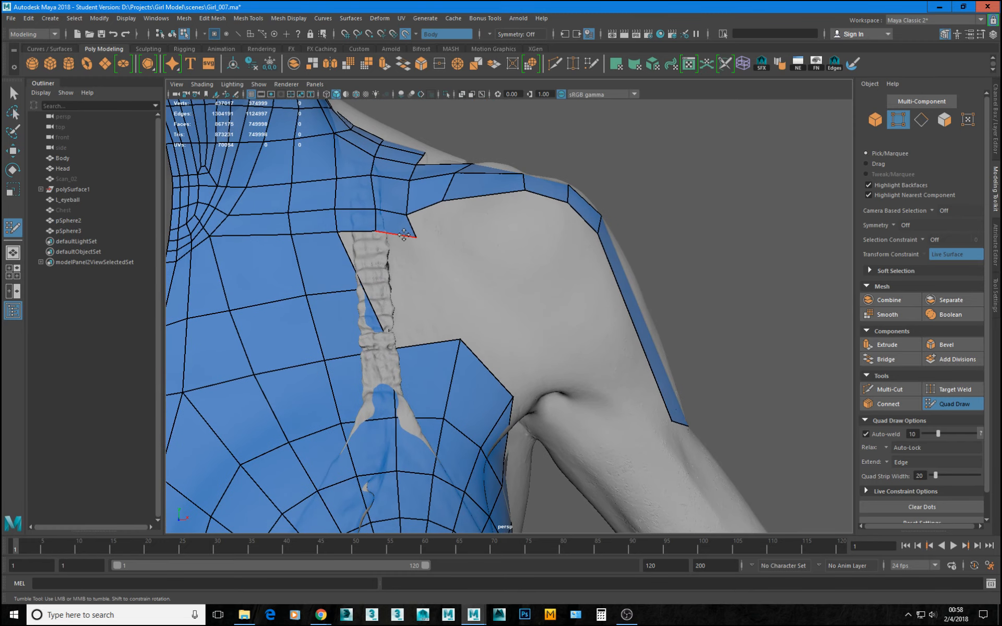
mouse_move(404, 235)
left_mouse_down()
mouse_move(463, 324)
mouse_move(470, 317)
mouse_move(465, 292)
mouse_move(429, 301)
mouse_move(503, 305)
mouse_move(452, 307)
left_mouse_up()
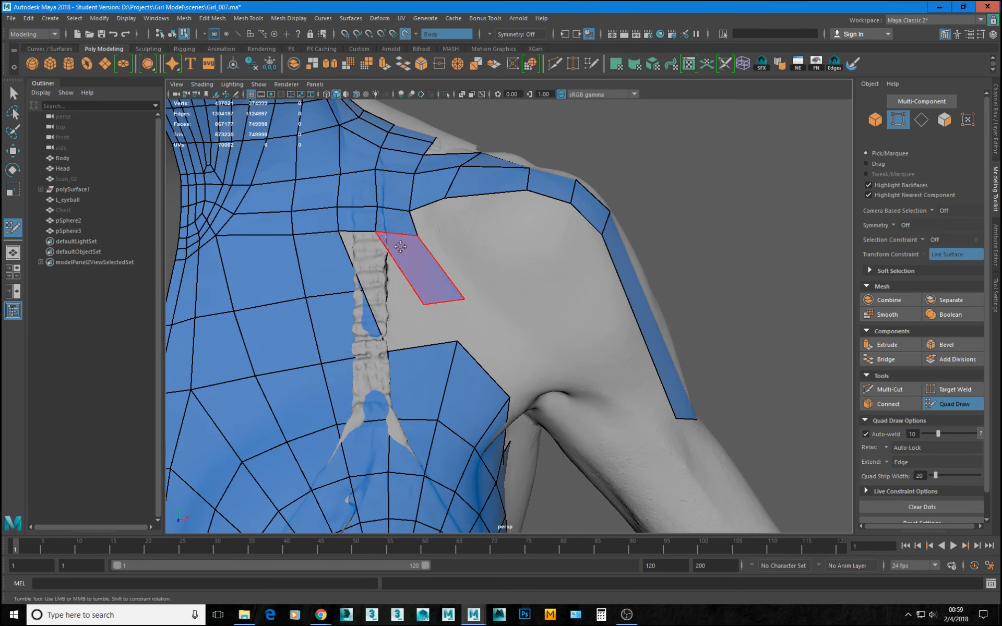
left_click_drag(525, 246, 477, 285, "alt")
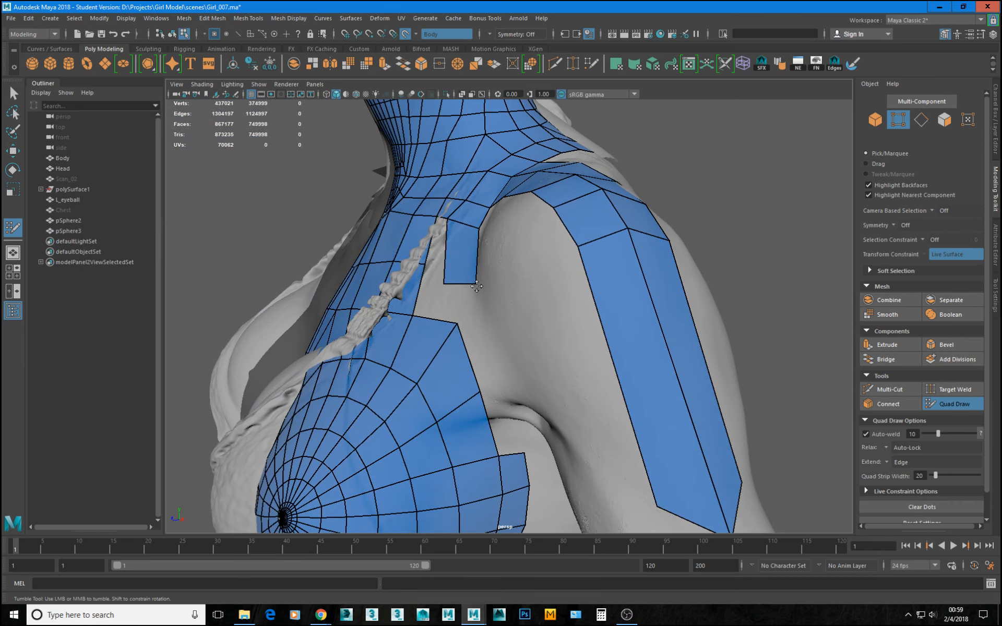
left_click_drag(481, 227, 485, 227)
Extend a long quad from the arm strip's front edge over the front deltoid and pull its inner corners towards the chest and armpit.
left_click_drag(570, 268, 530, 308, "alt")
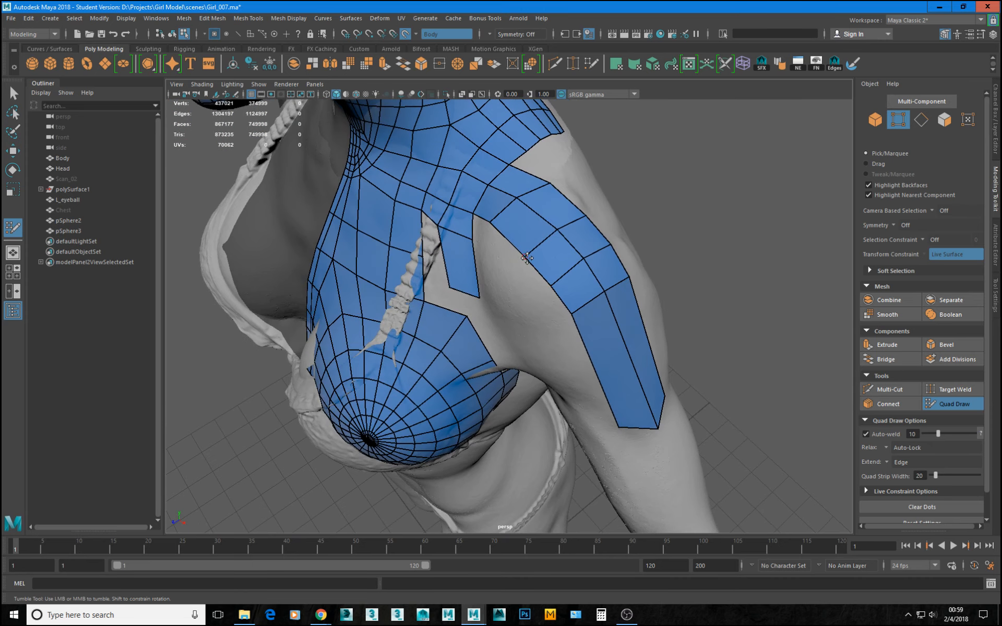
mouse_move(543, 264)
left_mouse_down("alt")
mouse_move(559, 271)
mouse_move(546, 274)
mouse_move(657, 245)
mouse_move(635, 186)
mouse_move(587, 208)
mouse_move(603, 218)
mouse_move(577, 338)
left_mouse_up("alt")
left_click_drag(605, 436, 577, 396)
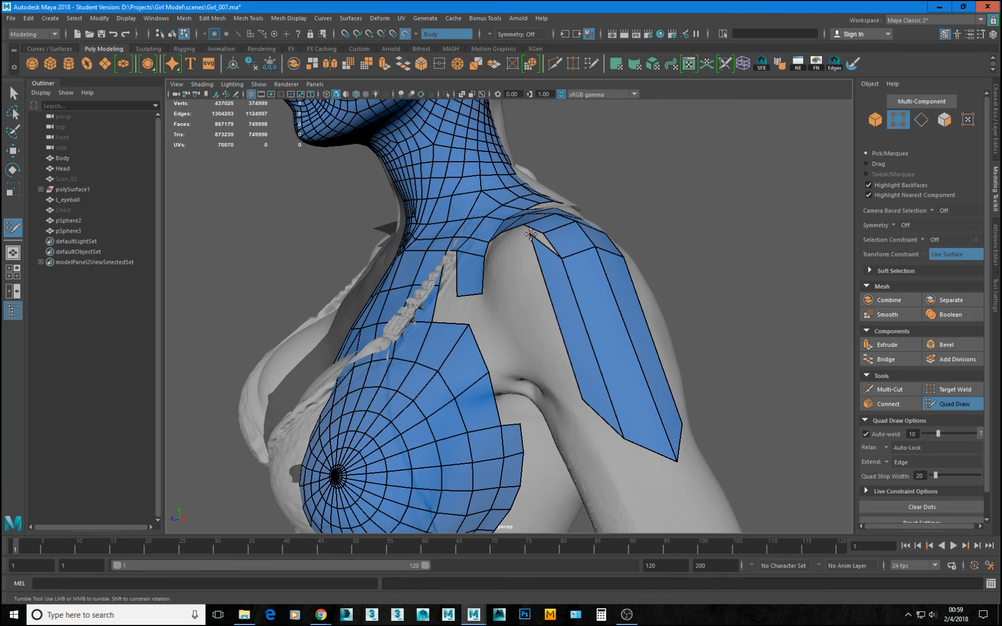
left_click_drag(531, 234, 524, 272)
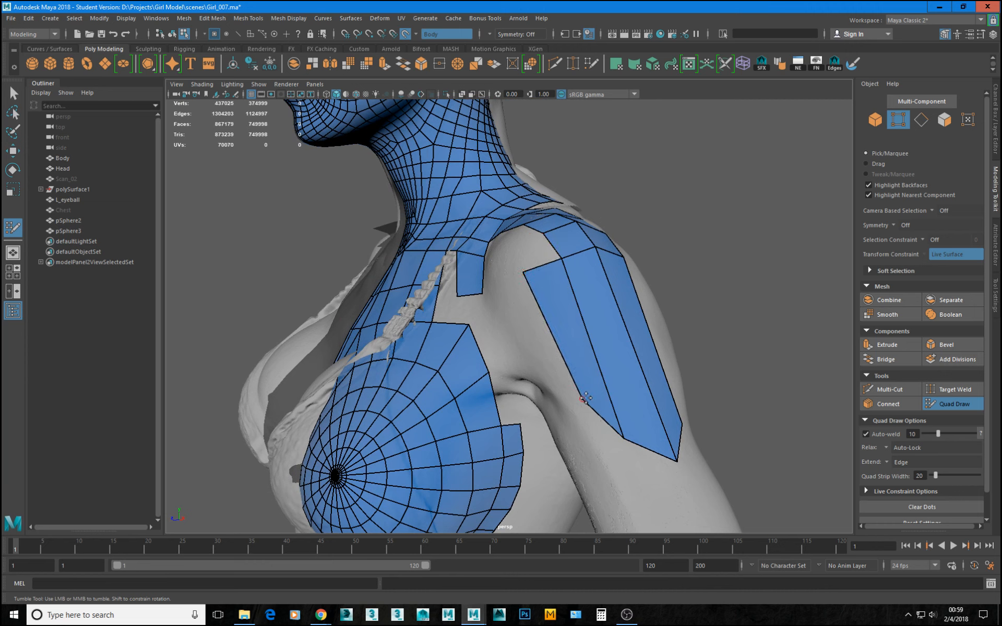
left_click_drag(584, 398, 568, 396)
left_click_drag(526, 276, 487, 297)
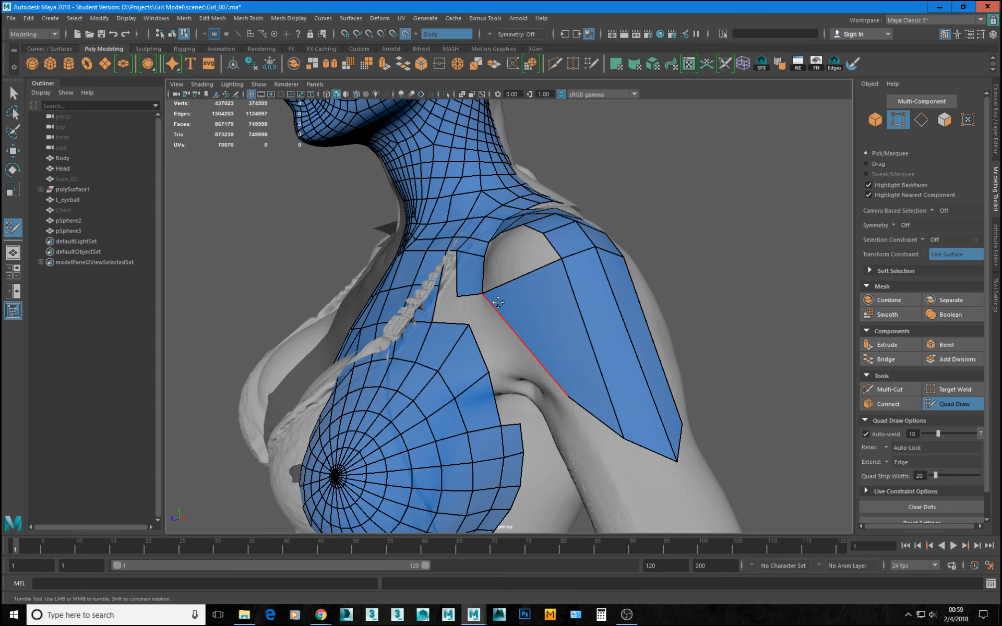
key("ctrl+z")
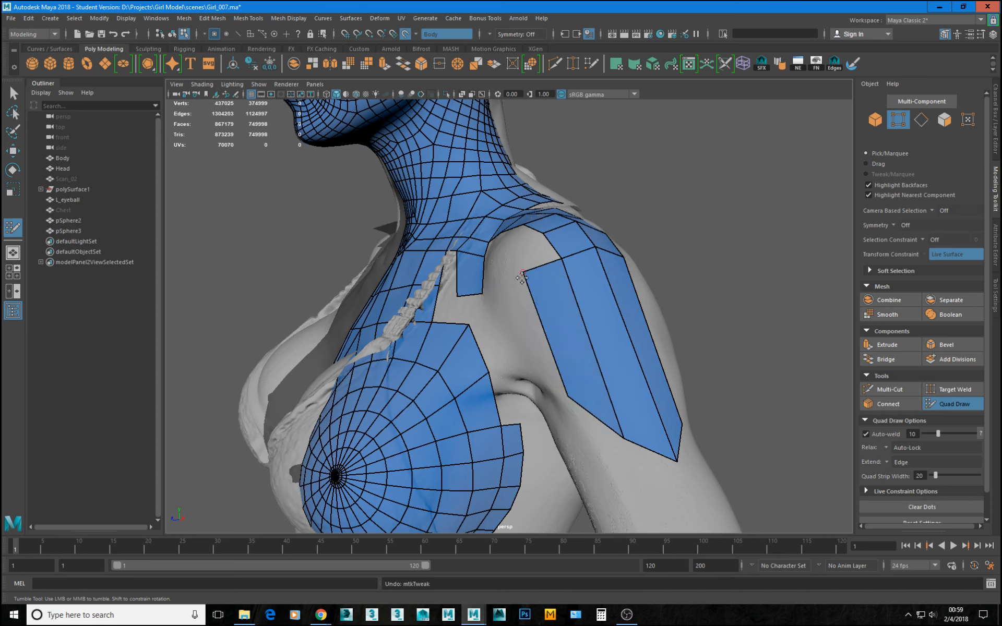
left_click_drag(522, 277, 482, 303)
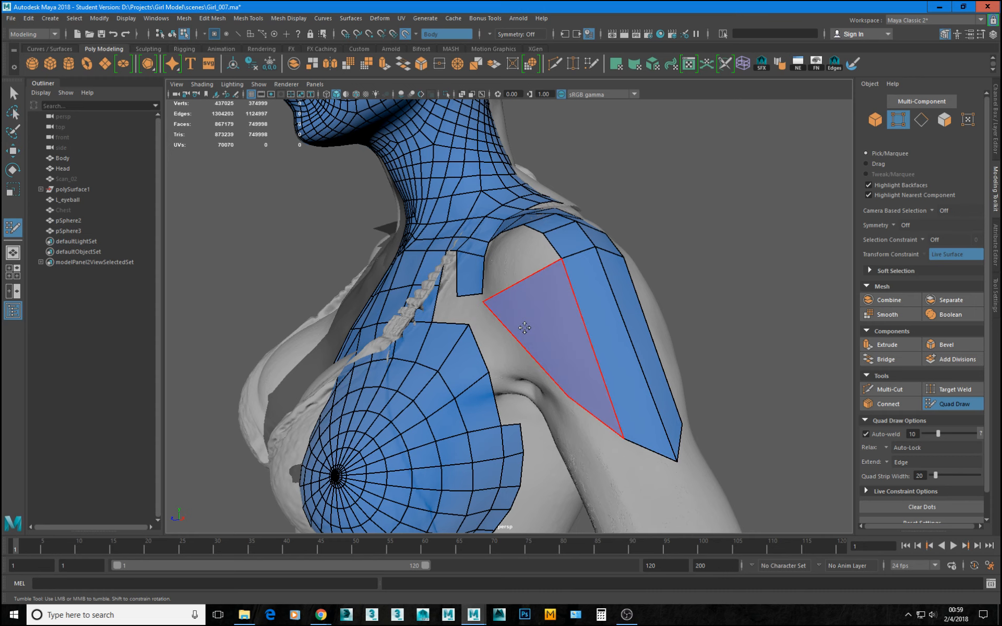
Insert a lengthwise edge loop through the wide quad on the front deltoid.
left_click_drag(623, 318, 595, 365, "alt")
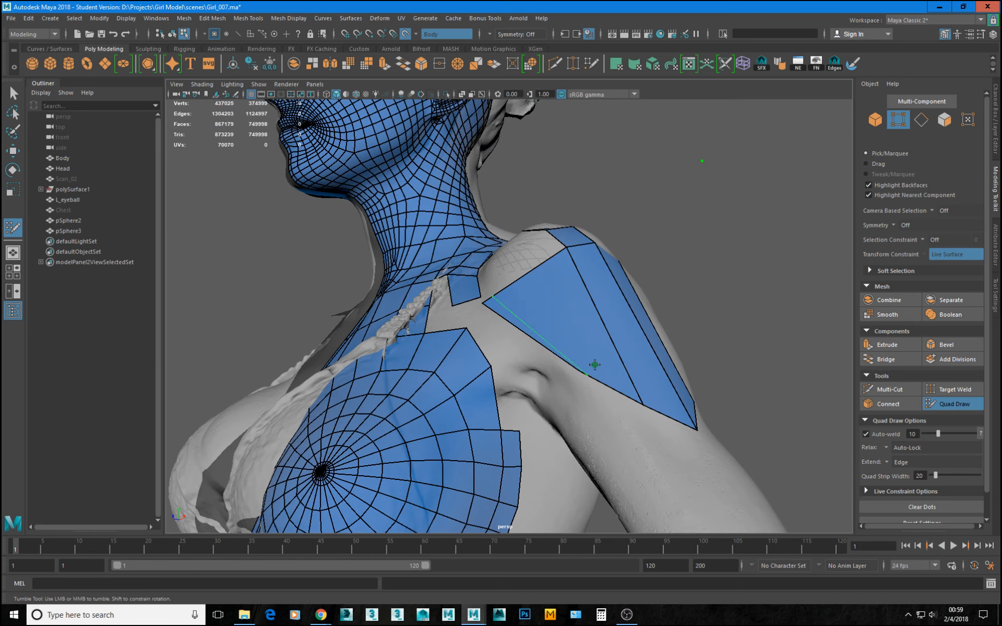
left_click(619, 390, "ctrl")
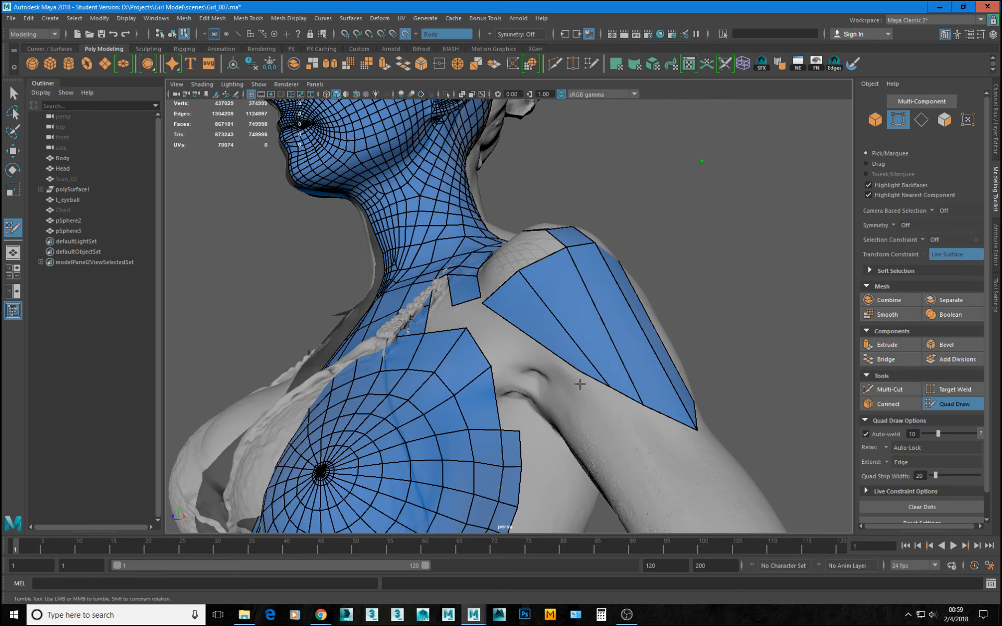
mouse_move(580, 385)
left_mouse_down("alt")
mouse_move(592, 363)
mouse_move(563, 345)
left_mouse_up("alt")
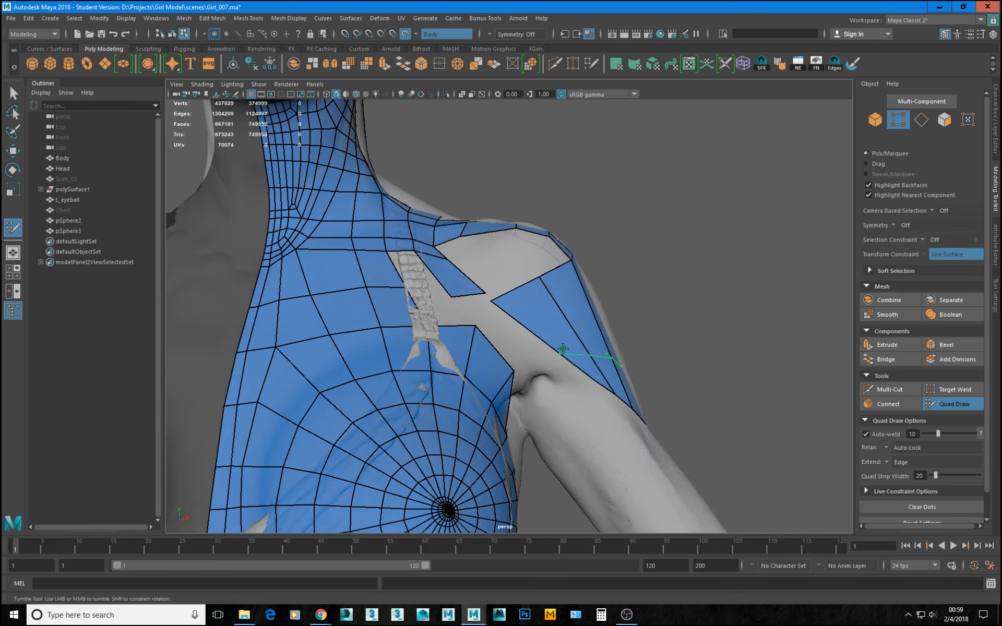
Insert a crosswise edge loop through the front deltoid patch and extend a row of quads from its upper edge into the shoulder gap.
left_click(601, 372, "ctrl")
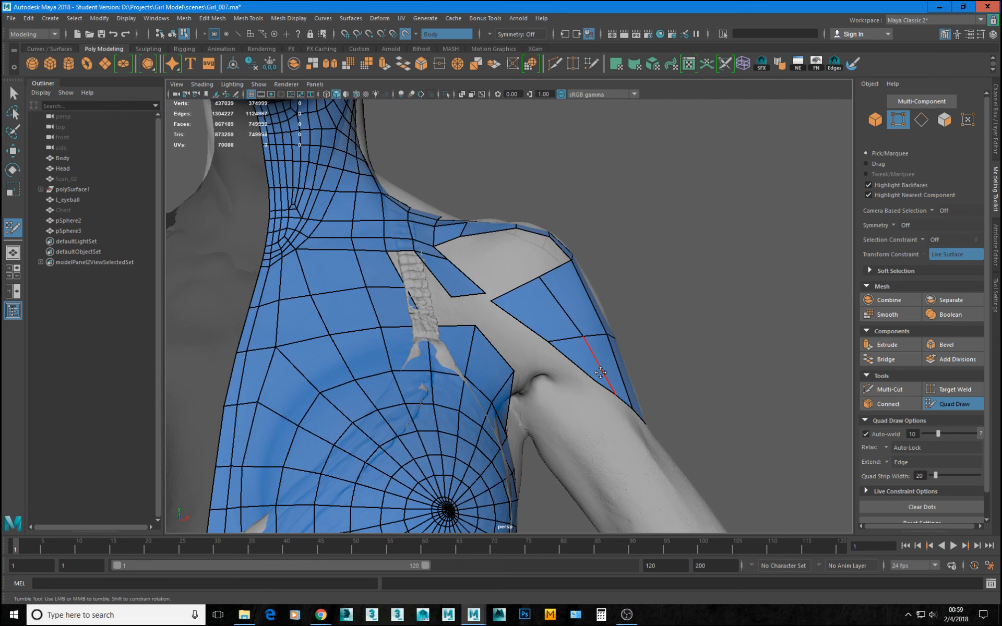
mouse_move(678, 356)
left_mouse_down("alt")
mouse_move(579, 362)
mouse_move(653, 342)
mouse_move(532, 280)
left_mouse_up("alt")
middle_click_drag(562, 331, 550, 381, "alt")
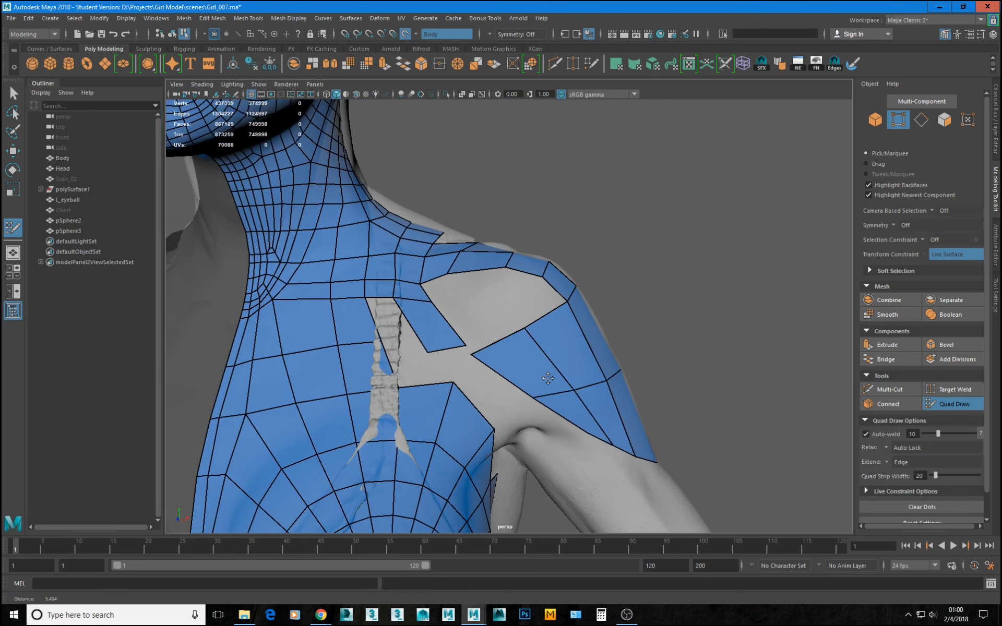
right_click_drag(550, 381, 579, 386, "alt")
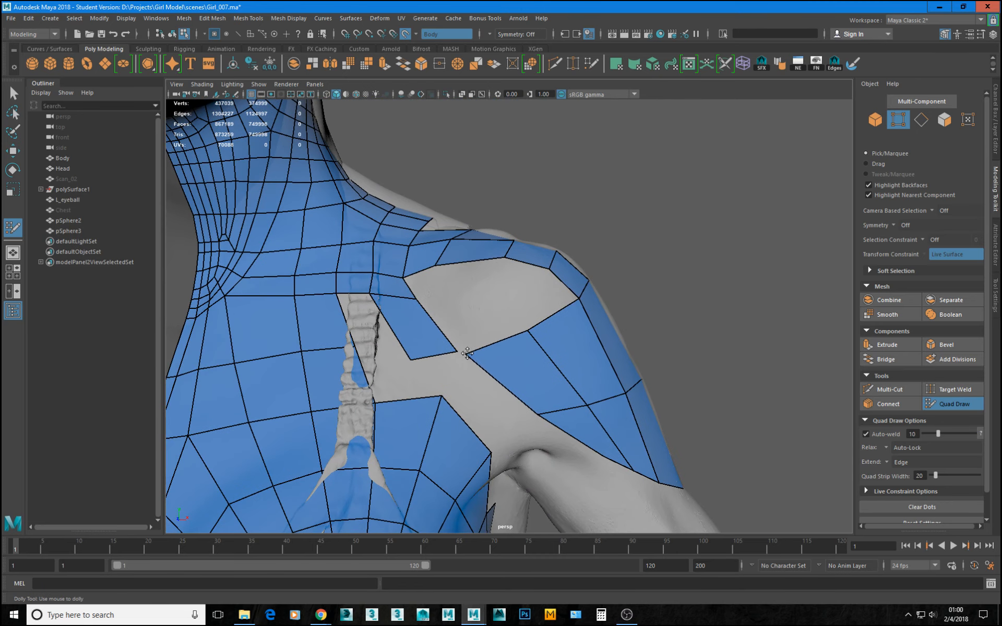
mouse_move(468, 357)
left_mouse_down("alt")
mouse_move(509, 345)
mouse_move(506, 320)
mouse_move(488, 319)
left_mouse_up("alt")
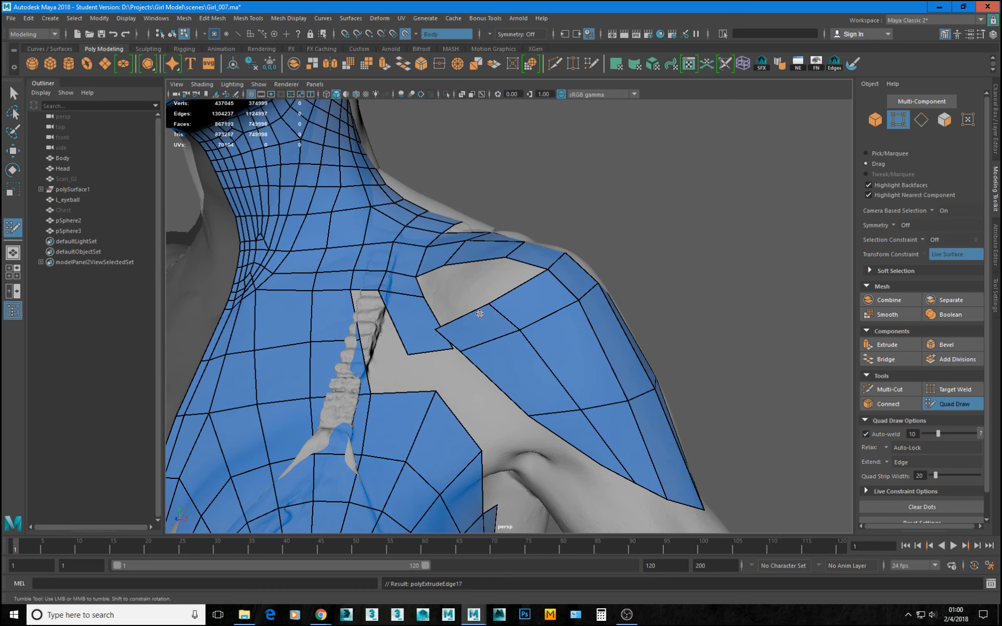
right_click_drag(435, 333, 528, 369, "alt")
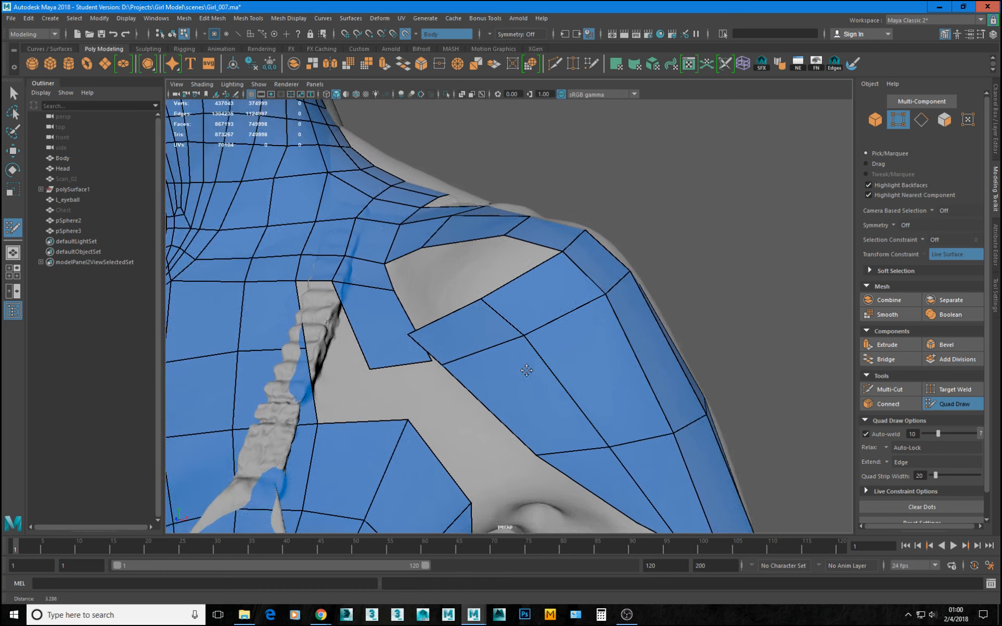
right_click_drag(389, 357, 468, 384, "alt")
middle_click_drag(382, 347, 495, 349, "alt")
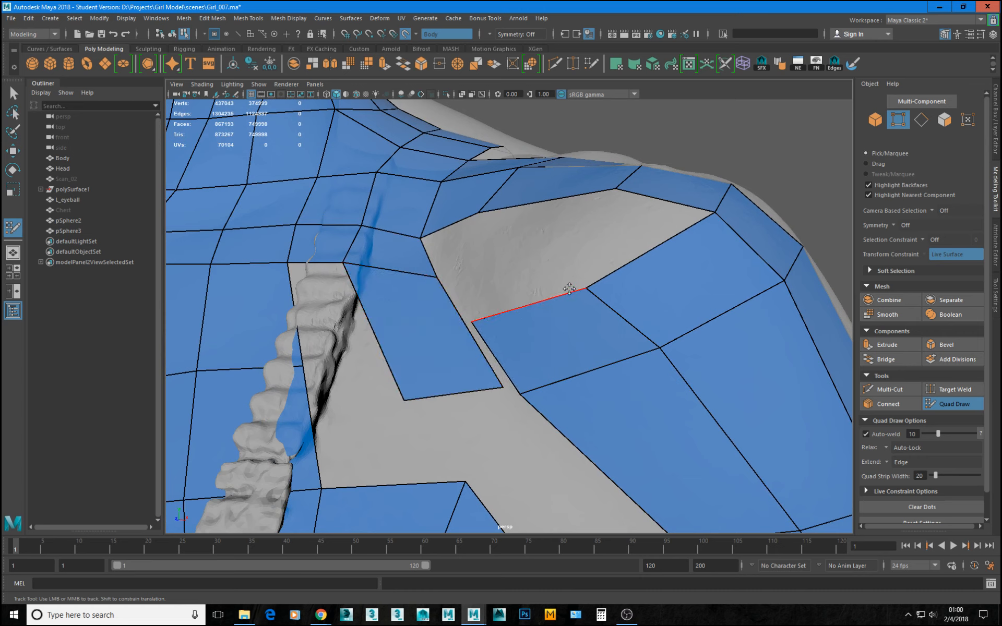
Examine the edge flow of the deltoid patch and the remaining shoulder gap from the front, side and above.
right_click_drag(594, 281, 507, 308, "alt")
left_click_drag(507, 308, 540, 278, "alt")
right_click_drag(486, 337, 551, 373, "alt")
left_click_drag(551, 374, 550, 342, "alt")
right_click_drag(550, 342, 570, 334, "alt")
left_click_drag(570, 334, 559, 309, "alt")
right_click_drag(580, 377, 526, 377, "alt")
left_click_drag(563, 420, 534, 351, "alt")
left_click_drag(600, 369, 613, 396, "alt")
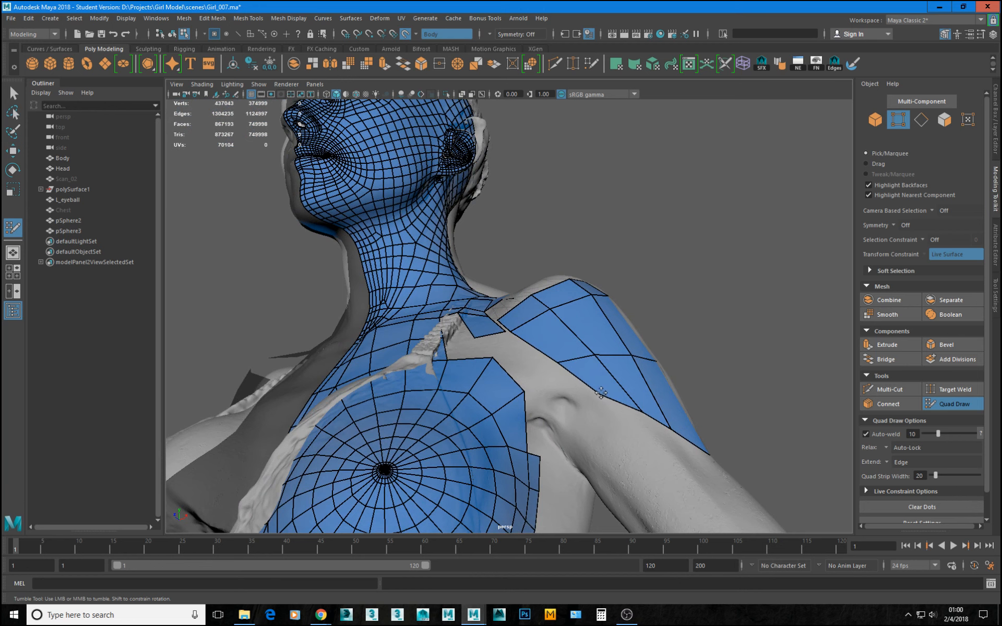
left_click_drag(533, 414, 576, 416, "alt")
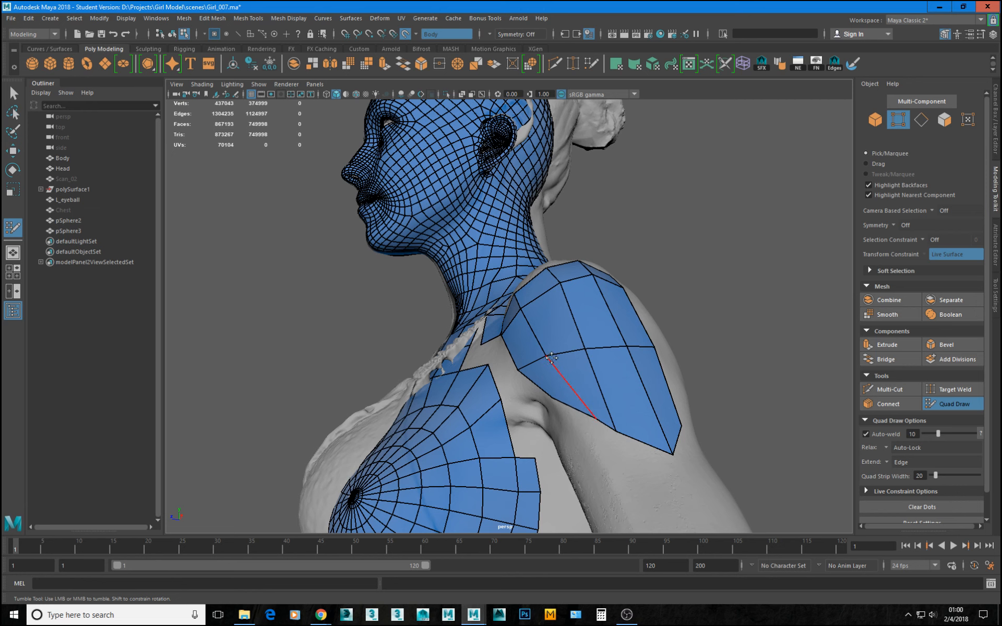
left_click_drag(549, 355, 534, 319, "alt")
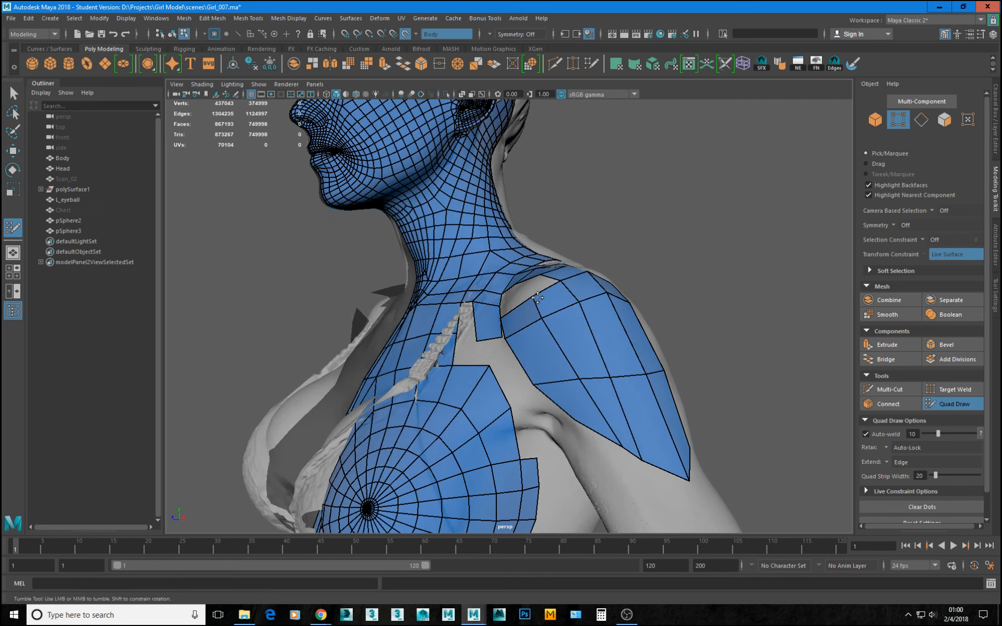
left_click_drag(543, 316, 552, 314)
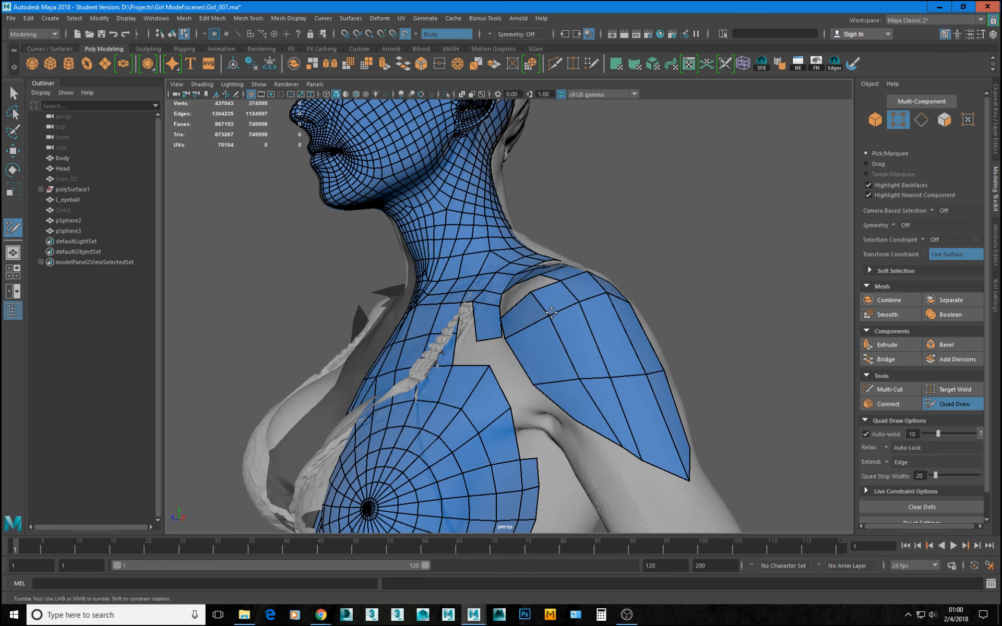
left_click_drag(575, 380, 594, 407)
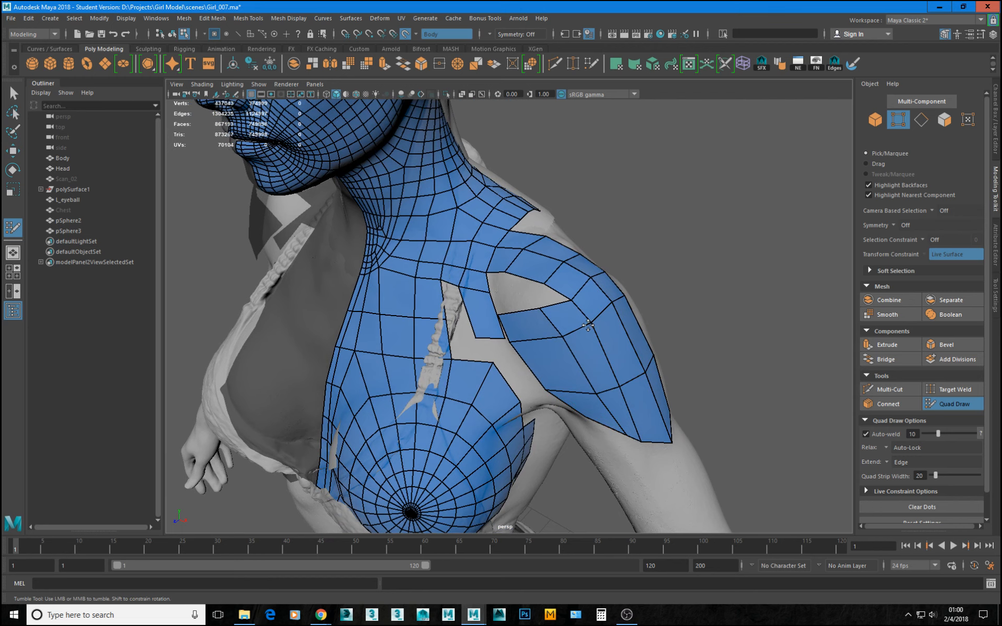
left_click_drag(608, 305, 619, 312)
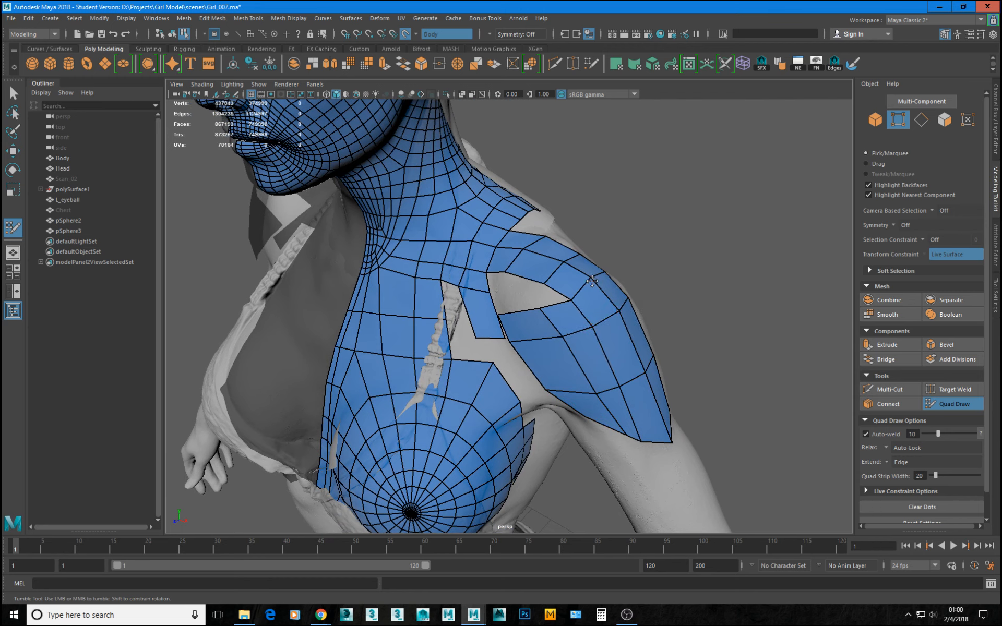
left_click_drag(592, 283, 566, 323, "alt")
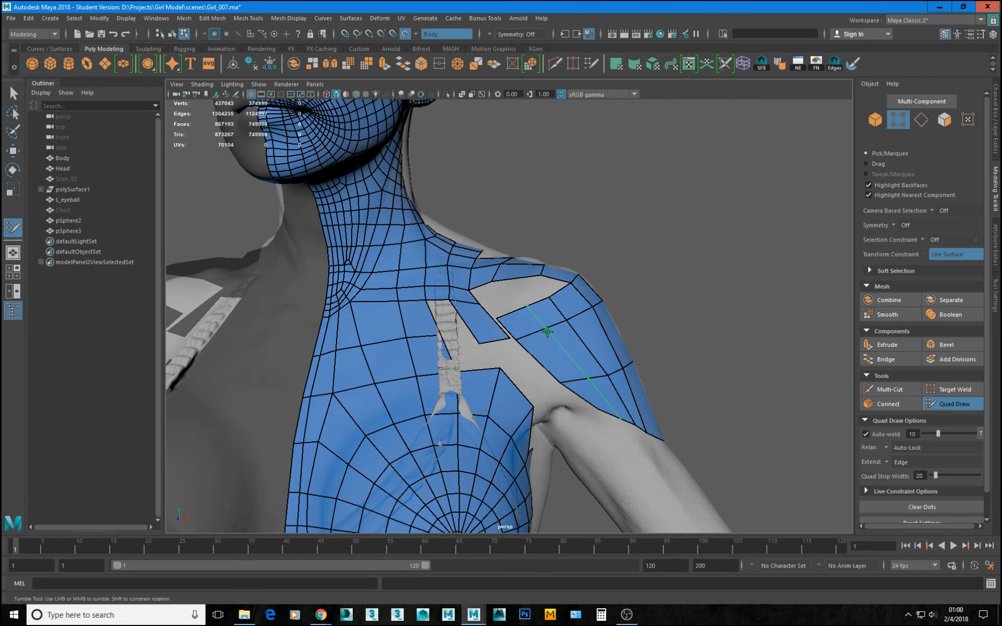
Insert a lengthwise edge loop through the deltoid patch's inner column and extend quads from the new narrow column up to the shoulder strip.
left_click(544, 362, "ctrl")
mouse_move(553, 340)
left_mouse_down("alt")
mouse_move(500, 340)
mouse_move(488, 278)
left_mouse_up("alt")
key("Tab")
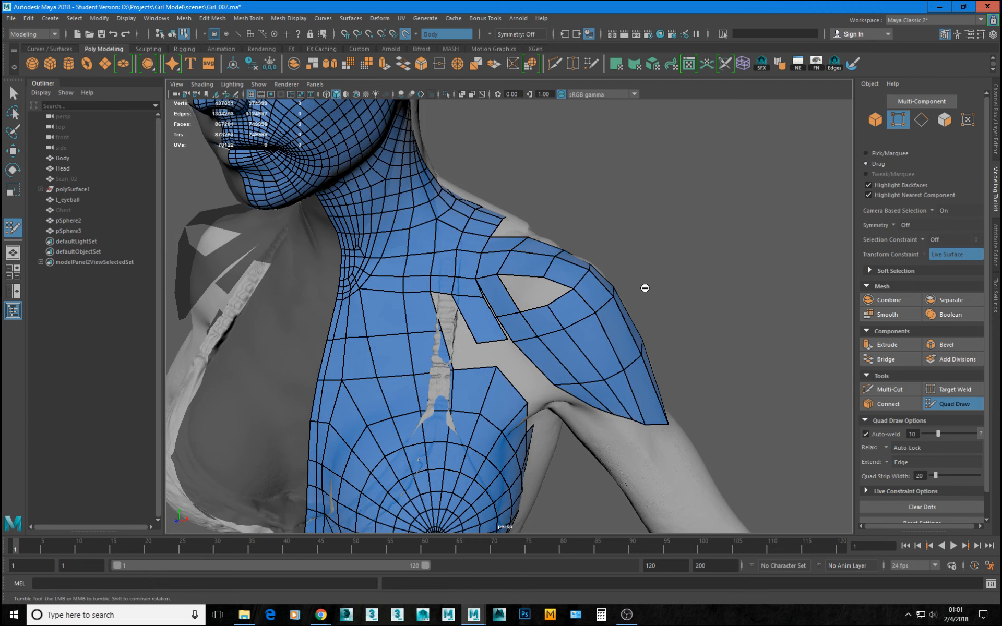
left_click_drag(539, 320, 508, 295, "alt")
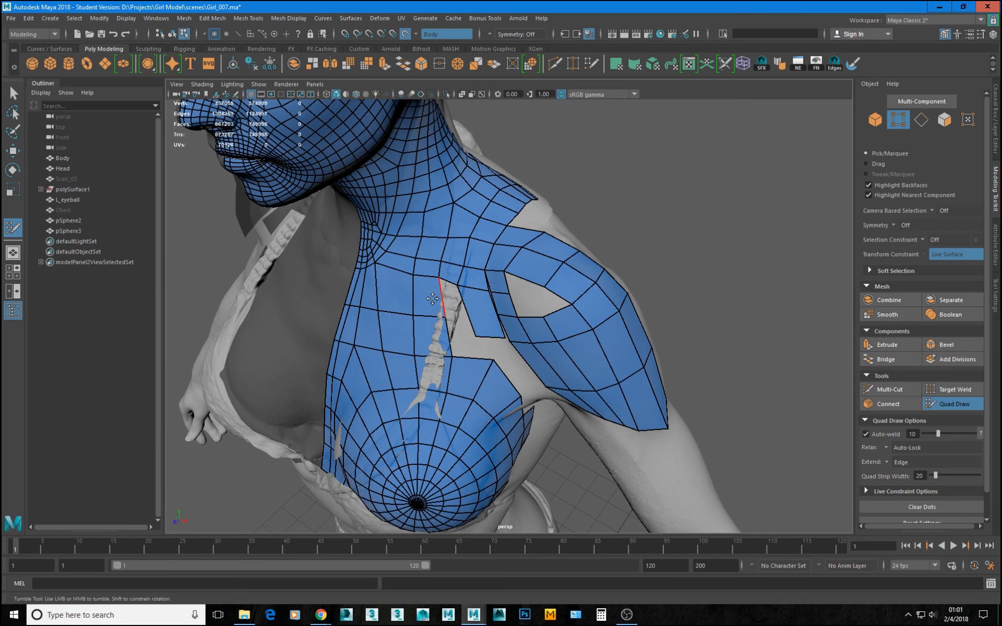
Weld the inner vertices of the new quads to the edge of the strip below the collarbone.
scroll(441, 287, "up", 5)
left_click(452, 266, "shift")
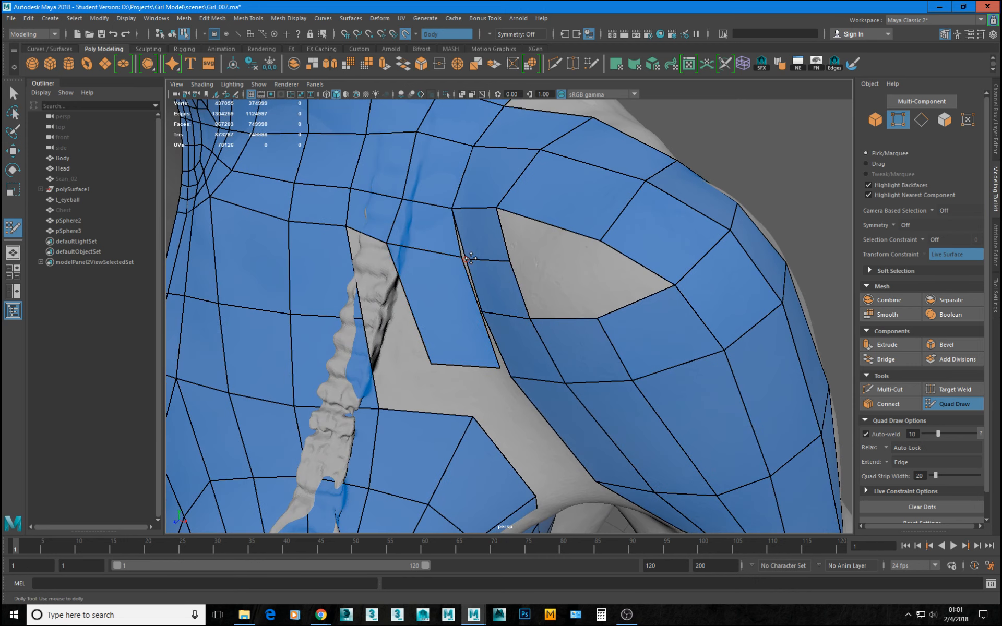
left_click_drag(523, 307, 527, 261, "alt")
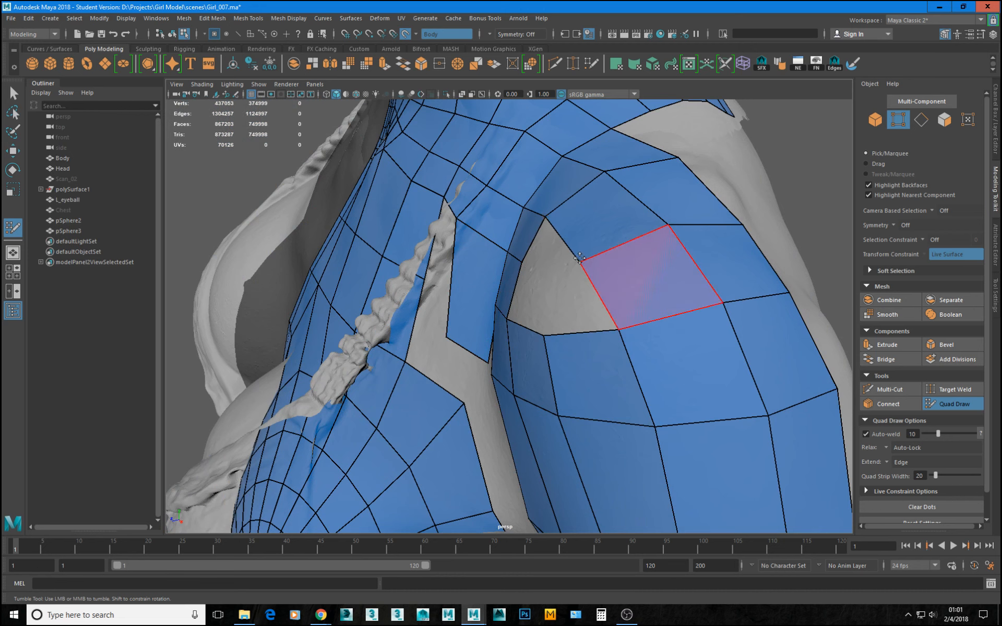
left_click_drag(548, 214, 543, 262, "alt")
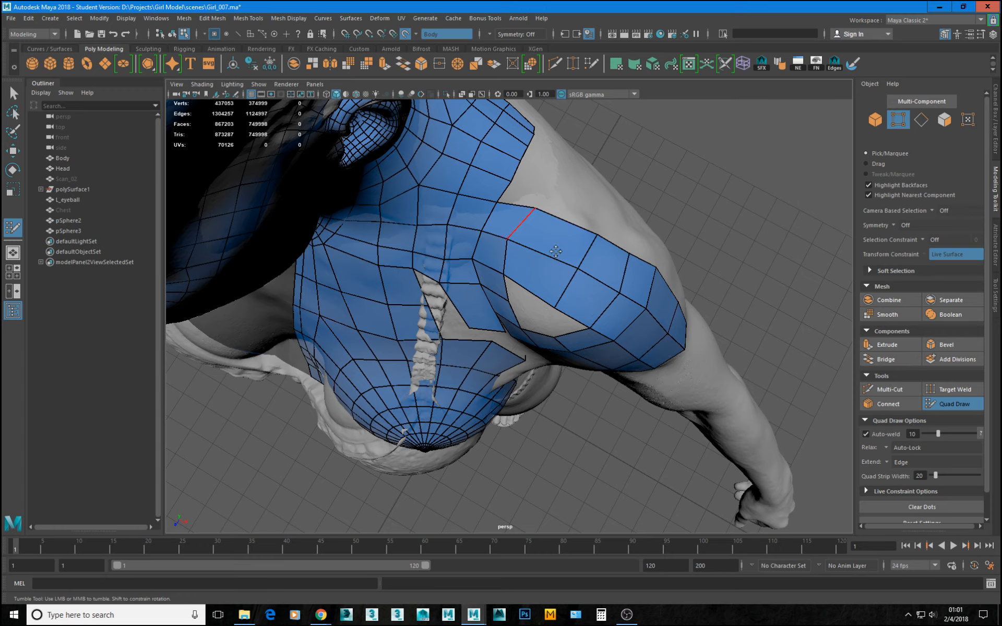
left_click_drag(525, 222, 570, 246, "alt")
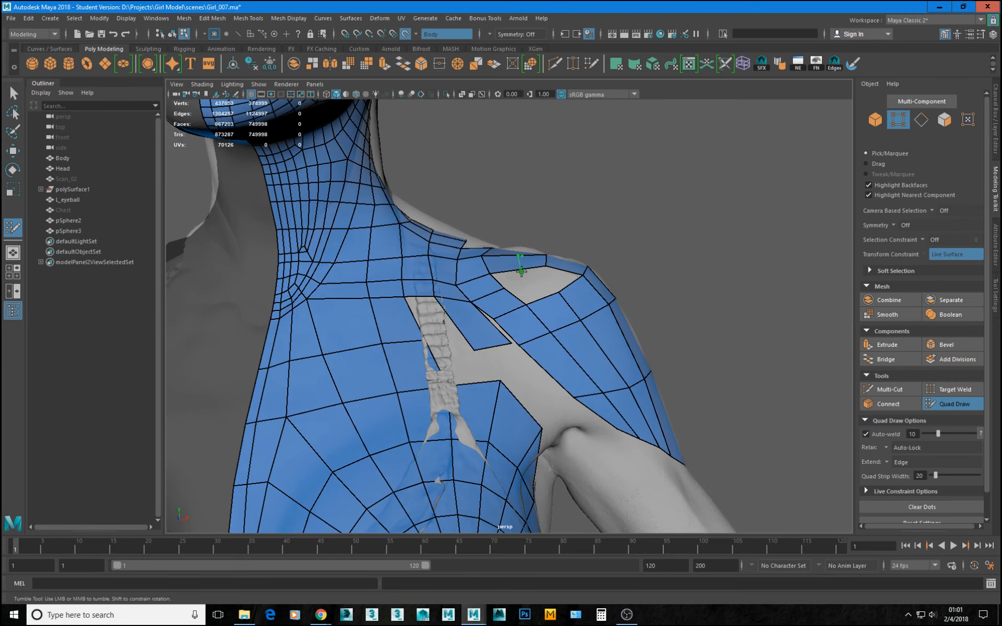
Insert an edge loop across the shoulder strip above the remaining hole.
left_click(513, 285, "ctrl")
left_click_drag(532, 291, 545, 241, "alt")
key("ctrl+z")
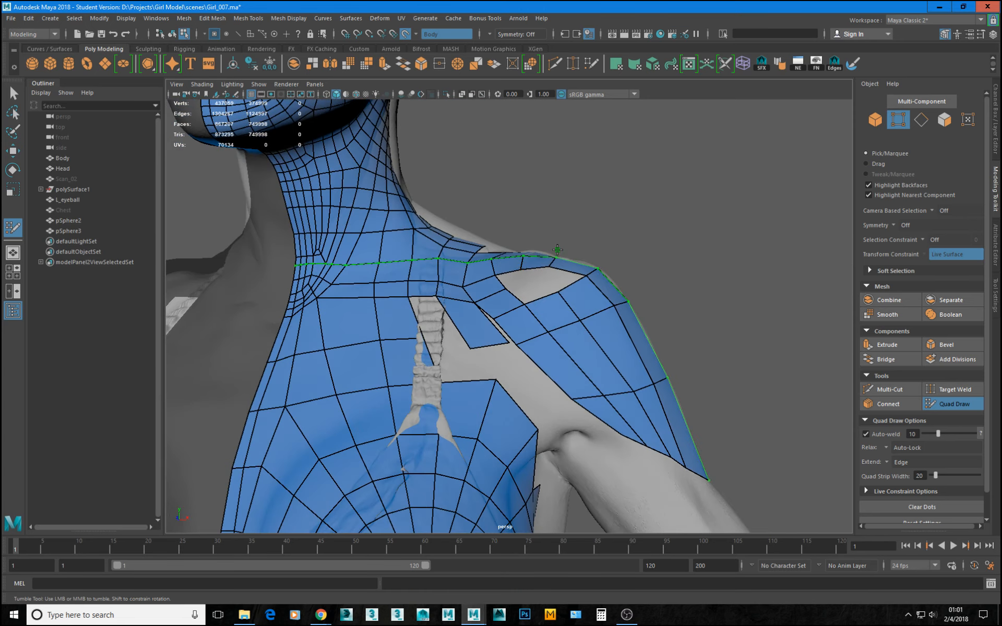
Save the scene and reactivate Quad Draw on the pSphere2 retopology mesh.
key("ctrl+s")
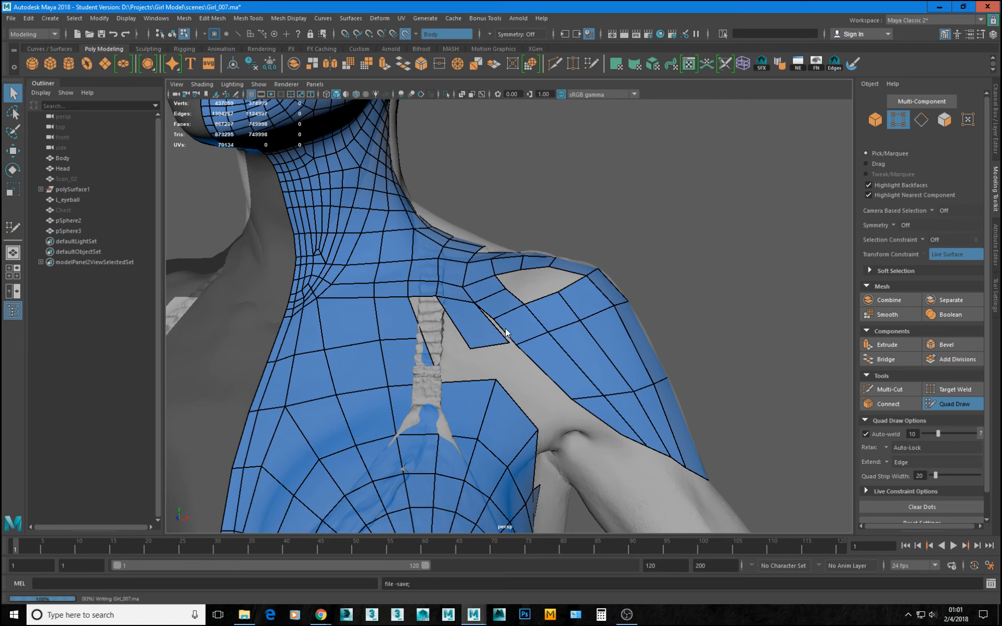
scroll(505, 328, "up", 5)
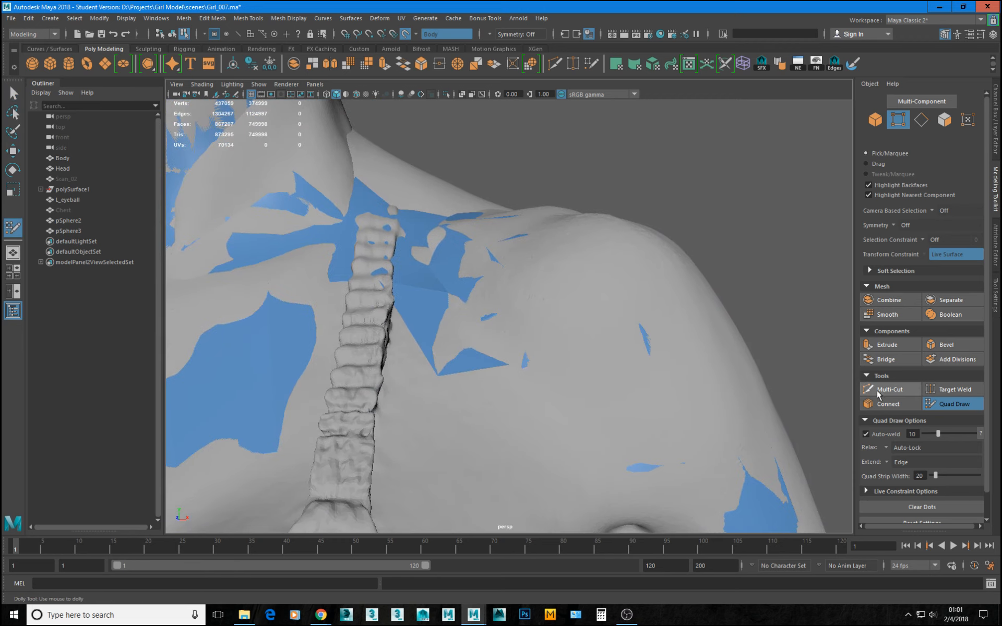
key("ctrl+z")
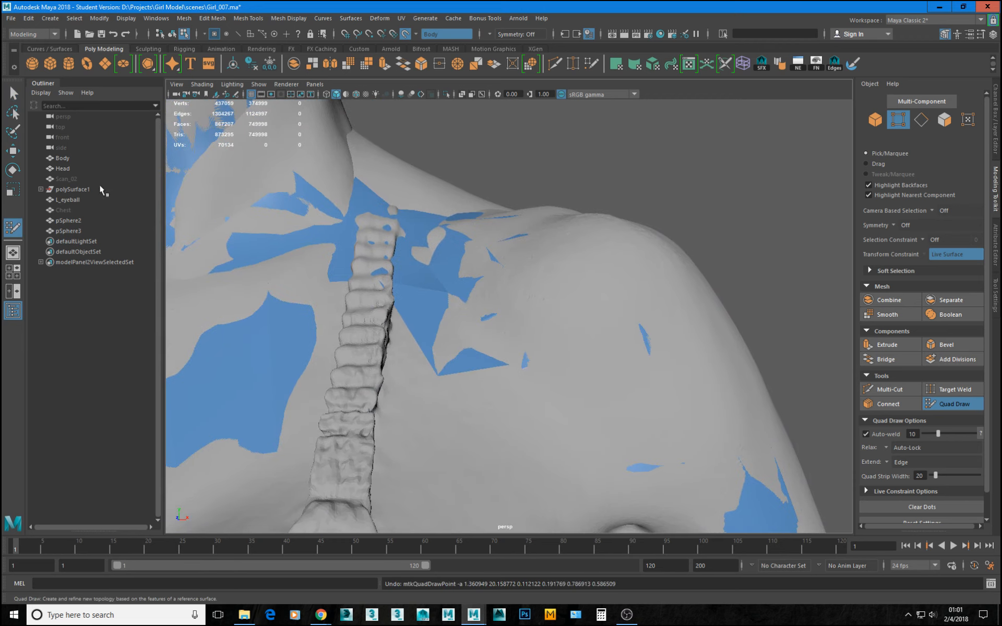
left_click(67, 220)
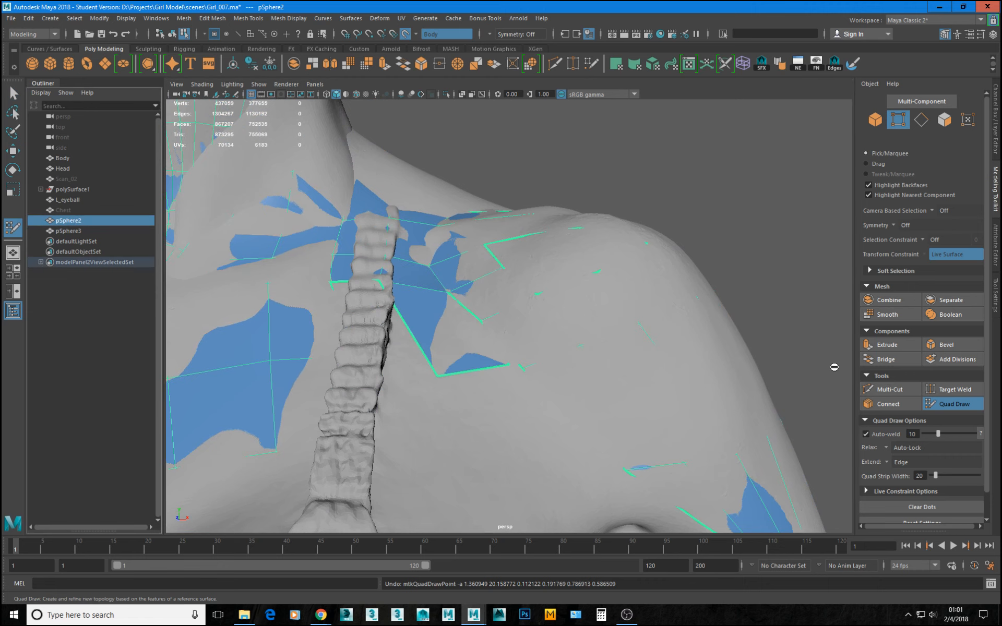
left_click(954, 403)
Insert an edge loop across the quad strip below the collarbone and weld its free outer corner to the deltoid patch.
left_click_drag(536, 332, 444, 333, "alt")
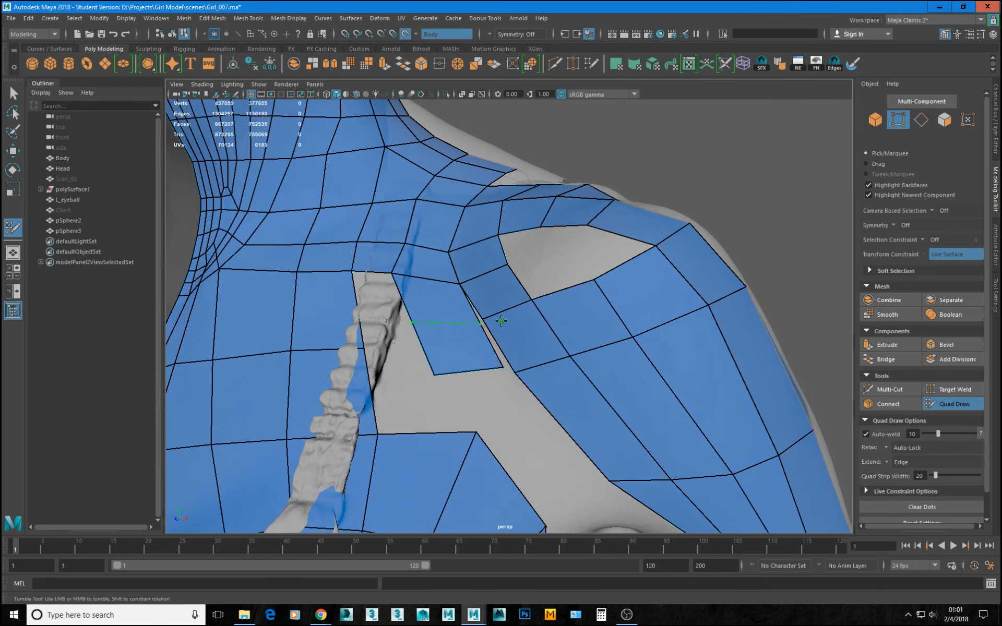
left_click(469, 332, "shift")
left_click_drag(500, 367, 511, 366)
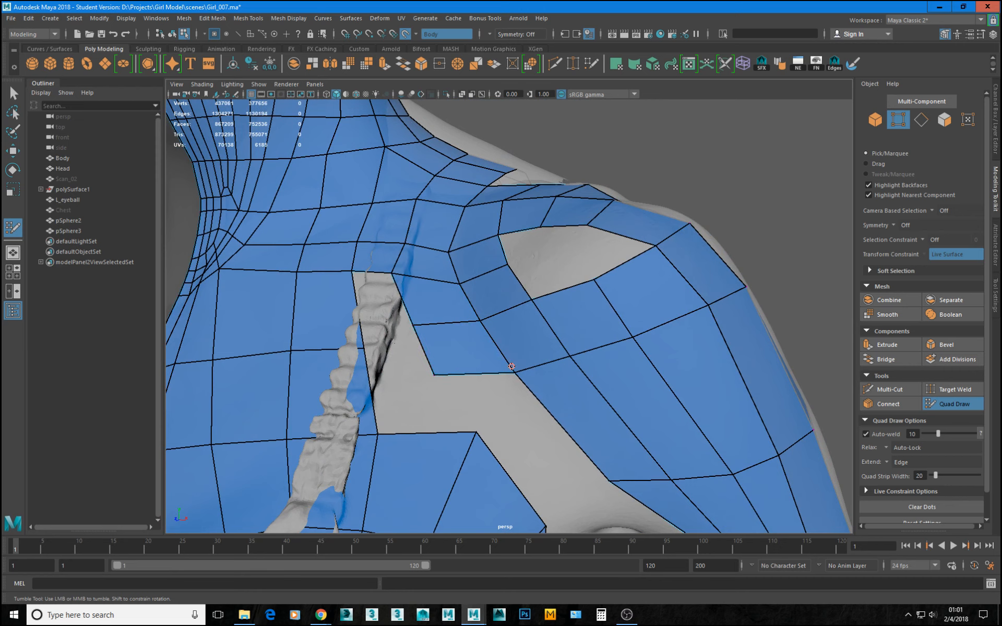
left_click_drag(563, 336, 541, 373, "alt")
left_click_drag(543, 334, 545, 295, "alt")
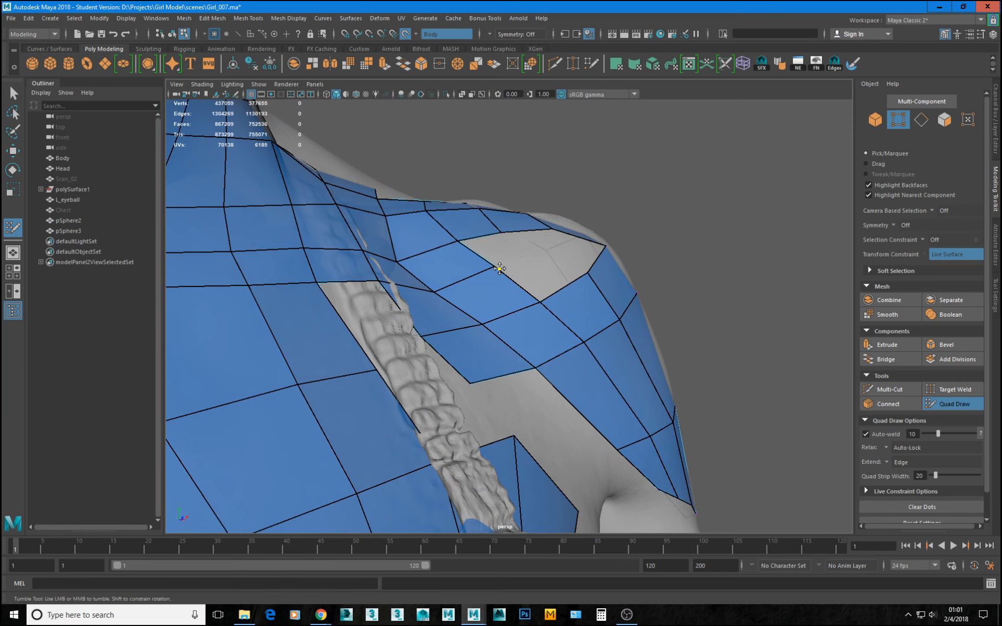
key("ctrl+z")
Examine the topology around the chest, armpit and deltoid from several angles.
left_click_drag(492, 267, 533, 379, "alt")
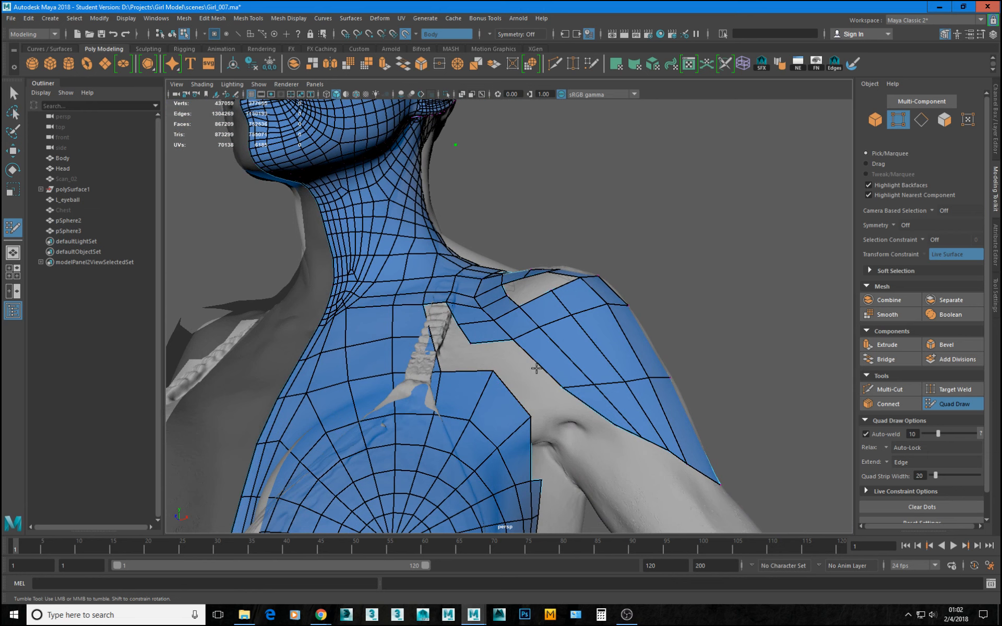
mouse_move(556, 365)
left_mouse_down("alt")
mouse_move(595, 368)
mouse_move(574, 360)
left_mouse_up("alt")
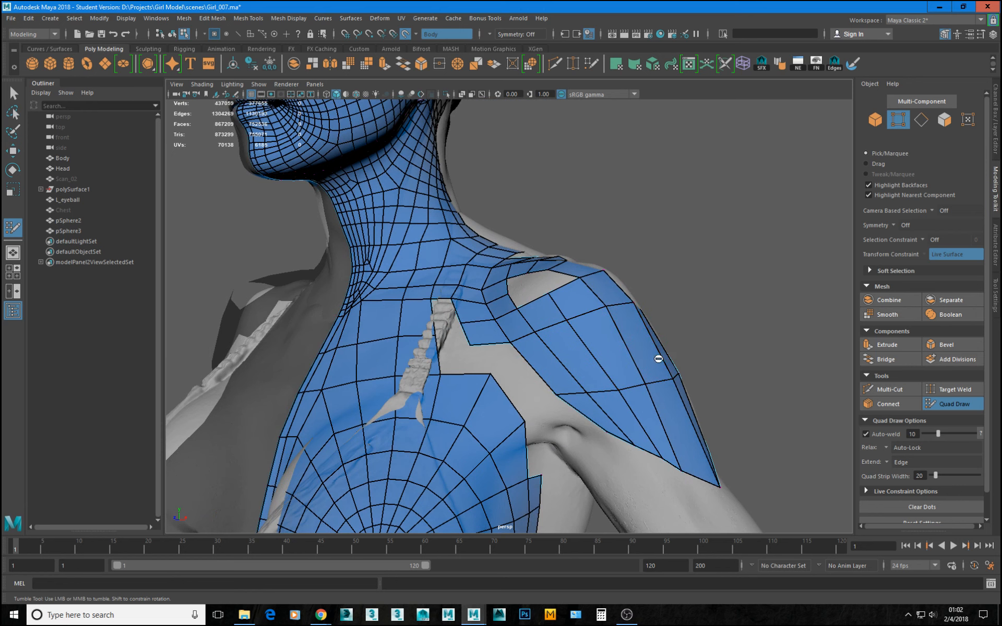
left_click_drag(658, 358, 681, 350, "alt")
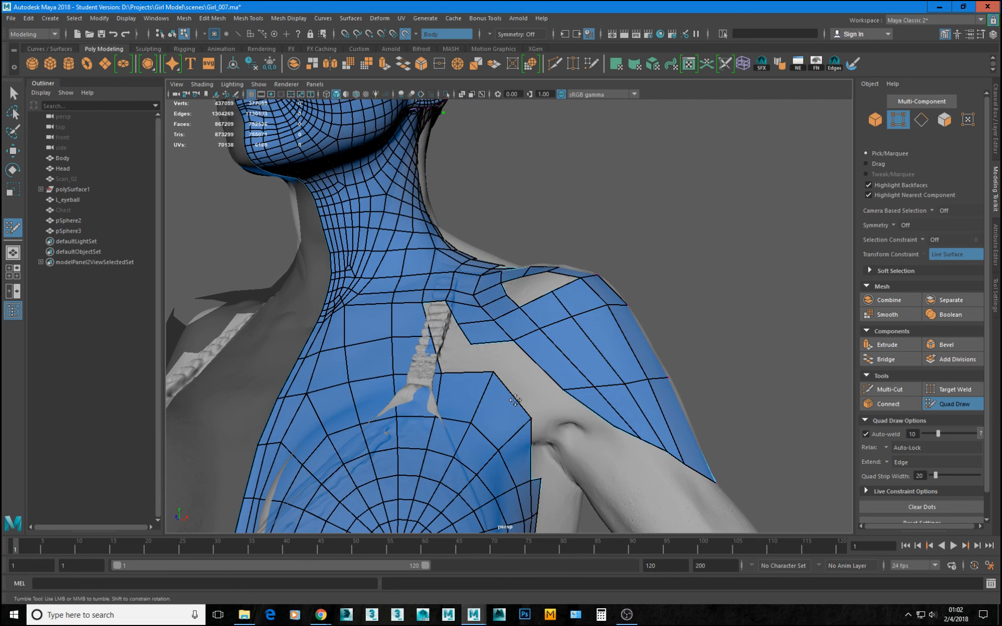
middle_click_drag(478, 465, 563, 312, "alt")
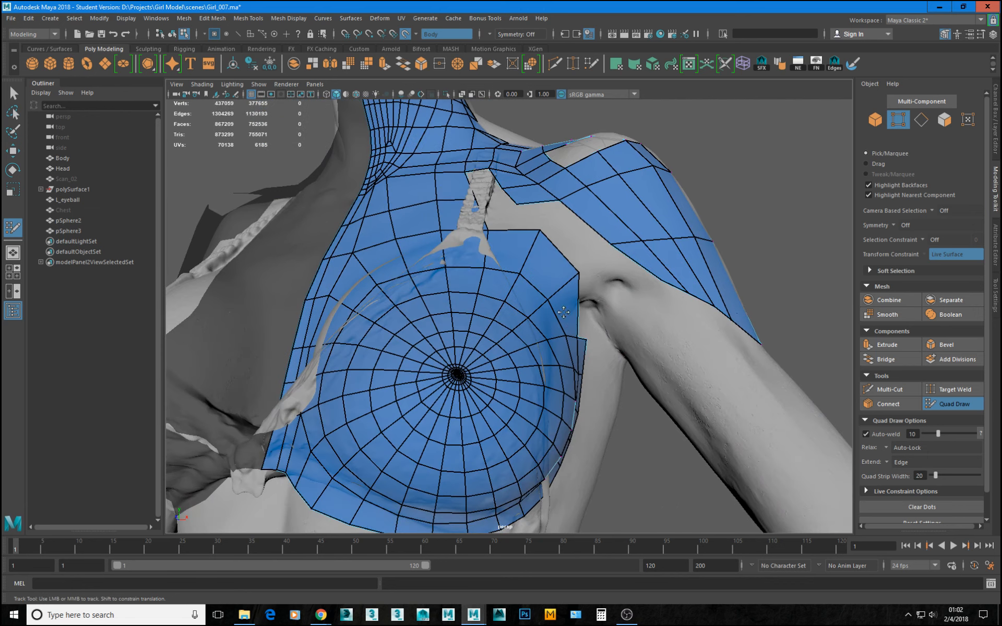
left_click_drag(571, 296, 499, 325, "alt")
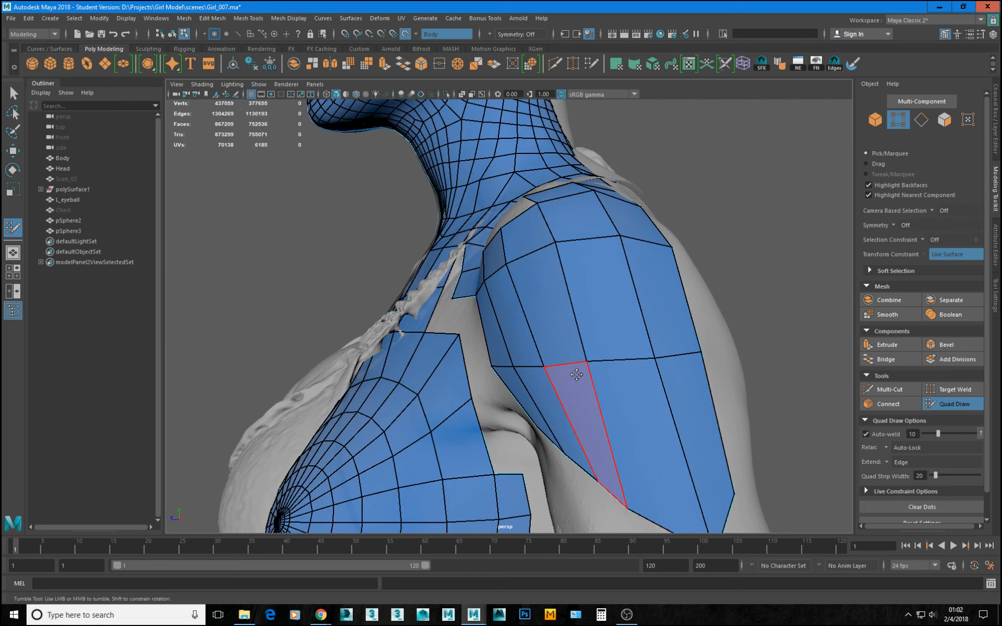
mouse_move(588, 361)
left_mouse_down()
mouse_move(604, 361)
mouse_move(559, 364)
left_mouse_up()
right_click_drag(559, 364, 536, 324, "alt")
left_click_drag(536, 324, 473, 265, "alt")
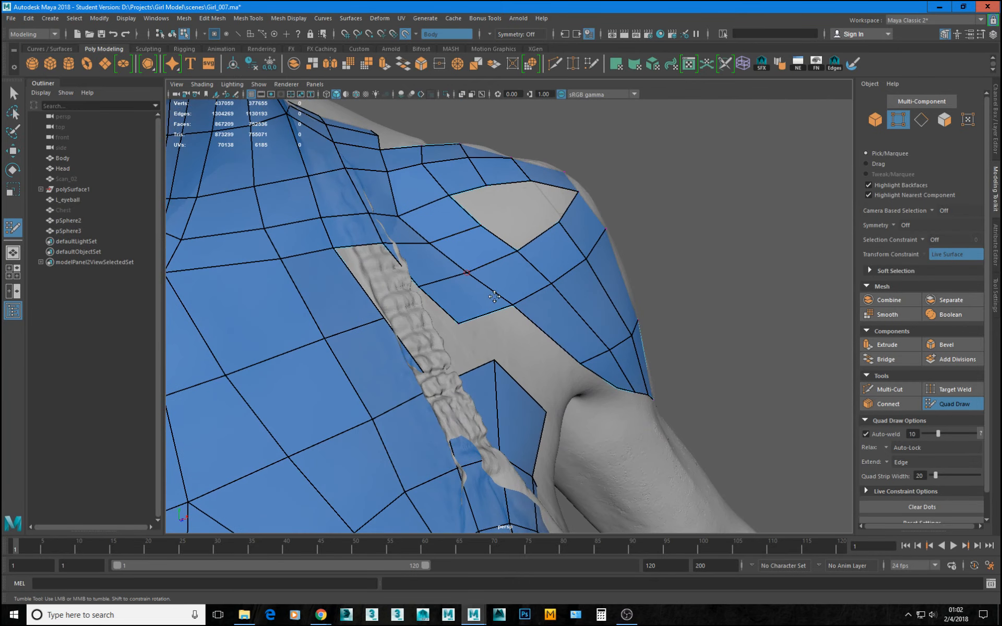
Nudge the vertices between the collarbone strip and the front deltoid to even out the quads.
left_click_drag(510, 305, 507, 310)
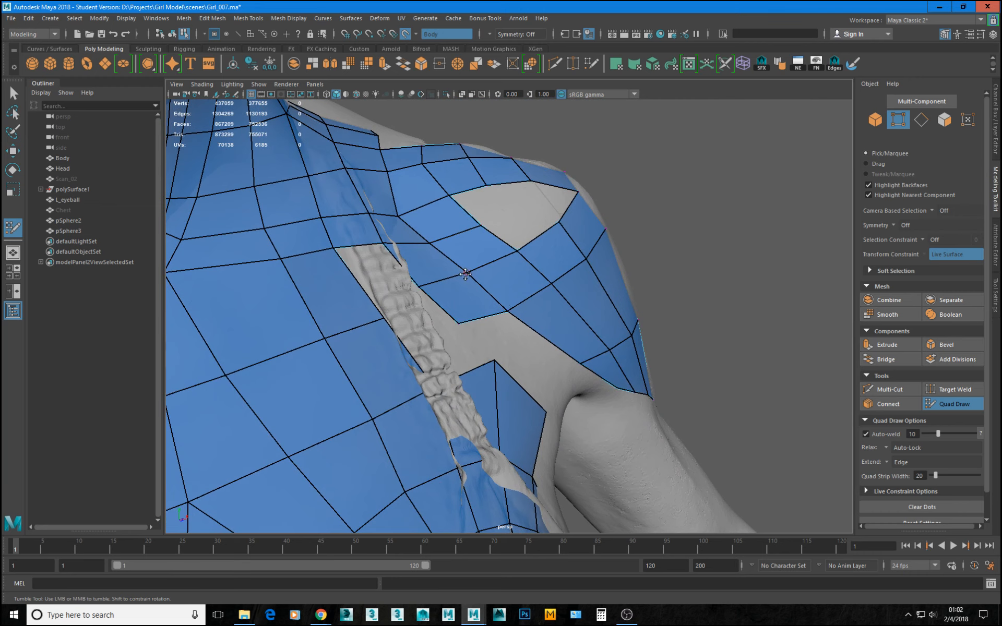
left_click_drag(465, 274, 463, 278)
left_click_drag(399, 216, 407, 214)
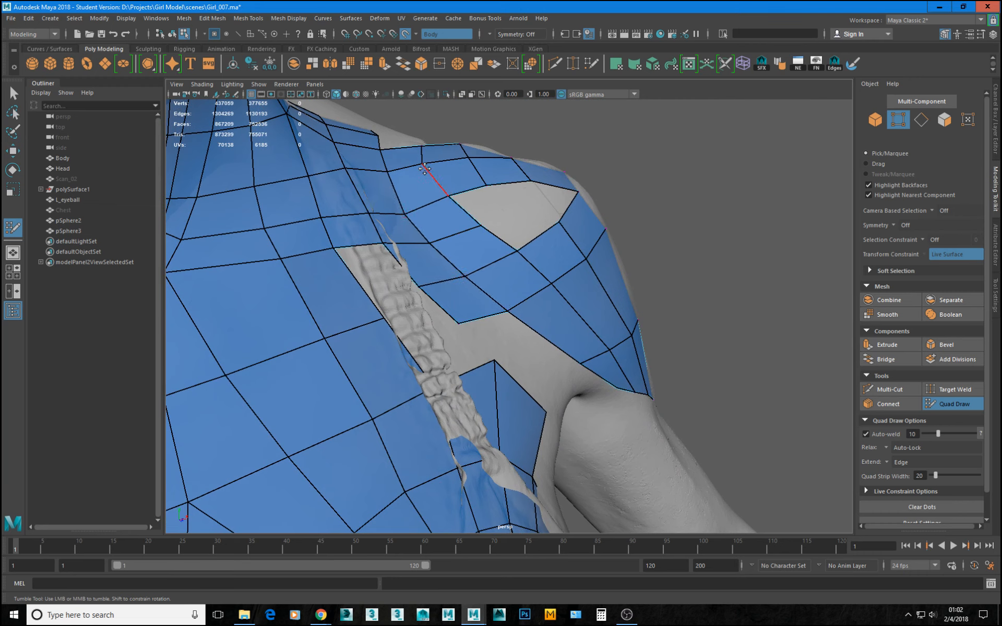
Nudge the front deltoid vertices to even out the quads and straighten the patch's outer border down the upper arm.
left_click_drag(425, 165, 425, 159)
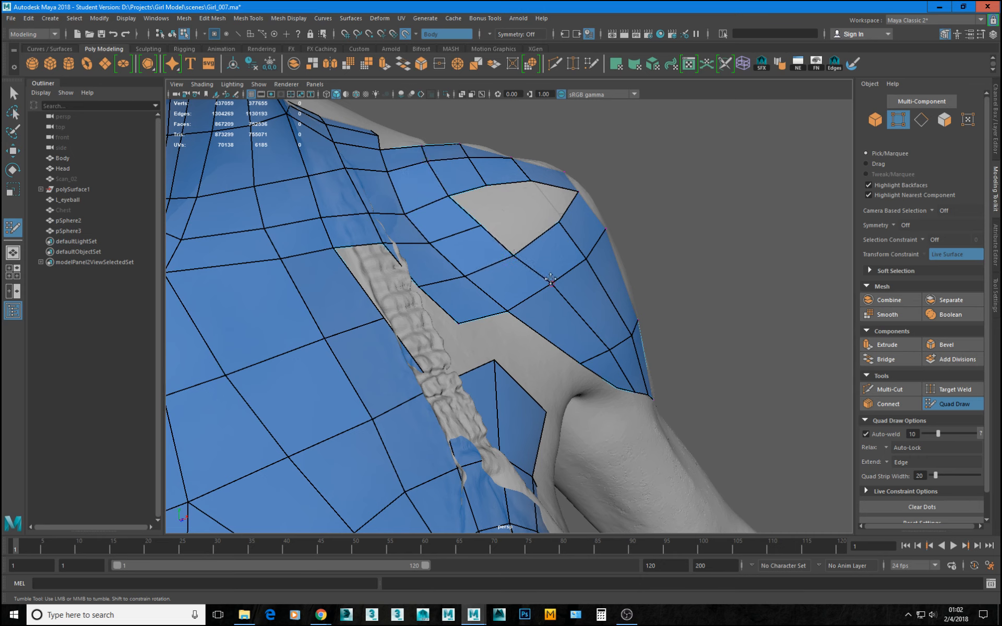
left_click_drag(551, 282, 550, 288)
mouse_move(613, 351)
left_mouse_down()
mouse_move(579, 319)
mouse_move(384, 310)
mouse_move(514, 340)
mouse_move(564, 315)
mouse_move(590, 286)
mouse_move(610, 340)
left_mouse_up()
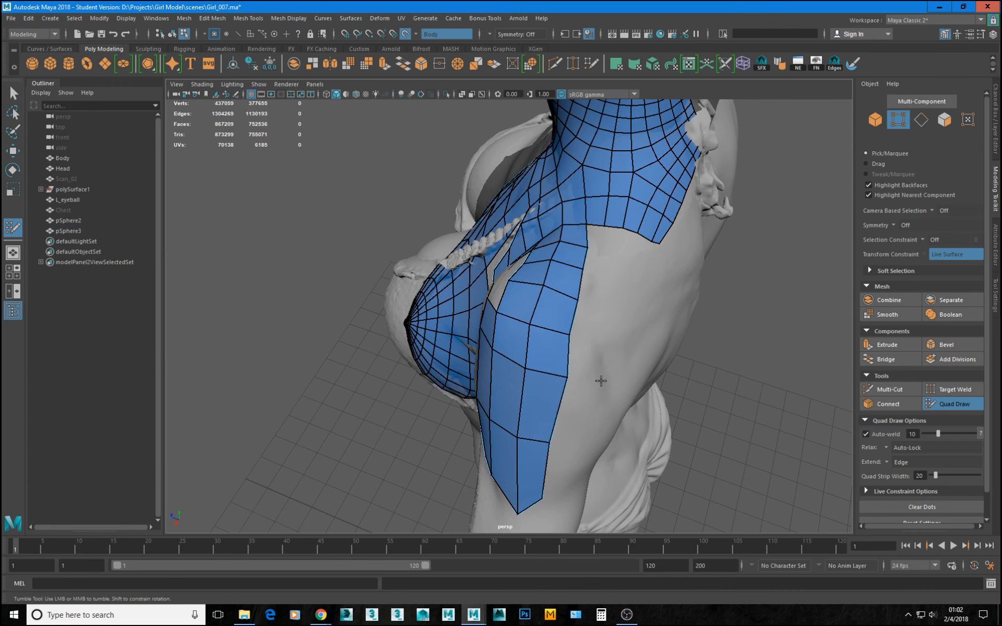
left_click_drag(601, 381, 581, 368, "alt")
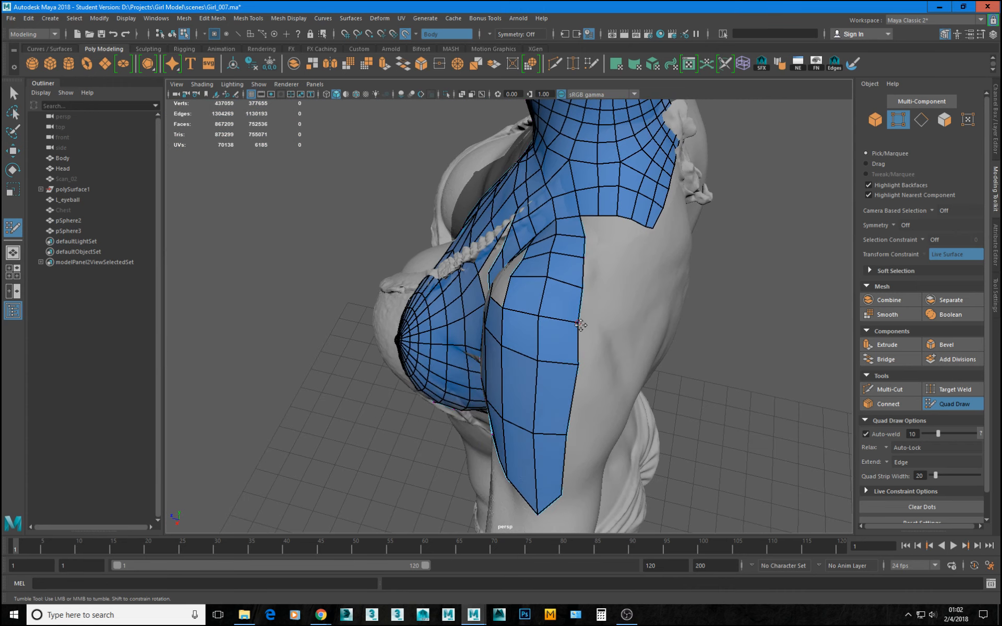
left_click_drag(581, 326, 585, 318)
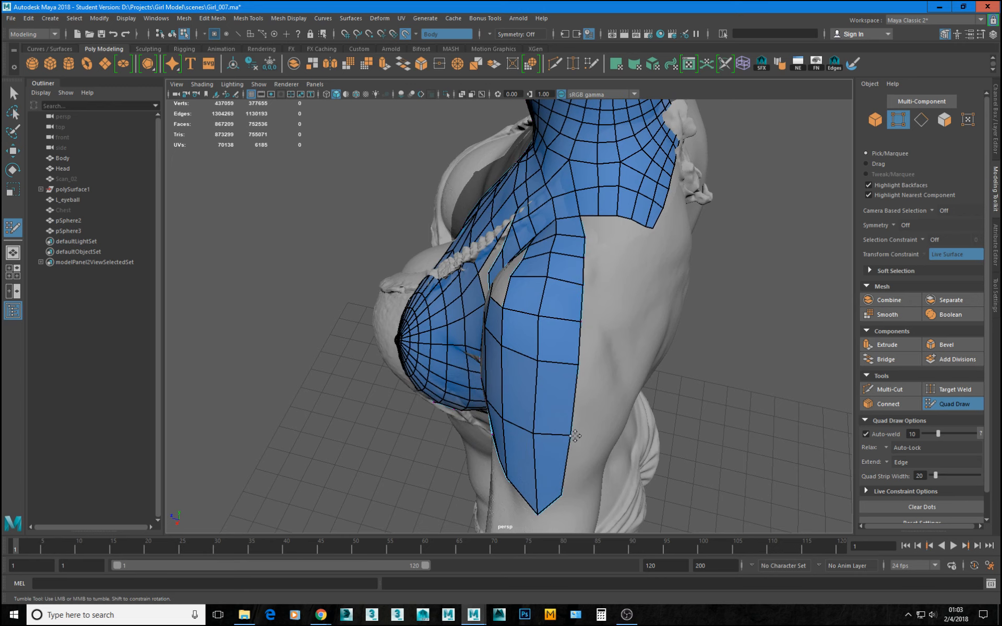
mouse_move(568, 435)
left_mouse_down("alt")
mouse_move(555, 516)
mouse_move(554, 497)
mouse_move(600, 494)
mouse_move(501, 524)
mouse_move(513, 442)
mouse_move(579, 441)
mouse_move(586, 430)
mouse_move(478, 432)
mouse_move(509, 433)
mouse_move(512, 398)
mouse_move(573, 458)
mouse_move(564, 453)
left_mouse_up("alt")
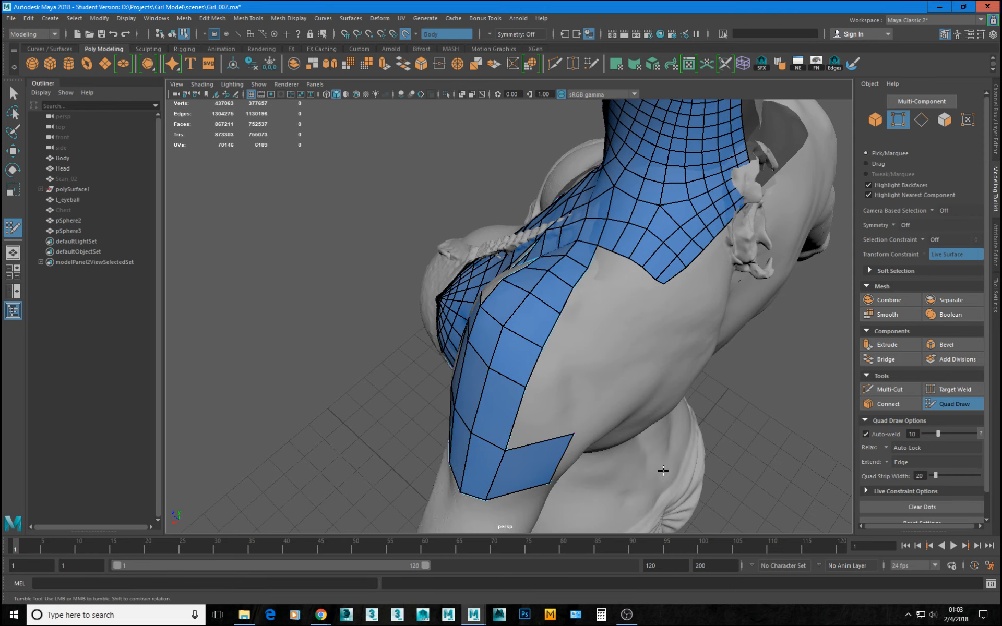
Extend a column of quads from the deltoid patch's outer border onto the back of the shoulder and weld their adjoining corners.
mouse_move(663, 471)
left_mouse_down("alt")
mouse_move(679, 413)
mouse_move(555, 351)
mouse_move(584, 365)
mouse_move(540, 386)
mouse_move(477, 367)
mouse_move(454, 342)
mouse_move(470, 345)
mouse_move(486, 367)
mouse_move(466, 377)
mouse_move(490, 363)
mouse_move(480, 339)
mouse_move(488, 303)
left_mouse_up("alt")
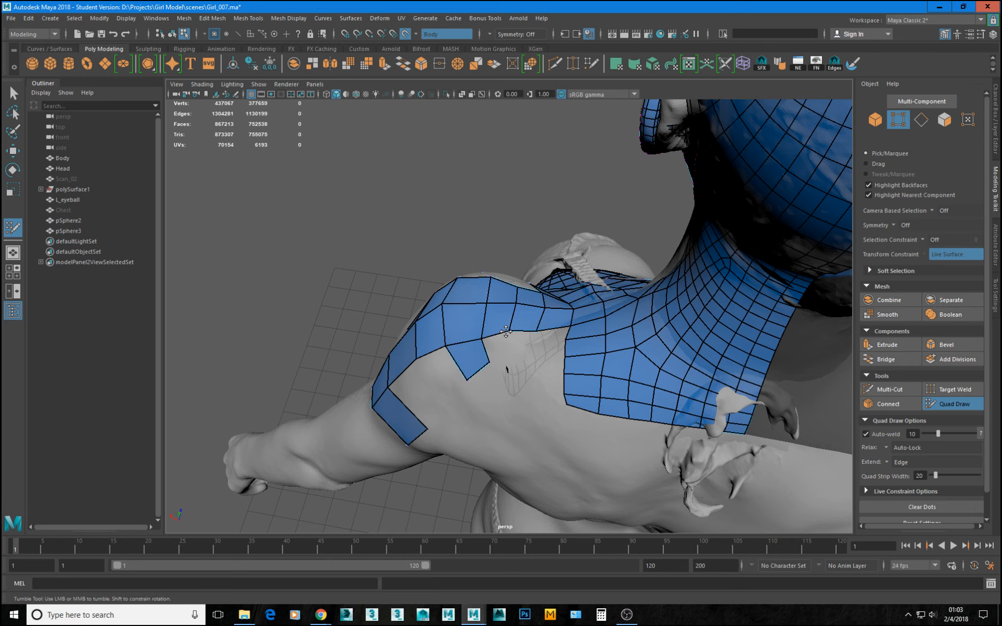
left_click_drag(410, 406, 472, 366, "alt")
key("Tab")
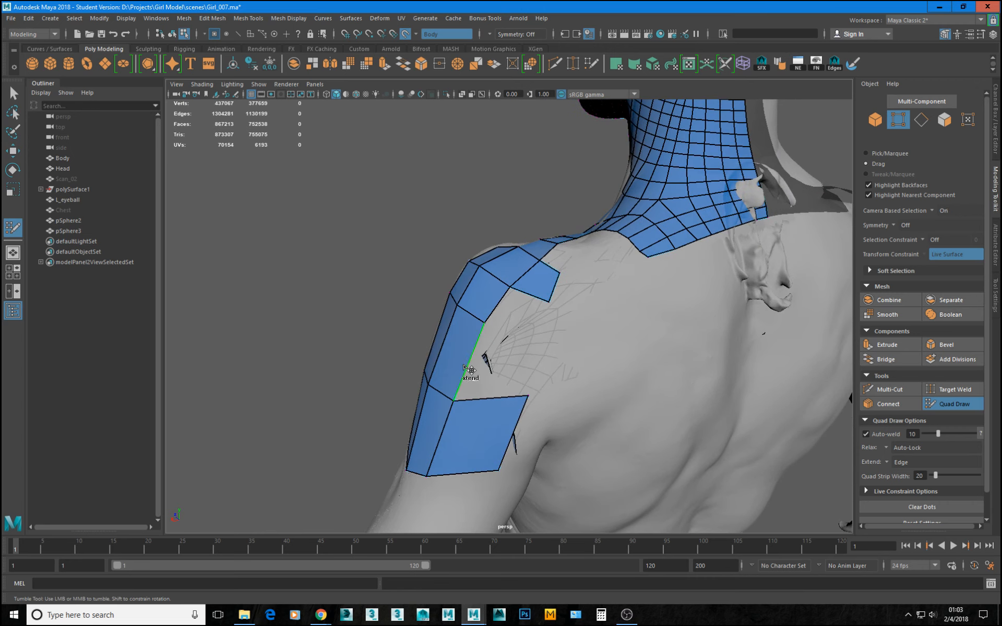
middle_click_drag(464, 367, 507, 377)
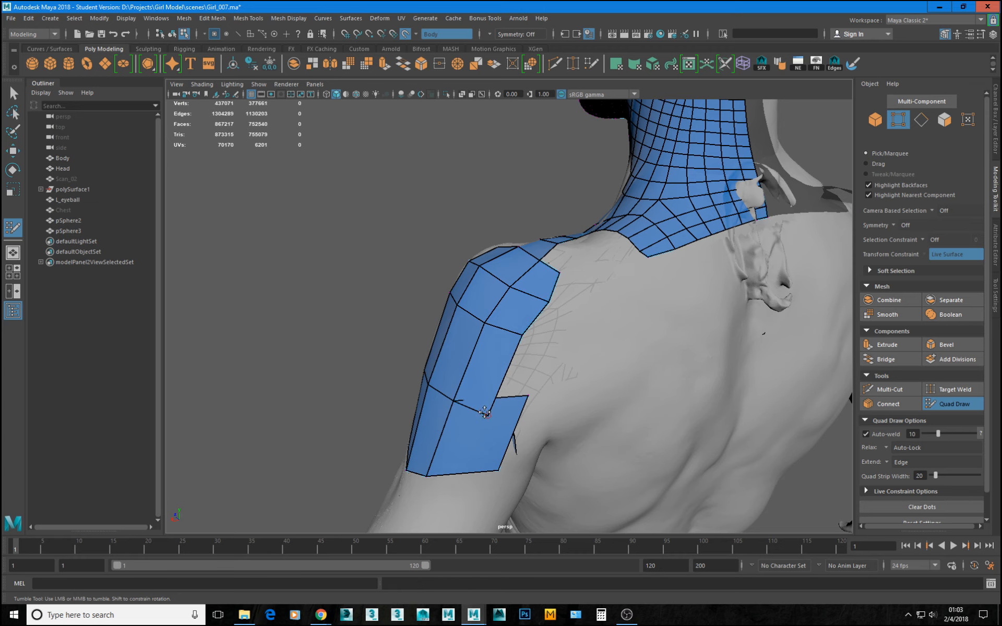
left_click_drag(489, 413, 529, 396)
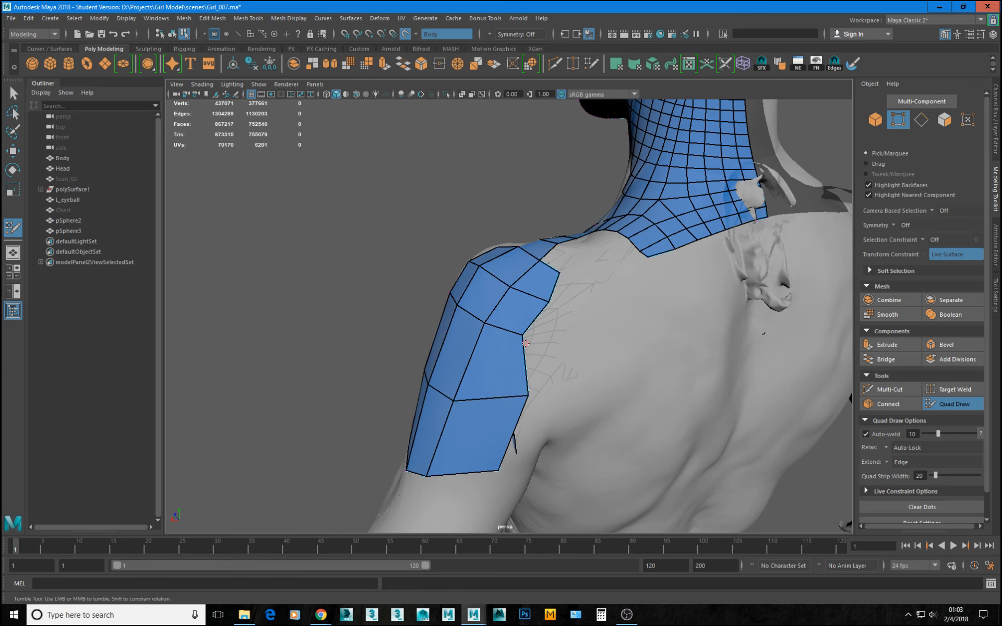
left_click_drag(523, 337, 479, 371)
middle_click_drag(479, 370, 489, 388, "alt")
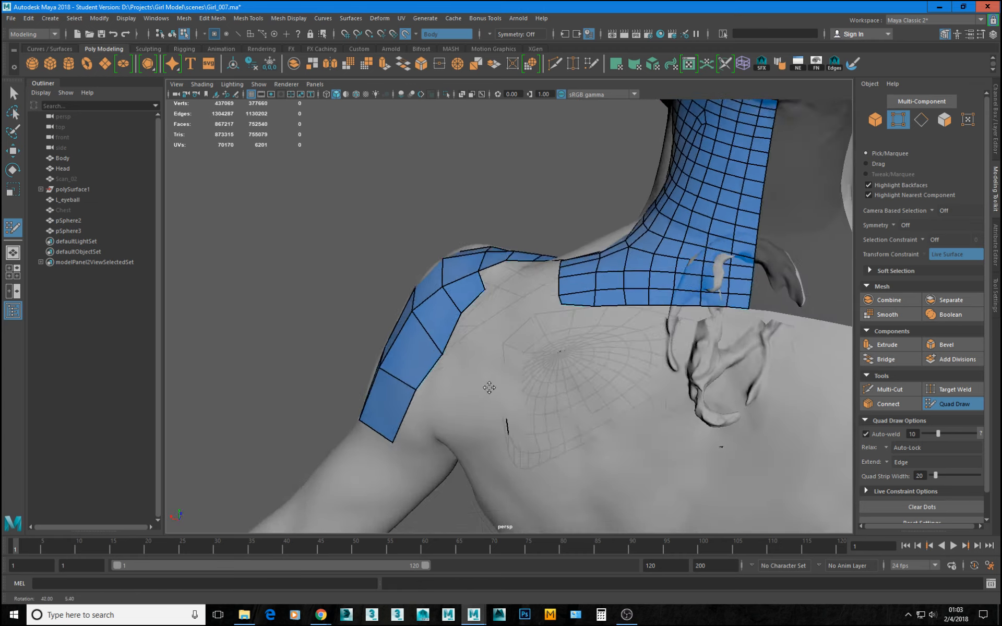
left_click_drag(489, 387, 535, 350, "alt")
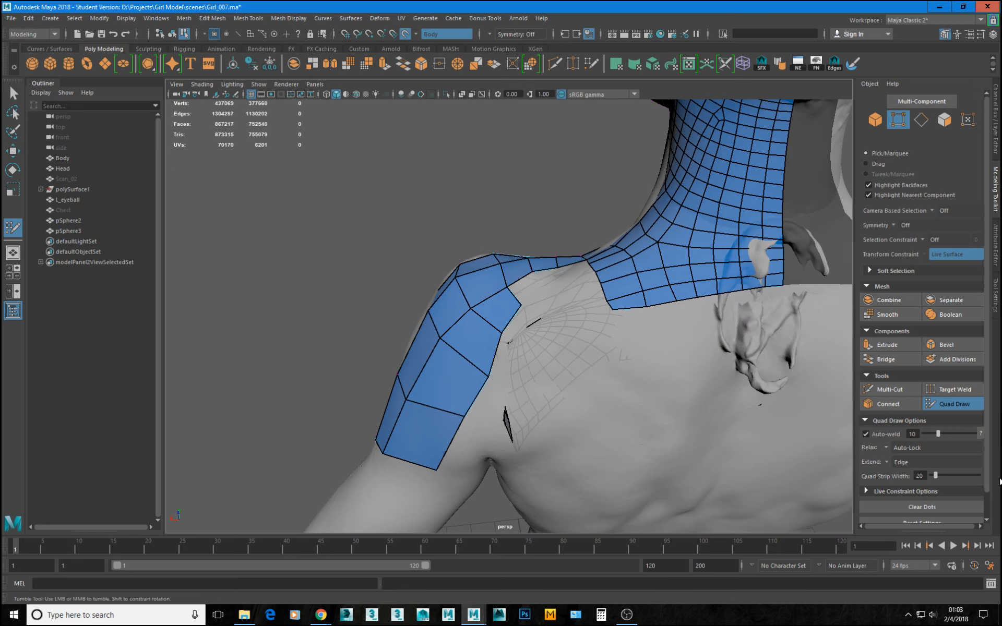
Check the soft selection options and enable multi-component selection.
scroll(990, 405, "down", 2)
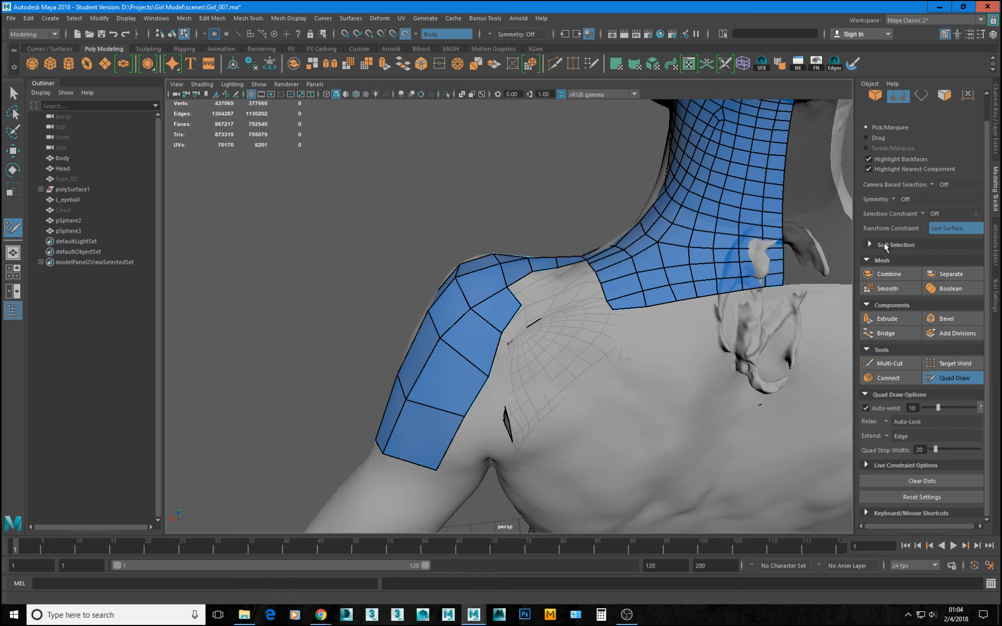
left_click(870, 245)
left_click(870, 246)
scroll(936, 201, "up", 1)
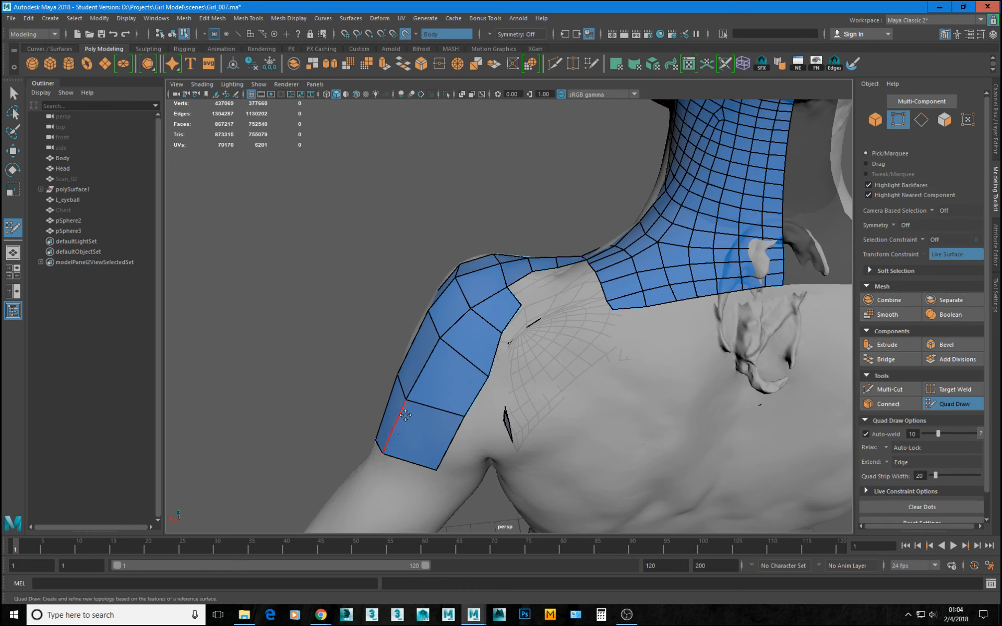
left_click(922, 101)
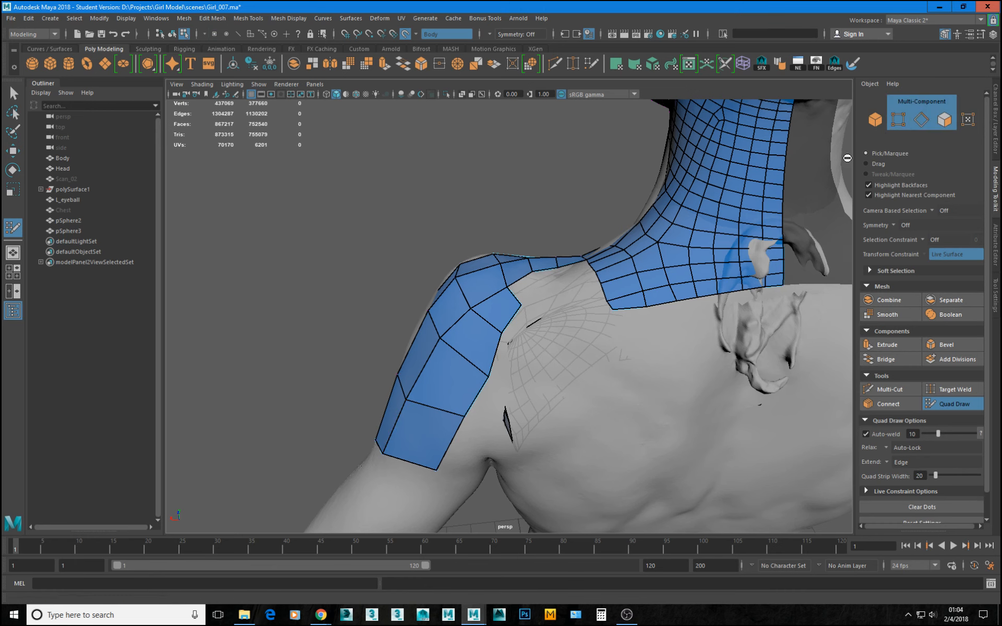
Widen the upper rear deltoid quads by pulling their border vertices toward the shoulder blade.
left_click_drag(504, 354, 494, 334, "alt")
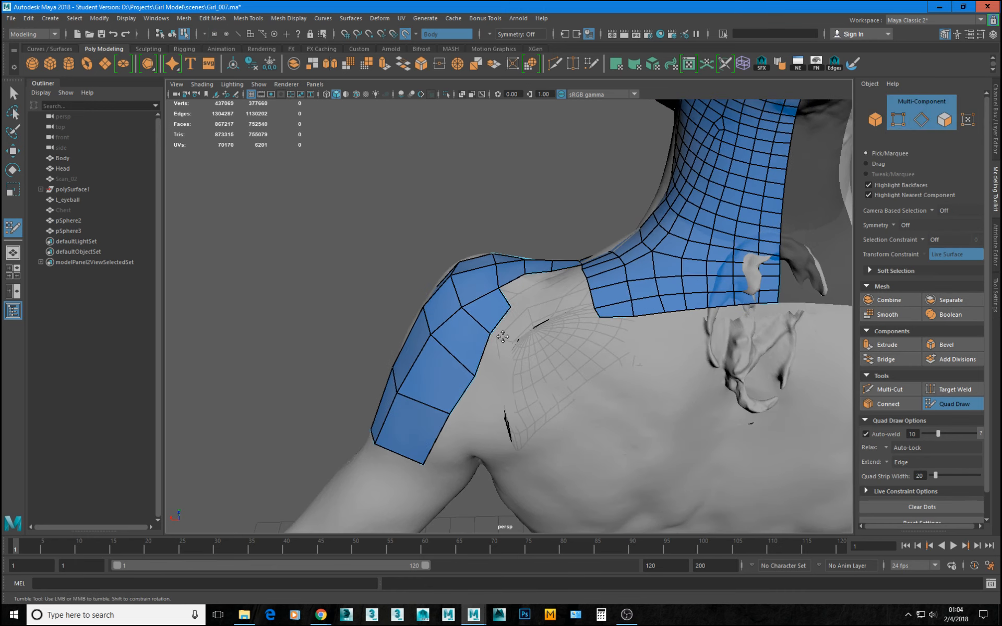
key("ctrl+z")
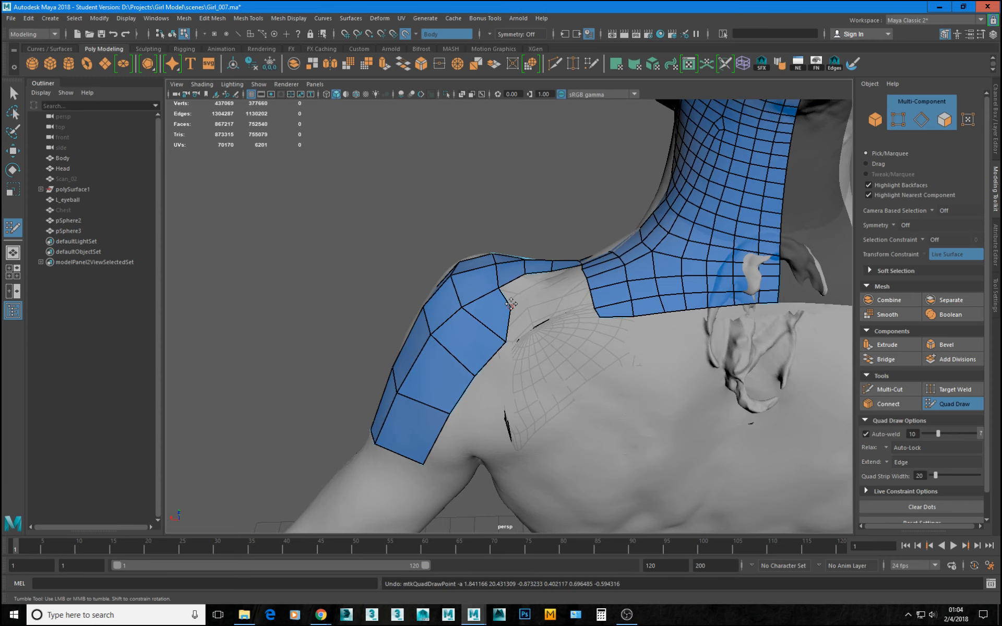
left_click_drag(510, 305, 524, 319)
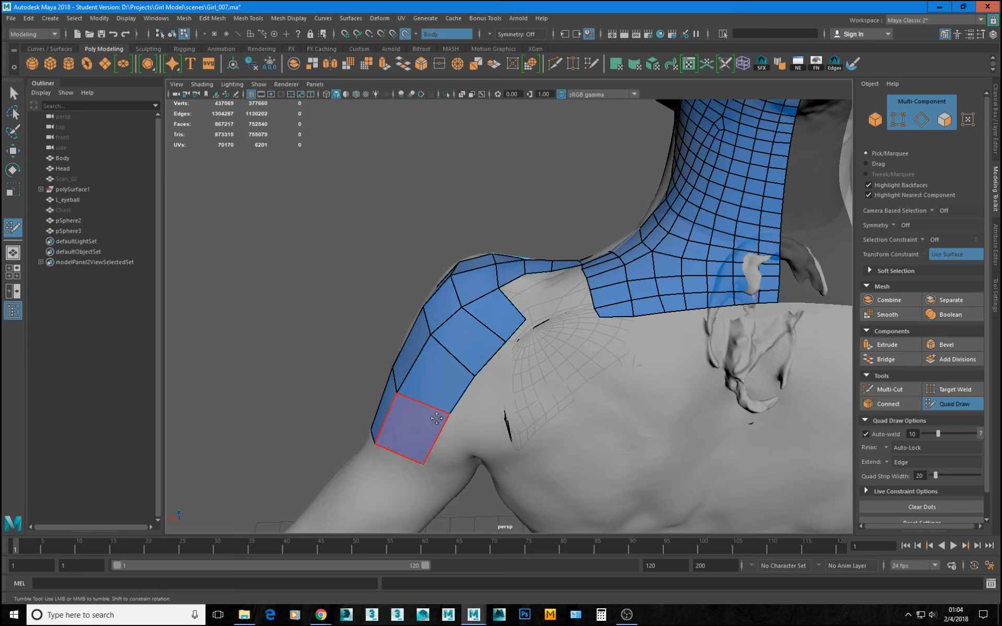
left_click_drag(468, 394, 508, 388, "alt")
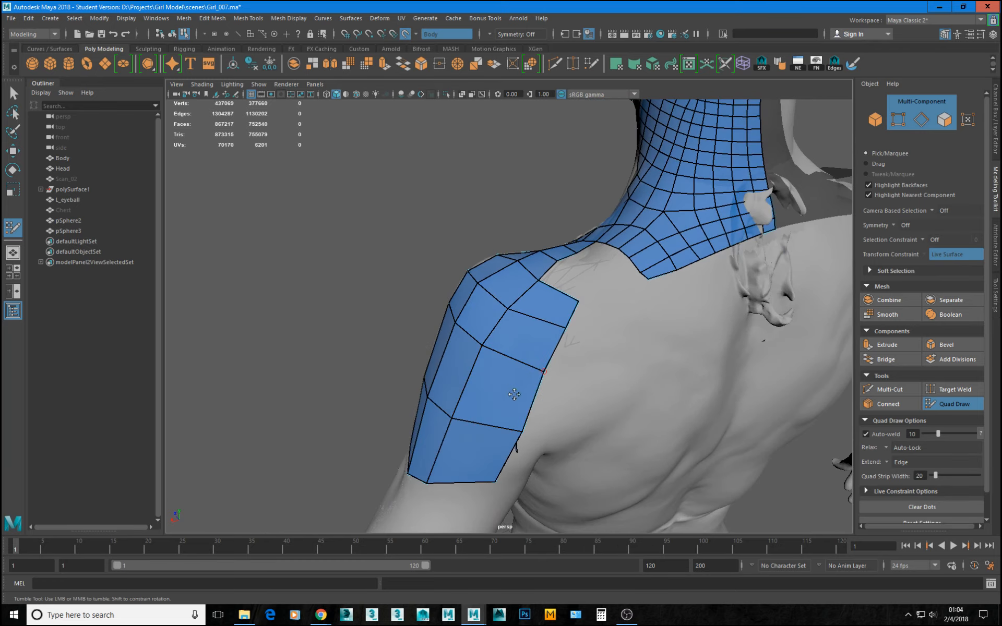
Insert a lengthwise edge loop through the rear deltoid column and reposition the surrounding vertices to even out the quads.
left_click(514, 438, "ctrl")
mouse_move(499, 431)
left_mouse_down("alt")
mouse_move(516, 385)
mouse_move(511, 411)
mouse_move(540, 402)
left_mouse_up("alt")
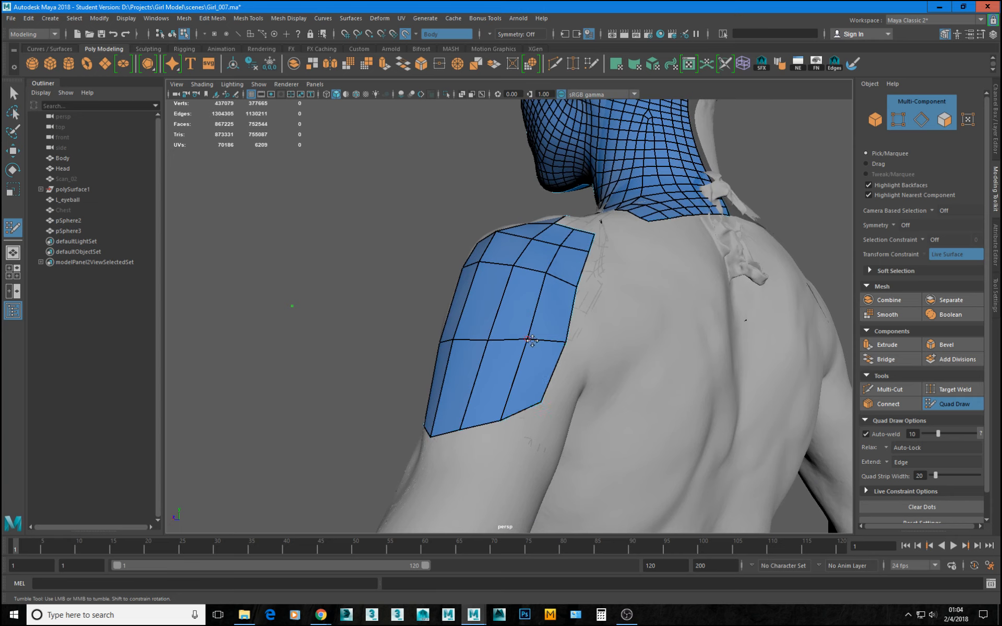
left_click_drag(530, 341, 530, 344)
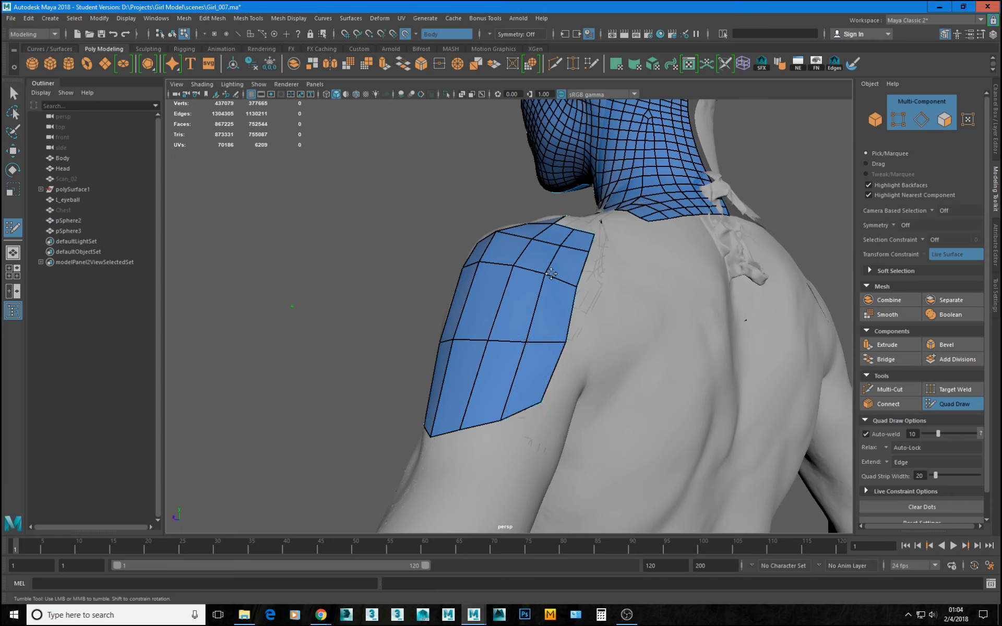
left_click_drag(551, 276, 555, 396, "alt")
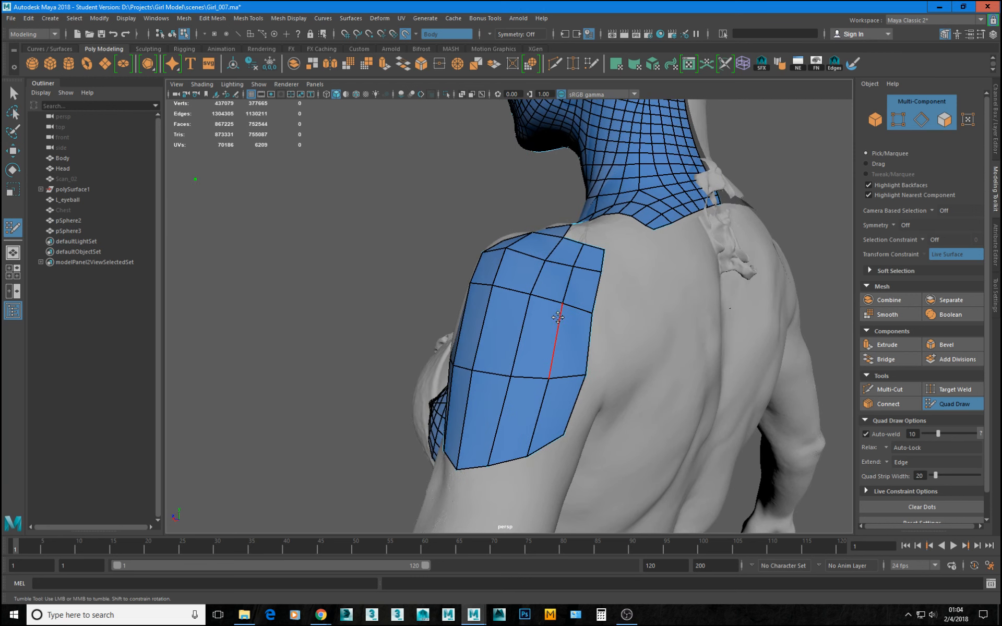
left_click_drag(562, 306, 597, 317)
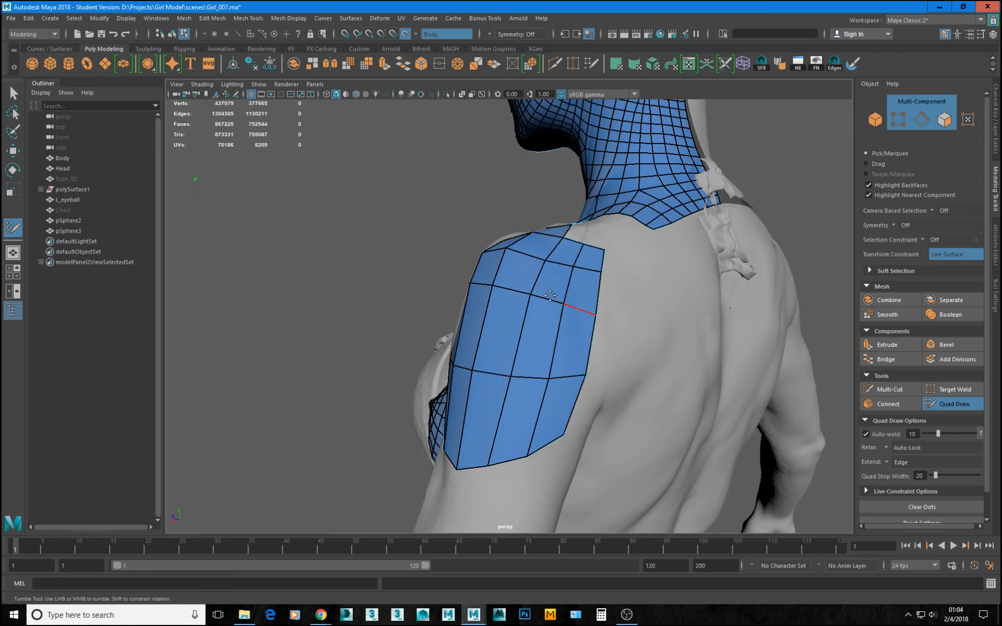
left_click_drag(545, 262, 541, 257)
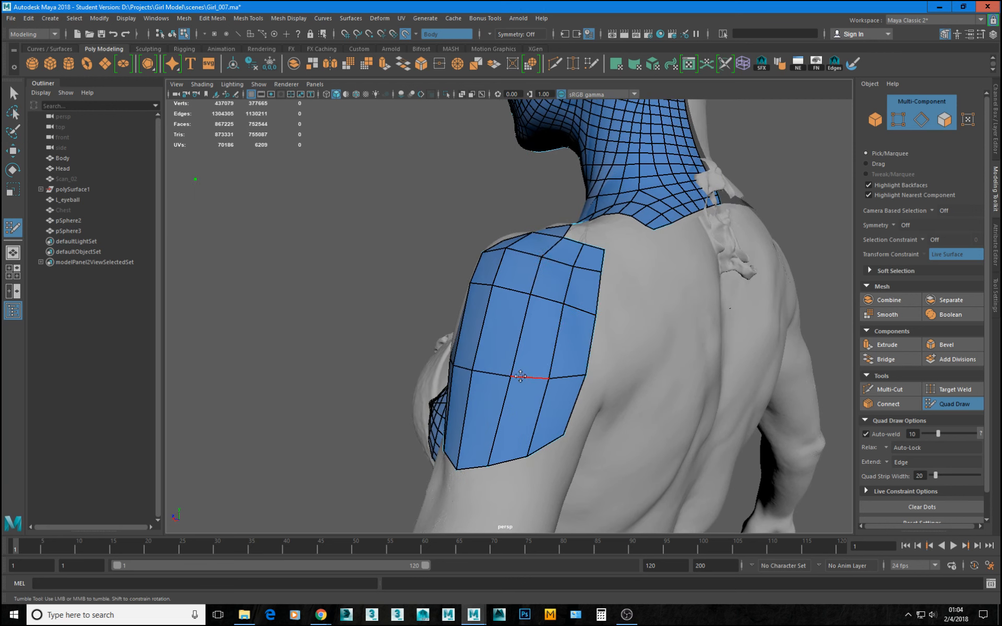
left_click_drag(573, 341, 553, 392, "alt")
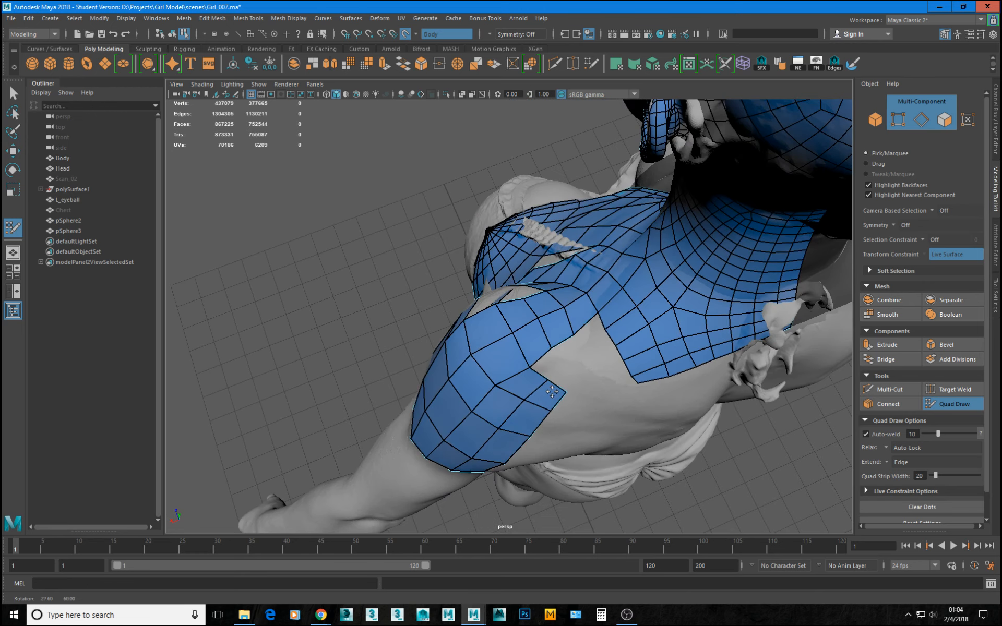
scroll(553, 392, "up", 3)
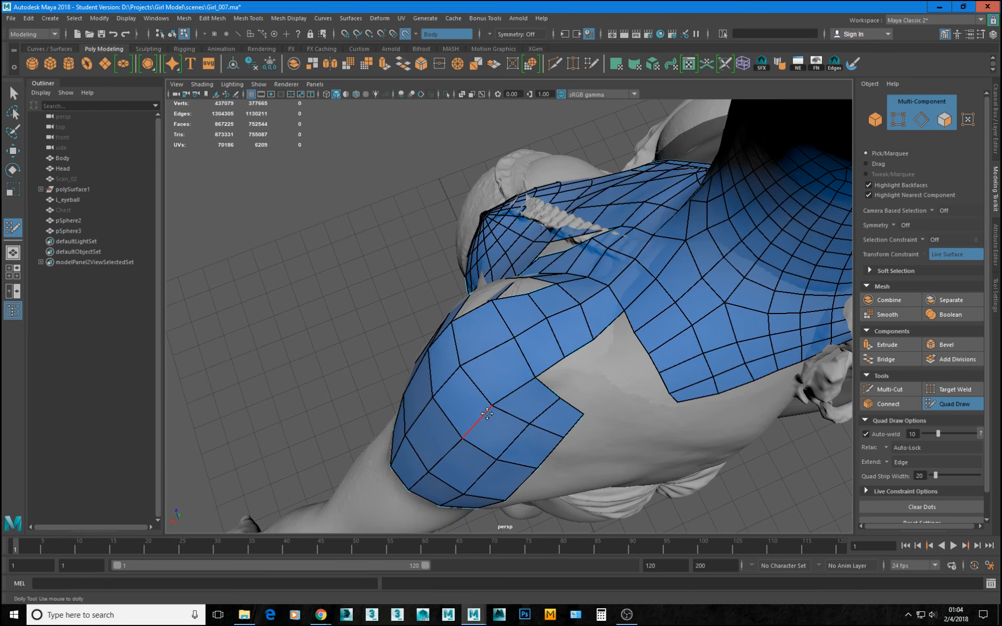
left_click_drag(493, 406, 495, 407)
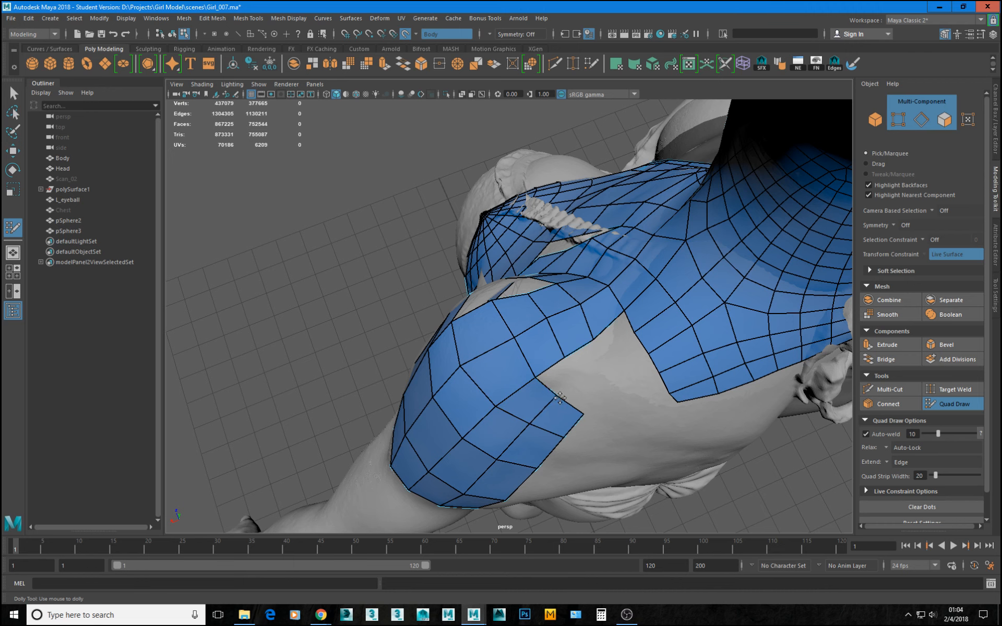
Extend a row of three quads from the shoulder-top strip between neck and rear deltoid and smooth its outer border vertices.
left_click_drag(568, 402, 623, 363, "alt")
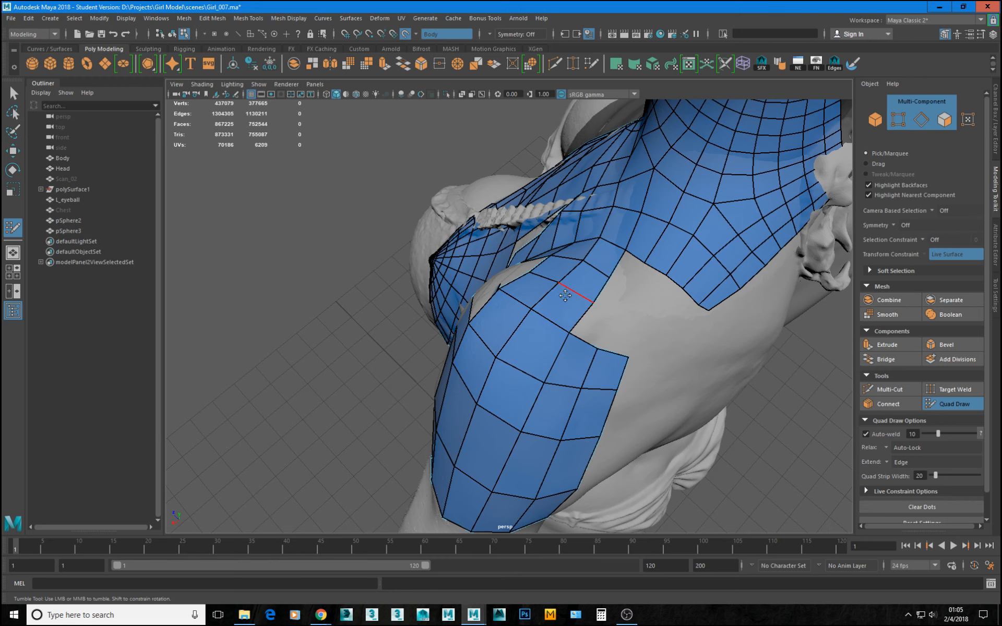
mouse_move(605, 292)
left_mouse_down()
mouse_move(630, 311)
mouse_move(591, 341)
left_mouse_up()
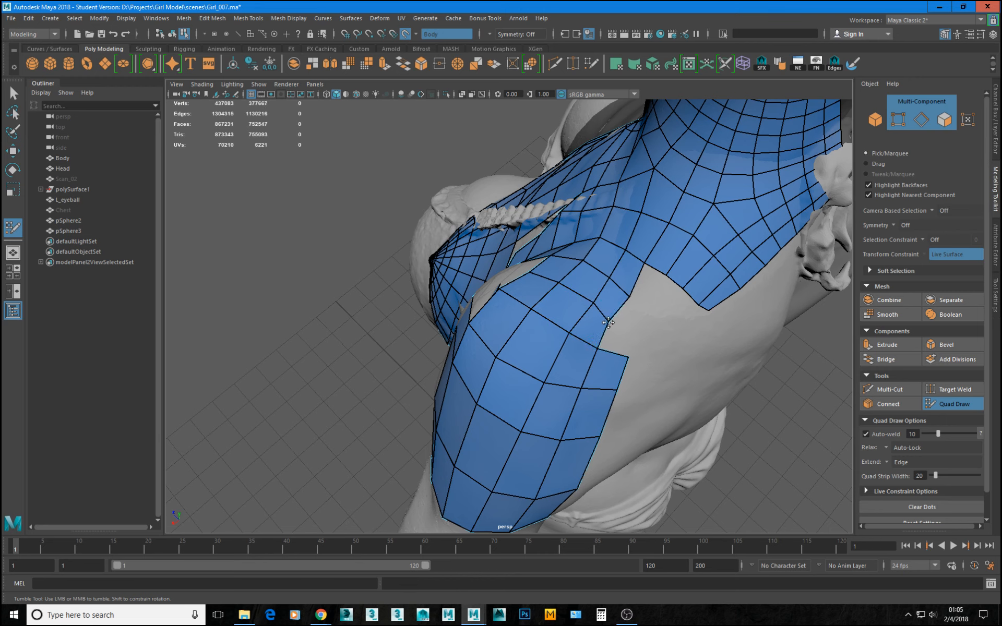
mouse_move(627, 298)
left_mouse_down()
mouse_move(656, 328)
mouse_move(743, 298)
mouse_move(621, 380)
left_mouse_up()
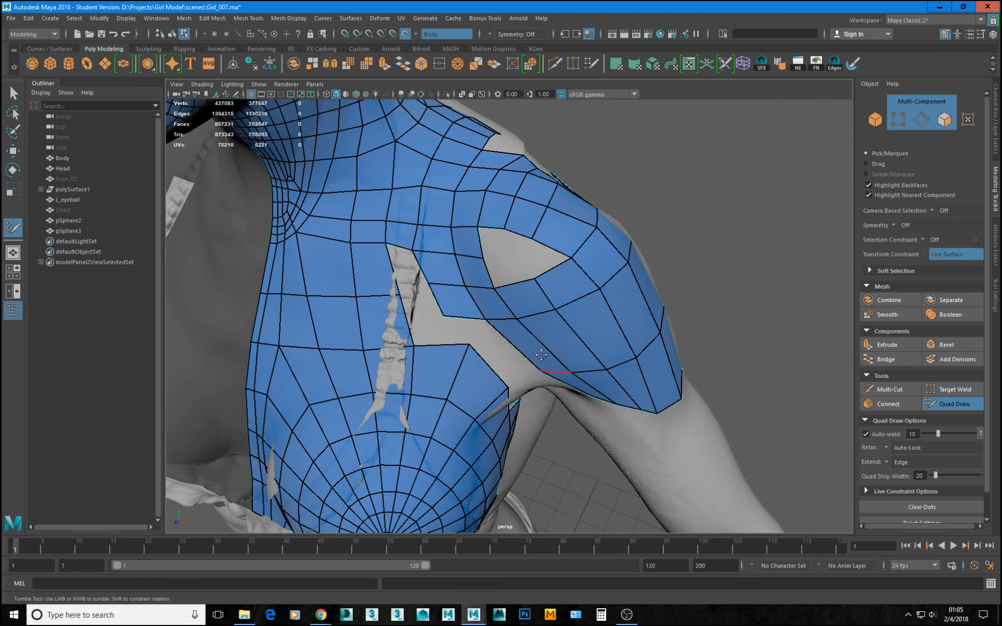
left_click_drag(510, 162, 458, 229, "alt")
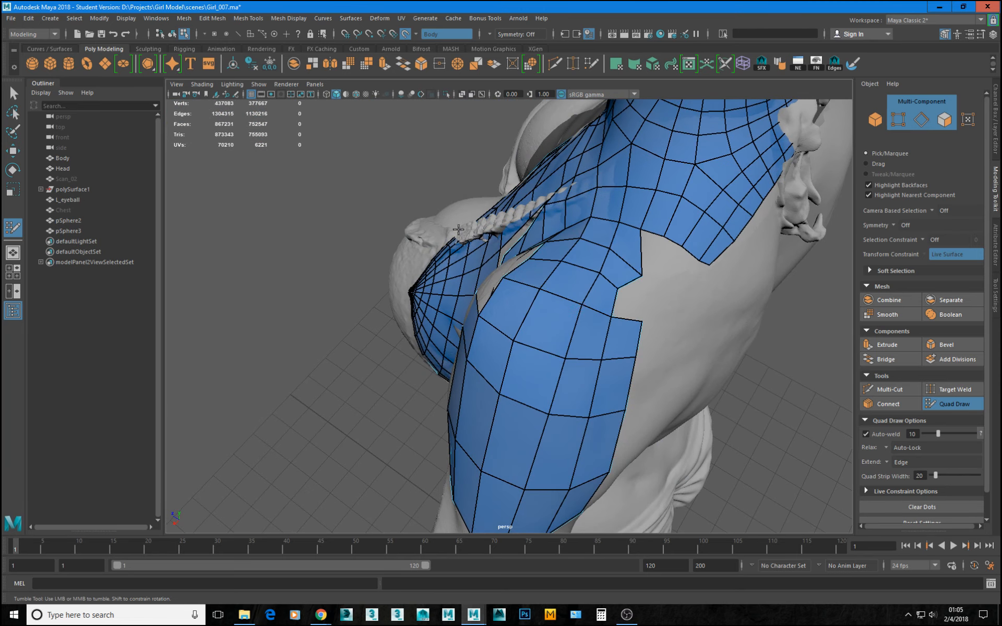
left_click_drag(643, 275, 627, 258)
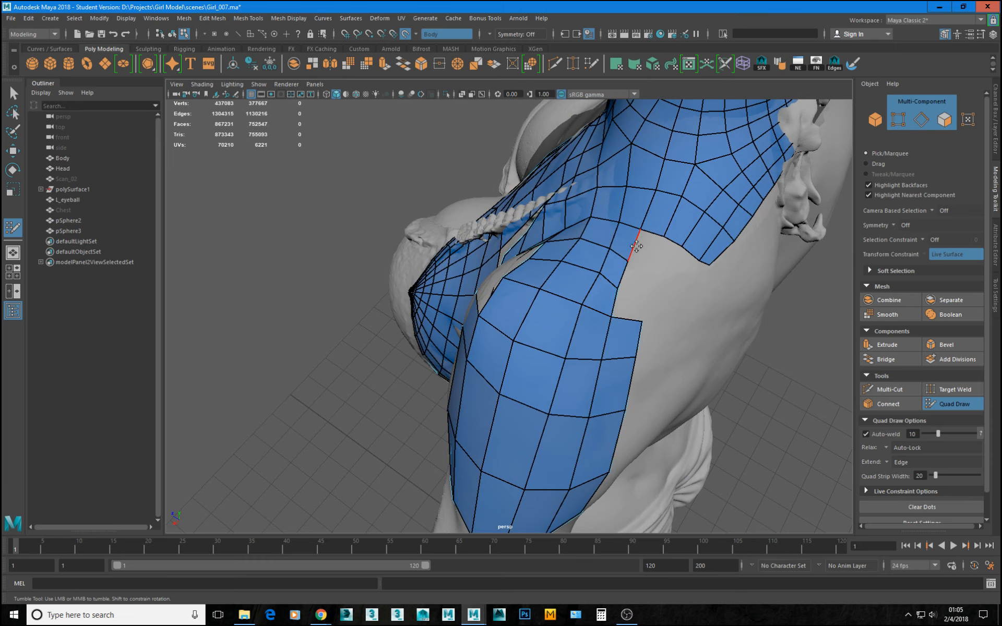
mouse_move(630, 252)
left_mouse_down("alt")
mouse_move(621, 276)
mouse_move(619, 261)
left_mouse_up("alt")
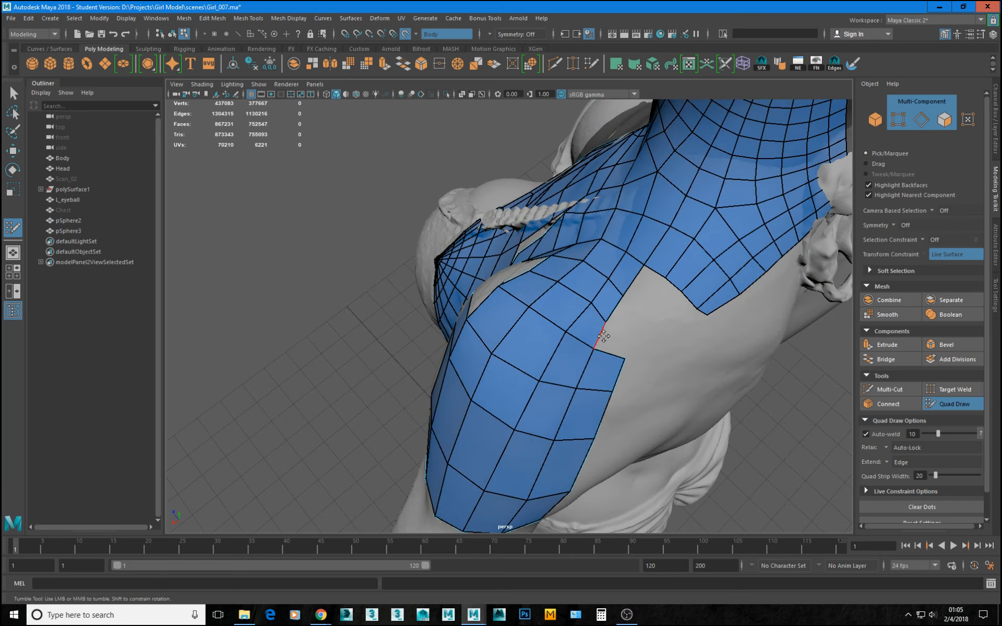
Fill the notch behind the shoulder top with two more quads and pull their free corner to the neck patch's border.
left_click_drag(604, 336, 635, 346)
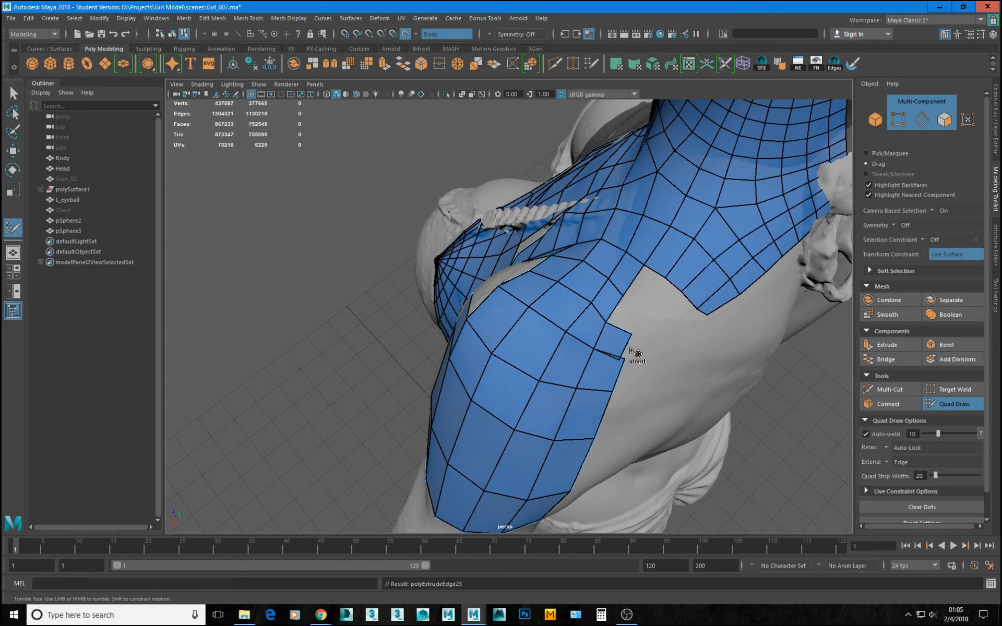
mouse_move(614, 306)
left_mouse_down()
mouse_move(630, 300)
mouse_move(650, 324)
mouse_move(633, 334)
mouse_move(607, 321)
left_mouse_up()
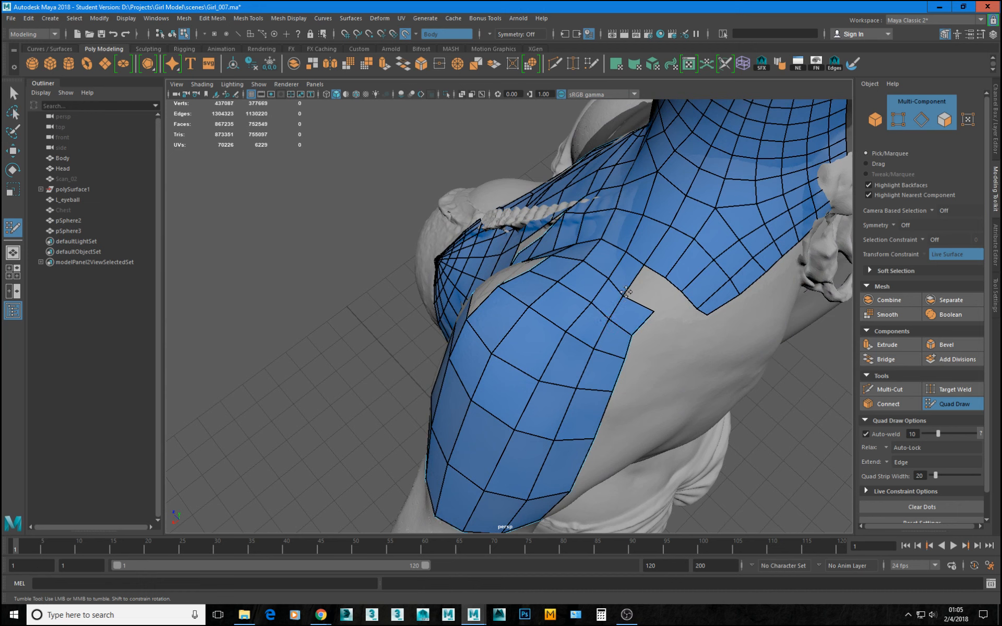
left_click_drag(653, 311, 640, 276)
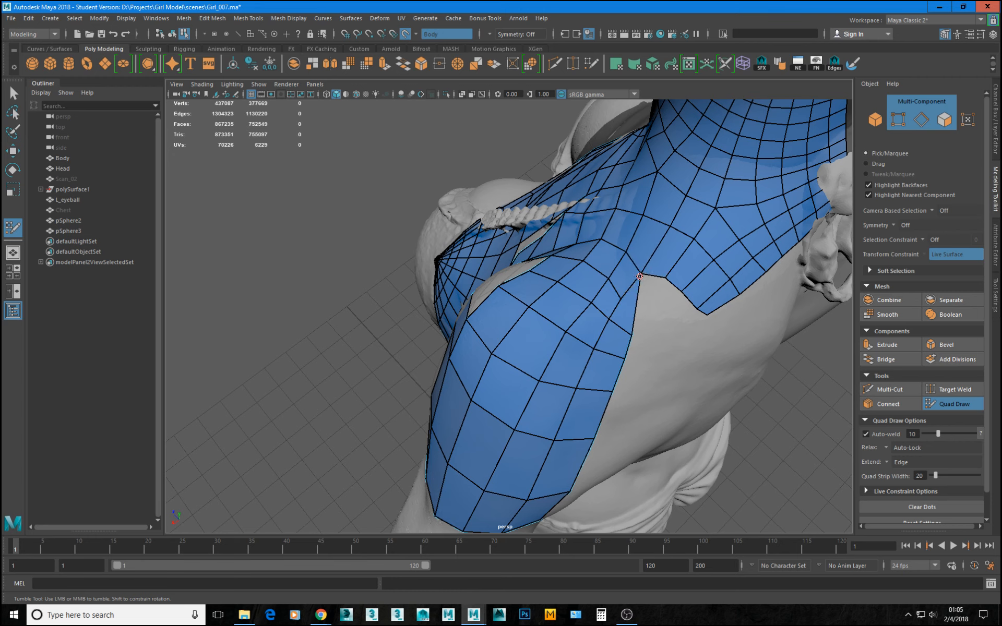
Weld the free corner of the new shoulder-top quads to the neck patch and pull the adjoining rear deltoid border vertex outward.
left_click(618, 296)
left_click_drag(628, 334, 633, 327)
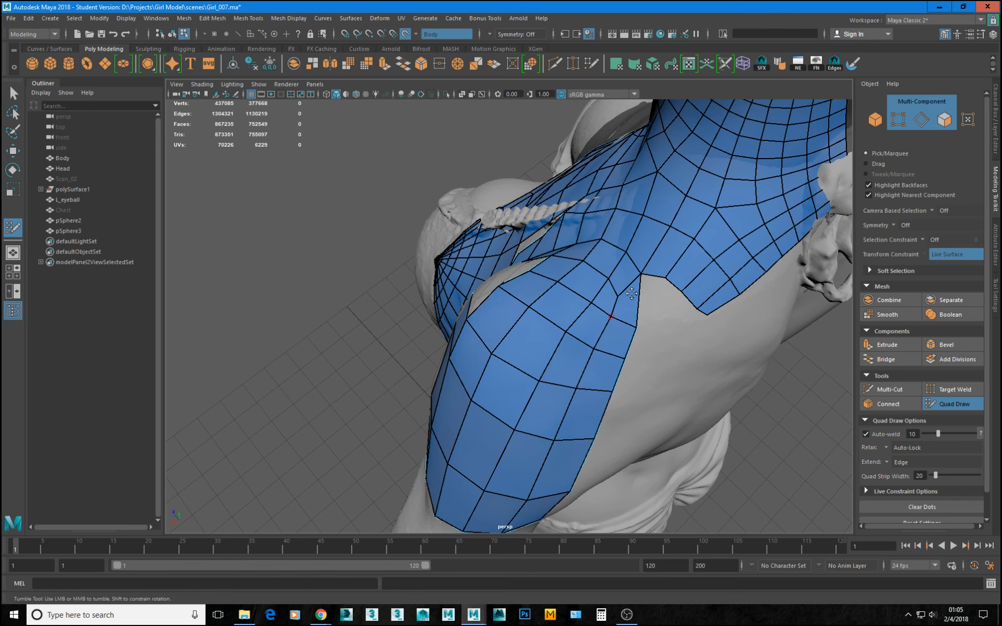
left_click_drag(667, 279, 627, 297, "alt")
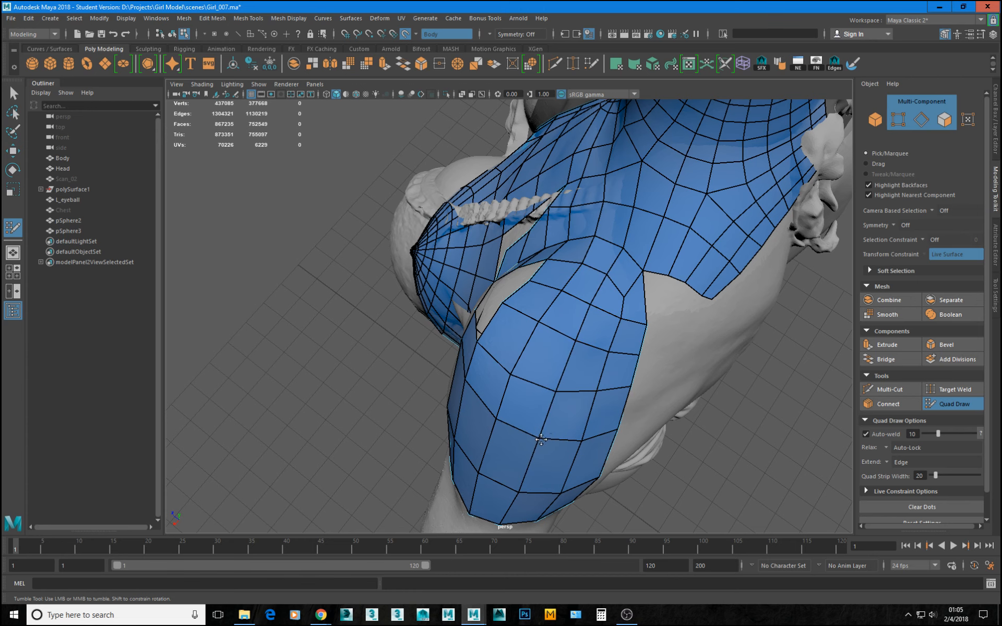
Examine the quad flow over the shoulder, deltoid and chest from above, the side and the front.
left_click_drag(547, 443, 562, 280, "alt")
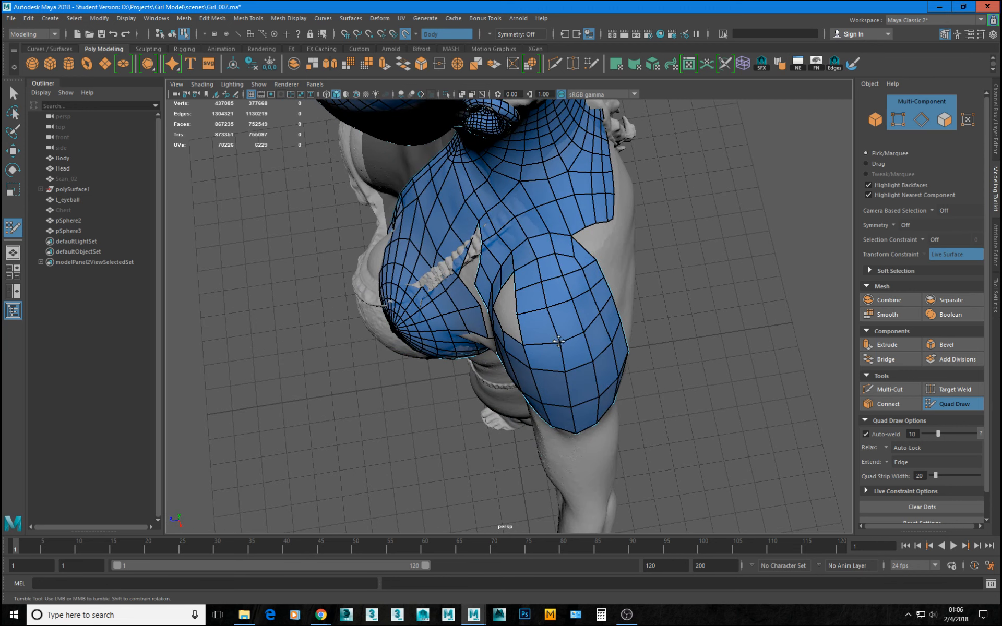
left_click_drag(593, 392, 568, 310, "alt")
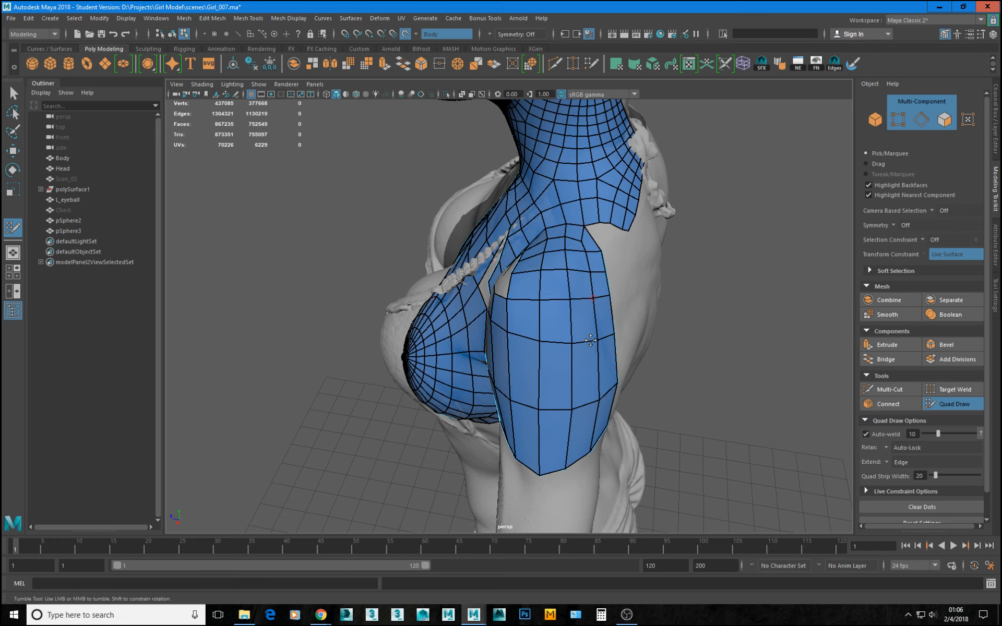
left_click_drag(693, 337, 596, 304, "alt")
right_click_drag(638, 332, 669, 339, "alt")
left_click_drag(669, 339, 590, 339, "alt")
left_click_drag(499, 291, 543, 329, "alt")
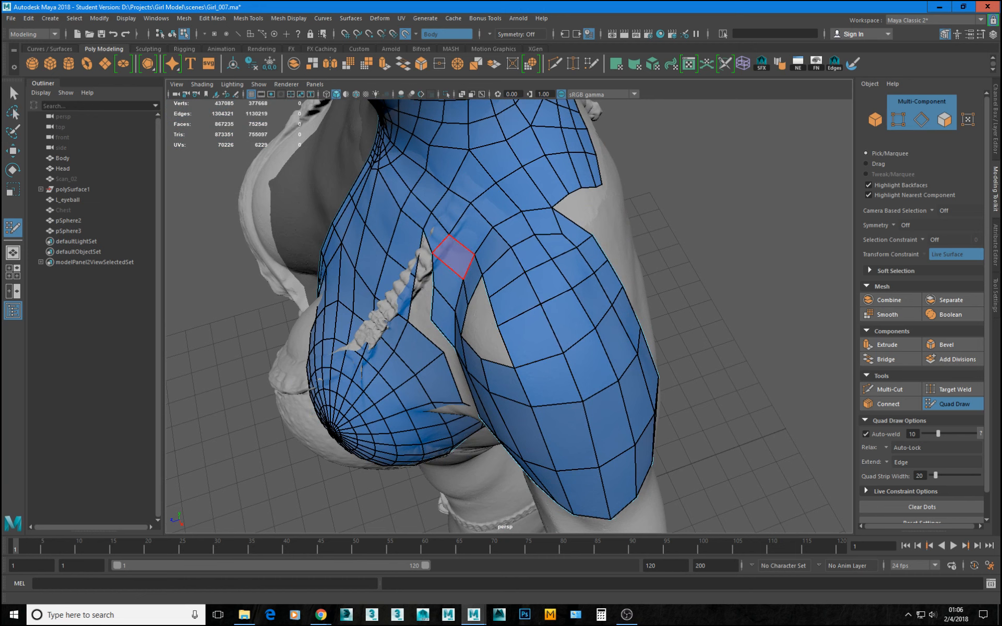
key("alt+Tab")
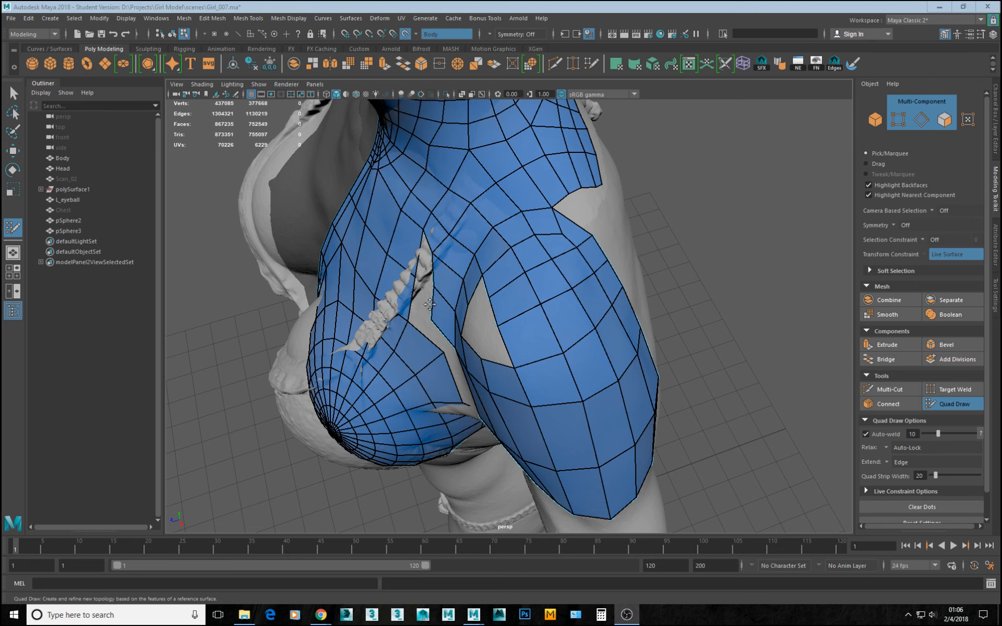
key("alt+Tab")
Insert two crosswise edge loops around the deltoid and upper arm to divide the long quads into more even rows.
left_click_drag(503, 347, 515, 335, "alt")
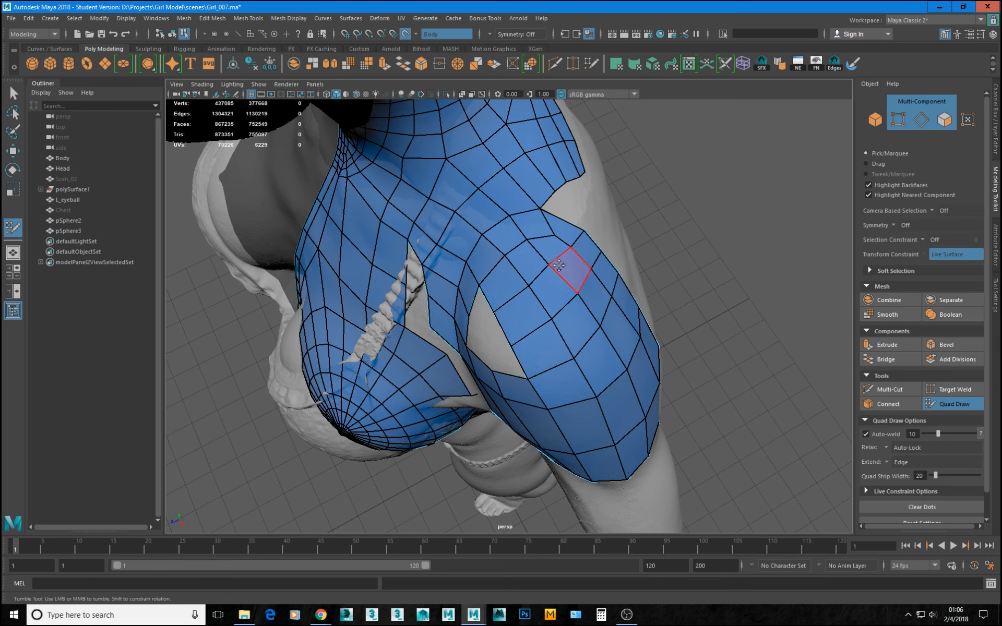
mouse_move(550, 286)
left_mouse_down("alt")
mouse_move(604, 259)
mouse_move(522, 286)
left_mouse_up("alt")
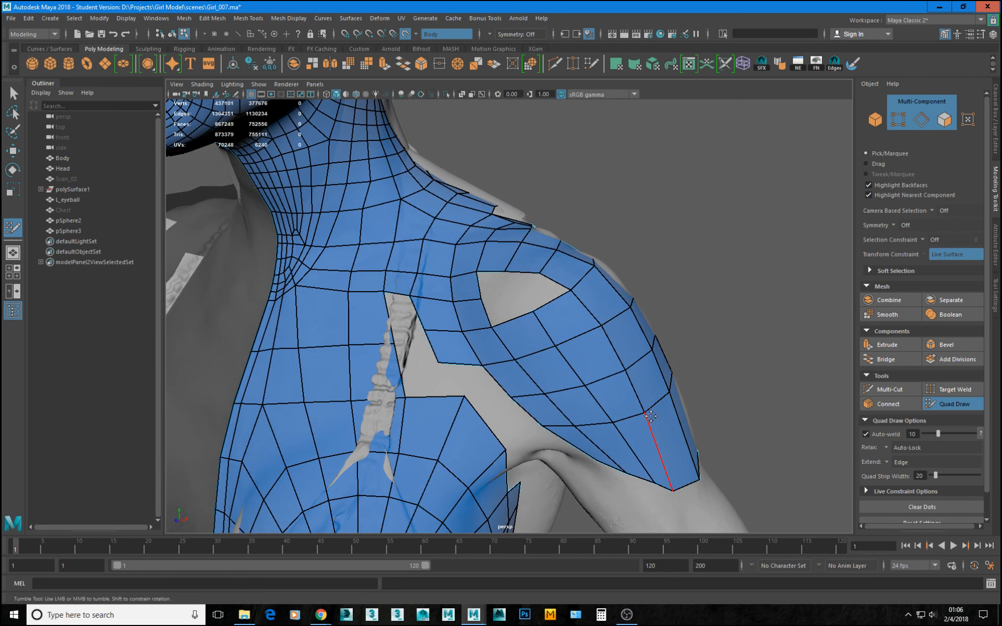
middle_click_drag(668, 453, 655, 394, "alt")
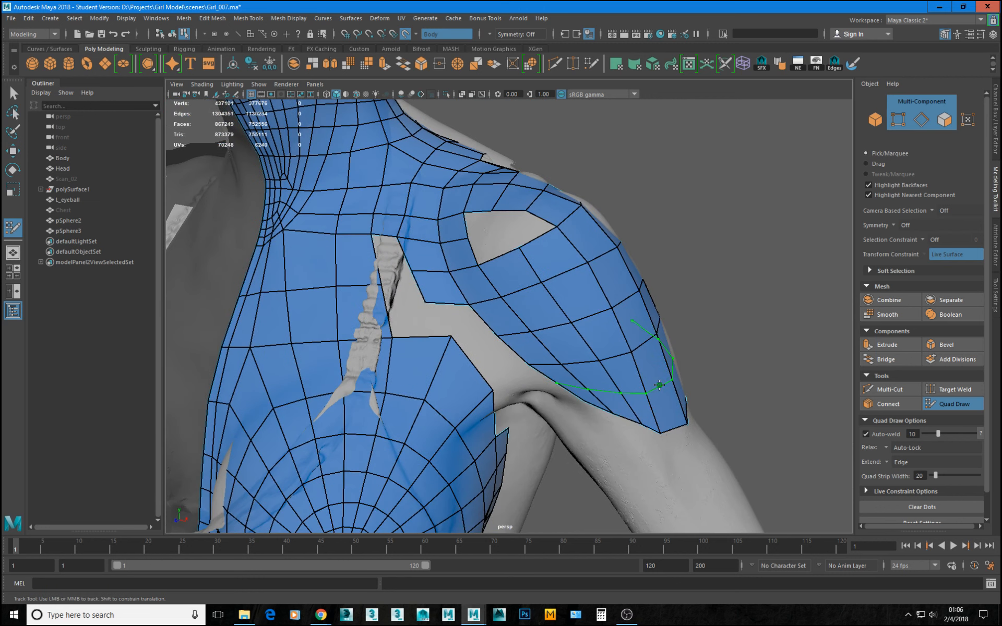
left_click(581, 386, "ctrl")
mouse_move(582, 373)
left_mouse_down("alt")
mouse_move(462, 351)
mouse_move(462, 286)
mouse_move(513, 235)
mouse_move(568, 262)
mouse_move(647, 268)
mouse_move(553, 290)
mouse_move(582, 324)
left_mouse_up("alt")
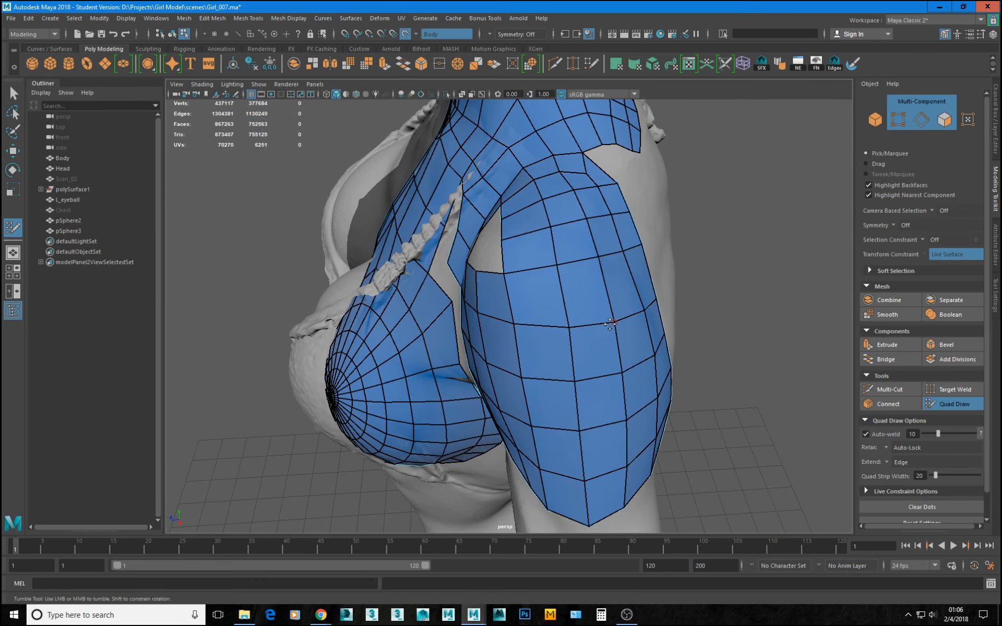
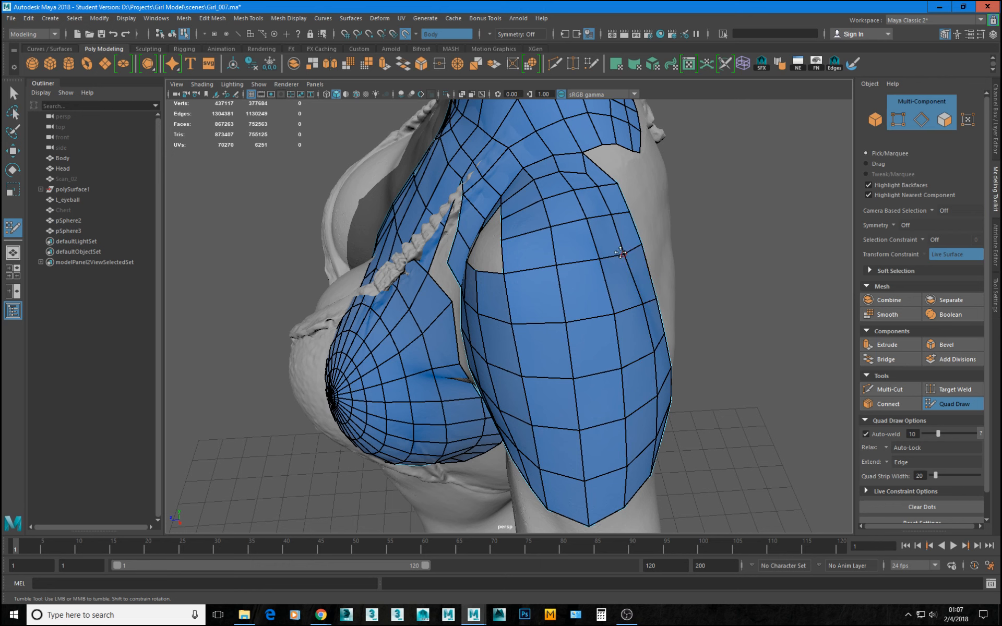
Extend the upper border of the shoulder hole into a new row of quads and weld its loose vertices to the surrounding mesh.
left_click_drag(527, 236, 586, 277, "alt")
left_click_drag(535, 177, 610, 325, "alt")
scroll(606, 313, "up", 5)
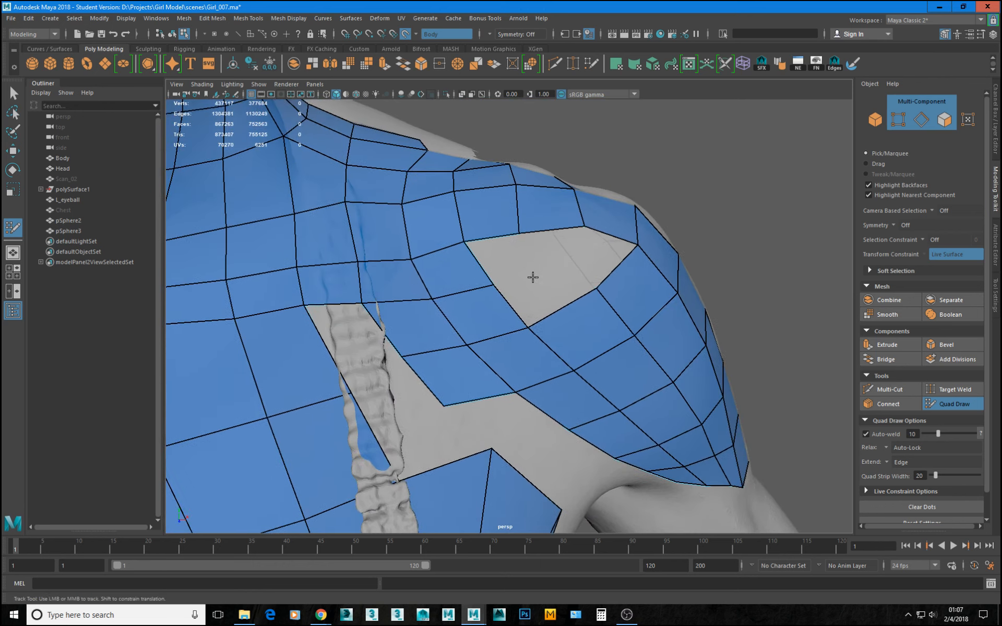
scroll(532, 277, "up", 2)
scroll(492, 285, "down", 3)
mouse_move(541, 292)
left_mouse_down("alt")
mouse_move(492, 285)
mouse_move(526, 287)
left_mouse_up("alt")
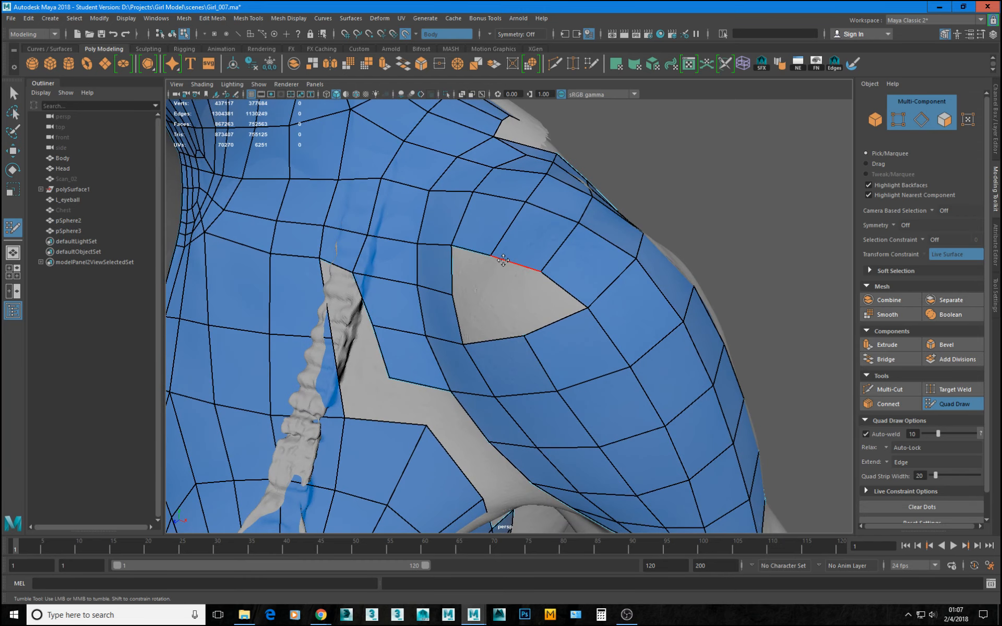
left_click(494, 288)
middle_click_drag(495, 295, 520, 300)
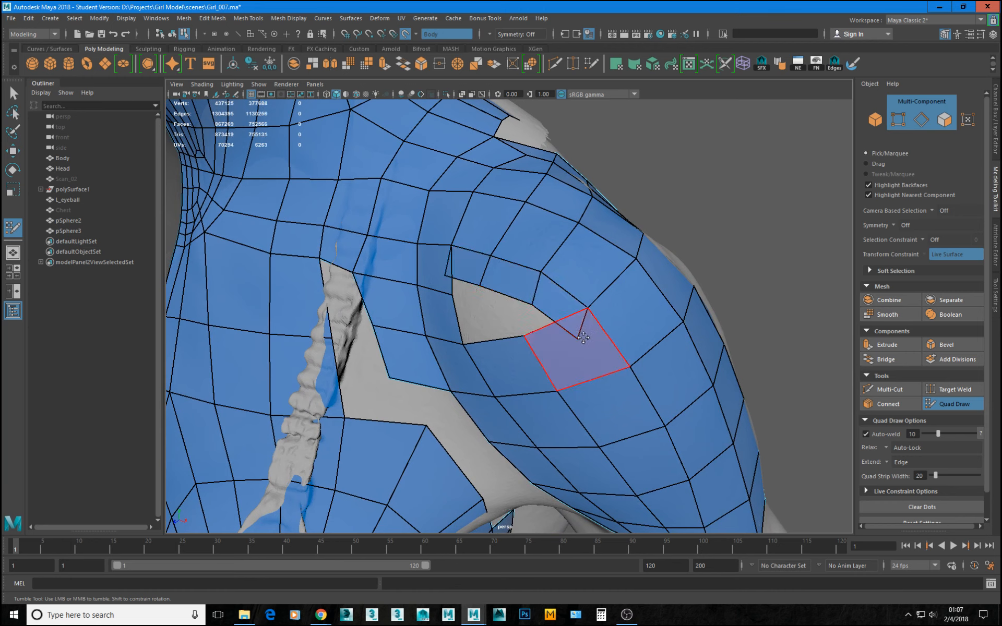
left_click_drag(576, 336, 480, 286)
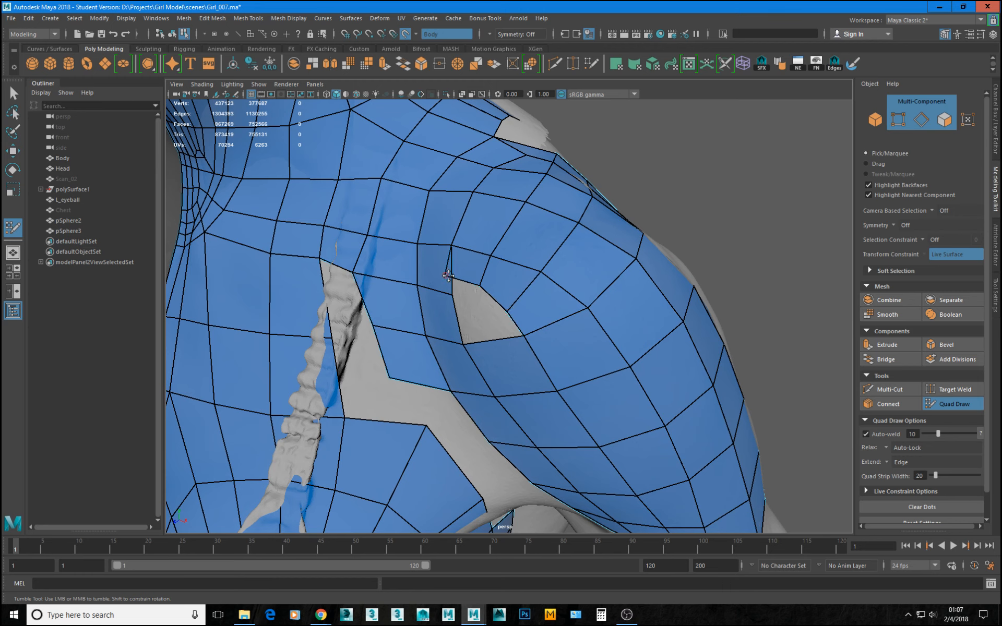
left_click_drag(448, 275, 479, 298)
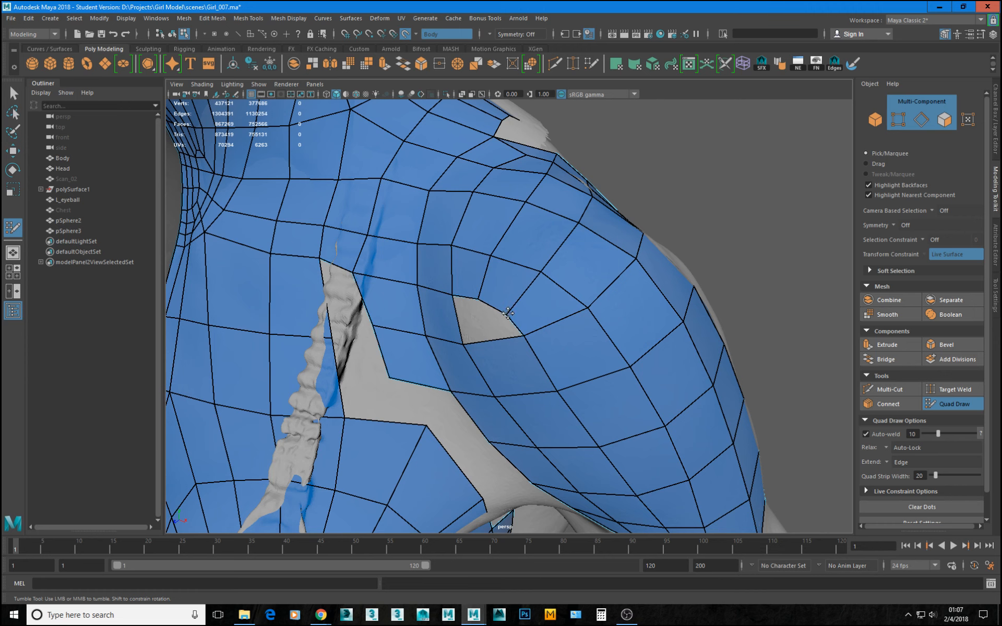
Insert an edge loop across the shoulder strip beside the hole and a matching one across the upper chest.
left_click_drag(574, 316, 616, 323, "alt")
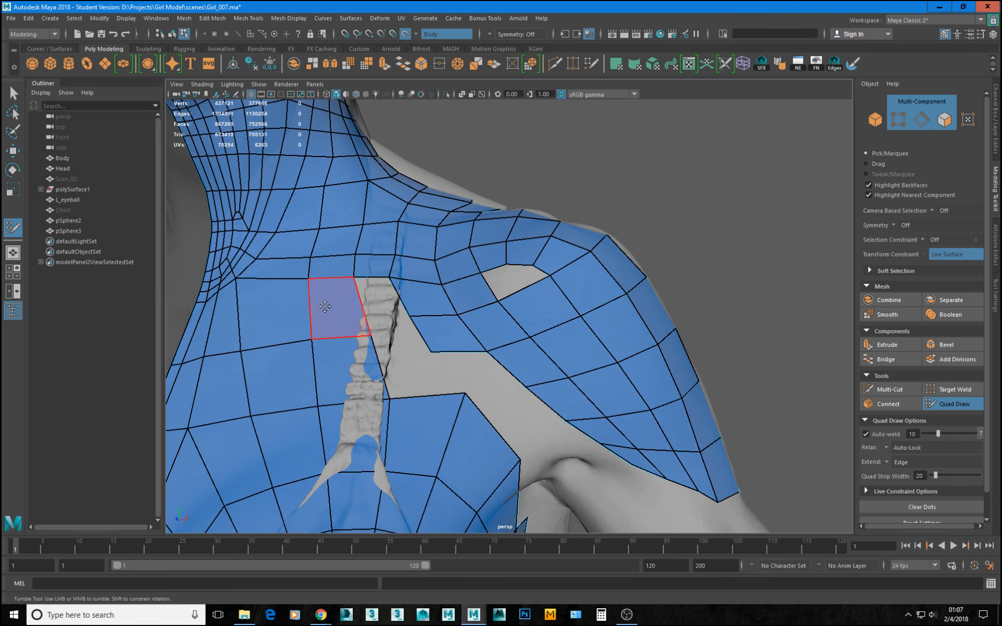
right_click_drag(276, 313, 482, 259, "alt")
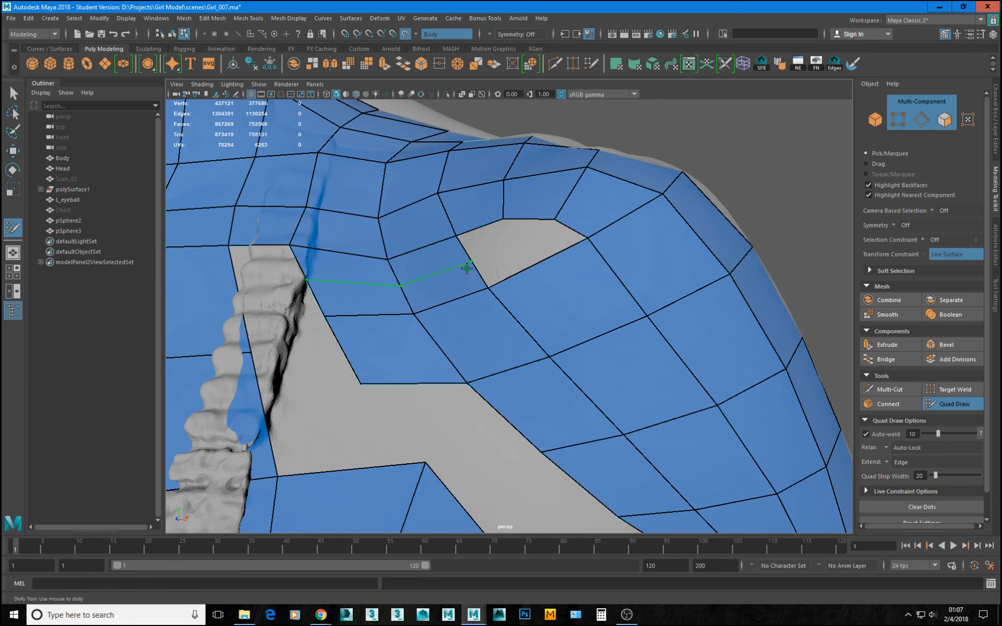
middle_click(424, 240, "ctrl")
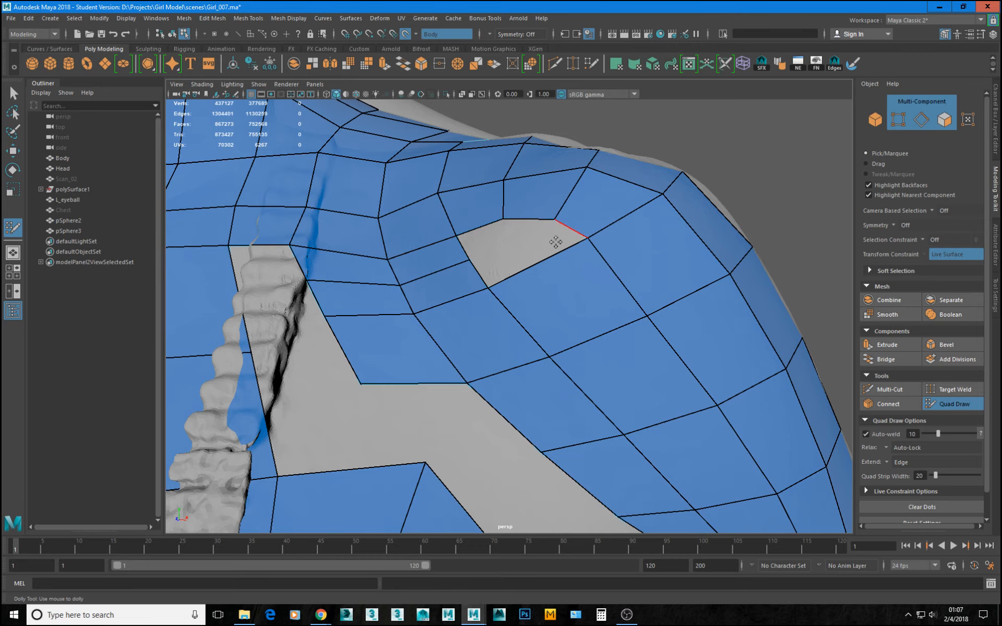
middle_click_drag(344, 266, 528, 258, "alt")
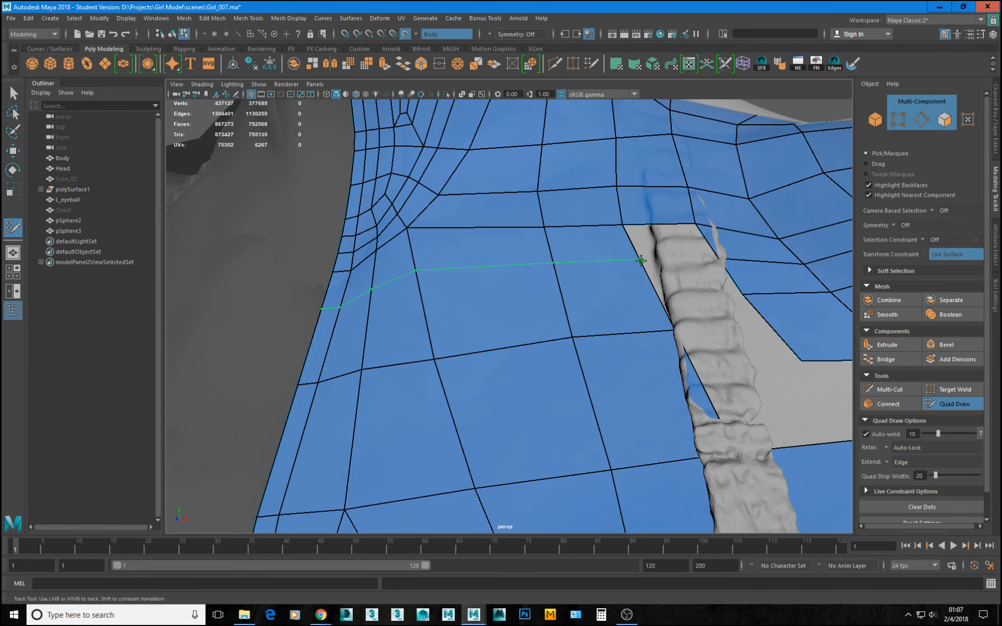
left_click(696, 278, "ctrl")
Close the remaining shoulder hole by extending its lower edge into a quad and welding the vertices to the upper border.
left_click_drag(512, 247, 543, 308, "alt")
middle_click_drag(684, 339, 599, 319, "alt")
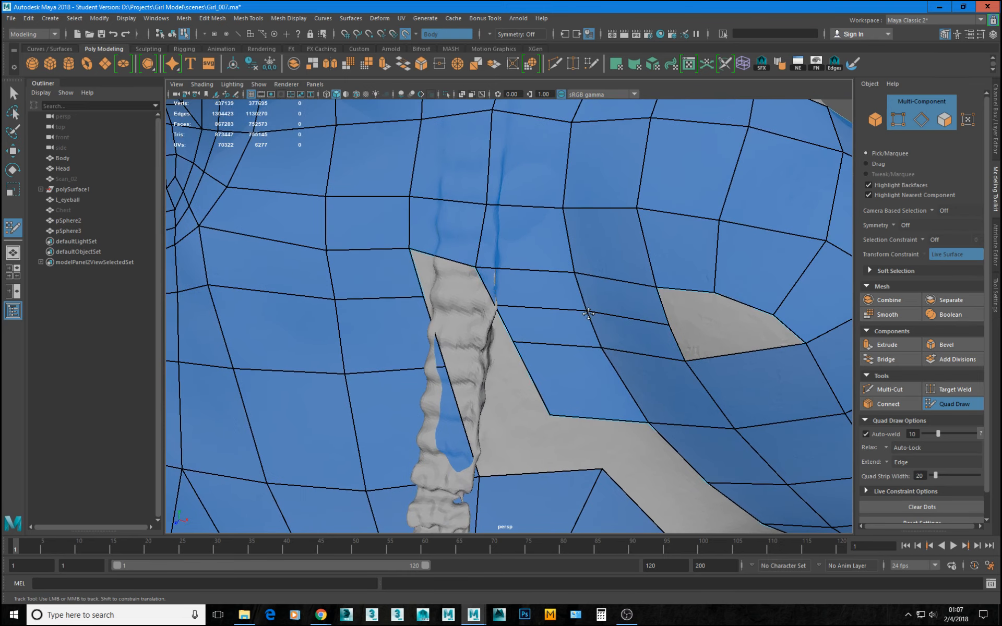
mouse_move(674, 324)
left_mouse_down("alt")
mouse_move(619, 337)
mouse_move(626, 331)
mouse_move(593, 358)
mouse_move(700, 351)
mouse_move(698, 335)
left_mouse_up("alt")
key("ctrl+z")
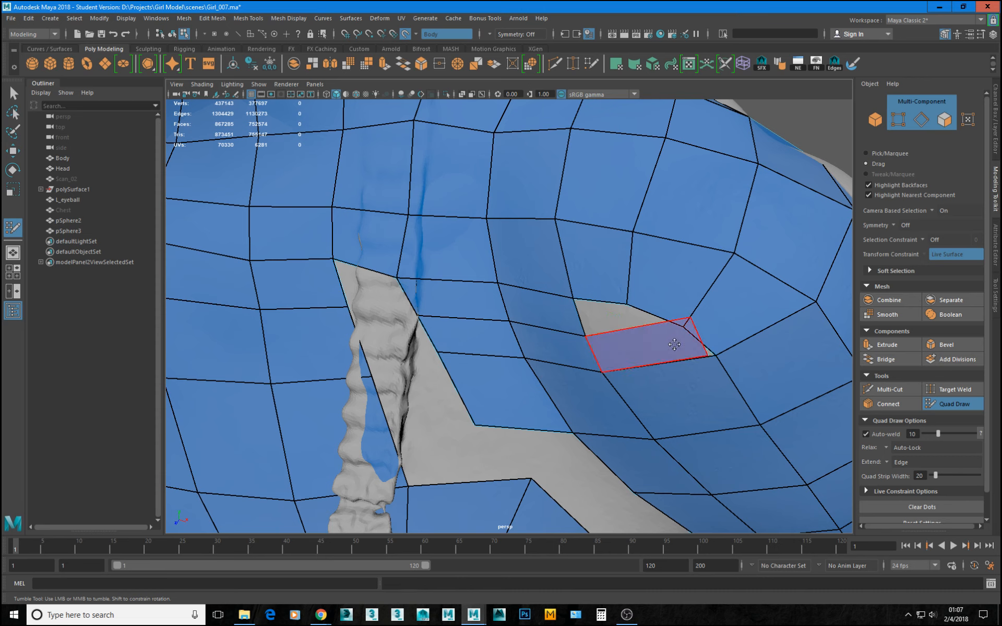
key("ctrl+z")
left_click_drag(592, 353, 710, 351)
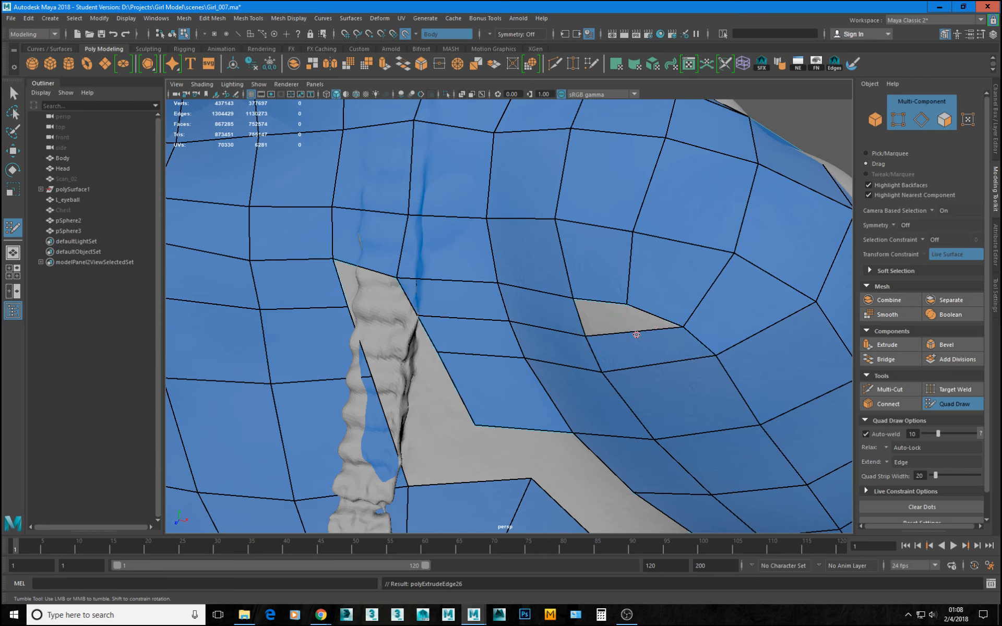
mouse_move(622, 313)
left_mouse_down()
mouse_move(637, 338)
mouse_move(630, 332)
mouse_move(679, 326)
mouse_move(630, 300)
mouse_move(635, 288)
left_mouse_up()
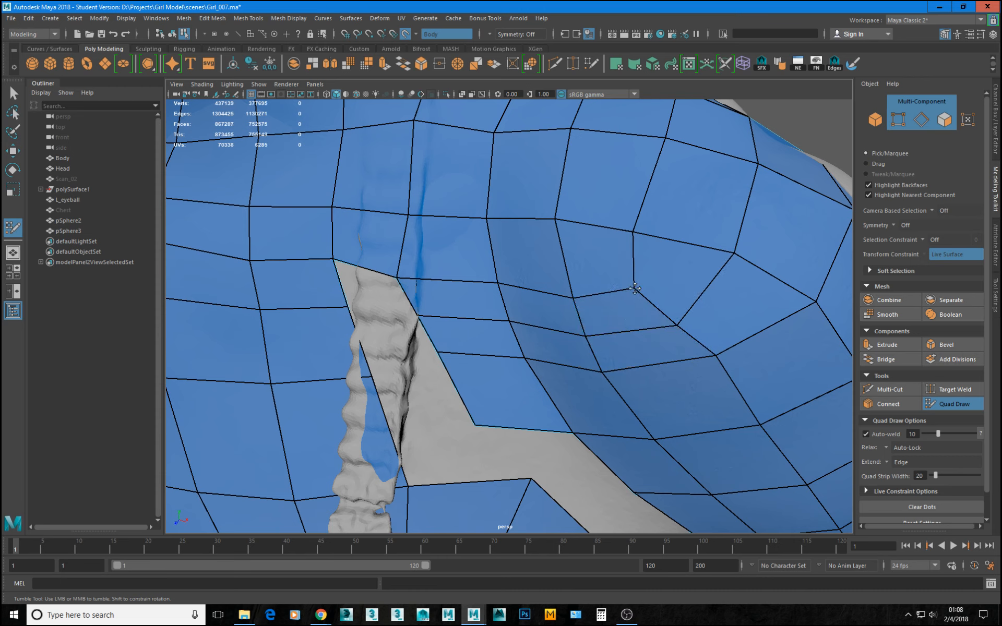
Reposition the vertices around the closed shoulder hole to even out the quads.
left_click_drag(716, 357, 705, 366)
left_click_drag(678, 326, 671, 331)
scroll(671, 333, "down", 5)
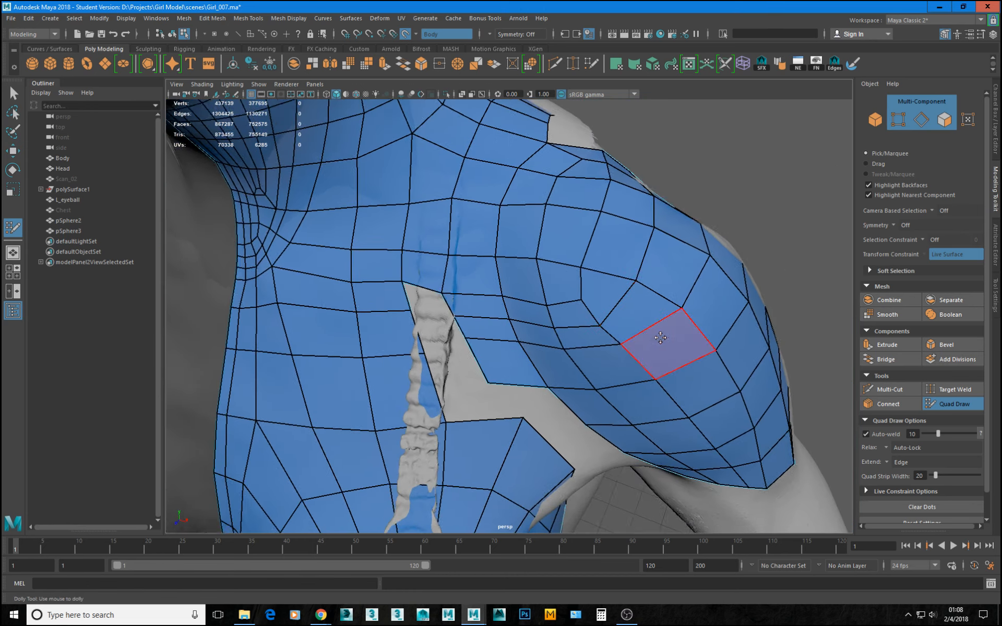
left_click_drag(597, 316, 597, 321)
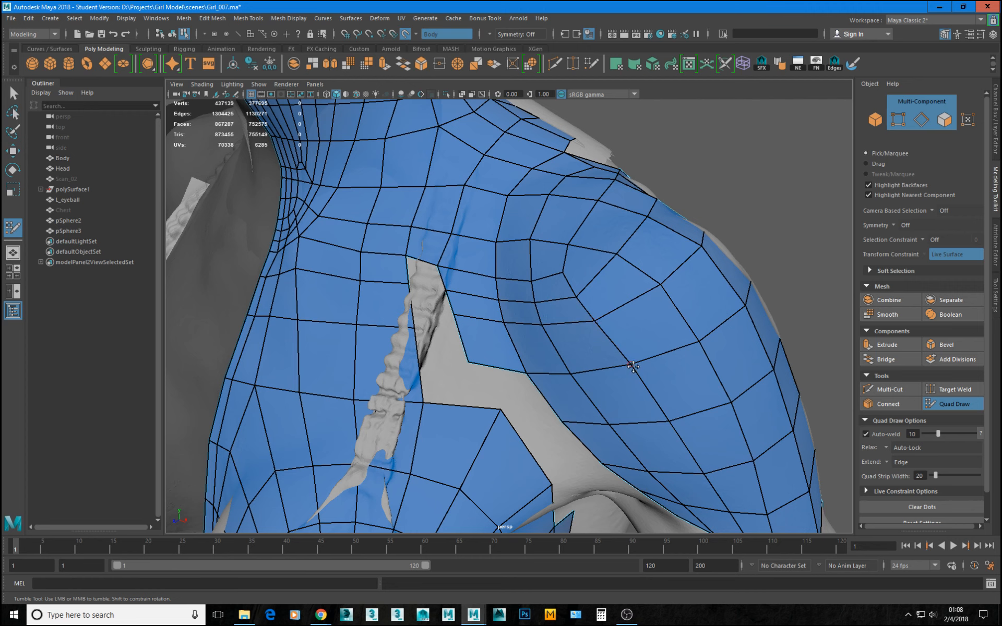
Relax the quads over the front of the shoulder and upper arm to smooth the edge flow.
scroll(633, 367, "down", 3)
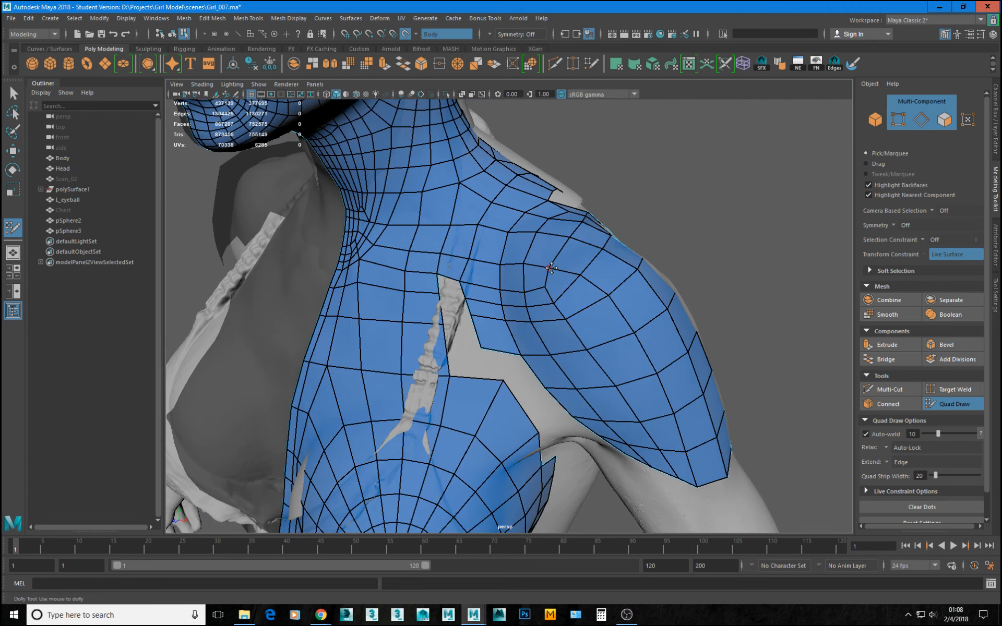
scroll(600, 323, "down", 5)
left_click_drag(600, 323, 673, 297, "alt")
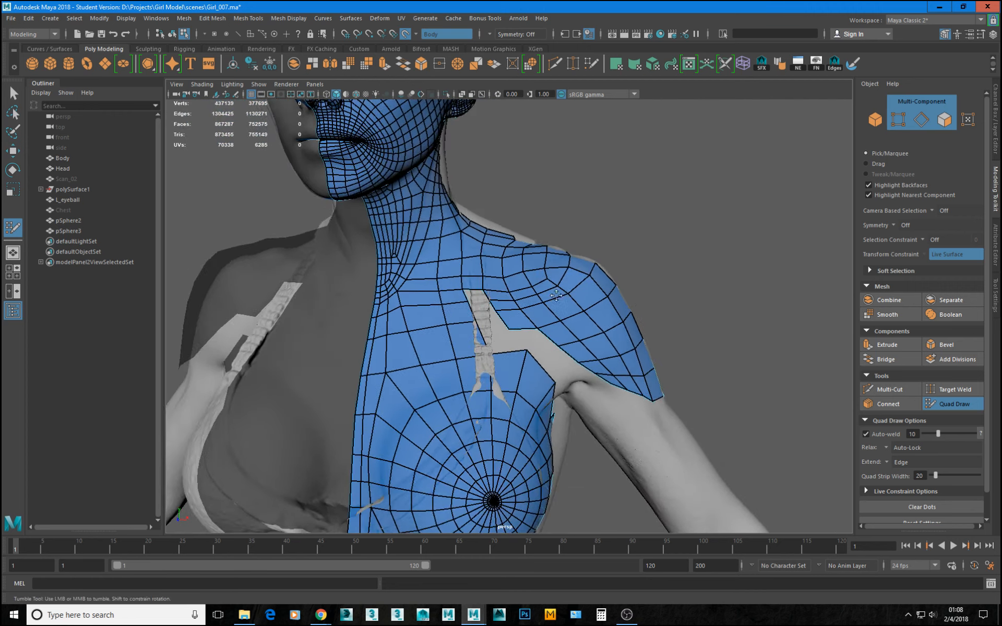
scroll(495, 283, "up", 6)
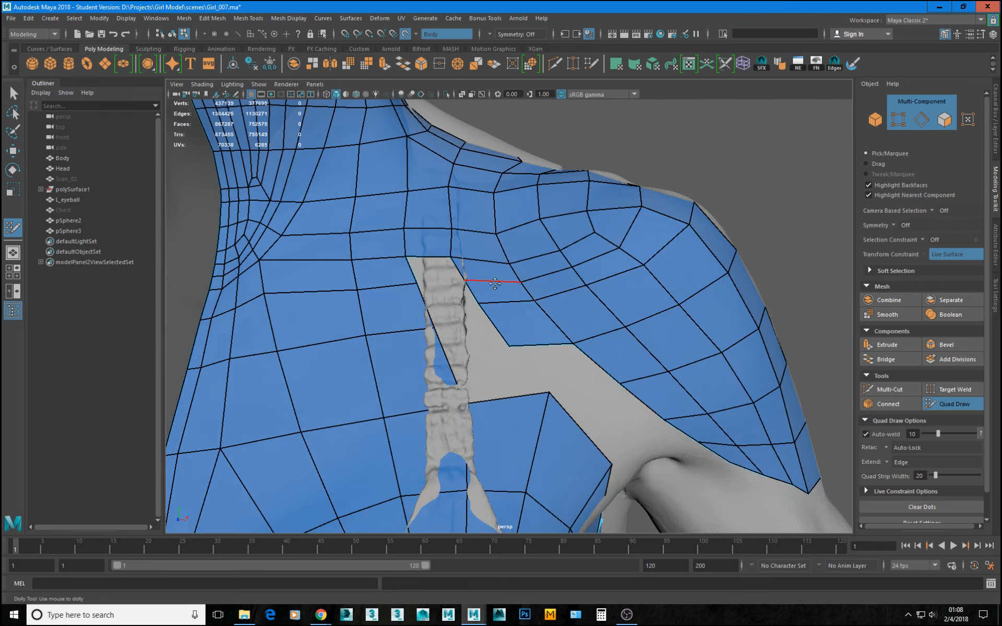
left_click(539, 305, "ctrl+shift")
mouse_move(536, 304)
left_mouse_down("shift")
mouse_move(607, 288)
mouse_move(656, 263)
mouse_move(688, 228)
left_mouse_up("shift")
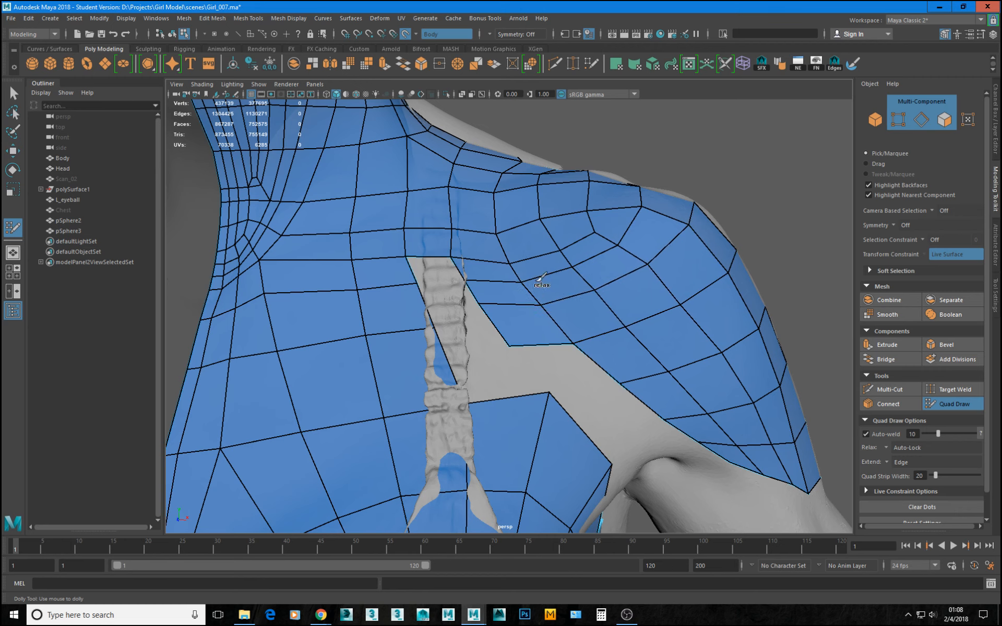
mouse_move(606, 235)
left_mouse_down("shift")
mouse_move(577, 230)
mouse_move(526, 253)
mouse_move(499, 250)
left_mouse_up("shift")
mouse_move(518, 243)
left_mouse_down("shift")
mouse_move(570, 224)
mouse_move(523, 219)
mouse_move(600, 205)
mouse_move(660, 217)
mouse_move(734, 306)
left_mouse_up("shift")
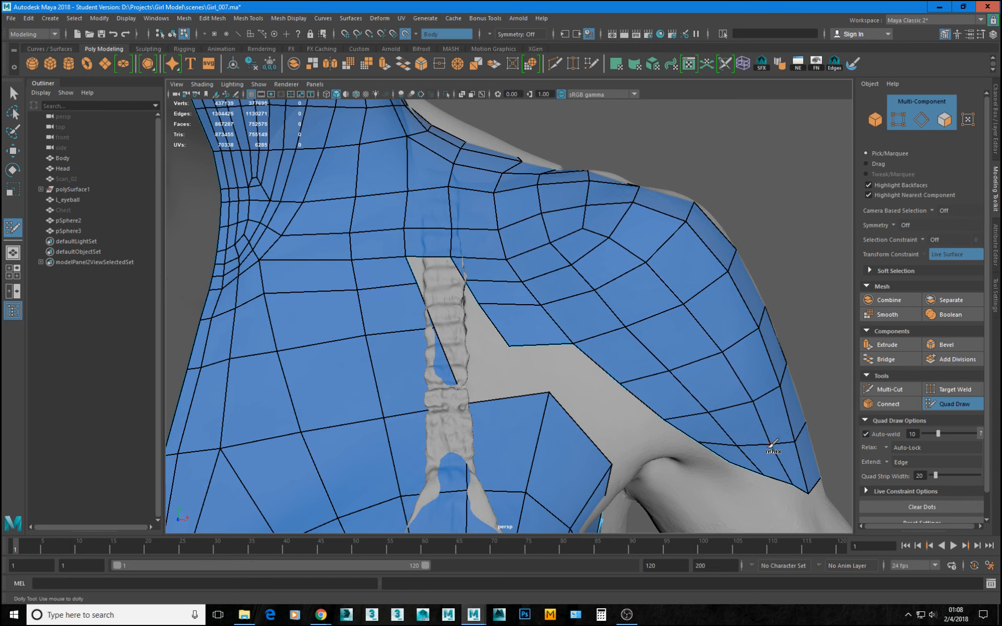
mouse_move(723, 419)
left_mouse_down("shift")
mouse_move(597, 300)
mouse_move(745, 414)
mouse_move(640, 267)
mouse_move(755, 383)
mouse_move(652, 350)
left_mouse_up("shift")
Extend the uppermost shoulder-side border edge across the bra strap and weld it to the chest border as a bridging quad.
scroll(763, 351, "down", 3)
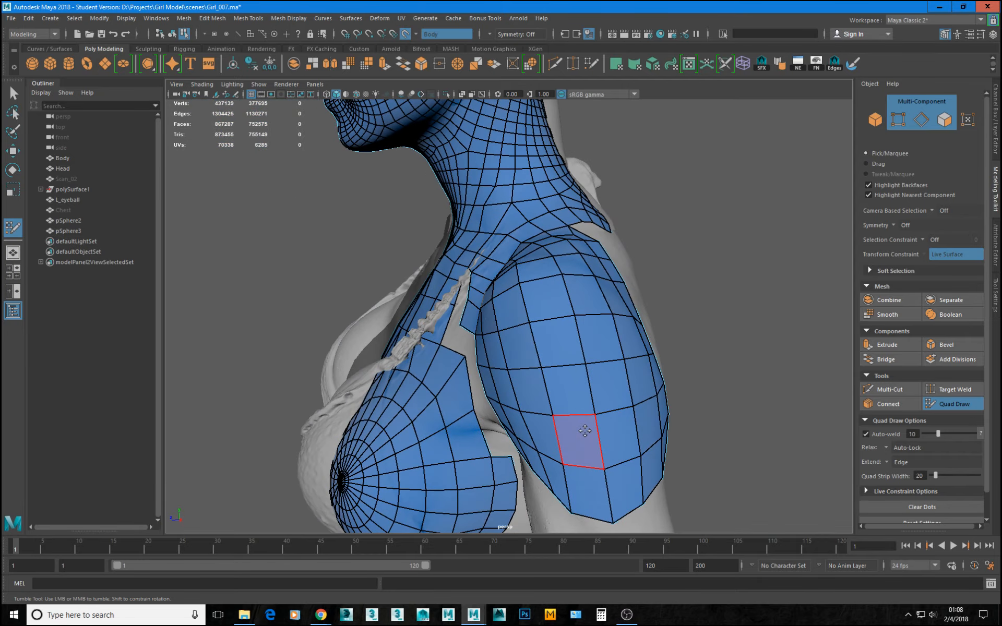
left_click_drag(553, 362, 663, 366, "alt")
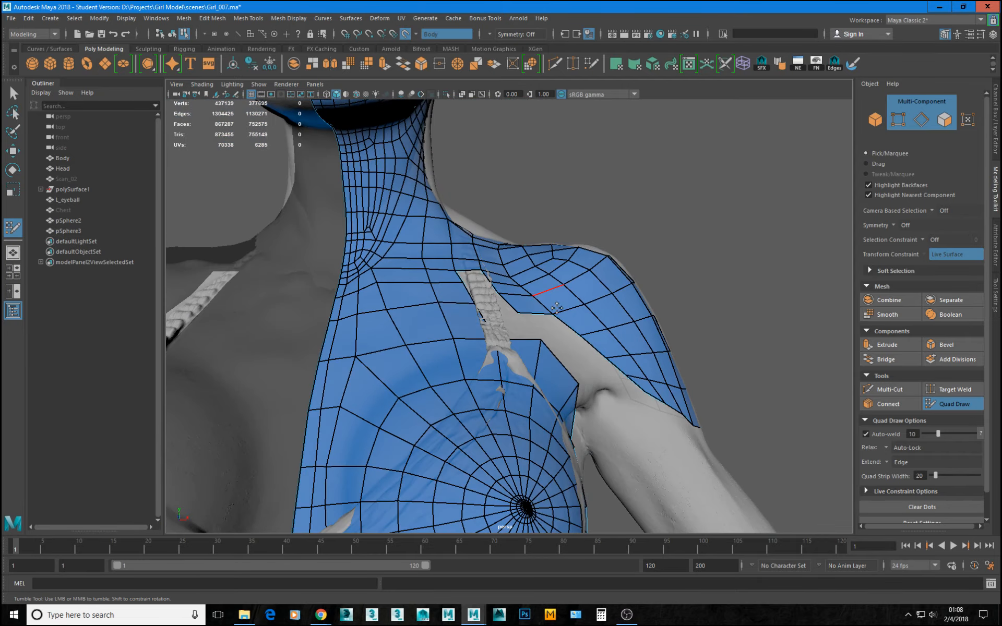
mouse_move(578, 259)
left_mouse_down("alt")
mouse_move(571, 320)
mouse_move(586, 327)
mouse_move(503, 329)
mouse_move(532, 317)
mouse_move(523, 313)
mouse_move(515, 353)
mouse_move(505, 338)
left_mouse_up("alt")
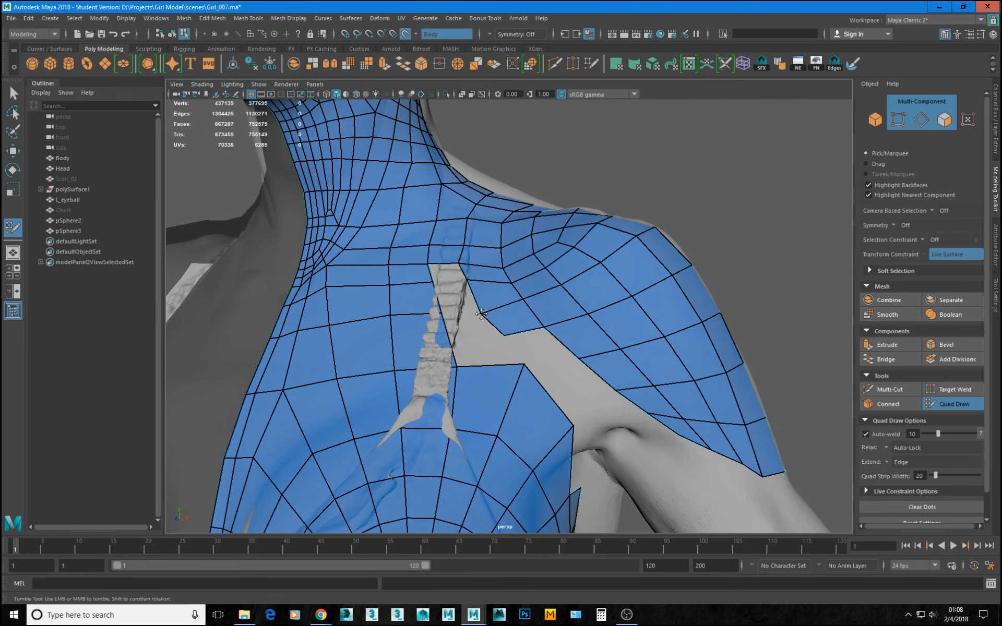
scroll(466, 288, "up", 4)
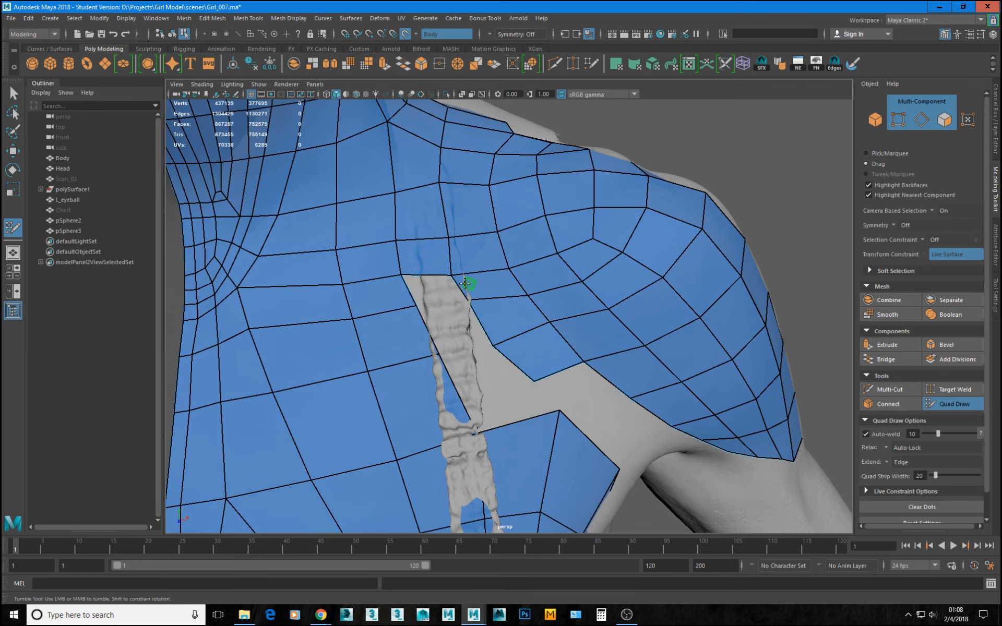
key("Tab")
left_click_drag(466, 296, 411, 293)
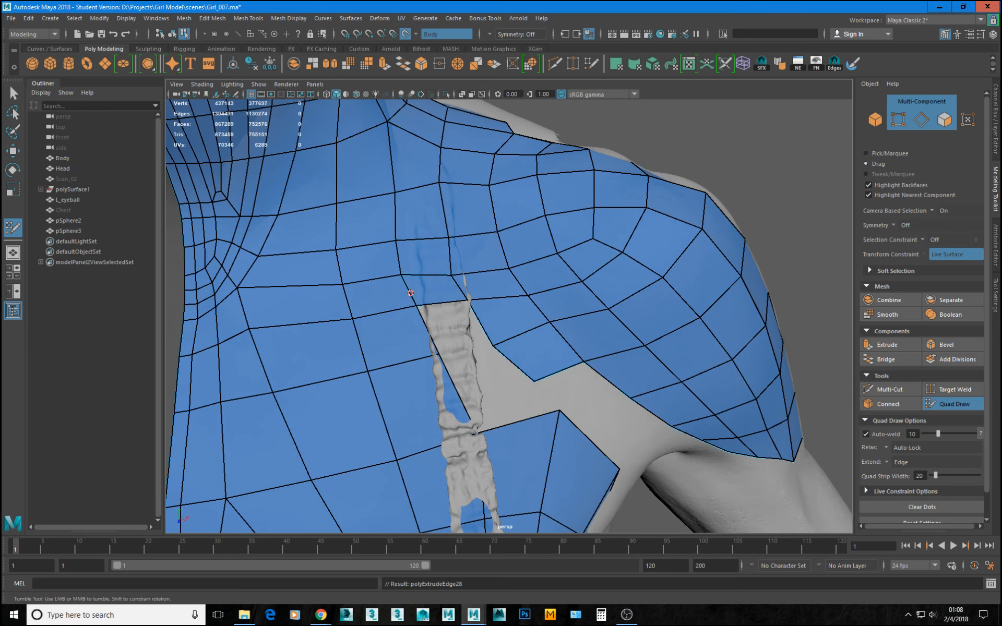
Bridge the strap gap with a second quad below the first, welding its corners to the chest border vertices.
mouse_move(484, 329)
left_mouse_down()
mouse_move(432, 336)
mouse_move(463, 368)
left_mouse_up()
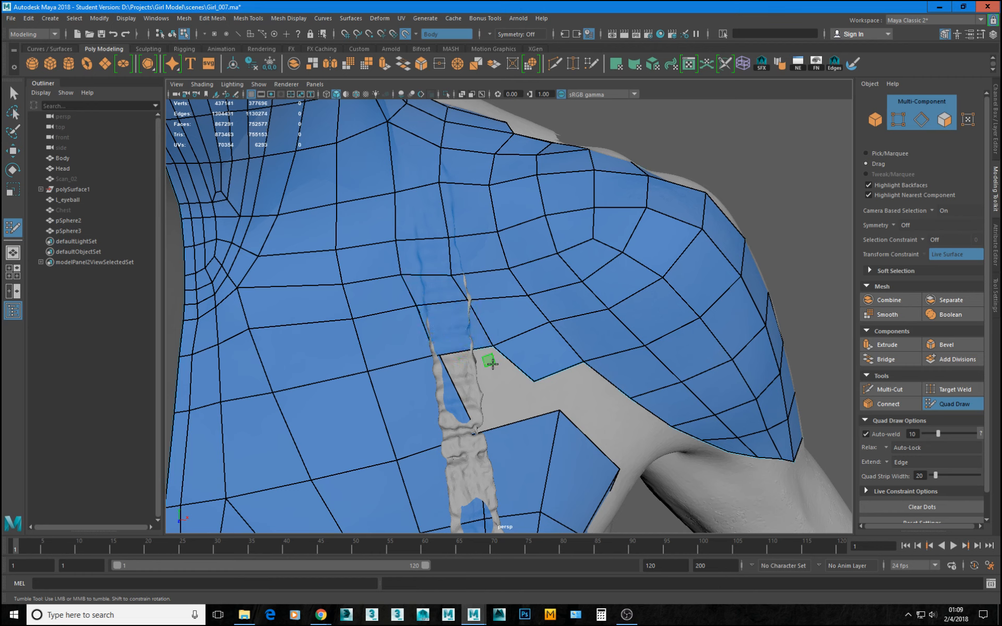
key("ctrl+z")
scroll(459, 329, "up", 5)
middle_click_drag(460, 328, 541, 318, "alt")
key("Tab")
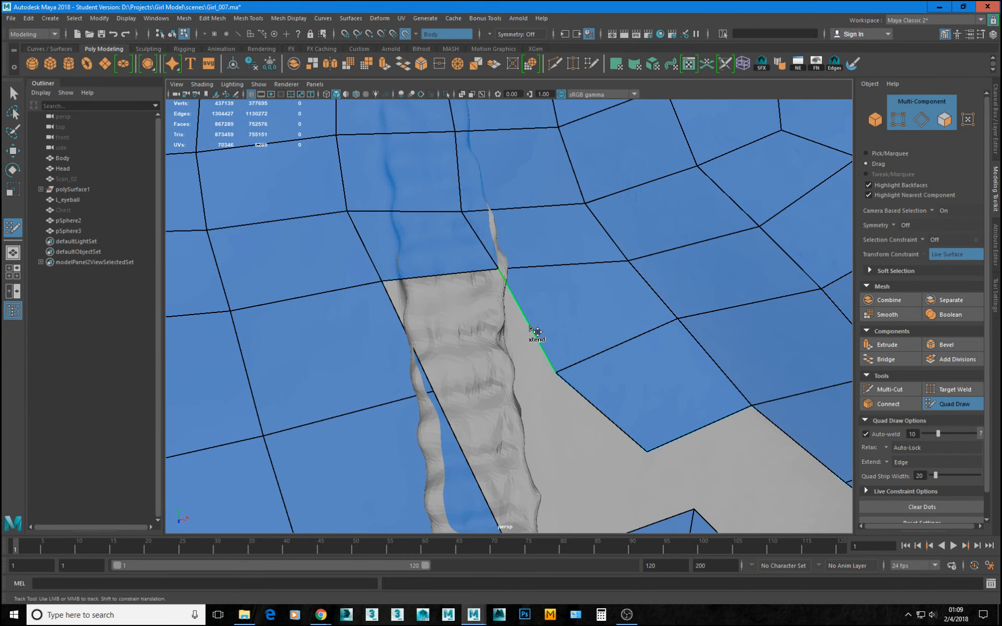
mouse_move(537, 332)
left_mouse_down()
mouse_move(415, 334)
mouse_move(409, 318)
mouse_move(448, 392)
mouse_move(438, 393)
left_mouse_up()
left_click_drag(401, 267, 383, 283)
key("Tab")
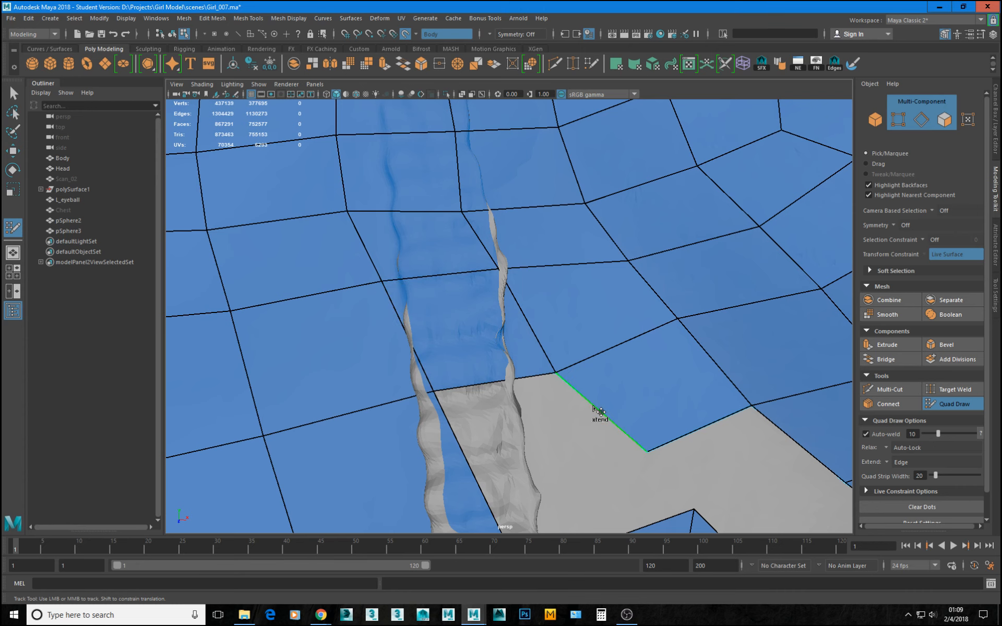
mouse_move(591, 407)
left_mouse_down()
mouse_move(498, 457)
mouse_move(537, 449)
left_mouse_up()
scroll(493, 355, "down", 5)
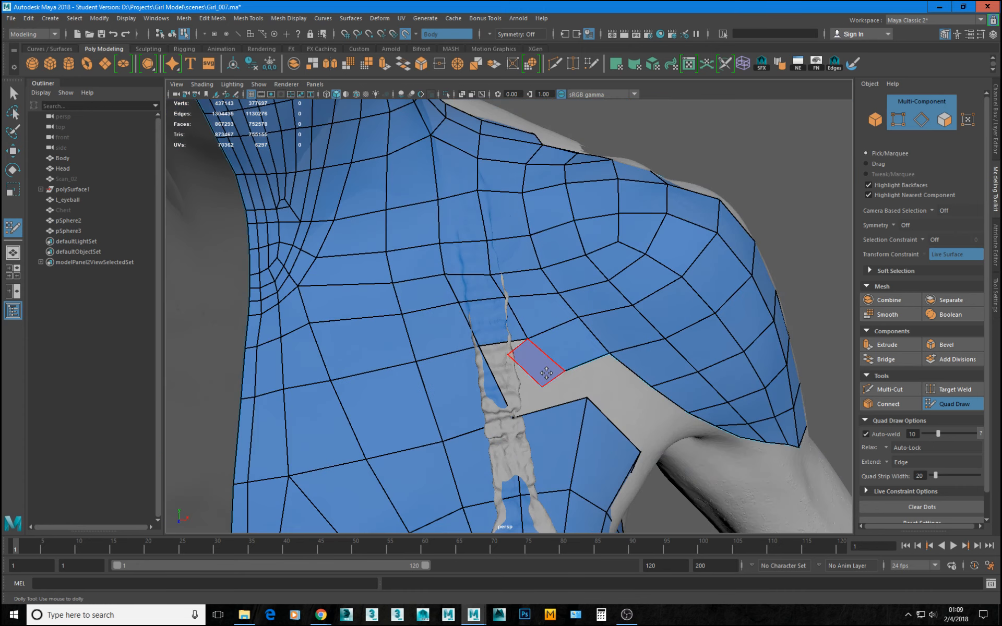
left_click(547, 372, "ctrl+shift")
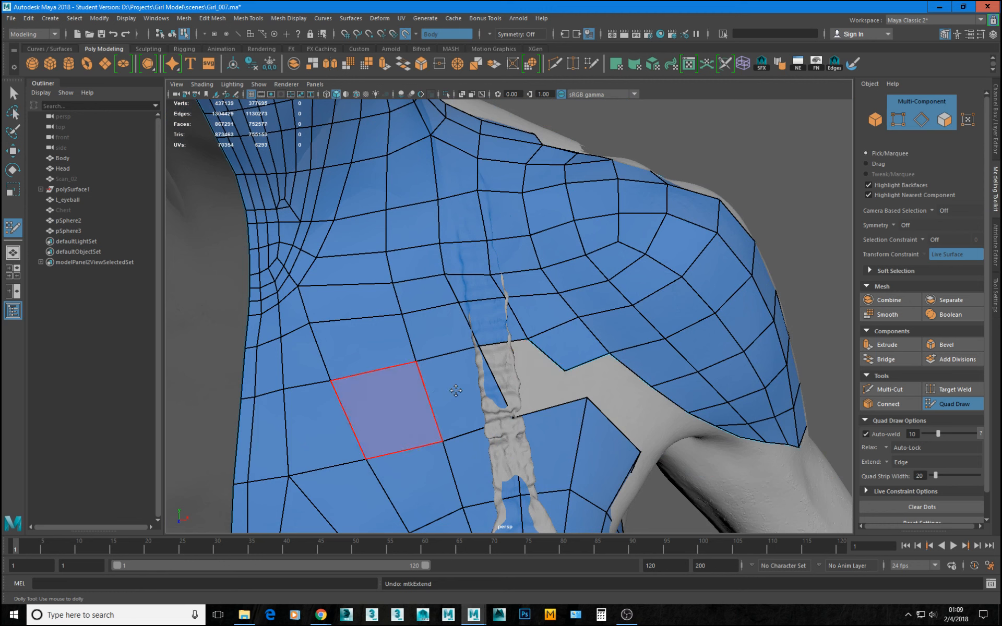
Insert an edge loop across the chest ending at the strap gap, and extend its border edge over to the shoulder mesh.
left_click(574, 370, "ctrl")
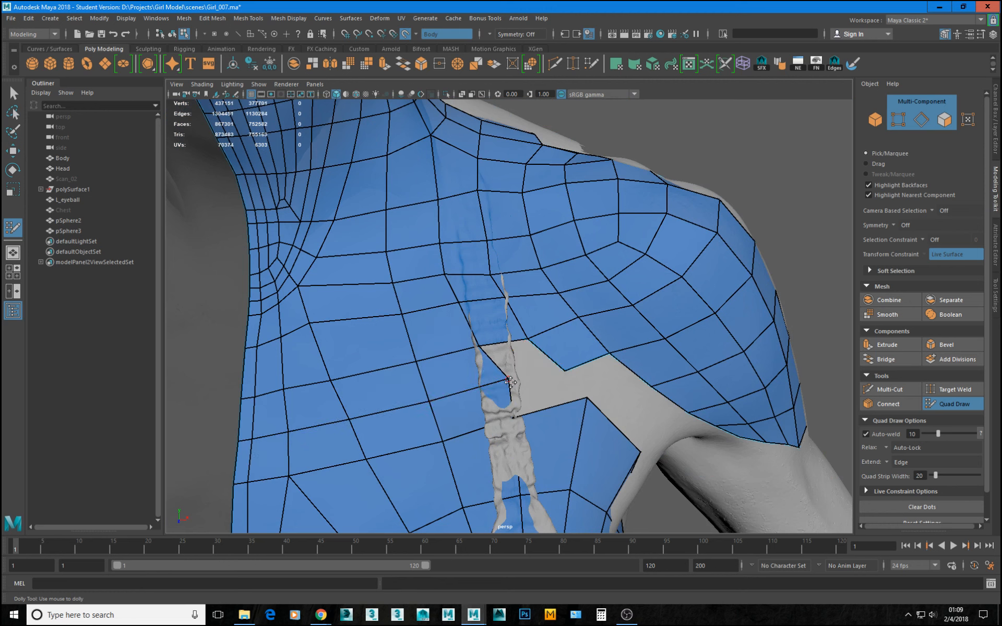
left_click_drag(509, 382, 493, 388)
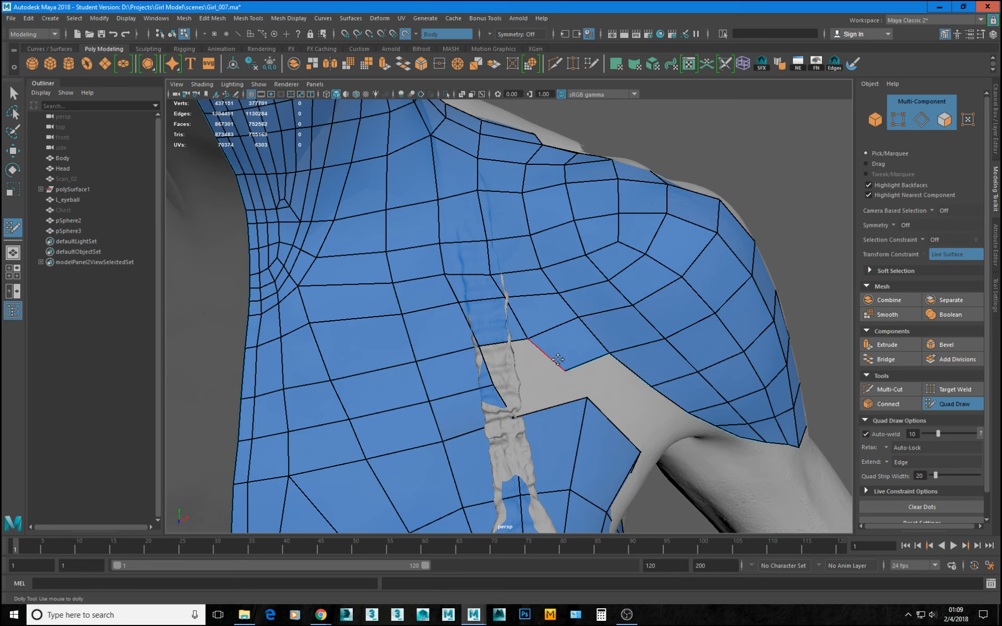
left_click(488, 374)
right_click_drag(384, 342, 618, 412, "alt")
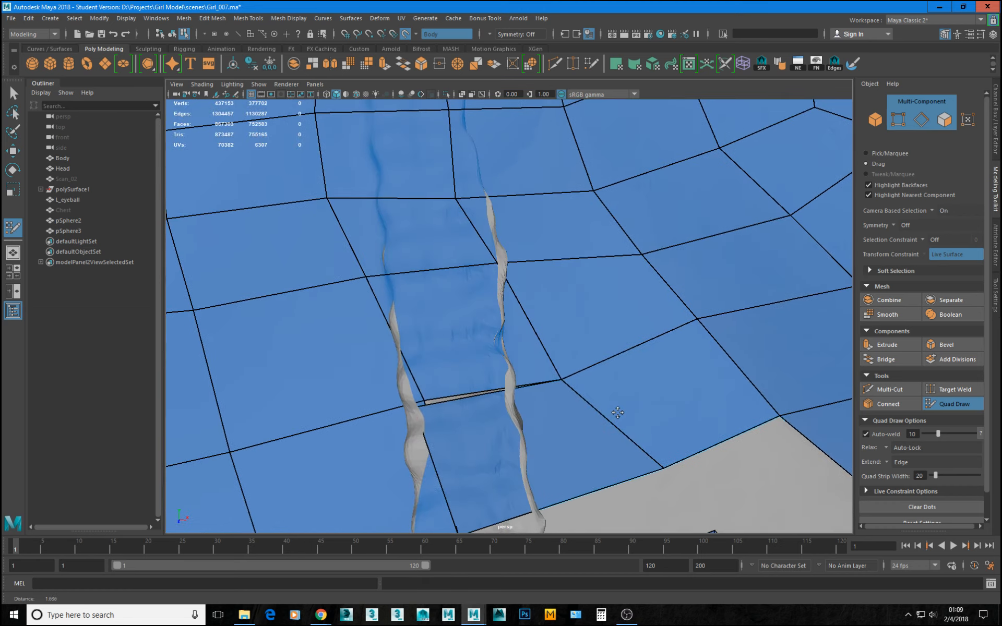
Switch to wireframe display and select the loose corner vertex beside the unwelded slit under the bra strap.
middle_click_drag(405, 398, 441, 340, "alt")
right_click_drag(442, 340, 449, 375, "alt")
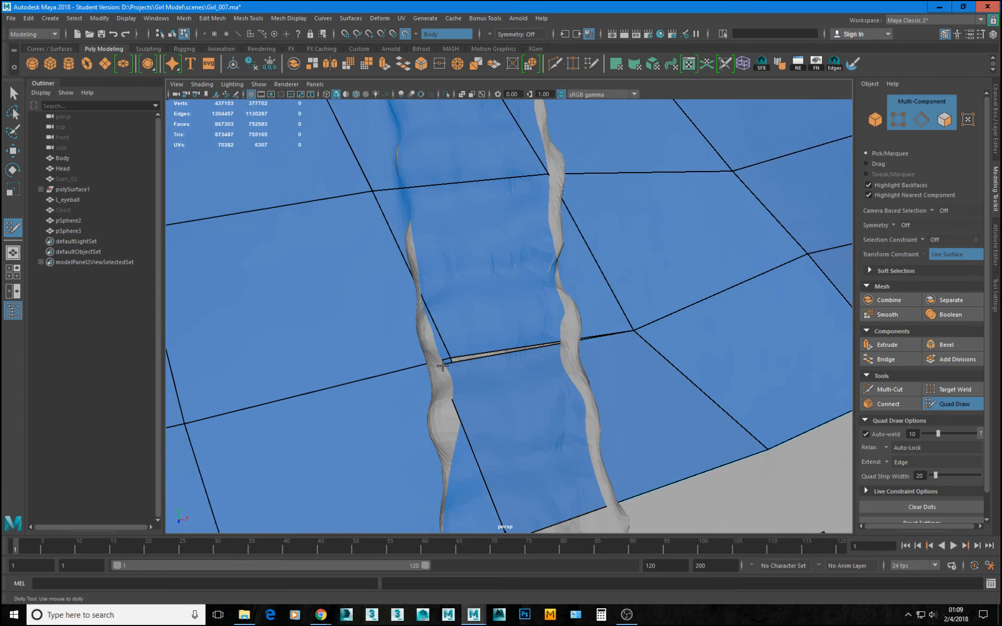
middle_click_drag(519, 502, 515, 436, "alt")
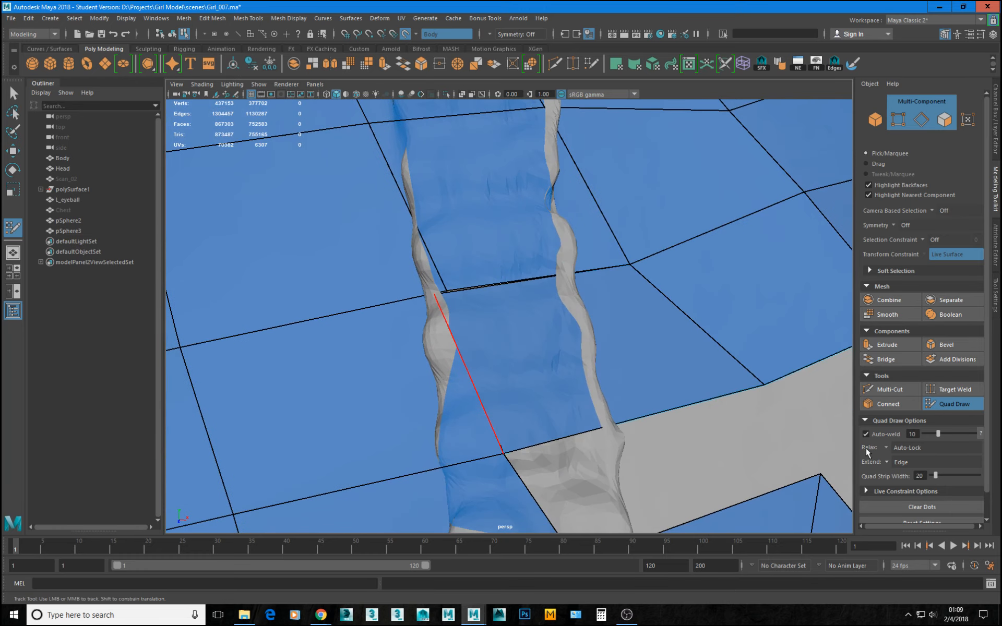
left_click(959, 405)
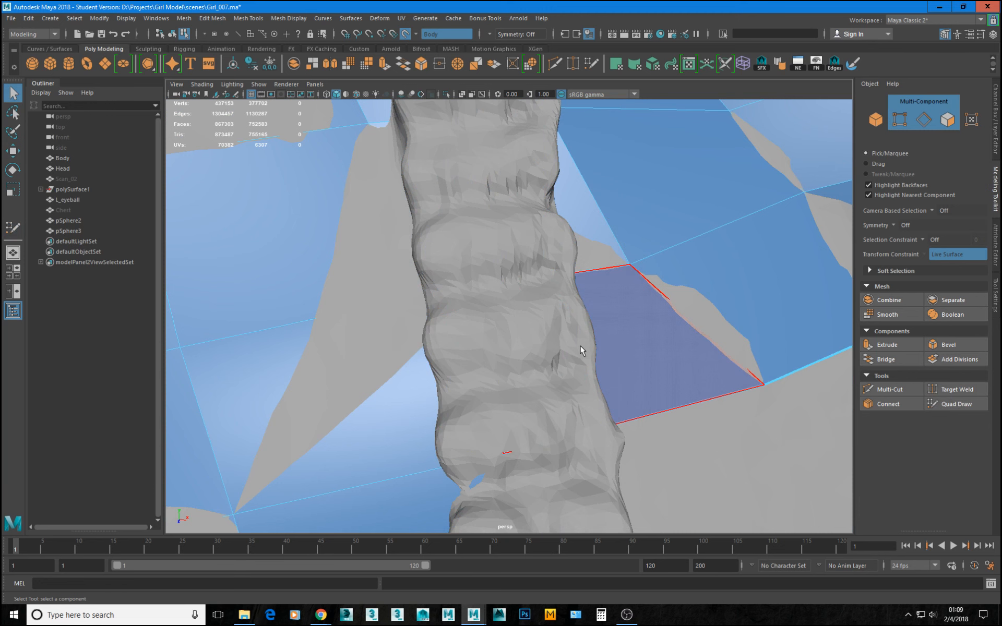
key("4")
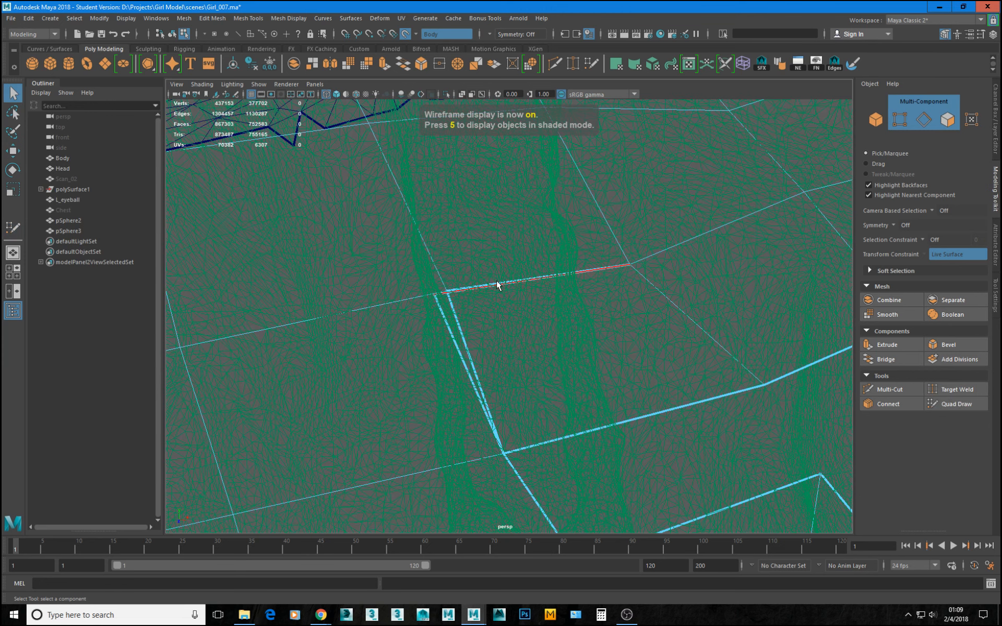
key("F9")
left_click(434, 296)
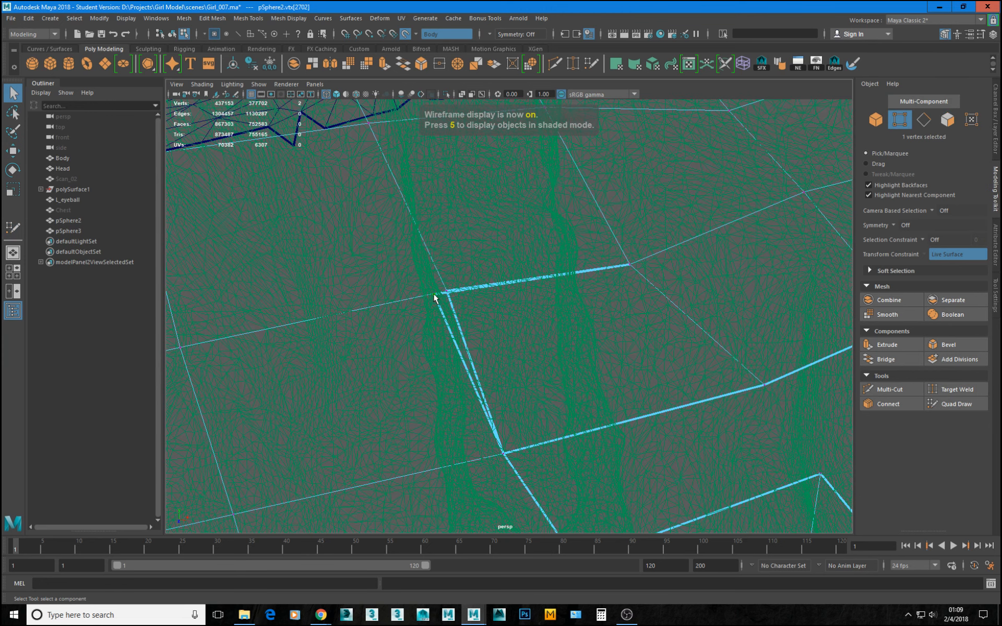
Try moving the loose corner vertex away from its neighbour, and undo the move.
key("w")
middle_click_drag(435, 295, 441, 287)
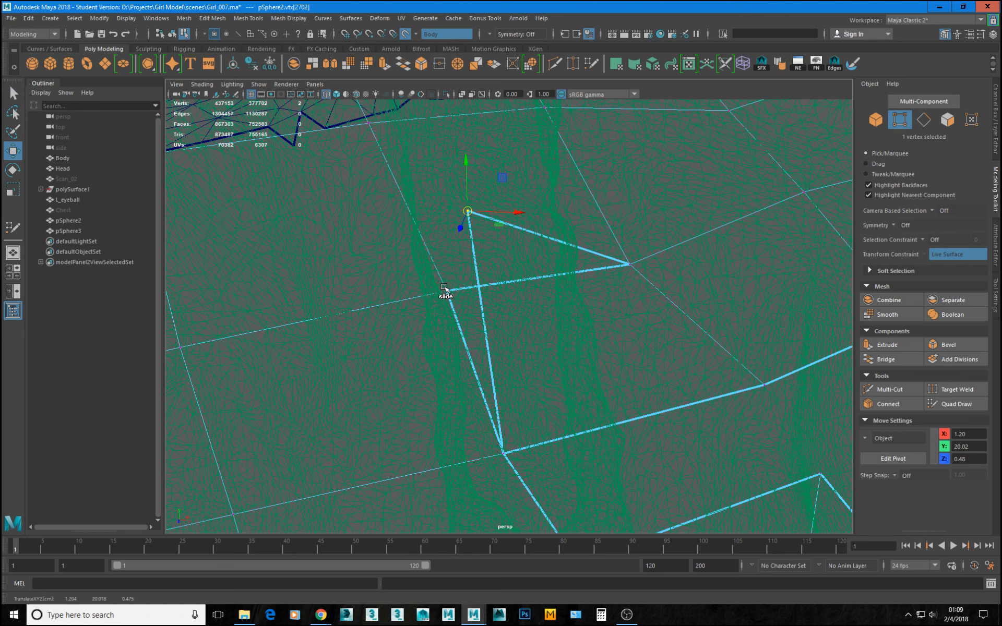
key("ctrl+z")
Merge the two nearly overlapping corner vertices at the strap slit, and resume Quad Draw in shaded display.
left_click_drag(395, 271, 467, 323)
right_click_drag(526, 259, 525, 217, "shift")
middle_click_drag(530, 393, 526, 332, "alt")
right_click_drag(627, 367, 514, 347, "alt")
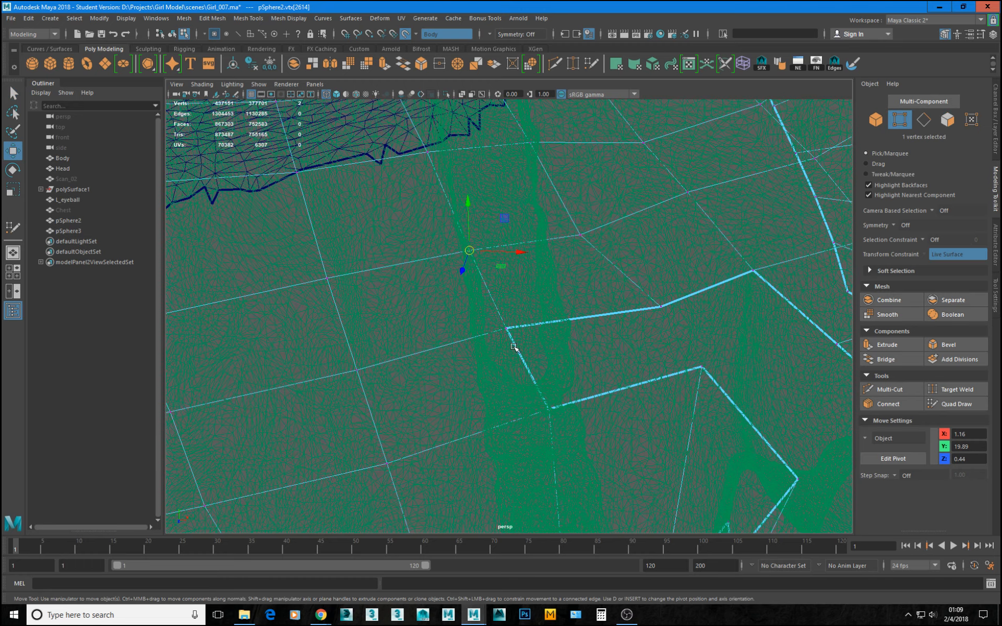
key("5")
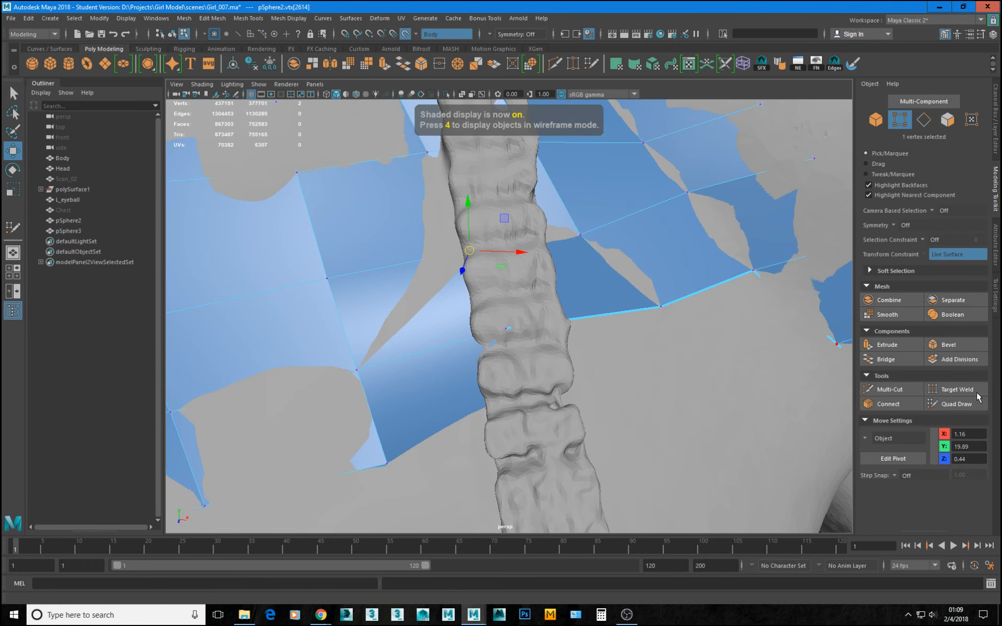
left_click(954, 404)
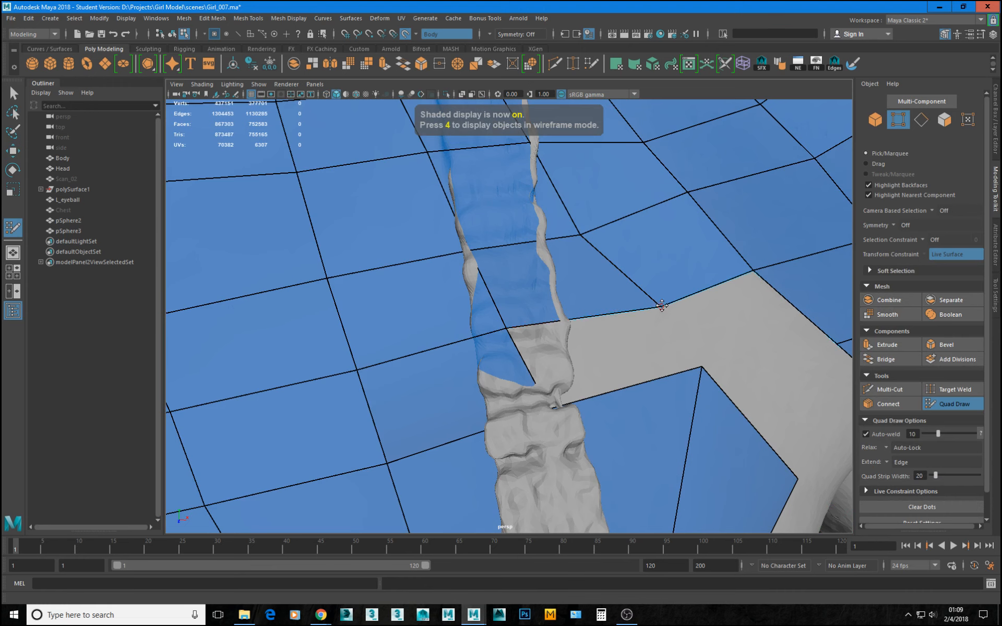
Shift the shoulder border vertex nearest the strap closer to the strap gap and even out the quads above it.
left_click_drag(661, 307, 626, 311)
left_click(576, 226)
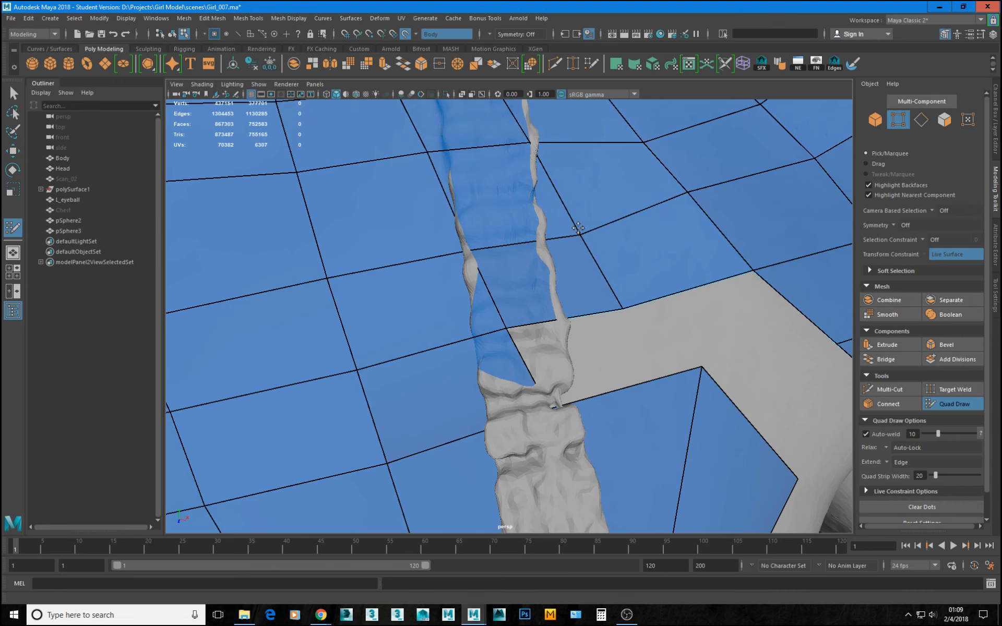
scroll(724, 250, "down", 5)
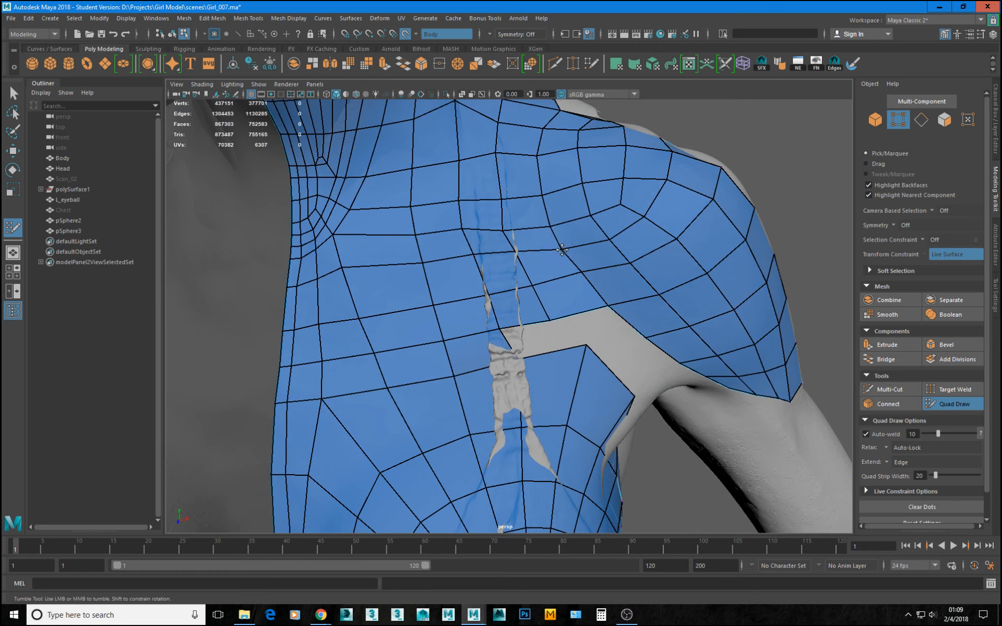
left_click_drag(584, 273, 588, 276)
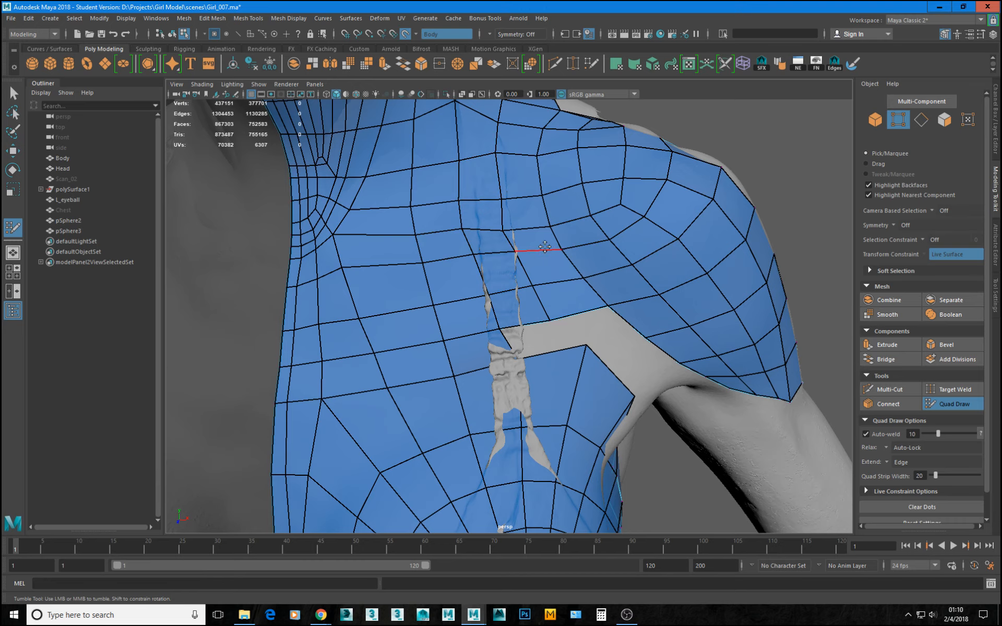
left_click_drag(545, 246, 523, 258, "alt")
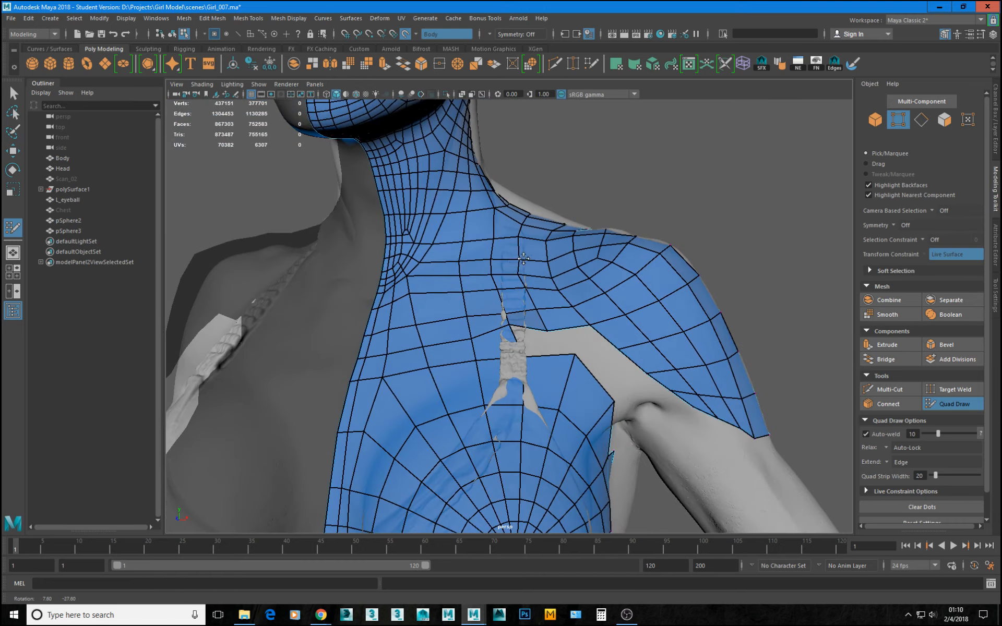
Extend the shoulder border edge beside the strap down to the chest border, and weld the loose corners to close the sliver.
right_click_drag(518, 263, 521, 316, "alt")
left_click_drag(602, 389, 611, 433, "alt")
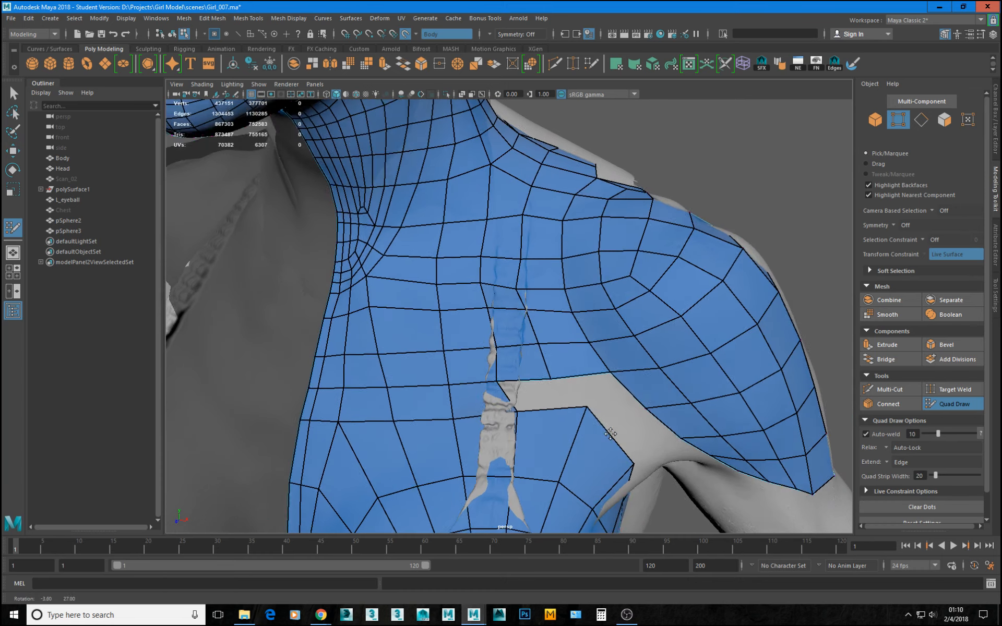
right_click_drag(611, 434, 569, 429, "alt")
left_click_drag(569, 430, 485, 363, "alt")
right_click_drag(484, 363, 563, 374, "alt")
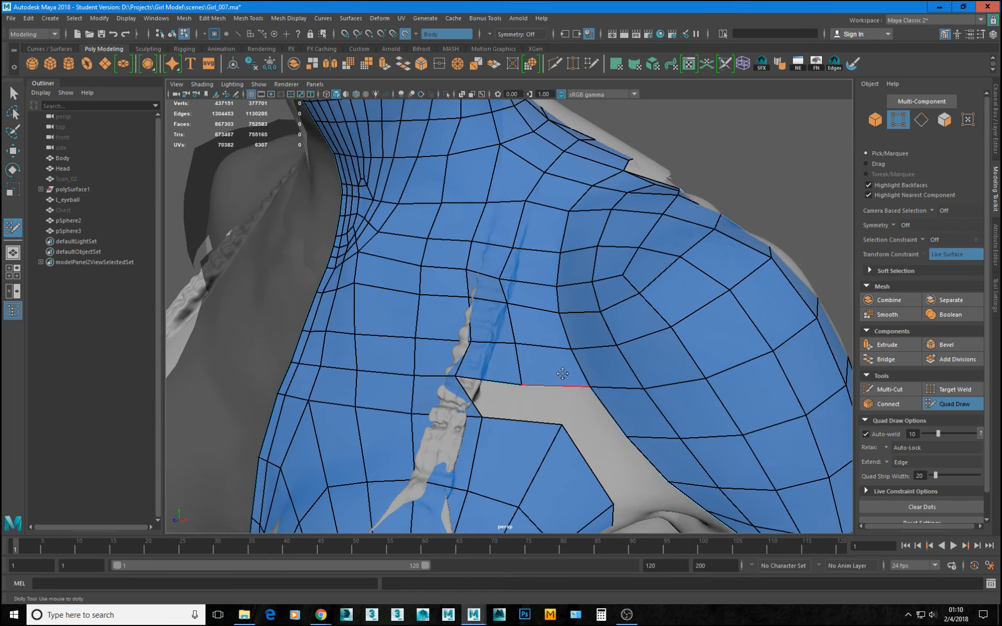
mouse_move(563, 373)
left_mouse_down("alt")
mouse_move(565, 359)
mouse_move(550, 409)
mouse_move(558, 395)
mouse_move(599, 399)
left_mouse_up("alt")
key("Tab")
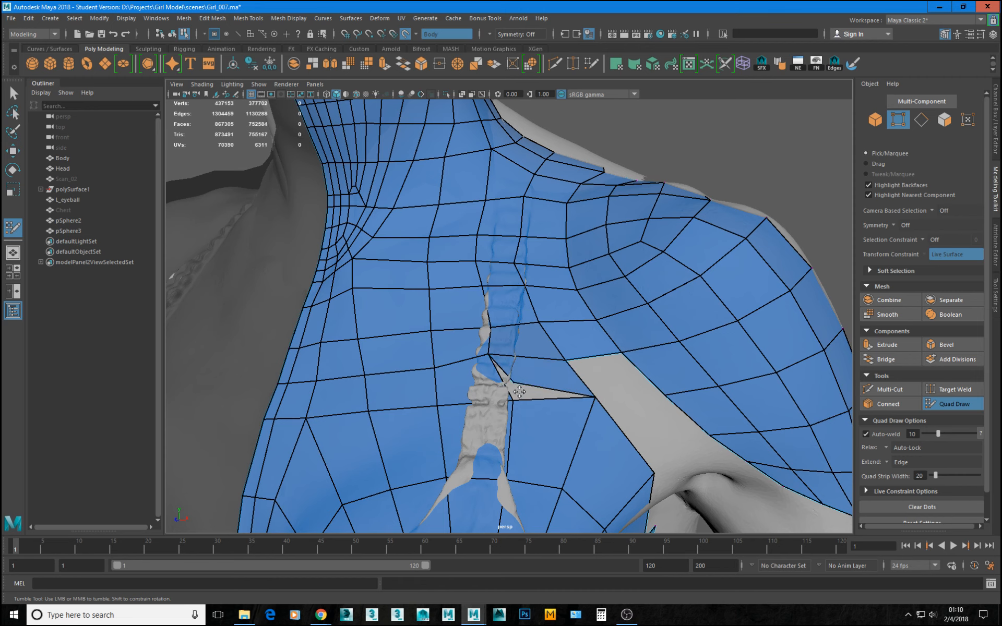
left_click_drag(519, 392, 517, 403)
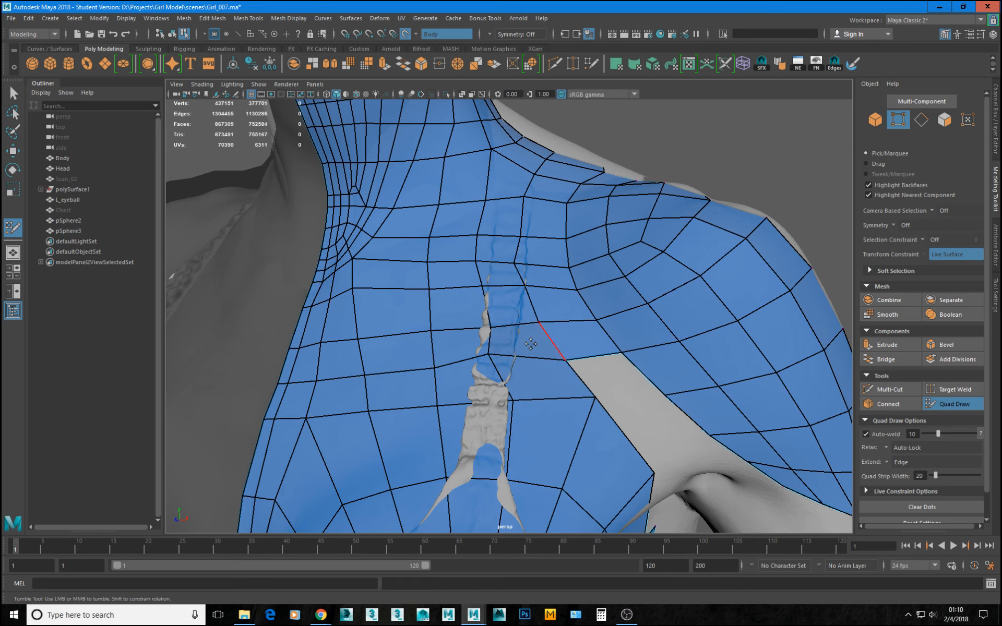
Join the chest corner to the shoulder border with two more quads, working toward the armpit.
middle_click_drag(667, 409, 569, 371, "alt")
mouse_move(494, 354)
left_mouse_down("alt")
mouse_move(494, 343)
mouse_move(522, 361)
mouse_move(487, 358)
mouse_move(600, 354)
mouse_move(506, 344)
mouse_move(548, 342)
mouse_move(563, 323)
left_mouse_up("alt")
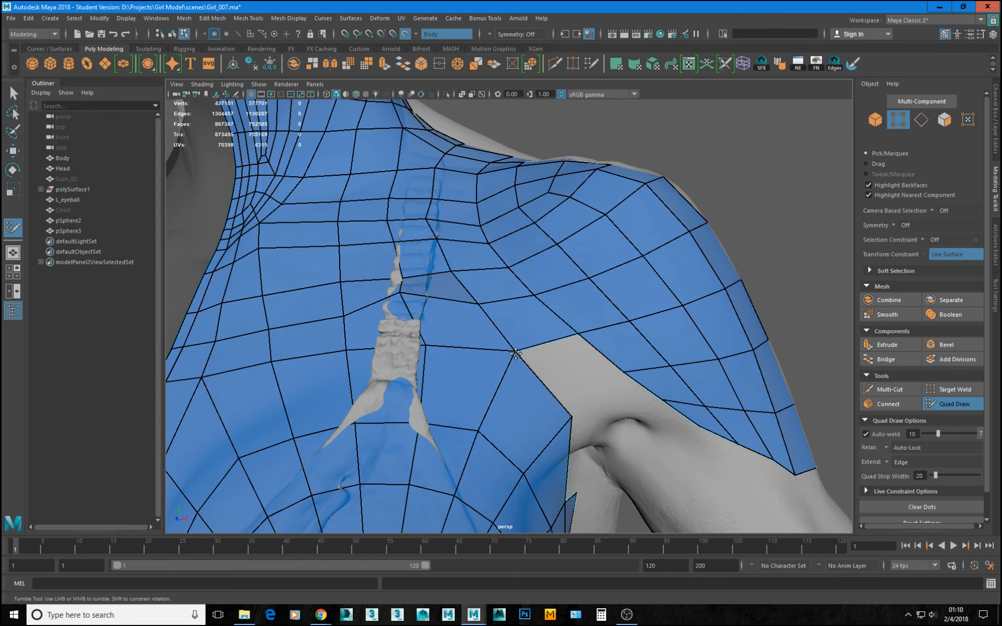
scroll(522, 334, "down", 2)
scroll(522, 334, "down", 3)
left_click_drag(523, 334, 506, 338, "alt")
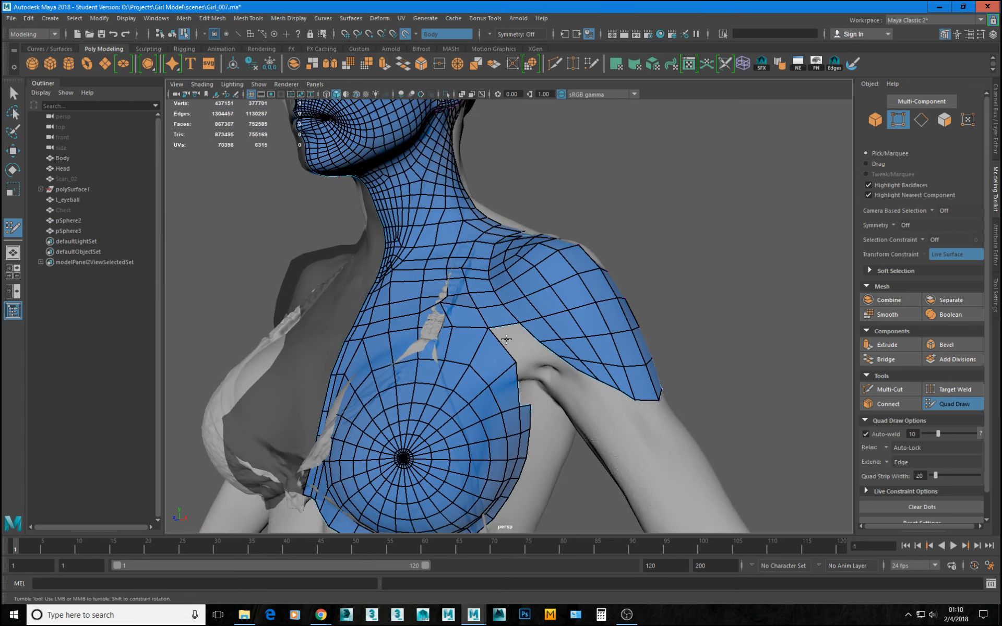
right_click_drag(506, 338, 579, 376, "alt")
mouse_move(523, 367)
left_mouse_down("alt")
mouse_move(528, 358)
mouse_move(529, 367)
left_mouse_up("alt")
key("Tab")
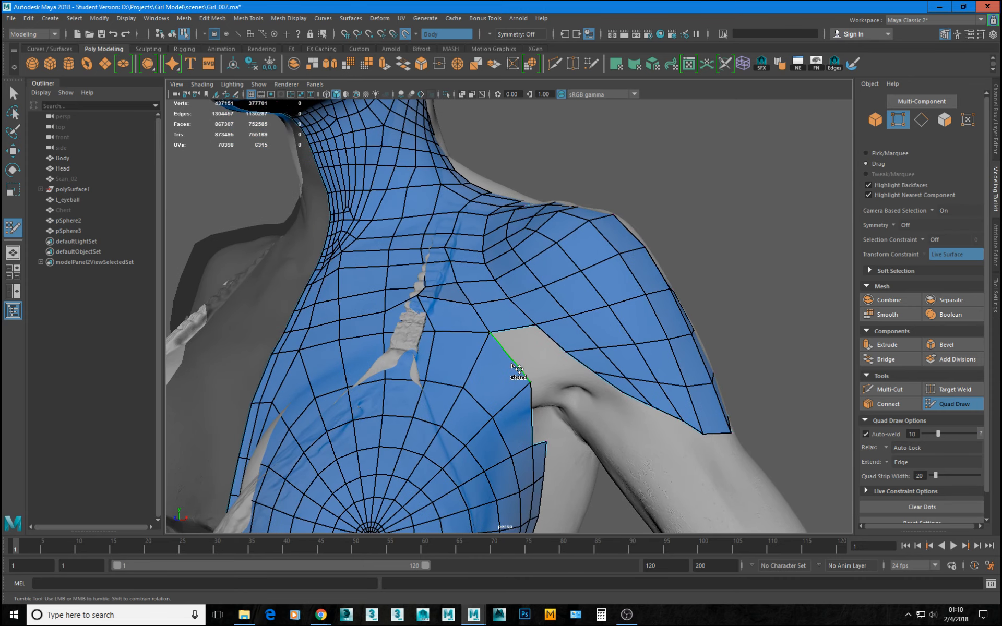
left_click_drag(519, 364, 550, 338)
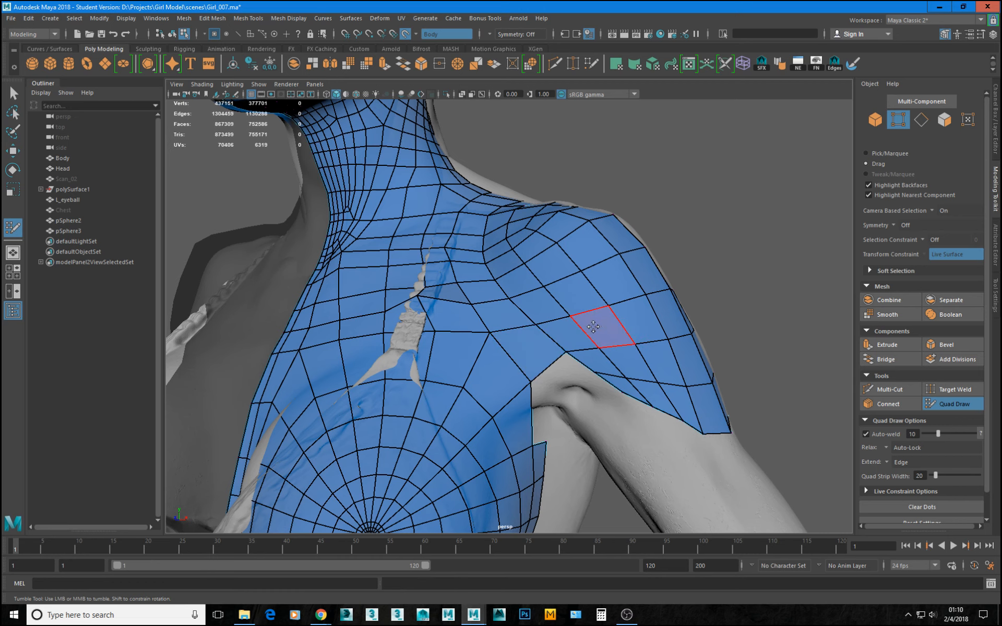
Reposition the vertices around the new quads above the armpit to even out the spacing between chest and shoulder.
left_click_drag(586, 312, 577, 316, "alt")
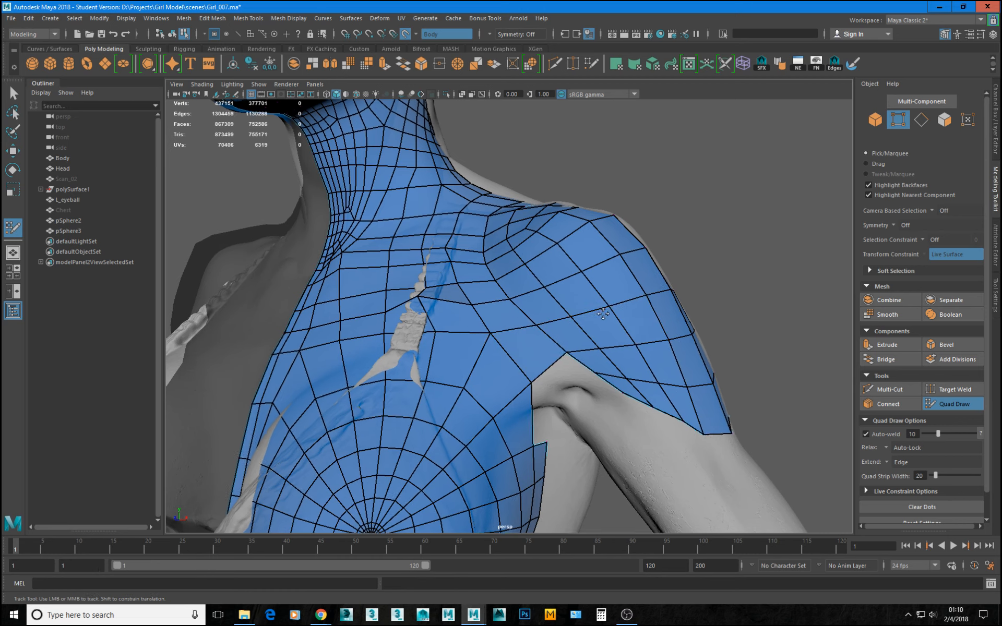
middle_click_drag(548, 325, 540, 353, "alt")
middle_click_drag(611, 347, 586, 355, "alt")
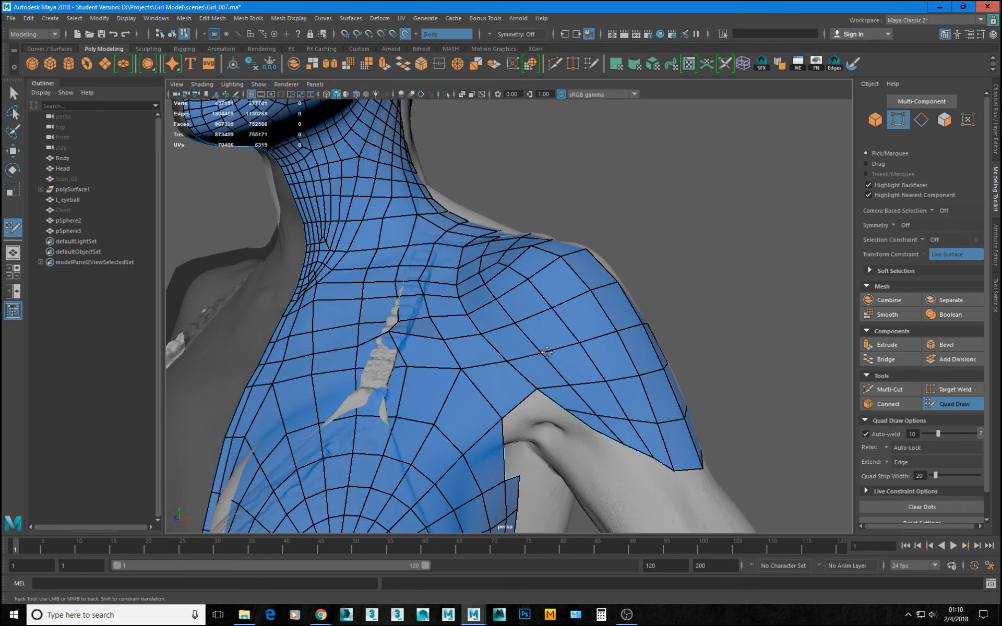
left_click_drag(545, 353, 532, 350)
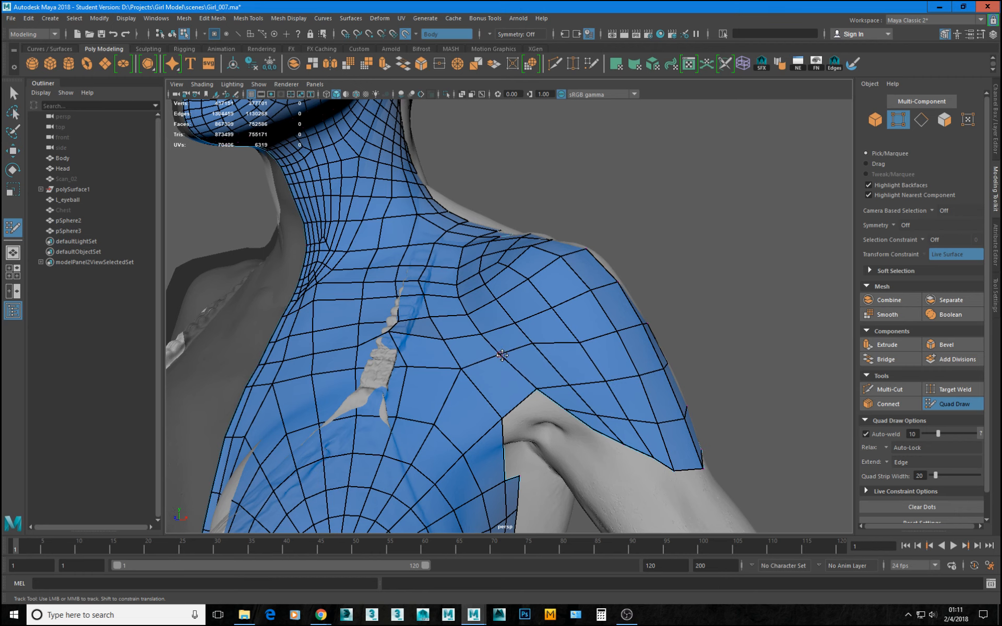
left_click_drag(534, 389, 521, 381)
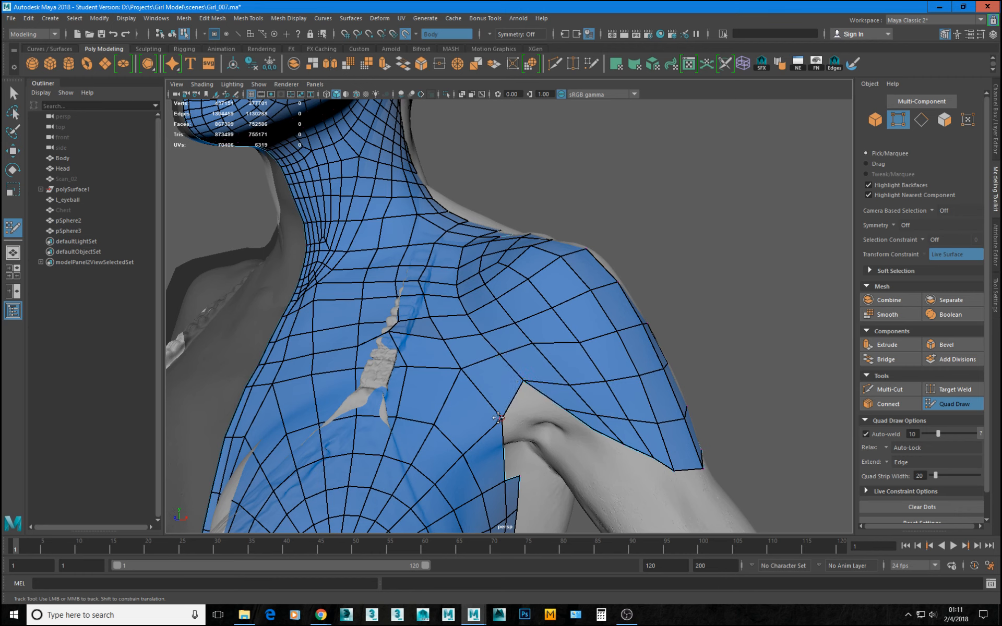
left_click_drag(498, 418, 502, 415)
mouse_move(531, 379)
left_mouse_down()
mouse_move(619, 379)
mouse_move(631, 376)
mouse_move(630, 360)
mouse_move(658, 363)
mouse_move(631, 359)
left_mouse_up()
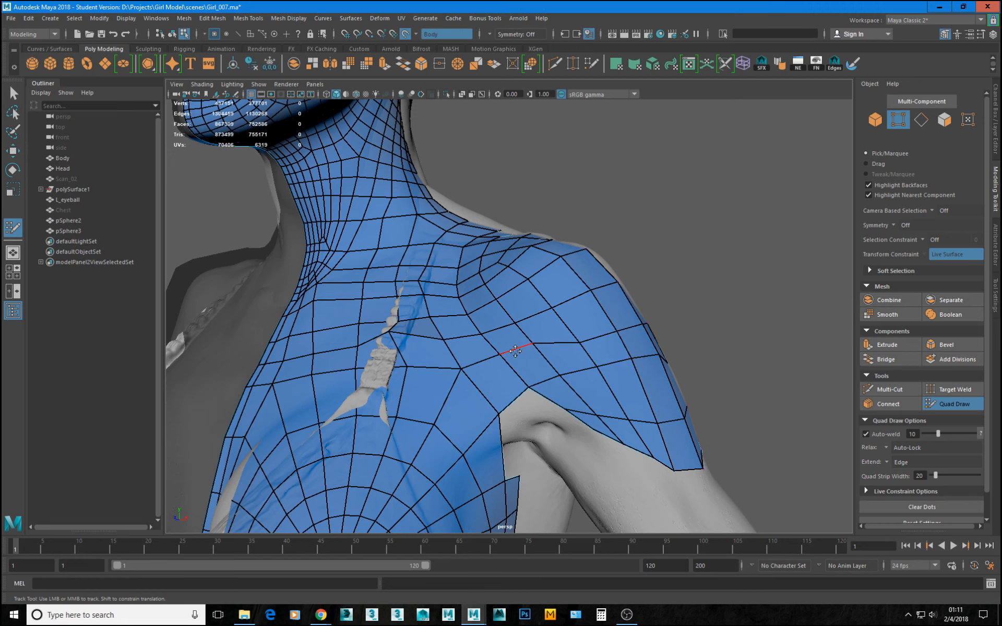
left_click_drag(516, 352, 518, 358)
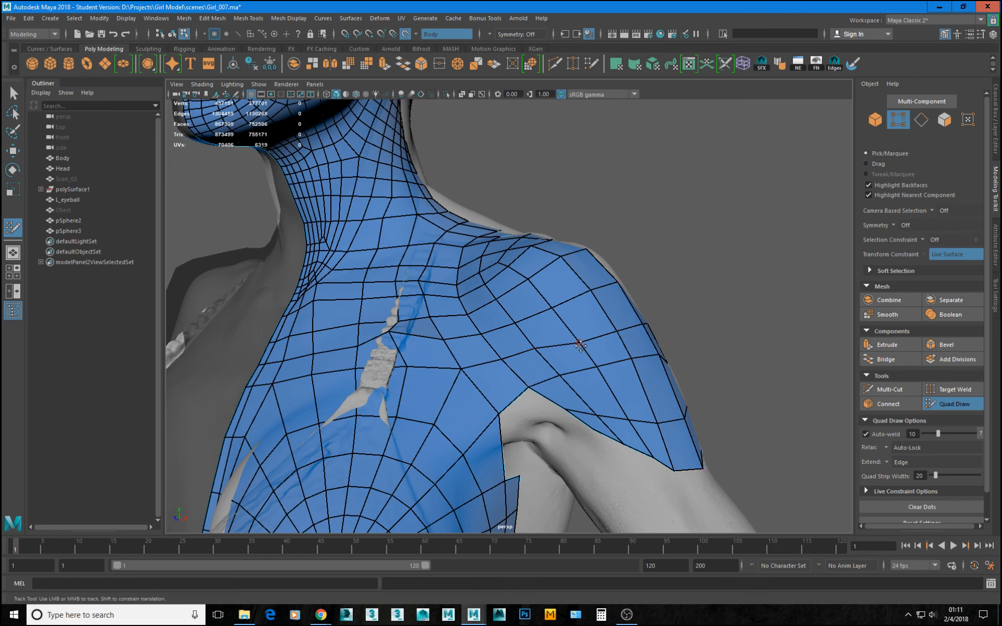
Adjust the vertices on the side and back of the shoulder, and relax the quads over the upper arm.
mouse_move(580, 344)
left_mouse_down()
mouse_move(615, 328)
mouse_move(580, 346)
mouse_move(519, 344)
left_mouse_up()
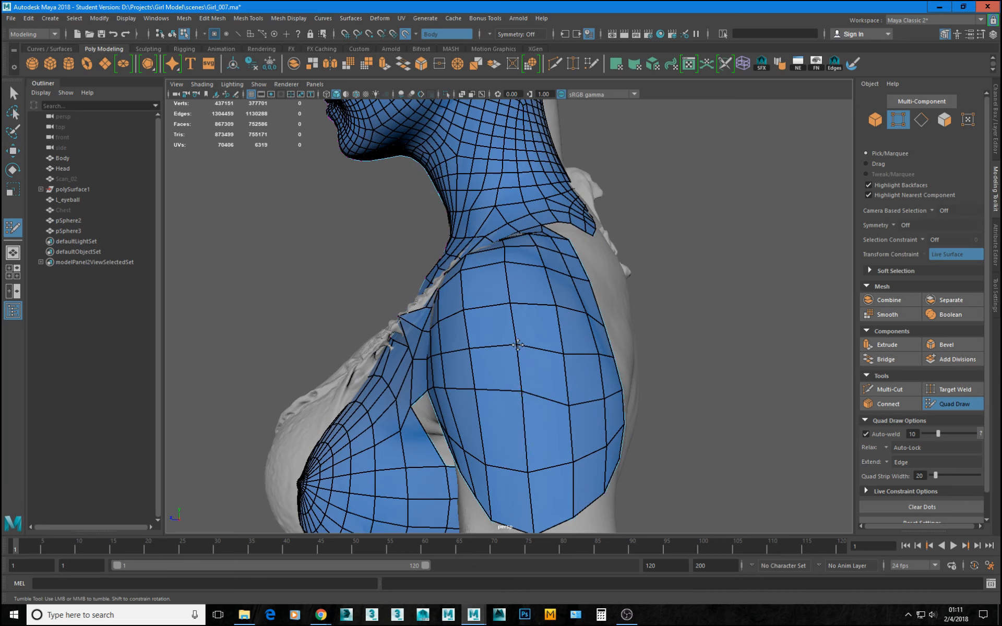
left_click_drag(564, 355, 562, 345)
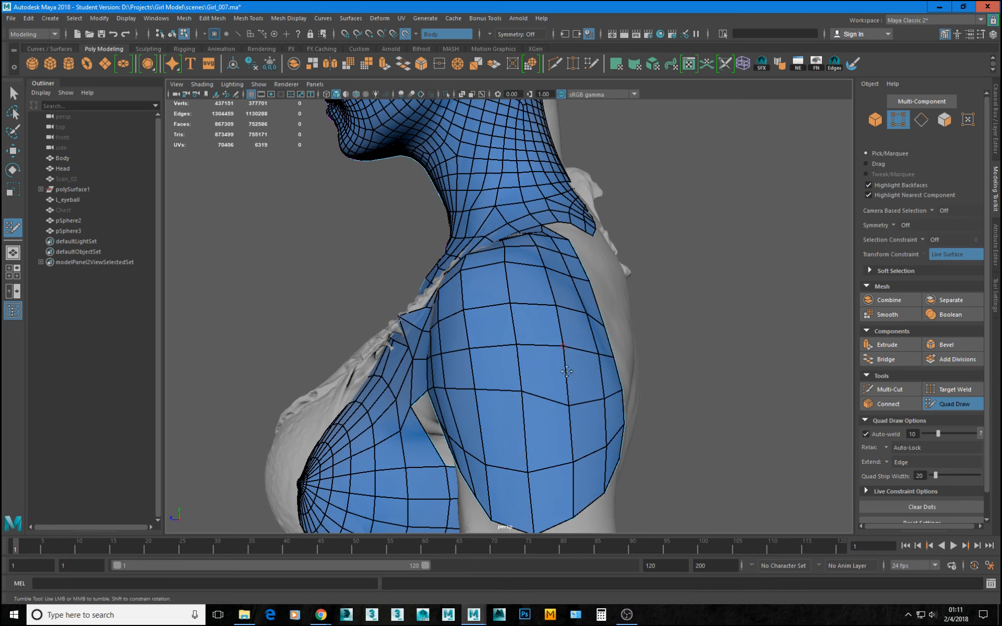
mouse_move(567, 403)
left_mouse_down()
mouse_move(565, 388)
mouse_move(527, 396)
mouse_move(493, 377)
mouse_move(539, 382)
left_mouse_up()
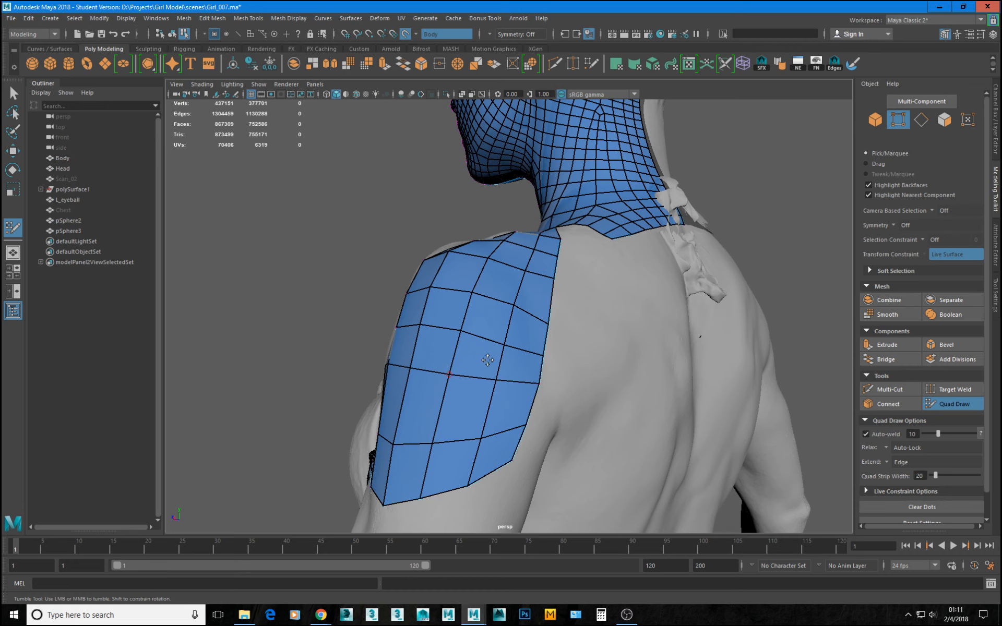
mouse_move(500, 345)
left_mouse_down()
mouse_move(556, 313)
mouse_move(520, 303)
mouse_move(555, 329)
mouse_move(516, 338)
left_mouse_up()
left_click_drag(595, 337, 600, 315, "alt")
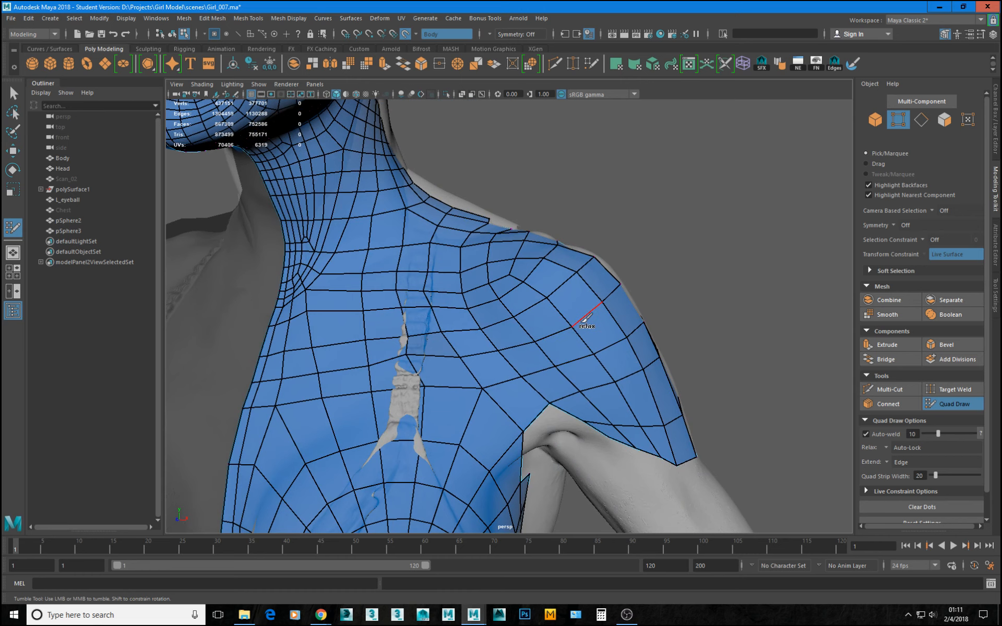
left_click_drag(626, 358, 552, 347, "alt")
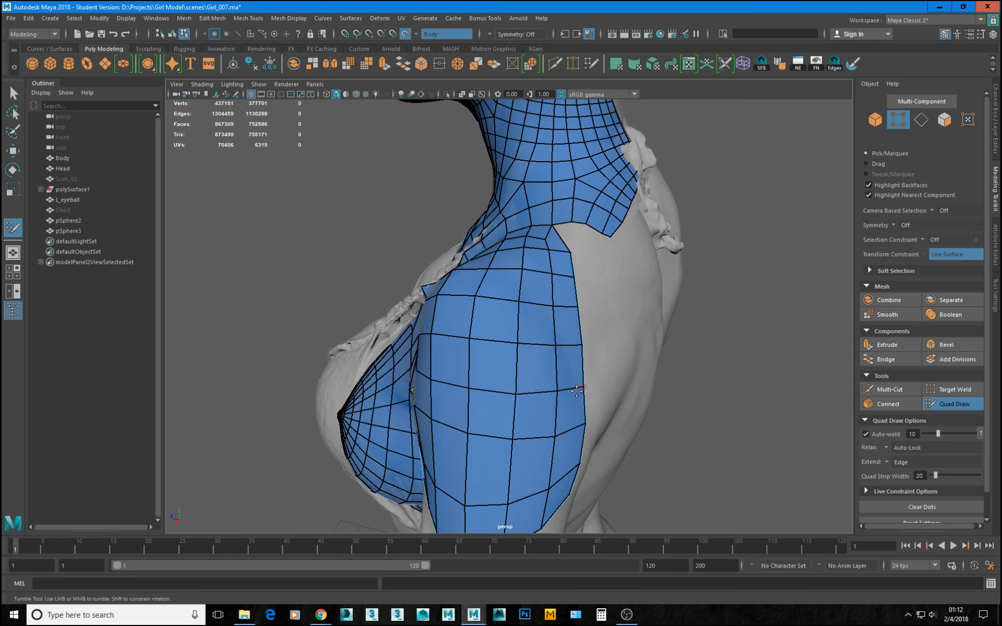
Isolate pSphere2 and pSphere3 in the viewport, and select a vertex on the front of the shoulder.
mouse_move(598, 407)
left_mouse_down("alt")
mouse_move(562, 273)
mouse_move(554, 331)
mouse_move(788, 428)
left_mouse_up("alt")
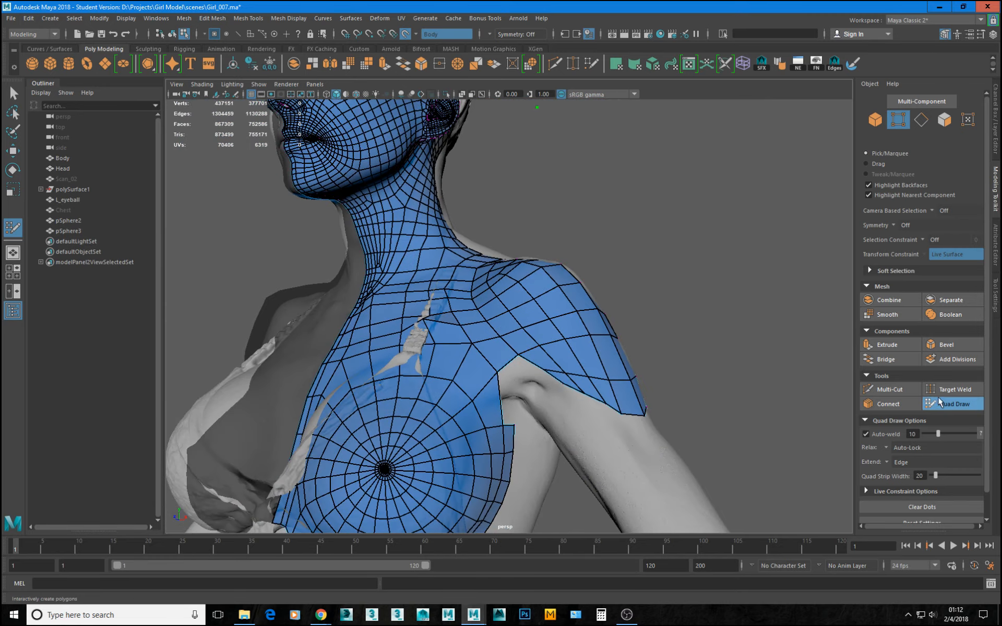
left_click(954, 403)
left_click(79, 230, "shift")
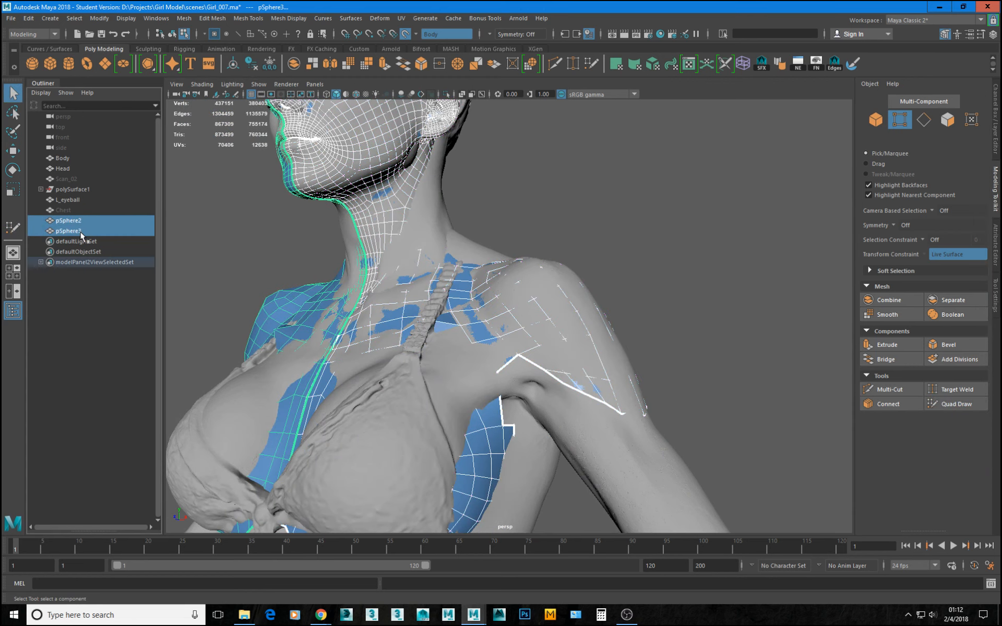
key("ctrl+1")
left_click_drag(464, 295, 492, 383, "alt")
right_click_drag(492, 383, 460, 381)
left_click(483, 400)
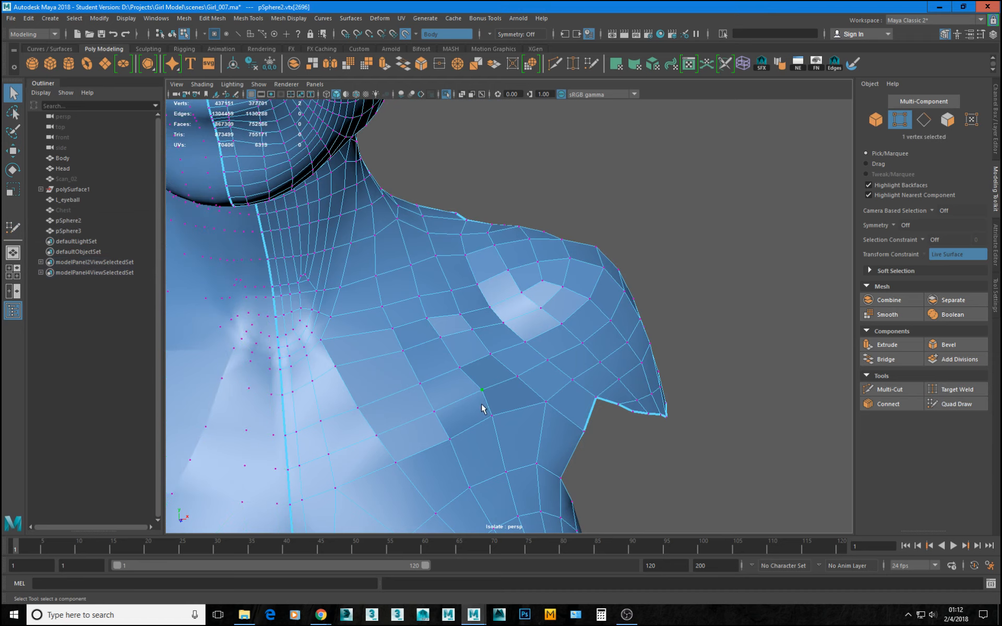
Turn off the live surface and reposition the selected vertex on the front of the shoulder, above the armpit.
left_click_drag(481, 407, 530, 376, "alt")
key("w")
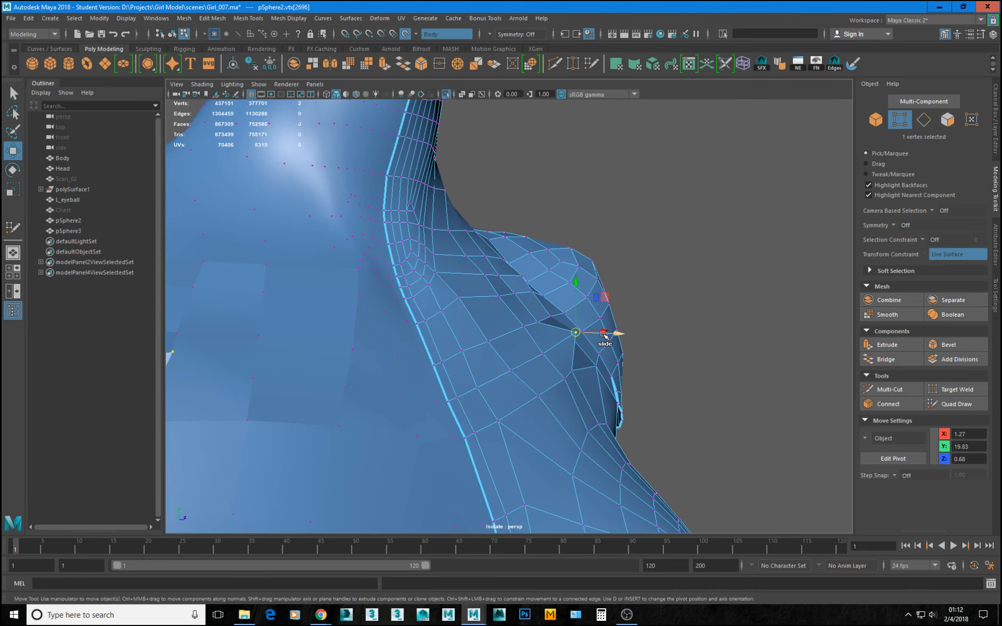
left_click_drag(563, 337, 565, 322, "alt")
left_click(405, 34)
left_click_drag(517, 282, 622, 347, "alt")
left_click_drag(632, 302, 599, 318)
left_click_drag(594, 338, 499, 374, "alt")
left_click_drag(348, 398, 475, 389)
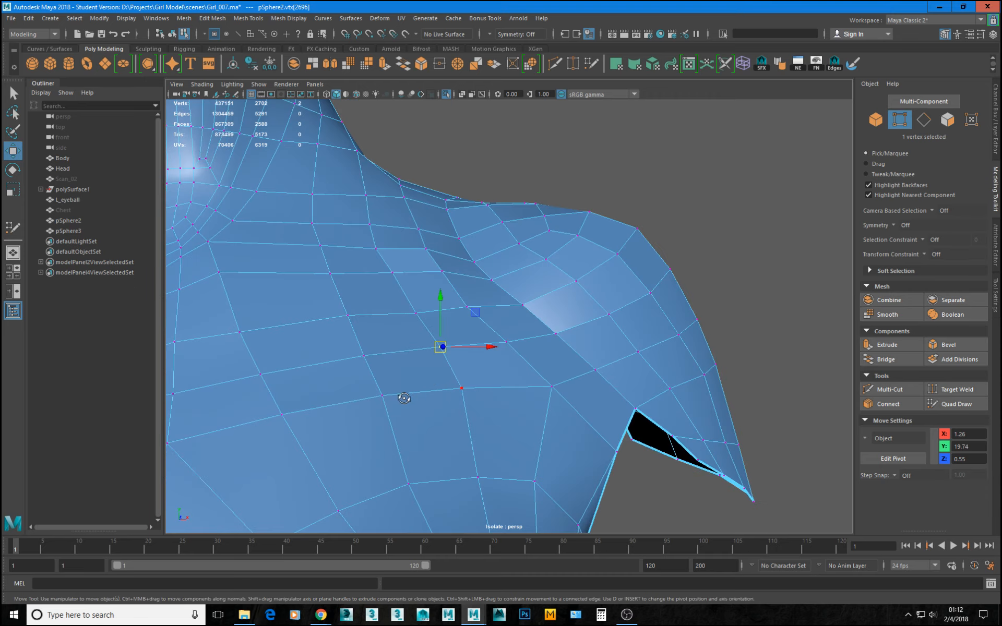
mouse_move(404, 398)
left_mouse_down("alt")
mouse_move(476, 399)
mouse_move(423, 402)
left_mouse_up("alt")
Smooth the upper chest of pSphere2 with the Sculpt Geometry Tool's Smooth operation, brushing between the collarbone and the breast.
double_click(853, 63)
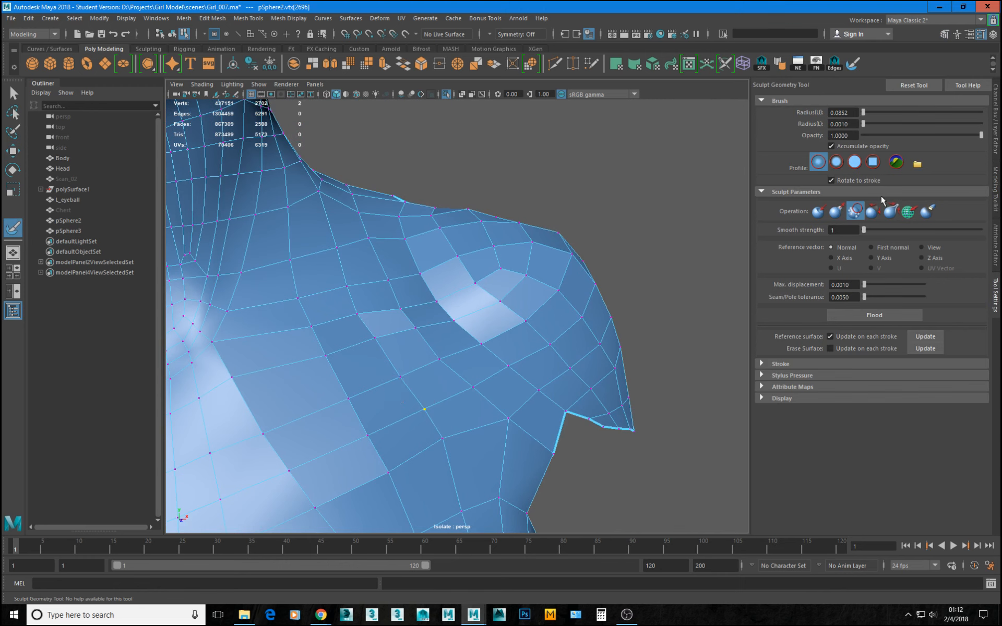
key("w")
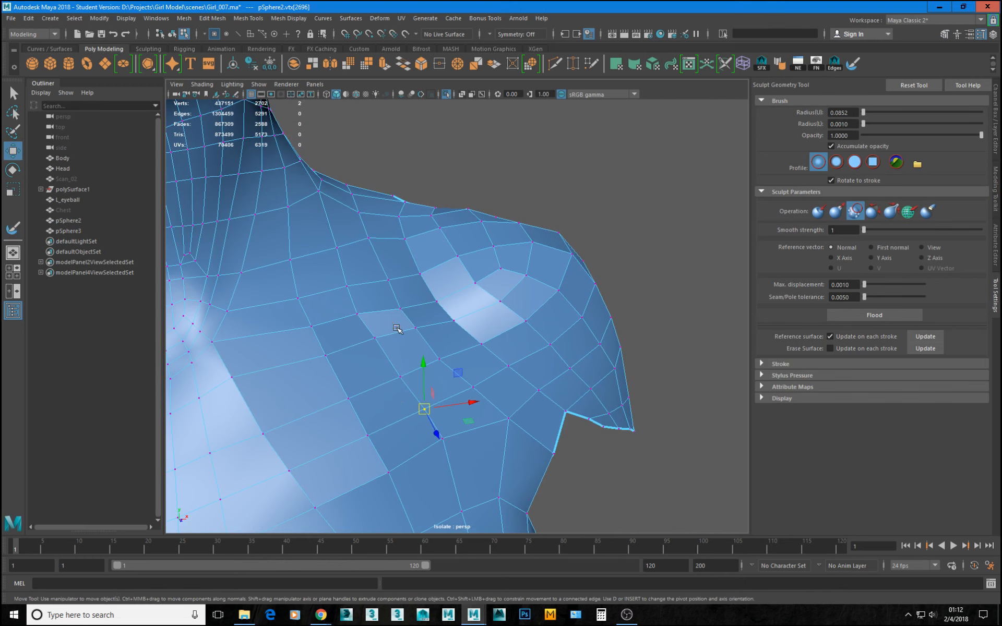
key("F8")
left_click(855, 64)
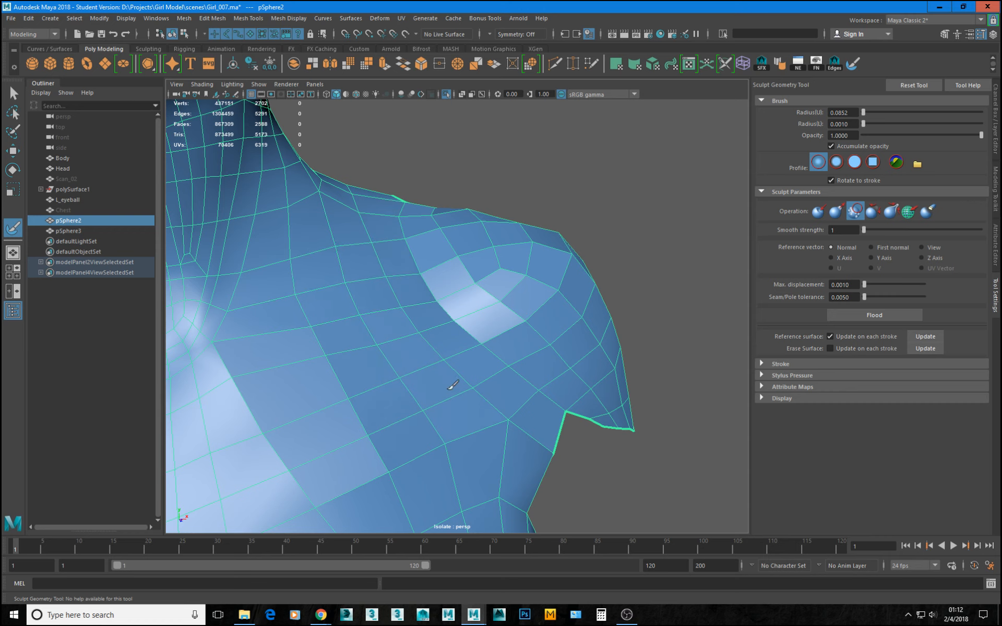
left_click_drag(472, 389, 488, 284, "alt")
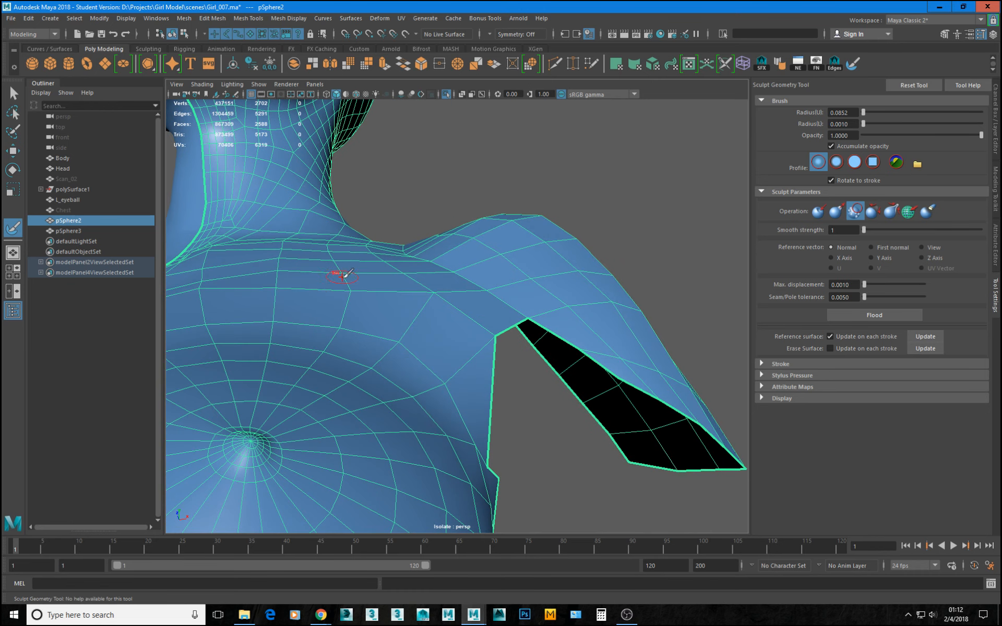
left_click_drag(339, 275, 364, 287, "alt")
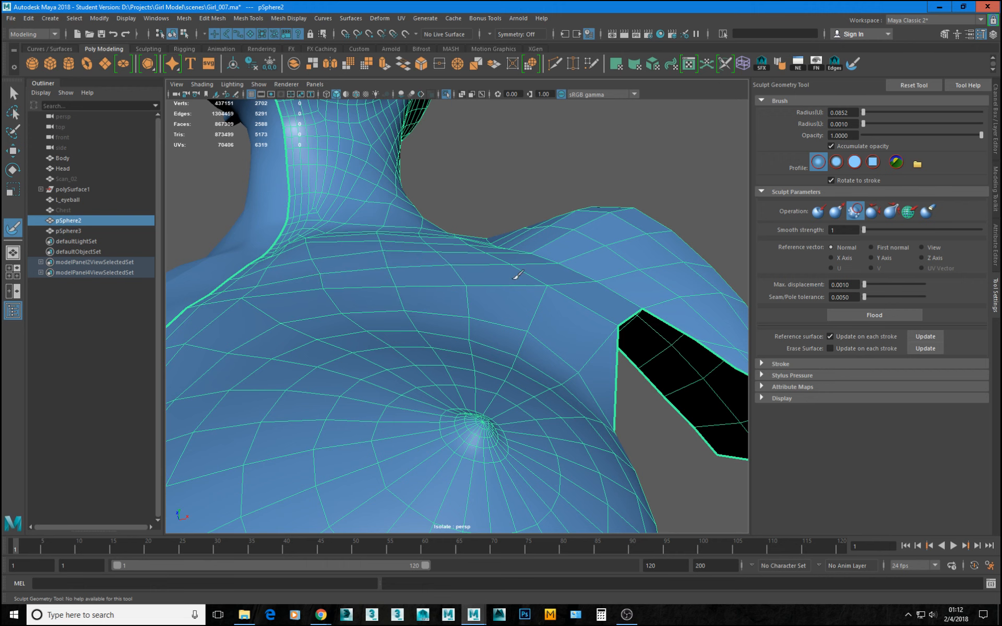
mouse_move(491, 299)
right_mouse_down("alt")
mouse_move(493, 331)
mouse_move(422, 339)
right_mouse_up("alt")
middle_click_drag(420, 348, 473, 243, "alt")
right_click_drag(437, 283, 478, 312, "alt")
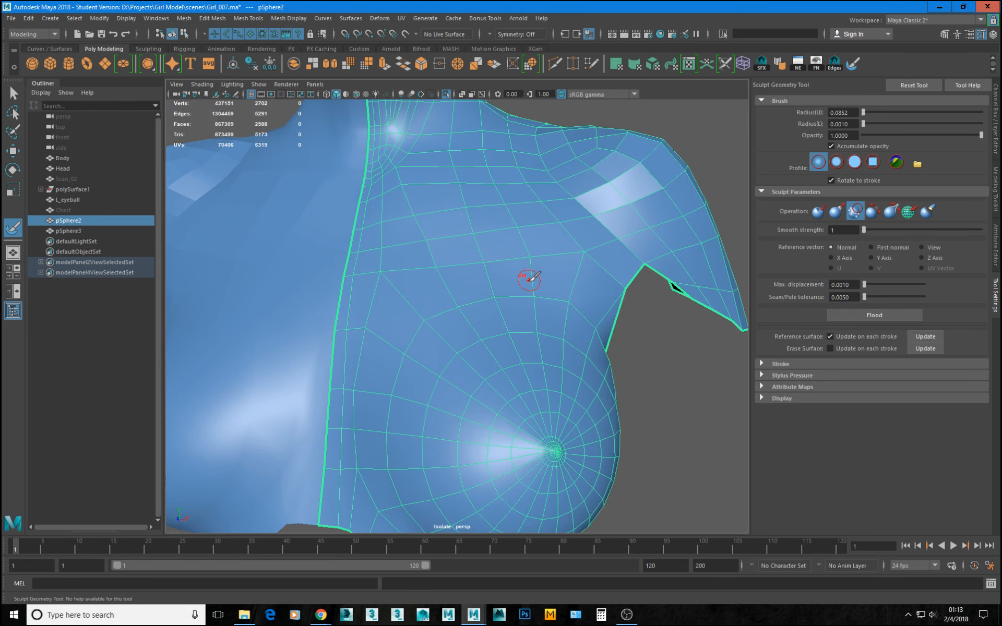
left_click_drag(529, 280, 523, 281, "alt")
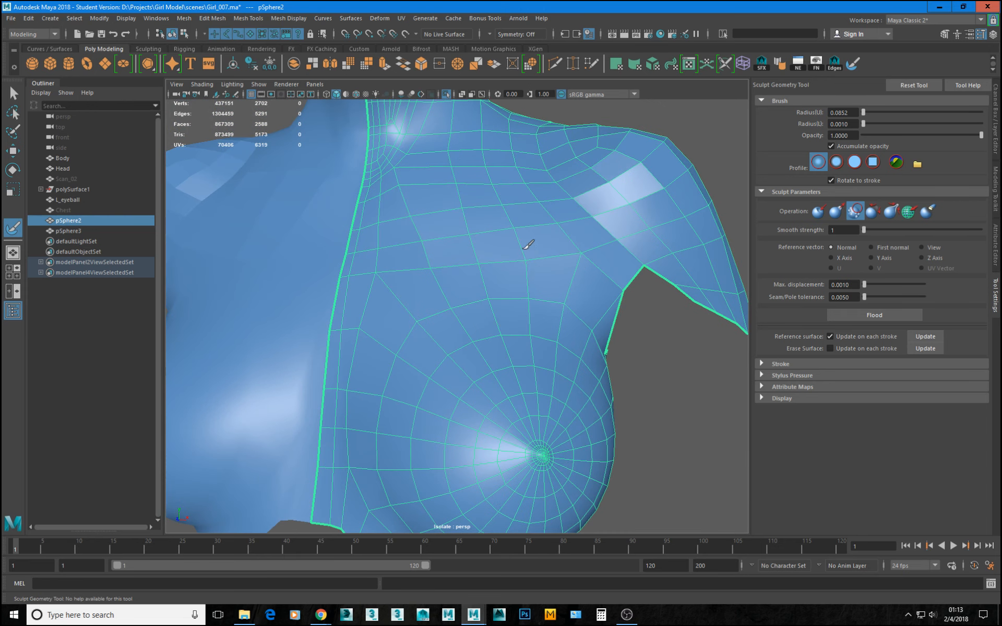
Shift individual vertices on the upper chest between breast and shoulder sideways to even out the quad spacing.
key("w")
right_click_drag(519, 265, 445, 271)
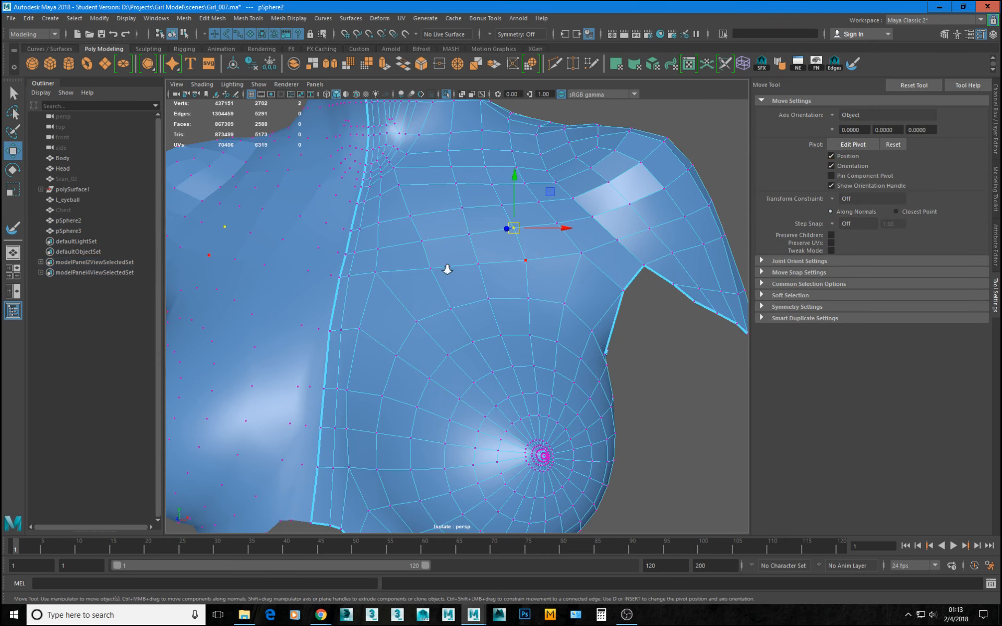
middle_click_drag(443, 272, 383, 332, "alt")
right_click_drag(384, 332, 527, 318, "alt")
left_click(467, 326)
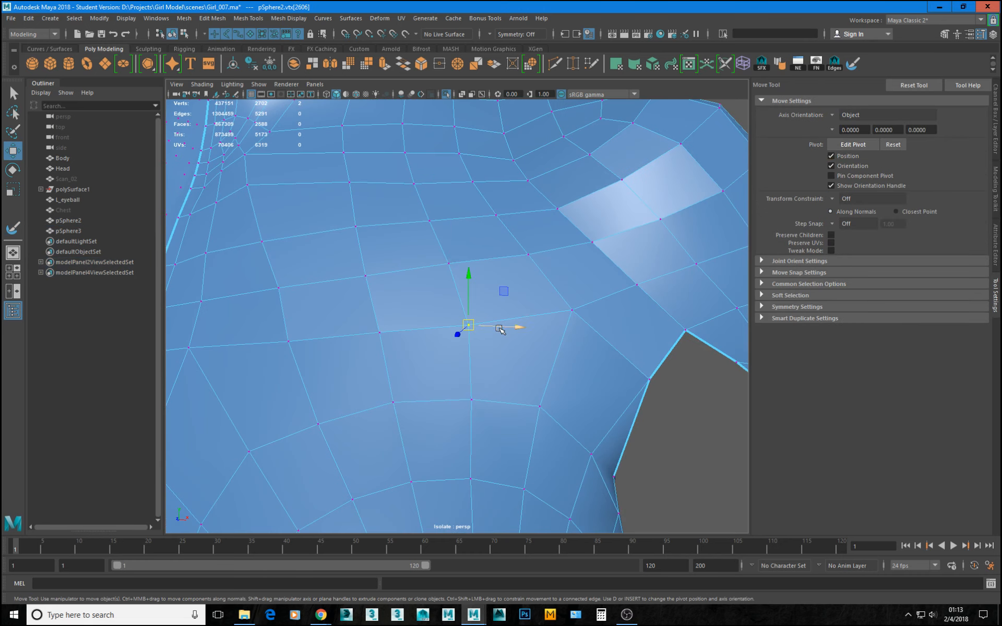
left_click_drag(500, 329, 495, 327)
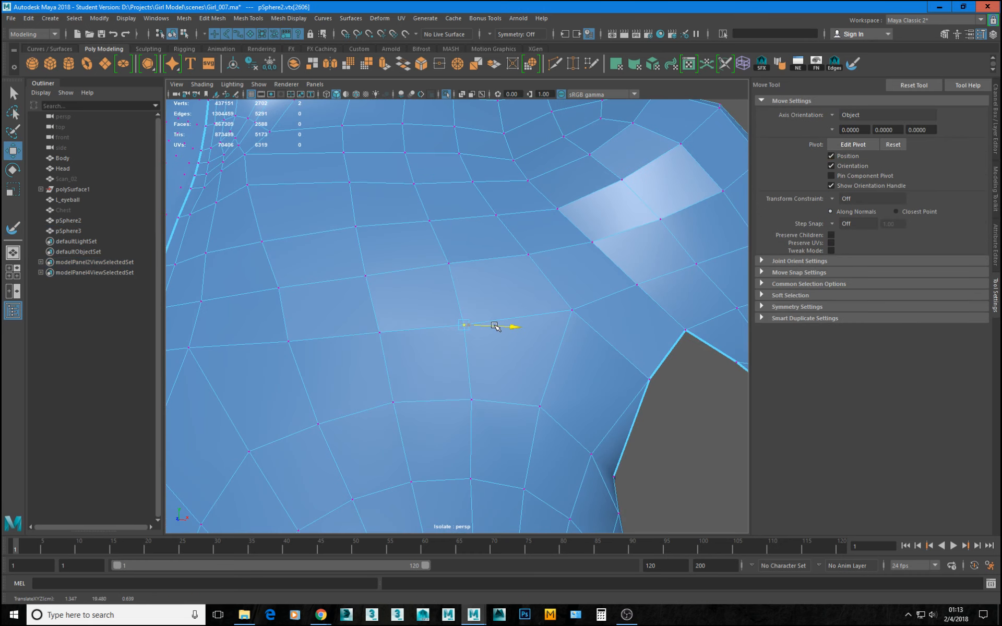
left_click(446, 263)
scroll(487, 279, "down", 5)
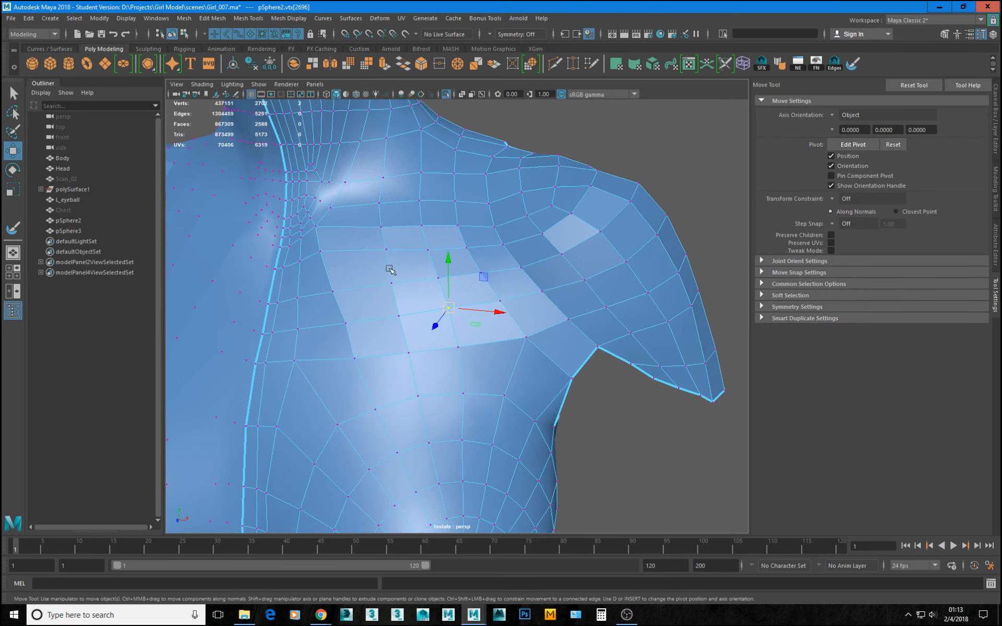
Adjust the vertices along the top of the breast and near the chest's centre line to round out the surface.
left_click(389, 364)
left_click(357, 359)
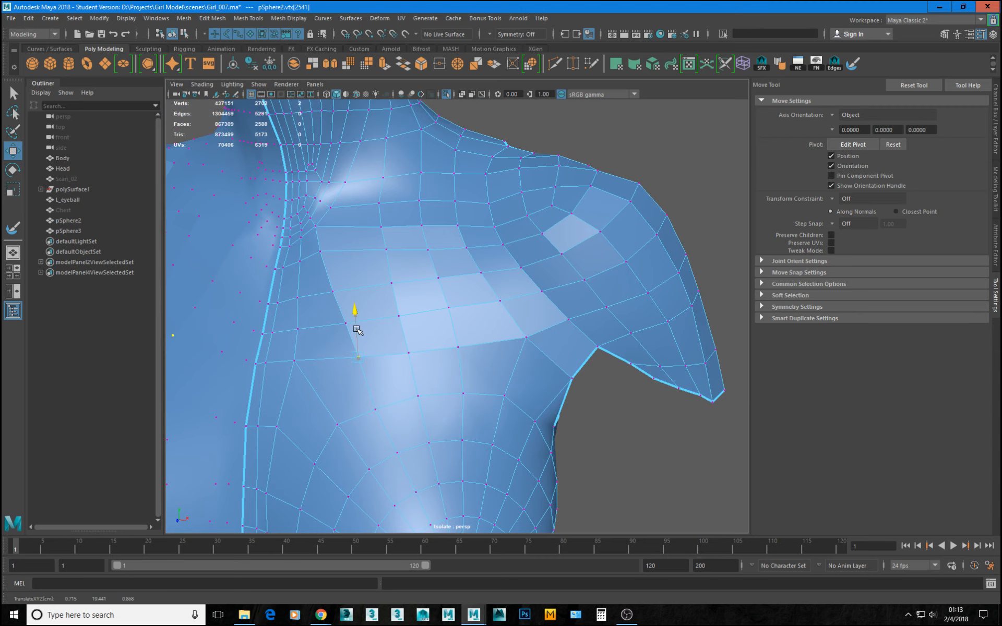
left_click_drag(358, 332, 403, 256, "alt")
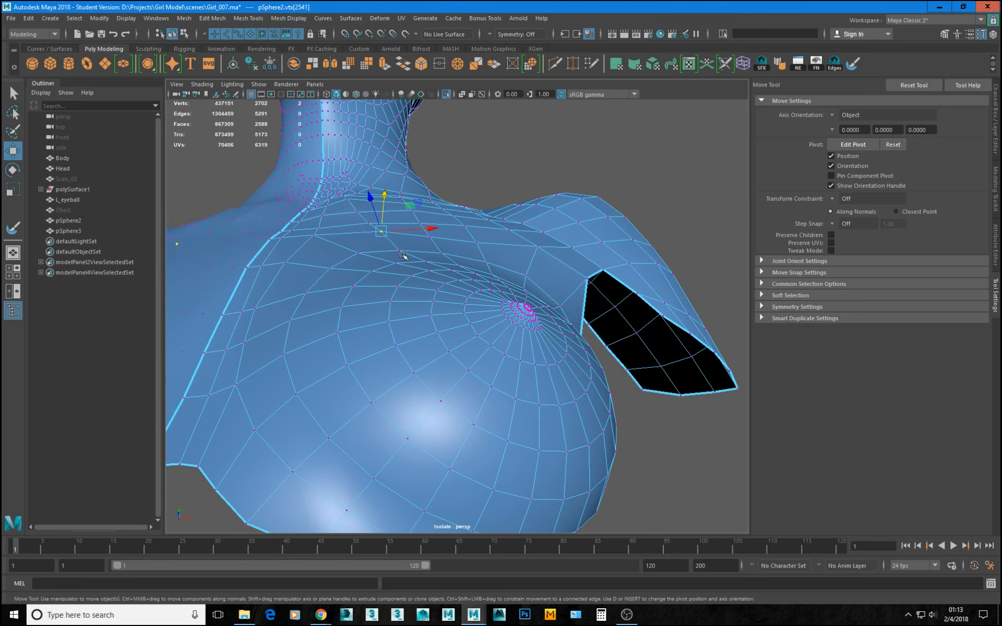
left_click(314, 234)
left_click_drag(301, 208, 273, 235)
left_click(286, 264)
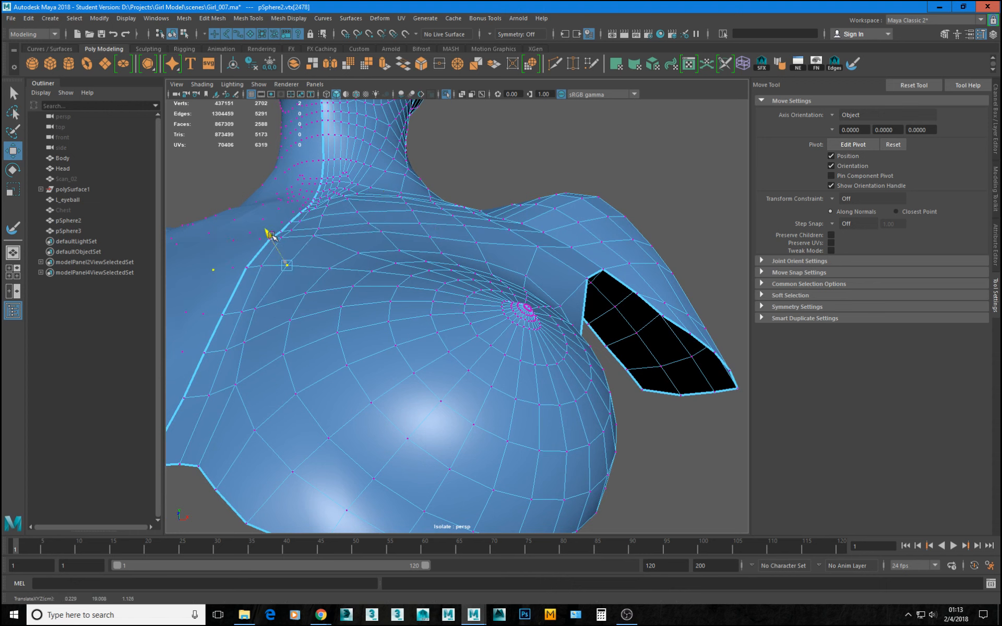
right_click_drag(442, 278, 494, 235)
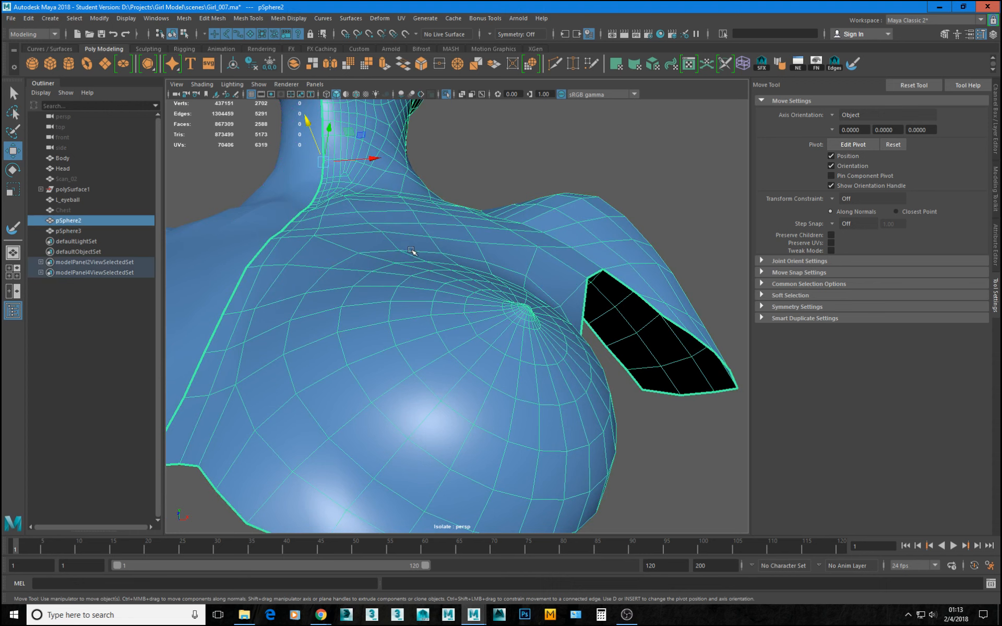
right_click_drag(411, 251, 402, 255)
left_click(399, 250)
left_click_drag(395, 224, 393, 222)
Turn on smooth mesh preview and examine the shape of the chest, neck and shoulders from several angles.
right_click_drag(479, 320, 551, 269)
key("3")
left_click(635, 182)
right_click_drag(635, 182, 445, 175, "alt")
left_click_drag(445, 175, 559, 314, "alt")
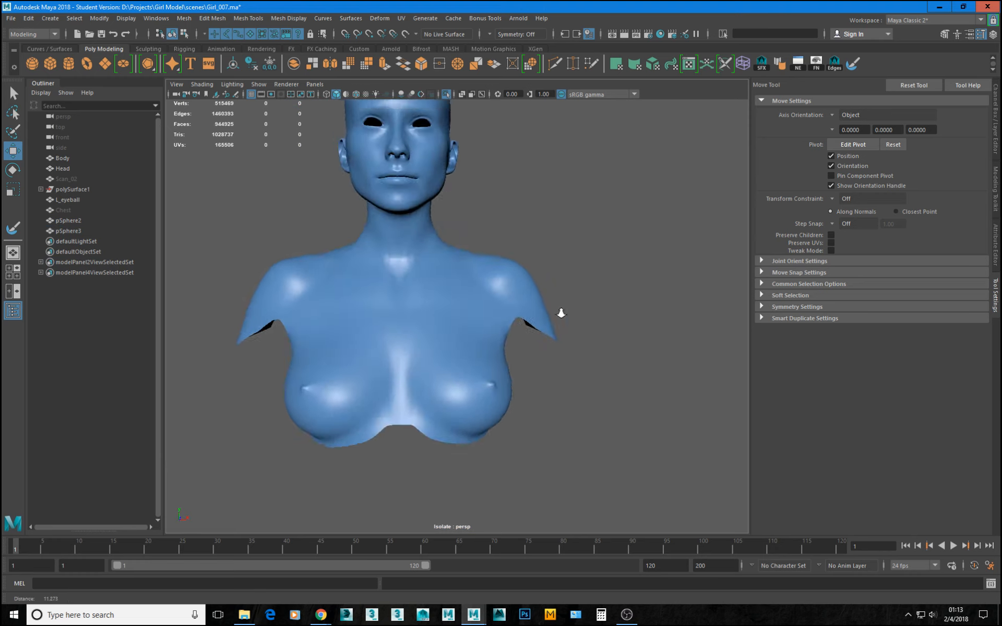
right_click_drag(559, 313, 486, 322, "alt")
left_click_drag(486, 322, 447, 364, "alt")
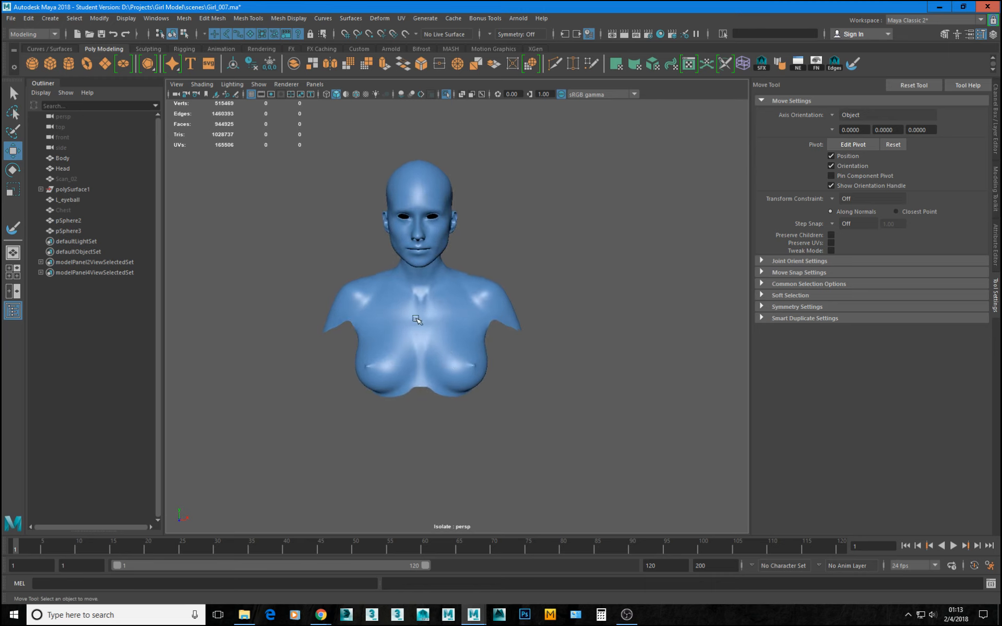
left_click_drag(403, 327, 389, 361, "alt")
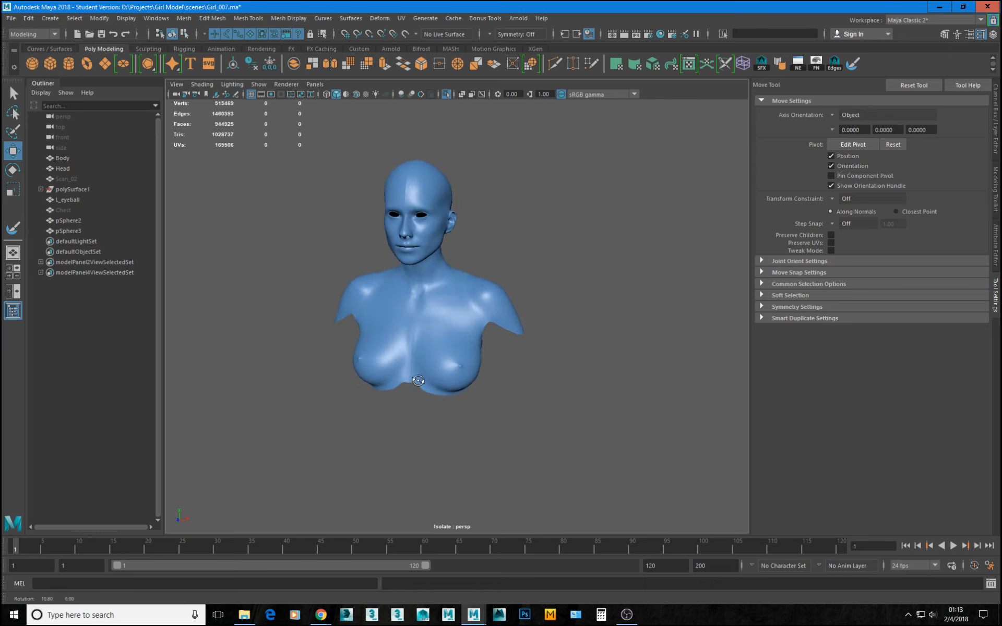
right_click_drag(422, 361, 716, 423, "alt")
right_click_drag(530, 367, 461, 358, "alt")
left_click_drag(461, 358, 423, 355, "alt")
right_click_drag(527, 349, 474, 338, "alt")
left_click_drag(467, 344, 503, 300, "alt")
Turn off smooth preview on pSphere2 and exit isolation to compare the retopologized mesh with the scanned body.
left_click(448, 291)
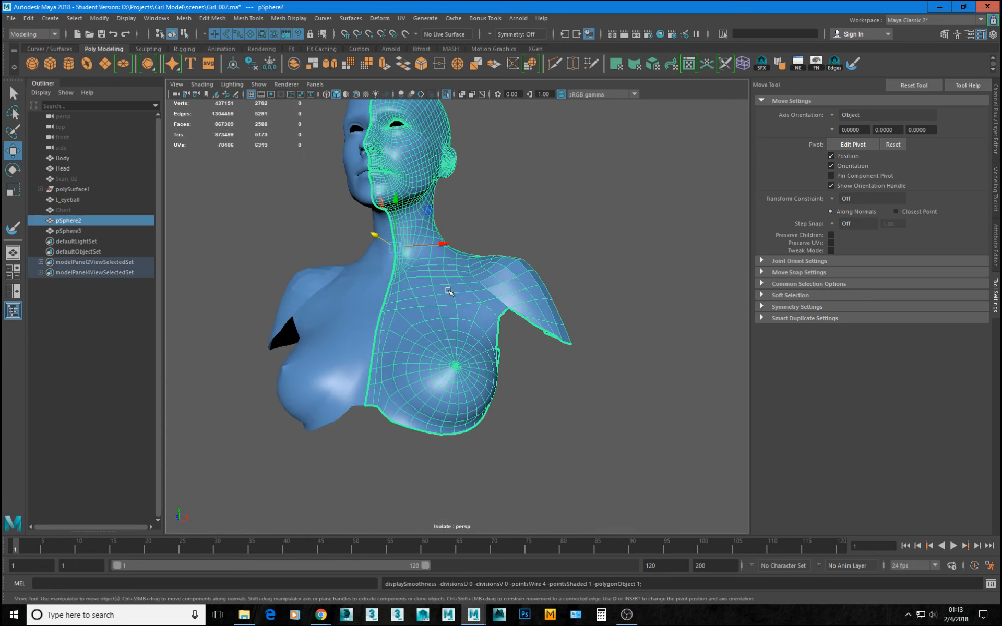
key("ctrl+1")
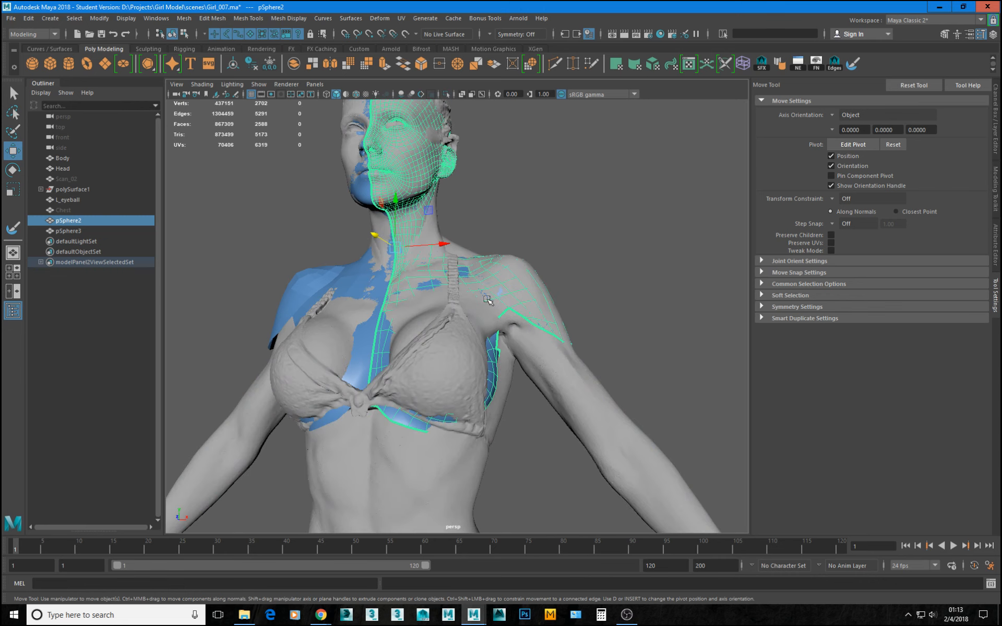
left_click_drag(490, 298, 461, 296, "alt")
scroll(436, 282, "down", 1)
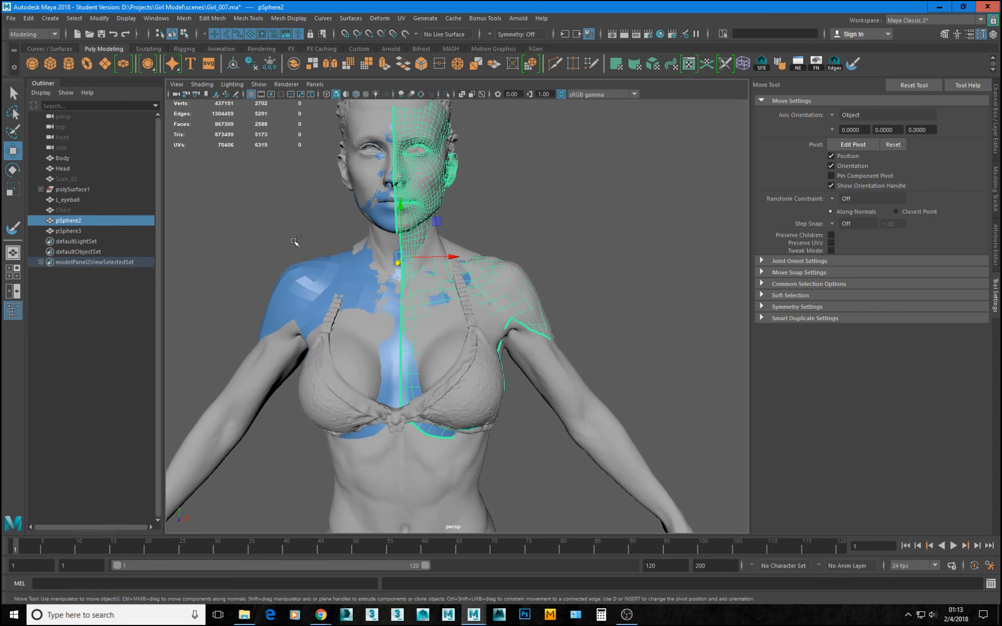
Isolate pSphere2 and pSphere3 together, turn on their smooth preview, and examine the full bust in three-quarter view.
key("ctrl+1")
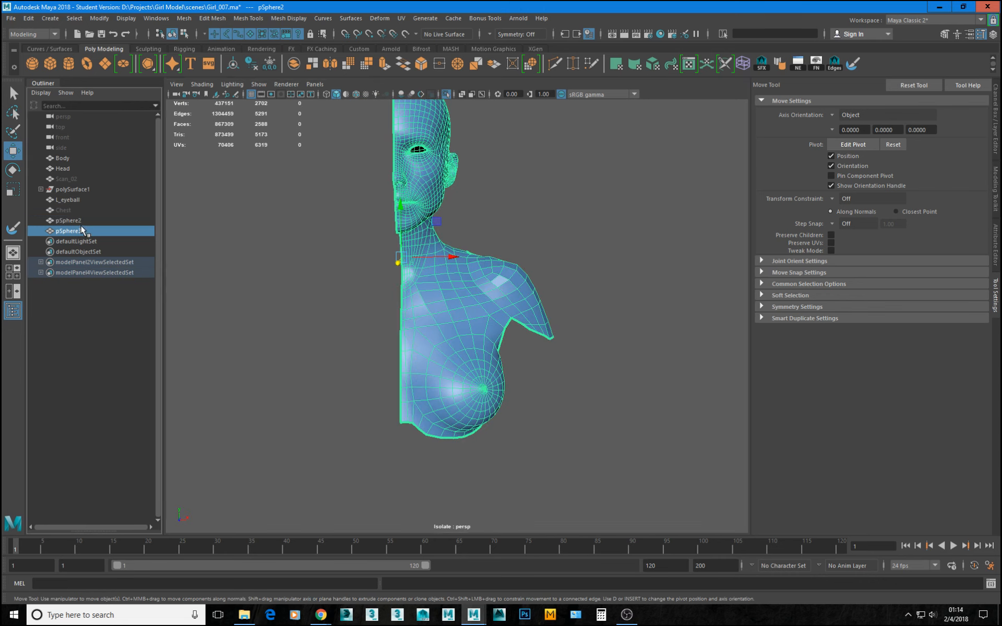
left_click(84, 231)
left_click(94, 220, "ctrl")
left_click(95, 230, "ctrl")
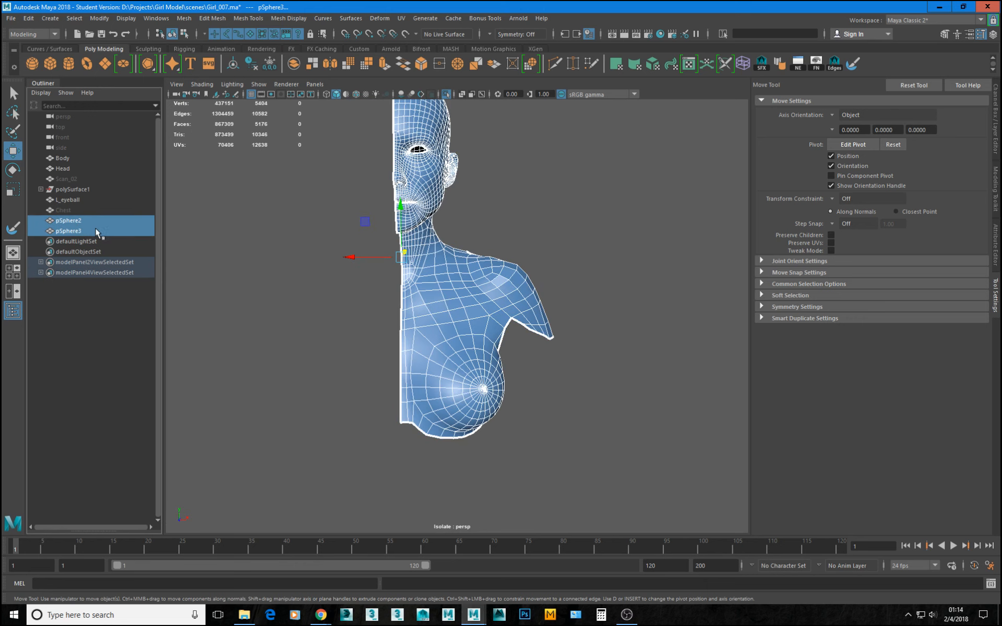
key("ctrl+1")
key("ctrl+1")
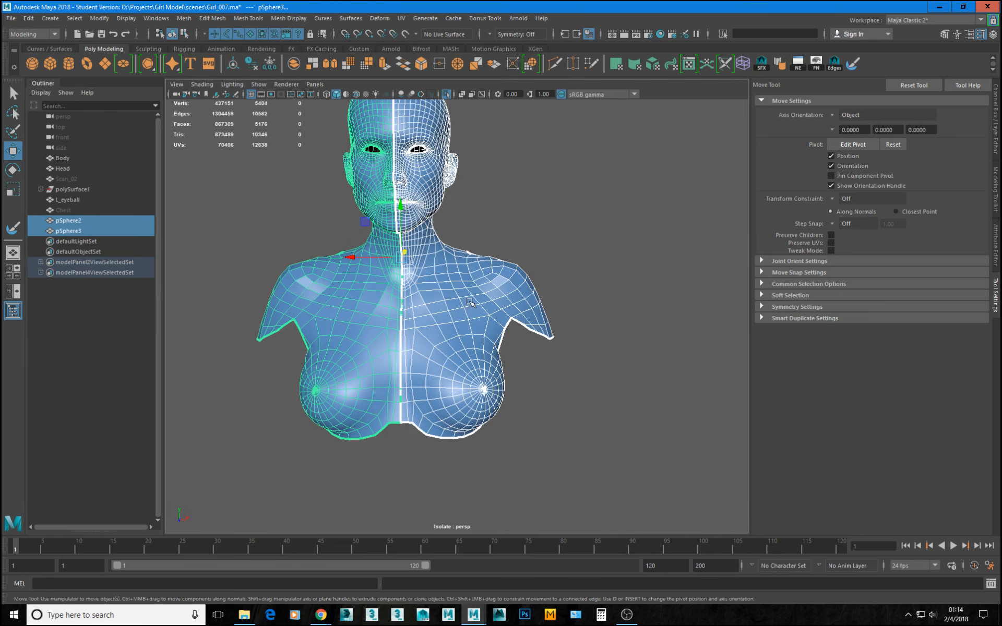
left_click(541, 215)
left_click_drag(614, 291, 522, 347, "alt")
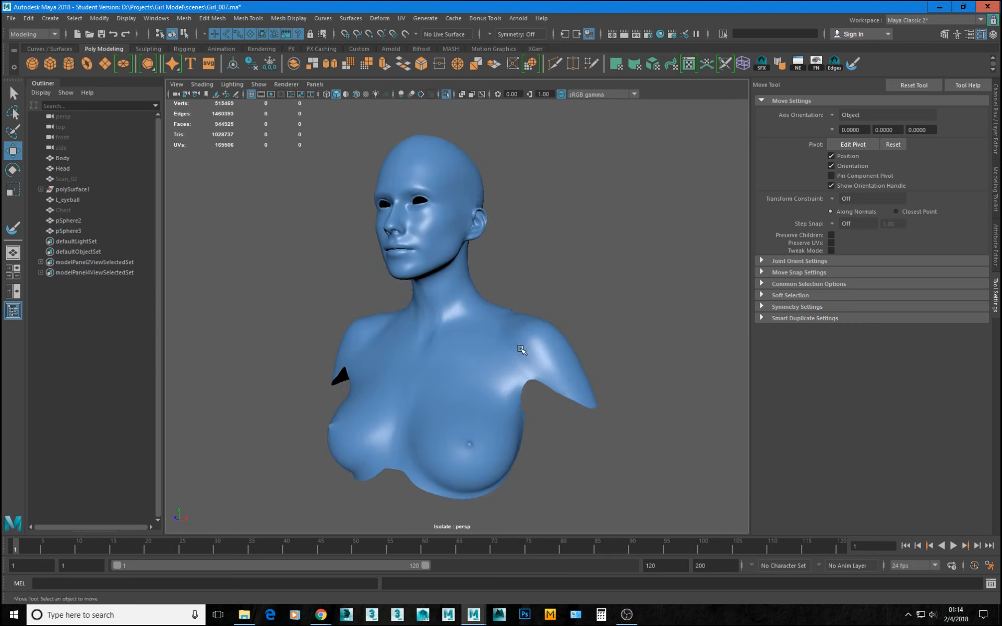
middle_click_drag(520, 349, 530, 343, "alt")
right_click_drag(530, 343, 546, 359, "alt")
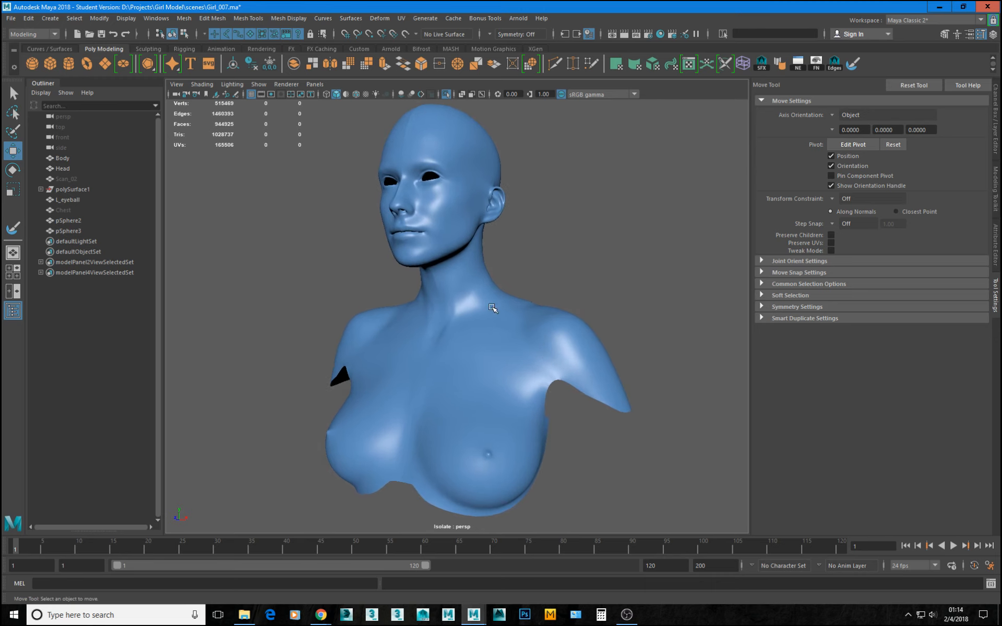
middle_click_drag(499, 309, 499, 311, "alt")
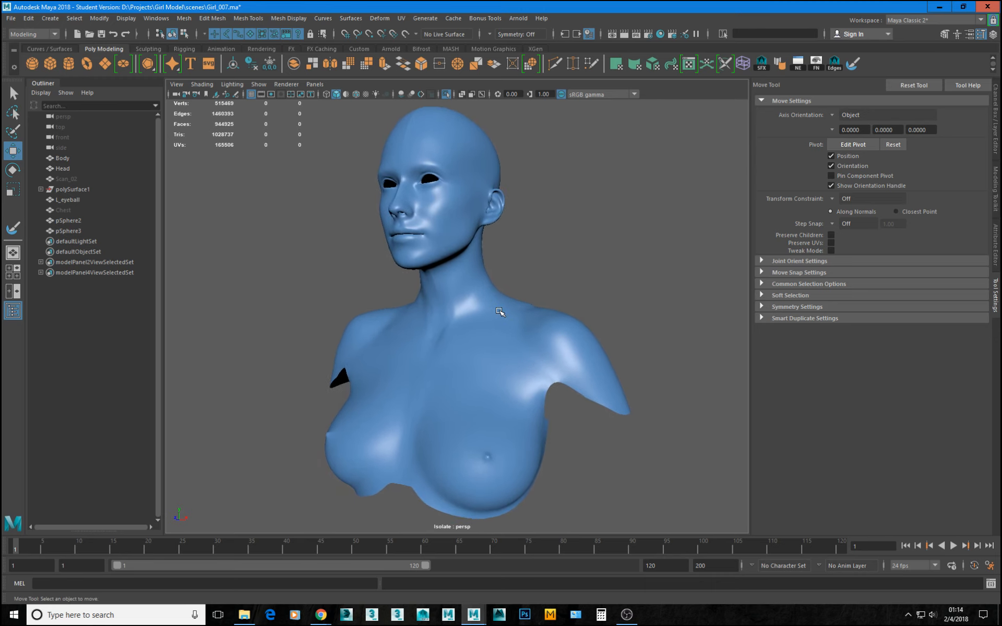